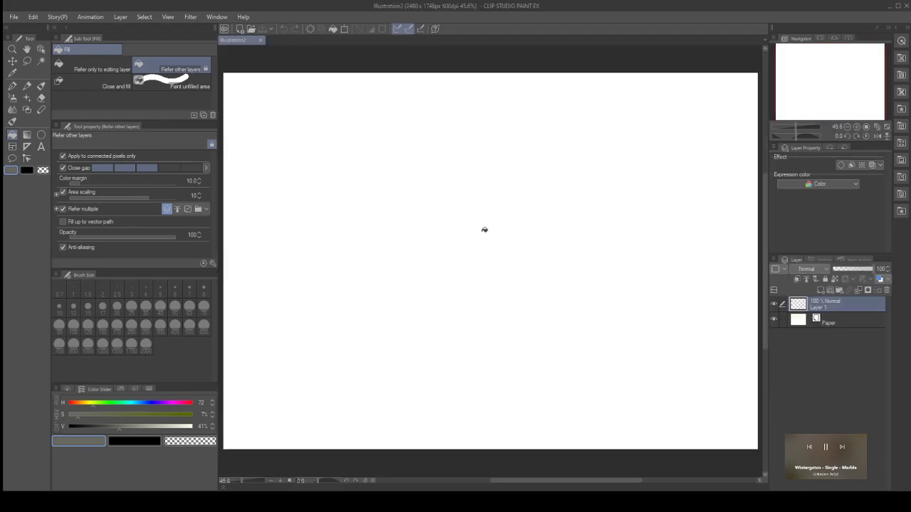
# Step: Select the G-pen with a brush size of 20 for sketching on Layer 1
pyautogui.scroll(1, 484, 225)
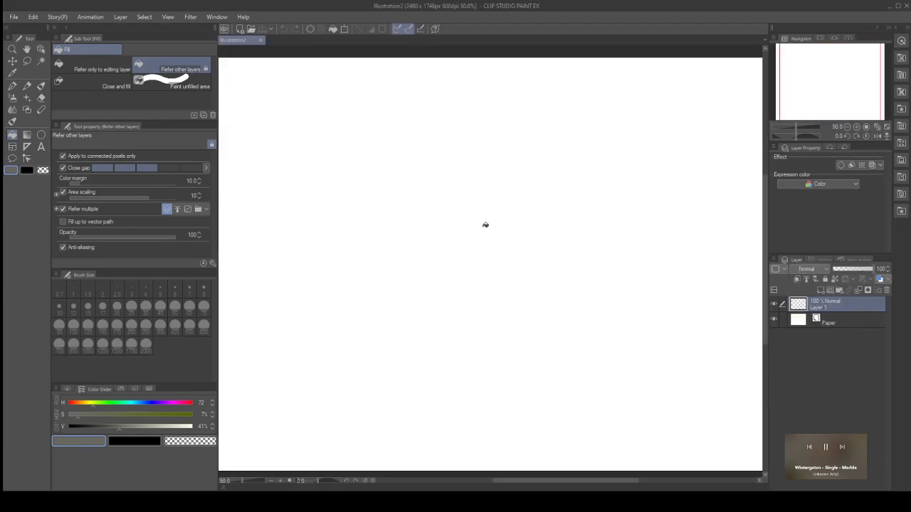
pyautogui.scroll(-2, 481, 223)
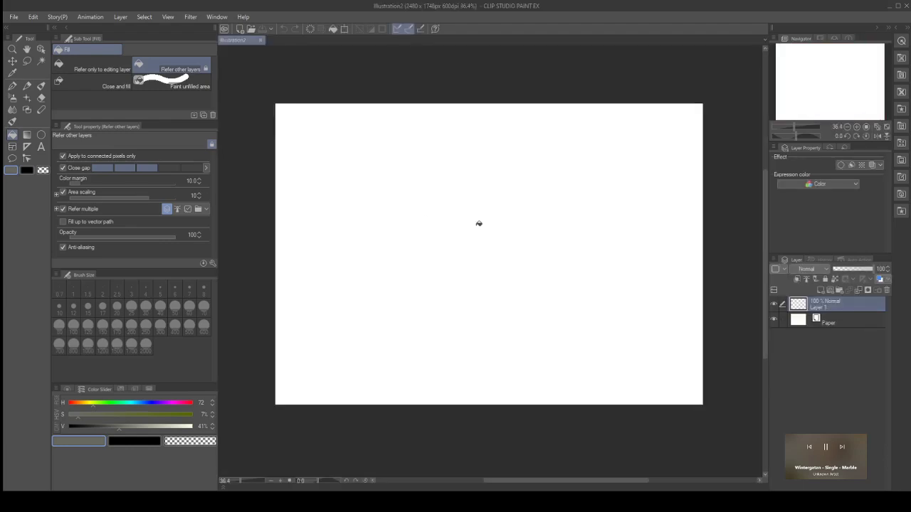
pyautogui.click(12, 85)
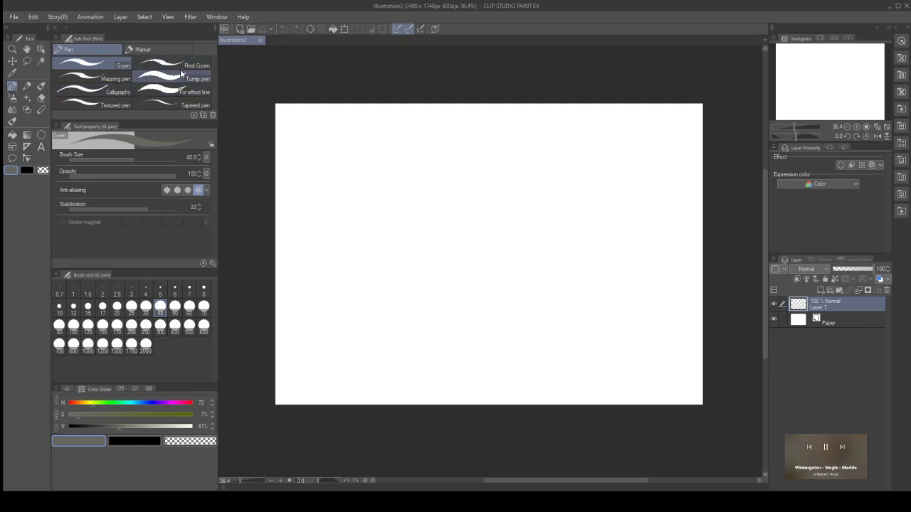
pyautogui.click(117, 306)
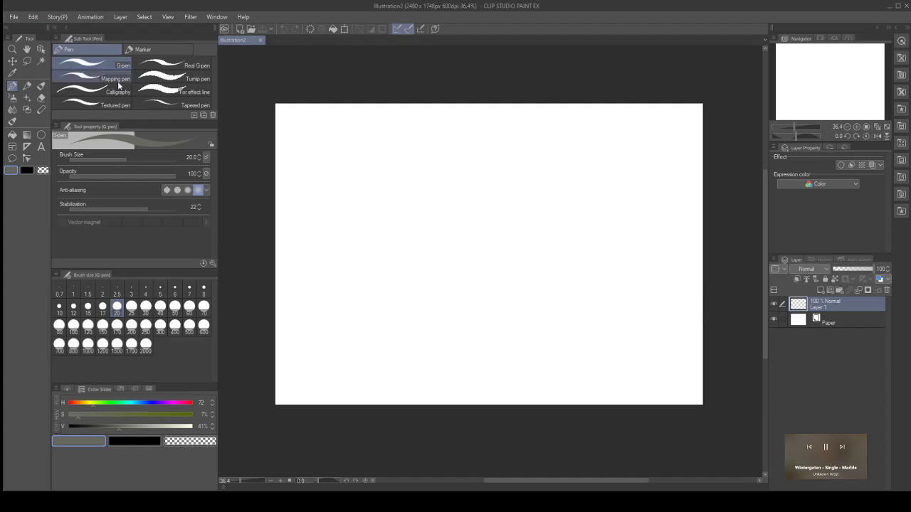
pyautogui.scroll(-1, 486, 171)
pyautogui.scroll(1, 483, 172)
pyautogui.scroll(-2, 483, 173)
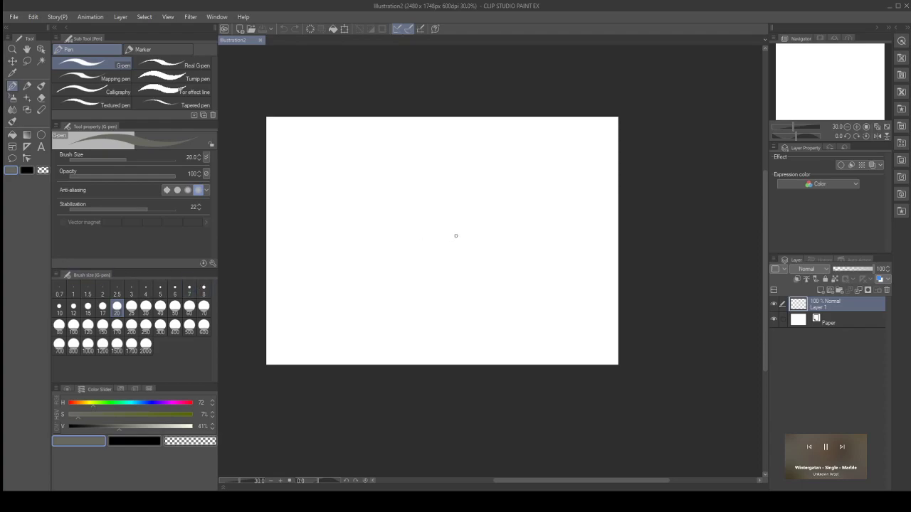
pyautogui.scroll(1, 445, 235)
pyautogui.scroll(-1, 373, 220)
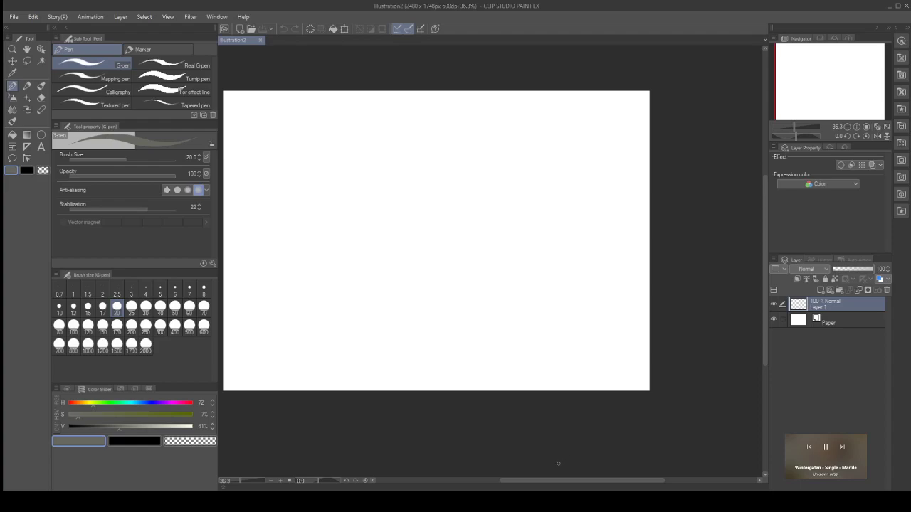
pyautogui.moveTo(549, 480); pyautogui.dragTo(530, 480)
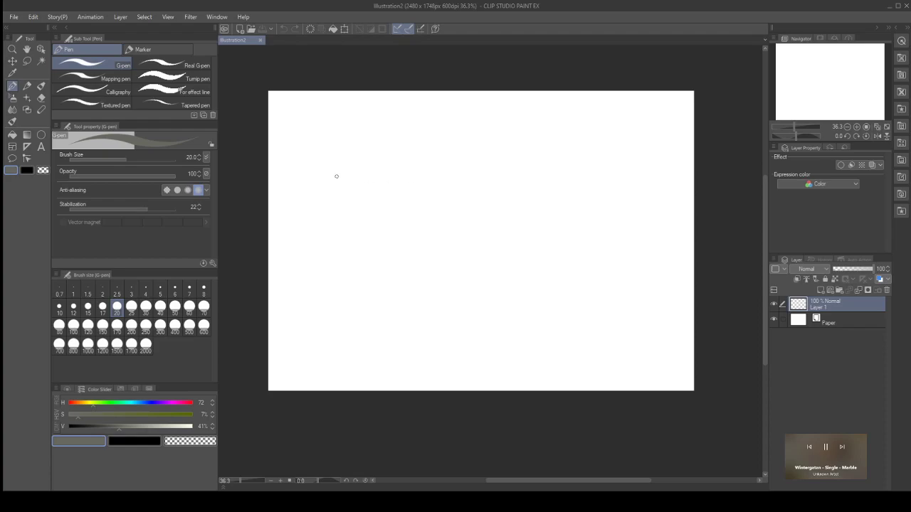
# Step: Sketch a creature with an angular head, curved neck, rounded body, two outstretched wings and two feet on the canvas's left half
pyautogui.moveTo(348, 159)
pyautogui.mouseDown()
pyautogui.moveTo(368, 183)
pyautogui.moveTo(344, 234)
pyautogui.moveTo(424, 229)
pyautogui.moveTo(446, 198)
pyautogui.moveTo(430, 170)
pyautogui.moveTo(357, 132)
pyautogui.moveTo(360, 121)
pyautogui.moveTo(321, 130)
pyautogui.moveTo(319, 161)
pyautogui.moveTo(349, 155)
pyautogui.mouseUp()
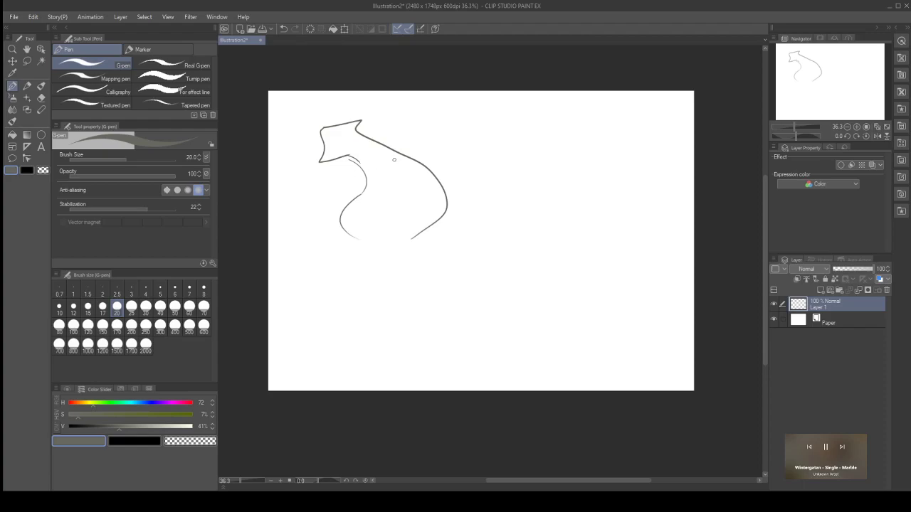
pyautogui.moveTo(379, 156)
pyautogui.mouseDown()
pyautogui.moveTo(437, 149)
pyautogui.moveTo(505, 134)
pyautogui.mouseUp()
pyautogui.moveTo(399, 162)
pyautogui.mouseDown()
pyautogui.moveTo(535, 147)
pyautogui.moveTo(499, 136)
pyautogui.mouseUp()
pyautogui.moveTo(344, 161)
pyautogui.mouseDown()
pyautogui.moveTo(364, 170)
pyautogui.moveTo(296, 201)
pyautogui.moveTo(335, 201)
pyautogui.moveTo(371, 180)
pyautogui.mouseUp()
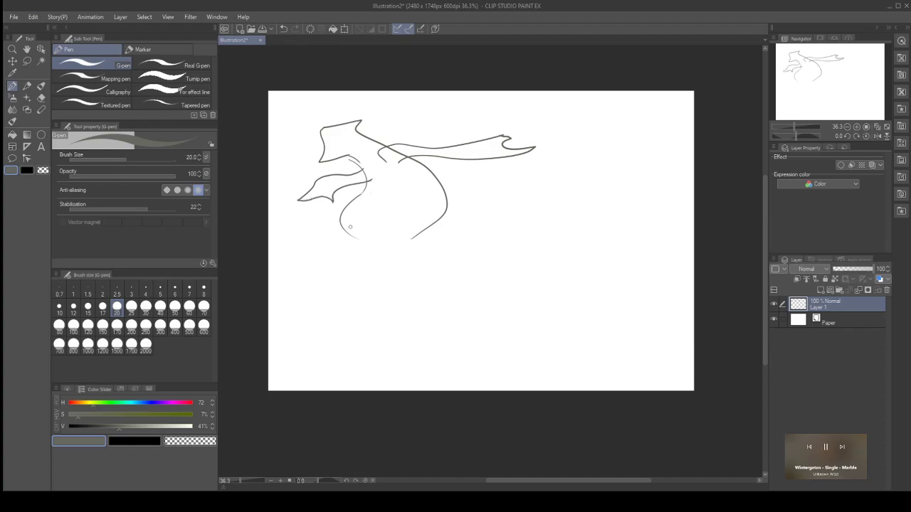
pyautogui.moveTo(345, 222)
pyautogui.mouseDown()
pyautogui.moveTo(376, 279)
pyautogui.moveTo(397, 262)
pyautogui.moveTo(362, 240)
pyautogui.moveTo(375, 235)
pyautogui.mouseUp()
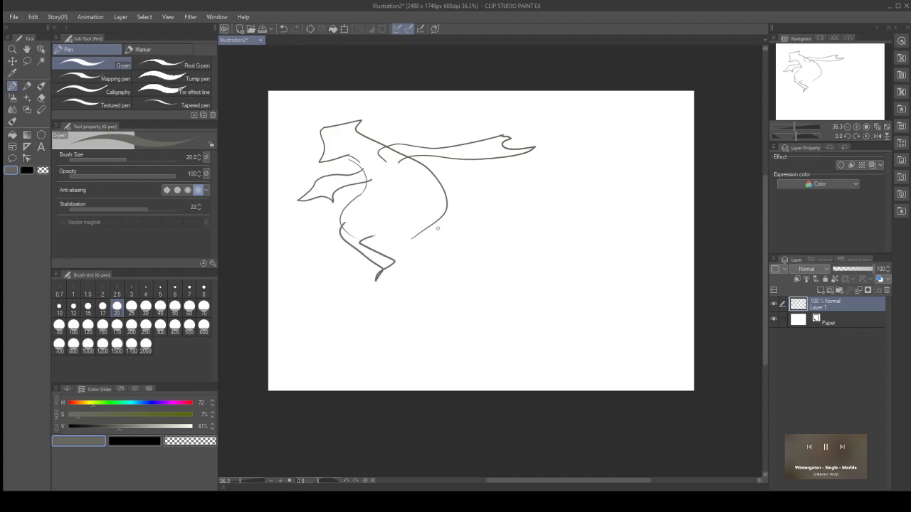
pyautogui.moveTo(432, 233)
pyautogui.mouseDown()
pyautogui.moveTo(404, 260)
pyautogui.moveTo(415, 239)
pyautogui.moveTo(407, 229)
pyautogui.mouseUp()
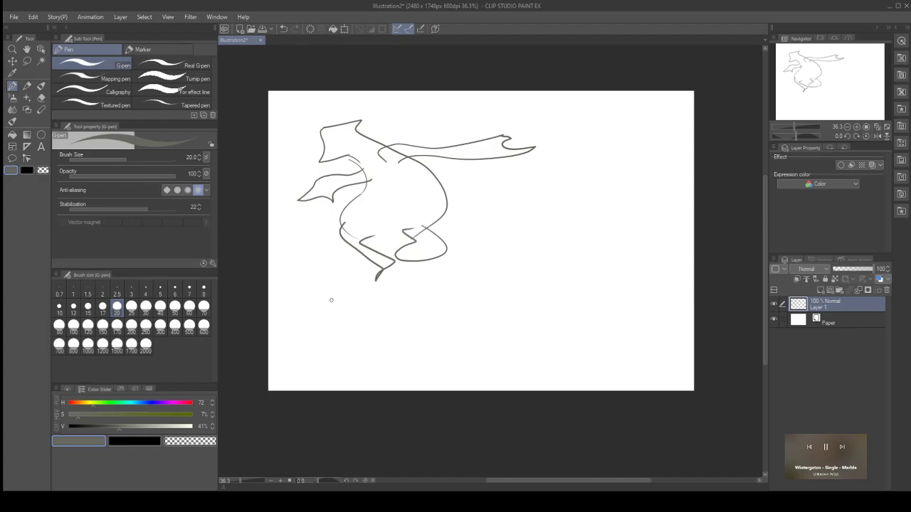
# Step: Handwrite a two-line caption beneath the creature sketch, and clear everything from the layer
pyautogui.moveTo(316, 292)
pyautogui.mouseDown()
pyautogui.moveTo(374, 305)
pyautogui.moveTo(420, 292)
pyautogui.moveTo(421, 284)
pyautogui.moveTo(466, 298)
pyautogui.mouseUp()
pyautogui.moveTo(328, 327)
pyautogui.mouseDown()
pyautogui.moveTo(329, 336)
pyautogui.moveTo(433, 334)
pyautogui.mouseUp()
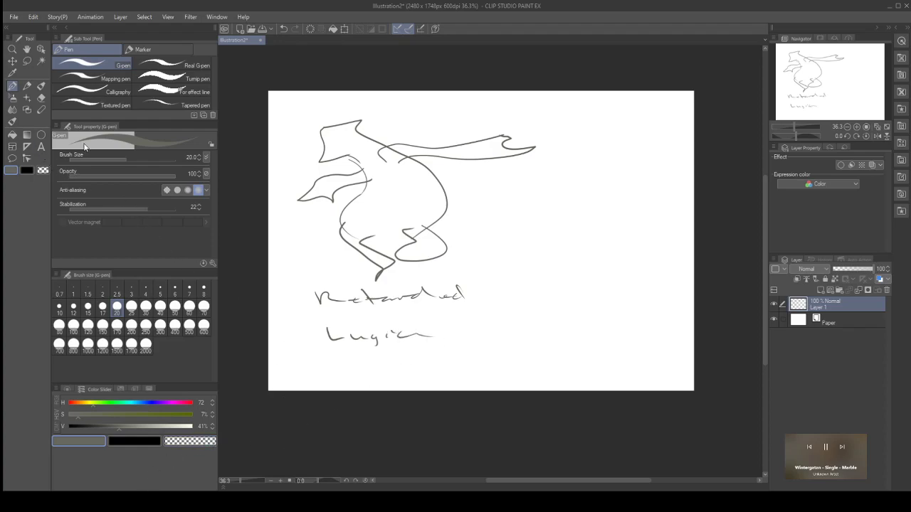
pyautogui.press('Delete')
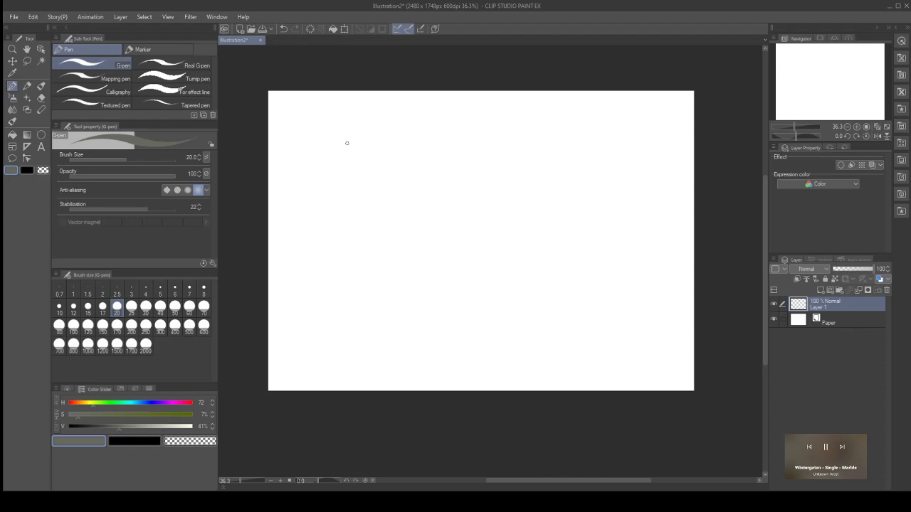
# Step: Draw a tilted creature head with a spiky crown, two pointed horns, curved cheek lines and two slanted eyes
pyautogui.moveTo(356, 170)
pyautogui.mouseDown()
pyautogui.moveTo(339, 158)
pyautogui.moveTo(356, 163)
pyautogui.moveTo(358, 153)
pyautogui.moveTo(428, 133)
pyautogui.moveTo(426, 155)
pyautogui.mouseUp()
pyautogui.moveTo(361, 172); pyautogui.dragTo(401, 209)
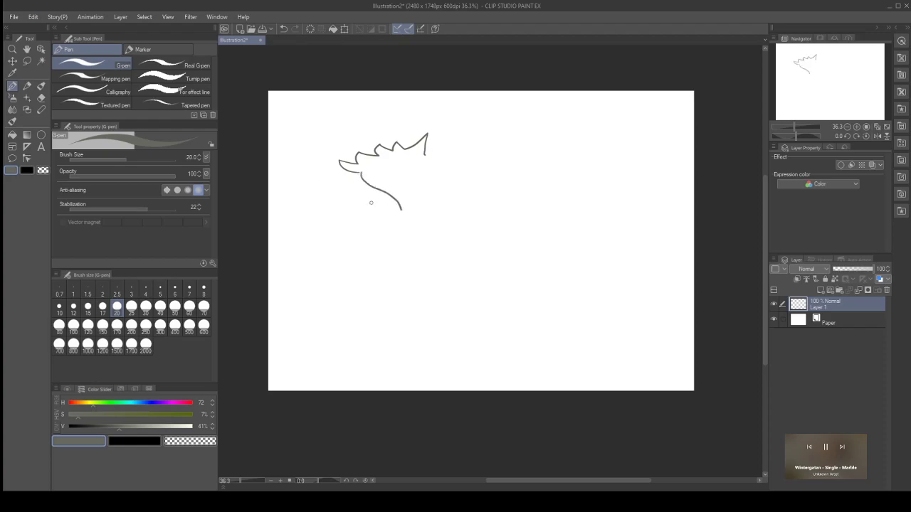
pyautogui.hotkey('ctrl', 'z')
pyautogui.moveTo(360, 174); pyautogui.dragTo(388, 204)
pyautogui.moveTo(425, 153); pyautogui.dragTo(441, 187)
pyautogui.moveTo(400, 176)
pyautogui.mouseDown()
pyautogui.moveTo(417, 188)
pyautogui.moveTo(391, 196)
pyautogui.mouseUp()
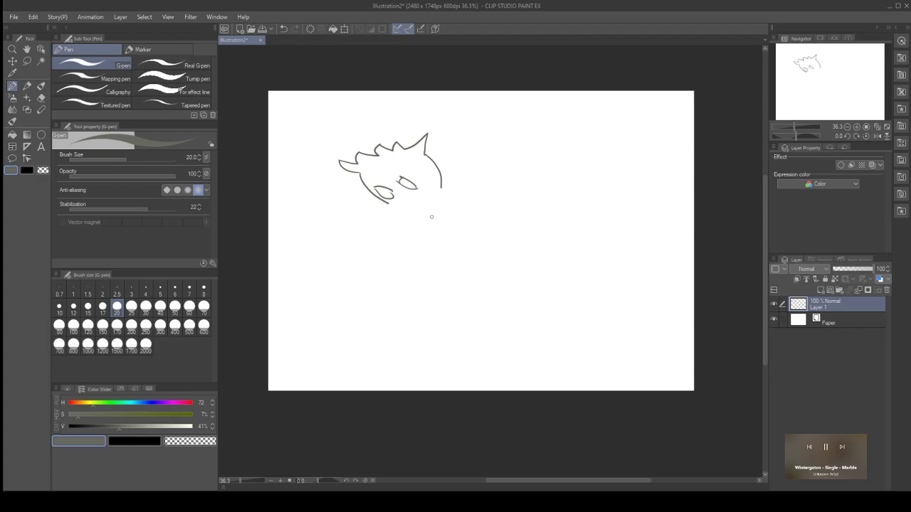
# Step: Try a sprawling body with thin arms and rounded legs below the head, and undo it back to the head
pyautogui.moveTo(386, 204)
pyautogui.mouseDown()
pyautogui.moveTo(405, 211)
pyautogui.moveTo(418, 233)
pyautogui.mouseUp()
pyautogui.moveTo(439, 190)
pyautogui.mouseDown()
pyautogui.moveTo(476, 229)
pyautogui.moveTo(539, 272)
pyautogui.moveTo(525, 294)
pyautogui.moveTo(480, 296)
pyautogui.moveTo(445, 262)
pyautogui.moveTo(441, 284)
pyautogui.moveTo(384, 290)
pyautogui.moveTo(426, 251)
pyautogui.moveTo(415, 240)
pyautogui.moveTo(432, 217)
pyautogui.moveTo(418, 212)
pyautogui.moveTo(393, 224)
pyautogui.moveTo(454, 223)
pyautogui.mouseUp()
pyautogui.moveTo(396, 229)
pyautogui.mouseDown()
pyautogui.moveTo(354, 248)
pyautogui.moveTo(408, 241)
pyautogui.mouseUp()
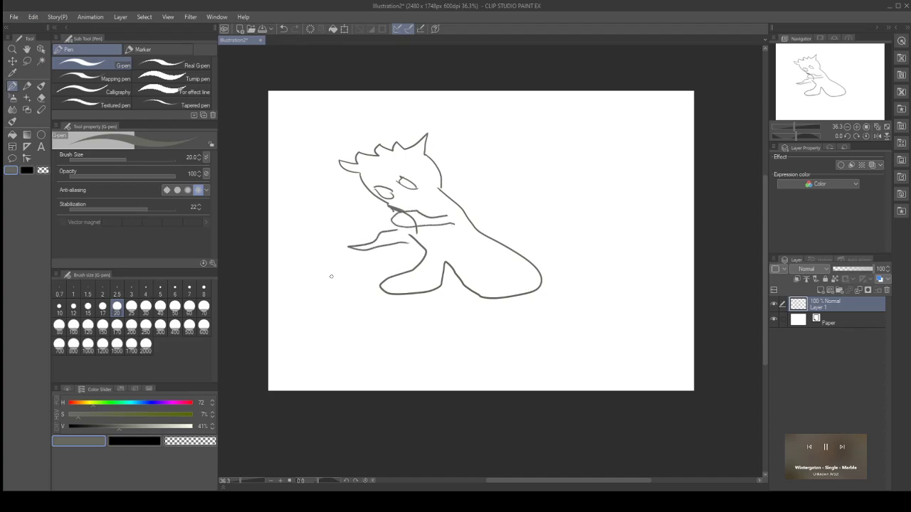
pyautogui.hotkey('ctrl', 'z')
pyautogui.hotkey('ctrl', 'z')
pyautogui.hotkey('ctrl', 'z')
pyautogui.hotkey('ctrl', 'z')
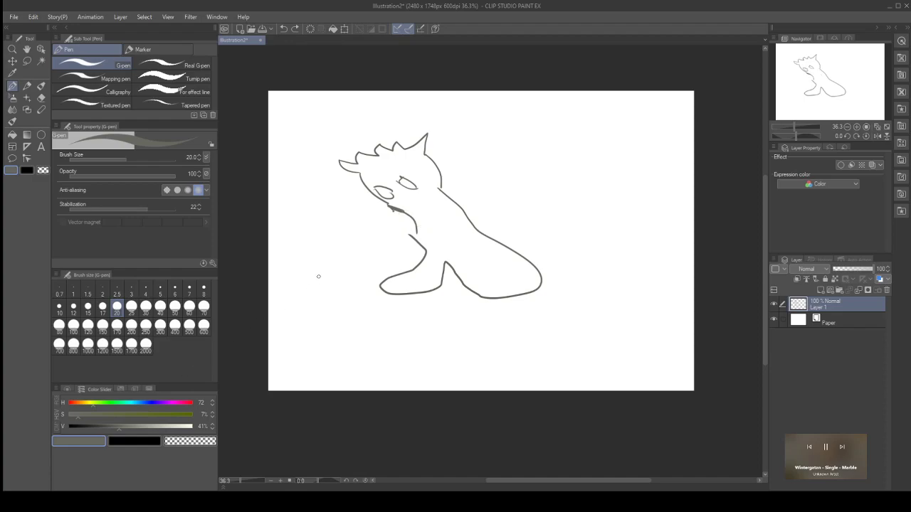
pyautogui.hotkey('ctrl', 'z')
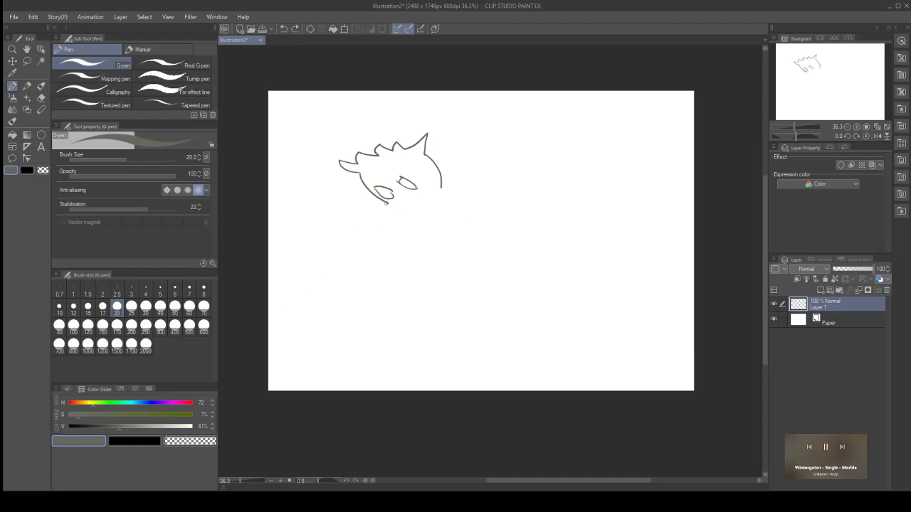
# Step: Draw a pear-shaped body with a flat base below the head, redoing the front curve
pyautogui.moveTo(407, 221); pyautogui.dragTo(390, 208)
pyautogui.hotkey('ctrl', 'z')
pyautogui.hotkey('ctrl', 'z')
pyautogui.moveTo(403, 212)
pyautogui.mouseDown()
pyautogui.moveTo(387, 204)
pyautogui.moveTo(414, 214)
pyautogui.moveTo(426, 246)
pyautogui.moveTo(390, 290)
pyautogui.moveTo(392, 309)
pyautogui.mouseUp()
pyautogui.hotkey('ctrl', 'z')
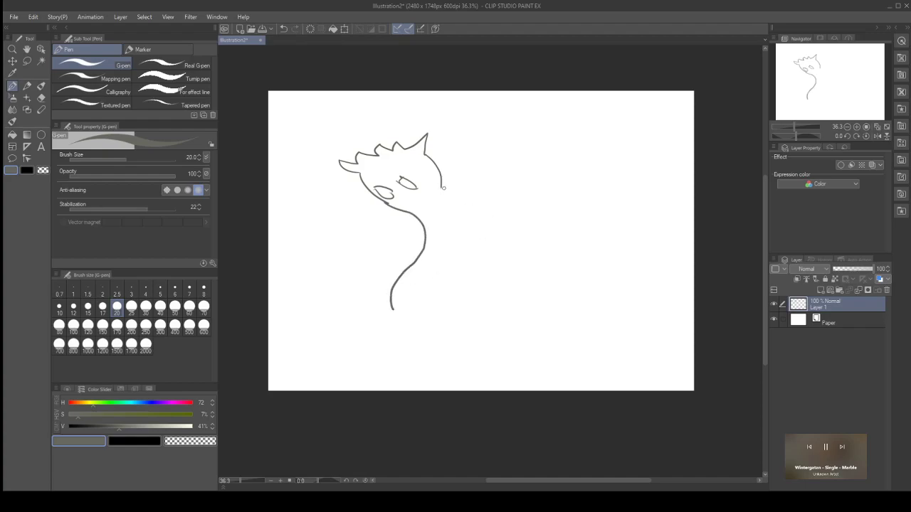
pyautogui.moveTo(441, 187)
pyautogui.mouseDown()
pyautogui.moveTo(472, 246)
pyautogui.moveTo(484, 288)
pyautogui.moveTo(474, 306)
pyautogui.moveTo(392, 306)
pyautogui.mouseUp()
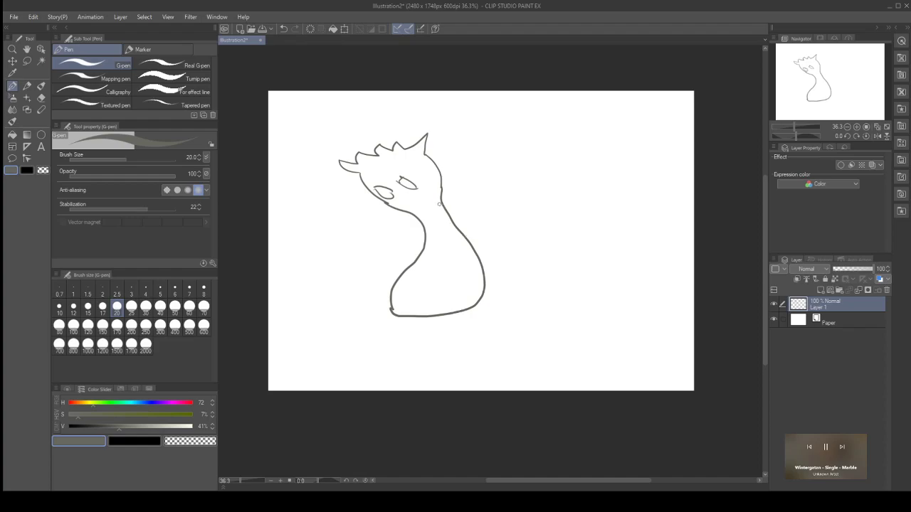
# Step: Try a bent arm across the pear-shaped body, and undo both the arm and the body
pyautogui.moveTo(440, 207)
pyautogui.mouseDown()
pyautogui.moveTo(488, 237)
pyautogui.moveTo(475, 256)
pyautogui.moveTo(436, 265)
pyautogui.moveTo(432, 259)
pyautogui.moveTo(467, 254)
pyautogui.moveTo(468, 241)
pyautogui.moveTo(433, 229)
pyautogui.mouseUp()
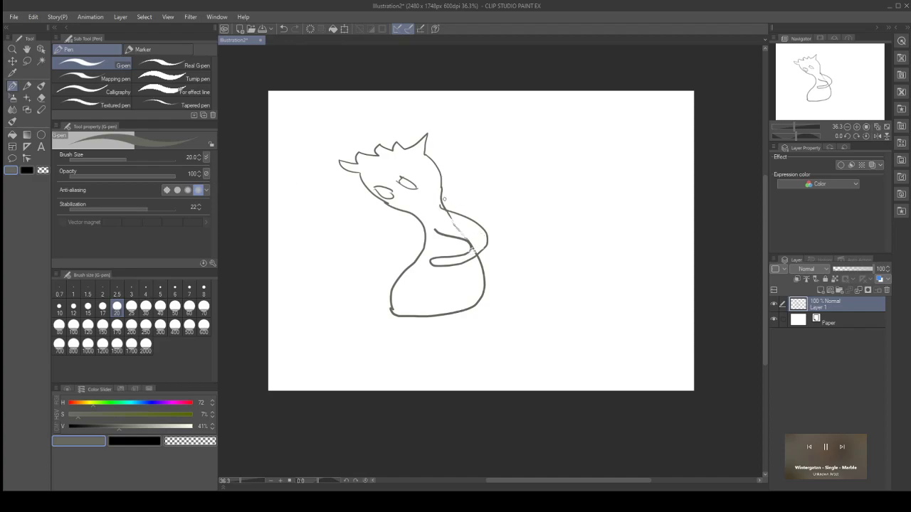
pyautogui.moveTo(443, 205)
pyautogui.mouseDown()
pyautogui.moveTo(489, 226)
pyautogui.moveTo(477, 248)
pyautogui.moveTo(440, 257)
pyautogui.mouseUp()
pyautogui.hotkey('ctrl', 'z')
pyautogui.hotkey('ctrl', 'z')
pyautogui.hotkey('ctrl', 'z')
pyautogui.hotkey('ctrl', 'z')
pyautogui.hotkey('ctrl', 'z')
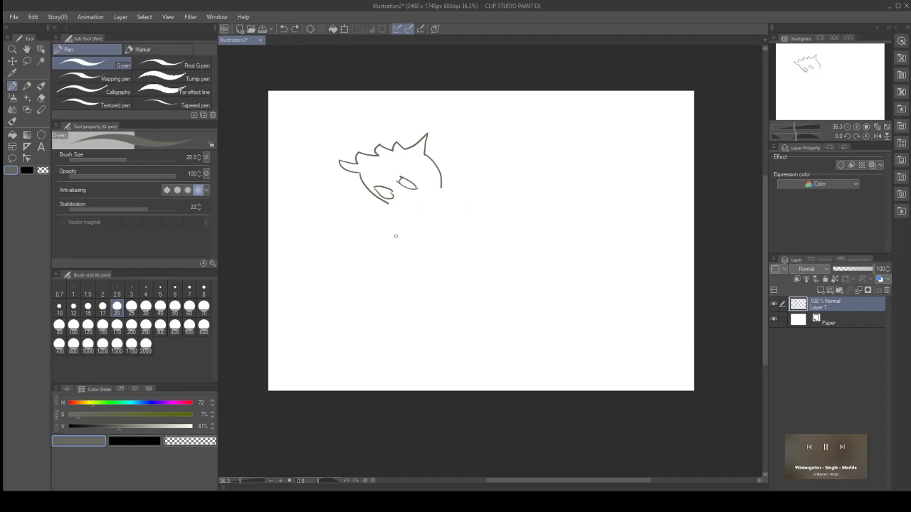
# Step: Redraw the body as a long neck widening into a rounded rear, replacing a first attempt with a curled base
pyautogui.moveTo(441, 186)
pyautogui.mouseDown()
pyautogui.moveTo(436, 205)
pyautogui.moveTo(454, 237)
pyautogui.moveTo(522, 300)
pyautogui.moveTo(505, 314)
pyautogui.moveTo(446, 320)
pyautogui.moveTo(390, 311)
pyautogui.moveTo(431, 297)
pyautogui.moveTo(421, 270)
pyautogui.moveTo(380, 247)
pyautogui.moveTo(391, 211)
pyautogui.moveTo(377, 202)
pyautogui.mouseUp()
pyautogui.hotkey('ctrl', 'z')
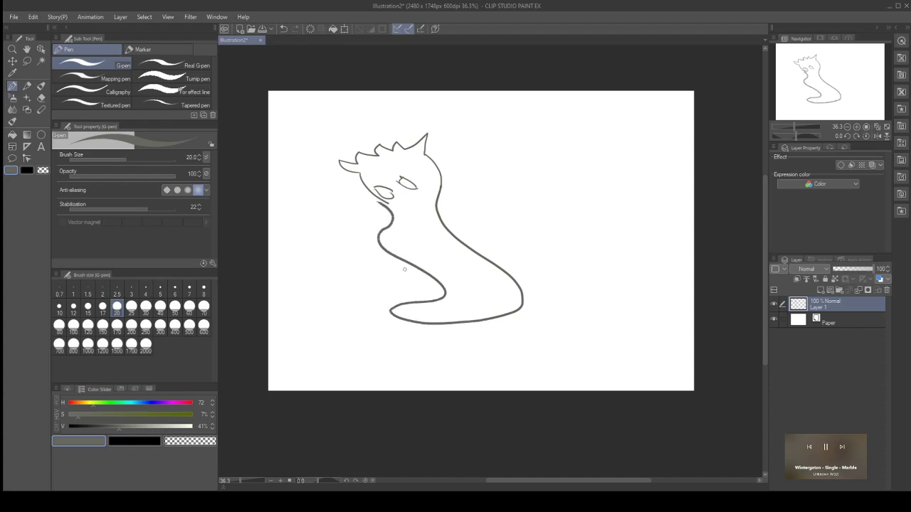
pyautogui.hotkey('ctrl', 'z')
pyautogui.moveTo(386, 202)
pyautogui.mouseDown()
pyautogui.moveTo(406, 220)
pyautogui.moveTo(400, 249)
pyautogui.moveTo(416, 297)
pyautogui.moveTo(431, 309)
pyautogui.mouseUp()
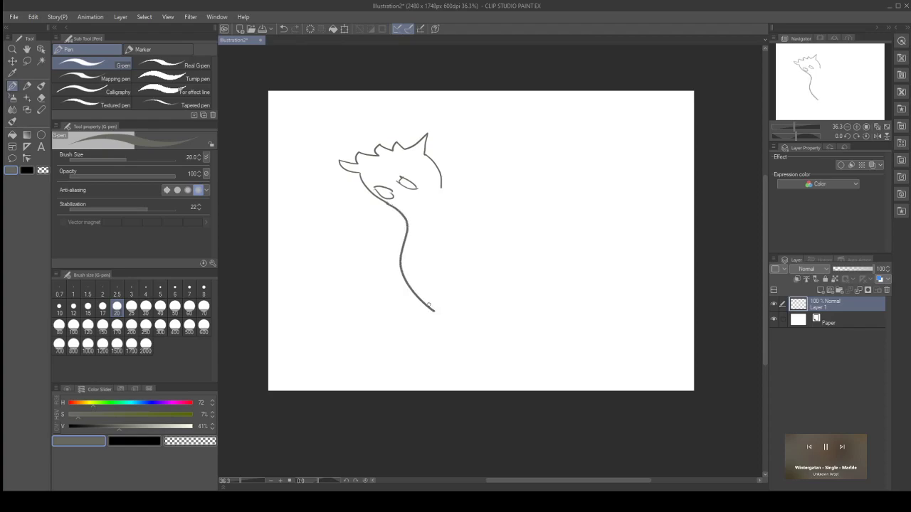
pyautogui.moveTo(441, 185)
pyautogui.mouseDown()
pyautogui.moveTo(444, 224)
pyautogui.moveTo(463, 247)
pyautogui.moveTo(516, 273)
pyautogui.moveTo(526, 292)
pyautogui.moveTo(513, 304)
pyautogui.moveTo(418, 311)
pyautogui.mouseUp()
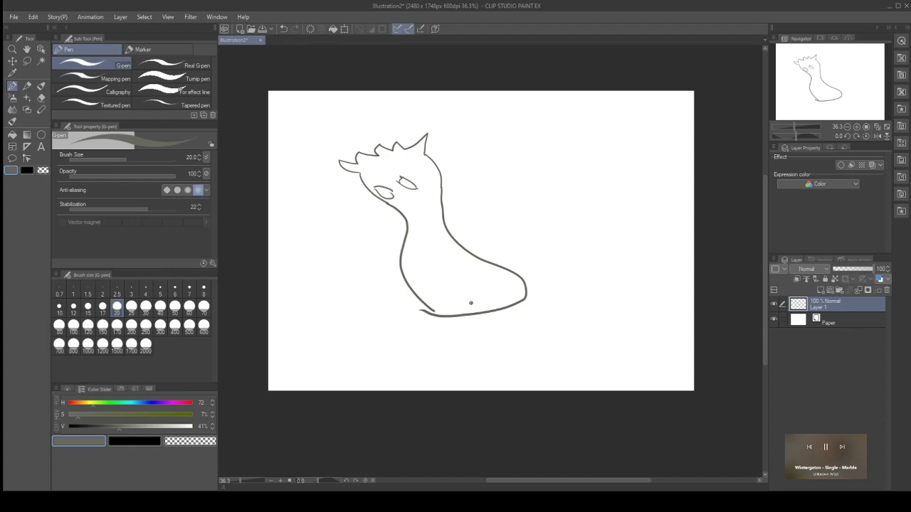
# Step: Add two feet under the body and a pointed wing-like arm on each side of the neck
pyautogui.moveTo(468, 304); pyautogui.dragTo(464, 321)
pyautogui.moveTo(465, 329)
pyautogui.mouseDown()
pyautogui.moveTo(434, 346)
pyautogui.moveTo(464, 354)
pyautogui.moveTo(523, 340)
pyautogui.moveTo(504, 324)
pyautogui.moveTo(514, 309)
pyautogui.moveTo(507, 299)
pyautogui.moveTo(489, 294)
pyautogui.moveTo(420, 306)
pyautogui.moveTo(375, 334)
pyautogui.moveTo(427, 344)
pyautogui.mouseUp()
pyautogui.hotkey('ctrl', 'z')
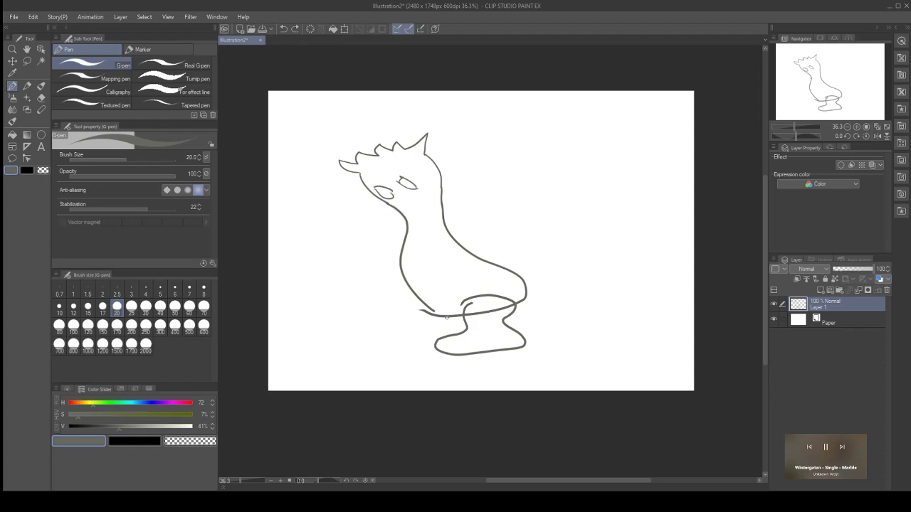
pyautogui.moveTo(435, 313)
pyautogui.mouseDown()
pyautogui.moveTo(414, 332)
pyautogui.moveTo(427, 350)
pyautogui.mouseUp()
pyautogui.moveTo(433, 242)
pyautogui.mouseDown()
pyautogui.moveTo(371, 230)
pyautogui.moveTo(340, 240)
pyautogui.moveTo(434, 245)
pyautogui.mouseUp()
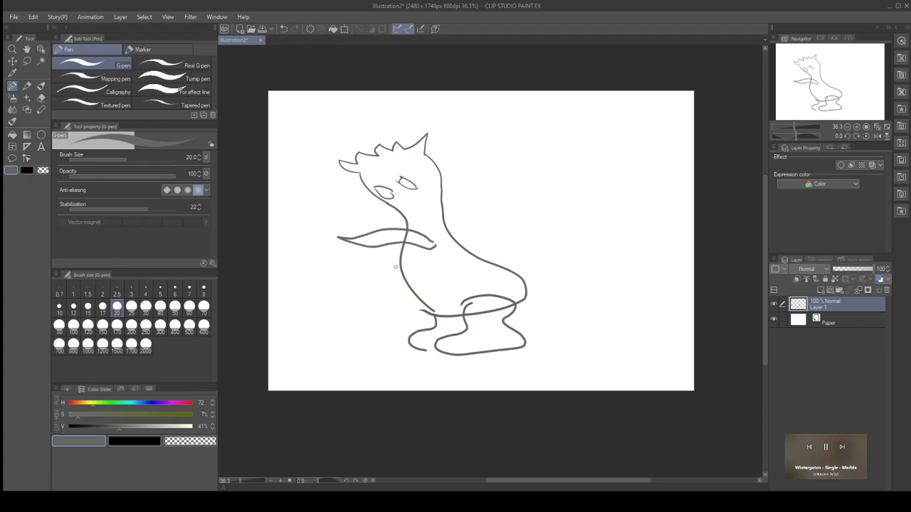
pyautogui.moveTo(447, 229)
pyautogui.mouseDown()
pyautogui.moveTo(536, 193)
pyautogui.moveTo(500, 226)
pyautogui.moveTo(441, 237)
pyautogui.mouseUp()
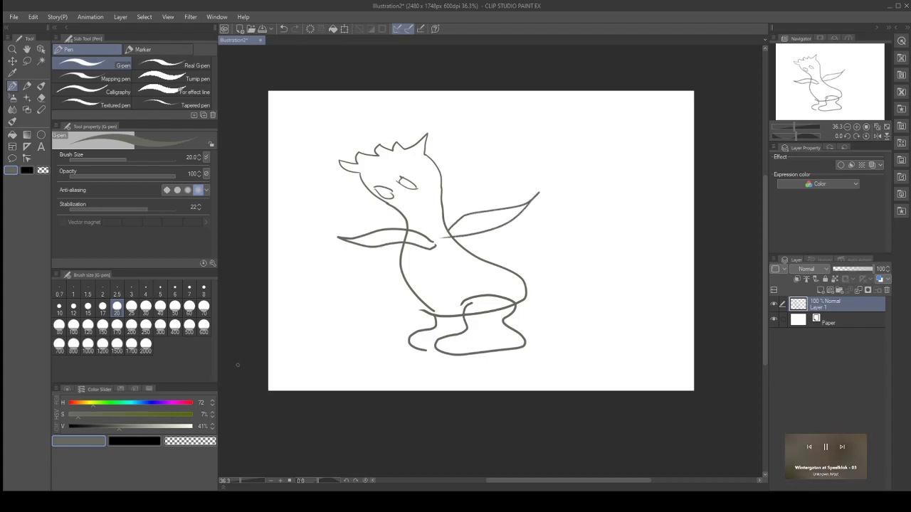
# Step: Undo the arms, feet, body and eyes back to the bare head outline
pyautogui.hotkey('ctrl', 'z')
pyautogui.hotkey('ctrl', 'z')
pyautogui.hotkey('ctrl', 'z')
pyautogui.hotkey('ctrl', 'z')
pyautogui.hotkey('ctrl', 'z')
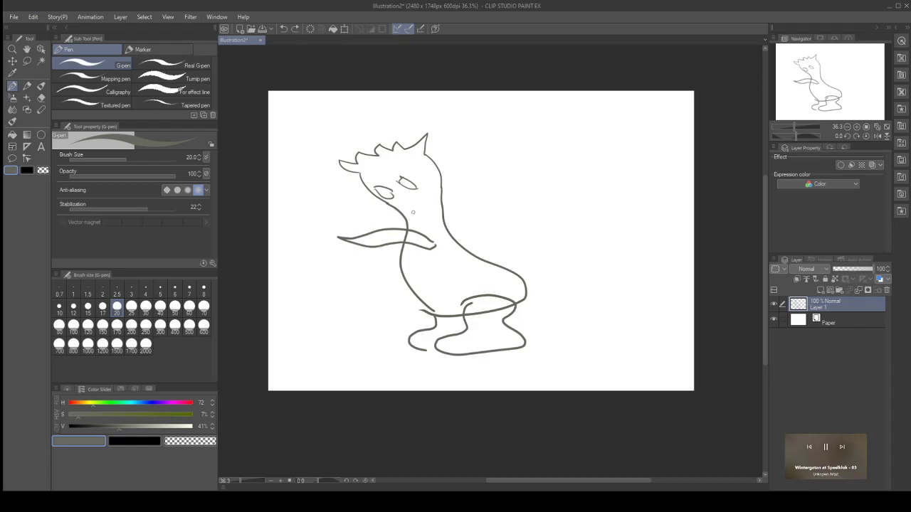
pyautogui.hotkey('ctrl', 'z')
pyautogui.hotkey('ctrl', 'z')
pyautogui.hotkey('ctrl', 'z')
pyautogui.hotkey('ctrl', 'z')
pyautogui.hotkey('ctrl', 'z')
pyautogui.hotkey('ctrl', 'z')
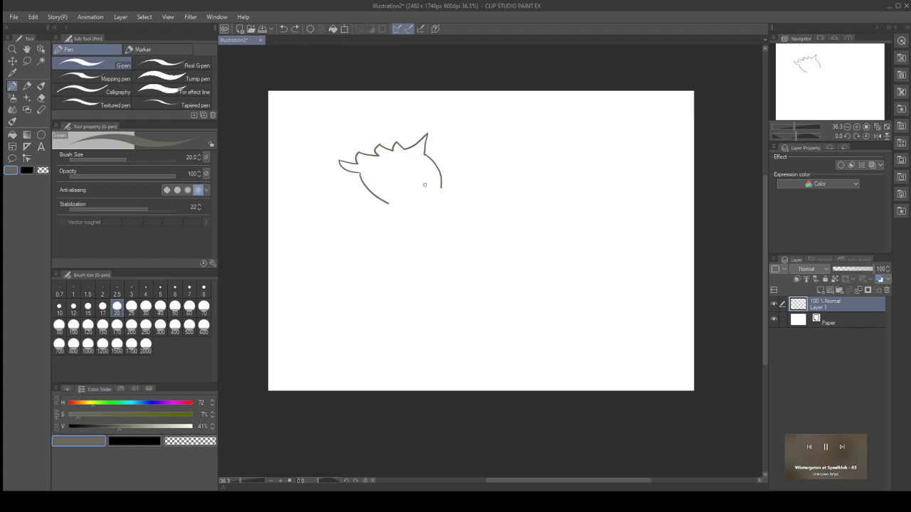
# Step: Try new strokes inside the head outline, and undo the whole drawing to a blank canvas
pyautogui.moveTo(399, 181)
pyautogui.mouseDown()
pyautogui.moveTo(417, 188)
pyautogui.moveTo(393, 193)
pyautogui.moveTo(441, 206)
pyautogui.moveTo(504, 265)
pyautogui.moveTo(521, 292)
pyautogui.moveTo(509, 311)
pyautogui.moveTo(469, 313)
pyautogui.moveTo(406, 283)
pyautogui.moveTo(385, 205)
pyautogui.mouseUp()
pyautogui.hotkey('ctrl', 'z')
pyautogui.hotkey('ctrl', 'z')
pyautogui.hotkey('ctrl', 'z')
pyautogui.hotkey('ctrl', 'z')
pyautogui.hotkey('ctrl', 'z')
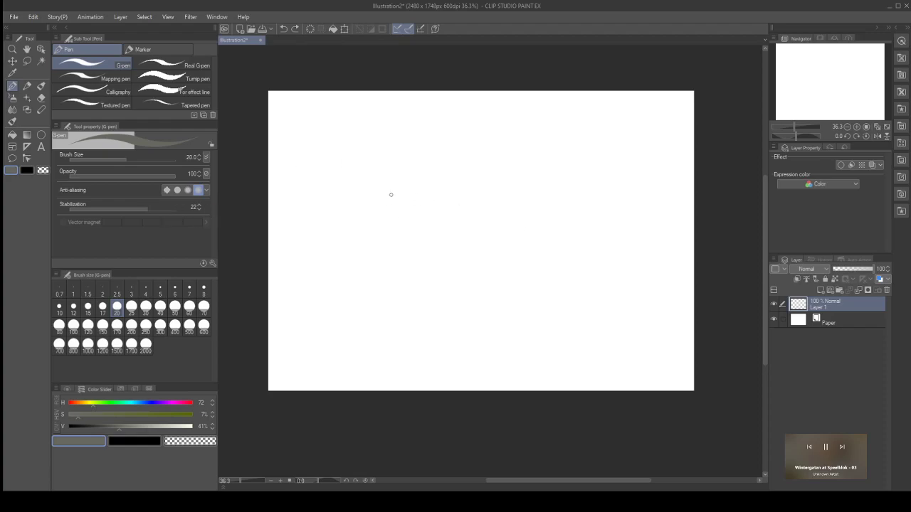
# Step: Try several curved, vase-like body outlines in the middle of the canvas, undoing each one
pyautogui.moveTo(403, 148)
pyautogui.mouseDown()
pyautogui.moveTo(417, 192)
pyautogui.moveTo(381, 255)
pyautogui.moveTo(386, 274)
pyautogui.moveTo(403, 291)
pyautogui.moveTo(471, 302)
pyautogui.moveTo(498, 294)
pyautogui.moveTo(502, 266)
pyautogui.moveTo(462, 225)
pyautogui.moveTo(470, 182)
pyautogui.moveTo(448, 143)
pyautogui.mouseUp()
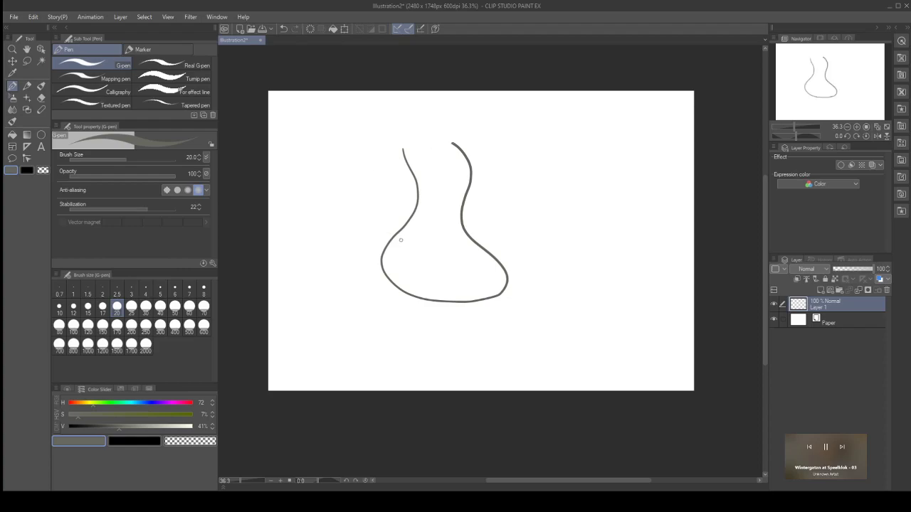
pyautogui.hotkey('ctrl', 'z')
pyautogui.moveTo(375, 169)
pyautogui.mouseDown()
pyautogui.moveTo(417, 200)
pyautogui.moveTo(392, 243)
pyautogui.moveTo(397, 272)
pyautogui.moveTo(424, 290)
pyautogui.mouseUp()
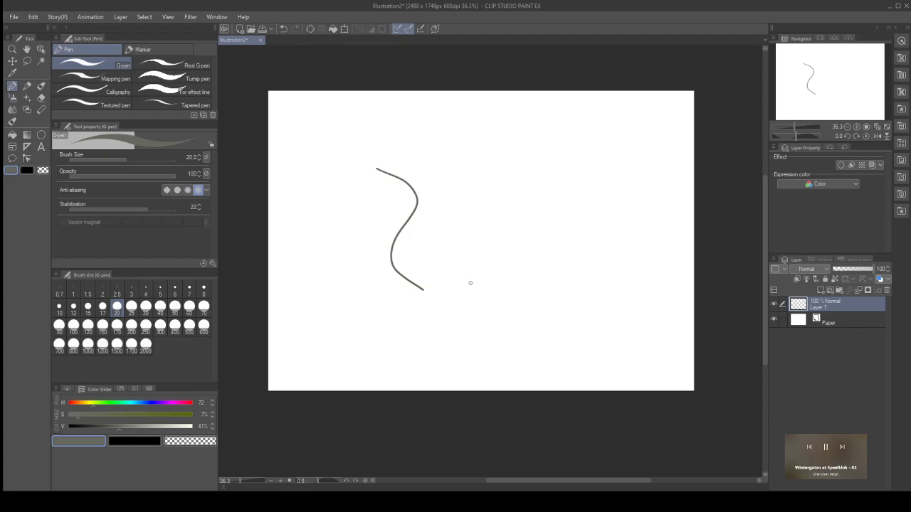
pyautogui.hotkey('ctrl', 'z')
pyautogui.moveTo(401, 161)
pyautogui.mouseDown()
pyautogui.moveTo(409, 271)
pyautogui.moveTo(422, 281)
pyautogui.moveTo(471, 270)
pyautogui.moveTo(458, 231)
pyautogui.moveTo(464, 192)
pyautogui.moveTo(432, 144)
pyautogui.mouseUp()
pyautogui.hotkey('ctrl', 'z')
pyautogui.hotkey('ctrl', 'z')
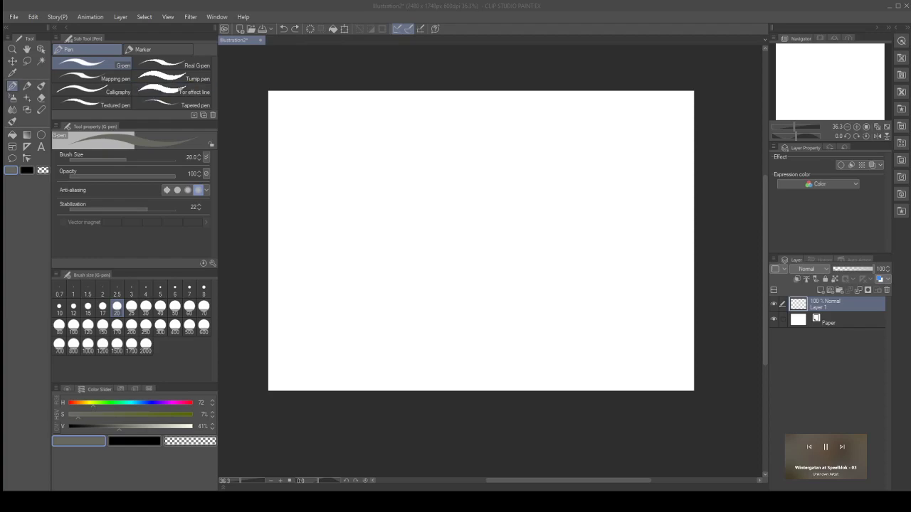
# Step: Draw a closed body outline with a narrow rounded top leaning left and a wide, flat base mid-canvas
pyautogui.moveTo(427, 144)
pyautogui.mouseDown()
pyautogui.moveTo(407, 151)
pyautogui.moveTo(434, 235)
pyautogui.moveTo(401, 277)
pyautogui.moveTo(518, 269)
pyautogui.moveTo(424, 144)
pyautogui.mouseUp()
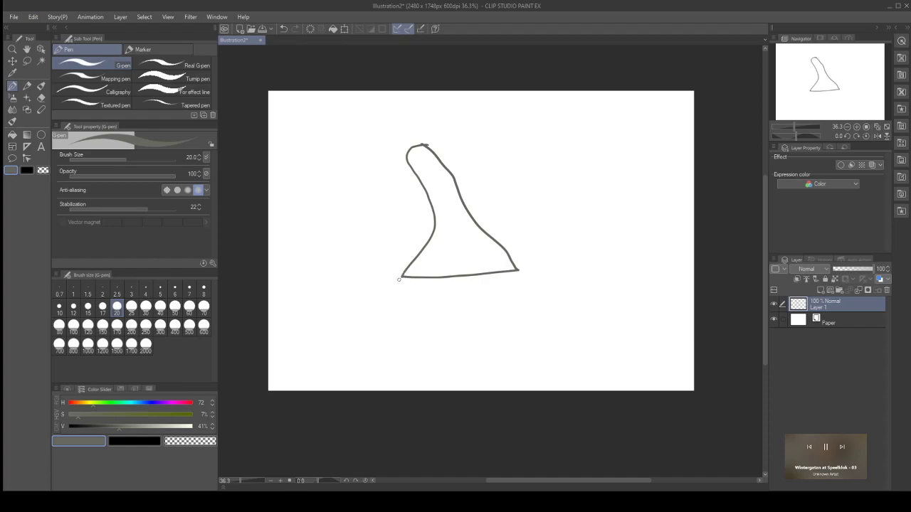
# Step: Draw a flared band below the body's base, with short vertical marks in it and two small marks on the body
pyautogui.moveTo(401, 276)
pyautogui.mouseDown()
pyautogui.moveTo(375, 314)
pyautogui.moveTo(419, 312)
pyautogui.moveTo(409, 300)
pyautogui.moveTo(432, 293)
pyautogui.moveTo(545, 303)
pyautogui.mouseUp()
pyautogui.moveTo(417, 311); pyautogui.dragTo(549, 303)
pyautogui.moveTo(445, 233)
pyautogui.mouseDown()
pyautogui.moveTo(449, 244)
pyautogui.moveTo(470, 235)
pyautogui.moveTo(477, 244)
pyautogui.mouseUp()
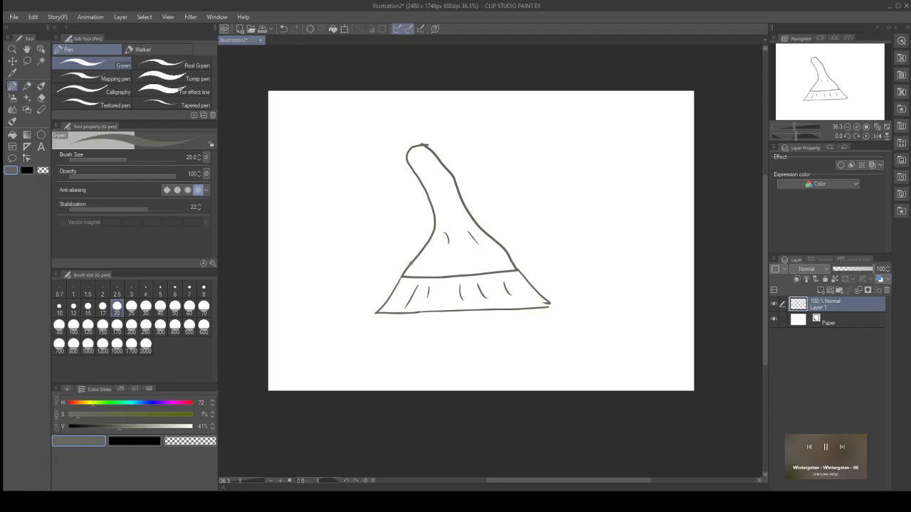
# Step: Undo the flared band and the body outline back to a blank canvas
pyautogui.hotkey('ctrl', 'z')
pyautogui.hotkey('ctrl', 'z')
pyautogui.hotkey('ctrl', 'z')
pyautogui.hotkey('ctrl', 'z')
pyautogui.hotkey('ctrl', 'z')
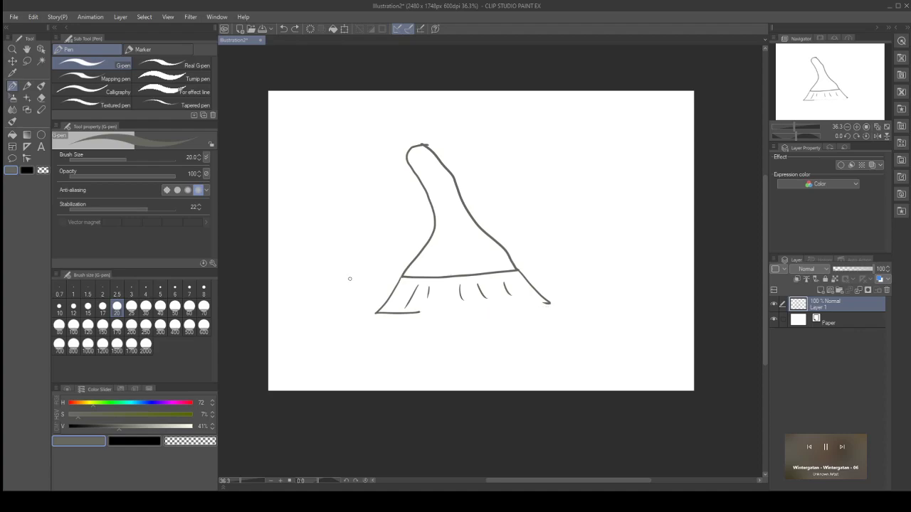
pyautogui.hotkey('ctrl', 'z')
pyautogui.hotkey('ctrl', 'z')
pyautogui.hotkey('ctrl', 'z')
pyautogui.hotkey('ctrl', 'z')
pyautogui.hotkey('ctrl', 'z')
pyautogui.hotkey('ctrl', 'z')
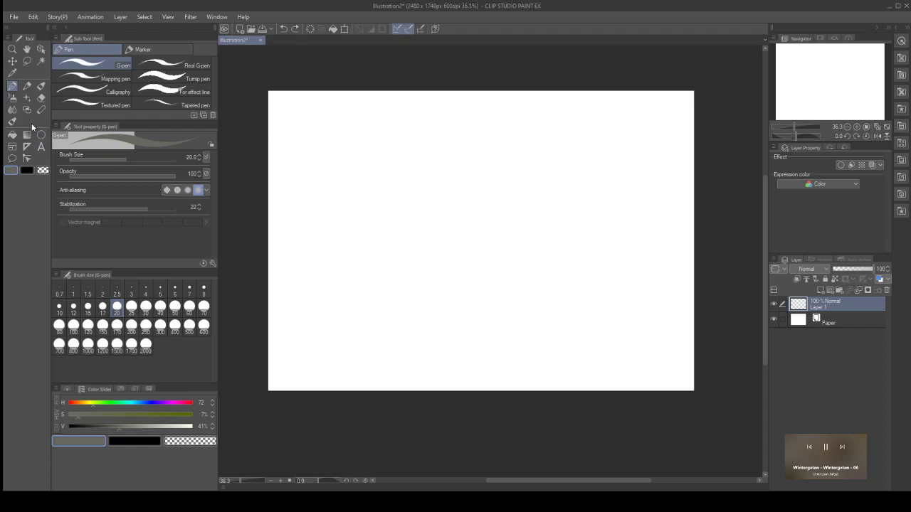
# Step: Draw a slightly tilted upright ellipse as the figure's head in the upper middle of the canvas
pyautogui.click(41, 135)
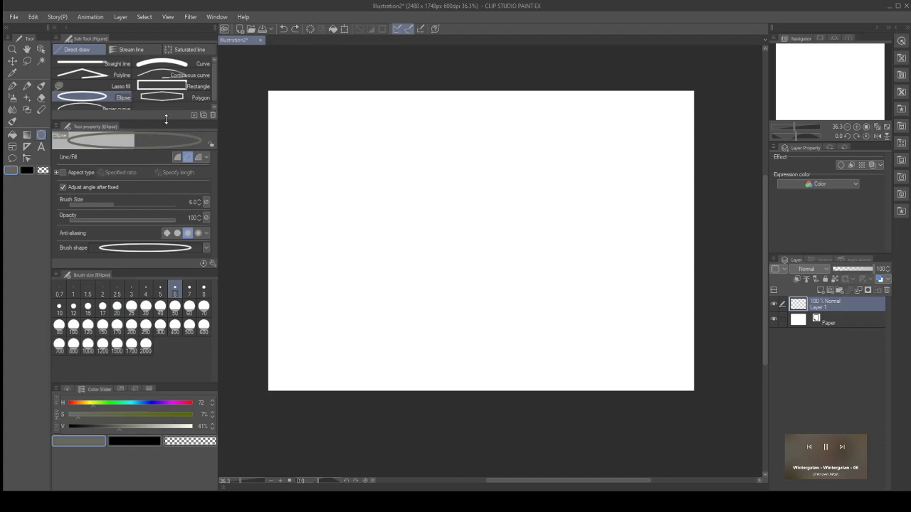
pyautogui.moveTo(425, 137)
pyautogui.mouseDown()
pyautogui.moveTo(454, 183)
pyautogui.moveTo(473, 186)
pyautogui.mouseUp()
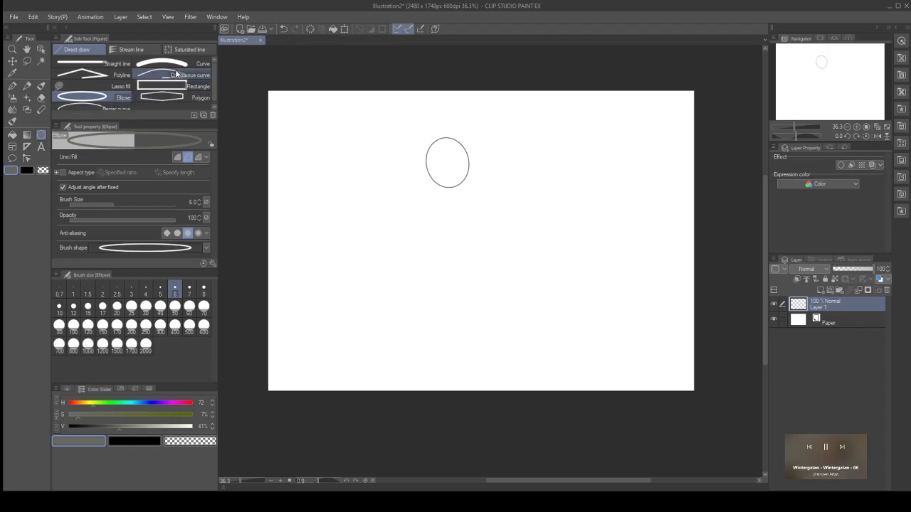
pyautogui.click(175, 86)
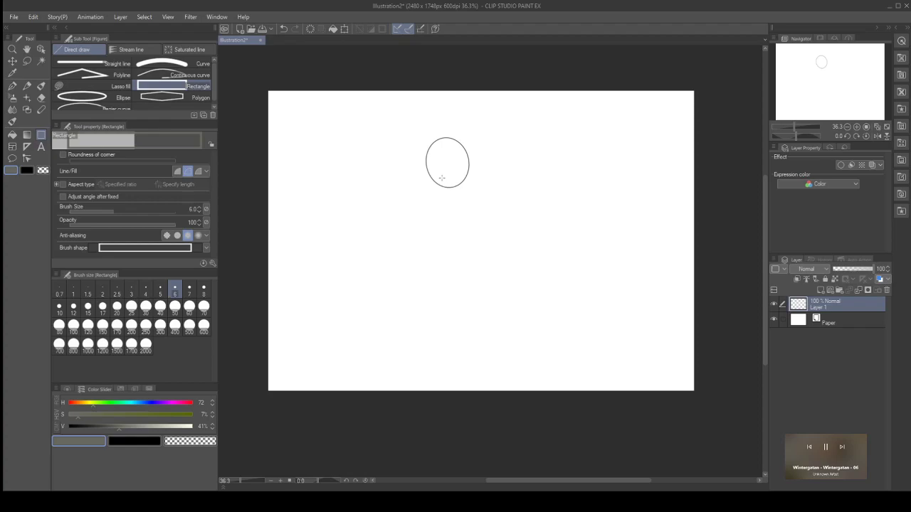
# Step: Draw a closed polyline torso that starts under the head, bows out along the back and ends in a flat base
pyautogui.click(119, 74)
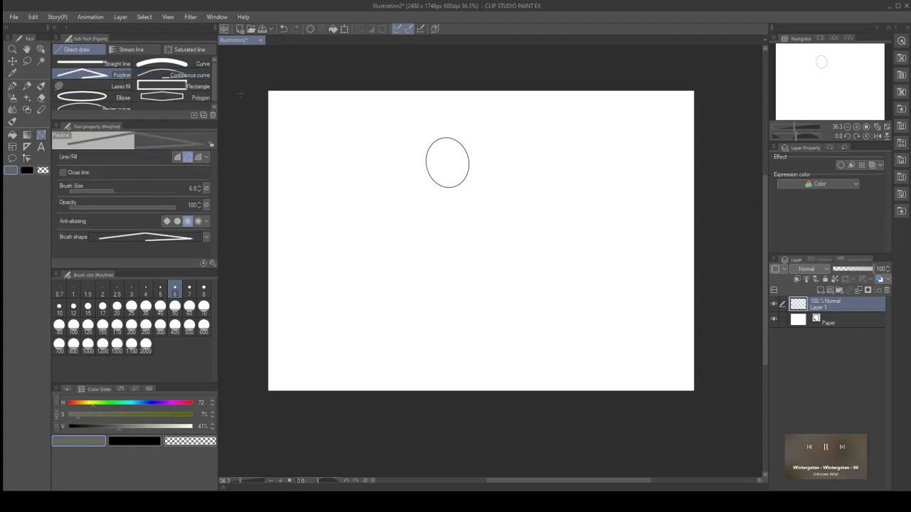
pyautogui.click(435, 183)
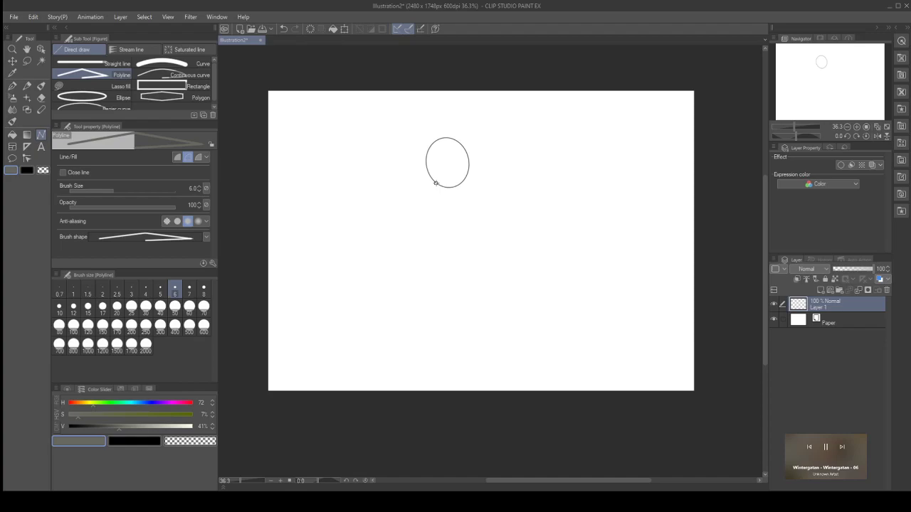
pyautogui.click(457, 264)
pyautogui.click(459, 308)
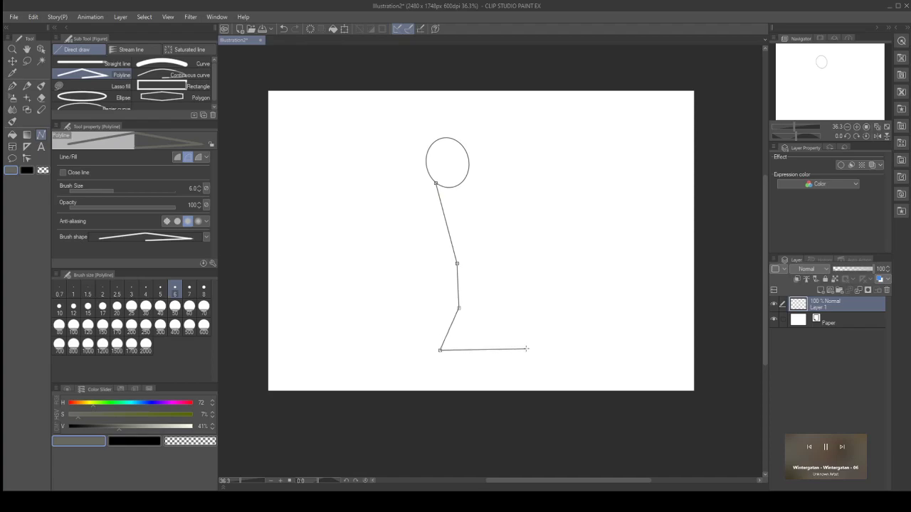
pyautogui.click(497, 349)
pyautogui.click(510, 300)
pyautogui.click(498, 242)
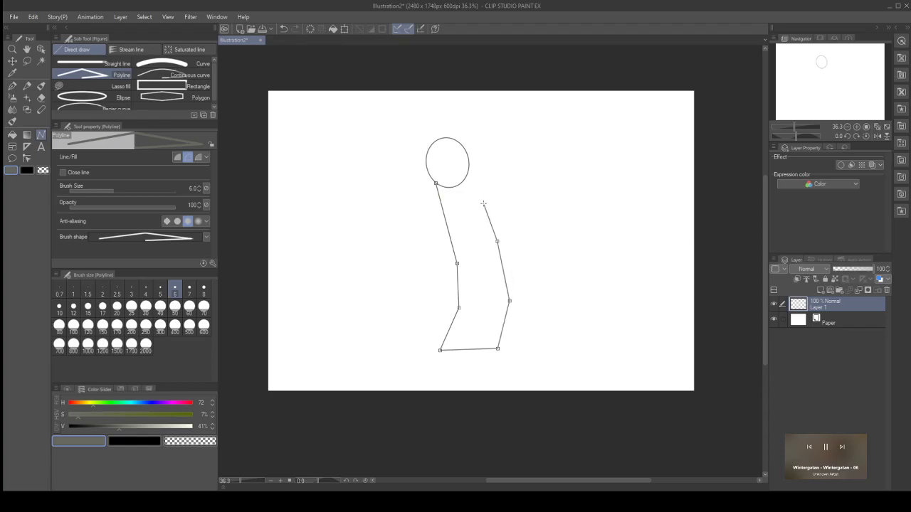
pyautogui.click(466, 176)
pyautogui.doubleClick(436, 184)
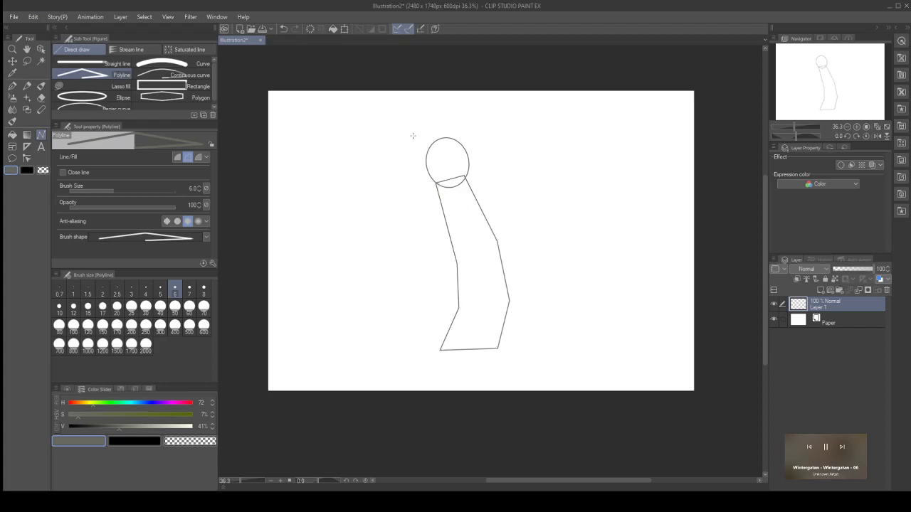
# Step: Draw a bent, pointed polyline shape projecting from the front of the head and angling down to a sharp tip
pyautogui.click(429, 149)
pyautogui.click(400, 149)
pyautogui.click(380, 197)
pyautogui.click(411, 158)
pyautogui.doubleClick(427, 161)
# Step: Draw a second bent, pointed polyline shape from inside the head, rising over the forehead and ending in a downward tip
pyautogui.click(453, 152)
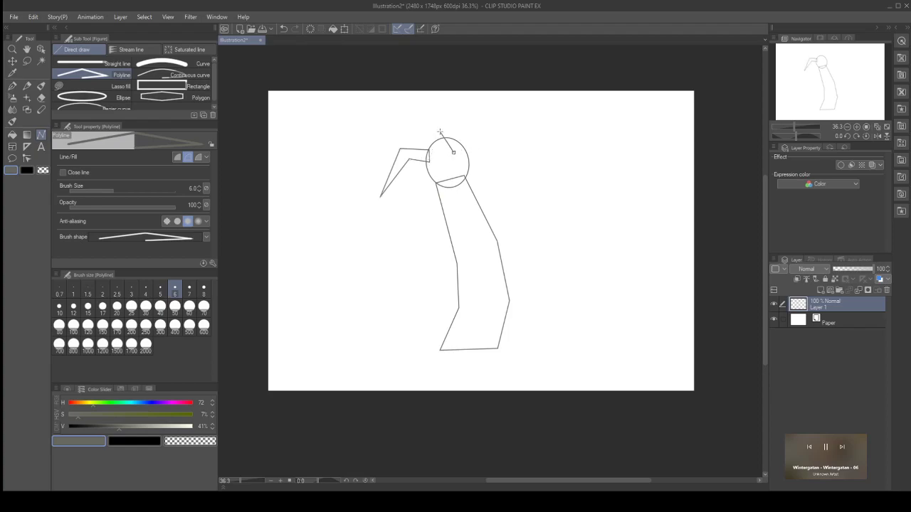
pyautogui.click(439, 132)
pyautogui.click(405, 131)
pyautogui.click(405, 175)
pyautogui.click(418, 144)
pyautogui.click(443, 155)
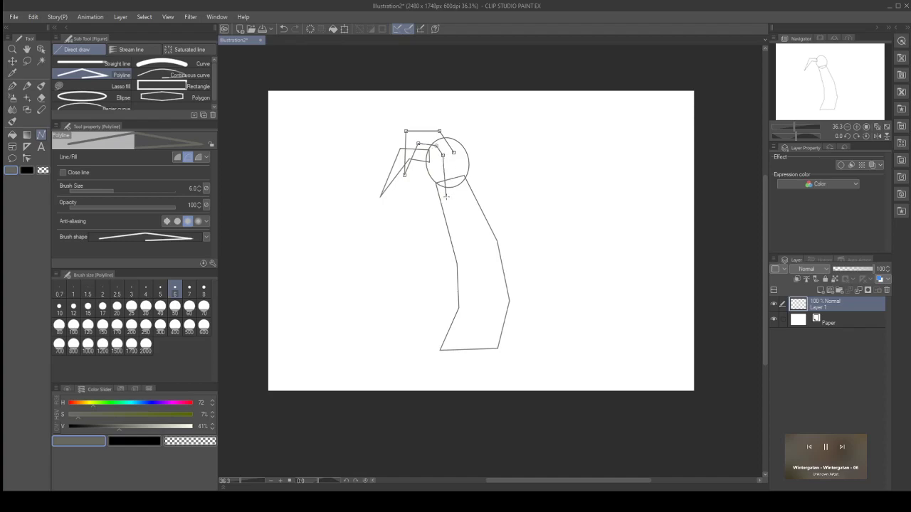
pyautogui.doubleClick(455, 155)
# Step: Draw a sharply bent polyline arm from the shoulder, across the torso to a forward elbow and back up below the head
pyautogui.click(463, 198)
pyautogui.click(492, 240)
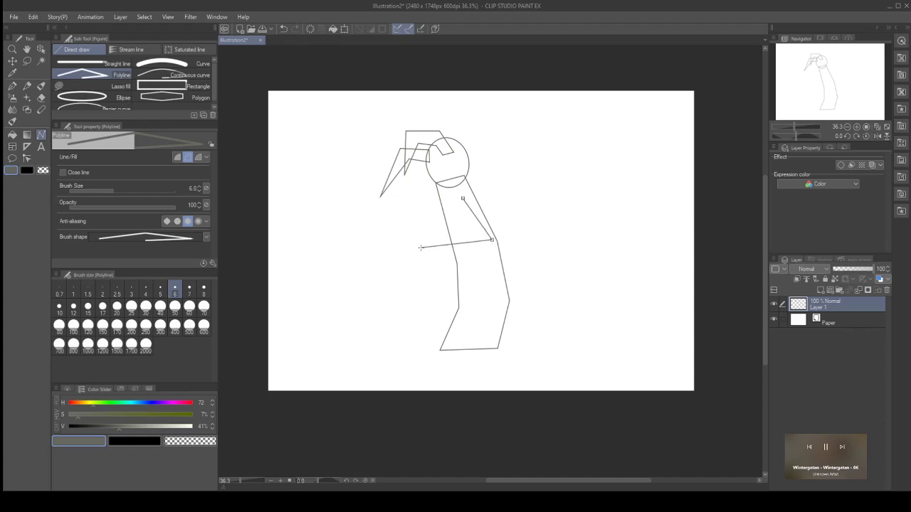
pyautogui.click(399, 264)
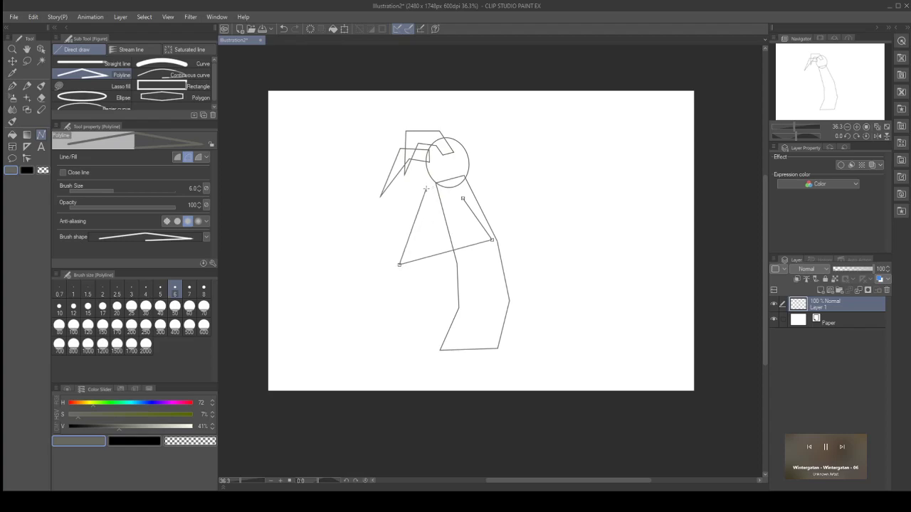
pyautogui.click(428, 189)
pyautogui.click(437, 192)
pyautogui.click(416, 250)
pyautogui.click(474, 235)
pyautogui.click(453, 205)
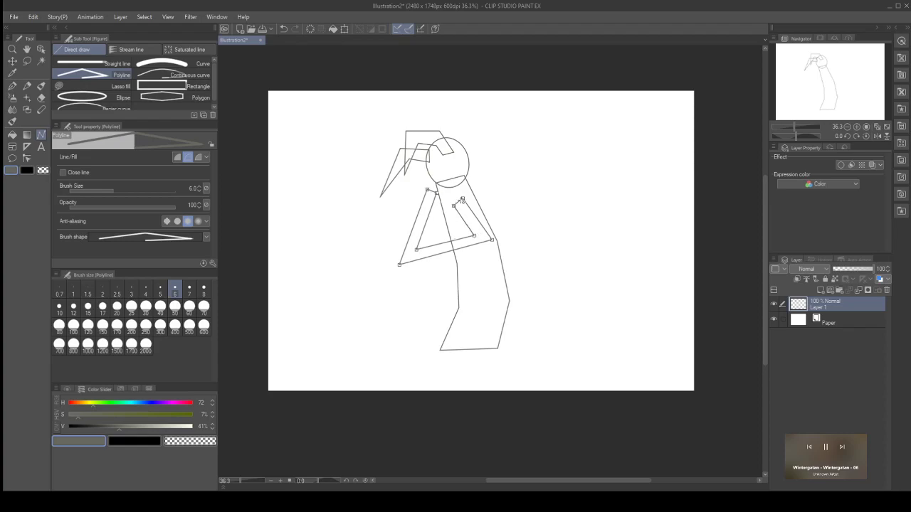
pyautogui.doubleClick(462, 200)
# Step: Try to outline the second arm from the front of the torso, undoing both attempts
pyautogui.click(442, 209)
pyautogui.click(433, 235)
pyautogui.click(394, 272)
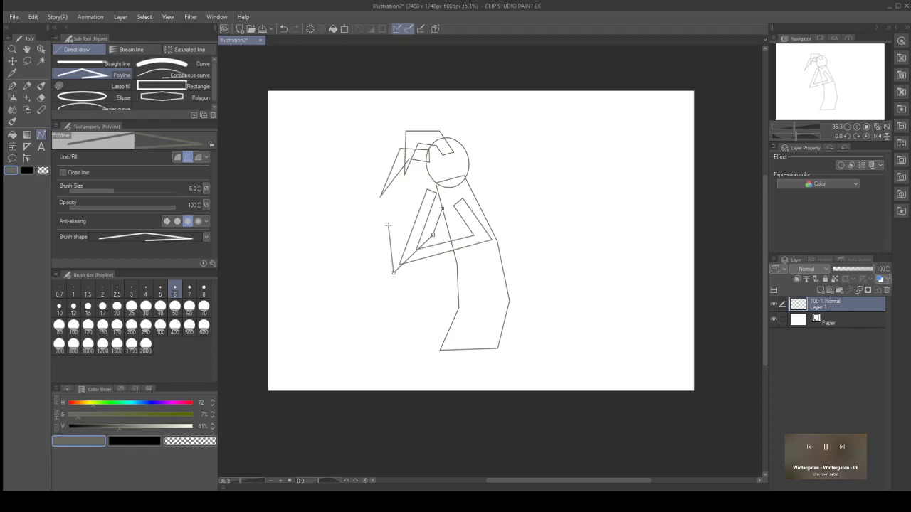
pyautogui.click(409, 186)
pyautogui.click(419, 190)
pyautogui.click(410, 245)
pyautogui.click(426, 232)
pyautogui.click(442, 196)
pyautogui.click(447, 205)
pyautogui.doubleClick(442, 209)
pyautogui.hotkey('ctrl', 'z')
pyautogui.click(447, 203)
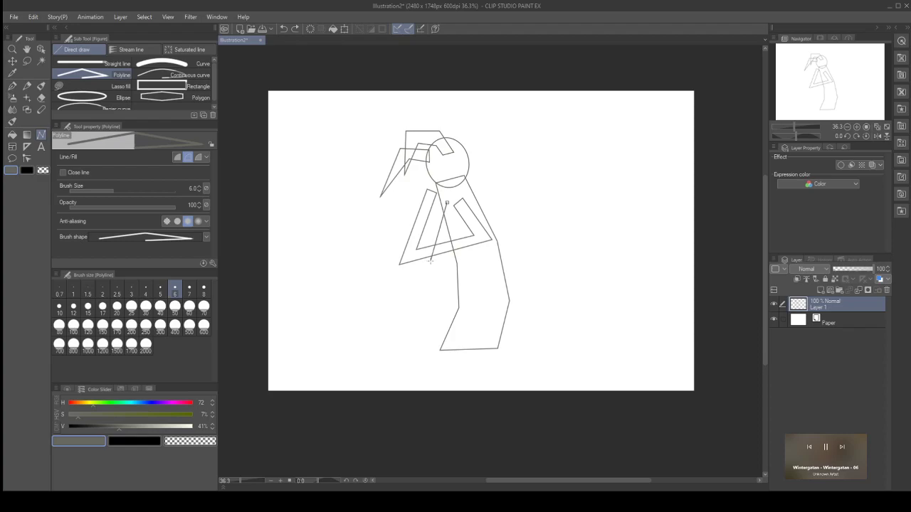
pyautogui.click(435, 262)
pyautogui.doubleClick(445, 204)
pyautogui.hotkey('ctrl', 'z')
# Step: Draw the second arm as a closed polyline hanging from the chest and reaching forward below the first elbow
pyautogui.click(451, 204)
pyautogui.click(443, 254)
pyautogui.click(412, 277)
pyautogui.click(377, 285)
pyautogui.click(379, 273)
pyautogui.click(410, 265)
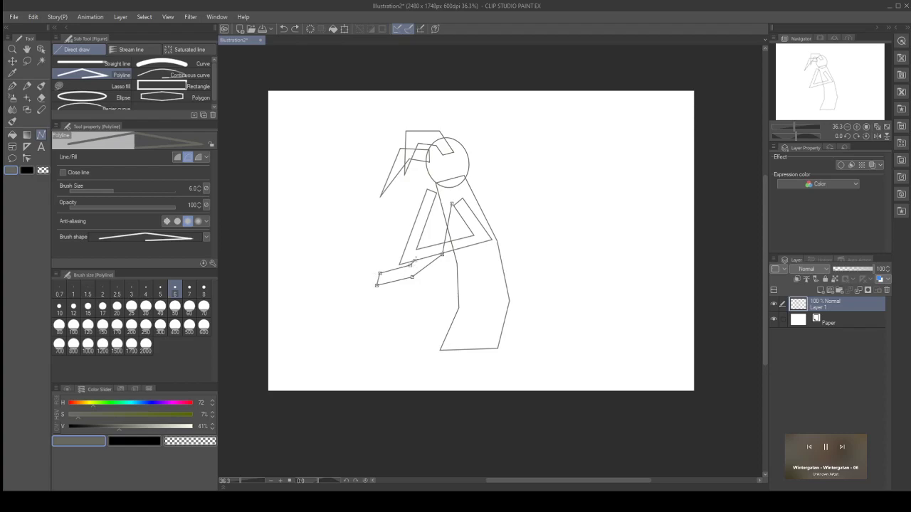
pyautogui.click(433, 243)
pyautogui.click(443, 202)
pyautogui.doubleClick(453, 203)
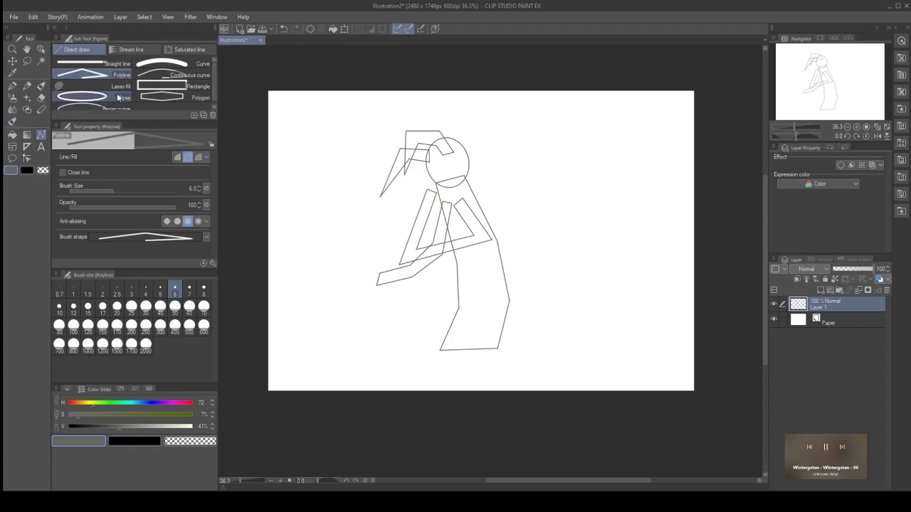
# Step: Add a rectangular hand at the end of the outstretched arm and a small four-sided hand joining the raised arm to the head
pyautogui.click(171, 87)
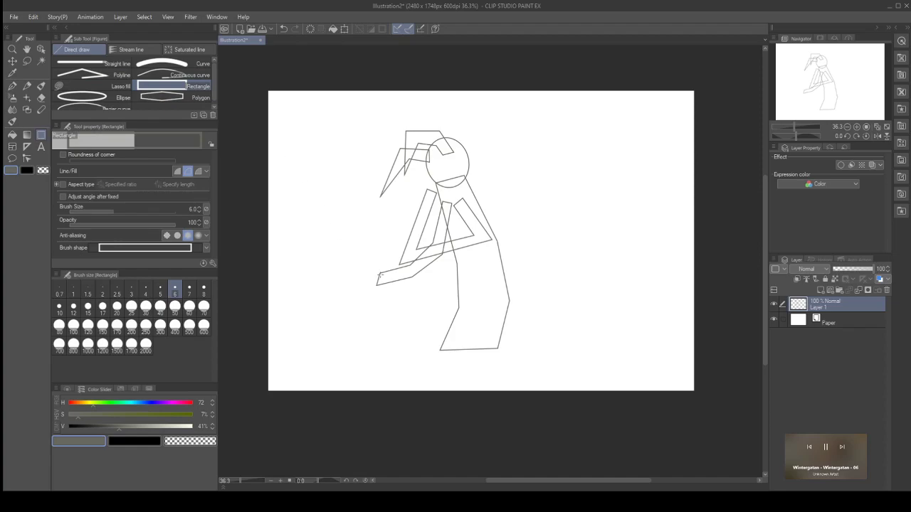
pyautogui.moveTo(379, 274); pyautogui.dragTo(356, 286)
pyautogui.click(107, 75)
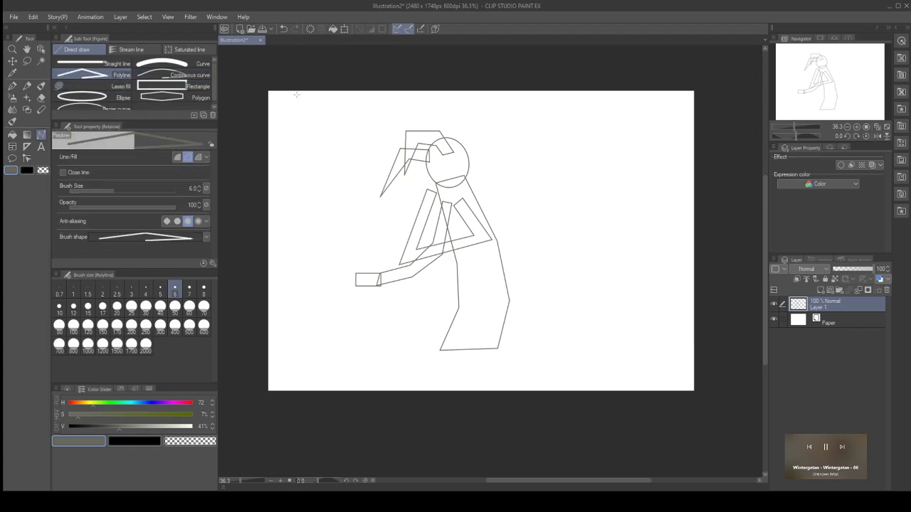
pyautogui.click(426, 190)
pyautogui.click(425, 175)
pyautogui.doubleClick(426, 190)
pyautogui.click(426, 177)
# Step: Draw a bent polyline leg from the front of the torso's base, with a raised knee and a flat foot end
pyautogui.click(444, 349)
pyautogui.click(405, 313)
pyautogui.click(350, 366)
pyautogui.click(377, 368)
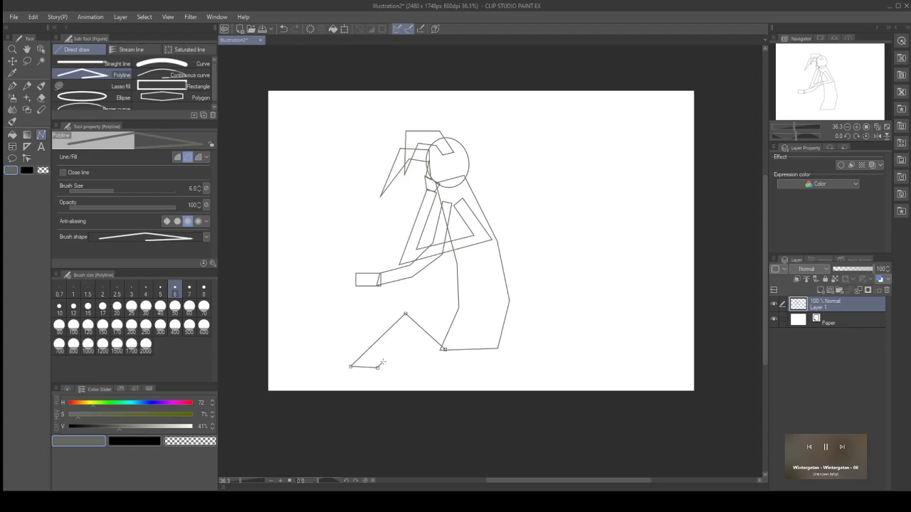
pyautogui.click(405, 331)
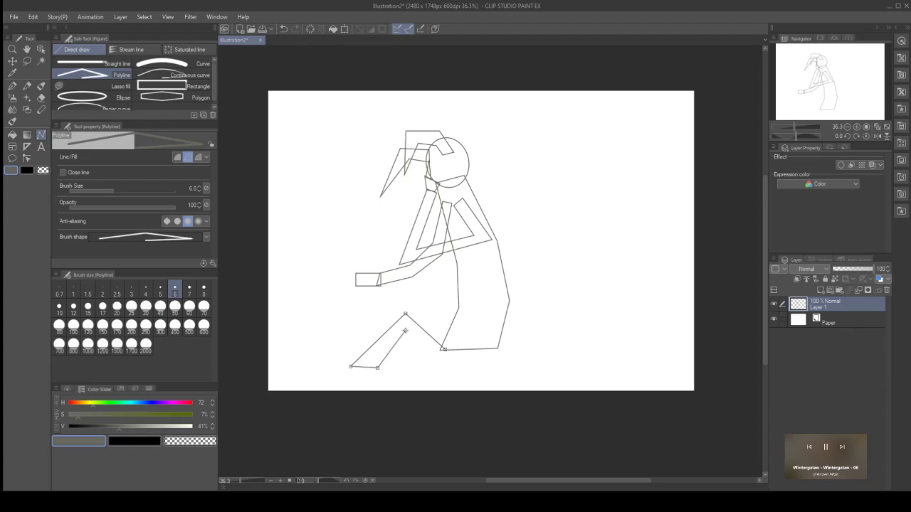
pyautogui.click(443, 364)
pyautogui.doubleClick(444, 347)
# Step: Draw the second bent polyline leg around the back of the torso's base, its knee overlapping the torso and its foot further down
pyautogui.click(446, 365)
pyautogui.click(488, 364)
pyautogui.click(449, 294)
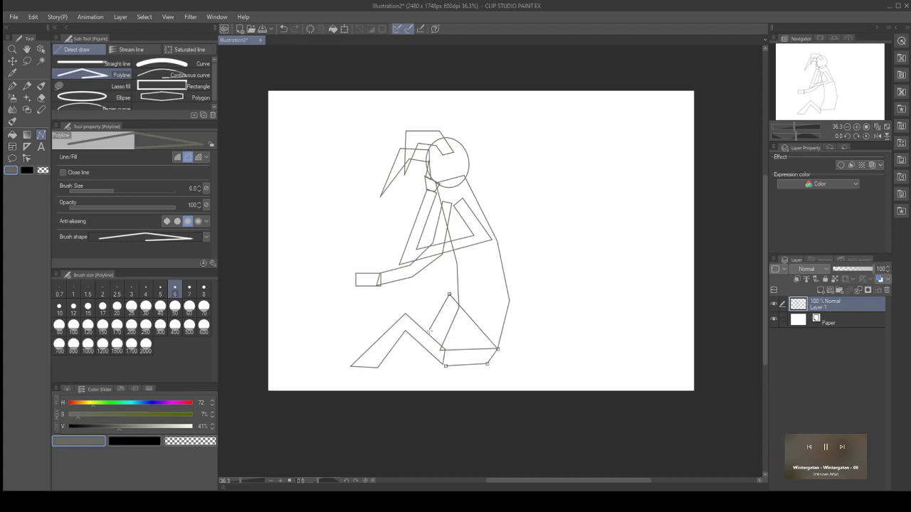
pyautogui.click(416, 375)
pyautogui.click(437, 377)
pyautogui.click(453, 325)
pyautogui.click(467, 357)
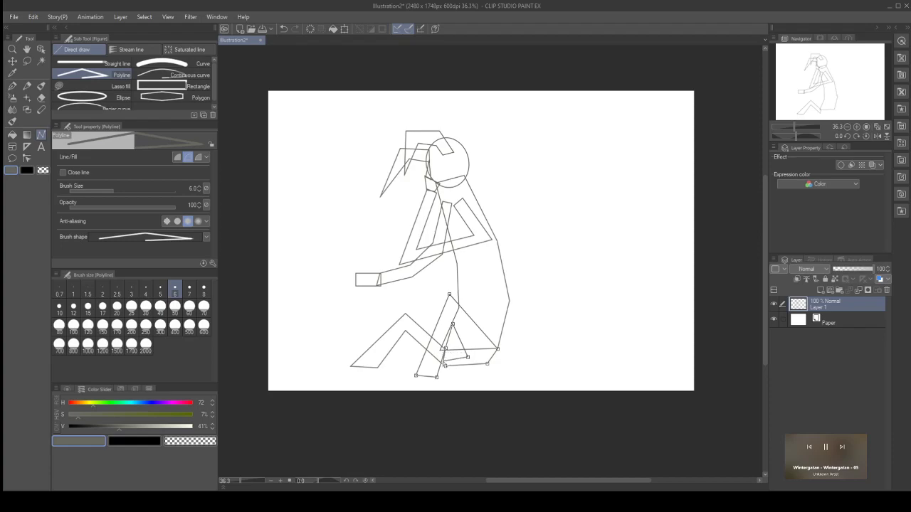
pyautogui.doubleClick(441, 371)
# Step: Draw three pointed polyline fingers extending from the rectangular hand
pyautogui.click(354, 274)
pyautogui.doubleClick(328, 279)
pyautogui.click(328, 279)
pyautogui.click(357, 279)
pyautogui.click(334, 289)
pyautogui.click(356, 286)
pyautogui.click(345, 303)
pyautogui.doubleClick(362, 287)
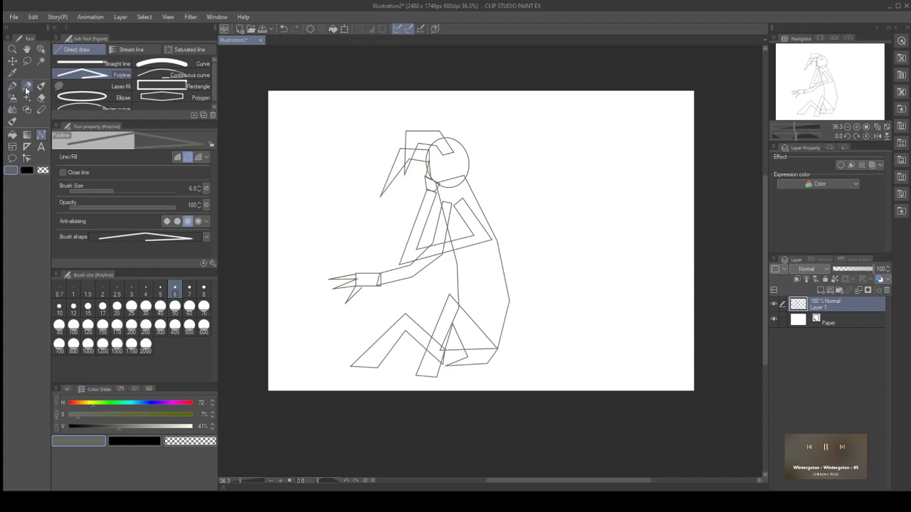
# Step: With the G-pen, sketch a small creature's rounded head and body under the outstretched hand, plus a curved tail
pyautogui.click(13, 86)
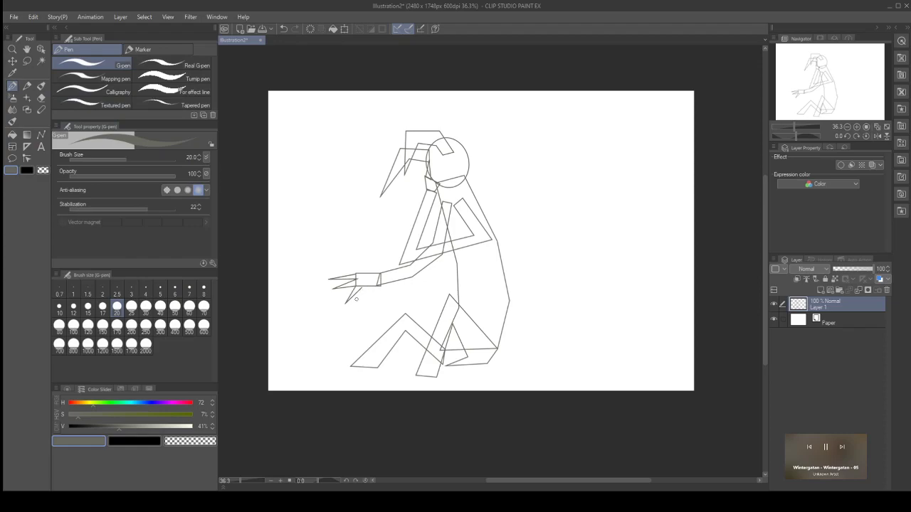
pyautogui.moveTo(372, 288)
pyautogui.mouseDown()
pyautogui.moveTo(340, 286)
pyautogui.moveTo(325, 298)
pyautogui.moveTo(327, 316)
pyautogui.moveTo(356, 320)
pyautogui.moveTo(384, 310)
pyautogui.moveTo(379, 292)
pyautogui.moveTo(365, 287)
pyautogui.mouseUp()
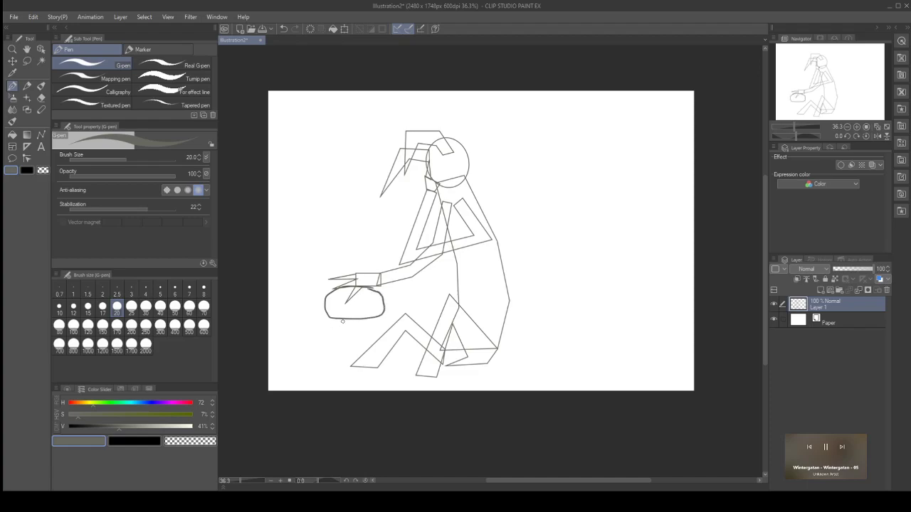
pyautogui.moveTo(346, 319)
pyautogui.mouseDown()
pyautogui.moveTo(334, 328)
pyautogui.moveTo(335, 363)
pyautogui.moveTo(357, 365)
pyautogui.mouseUp()
pyautogui.moveTo(378, 319)
pyautogui.mouseDown()
pyautogui.moveTo(389, 362)
pyautogui.moveTo(377, 367)
pyautogui.moveTo(412, 344)
pyautogui.moveTo(409, 358)
pyautogui.moveTo(387, 368)
pyautogui.mouseUp()
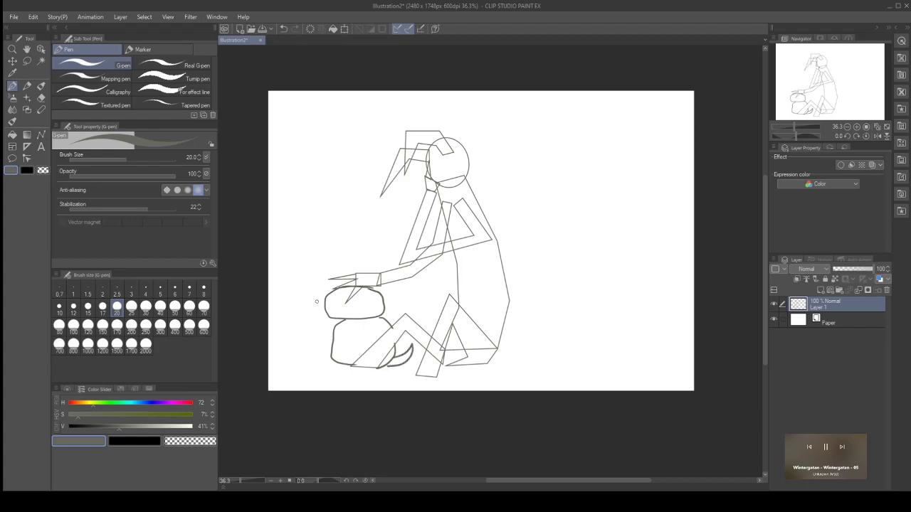
# Step: Add a long protruding snout, floppy ears, a toothy mouth and a spiral eye to the small creature's head
pyautogui.moveTo(324, 303)
pyautogui.mouseDown()
pyautogui.moveTo(297, 306)
pyautogui.moveTo(325, 310)
pyautogui.mouseUp()
pyautogui.moveTo(356, 297)
pyautogui.mouseDown()
pyautogui.moveTo(357, 322)
pyautogui.moveTo(372, 322)
pyautogui.moveTo(366, 292)
pyautogui.moveTo(392, 291)
pyautogui.moveTo(403, 306)
pyautogui.moveTo(371, 297)
pyautogui.mouseUp()
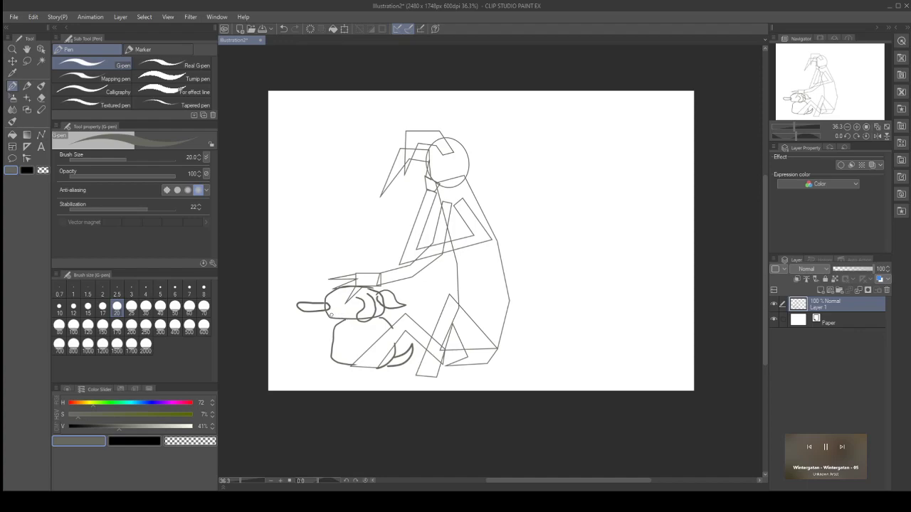
pyautogui.moveTo(328, 312); pyautogui.dragTo(351, 308)
pyautogui.moveTo(339, 298)
pyautogui.mouseDown()
pyautogui.moveTo(343, 304)
pyautogui.moveTo(342, 292)
pyautogui.moveTo(331, 294)
pyautogui.moveTo(341, 295)
pyautogui.mouseUp()
# Step: Add a new layer above the sketch and lower Layer 1's opacity to 43%
pyautogui.click(820, 290)
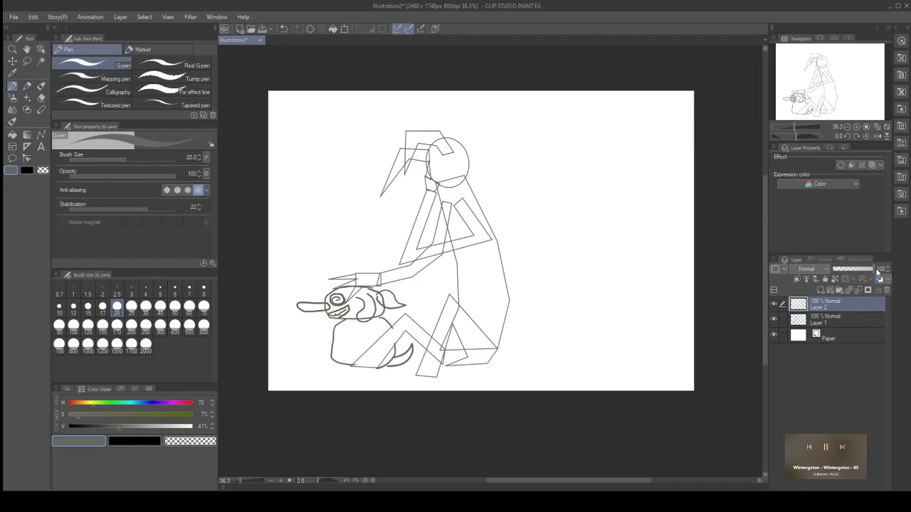
pyautogui.moveTo(873, 268); pyautogui.dragTo(851, 270)
pyautogui.hotkey('alt', '[')
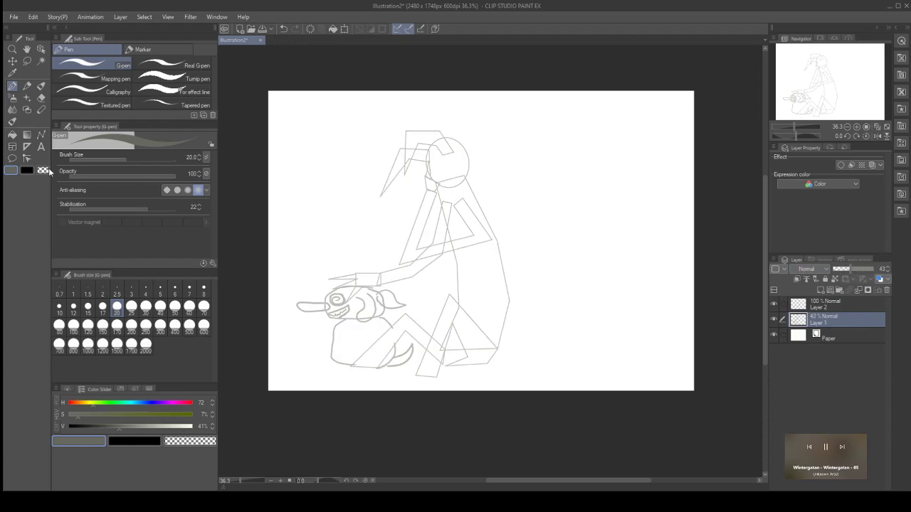
# Step: Change the drawing colour from grey to a fully saturated bright red
pyautogui.click(194, 406)
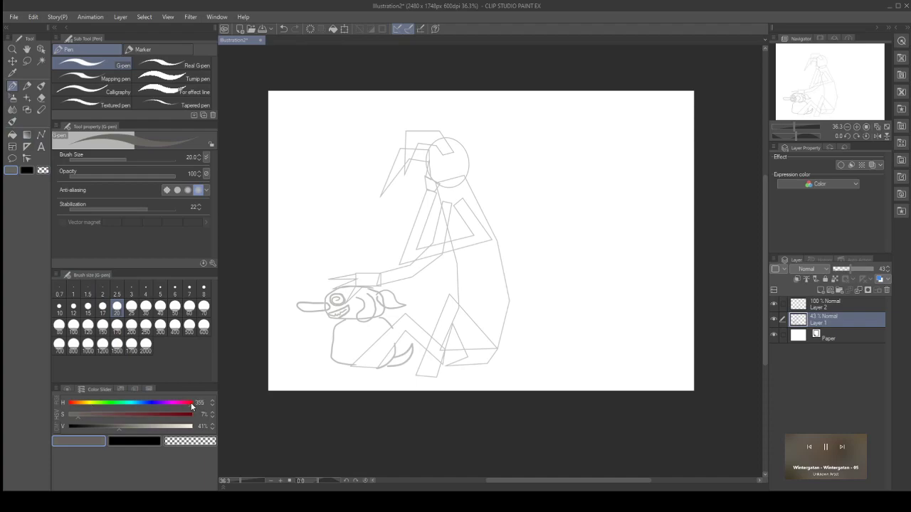
pyautogui.click(64, 392)
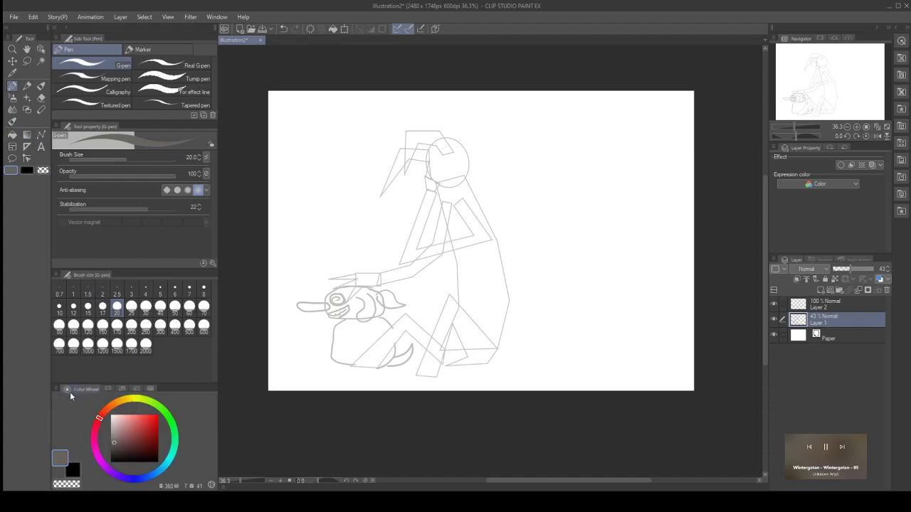
pyautogui.click(158, 415)
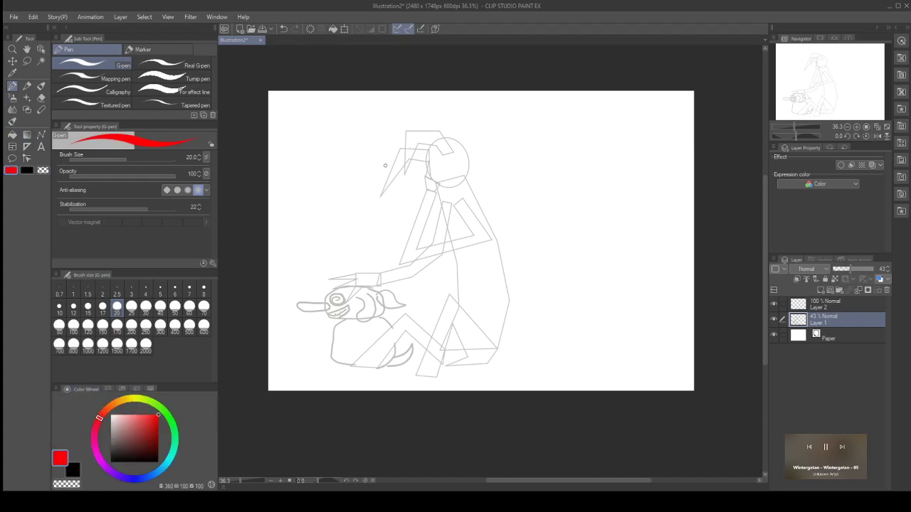
pyautogui.scroll(1, 387, 163)
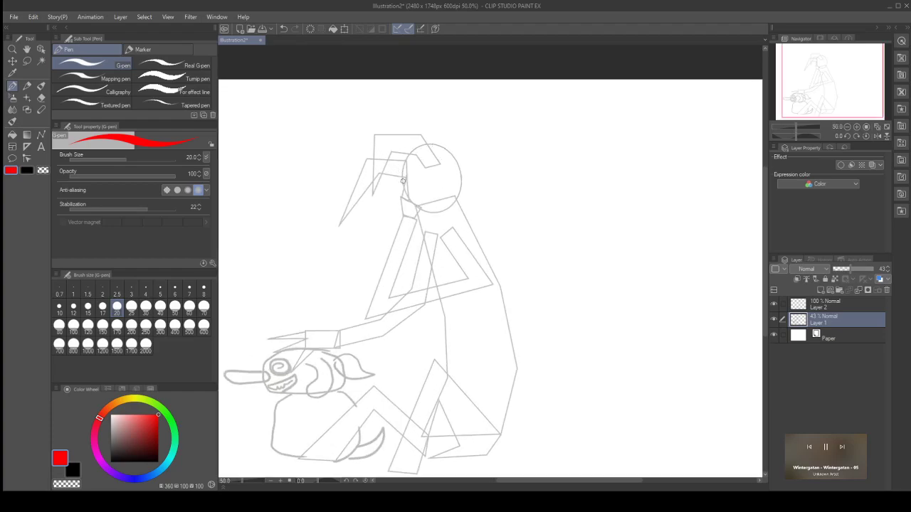
pyautogui.moveTo(403, 179)
pyautogui.mouseDown()
pyautogui.moveTo(377, 172)
pyautogui.moveTo(407, 178)
pyautogui.moveTo(376, 174)
pyautogui.moveTo(344, 212)
pyautogui.moveTo(368, 161)
pyautogui.moveTo(411, 157)
pyautogui.mouseUp()
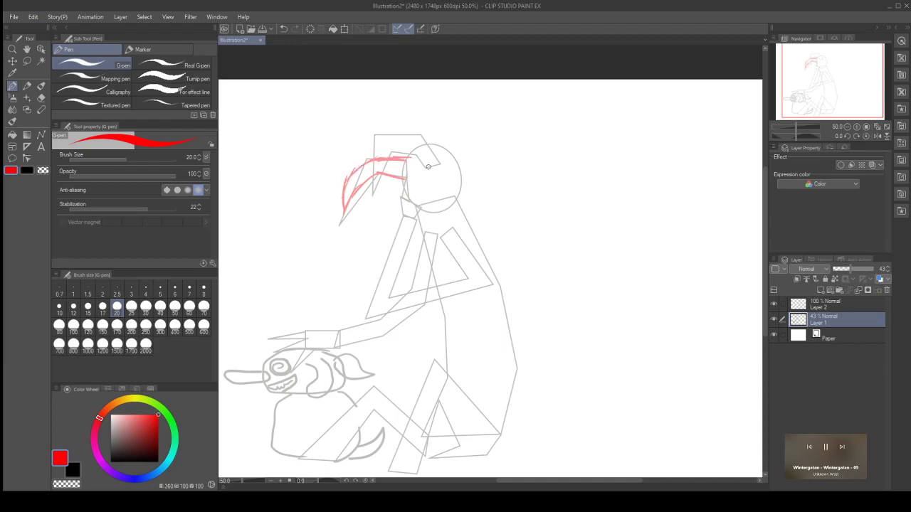
pyautogui.hotkey('ctrl', 'z')
pyautogui.hotkey('ctrl', 'z')
pyautogui.hotkey('ctrl', 'z')
pyautogui.hotkey('ctrl', 'z')
pyautogui.hotkey('ctrl', 'z')
pyautogui.hotkey('ctrl', 'z')
pyautogui.hotkey('ctrl', 'z')
pyautogui.hotkey('ctrl', 'z')
pyautogui.hotkey('ctrl', 'z')
pyautogui.hotkey('ctrl', 'z')
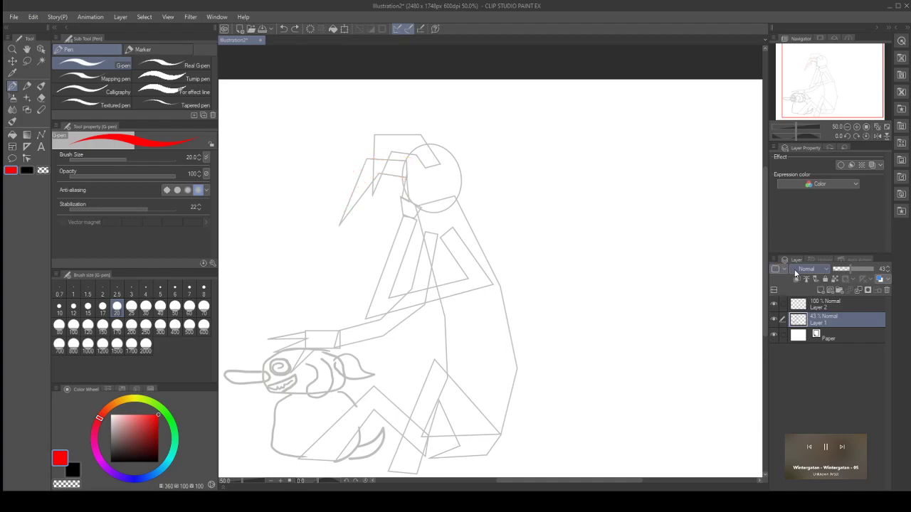
# Step: Make Layer 2 active, try a red stroke on the head, and undo it together with Layer 1's opacity reduction
pyautogui.click(829, 304)
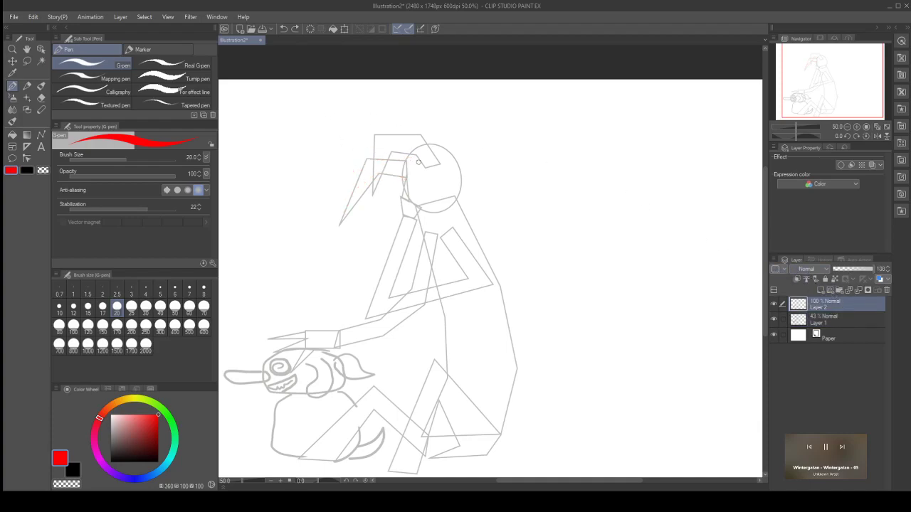
pyautogui.moveTo(425, 168)
pyautogui.mouseDown()
pyautogui.moveTo(397, 152)
pyautogui.moveTo(353, 197)
pyautogui.moveTo(374, 162)
pyautogui.mouseUp()
pyautogui.hotkey('ctrl', 'z')
pyautogui.hotkey('ctrl', 'z')
pyautogui.hotkey('ctrl', 'z')
pyautogui.hotkey('ctrl', 'z')
pyautogui.hotkey('ctrl', 'z')
pyautogui.hotkey('ctrl', 'z')
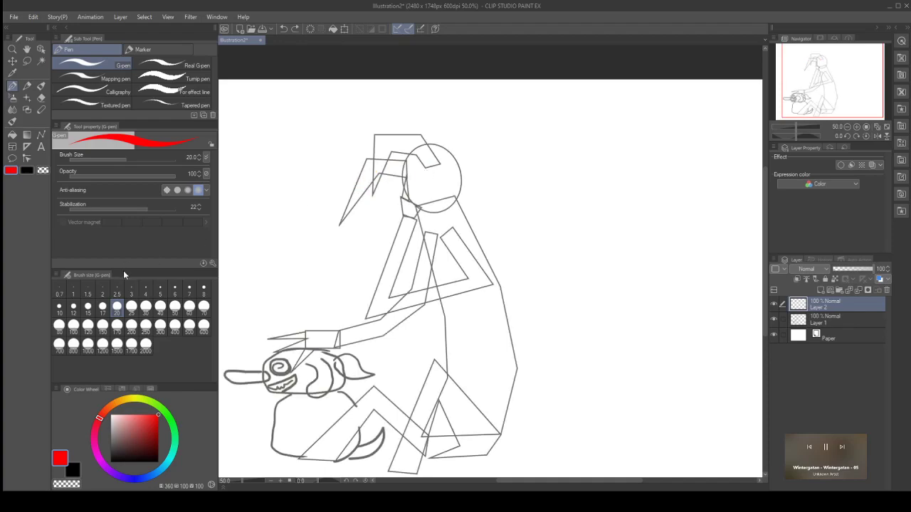
# Step: Set the G-pen to size 10 and sketch the red hair strand arching forward from the top of the head
pyautogui.click(60, 307)
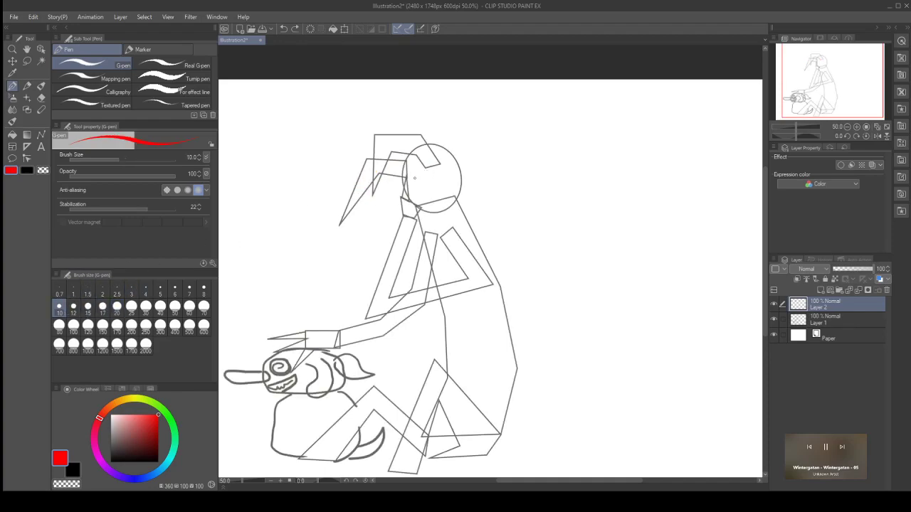
pyautogui.moveTo(429, 168); pyautogui.dragTo(390, 153)
pyautogui.moveTo(393, 151)
pyautogui.mouseDown()
pyautogui.moveTo(373, 195)
pyautogui.moveTo(383, 170)
pyautogui.moveTo(413, 154)
pyautogui.moveTo(431, 166)
pyautogui.moveTo(392, 152)
pyautogui.moveTo(373, 194)
pyautogui.moveTo(375, 172)
pyautogui.mouseUp()
pyautogui.moveTo(401, 132); pyautogui.dragTo(372, 165)
pyautogui.moveTo(438, 165)
pyautogui.mouseDown()
pyautogui.moveTo(432, 148)
pyautogui.moveTo(394, 133)
pyautogui.moveTo(440, 148)
pyautogui.moveTo(428, 152)
pyautogui.moveTo(405, 137)
pyautogui.moveTo(374, 153)
pyautogui.moveTo(374, 178)
pyautogui.mouseUp()
pyautogui.moveTo(392, 146)
pyautogui.mouseDown()
pyautogui.moveTo(375, 170)
pyautogui.moveTo(383, 147)
pyautogui.mouseUp()
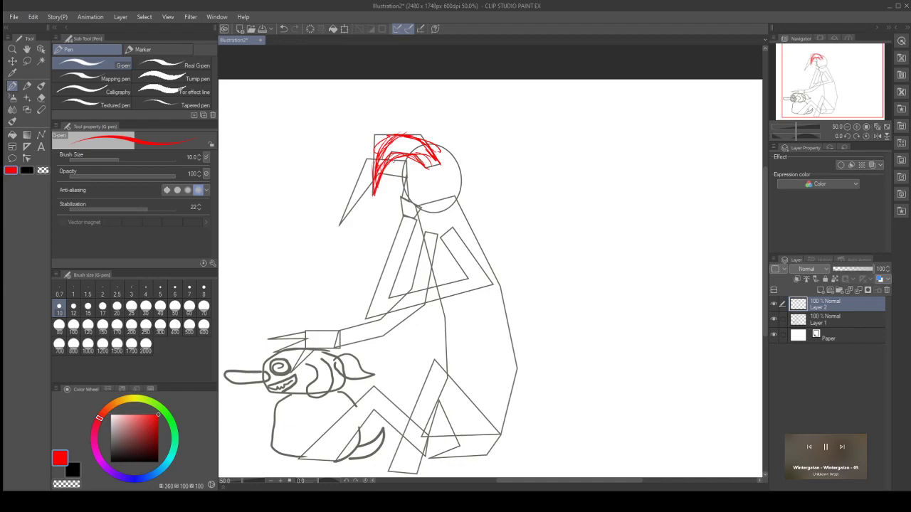
# Step: Thicken the first hair strand and sketch the second one curving down in front of the face
pyautogui.moveTo(389, 145); pyautogui.dragTo(375, 157)
pyautogui.moveTo(376, 165)
pyautogui.mouseDown()
pyautogui.moveTo(374, 184)
pyautogui.moveTo(406, 155)
pyautogui.mouseUp()
pyautogui.moveTo(395, 164); pyautogui.dragTo(405, 159)
pyautogui.moveTo(393, 180)
pyautogui.mouseDown()
pyautogui.moveTo(403, 176)
pyautogui.moveTo(346, 214)
pyautogui.moveTo(357, 186)
pyautogui.moveTo(349, 210)
pyautogui.mouseUp()
pyautogui.moveTo(369, 173); pyautogui.dragTo(353, 195)
pyautogui.moveTo(374, 156); pyautogui.dragTo(351, 199)
pyautogui.moveTo(363, 165)
pyautogui.mouseDown()
pyautogui.moveTo(352, 181)
pyautogui.moveTo(357, 209)
pyautogui.mouseUp()
pyautogui.moveTo(362, 195); pyautogui.dragTo(361, 202)
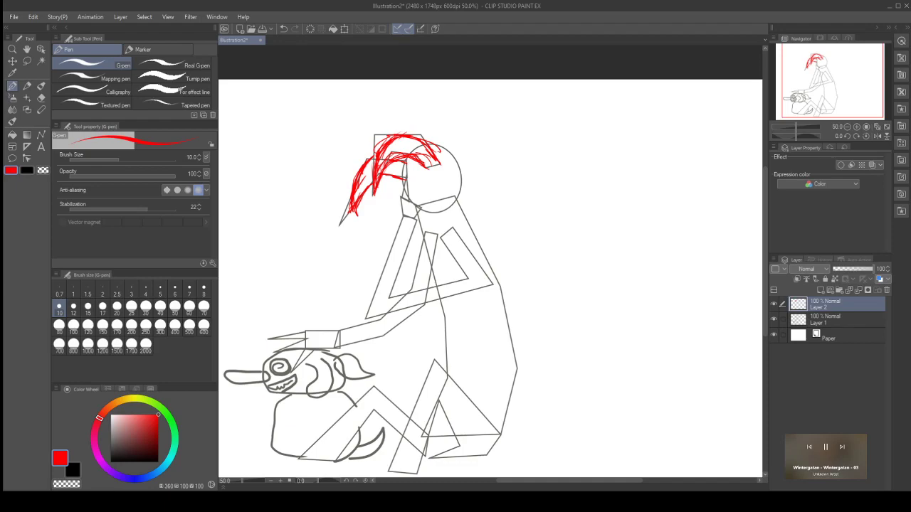
# Step: Sketch the face's front edge and trim its lower part with the Vector eraser at size 17
pyautogui.moveTo(404, 180); pyautogui.dragTo(414, 204)
pyautogui.click(41, 96)
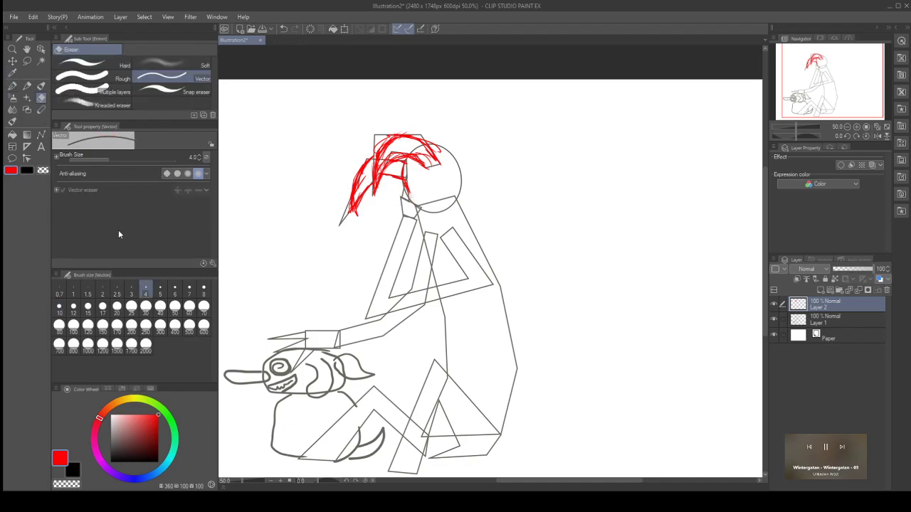
pyautogui.click(73, 308)
pyautogui.click(103, 311)
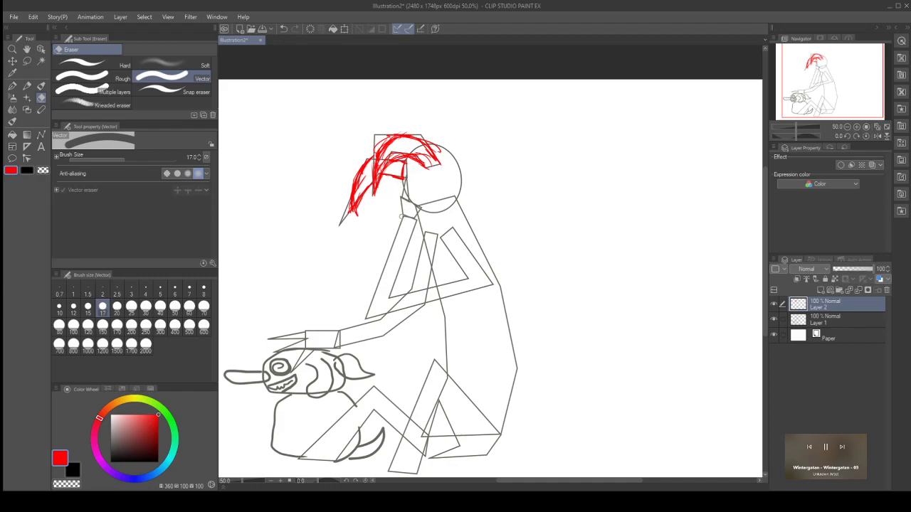
pyautogui.click(12, 85)
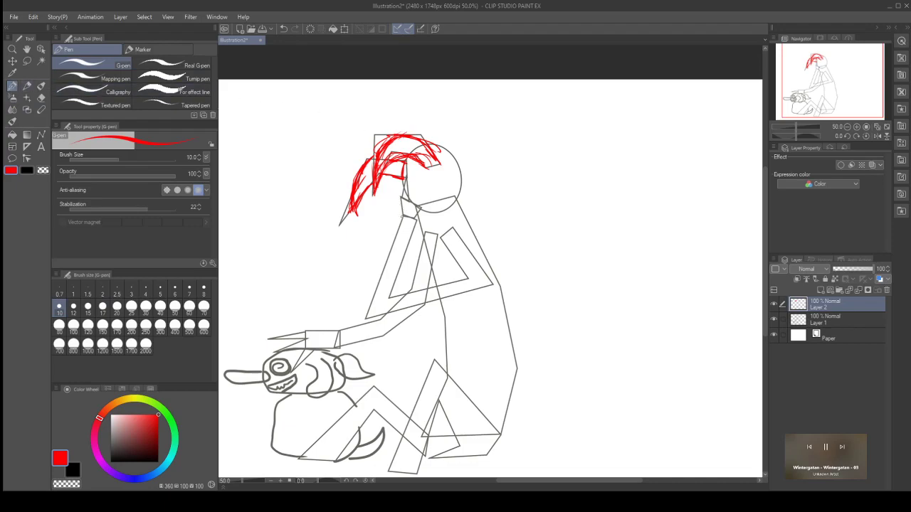
# Step: Try red outlines for the chin and raised forearm, and undo the forearm line
pyautogui.moveTo(402, 193)
pyautogui.mouseDown()
pyautogui.moveTo(403, 219)
pyautogui.moveTo(401, 201)
pyautogui.mouseUp()
pyautogui.moveTo(410, 179); pyautogui.dragTo(407, 193)
pyautogui.moveTo(417, 198); pyautogui.dragTo(418, 210)
pyautogui.moveTo(416, 206)
pyautogui.mouseDown()
pyautogui.moveTo(420, 232)
pyautogui.moveTo(389, 247)
pyautogui.moveTo(370, 318)
pyautogui.mouseUp()
pyautogui.moveTo(370, 297); pyautogui.dragTo(369, 290)
pyautogui.hotkey('ctrl', 'z')
pyautogui.hotkey('ctrl', 'z')
pyautogui.hotkey('ctrl', 'z')
pyautogui.hotkey('ctrl', 'z')
pyautogui.hotkey('ctrl', 'z')
pyautogui.hotkey('ctrl', 'z')
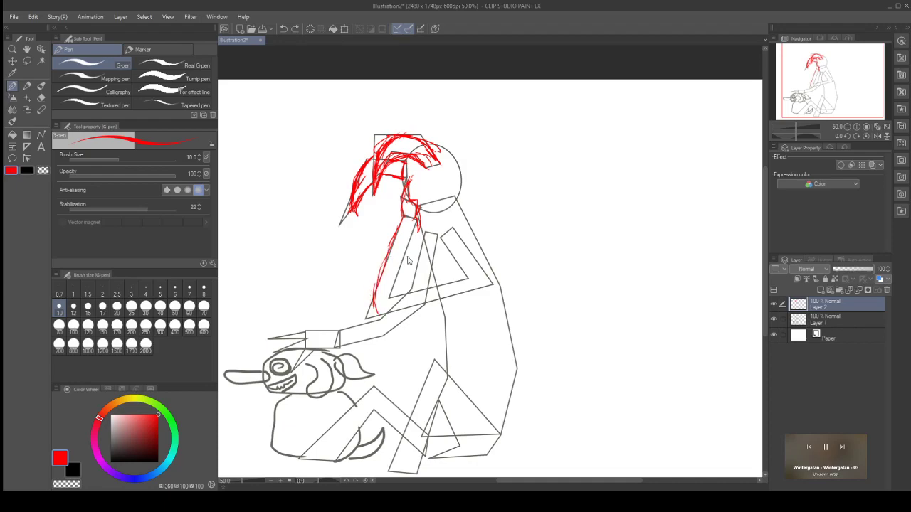
pyautogui.hotkey('ctrl', 'z')
pyautogui.hotkey('ctrl', 'z')
pyautogui.hotkey('ctrl', 'z')
pyautogui.hotkey('ctrl', 'z')
pyautogui.hotkey('ctrl', 'z')
pyautogui.hotkey('ctrl', 'z')
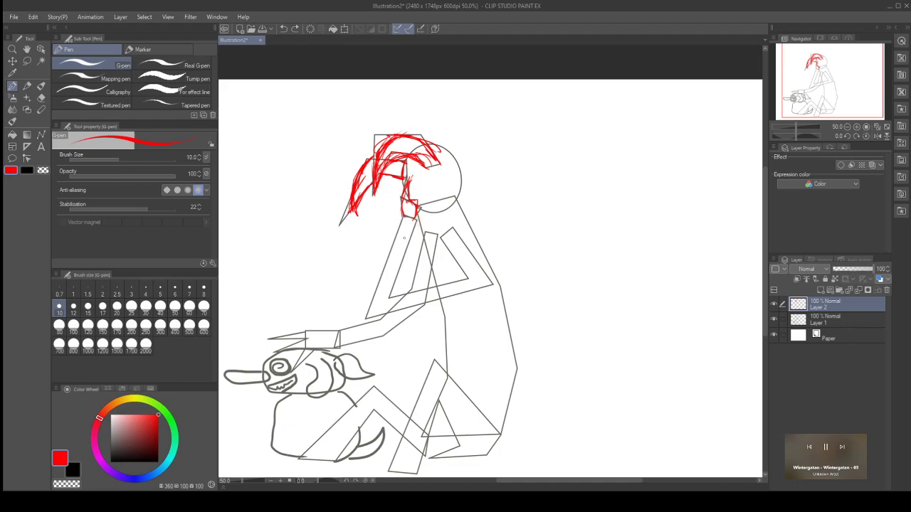
# Step: Step back and forth through the face strokes and undo them down to the two front hair strands
pyautogui.hotkey('ctrl', 'z')
pyautogui.hotkey('ctrl', 'z')
pyautogui.hotkey('ctrl', 'z')
pyautogui.hotkey('ctrl', 'z')
pyautogui.hotkey('ctrl', 'z')
pyautogui.hotkey('ctrl', 'z')
pyautogui.hotkey('ctrl', 'z')
pyautogui.hotkey('ctrl', 'z')
pyautogui.hotkey('ctrl', 'z')
pyautogui.hotkey('ctrl', 'y')
pyautogui.hotkey('ctrl', 'y')
pyautogui.hotkey('ctrl', 'z')
pyautogui.hotkey('ctrl', 'z')
pyautogui.hotkey('ctrl', 'z')
pyautogui.hotkey('ctrl', 'z')
pyautogui.hotkey('ctrl', 'y')
pyautogui.hotkey('ctrl', 'y')
pyautogui.hotkey('ctrl', 'y')
pyautogui.hotkey('ctrl', 'y')
pyautogui.hotkey('ctrl', 'y')
pyautogui.hotkey('ctrl', 'y')
pyautogui.hotkey('ctrl', 'y')
pyautogui.hotkey('ctrl', 'y')
pyautogui.hotkey('ctrl', 'y')
pyautogui.hotkey('ctrl', 'y')
pyautogui.hotkey('ctrl', 'y')
pyautogui.hotkey('ctrl', 'y')
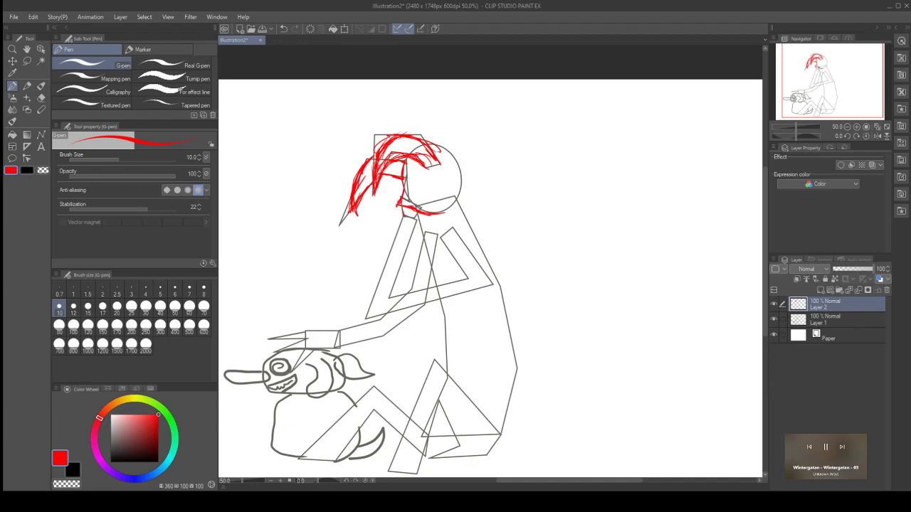
pyautogui.hotkey('ctrl', 'y')
pyautogui.hotkey('ctrl', 'z')
pyautogui.hotkey('ctrl', 'z')
pyautogui.hotkey('ctrl', 'z')
pyautogui.hotkey('ctrl', 'z')
pyautogui.hotkey('ctrl', 'z')
pyautogui.hotkey('ctrl', 'z')
pyautogui.hotkey('ctrl', 'z')
# Step: Draw a slanted front edge for the face and add spiky red hair along the back of the head
pyautogui.moveTo(404, 180); pyautogui.dragTo(401, 190)
pyautogui.moveTo(416, 207); pyautogui.dragTo(423, 231)
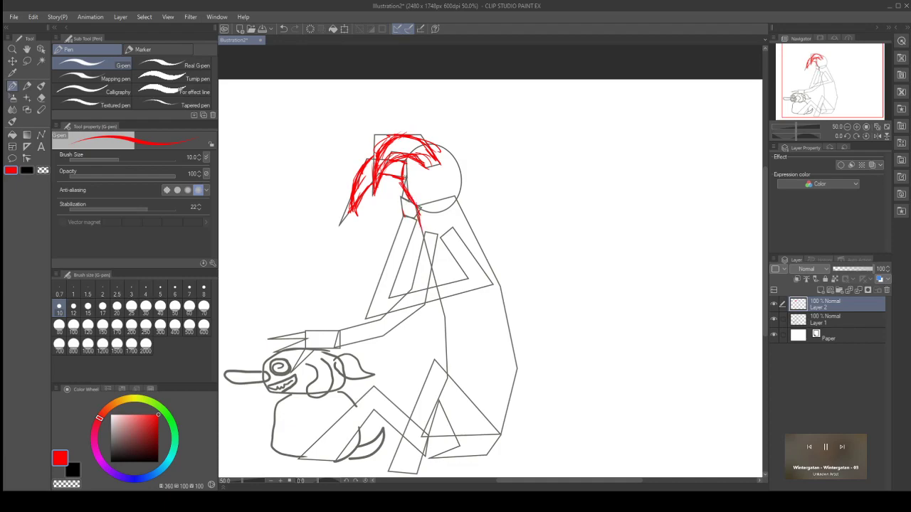
pyautogui.moveTo(417, 217); pyautogui.dragTo(421, 242)
pyautogui.moveTo(430, 142)
pyautogui.mouseDown()
pyautogui.moveTo(460, 152)
pyautogui.moveTo(441, 134)
pyautogui.moveTo(450, 128)
pyautogui.moveTo(440, 140)
pyautogui.moveTo(479, 159)
pyautogui.mouseUp()
pyautogui.moveTo(447, 149)
pyautogui.mouseDown()
pyautogui.moveTo(474, 156)
pyautogui.moveTo(467, 166)
pyautogui.moveTo(511, 201)
pyautogui.moveTo(482, 191)
pyautogui.moveTo(473, 205)
pyautogui.moveTo(478, 217)
pyautogui.moveTo(462, 202)
pyautogui.moveTo(468, 232)
pyautogui.moveTo(458, 211)
pyautogui.moveTo(457, 222)
pyautogui.mouseUp()
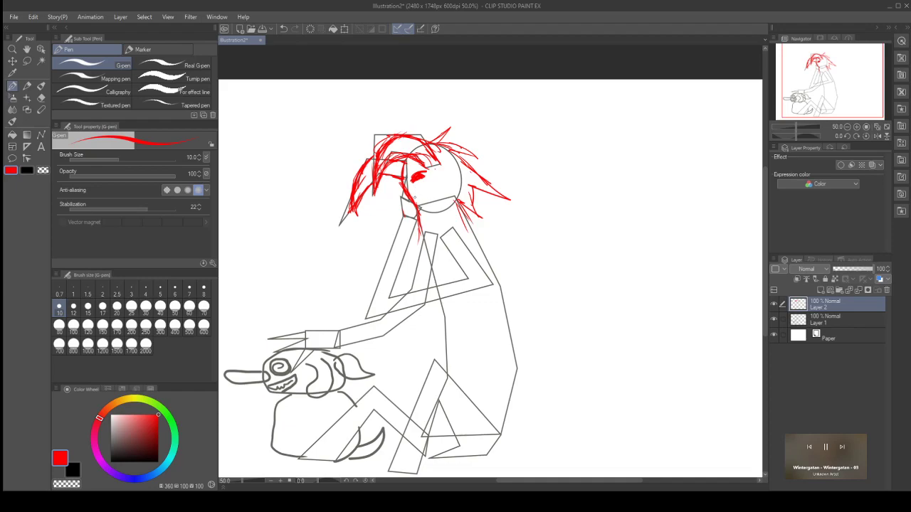
pyautogui.moveTo(420, 192); pyautogui.dragTo(447, 192)
pyautogui.moveTo(433, 189); pyautogui.dragTo(444, 191)
pyautogui.moveTo(408, 190); pyautogui.dragTo(414, 196)
pyautogui.hotkey('ctrl', 'z')
pyautogui.hotkey('ctrl', 'z')
pyautogui.hotkey('ctrl', 'z')
pyautogui.hotkey('ctrl', 'z')
pyautogui.moveTo(419, 232); pyautogui.dragTo(418, 229)
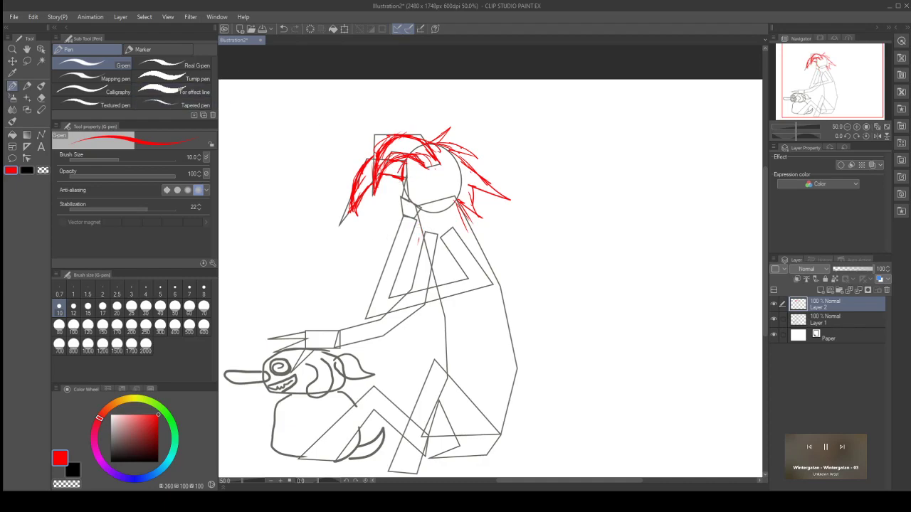
pyautogui.moveTo(397, 179)
pyautogui.mouseDown()
pyautogui.moveTo(411, 207)
pyautogui.moveTo(401, 208)
pyautogui.moveTo(412, 207)
pyautogui.mouseUp()
pyautogui.hotkey('ctrl', 'z')
pyautogui.hotkey('ctrl', 'z')
pyautogui.hotkey('ctrl', 'z')
pyautogui.hotkey('ctrl', 'z')
pyautogui.hotkey('ctrl', 'z')
# Step: Outline a narrow oval face below the front hair and add longer spikes along the crown and back hair
pyautogui.moveTo(434, 203)
pyautogui.mouseDown()
pyautogui.moveTo(417, 226)
pyautogui.moveTo(395, 174)
pyautogui.mouseUp()
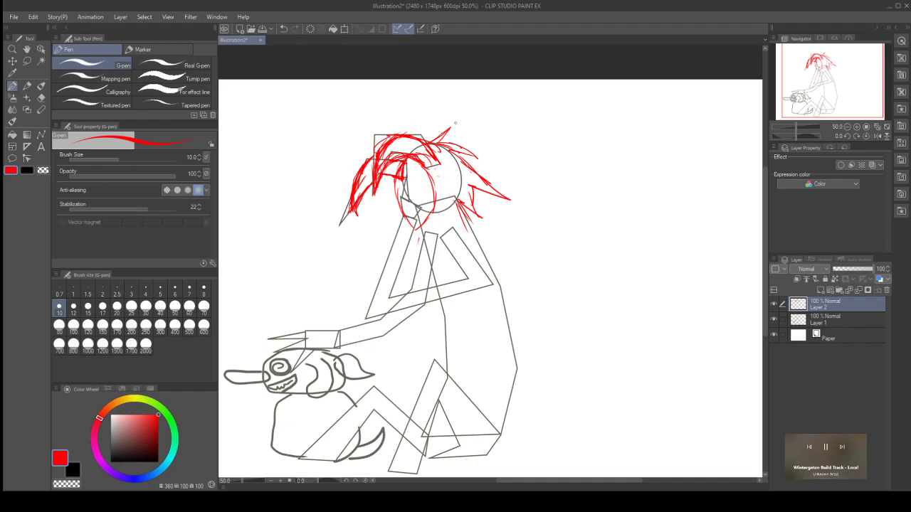
pyautogui.moveTo(434, 142)
pyautogui.mouseDown()
pyautogui.moveTo(464, 122)
pyautogui.moveTo(501, 142)
pyautogui.moveTo(456, 151)
pyautogui.moveTo(492, 169)
pyautogui.mouseUp()
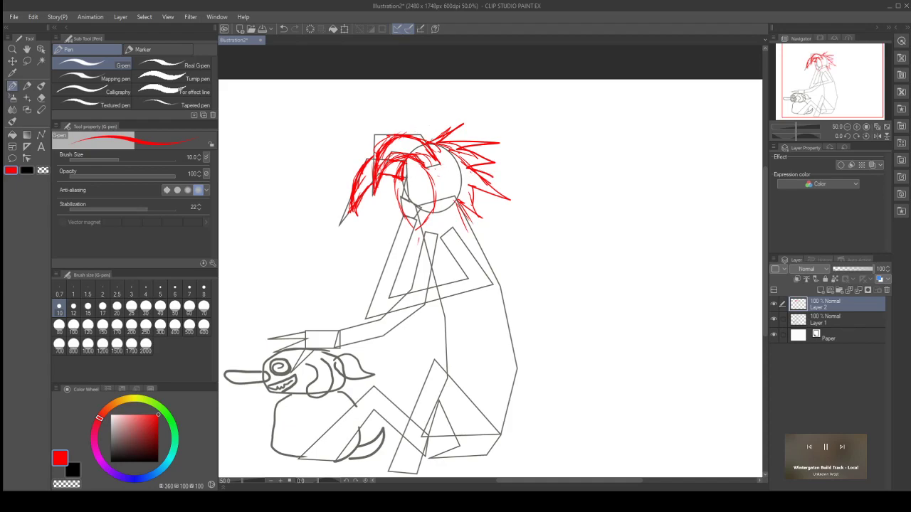
pyautogui.moveTo(418, 139)
pyautogui.mouseDown()
pyautogui.moveTo(439, 118)
pyautogui.moveTo(432, 139)
pyautogui.mouseUp()
# Step: Draw two tall oval eyes with filled pupils and a jagged toothy mouth on the oval face
pyautogui.moveTo(415, 191)
pyautogui.mouseDown()
pyautogui.moveTo(410, 174)
pyautogui.moveTo(417, 199)
pyautogui.moveTo(404, 189)
pyautogui.mouseUp()
pyautogui.hotkey('ctrl', 'z')
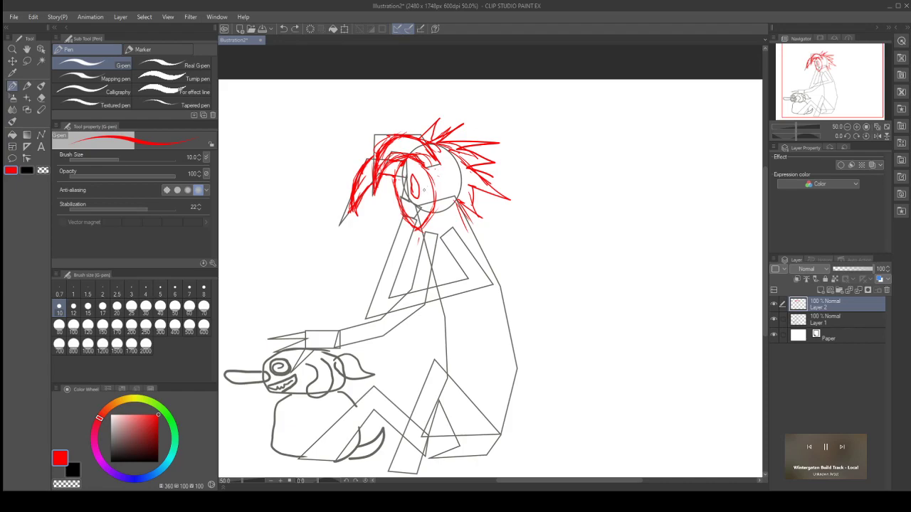
pyautogui.moveTo(418, 201); pyautogui.dragTo(414, 182)
pyautogui.moveTo(418, 190); pyautogui.dragTo(414, 179)
pyautogui.moveTo(402, 184); pyautogui.dragTo(404, 181)
pyautogui.moveTo(419, 211); pyautogui.dragTo(424, 217)
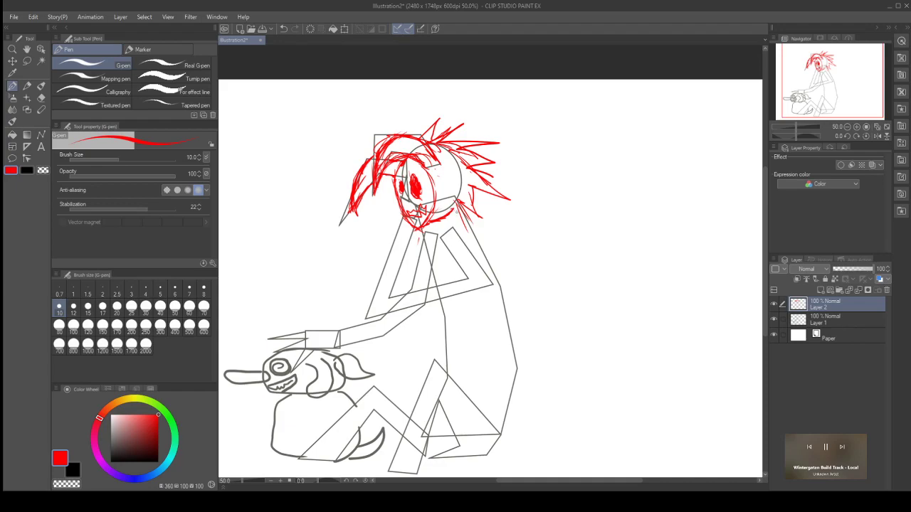
# Step: Add jagged hair tufts beside the cheek and at the nape, and reinforce the jagged mouth
pyautogui.moveTo(456, 200); pyautogui.dragTo(464, 211)
pyautogui.moveTo(449, 199); pyautogui.dragTo(453, 212)
pyautogui.moveTo(436, 171); pyautogui.dragTo(454, 203)
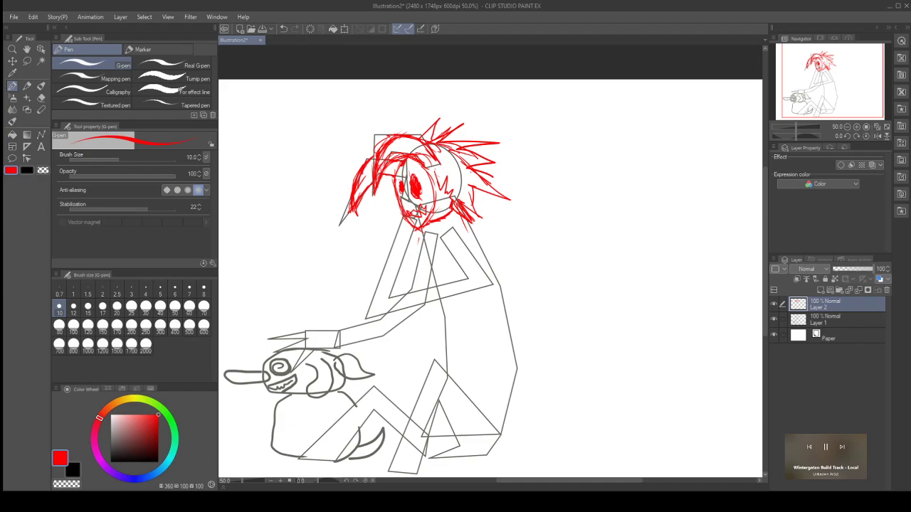
pyautogui.moveTo(410, 211); pyautogui.dragTo(417, 216)
# Step: Sketch red outer edges for the bent arm, from the shoulder to the elbow and along the horizontal lower edge
pyautogui.moveTo(460, 230); pyautogui.dragTo(494, 275)
pyautogui.moveTo(457, 232)
pyautogui.mouseDown()
pyautogui.moveTo(502, 284)
pyautogui.moveTo(365, 318)
pyautogui.mouseUp()
pyautogui.moveTo(457, 299)
pyautogui.mouseDown()
pyautogui.moveTo(396, 315)
pyautogui.moveTo(421, 312)
pyautogui.mouseUp()
pyautogui.moveTo(498, 287); pyautogui.dragTo(444, 306)
pyautogui.moveTo(364, 315); pyautogui.dragTo(371, 280)
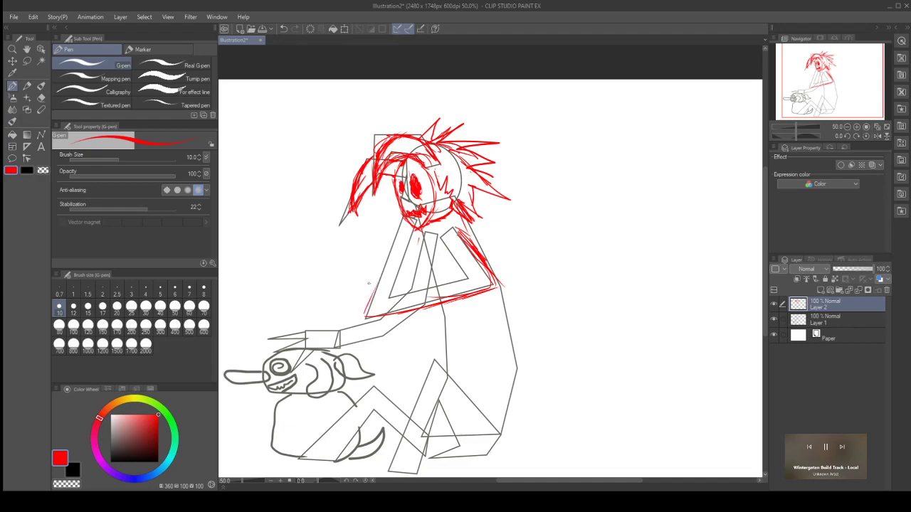
# Step: Sketch the outer and inner edges of the raised forearm over the construction lines
pyautogui.moveTo(365, 312); pyautogui.dragTo(388, 255)
pyautogui.moveTo(372, 290); pyautogui.dragTo(396, 233)
pyautogui.moveTo(384, 266); pyautogui.dragTo(394, 241)
pyautogui.moveTo(393, 296)
pyautogui.mouseDown()
pyautogui.moveTo(391, 280)
pyautogui.moveTo(414, 237)
pyautogui.mouseUp()
pyautogui.moveTo(397, 275); pyautogui.dragTo(402, 262)
# Step: Complete the inner triangle between the bent arm's segments and thicken the arm's long lower edge
pyautogui.moveTo(387, 295)
pyautogui.mouseDown()
pyautogui.moveTo(396, 281)
pyautogui.moveTo(463, 282)
pyautogui.mouseUp()
pyautogui.moveTo(444, 244)
pyautogui.mouseDown()
pyautogui.moveTo(460, 283)
pyautogui.moveTo(453, 265)
pyautogui.mouseUp()
pyautogui.moveTo(455, 259); pyautogui.dragTo(463, 280)
pyautogui.moveTo(457, 266)
pyautogui.mouseDown()
pyautogui.moveTo(461, 281)
pyautogui.moveTo(491, 274)
pyautogui.moveTo(488, 293)
pyautogui.moveTo(466, 300)
pyautogui.mouseUp()
pyautogui.moveTo(384, 316); pyautogui.dragTo(473, 295)
pyautogui.moveTo(433, 310); pyautogui.dragTo(491, 290)
pyautogui.moveTo(429, 306); pyautogui.dragTo(359, 317)
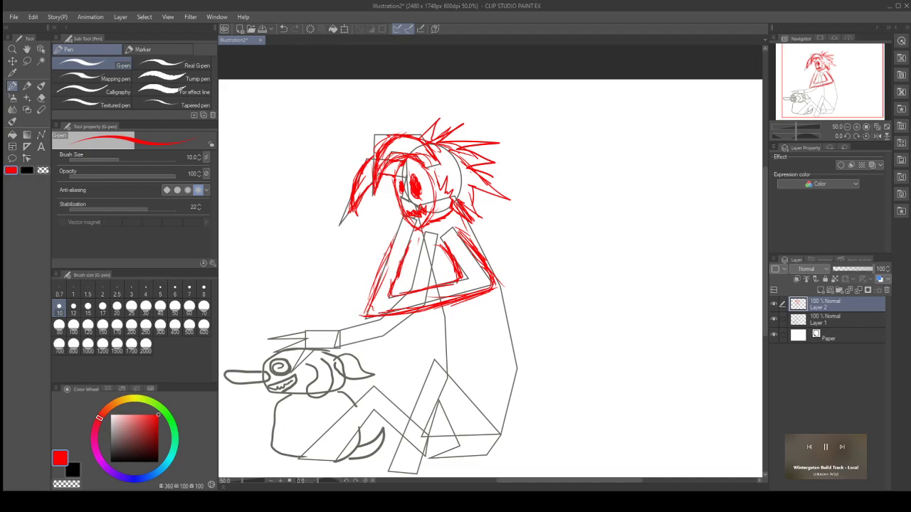
# Step: Thicken the raised forearm's outer edge with repeated red strokes from the wrist to the elbow
pyautogui.moveTo(396, 228); pyautogui.dragTo(362, 309)
pyautogui.moveTo(383, 269); pyautogui.dragTo(365, 301)
pyautogui.moveTo(376, 277); pyautogui.dragTo(370, 287)
pyautogui.moveTo(390, 249)
pyautogui.mouseDown()
pyautogui.moveTo(379, 269)
pyautogui.moveTo(393, 289)
pyautogui.mouseUp()
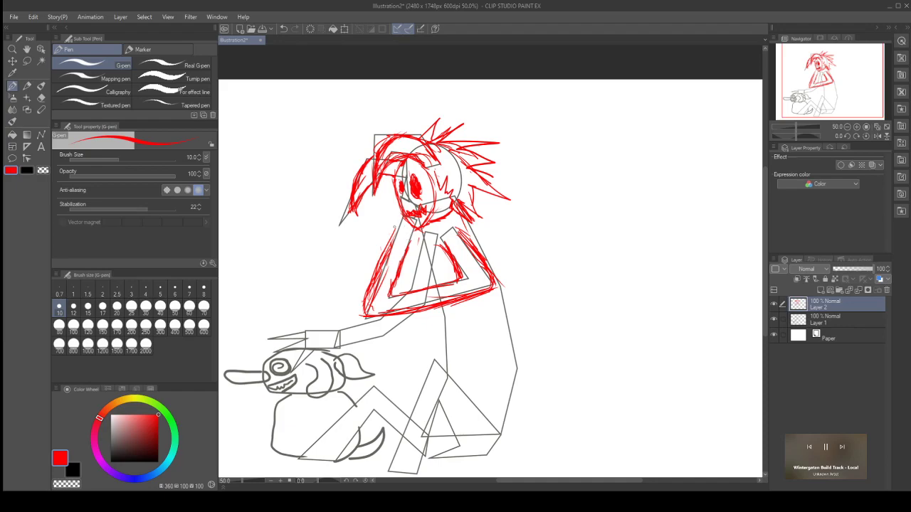
# Step: Sketch the raised hand at the top of the forearm, resting just under the chin
pyautogui.moveTo(406, 229); pyautogui.dragTo(417, 223)
pyautogui.moveTo(409, 233); pyautogui.dragTo(419, 229)
pyautogui.moveTo(397, 222); pyautogui.dragTo(397, 212)
pyautogui.moveTo(394, 221); pyautogui.dragTo(392, 233)
pyautogui.moveTo(389, 243); pyautogui.dragTo(392, 224)
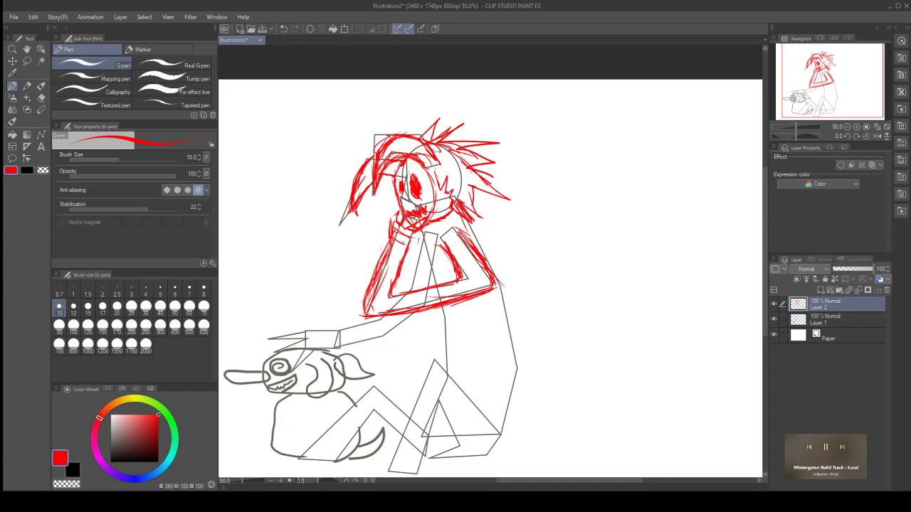
# Step: Undo the raised hand's strokes at the top of the forearm under the chin
pyautogui.hotkey('ctrl', 'z')
pyautogui.hotkey('ctrl', 'z')
pyautogui.hotkey('ctrl', 'z')
pyautogui.hotkey('ctrl', 'z')
pyautogui.hotkey('ctrl', 'z')
pyautogui.hotkey('ctrl', 'z')
pyautogui.hotkey('ctrl', 'z')
pyautogui.hotkey('ctrl', 'z')
pyautogui.hotkey('ctrl', 'z')
pyautogui.hotkey('ctrl', 'z')
pyautogui.hotkey('ctrl', 'z')
pyautogui.hotkey('ctrl', 'z')
pyautogui.hotkey('ctrl', 'z')
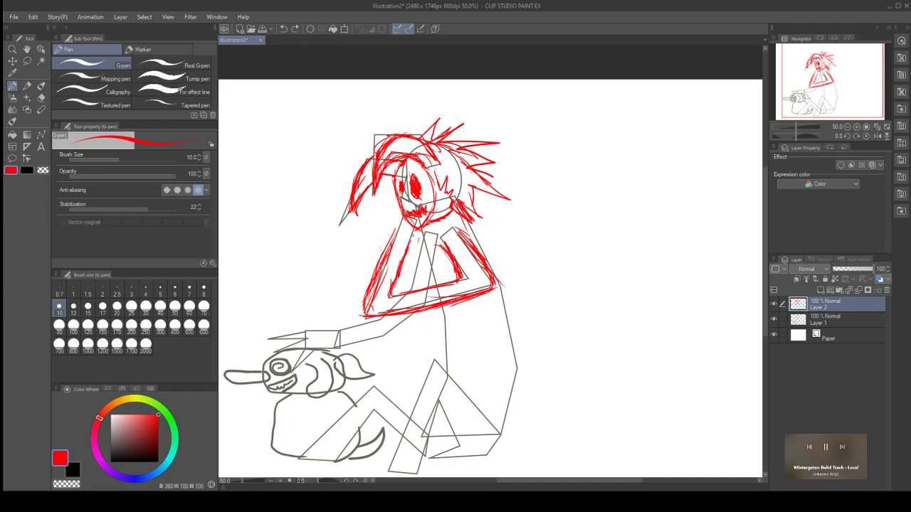
# Step: Mark the wrist with a short line across the raised forearm and try a rounder hand shape beneath the chin
pyautogui.moveTo(388, 230); pyautogui.dragTo(412, 236)
pyautogui.moveTo(409, 218)
pyautogui.mouseDown()
pyautogui.moveTo(390, 232)
pyautogui.moveTo(390, 219)
pyautogui.moveTo(398, 223)
pyautogui.mouseUp()
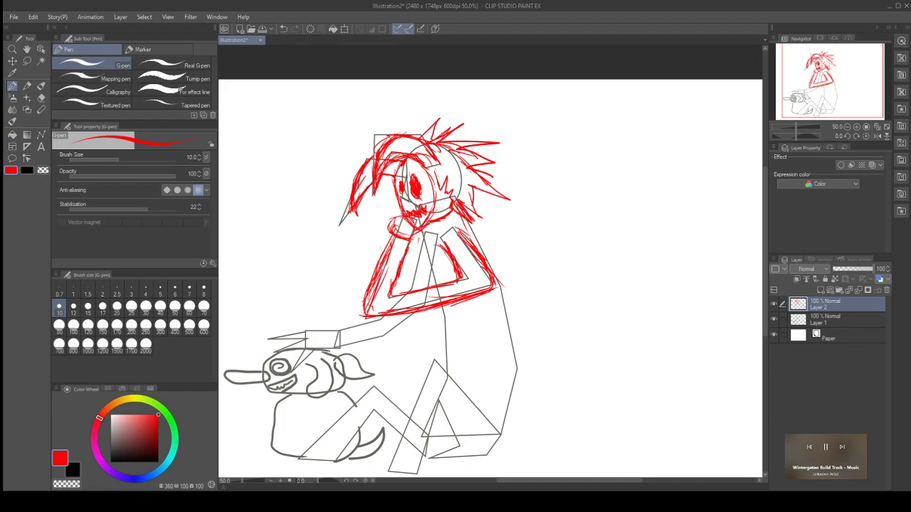
pyautogui.moveTo(425, 220); pyautogui.dragTo(414, 224)
pyautogui.hotkey('ctrl', 'z')
pyautogui.hotkey('ctrl', 'z')
# Step: Sketch the torso's front line from the neck to the raised knee and the curve of the back behind it
pyautogui.moveTo(470, 223); pyautogui.dragTo(493, 261)
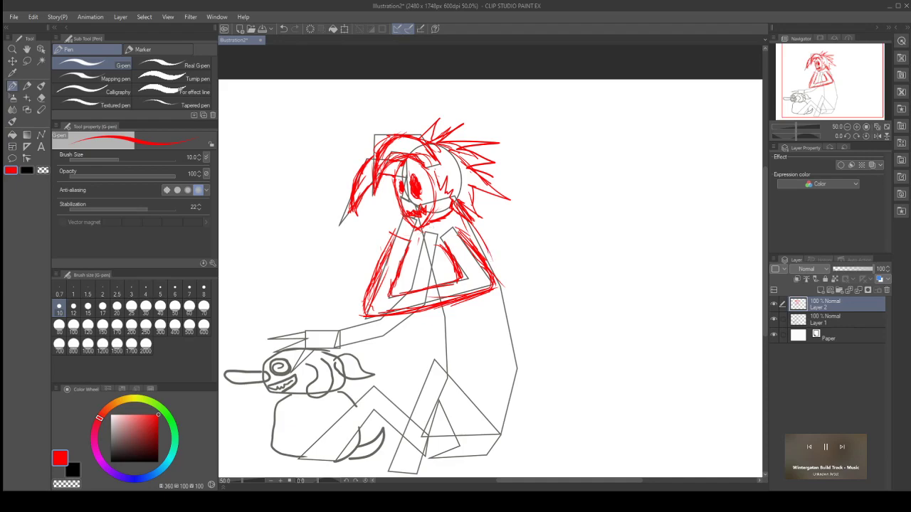
pyautogui.moveTo(420, 229)
pyautogui.mouseDown()
pyautogui.moveTo(439, 285)
pyautogui.moveTo(449, 372)
pyautogui.mouseUp()
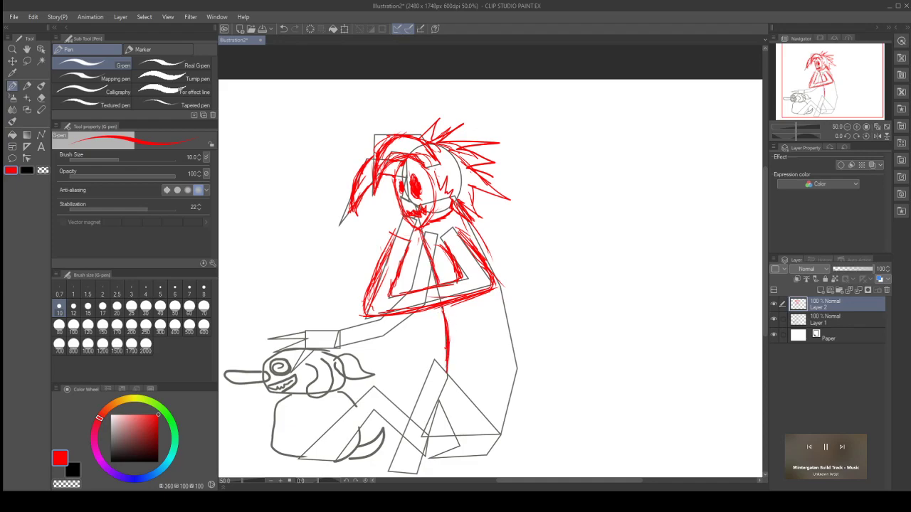
pyautogui.moveTo(443, 308); pyautogui.dragTo(453, 341)
pyautogui.moveTo(468, 219); pyautogui.dragTo(500, 278)
pyautogui.moveTo(489, 245); pyautogui.dragTo(509, 334)
pyautogui.moveTo(499, 299); pyautogui.dragTo(513, 384)
# Step: Undo the stray strokes behind the hips and sketch the lower back curving into the seat
pyautogui.moveTo(496, 436)
pyautogui.mouseDown()
pyautogui.moveTo(539, 401)
pyautogui.moveTo(531, 392)
pyautogui.mouseUp()
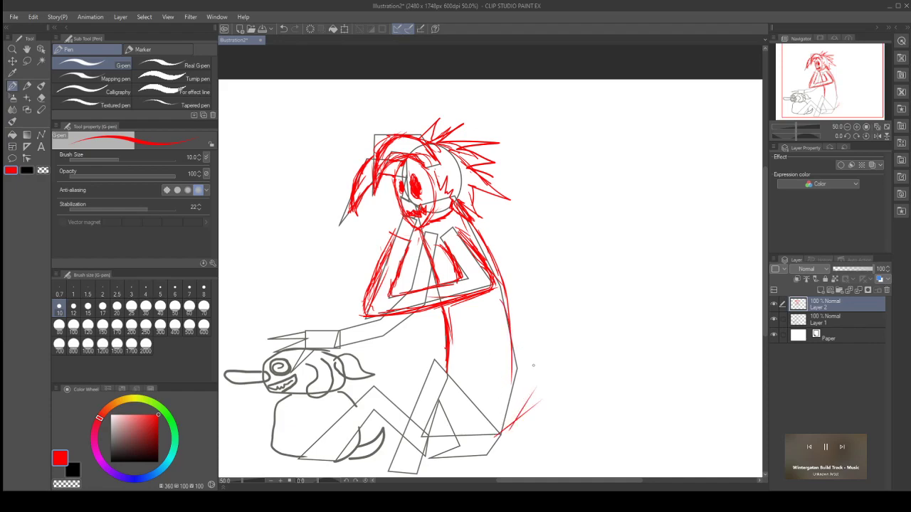
pyautogui.hotkey('ctrl', 'z')
pyautogui.hotkey('ctrl', 'z')
pyautogui.moveTo(514, 353)
pyautogui.mouseDown()
pyautogui.moveTo(514, 405)
pyautogui.moveTo(508, 393)
pyautogui.moveTo(484, 456)
pyautogui.mouseUp()
pyautogui.moveTo(425, 457)
pyautogui.mouseDown()
pyautogui.moveTo(473, 459)
pyautogui.moveTo(500, 447)
pyautogui.mouseUp()
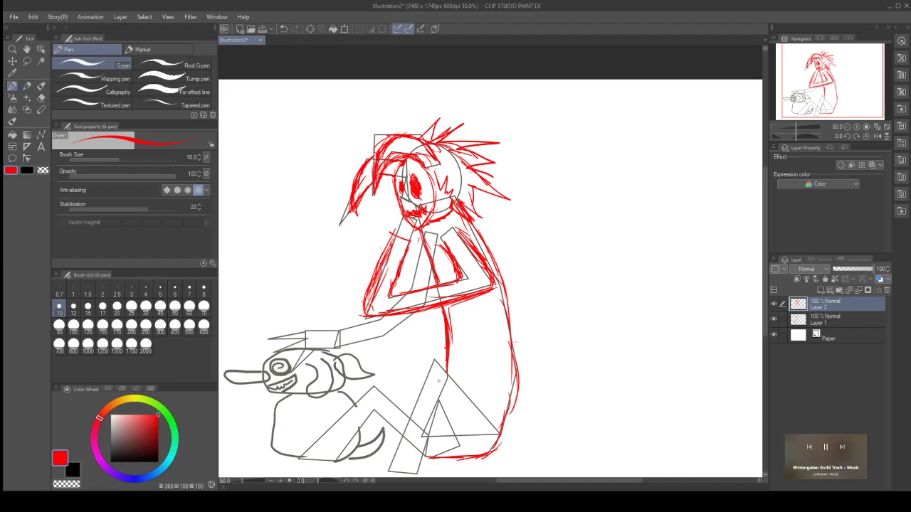
# Step: Sketch the near bent leg over the construction lines, with its thigh, shin, inner edge and pointed foot
pyautogui.moveTo(431, 361)
pyautogui.mouseDown()
pyautogui.moveTo(475, 392)
pyautogui.moveTo(495, 421)
pyautogui.mouseUp()
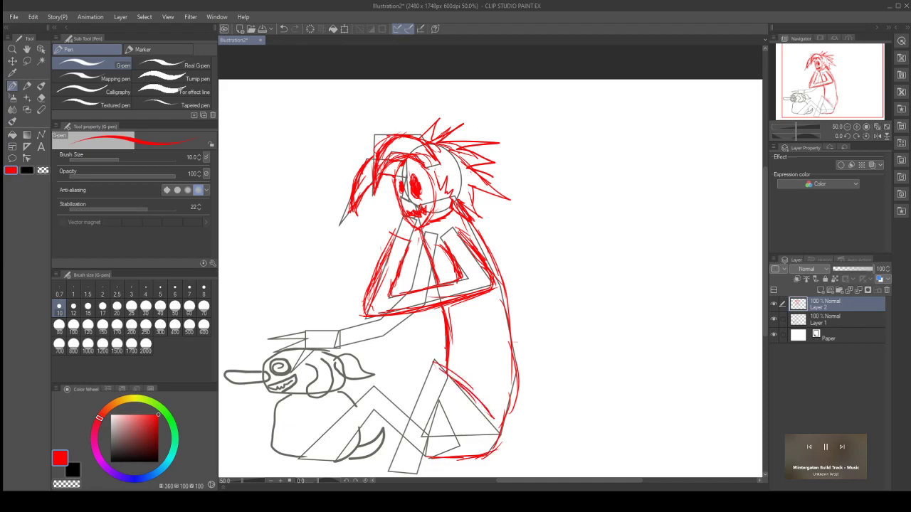
pyautogui.moveTo(430, 367)
pyautogui.mouseDown()
pyautogui.moveTo(376, 467)
pyautogui.moveTo(401, 472)
pyautogui.mouseUp()
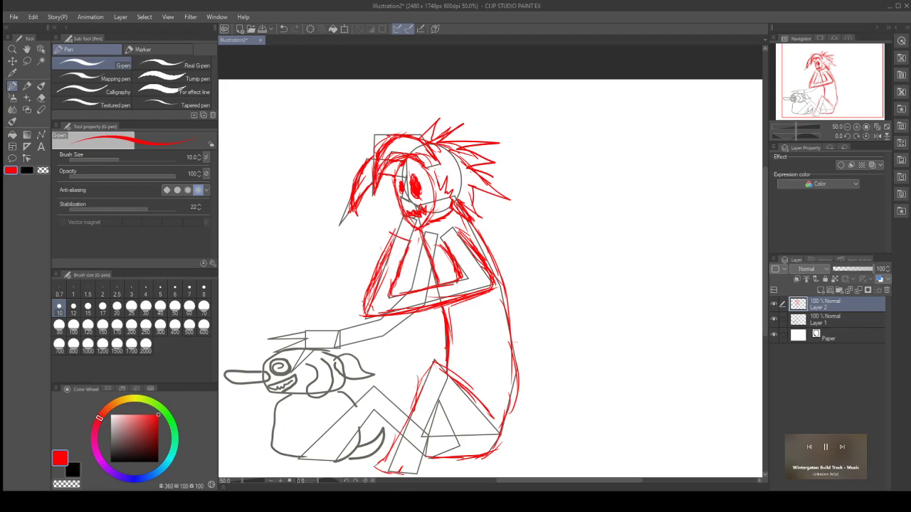
pyautogui.moveTo(418, 475)
pyautogui.mouseDown()
pyautogui.moveTo(446, 399)
pyautogui.moveTo(460, 427)
pyautogui.mouseUp()
pyautogui.moveTo(390, 451); pyautogui.dragTo(410, 463)
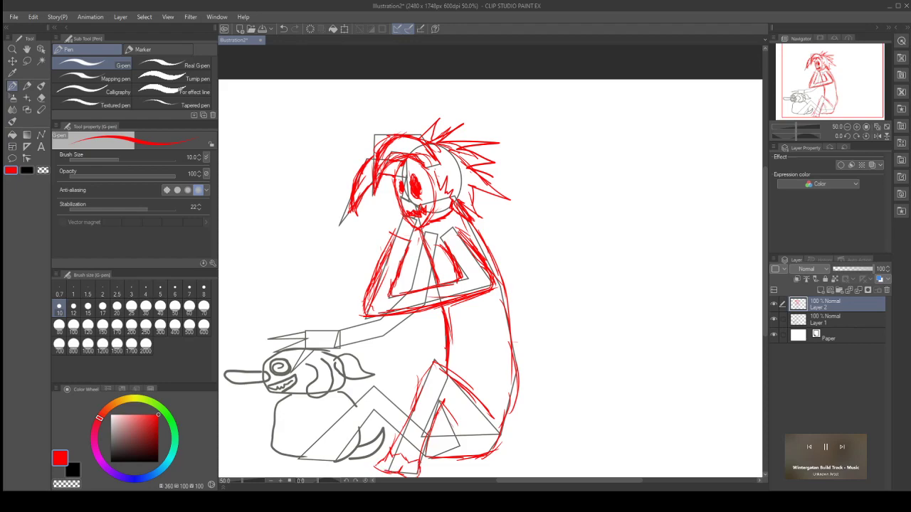
pyautogui.moveTo(373, 469)
pyautogui.mouseDown()
pyautogui.moveTo(388, 470)
pyautogui.moveTo(386, 456)
pyautogui.mouseUp()
pyautogui.moveTo(428, 369)
pyautogui.mouseDown()
pyautogui.moveTo(408, 410)
pyautogui.moveTo(417, 391)
pyautogui.moveTo(462, 437)
pyautogui.mouseUp()
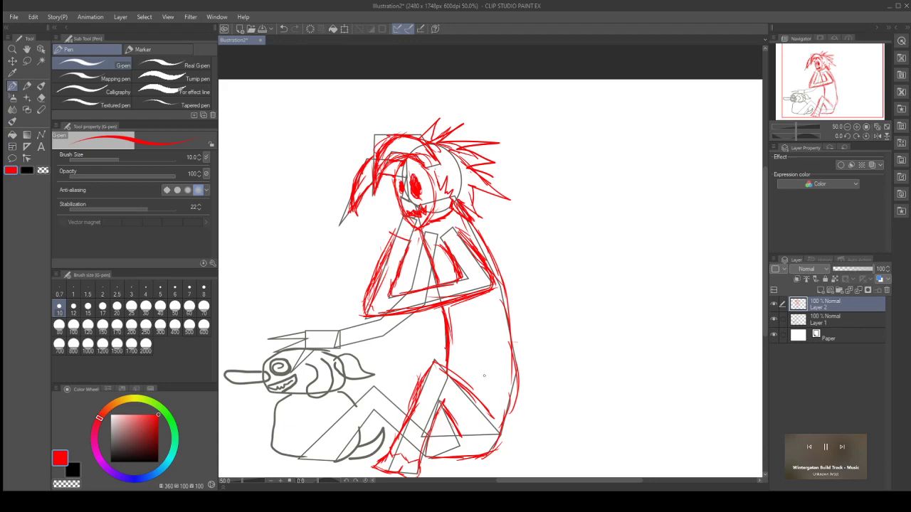
# Step: Reinforce the near foot's sole and heel, and add a small mark in the gap under the bent knee
pyautogui.scroll(-1, 767, 308)
pyautogui.scroll(-2, 767, 307)
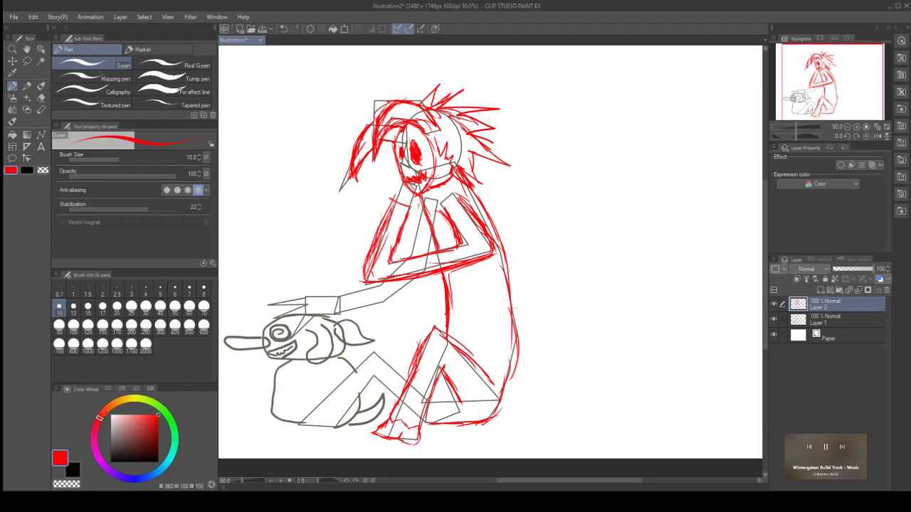
pyautogui.moveTo(397, 447); pyautogui.dragTo(420, 443)
pyautogui.moveTo(413, 449); pyautogui.dragTo(421, 443)
pyautogui.moveTo(381, 425)
pyautogui.mouseDown()
pyautogui.moveTo(370, 440)
pyautogui.moveTo(393, 440)
pyautogui.mouseUp()
pyautogui.moveTo(420, 358)
pyautogui.mouseDown()
pyautogui.moveTo(430, 328)
pyautogui.moveTo(473, 355)
pyautogui.moveTo(489, 382)
pyautogui.moveTo(451, 400)
pyautogui.mouseUp()
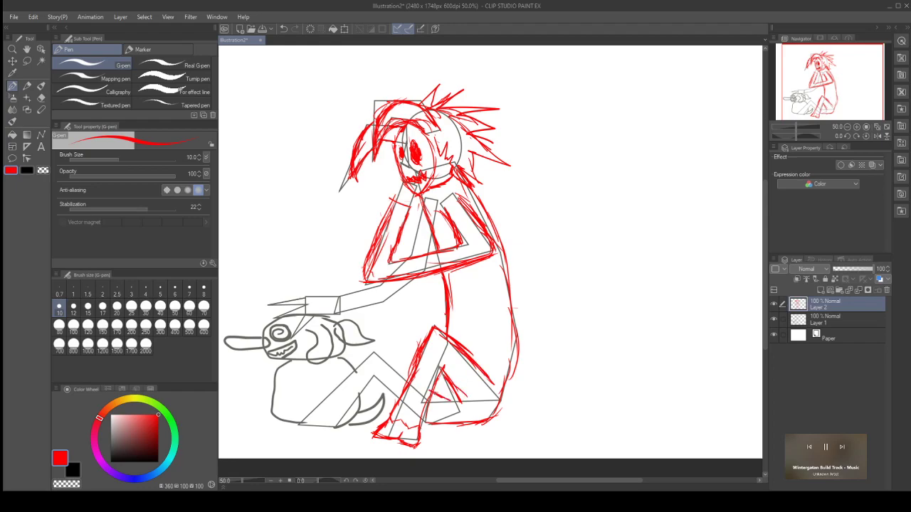
pyautogui.hotkey('ctrl', 'z')
pyautogui.moveTo(431, 400); pyautogui.dragTo(442, 392)
# Step: Sketch the far bent leg over the construction lines, including its foot with a zigzag ankle edge
pyautogui.moveTo(372, 352); pyautogui.dragTo(293, 413)
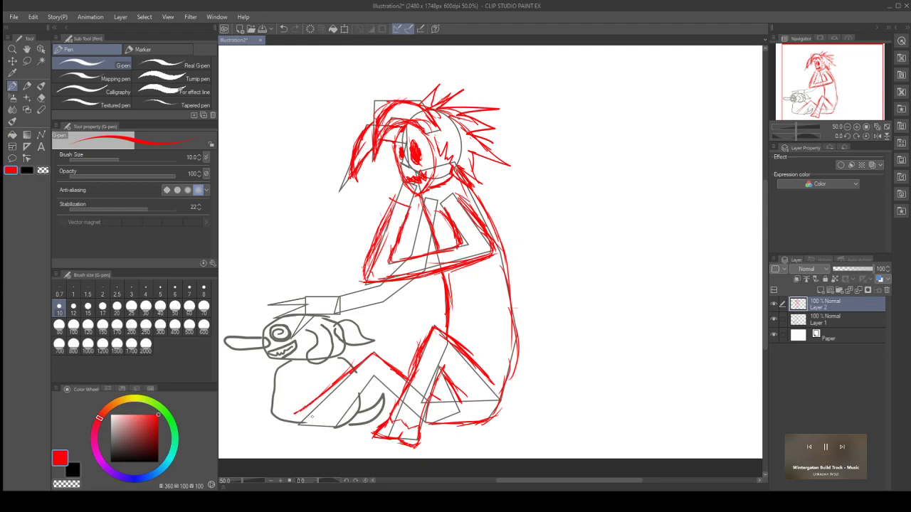
pyautogui.moveTo(340, 426)
pyautogui.mouseDown()
pyautogui.moveTo(366, 390)
pyautogui.moveTo(357, 403)
pyautogui.moveTo(376, 388)
pyautogui.moveTo(398, 404)
pyautogui.mouseUp()
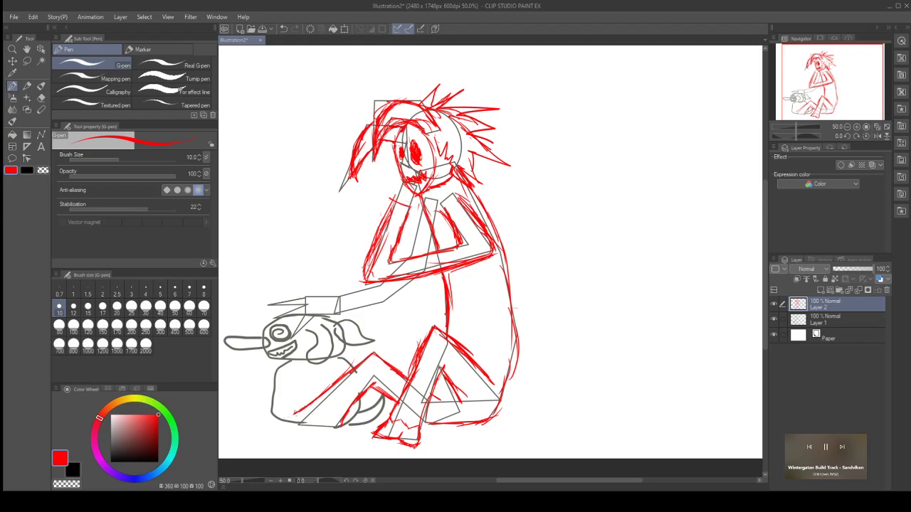
pyautogui.moveTo(285, 420); pyautogui.dragTo(278, 430)
pyautogui.moveTo(280, 430); pyautogui.dragTo(299, 429)
pyautogui.moveTo(299, 435); pyautogui.dragTo(332, 430)
pyautogui.moveTo(287, 419); pyautogui.dragTo(300, 409)
pyautogui.moveTo(311, 421)
pyautogui.mouseDown()
pyautogui.moveTo(338, 422)
pyautogui.moveTo(375, 391)
pyautogui.mouseUp()
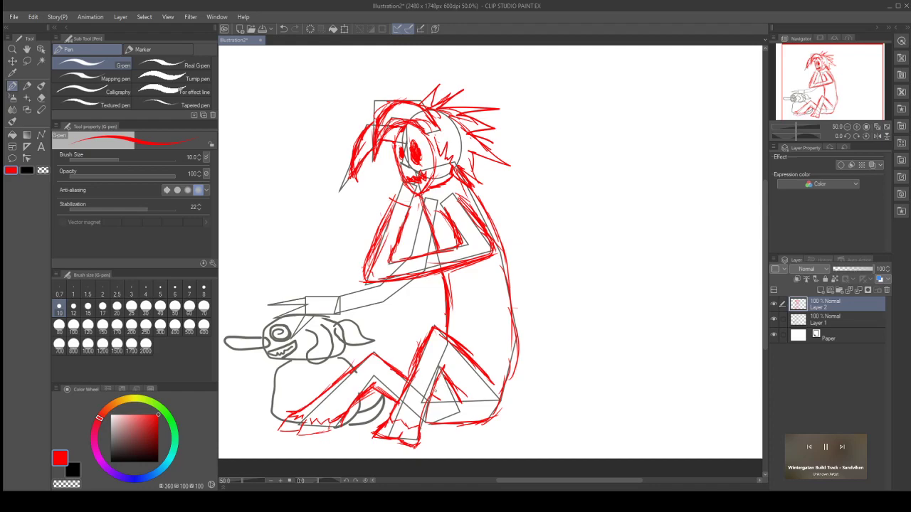
# Step: Darken the mark under the near knee and try reworking the raised wrist and hand below the chin
pyautogui.moveTo(446, 396); pyautogui.dragTo(433, 392)
pyautogui.moveTo(391, 183)
pyautogui.mouseDown()
pyautogui.moveTo(396, 208)
pyautogui.moveTo(394, 200)
pyautogui.mouseUp()
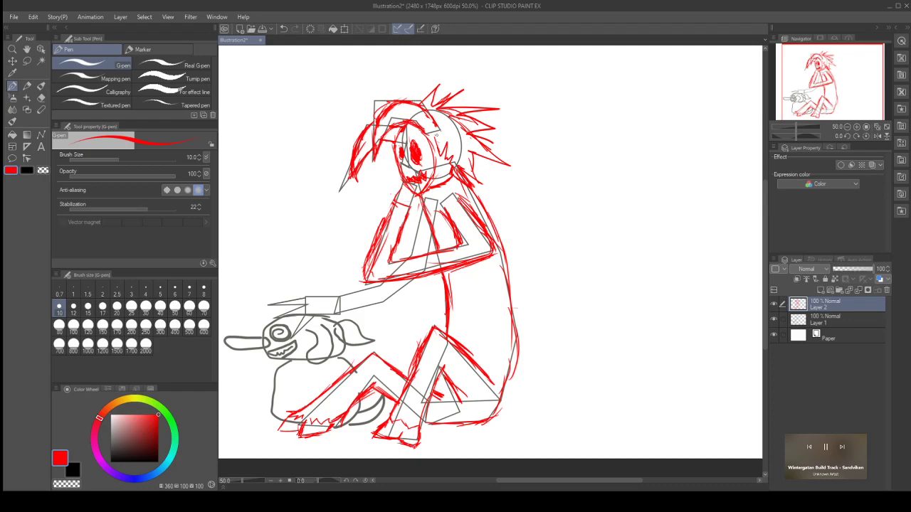
pyautogui.moveTo(430, 131); pyautogui.dragTo(440, 124)
pyautogui.hotkey('ctrl', 'z')
pyautogui.hotkey('ctrl', 'z')
pyautogui.click(430, 131)
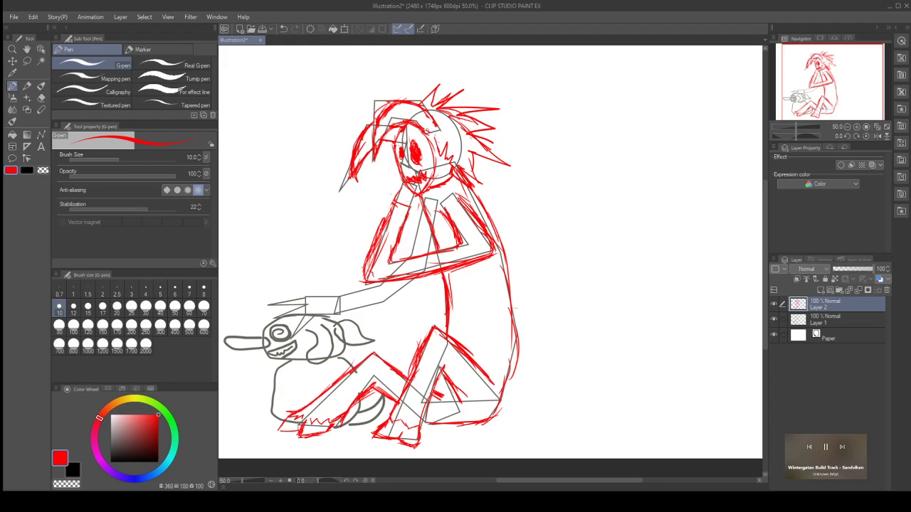
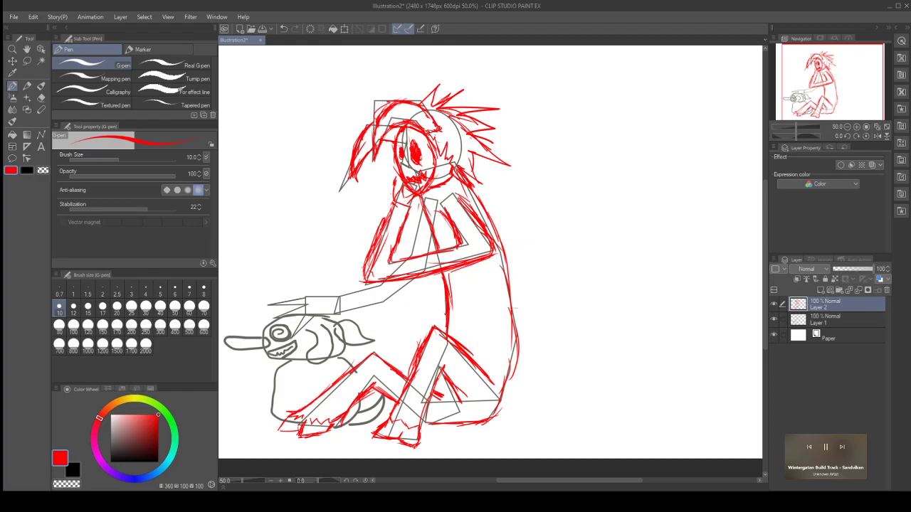
pyautogui.hotkey('ctrl', 'z')
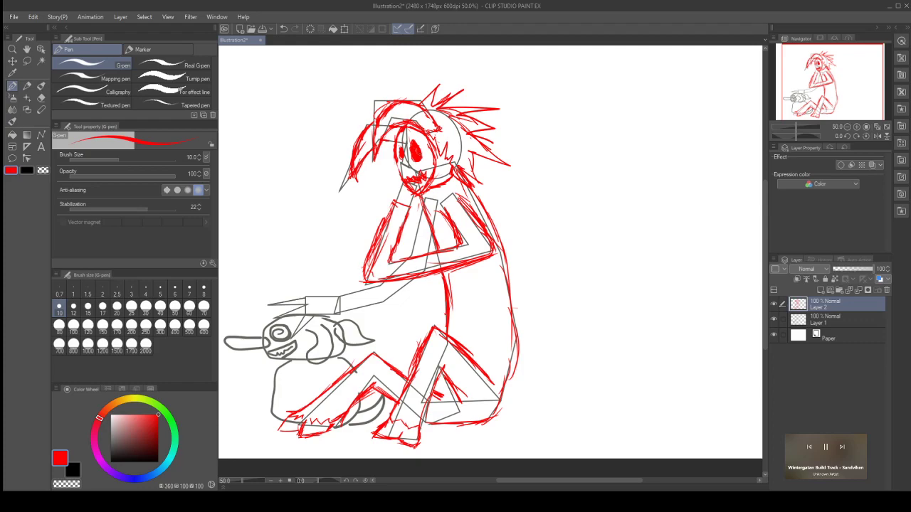
# Step: Fill in the eyes more solidly and thicken the long outer curve of the back down to the seat
pyautogui.moveTo(415, 141); pyautogui.dragTo(419, 147)
pyautogui.moveTo(397, 161); pyautogui.dragTo(397, 180)
pyautogui.moveTo(471, 186)
pyautogui.mouseDown()
pyautogui.moveTo(493, 215)
pyautogui.moveTo(510, 278)
pyautogui.moveTo(515, 340)
pyautogui.moveTo(504, 385)
pyautogui.mouseUp()
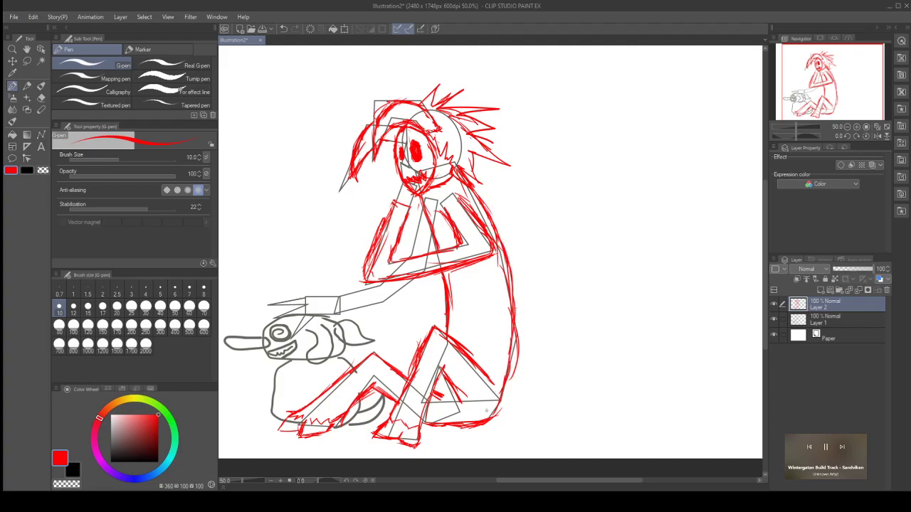
pyautogui.moveTo(494, 416)
pyautogui.mouseDown()
pyautogui.moveTo(522, 370)
pyautogui.moveTo(517, 348)
pyautogui.moveTo(498, 411)
pyautogui.mouseUp()
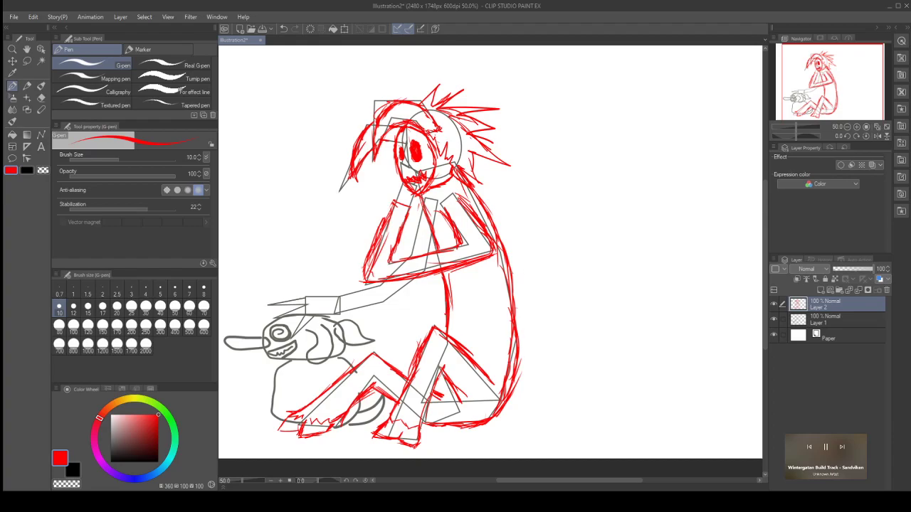
pyautogui.moveTo(508, 258); pyautogui.dragTo(516, 330)
pyautogui.moveTo(517, 297); pyautogui.dragTo(521, 334)
pyautogui.moveTo(521, 306); pyautogui.dragTo(526, 336)
# Step: Change the pen colour to blue and sketch the raised hand beneath the chin
pyautogui.click(136, 473)
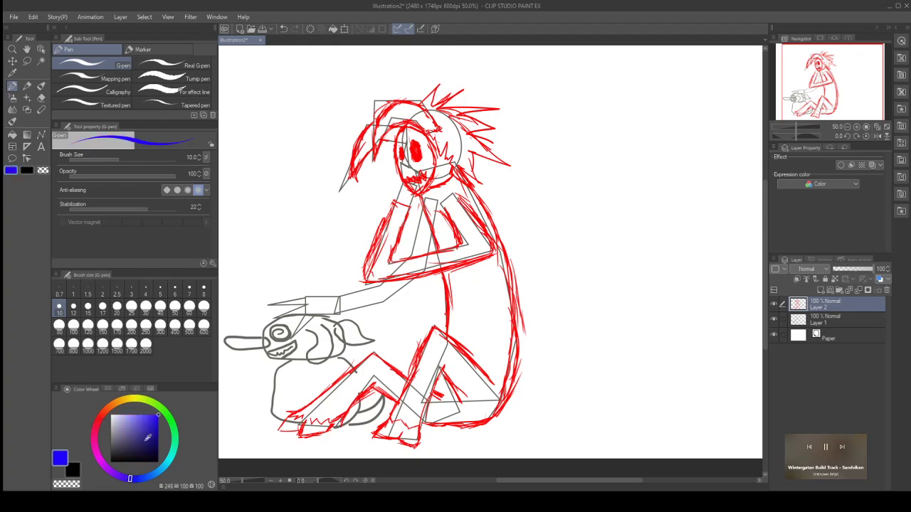
pyautogui.moveTo(413, 196)
pyautogui.mouseDown()
pyautogui.moveTo(409, 202)
pyautogui.moveTo(422, 186)
pyautogui.moveTo(405, 195)
pyautogui.mouseUp()
pyautogui.moveTo(398, 185)
pyautogui.mouseDown()
pyautogui.moveTo(394, 201)
pyautogui.moveTo(394, 188)
pyautogui.mouseUp()
# Step: Sketch the second arm in blue, from the chest behind the crossed forearm out toward the small creature
pyautogui.moveTo(421, 214); pyautogui.dragTo(412, 256)
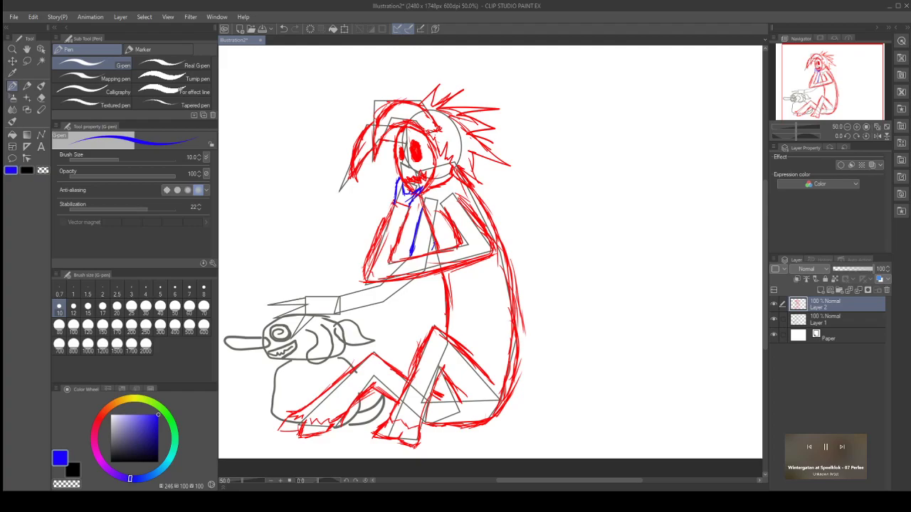
pyautogui.moveTo(427, 276)
pyautogui.mouseDown()
pyautogui.moveTo(385, 304)
pyautogui.moveTo(415, 287)
pyautogui.mouseUp()
pyautogui.moveTo(338, 295); pyautogui.dragTo(378, 286)
pyautogui.moveTo(337, 313)
pyautogui.mouseDown()
pyautogui.moveTo(392, 301)
pyautogui.moveTo(380, 305)
pyautogui.mouseUp()
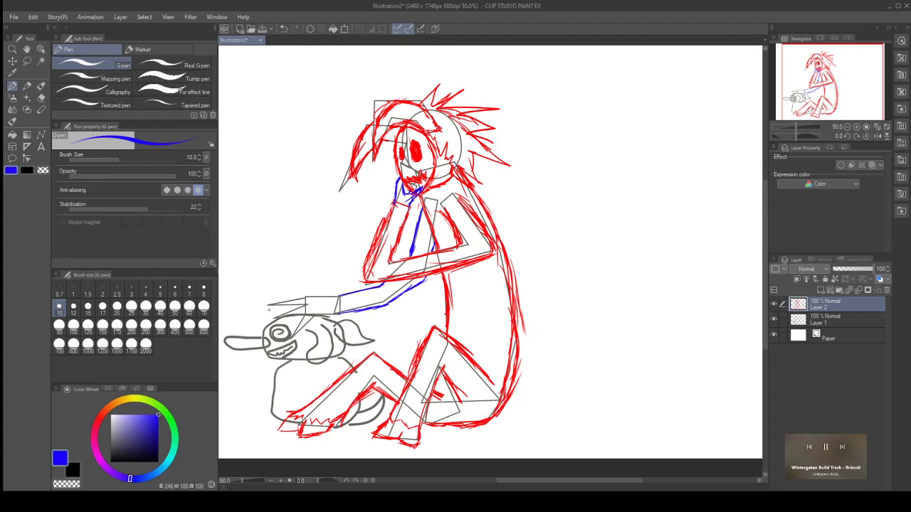
# Step: Sketch the outstretched hand in blue, its pointed fingers resting over the creature's head, and connect it to the forearm
pyautogui.moveTo(269, 308)
pyautogui.mouseDown()
pyautogui.moveTo(309, 297)
pyautogui.moveTo(271, 312)
pyautogui.mouseUp()
pyautogui.moveTo(279, 309); pyautogui.dragTo(293, 305)
pyautogui.moveTo(290, 314); pyautogui.dragTo(299, 308)
pyautogui.hotkey('ctrl', 'z')
pyautogui.hotkey('ctrl', 'y')
pyautogui.hotkey('ctrl', 'z')
pyautogui.moveTo(306, 305); pyautogui.dragTo(275, 323)
pyautogui.moveTo(278, 316)
pyautogui.mouseDown()
pyautogui.moveTo(271, 327)
pyautogui.moveTo(280, 324)
pyautogui.mouseUp()
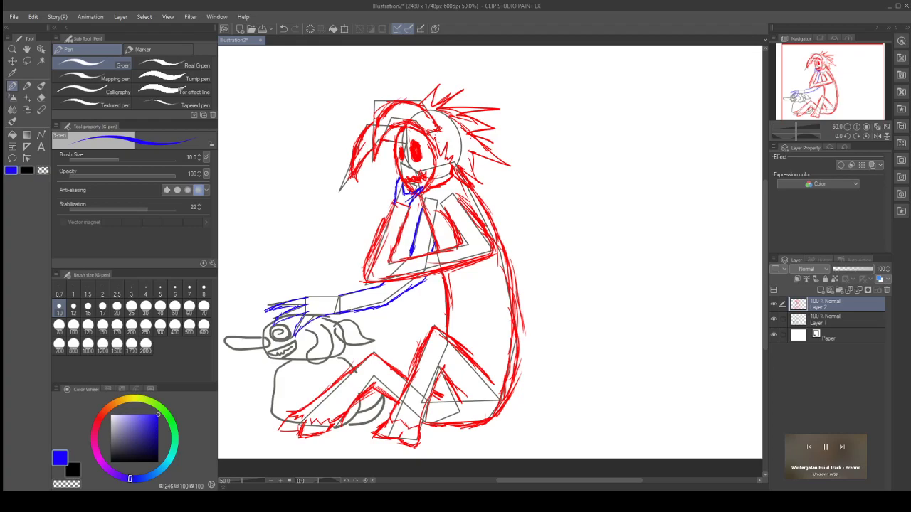
pyautogui.moveTo(343, 297); pyautogui.dragTo(309, 297)
pyautogui.moveTo(453, 119)
pyautogui.mouseDown()
pyautogui.moveTo(468, 136)
pyautogui.moveTo(459, 129)
pyautogui.moveTo(456, 147)
pyautogui.moveTo(467, 153)
pyautogui.mouseUp()
pyautogui.hotkey('ctrl', 'z')
pyautogui.hotkey('ctrl', 'z')
pyautogui.hotkey('ctrl', 'z')
pyautogui.hotkey('ctrl', 'z')
pyautogui.hotkey('ctrl', 'z')
# Step: Sketch pointed blue hair spikes over the red ones at the upper back of the head
pyautogui.moveTo(439, 115)
pyautogui.mouseDown()
pyautogui.moveTo(447, 121)
pyautogui.moveTo(446, 97)
pyautogui.moveTo(463, 88)
pyautogui.moveTo(453, 105)
pyautogui.moveTo(470, 87)
pyautogui.mouseUp()
pyautogui.hotkey('ctrl', 'z')
pyautogui.hotkey('ctrl', 'z')
pyautogui.hotkey('ctrl', 'z')
pyautogui.moveTo(446, 96)
pyautogui.mouseDown()
pyautogui.moveTo(454, 90)
pyautogui.moveTo(450, 112)
pyautogui.moveTo(479, 105)
pyautogui.mouseUp()
pyautogui.moveTo(441, 129); pyautogui.dragTo(453, 125)
pyautogui.moveTo(452, 126); pyautogui.dragTo(481, 103)
pyautogui.hotkey('ctrl', 'z')
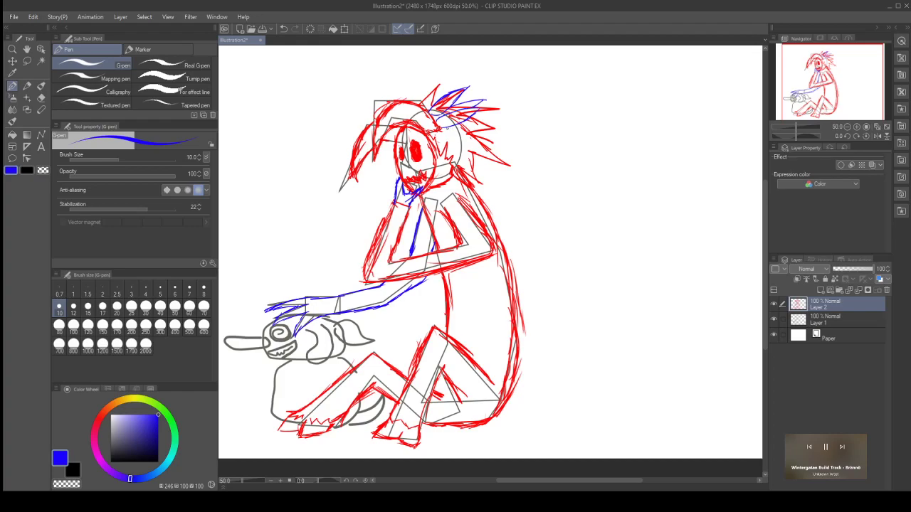
# Step: Add more blue hair spikes pointing backward from the middle of the head
pyautogui.moveTo(464, 125)
pyautogui.mouseDown()
pyautogui.moveTo(503, 123)
pyautogui.moveTo(471, 133)
pyautogui.moveTo(489, 136)
pyautogui.moveTo(454, 137)
pyautogui.mouseUp()
pyautogui.hotkey('ctrl', 'z')
pyautogui.moveTo(442, 138); pyautogui.dragTo(452, 135)
pyautogui.hotkey('ctrl', 'z')
pyautogui.moveTo(466, 143); pyautogui.dragTo(480, 158)
pyautogui.hotkey('ctrl', 'z')
pyautogui.hotkey('ctrl', 'z')
pyautogui.hotkey('ctrl', 'z')
pyautogui.click(480, 115)
pyautogui.moveTo(474, 112)
pyautogui.mouseDown()
pyautogui.moveTo(487, 118)
pyautogui.moveTo(478, 124)
pyautogui.moveTo(492, 120)
pyautogui.mouseUp()
pyautogui.hotkey('ctrl', 'z')
pyautogui.moveTo(479, 114); pyautogui.dragTo(487, 122)
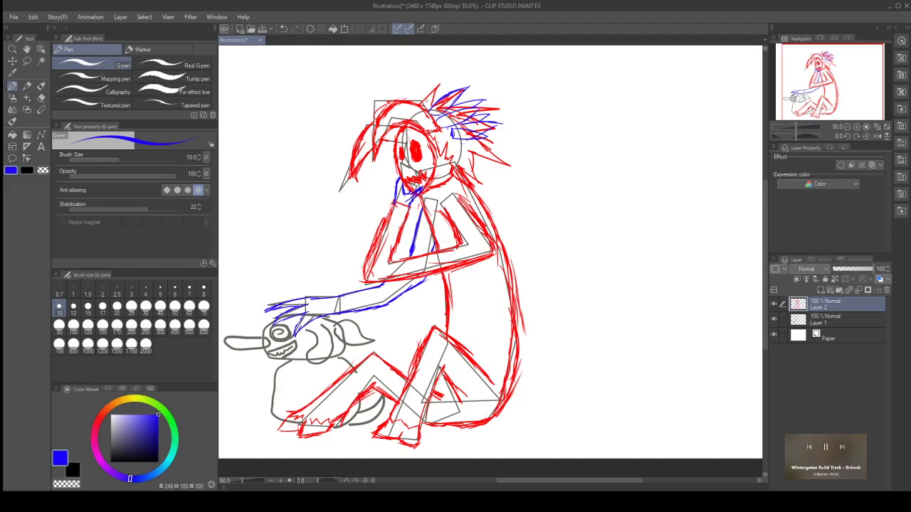
# Step: Continue the blue hair spikes down the back of the head toward the neck
pyautogui.moveTo(421, 108); pyautogui.dragTo(442, 88)
pyautogui.hotkey('ctrl', 'z')
pyautogui.moveTo(443, 139); pyautogui.dragTo(445, 144)
pyautogui.hotkey('ctrl', 'z')
pyautogui.moveTo(471, 146)
pyautogui.mouseDown()
pyautogui.moveTo(481, 156)
pyautogui.moveTo(477, 172)
pyautogui.moveTo(489, 170)
pyautogui.mouseUp()
pyautogui.hotkey('ctrl', 'z')
pyautogui.hotkey('ctrl', 'z')
pyautogui.hotkey('ctrl', 'z')
pyautogui.moveTo(458, 143); pyautogui.dragTo(484, 168)
pyautogui.moveTo(460, 156); pyautogui.dragTo(469, 164)
pyautogui.moveTo(437, 141); pyautogui.dragTo(450, 137)
pyautogui.hotkey('ctrl', 'z')
pyautogui.moveTo(465, 172)
pyautogui.mouseDown()
pyautogui.moveTo(477, 178)
pyautogui.moveTo(470, 170)
pyautogui.mouseUp()
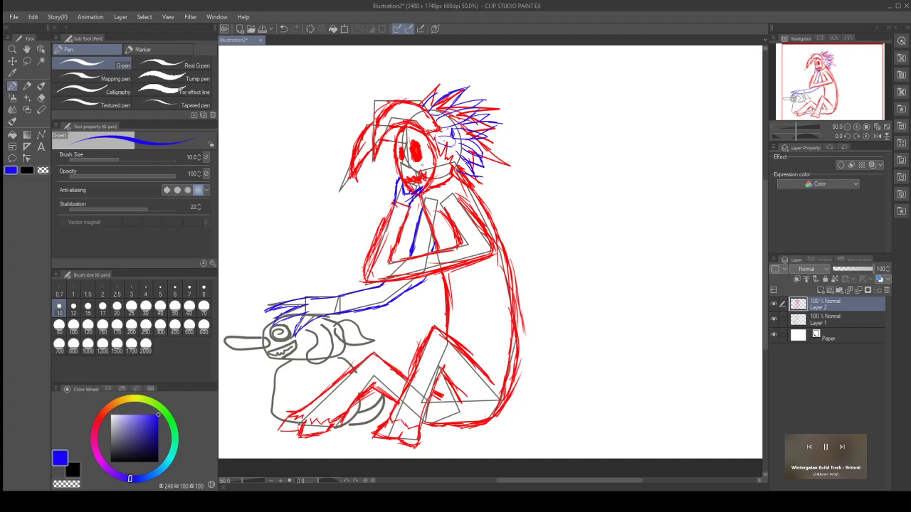
# Step: Rework the inner hair strokes beside the face and fill the lower hair with dense blue lines
pyautogui.hotkey('ctrl', 'z')
pyautogui.moveTo(439, 142); pyautogui.dragTo(455, 147)
pyautogui.hotkey('ctrl', 'z')
pyautogui.moveTo(437, 152); pyautogui.dragTo(469, 153)
pyautogui.hotkey('ctrl', 'z')
pyautogui.hotkey('ctrl', 'z')
pyautogui.moveTo(462, 143); pyautogui.dragTo(471, 150)
pyautogui.moveTo(459, 142)
pyautogui.mouseDown()
pyautogui.moveTo(470, 145)
pyautogui.moveTo(468, 155)
pyautogui.mouseUp()
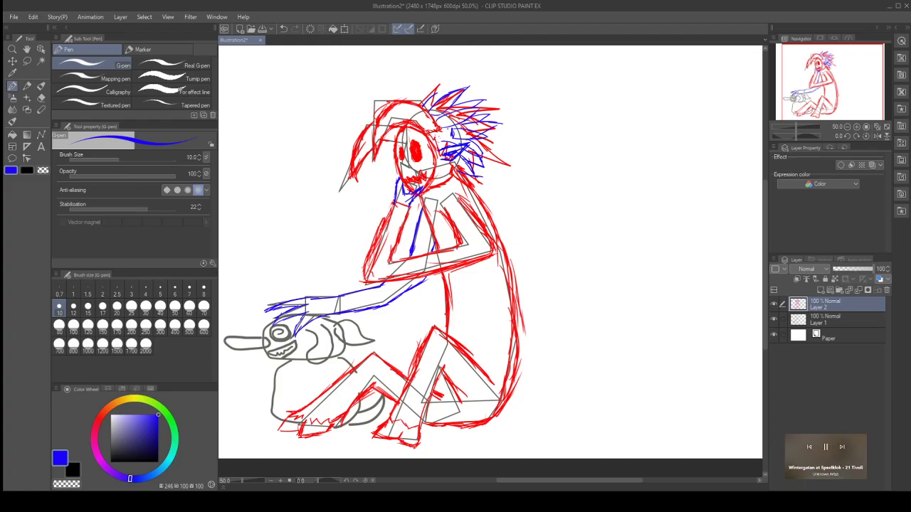
# Step: Fill gaps in the hair's outer edge and crown with short blue spikes
pyautogui.moveTo(480, 149)
pyautogui.mouseDown()
pyautogui.moveTo(498, 143)
pyautogui.moveTo(483, 138)
pyautogui.mouseUp()
pyautogui.press('XF86AudioPlay')
pyautogui.press('XF86AudioNext')
pyautogui.moveTo(469, 99)
pyautogui.mouseDown()
pyautogui.moveTo(474, 106)
pyautogui.moveTo(475, 94)
pyautogui.mouseUp()
pyautogui.moveTo(473, 95); pyautogui.dragTo(477, 95)
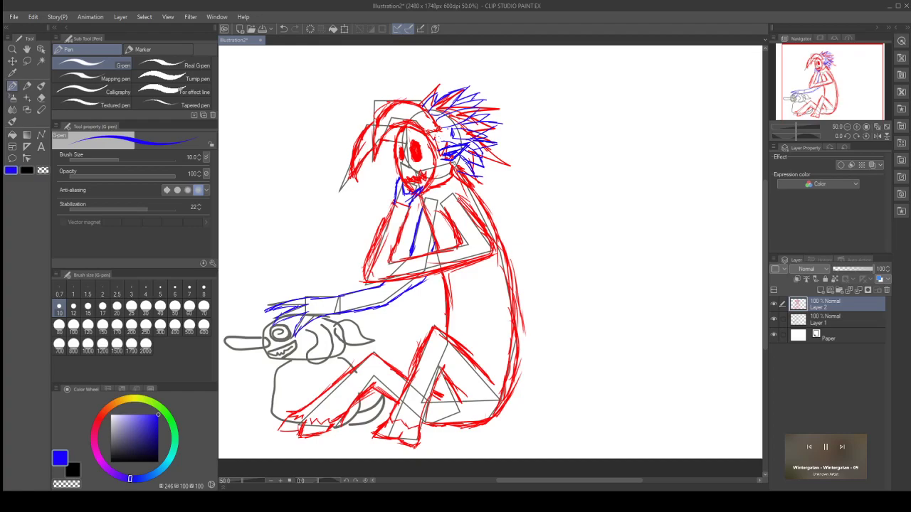
# Step: Draw blue strokes along the neck and upper back, and add blue accents to the belly line and knee gap
pyautogui.moveTo(457, 165); pyautogui.dragTo(506, 233)
pyautogui.moveTo(481, 202); pyautogui.dragTo(497, 228)
pyautogui.moveTo(457, 175); pyautogui.dragTo(474, 201)
pyautogui.moveTo(444, 289); pyautogui.dragTo(449, 324)
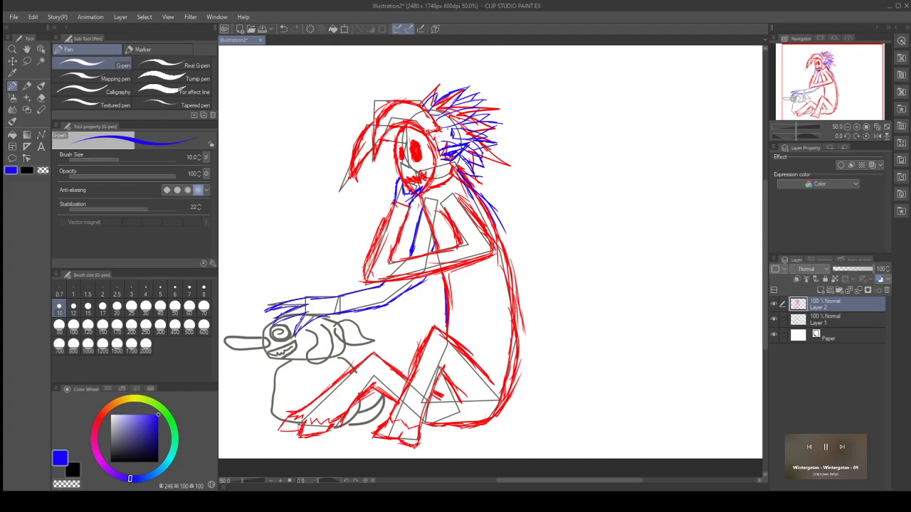
pyautogui.moveTo(437, 373)
pyautogui.mouseDown()
pyautogui.moveTo(443, 396)
pyautogui.moveTo(442, 388)
pyautogui.mouseUp()
# Step: Lower Layer 2's opacity to 34% and hide the Layer 1 construction sketch, leaving Layer 2 active
pyautogui.moveTo(872, 270); pyautogui.dragTo(846, 268)
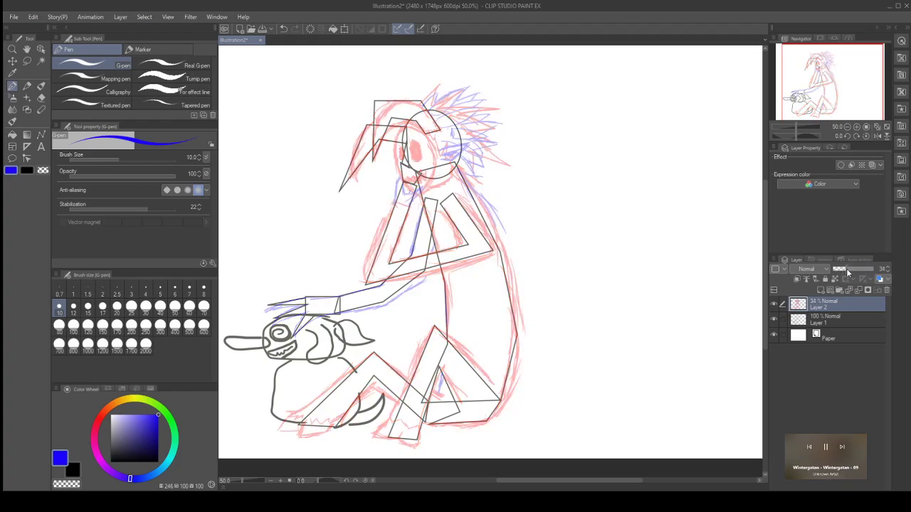
pyautogui.click(826, 321)
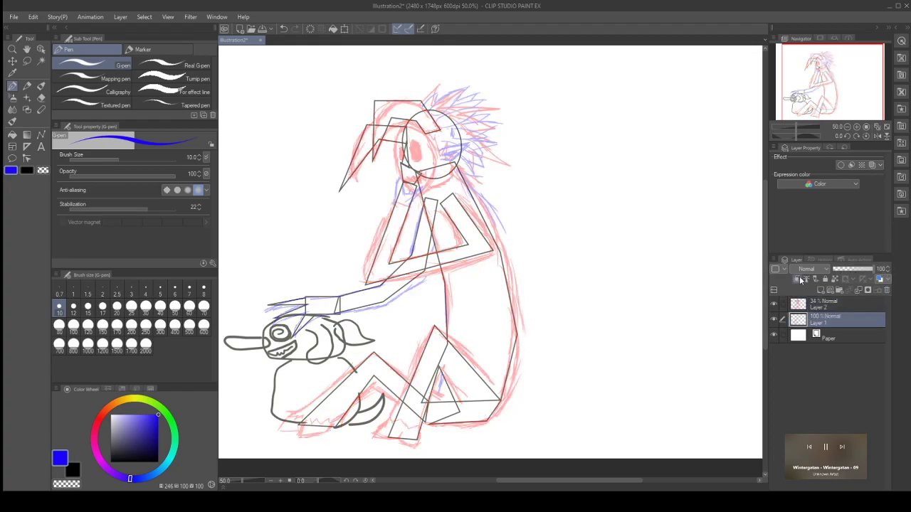
pyautogui.click(774, 320)
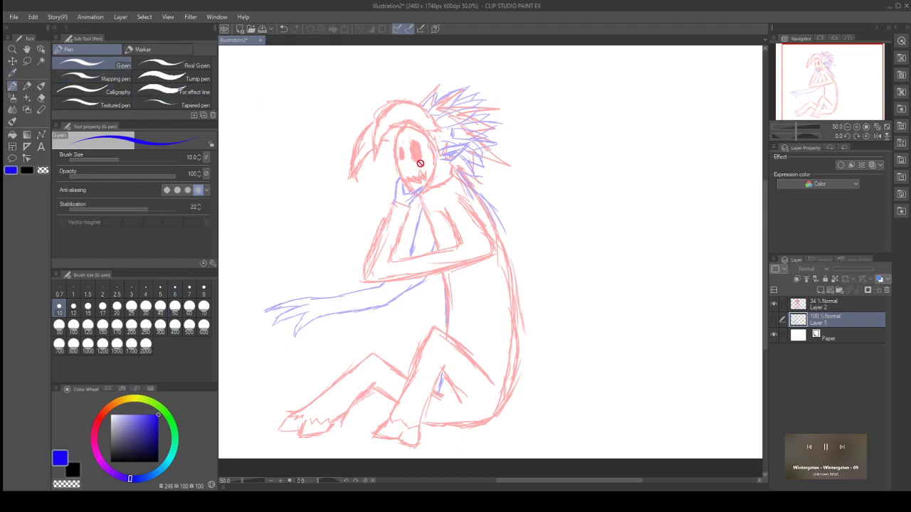
pyautogui.click(834, 305)
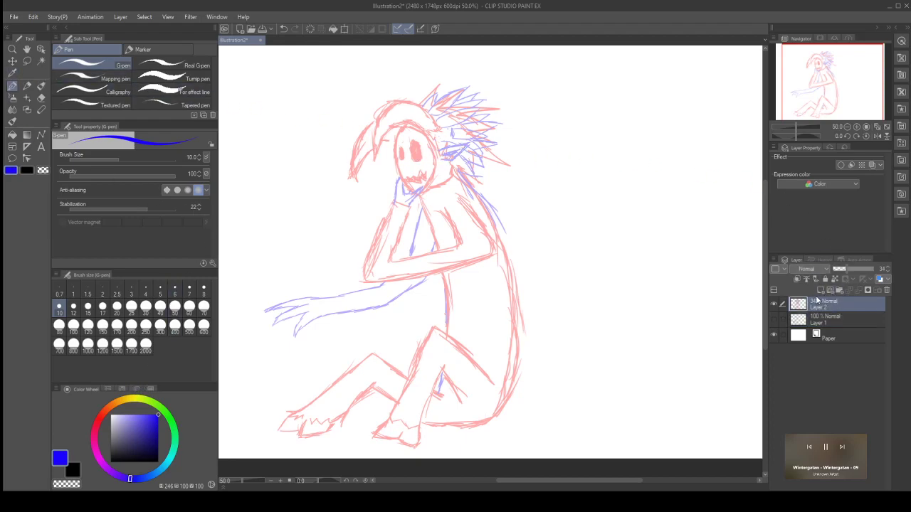
# Step: Add a new layer above the faded sketch and outline the face as a blue oval pointed at the top and chin
pyautogui.click(820, 293)
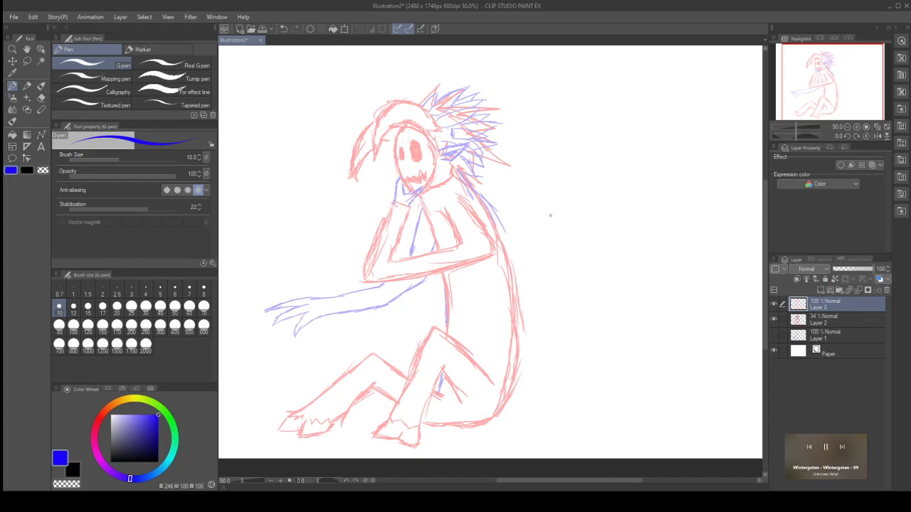
pyautogui.scroll(-2, 472, 241)
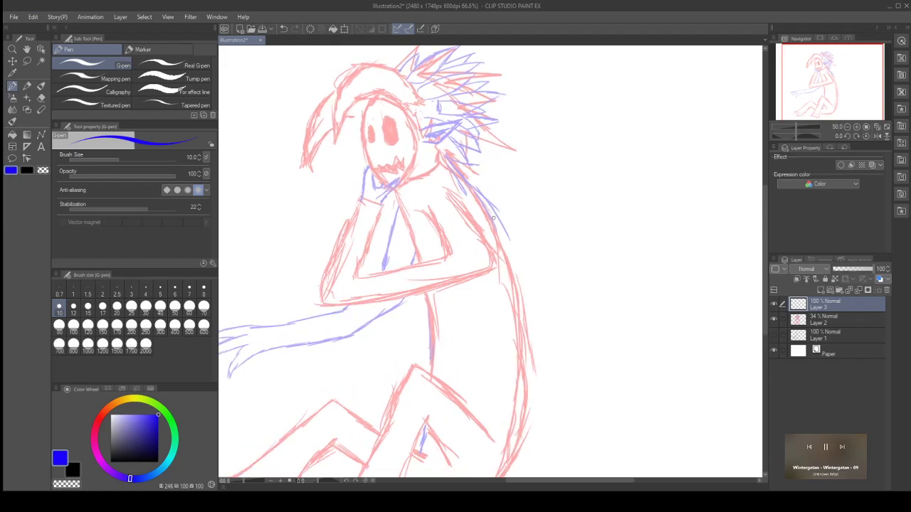
pyautogui.scroll(2, 471, 241)
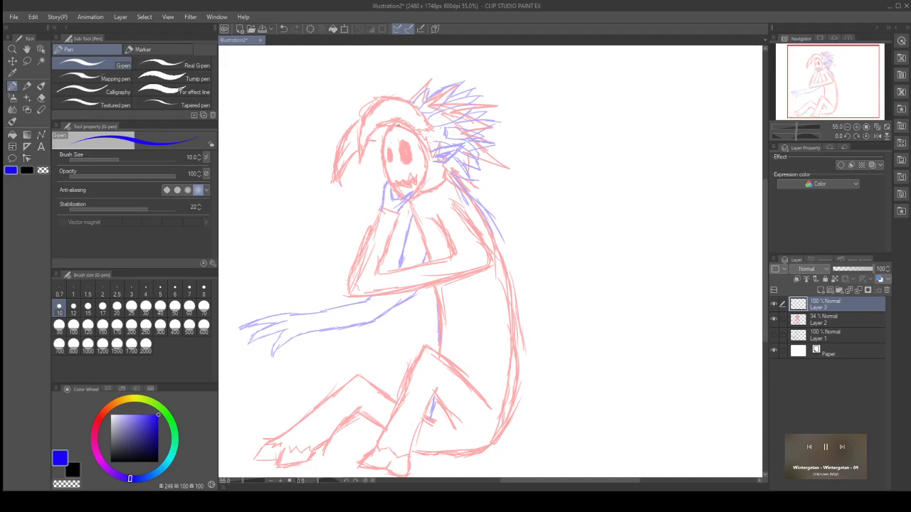
pyautogui.moveTo(391, 127)
pyautogui.mouseDown()
pyautogui.moveTo(378, 148)
pyautogui.moveTo(381, 171)
pyautogui.moveTo(404, 197)
pyautogui.moveTo(429, 178)
pyautogui.moveTo(428, 158)
pyautogui.moveTo(392, 126)
pyautogui.moveTo(423, 151)
pyautogui.moveTo(413, 177)
pyautogui.mouseUp()
pyautogui.hotkey('ctrl', 'z')
pyautogui.hotkey('ctrl', 'z')
pyautogui.moveTo(393, 126)
pyautogui.mouseDown()
pyautogui.moveTo(425, 139)
pyautogui.moveTo(419, 170)
pyautogui.mouseUp()
pyautogui.hotkey('ctrl', 'z')
pyautogui.moveTo(392, 125)
pyautogui.mouseDown()
pyautogui.moveTo(423, 151)
pyautogui.moveTo(424, 183)
pyautogui.moveTo(404, 198)
pyautogui.mouseUp()
pyautogui.hotkey('ctrl', 'z')
pyautogui.moveTo(390, 124)
pyautogui.mouseDown()
pyautogui.moveTo(378, 170)
pyautogui.moveTo(405, 202)
pyautogui.moveTo(422, 192)
pyautogui.moveTo(427, 171)
pyautogui.moveTo(419, 148)
pyautogui.moveTo(392, 126)
pyautogui.mouseUp()
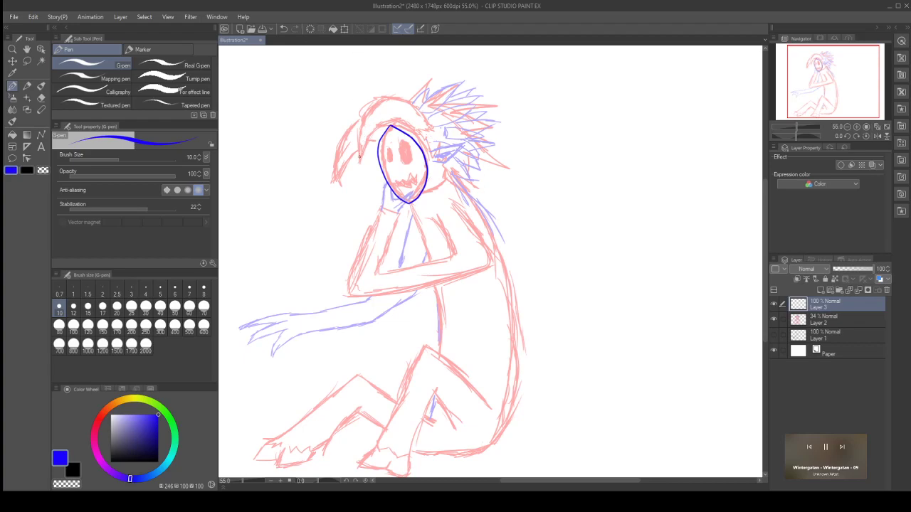
# Step: Outline the large curved crest over the forehead in blue, along with the second curved tuft in front of it
pyautogui.moveTo(359, 162)
pyautogui.mouseDown()
pyautogui.moveTo(364, 113)
pyautogui.moveTo(384, 99)
pyautogui.moveTo(410, 98)
pyautogui.moveTo(435, 129)
pyautogui.moveTo(369, 135)
pyautogui.moveTo(360, 162)
pyautogui.moveTo(362, 123)
pyautogui.moveTo(379, 105)
pyautogui.mouseUp()
pyautogui.hotkey('ctrl', 'z')
pyautogui.hotkey('ctrl', 'z')
pyautogui.hotkey('ctrl', 'z')
pyautogui.moveTo(360, 160)
pyautogui.mouseDown()
pyautogui.moveTo(366, 116)
pyautogui.moveTo(378, 104)
pyautogui.moveTo(404, 100)
pyautogui.moveTo(430, 116)
pyautogui.moveTo(362, 159)
pyautogui.mouseUp()
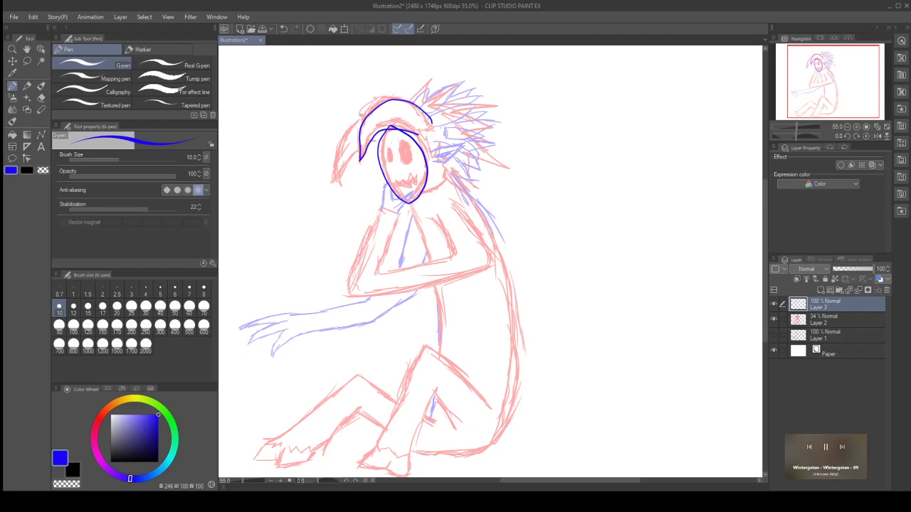
pyautogui.moveTo(363, 114)
pyautogui.mouseDown()
pyautogui.moveTo(339, 160)
pyautogui.moveTo(354, 150)
pyautogui.moveTo(371, 145)
pyautogui.mouseUp()
# Step: Ink the uppermost blue hair spikes rising behind the crest, following the faded sketch
pyautogui.moveTo(415, 104)
pyautogui.mouseDown()
pyautogui.moveTo(431, 86)
pyautogui.moveTo(433, 96)
pyautogui.moveTo(462, 83)
pyautogui.moveTo(437, 111)
pyautogui.moveTo(481, 92)
pyautogui.moveTo(451, 108)
pyautogui.moveTo(487, 102)
pyautogui.mouseUp()
pyautogui.hotkey('ctrl', 'z')
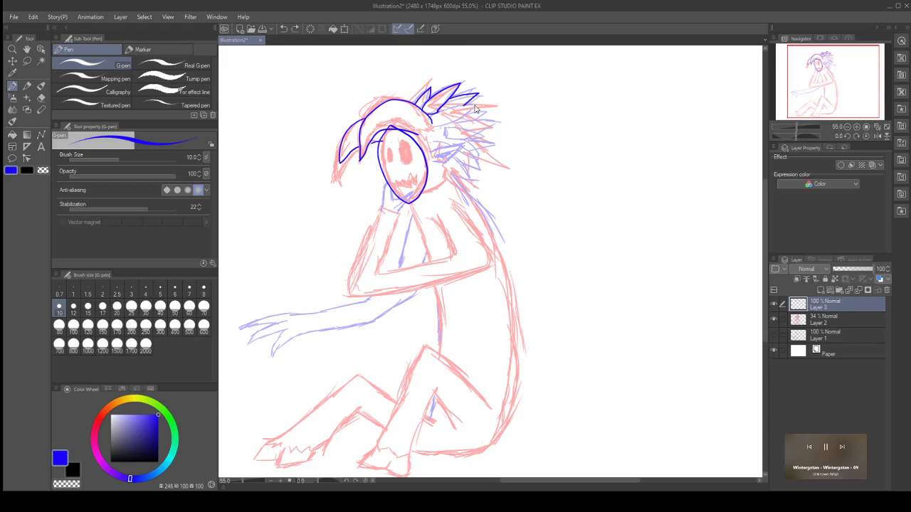
pyautogui.moveTo(429, 118)
pyautogui.mouseDown()
pyautogui.moveTo(472, 100)
pyautogui.moveTo(450, 121)
pyautogui.mouseUp()
pyautogui.hotkey('ctrl', 'z')
pyautogui.moveTo(445, 123); pyautogui.dragTo(437, 121)
pyautogui.moveTo(439, 132)
pyautogui.mouseDown()
pyautogui.moveTo(477, 133)
pyautogui.moveTo(485, 128)
pyautogui.moveTo(473, 120)
pyautogui.moveTo(483, 118)
pyautogui.mouseUp()
pyautogui.hotkey('ctrl', 'z')
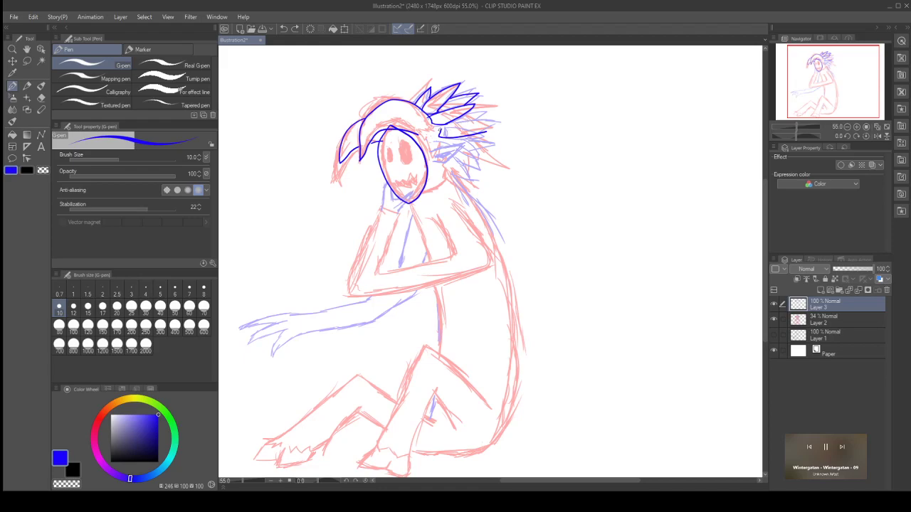
# Step: Ink overlapping blue hair spikes pointing backward at the middle of the head, redrawing the strokes that miss the shape
pyautogui.moveTo(456, 126); pyautogui.dragTo(488, 129)
pyautogui.hotkey('ctrl', 'z')
pyautogui.hotkey('ctrl', 'z')
pyautogui.moveTo(466, 120); pyautogui.dragTo(498, 120)
pyautogui.moveTo(445, 134); pyautogui.dragTo(497, 123)
pyautogui.hotkey('ctrl', 'z')
pyautogui.moveTo(444, 133); pyautogui.dragTo(499, 120)
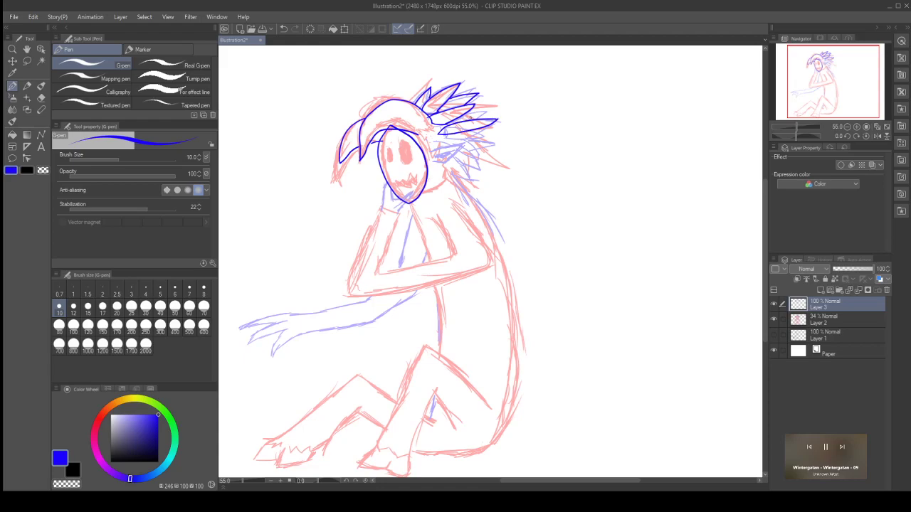
pyautogui.hotkey('ctrl', 'z')
pyautogui.hotkey('ctrl', 'z')
pyautogui.moveTo(437, 134); pyautogui.dragTo(495, 120)
pyautogui.hotkey('ctrl', 'z')
pyautogui.moveTo(446, 143); pyautogui.dragTo(501, 121)
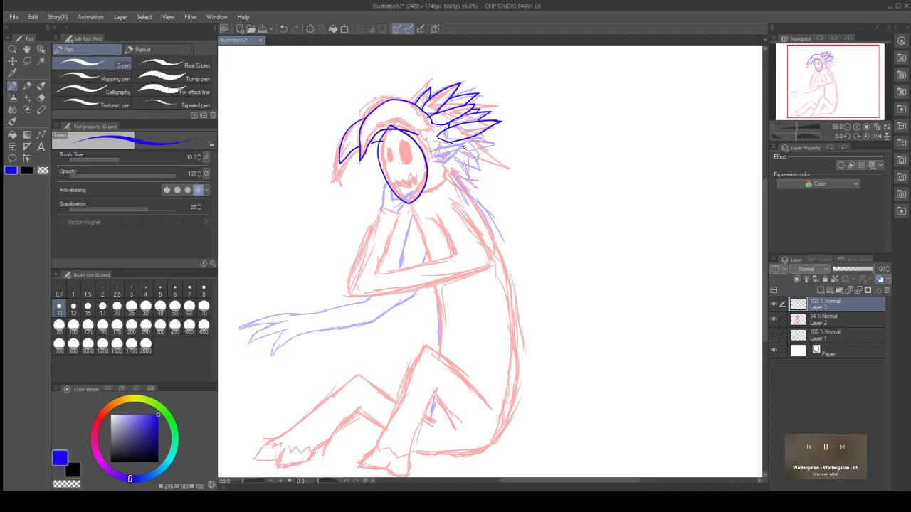
# Step: Ink the lower hair spikes behind the face, fanning down toward the nape
pyautogui.moveTo(428, 152)
pyautogui.mouseDown()
pyautogui.moveTo(458, 145)
pyautogui.moveTo(434, 161)
pyautogui.moveTo(450, 151)
pyautogui.mouseUp()
pyautogui.moveTo(469, 140)
pyautogui.mouseDown()
pyautogui.moveTo(503, 137)
pyautogui.moveTo(482, 134)
pyautogui.moveTo(487, 147)
pyautogui.moveTo(463, 152)
pyautogui.mouseUp()
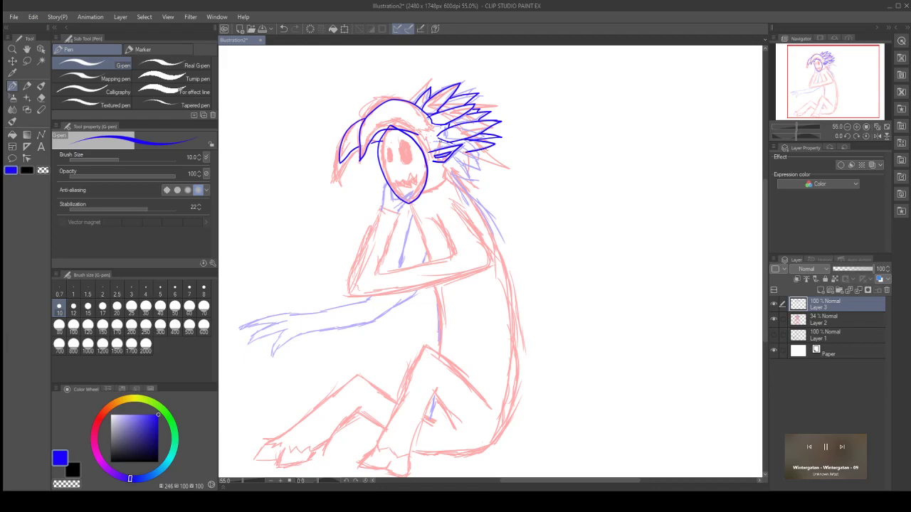
pyautogui.moveTo(439, 141); pyautogui.dragTo(443, 147)
pyautogui.moveTo(450, 157)
pyautogui.mouseDown()
pyautogui.moveTo(477, 162)
pyautogui.moveTo(444, 164)
pyautogui.moveTo(470, 182)
pyautogui.mouseUp()
pyautogui.moveTo(454, 152); pyautogui.dragTo(471, 179)
pyautogui.hotkey('ctrl', 'z')
pyautogui.hotkey('ctrl', 'z')
pyautogui.moveTo(453, 155)
pyautogui.mouseDown()
pyautogui.moveTo(468, 181)
pyautogui.moveTo(442, 165)
pyautogui.moveTo(465, 179)
pyautogui.moveTo(483, 162)
pyautogui.mouseUp()
pyautogui.hotkey('ctrl', 'z')
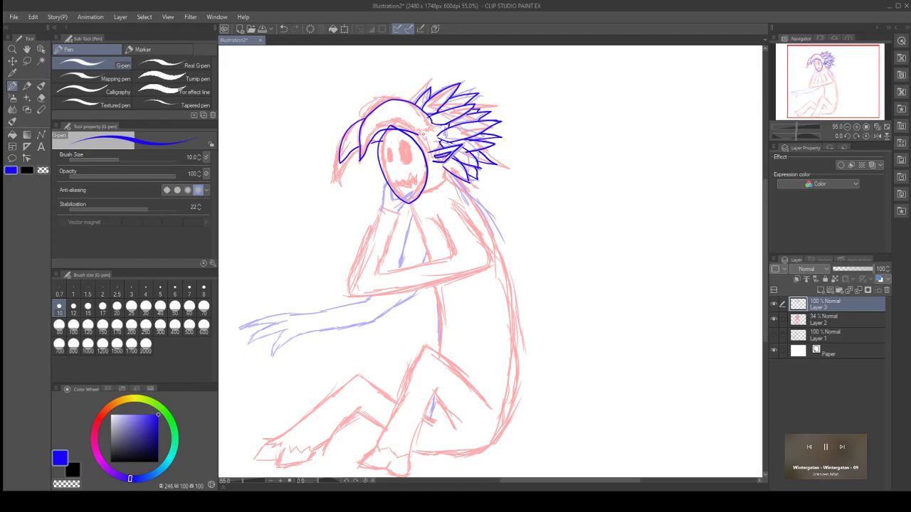
# Step: Draw the jagged blue edge where the crest meets the hair beside the face
pyautogui.moveTo(417, 129); pyautogui.dragTo(425, 132)
pyautogui.hotkey('ctrl', 'z')
pyautogui.hotkey('ctrl', 'z')
pyautogui.hotkey('ctrl', 'y')
pyautogui.hotkey('ctrl', 'y')
pyautogui.hotkey('ctrl', 'y')
pyautogui.hotkey('ctrl', 'z')
pyautogui.hotkey('ctrl', 'y')
pyautogui.moveTo(408, 165)
pyautogui.mouseDown()
pyautogui.moveTo(401, 159)
pyautogui.moveTo(410, 153)
pyautogui.moveTo(413, 161)
pyautogui.mouseUp()
pyautogui.hotkey('ctrl', 'z')
# Step: Draw two upright blue ellipses for the eyes with the Ellipse tool at brush size 6
pyautogui.click(40, 135)
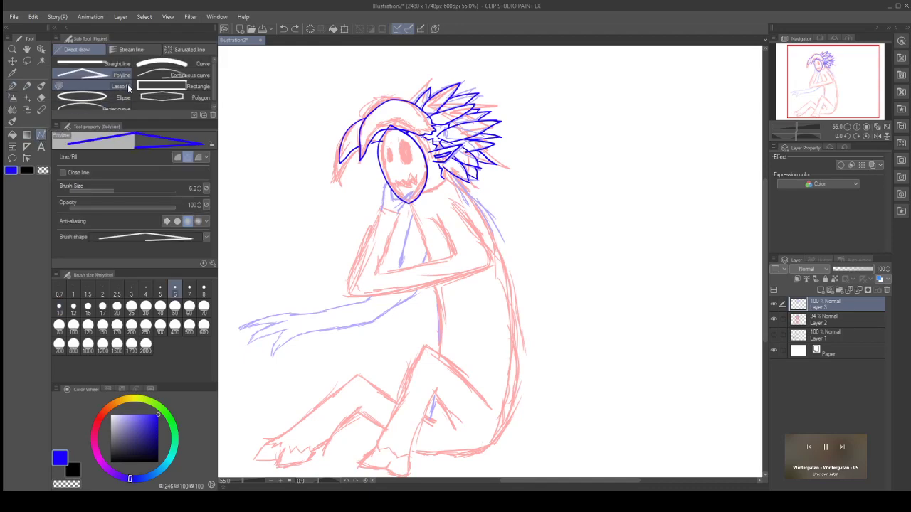
pyautogui.click(120, 98)
pyautogui.moveTo(400, 143); pyautogui.dragTo(397, 164)
pyautogui.click(396, 165)
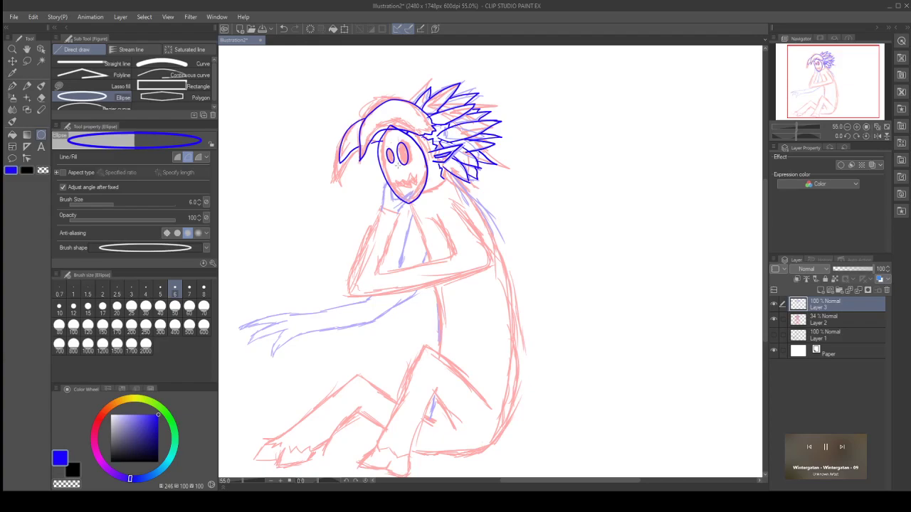
# Step: Draw the jagged mouth as a closed zigzag with the Polyline tool, tracing the sketched teeth
pyautogui.click(92, 76)
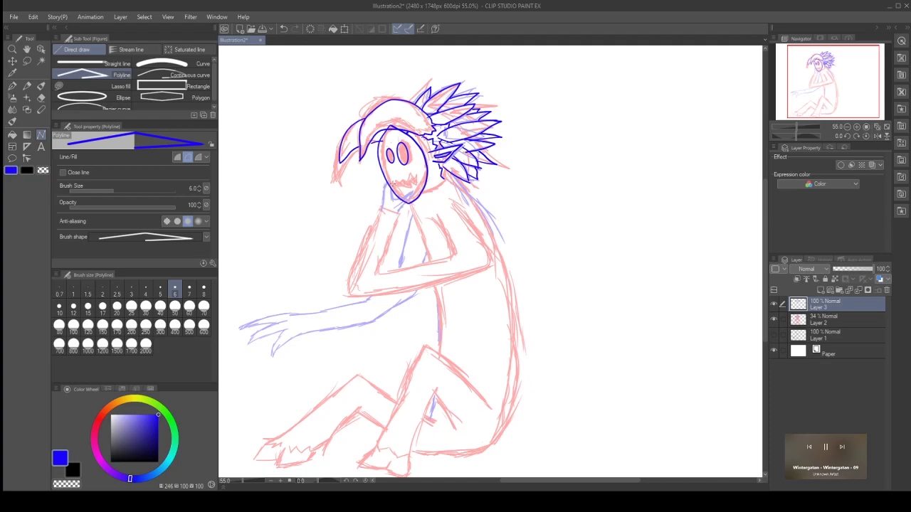
pyautogui.scroll(3, 392, 184)
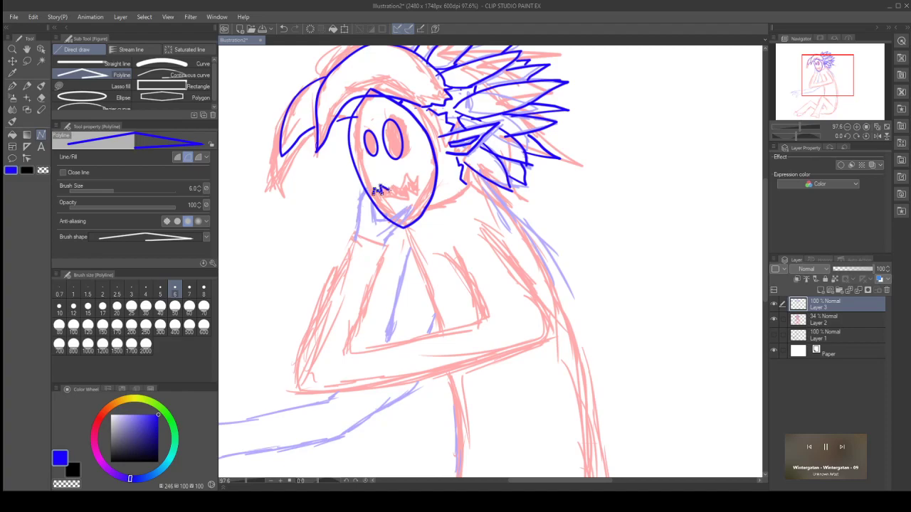
pyautogui.click(390, 187)
pyautogui.click(395, 189)
pyautogui.click(400, 186)
pyautogui.click(406, 174)
pyautogui.click(413, 184)
pyautogui.click(420, 173)
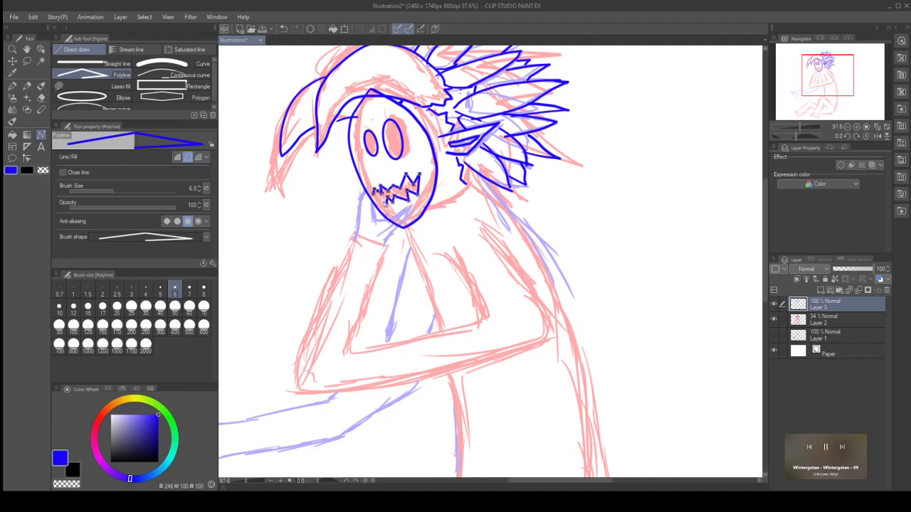
pyautogui.doubleClick(375, 192)
# Step: Close the gaps at the nape end of the hair and among the inner spikes beside the crest with the G-pen
pyautogui.click(12, 86)
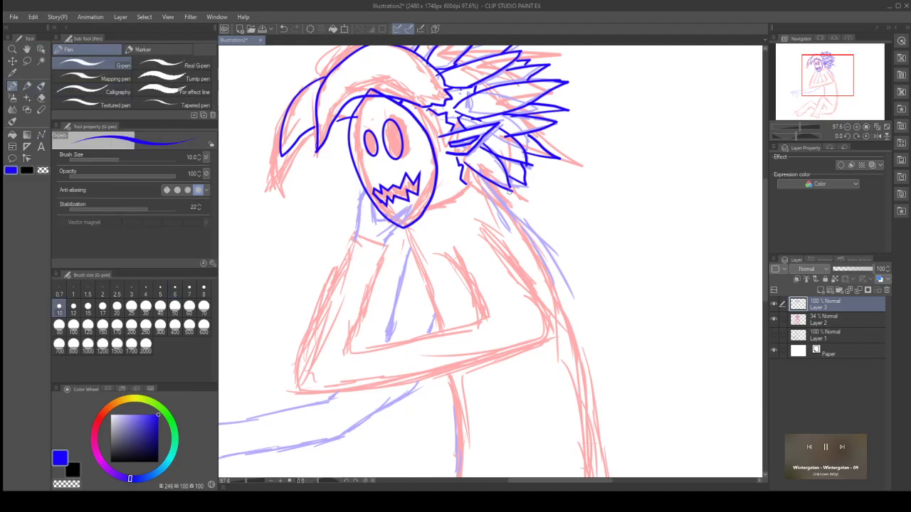
pyautogui.scroll(2, 512, 191)
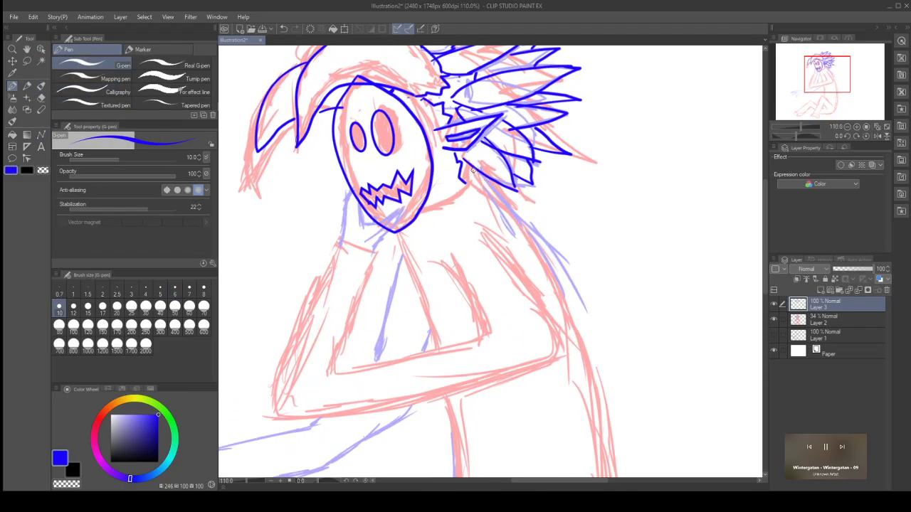
pyautogui.moveTo(473, 186)
pyautogui.mouseDown()
pyautogui.moveTo(491, 184)
pyautogui.moveTo(474, 168)
pyautogui.mouseUp()
pyautogui.moveTo(468, 183)
pyautogui.mouseDown()
pyautogui.moveTo(490, 194)
pyautogui.moveTo(469, 186)
pyautogui.moveTo(546, 238)
pyautogui.mouseUp()
pyautogui.hotkey('ctrl', 'z')
pyautogui.scroll(-3, 571, 297)
pyautogui.scroll(3, 605, 257)
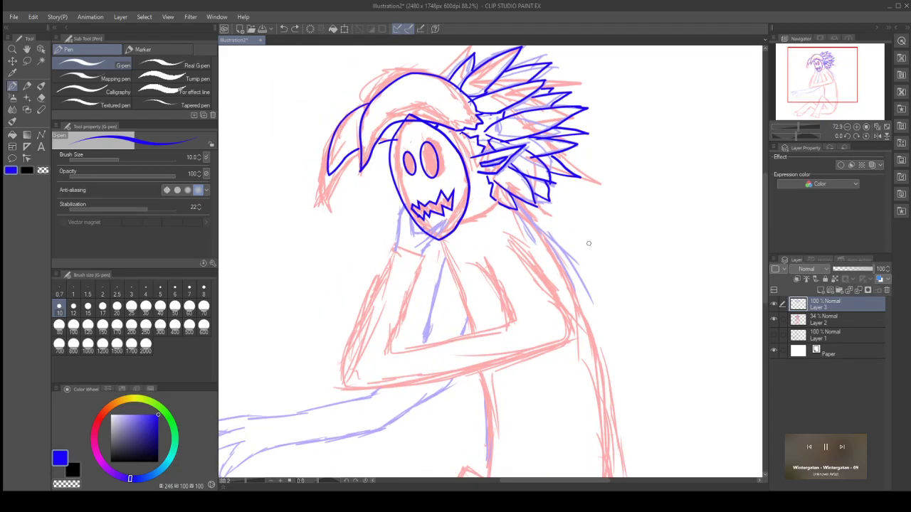
pyautogui.scroll(-1, 648, 228)
pyautogui.moveTo(764, 191); pyautogui.dragTo(769, 162)
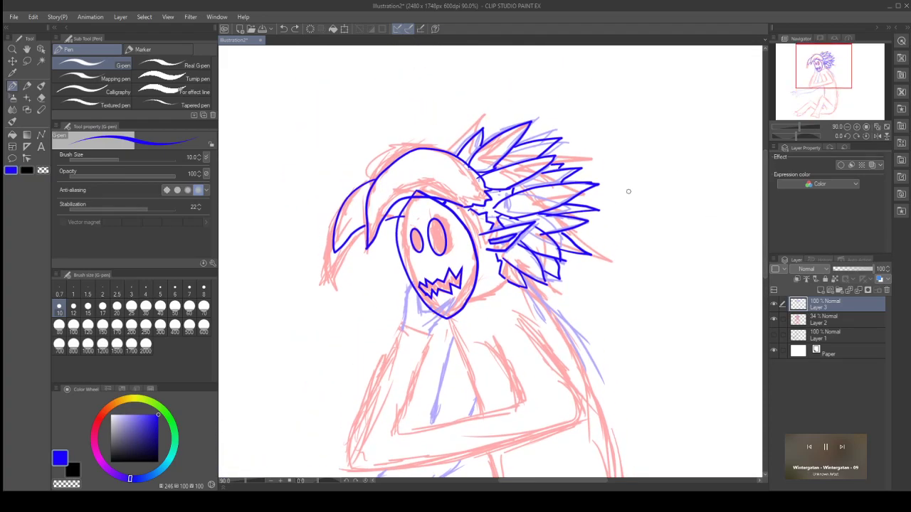
pyautogui.scroll(4, 524, 155)
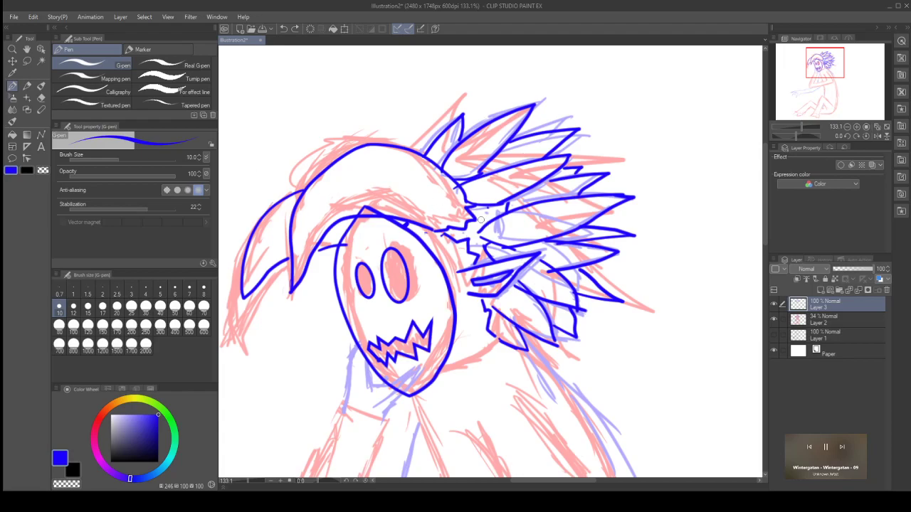
pyautogui.moveTo(481, 216)
pyautogui.mouseDown()
pyautogui.moveTo(502, 200)
pyautogui.moveTo(557, 189)
pyautogui.mouseUp()
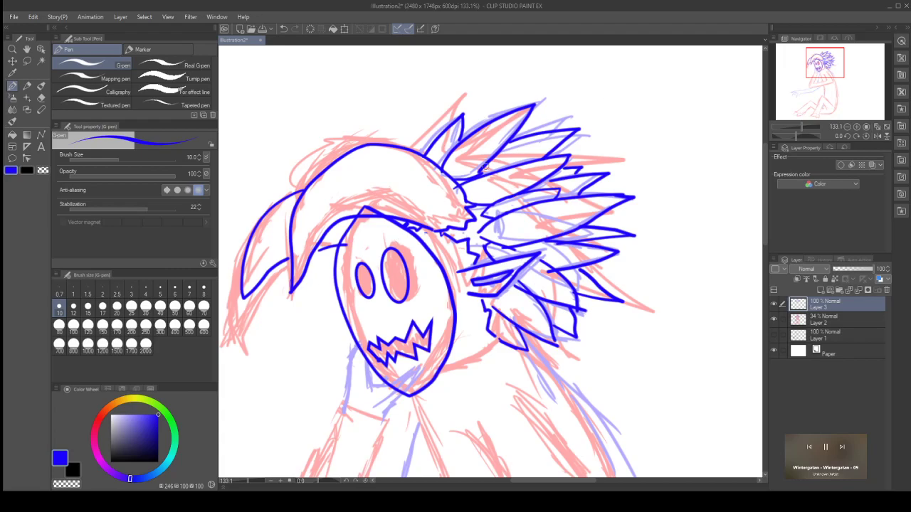
pyautogui.scroll(-2, 487, 165)
pyautogui.scroll(1, 596, 191)
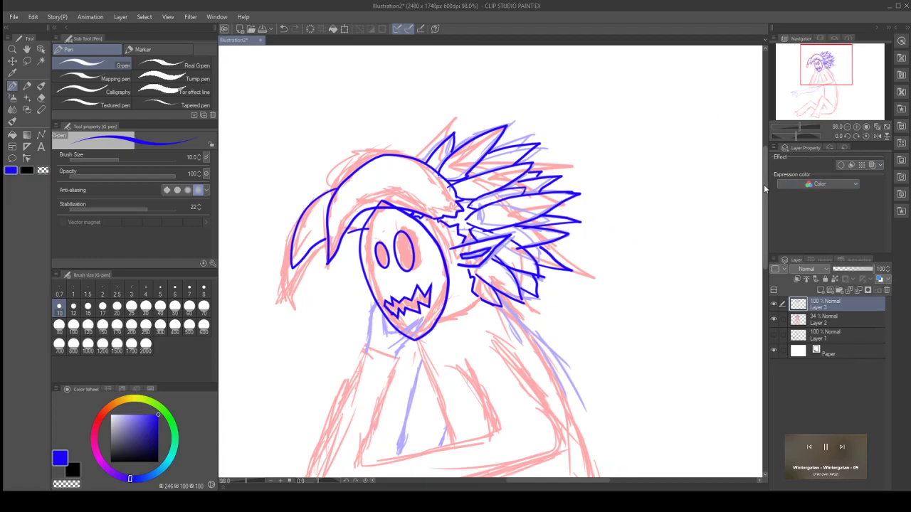
pyautogui.moveTo(764, 184); pyautogui.dragTo(765, 210)
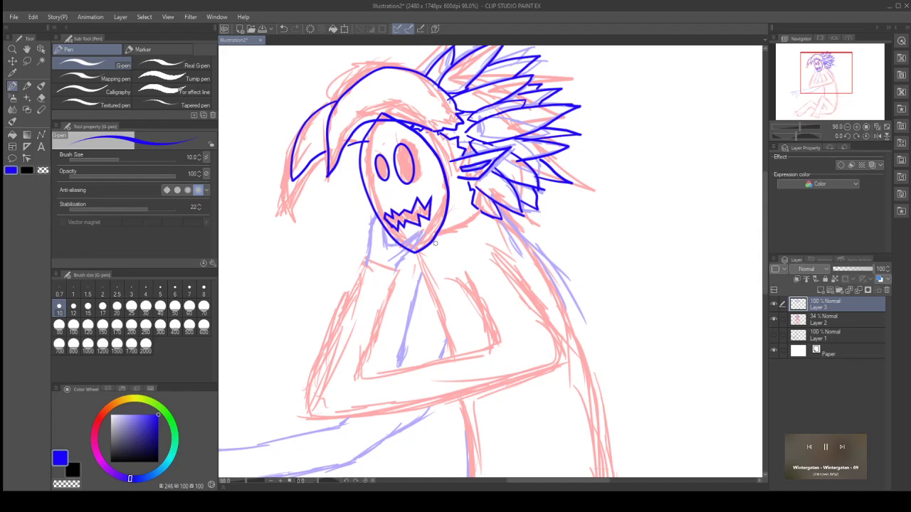
pyautogui.moveTo(433, 243); pyautogui.dragTo(436, 284)
pyautogui.hotkey('ctrl', 'z')
pyautogui.moveTo(423, 250)
pyautogui.mouseDown()
pyautogui.moveTo(457, 340)
pyautogui.moveTo(449, 353)
pyautogui.mouseUp()
pyautogui.hotkey('ctrl', 'z')
pyautogui.scroll(-2, 542, 186)
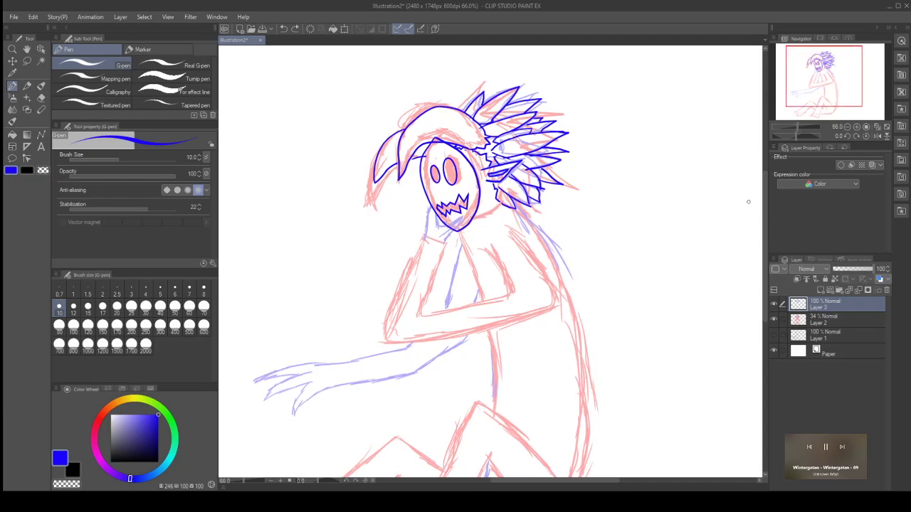
pyautogui.scroll(-3, 766, 193)
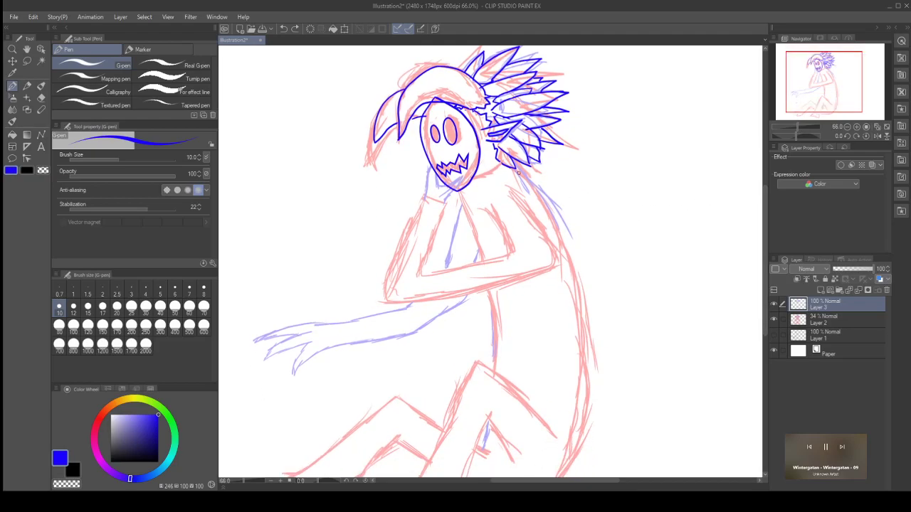
pyautogui.moveTo(516, 170); pyautogui.dragTo(552, 229)
pyautogui.hotkey('ctrl', 'z')
# Step: Ink one continuous blue contour from the nape down the curved back and under the seat to the near foot
pyautogui.scroll(-3, 766, 207)
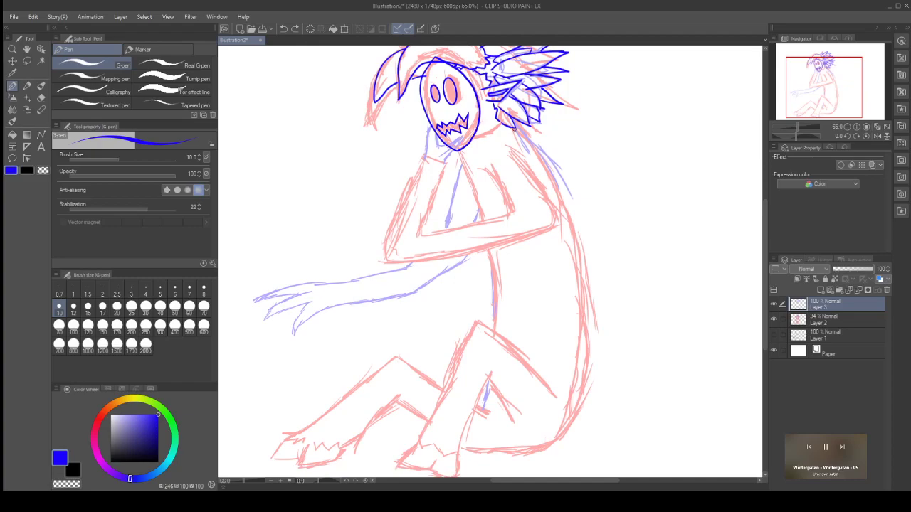
pyautogui.moveTo(512, 126)
pyautogui.mouseDown()
pyautogui.moveTo(555, 186)
pyautogui.moveTo(576, 273)
pyautogui.moveTo(573, 353)
pyautogui.moveTo(543, 435)
pyautogui.mouseUp()
pyautogui.hotkey('ctrl', 'z')
pyautogui.moveTo(512, 127)
pyautogui.mouseDown()
pyautogui.moveTo(579, 232)
pyautogui.moveTo(582, 326)
pyautogui.moveTo(564, 431)
pyautogui.mouseUp()
pyautogui.hotkey('ctrl', 'z')
pyautogui.moveTo(519, 124)
pyautogui.mouseDown()
pyautogui.moveTo(560, 182)
pyautogui.moveTo(575, 224)
pyautogui.moveTo(581, 396)
pyautogui.moveTo(549, 433)
pyautogui.moveTo(471, 452)
pyautogui.moveTo(556, 451)
pyautogui.moveTo(579, 443)
pyautogui.moveTo(601, 408)
pyautogui.moveTo(579, 237)
pyautogui.moveTo(518, 128)
pyautogui.moveTo(570, 213)
pyautogui.moveTo(582, 369)
pyautogui.moveTo(572, 412)
pyautogui.moveTo(541, 442)
pyautogui.moveTo(457, 447)
pyautogui.mouseUp()
pyautogui.hotkey('ctrl', 'z')
pyautogui.hotkey('ctrl', 'z')
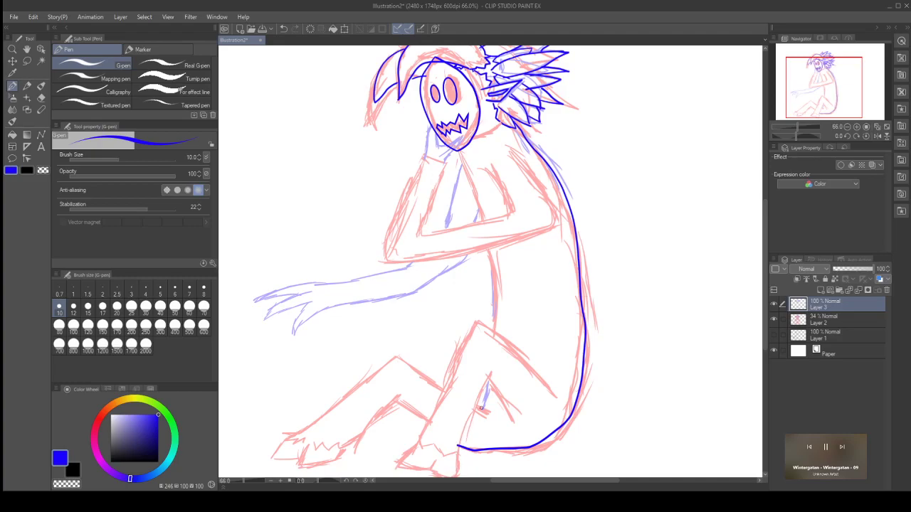
pyautogui.moveTo(487, 373); pyautogui.dragTo(506, 419)
pyautogui.hotkey('ctrl', 'z')
pyautogui.moveTo(419, 438)
pyautogui.mouseDown()
pyautogui.moveTo(475, 312)
pyautogui.moveTo(510, 330)
pyautogui.moveTo(566, 393)
pyautogui.moveTo(471, 331)
pyautogui.moveTo(430, 427)
pyautogui.moveTo(397, 467)
pyautogui.mouseUp()
pyautogui.hotkey('ctrl', 'z')
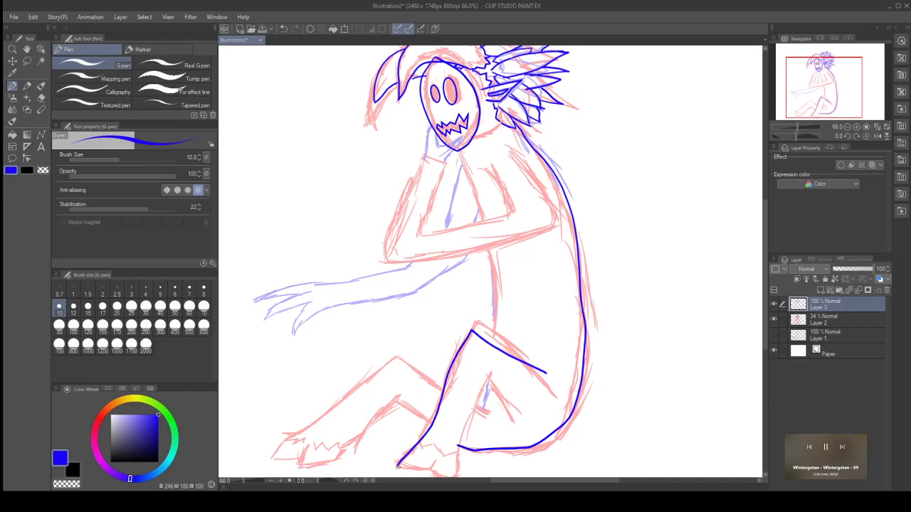
pyautogui.moveTo(765, 281); pyautogui.dragTo(768, 308)
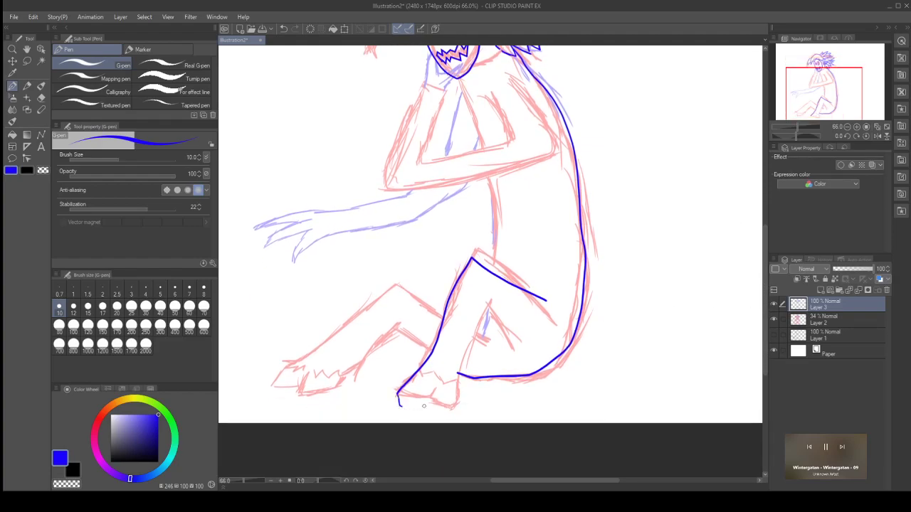
pyautogui.moveTo(428, 400); pyautogui.dragTo(406, 406)
pyautogui.moveTo(435, 387); pyautogui.dragTo(439, 412)
pyautogui.moveTo(461, 372)
pyautogui.mouseDown()
pyautogui.moveTo(494, 314)
pyautogui.moveTo(518, 352)
pyautogui.mouseUp()
pyautogui.hotkey('ctrl', 'z')
pyautogui.hotkey('ctrl', 'z')
pyautogui.hotkey('ctrl', 'z')
pyautogui.hotkey('ctrl', 'z')
pyautogui.hotkey('ctrl', 'z')
pyautogui.hotkey('ctrl', 'z')
pyautogui.moveTo(555, 323)
pyautogui.mouseDown()
pyautogui.moveTo(464, 241)
pyautogui.moveTo(423, 354)
pyautogui.mouseUp()
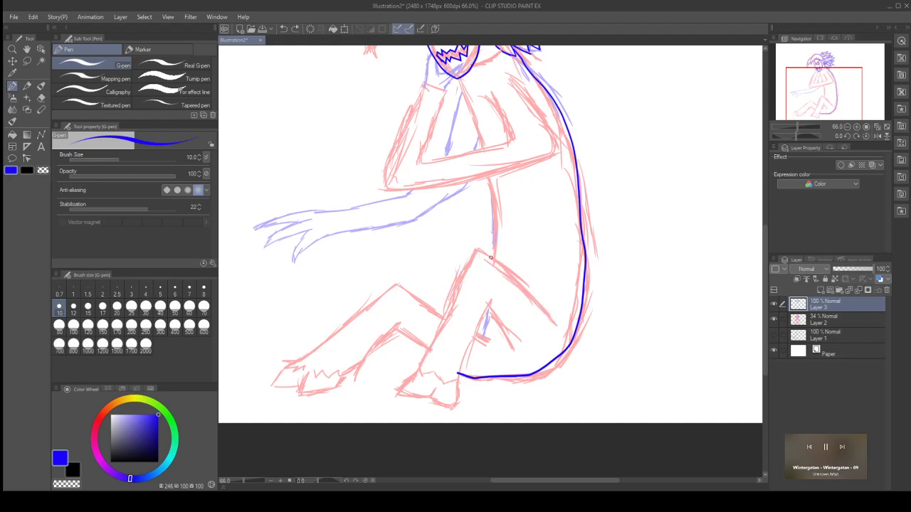
# Step: Ink the near thigh's upper line from the knee toward the hip and start the front toe of the near foot
pyautogui.moveTo(478, 244); pyautogui.dragTo(556, 323)
pyautogui.moveTo(478, 244)
pyautogui.mouseDown()
pyautogui.moveTo(396, 391)
pyautogui.moveTo(400, 412)
pyautogui.mouseUp()
pyautogui.hotkey('ctrl', 'z')
pyautogui.moveTo(438, 389)
pyautogui.mouseDown()
pyautogui.moveTo(414, 407)
pyautogui.moveTo(399, 409)
pyautogui.moveTo(395, 396)
pyautogui.moveTo(430, 357)
pyautogui.mouseUp()
pyautogui.hotkey('ctrl', 'z')
pyautogui.moveTo(477, 247); pyautogui.dragTo(438, 295)
pyautogui.hotkey('ctrl', 'z')
pyautogui.moveTo(477, 245)
pyautogui.mouseDown()
pyautogui.moveTo(402, 385)
pyautogui.moveTo(400, 401)
pyautogui.moveTo(437, 391)
pyautogui.mouseUp()
pyautogui.hotkey('ctrl', 'z')
pyautogui.moveTo(431, 399)
pyautogui.mouseDown()
pyautogui.moveTo(447, 412)
pyautogui.moveTo(460, 407)
pyautogui.mouseUp()
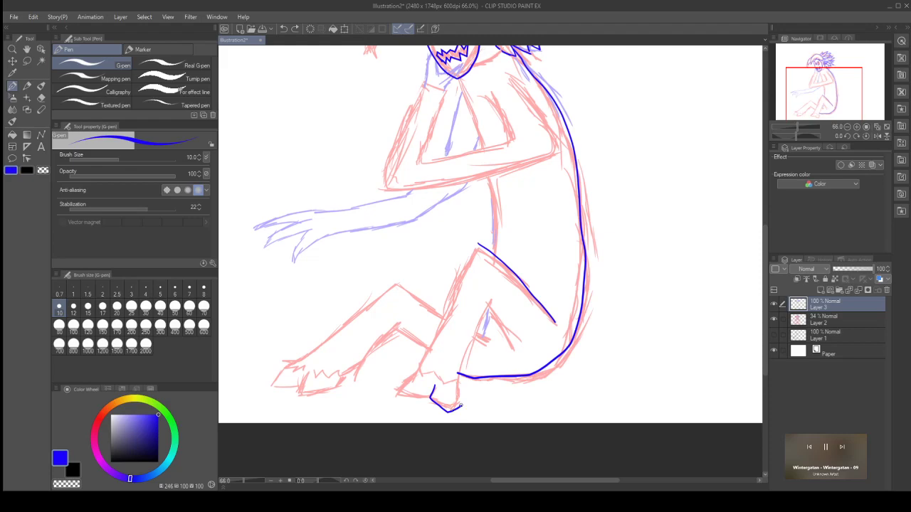
pyautogui.moveTo(478, 245)
pyautogui.mouseDown()
pyautogui.moveTo(449, 299)
pyautogui.moveTo(430, 366)
pyautogui.mouseUp()
pyautogui.hotkey('ctrl', 'z')
pyautogui.moveTo(478, 245)
pyautogui.mouseDown()
pyautogui.moveTo(395, 397)
pyautogui.moveTo(423, 401)
pyautogui.moveTo(391, 399)
pyautogui.mouseUp()
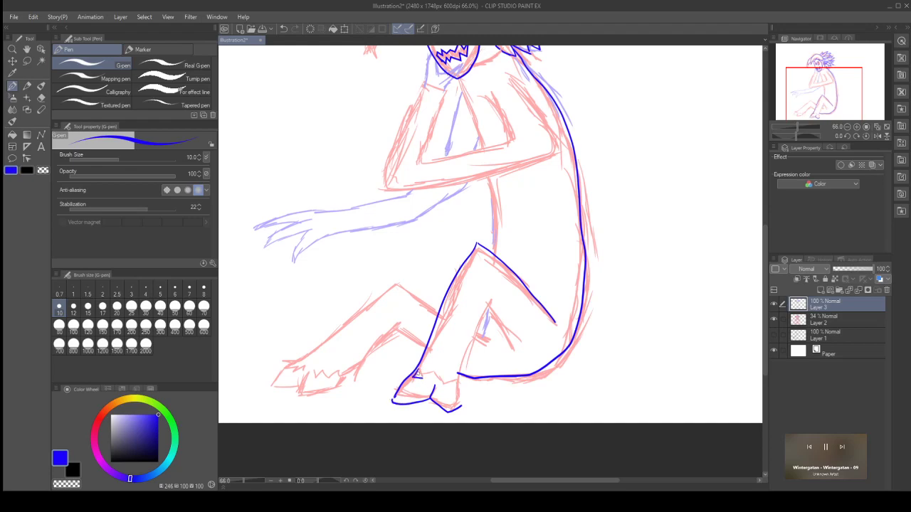
pyautogui.hotkey('ctrl', 'z')
pyautogui.hotkey('ctrl', 'z')
pyautogui.moveTo(418, 368)
pyautogui.mouseDown()
pyautogui.moveTo(400, 392)
pyautogui.moveTo(412, 380)
pyautogui.moveTo(403, 396)
pyautogui.moveTo(409, 408)
pyautogui.moveTo(462, 403)
pyautogui.moveTo(459, 384)
pyautogui.moveTo(411, 405)
pyautogui.mouseUp()
pyautogui.hotkey('ctrl', 'z')
pyautogui.hotkey('ctrl', 'z')
pyautogui.hotkey('ctrl', 'z')
pyautogui.hotkey('ctrl', 'z')
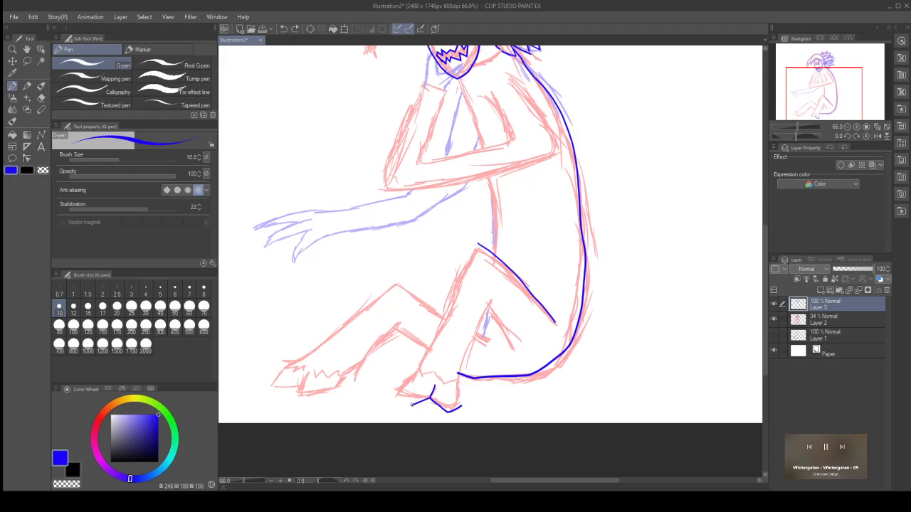
pyautogui.hotkey('ctrl', 'z')
pyautogui.moveTo(429, 397); pyautogui.dragTo(406, 403)
pyautogui.hotkey('ctrl', 'z')
pyautogui.moveTo(429, 391)
pyautogui.mouseDown()
pyautogui.moveTo(406, 403)
pyautogui.moveTo(405, 380)
pyautogui.moveTo(412, 397)
pyautogui.moveTo(407, 386)
pyautogui.moveTo(419, 368)
pyautogui.moveTo(419, 400)
pyautogui.moveTo(402, 401)
pyautogui.moveTo(428, 362)
pyautogui.moveTo(420, 364)
pyautogui.mouseUp()
pyautogui.hotkey('ctrl', 'z')
pyautogui.hotkey('ctrl', 'z')
pyautogui.hotkey('ctrl', 'z')
pyautogui.hotkey('ctrl', 'z')
pyautogui.hotkey('ctrl', 'z')
pyautogui.hotkey('ctrl', 'z')
pyautogui.moveTo(411, 404)
pyautogui.mouseDown()
pyautogui.moveTo(394, 402)
pyautogui.moveTo(401, 382)
pyautogui.moveTo(418, 400)
pyautogui.moveTo(408, 399)
pyautogui.mouseUp()
pyautogui.hotkey('ctrl', 'z')
pyautogui.hotkey('ctrl', 'z')
pyautogui.hotkey('ctrl', 'z')
# Step: Ink the near foot with its zigzag ankle edge, connecting it to the knee with the shin and the peaked inner leg line
pyautogui.moveTo(432, 395); pyautogui.dragTo(409, 403)
pyautogui.moveTo(410, 403)
pyautogui.mouseDown()
pyautogui.moveTo(402, 391)
pyautogui.moveTo(420, 368)
pyautogui.moveTo(425, 378)
pyautogui.moveTo(457, 377)
pyautogui.moveTo(463, 401)
pyautogui.mouseUp()
pyautogui.moveTo(418, 368); pyautogui.dragTo(448, 325)
pyautogui.hotkey('ctrl', 'z')
pyautogui.moveTo(418, 368)
pyautogui.mouseDown()
pyautogui.moveTo(477, 245)
pyautogui.moveTo(436, 313)
pyautogui.moveTo(418, 363)
pyautogui.moveTo(477, 244)
pyautogui.mouseUp()
pyautogui.hotkey('ctrl', 'z')
pyautogui.hotkey('ctrl', 'z')
pyautogui.moveTo(459, 377)
pyautogui.mouseDown()
pyautogui.moveTo(492, 301)
pyautogui.moveTo(524, 347)
pyautogui.mouseUp()
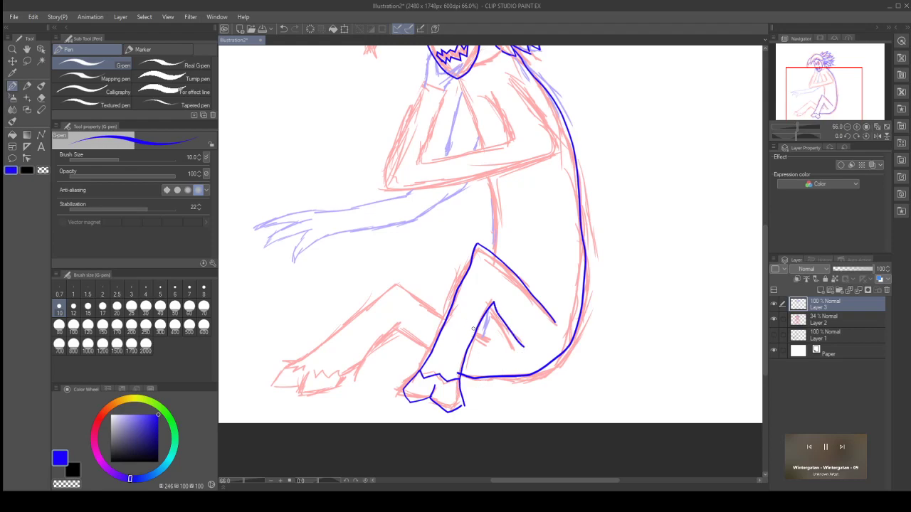
# Step: Ink the far leg's thigh and shin around its bent knee, with a jagged ankle edge, plus a short line behind the near shin
pyautogui.moveTo(474, 334); pyautogui.dragTo(503, 342)
pyautogui.moveTo(447, 319)
pyautogui.mouseDown()
pyautogui.moveTo(376, 285)
pyautogui.moveTo(285, 345)
pyautogui.mouseUp()
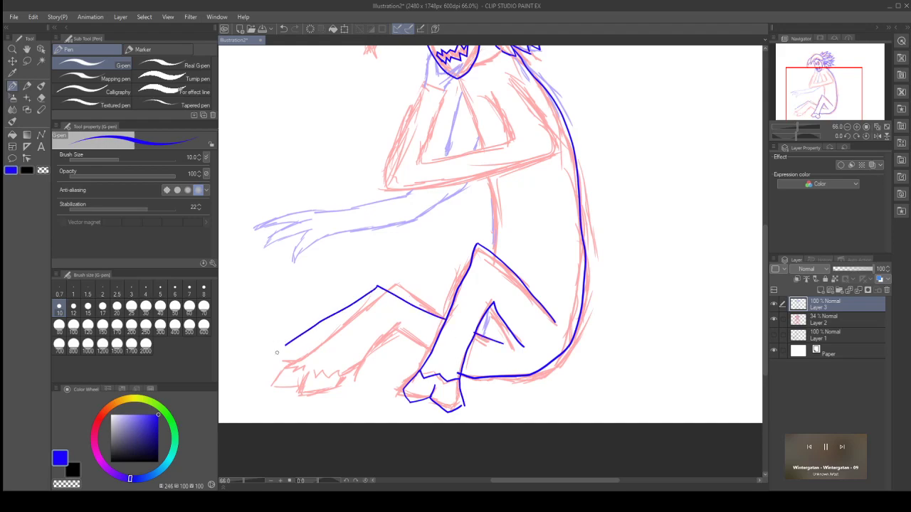
pyautogui.hotkey('ctrl', 'z')
pyautogui.moveTo(399, 285); pyautogui.dragTo(444, 316)
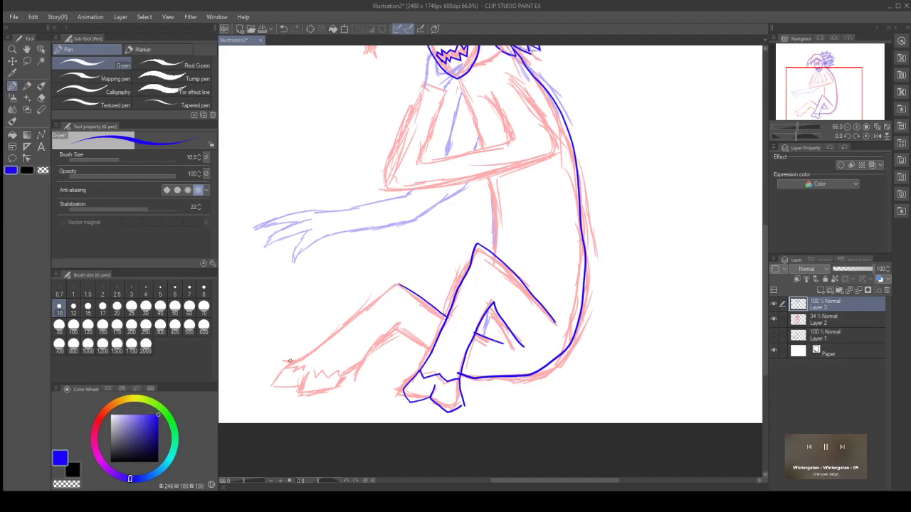
pyautogui.moveTo(285, 366); pyautogui.dragTo(399, 286)
pyautogui.moveTo(345, 377); pyautogui.dragTo(408, 342)
pyautogui.hotkey('ctrl', 'z')
pyautogui.moveTo(395, 331)
pyautogui.mouseDown()
pyautogui.moveTo(339, 376)
pyautogui.moveTo(336, 367)
pyautogui.moveTo(325, 379)
pyautogui.moveTo(309, 368)
pyautogui.moveTo(279, 369)
pyautogui.moveTo(291, 362)
pyautogui.mouseUp()
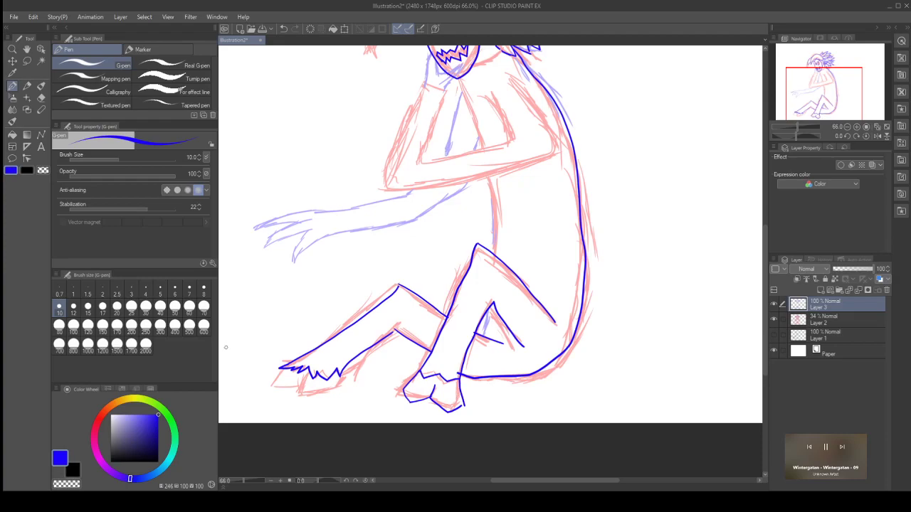
# Step: Ink the toes and sole of the far foot below its jagged ankle edge
pyautogui.moveTo(283, 368)
pyautogui.mouseDown()
pyautogui.moveTo(269, 388)
pyautogui.moveTo(302, 388)
pyautogui.mouseUp()
pyautogui.moveTo(294, 391)
pyautogui.mouseDown()
pyautogui.moveTo(339, 387)
pyautogui.moveTo(343, 376)
pyautogui.moveTo(294, 395)
pyautogui.moveTo(308, 373)
pyautogui.mouseUp()
pyautogui.hotkey('ctrl', 'z')
pyautogui.hotkey('ctrl', 'z')
pyautogui.hotkey('ctrl', 'z')
pyautogui.moveTo(311, 364)
pyautogui.mouseDown()
pyautogui.moveTo(298, 384)
pyautogui.moveTo(320, 395)
pyautogui.moveTo(337, 388)
pyautogui.moveTo(340, 373)
pyautogui.mouseUp()
pyautogui.hotkey('ctrl', 'z')
# Step: Ink the bent near arm, with both upper arm lines from the shoulder to the elbow and both edges of the forearm
pyautogui.moveTo(764, 260); pyautogui.dragTo(740, 214)
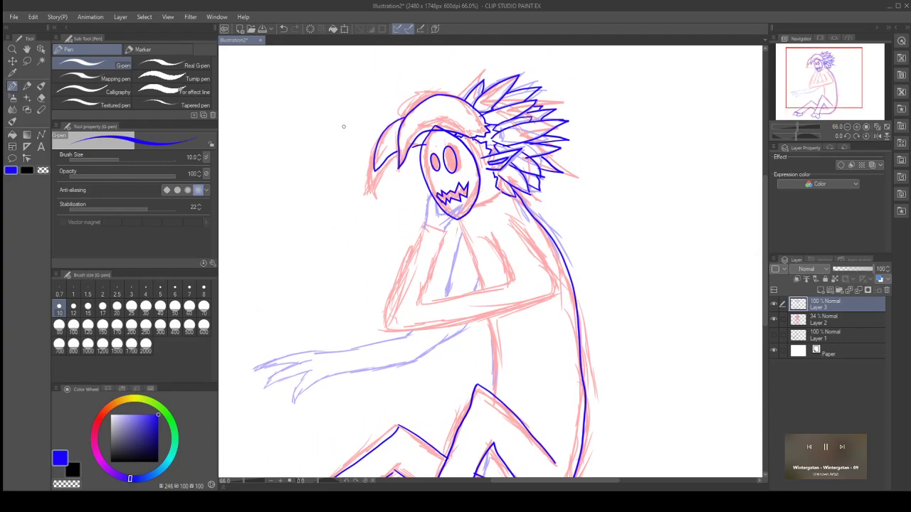
pyautogui.moveTo(490, 235); pyautogui.dragTo(521, 273)
pyautogui.moveTo(423, 301); pyautogui.dragTo(523, 280)
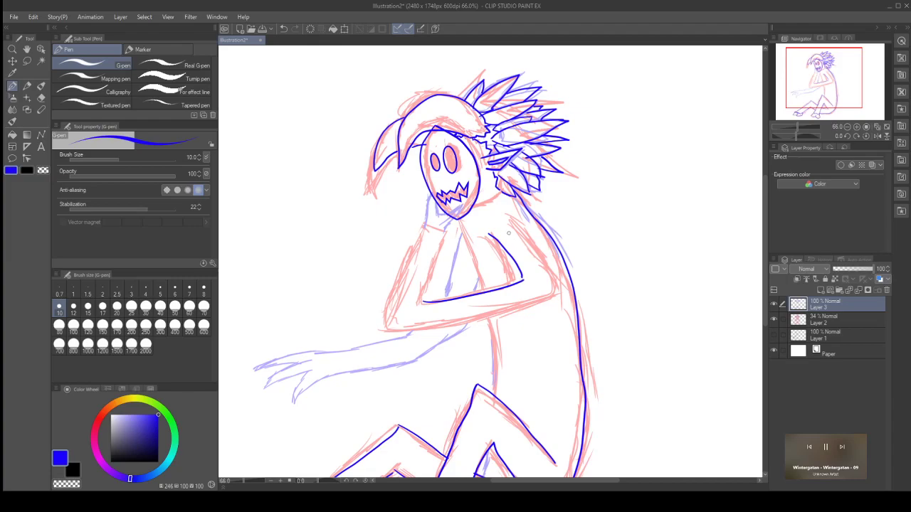
pyautogui.moveTo(506, 215)
pyautogui.mouseDown()
pyautogui.moveTo(550, 267)
pyautogui.moveTo(553, 289)
pyautogui.mouseUp()
pyautogui.moveTo(381, 327)
pyautogui.mouseDown()
pyautogui.moveTo(506, 316)
pyautogui.moveTo(556, 294)
pyautogui.mouseUp()
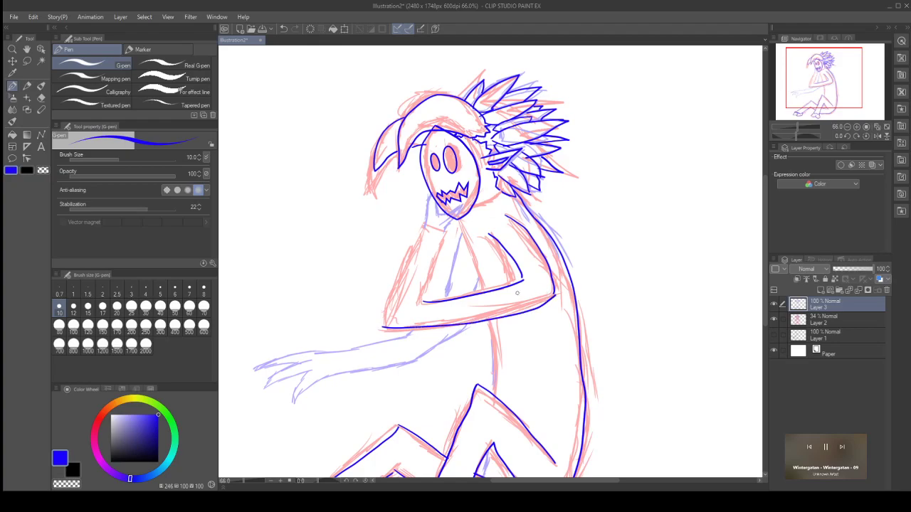
# Step: Ink the raised forearm up to the chin, the hand beneath the jaw, and the far arm line behind it
pyautogui.moveTo(422, 226)
pyautogui.mouseDown()
pyautogui.moveTo(385, 320)
pyautogui.moveTo(430, 218)
pyautogui.moveTo(429, 198)
pyautogui.moveTo(416, 243)
pyautogui.moveTo(392, 275)
pyautogui.moveTo(381, 328)
pyautogui.mouseUp()
pyautogui.hotkey('ctrl', 'z')
pyautogui.hotkey('ctrl', 'z')
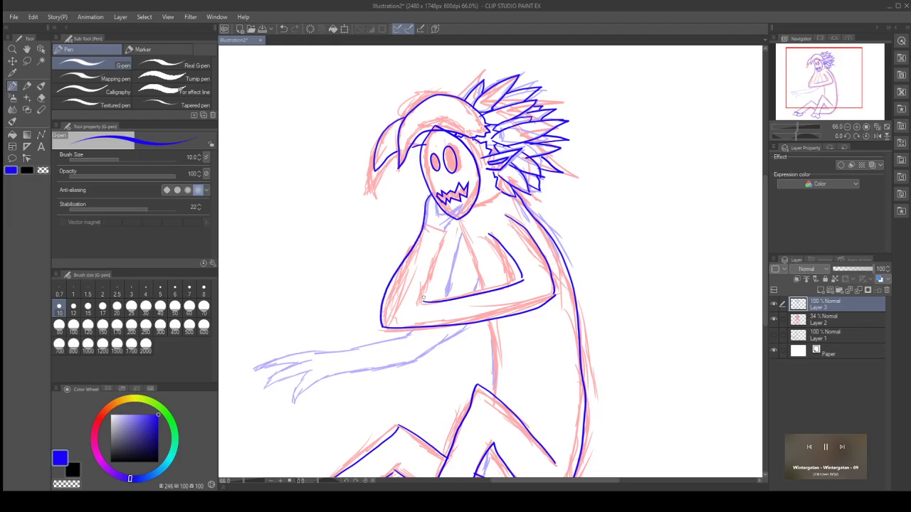
pyautogui.moveTo(423, 302); pyautogui.dragTo(446, 237)
pyautogui.hotkey('ctrl', 'z')
pyautogui.moveTo(462, 208)
pyautogui.mouseDown()
pyautogui.moveTo(422, 278)
pyautogui.moveTo(420, 305)
pyautogui.moveTo(423, 283)
pyautogui.moveTo(438, 294)
pyautogui.moveTo(422, 301)
pyautogui.moveTo(433, 250)
pyautogui.moveTo(462, 211)
pyautogui.moveTo(433, 200)
pyautogui.mouseUp()
pyautogui.hotkey('ctrl', 'z')
pyautogui.moveTo(461, 229); pyautogui.dragTo(448, 295)
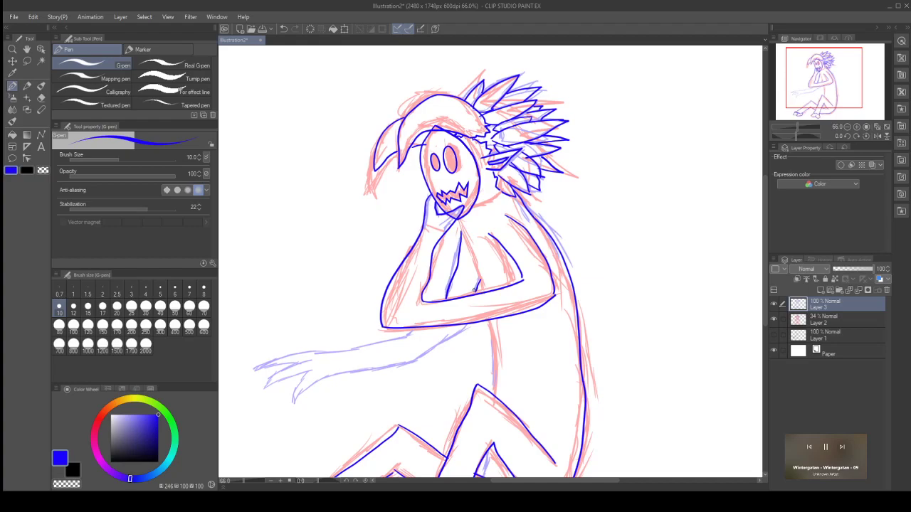
# Step: Ink the outstretched far arm with its clawed fingers, reaching forward from beneath the folded forearm
pyautogui.moveTo(411, 331)
pyautogui.mouseDown()
pyautogui.moveTo(256, 371)
pyautogui.moveTo(312, 361)
pyautogui.moveTo(269, 380)
pyautogui.moveTo(324, 369)
pyautogui.moveTo(287, 387)
pyautogui.moveTo(352, 371)
pyautogui.mouseUp()
pyautogui.hotkey('ctrl', 'z')
pyautogui.moveTo(294, 372)
pyautogui.mouseDown()
pyautogui.moveTo(314, 370)
pyautogui.moveTo(294, 402)
pyautogui.moveTo(338, 375)
pyautogui.moveTo(420, 358)
pyautogui.moveTo(467, 325)
pyautogui.mouseUp()
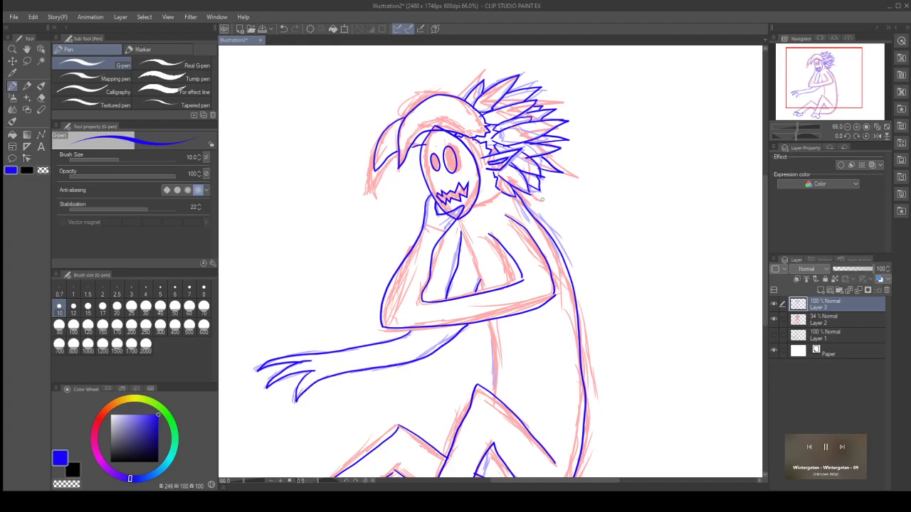
# Step: Ink the curved chest line from the chin down to the folded forearm
pyautogui.moveTo(457, 219); pyautogui.dragTo(472, 256)
pyautogui.hotkey('ctrl', 'z')
pyautogui.moveTo(455, 219); pyautogui.dragTo(486, 277)
pyautogui.hotkey('ctrl', 'z')
pyautogui.moveTo(457, 222); pyautogui.dragTo(484, 290)
pyautogui.moveTo(491, 328)
pyautogui.mouseDown()
pyautogui.moveTo(498, 364)
pyautogui.moveTo(491, 396)
pyautogui.mouseUp()
pyautogui.hotkey('ctrl', 'z')
pyautogui.moveTo(487, 320); pyautogui.dragTo(485, 389)
pyautogui.moveTo(468, 414); pyautogui.dragTo(441, 454)
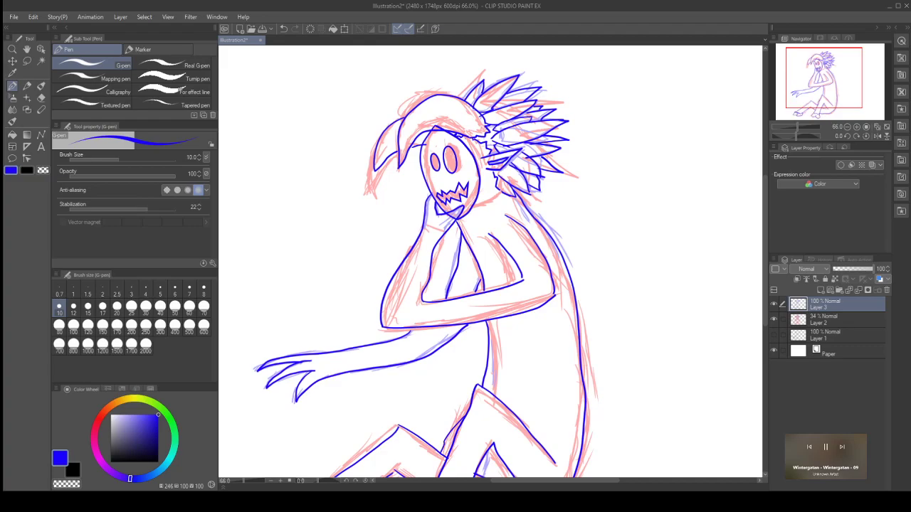
pyautogui.scroll(-2, 581, 364)
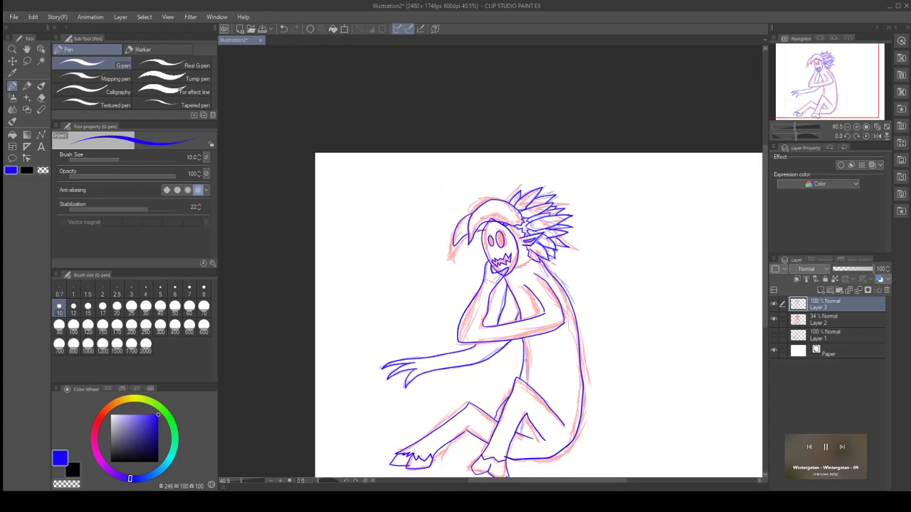
pyautogui.scroll(3, 467, 412)
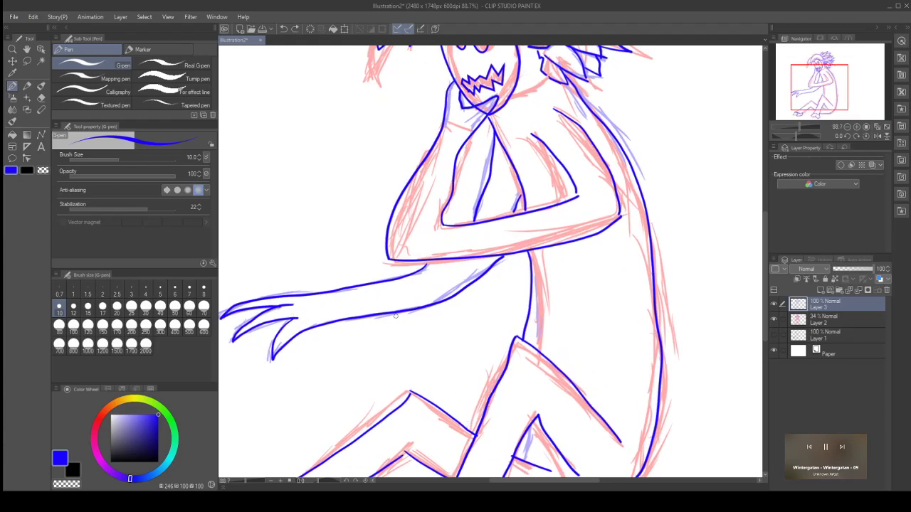
pyautogui.moveTo(494, 385); pyautogui.dragTo(464, 428)
pyautogui.scroll(-2, 619, 239)
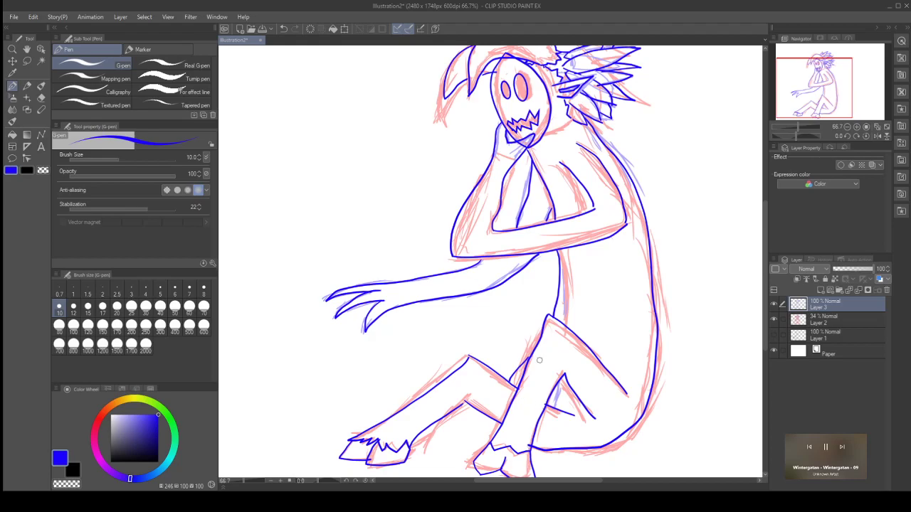
pyautogui.moveTo(559, 410); pyautogui.dragTo(573, 427)
pyautogui.moveTo(549, 407); pyautogui.dragTo(574, 415)
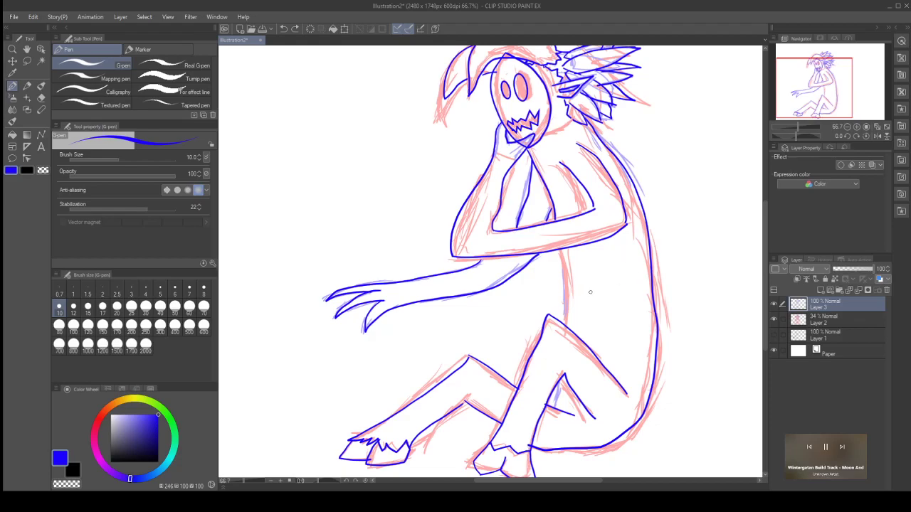
# Step: Ink the belly line from beneath the folded forearm to the near knee and touch up the inner leg line
pyautogui.moveTo(558, 248); pyautogui.dragTo(566, 322)
pyautogui.moveTo(560, 381); pyautogui.dragTo(545, 411)
# Step: Hide the Layer 2 sketch and check the whole figure as clean line art
pyautogui.moveTo(765, 266); pyautogui.dragTo(759, 245)
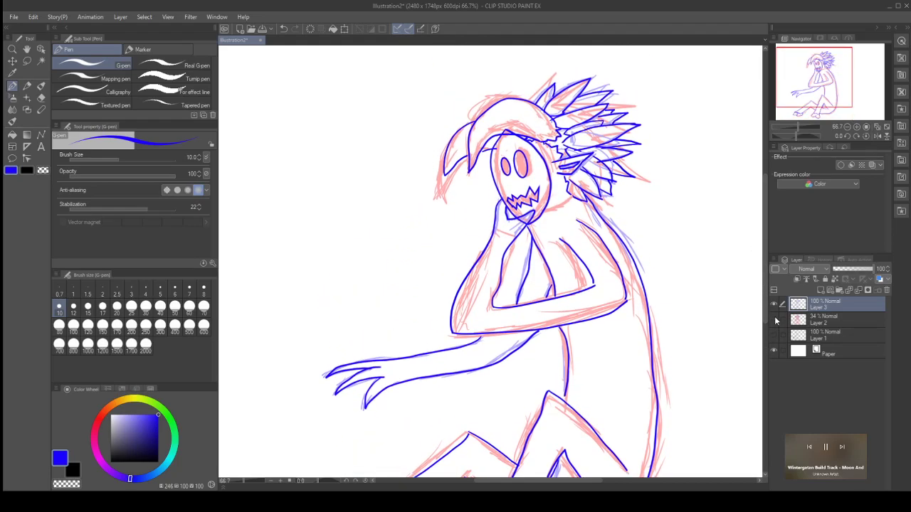
pyautogui.click(774, 319)
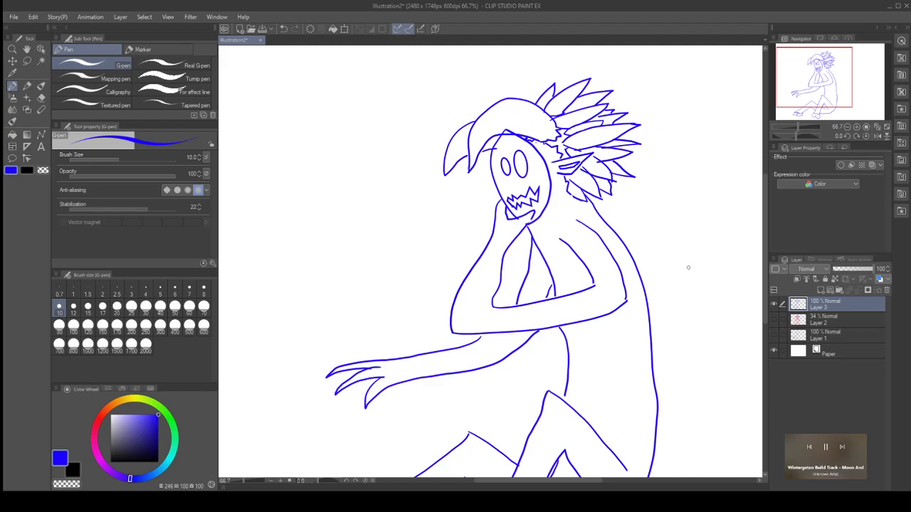
pyautogui.scroll(-2, 690, 267)
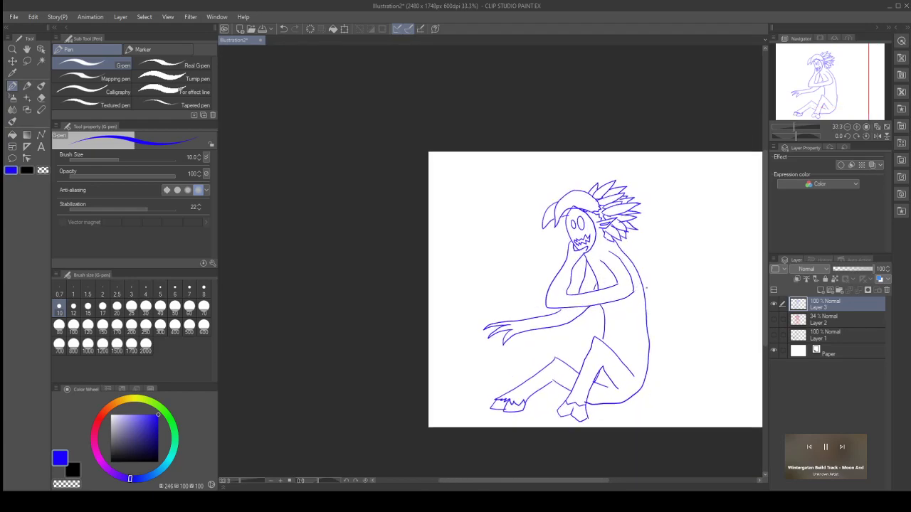
pyautogui.scroll(1, 654, 294)
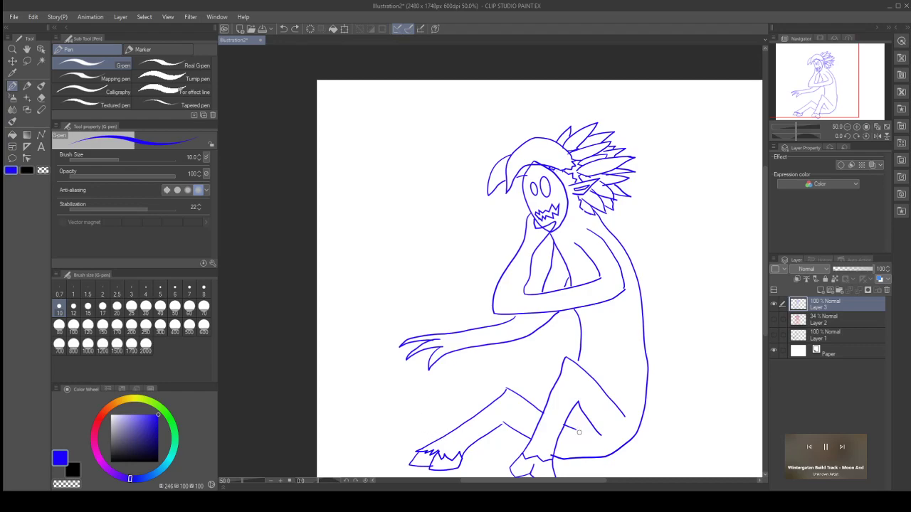
# Step: Clean up the gap behind the near shin by removing the short crossing line and shortening the inner thigh line
pyautogui.hotkey('ctrl', 'z')
pyautogui.moveTo(617, 407); pyautogui.dragTo(625, 418)
pyautogui.hotkey('ctrl', 'z')
pyautogui.moveTo(567, 420); pyautogui.dragTo(590, 422)
pyautogui.hotkey('ctrl', 'z')
pyautogui.hotkey('ctrl', 'z')
pyautogui.hotkey('ctrl', 'z')
pyautogui.moveTo(566, 432); pyautogui.dragTo(562, 421)
pyautogui.scroll(-2, 754, 265)
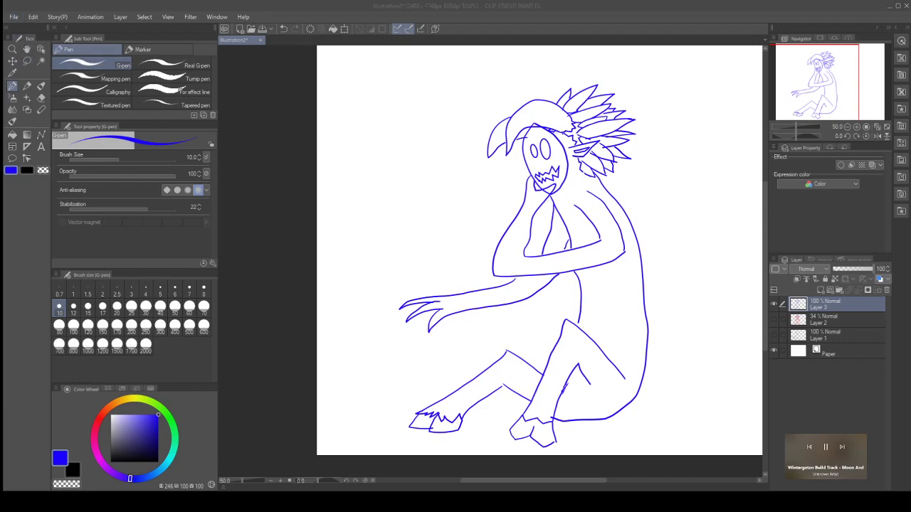
# Step: Create a new 2480 x 1748 px canvas at 600 dpi and set the drawing color to red
pyautogui.press('Return')
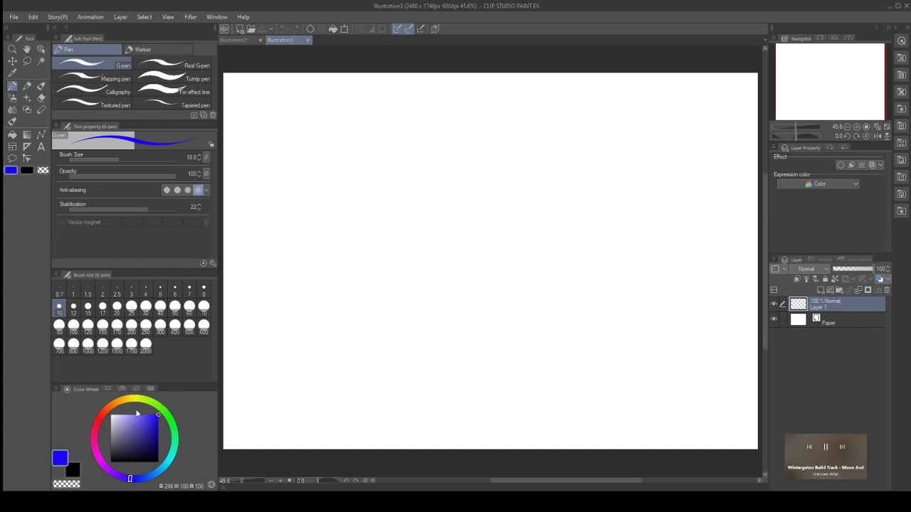
pyautogui.click(102, 416)
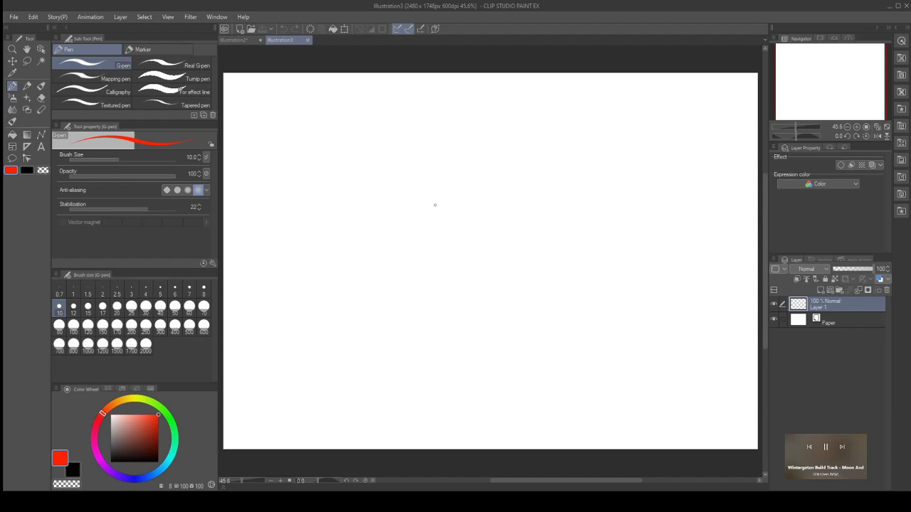
pyautogui.moveTo(437, 197)
pyautogui.mouseDown()
pyautogui.moveTo(429, 210)
pyautogui.moveTo(448, 237)
pyautogui.mouseUp()
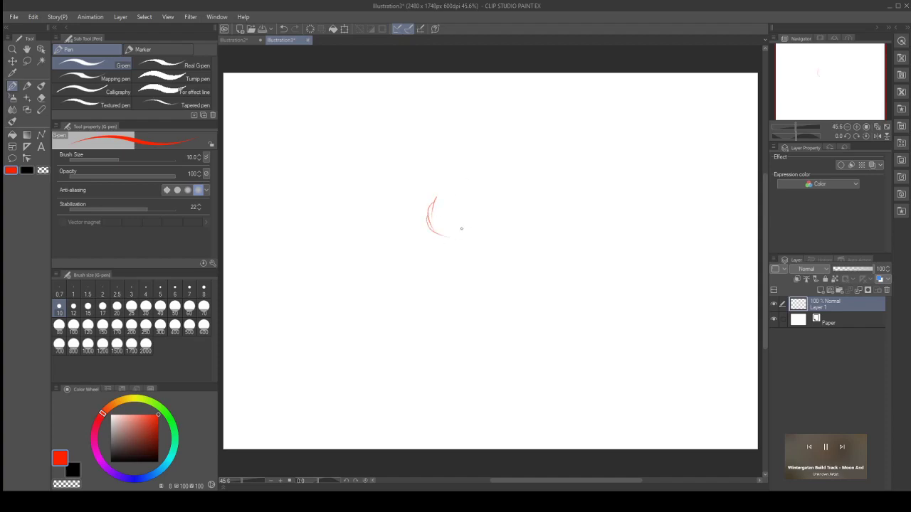
pyautogui.hotkey('ctrl', 'z')
pyautogui.hotkey('ctrl', 'z')
pyautogui.hotkey('ctrl', 'z')
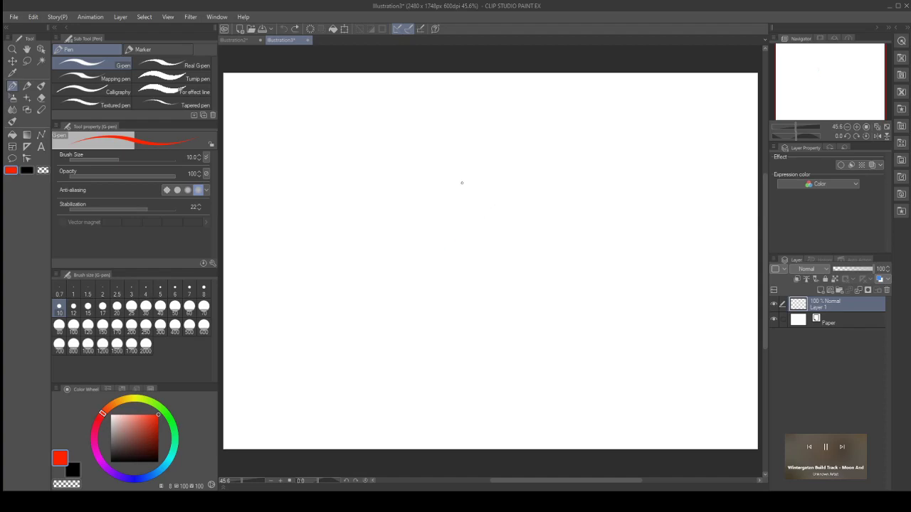
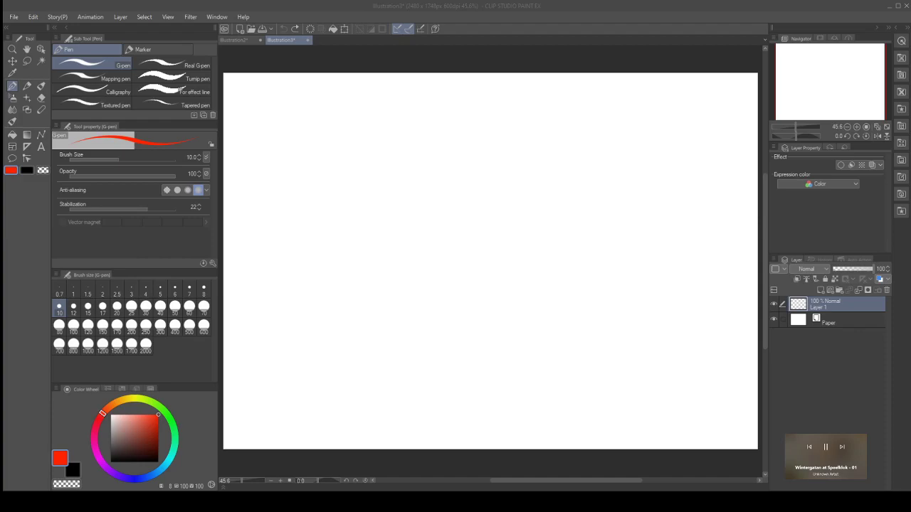
# Step: Sketch a dragon-like creature's downturned head in red, with neck lines rising into an arched back
pyautogui.moveTo(297, 242)
pyautogui.mouseDown()
pyautogui.moveTo(329, 271)
pyautogui.moveTo(312, 258)
pyautogui.moveTo(333, 269)
pyautogui.moveTo(339, 254)
pyautogui.moveTo(342, 268)
pyautogui.moveTo(333, 269)
pyautogui.moveTo(342, 272)
pyautogui.moveTo(341, 245)
pyautogui.moveTo(347, 269)
pyautogui.mouseUp()
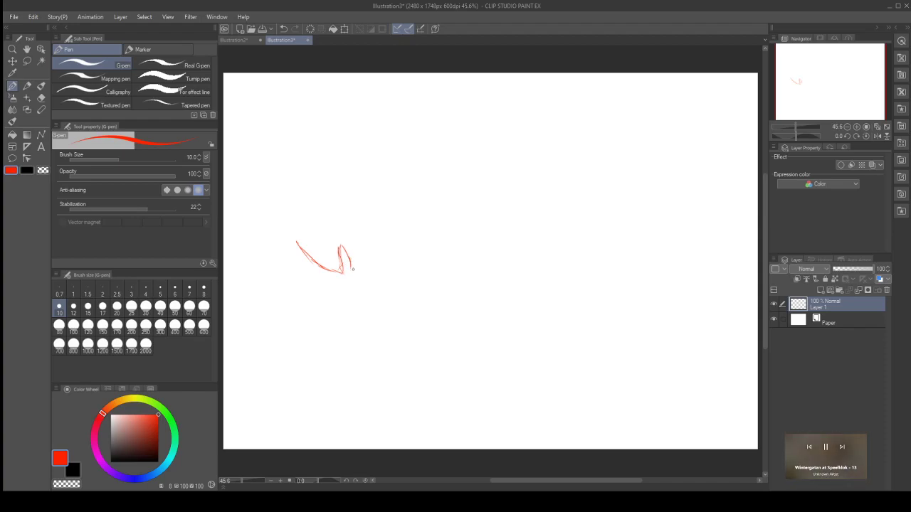
pyautogui.moveTo(352, 268)
pyautogui.mouseDown()
pyautogui.moveTo(360, 243)
pyautogui.moveTo(344, 235)
pyautogui.moveTo(350, 240)
pyautogui.mouseUp()
pyautogui.moveTo(342, 236)
pyautogui.mouseDown()
pyautogui.moveTo(290, 218)
pyautogui.moveTo(295, 184)
pyautogui.moveTo(316, 225)
pyautogui.moveTo(349, 187)
pyautogui.mouseUp()
pyautogui.moveTo(336, 228)
pyautogui.mouseDown()
pyautogui.moveTo(370, 200)
pyautogui.moveTo(338, 170)
pyautogui.moveTo(344, 158)
pyautogui.moveTo(388, 139)
pyautogui.moveTo(437, 137)
pyautogui.moveTo(463, 162)
pyautogui.mouseUp()
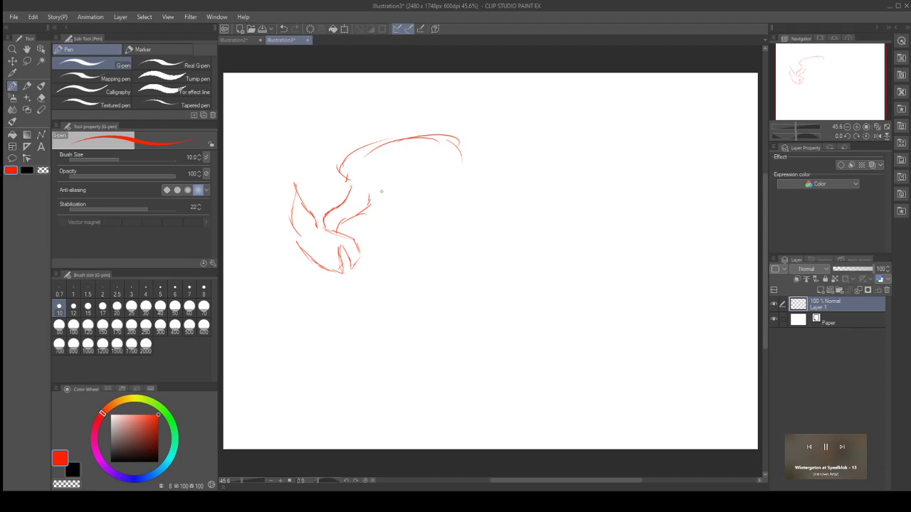
# Step: Refine the creature's pointed snout and mouth, and add pointed ears or horns at the back of its head
pyautogui.moveTo(302, 242)
pyautogui.mouseDown()
pyautogui.moveTo(338, 282)
pyautogui.moveTo(349, 275)
pyautogui.mouseUp()
pyautogui.moveTo(340, 251)
pyautogui.mouseDown()
pyautogui.moveTo(351, 274)
pyautogui.moveTo(351, 255)
pyautogui.mouseUp()
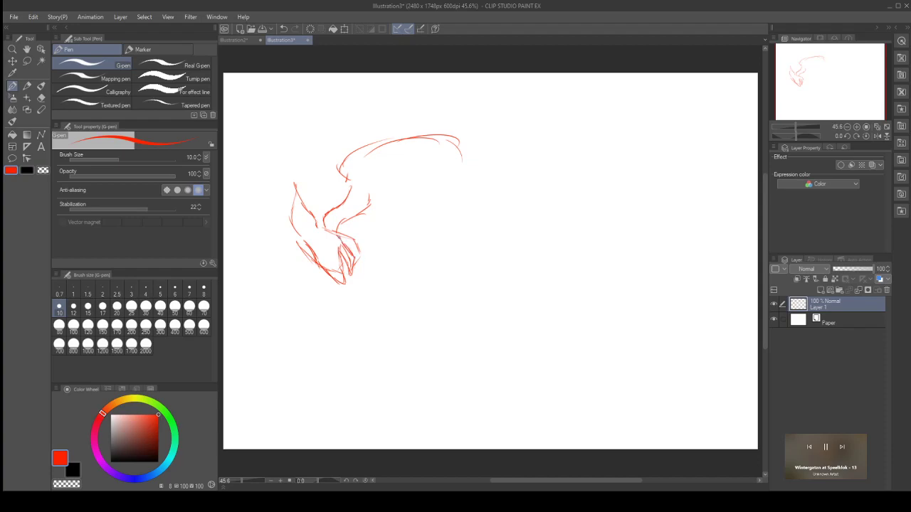
pyautogui.moveTo(315, 225)
pyautogui.mouseDown()
pyautogui.moveTo(343, 240)
pyautogui.moveTo(348, 283)
pyautogui.mouseUp()
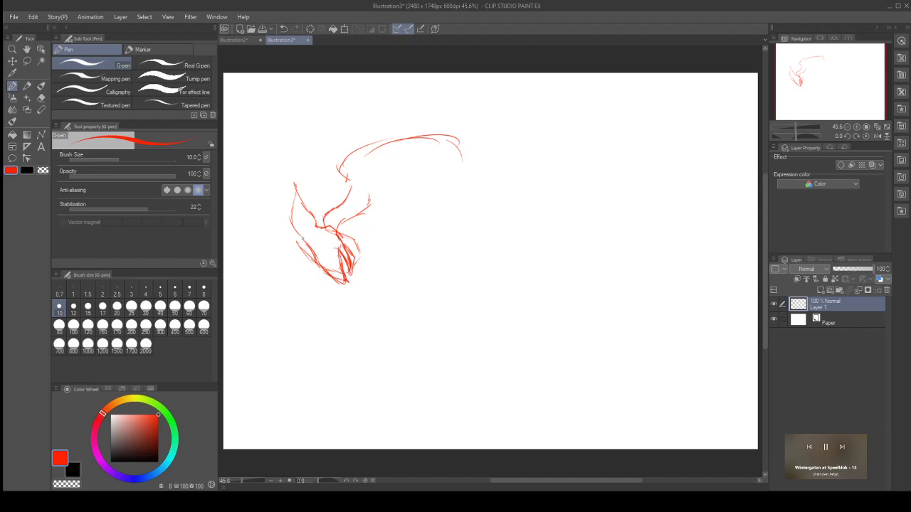
pyautogui.moveTo(313, 231); pyautogui.dragTo(308, 244)
pyautogui.moveTo(315, 237)
pyautogui.mouseDown()
pyautogui.moveTo(306, 182)
pyautogui.moveTo(318, 203)
pyautogui.moveTo(317, 240)
pyautogui.moveTo(290, 238)
pyautogui.moveTo(286, 208)
pyautogui.moveTo(309, 240)
pyautogui.mouseUp()
# Step: Strengthen the neck arch and sketch a long swept-back wing from the shoulder with a pointed, jagged tip
pyautogui.moveTo(349, 191)
pyautogui.mouseDown()
pyautogui.moveTo(344, 178)
pyautogui.moveTo(387, 139)
pyautogui.moveTo(444, 133)
pyautogui.mouseUp()
pyautogui.moveTo(385, 150)
pyautogui.mouseDown()
pyautogui.moveTo(444, 133)
pyautogui.moveTo(461, 145)
pyautogui.moveTo(409, 136)
pyautogui.moveTo(433, 151)
pyautogui.moveTo(381, 101)
pyautogui.moveTo(605, 124)
pyautogui.moveTo(642, 160)
pyautogui.mouseUp()
pyautogui.moveTo(592, 117); pyautogui.dragTo(685, 178)
pyautogui.moveTo(637, 154); pyautogui.dragTo(662, 192)
pyautogui.moveTo(431, 132)
pyautogui.mouseDown()
pyautogui.moveTo(575, 145)
pyautogui.moveTo(629, 161)
pyautogui.mouseUp()
pyautogui.moveTo(577, 141)
pyautogui.mouseDown()
pyautogui.moveTo(639, 173)
pyautogui.moveTo(643, 188)
pyautogui.moveTo(654, 174)
pyautogui.mouseUp()
# Step: Sketch the body outline, curving the back around into a forked tail and closing it with a belly line from the neck
pyautogui.moveTo(455, 140)
pyautogui.mouseDown()
pyautogui.moveTo(511, 169)
pyautogui.moveTo(538, 205)
pyautogui.mouseUp()
pyautogui.moveTo(528, 168)
pyautogui.mouseDown()
pyautogui.moveTo(559, 228)
pyautogui.moveTo(538, 275)
pyautogui.mouseUp()
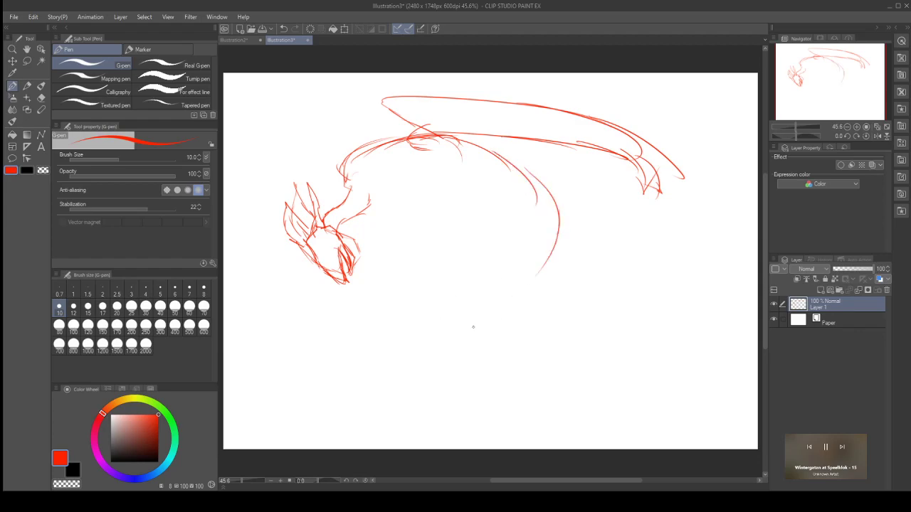
pyautogui.moveTo(427, 333)
pyautogui.mouseDown()
pyautogui.moveTo(494, 307)
pyautogui.moveTo(538, 278)
pyautogui.moveTo(539, 264)
pyautogui.moveTo(492, 306)
pyautogui.moveTo(496, 292)
pyautogui.moveTo(392, 306)
pyautogui.moveTo(403, 318)
pyautogui.moveTo(370, 344)
pyautogui.moveTo(419, 329)
pyautogui.moveTo(404, 344)
pyautogui.moveTo(416, 342)
pyautogui.moveTo(484, 318)
pyautogui.moveTo(519, 284)
pyautogui.mouseUp()
pyautogui.moveTo(481, 243); pyautogui.dragTo(498, 241)
pyautogui.moveTo(500, 234)
pyautogui.mouseDown()
pyautogui.moveTo(524, 264)
pyautogui.moveTo(499, 286)
pyautogui.moveTo(520, 258)
pyautogui.mouseUp()
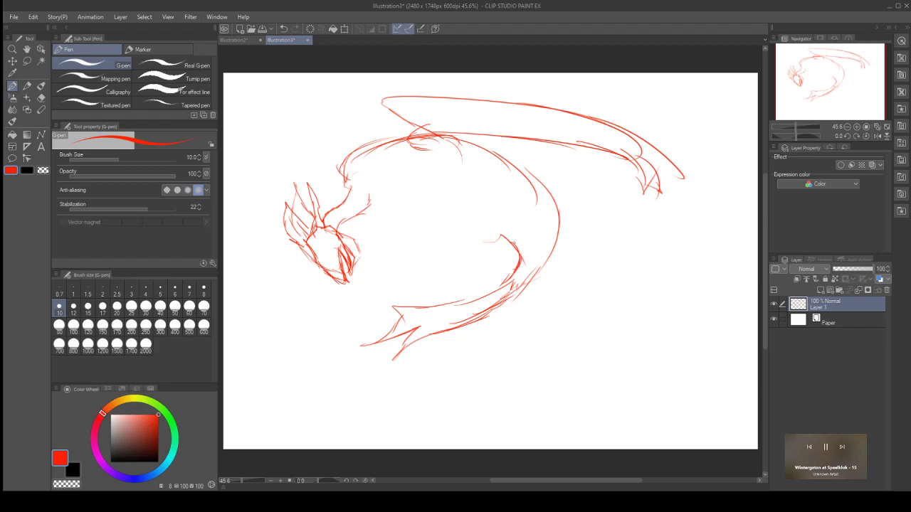
pyautogui.moveTo(475, 223)
pyautogui.mouseDown()
pyautogui.moveTo(515, 241)
pyautogui.moveTo(502, 223)
pyautogui.mouseUp()
pyautogui.moveTo(370, 204)
pyautogui.mouseDown()
pyautogui.moveTo(383, 226)
pyautogui.moveTo(490, 222)
pyautogui.mouseUp()
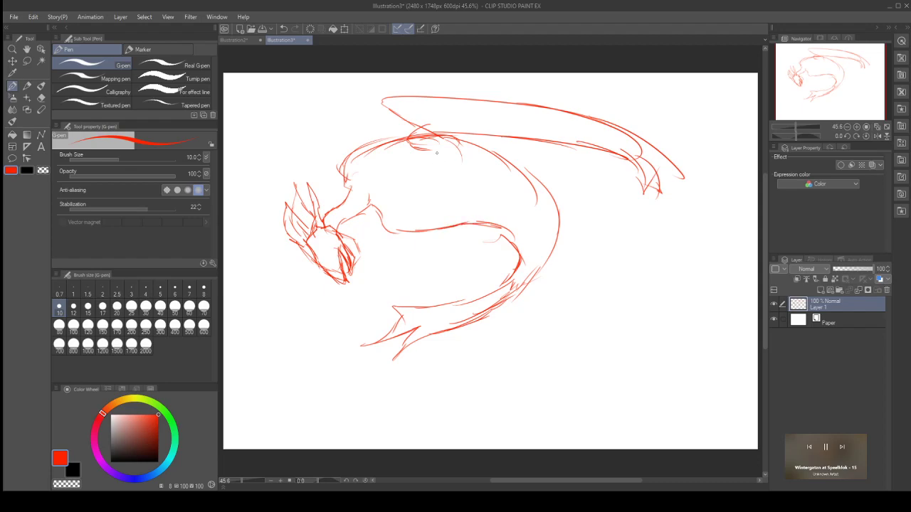
# Step: Add a lower layer of feather contours beneath the wing and a short flank line along the body
pyautogui.moveTo(432, 123)
pyautogui.mouseDown()
pyautogui.moveTo(540, 146)
pyautogui.moveTo(563, 133)
pyautogui.moveTo(635, 203)
pyautogui.mouseUp()
pyautogui.moveTo(559, 161); pyautogui.dragTo(634, 202)
pyautogui.moveTo(557, 160)
pyautogui.mouseDown()
pyautogui.moveTo(517, 151)
pyautogui.moveTo(423, 152)
pyautogui.moveTo(456, 163)
pyautogui.mouseUp()
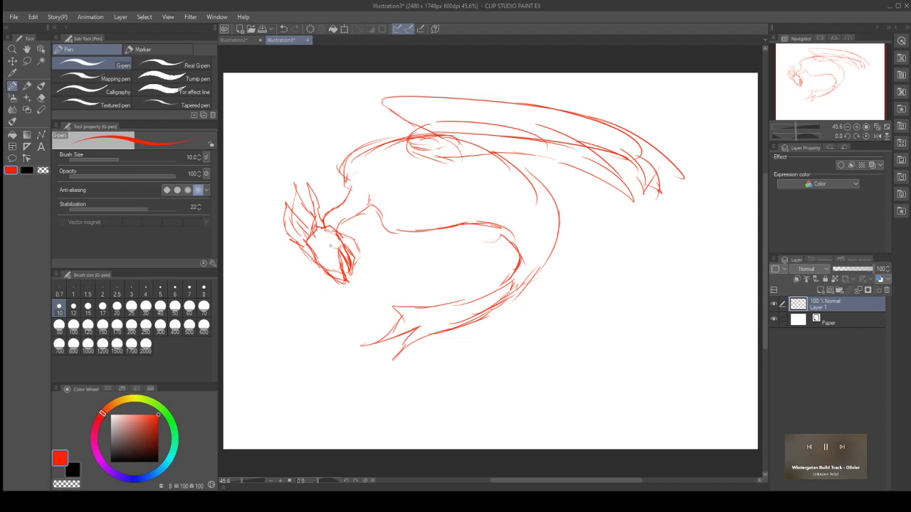
pyautogui.moveTo(401, 195); pyautogui.dragTo(458, 190)
# Step: Darken the wing's middle contour and sketch overlapping pointed feathers at its tip
pyautogui.moveTo(420, 139)
pyautogui.mouseDown()
pyautogui.moveTo(408, 155)
pyautogui.moveTo(407, 144)
pyautogui.moveTo(432, 128)
pyautogui.moveTo(413, 136)
pyautogui.moveTo(410, 150)
pyautogui.moveTo(430, 163)
pyautogui.moveTo(524, 151)
pyautogui.moveTo(570, 157)
pyautogui.moveTo(603, 168)
pyautogui.moveTo(632, 198)
pyautogui.moveTo(575, 143)
pyautogui.moveTo(618, 155)
pyautogui.moveTo(663, 185)
pyautogui.mouseUp()
pyautogui.moveTo(662, 153); pyautogui.dragTo(669, 179)
pyautogui.moveTo(633, 139); pyautogui.dragTo(673, 169)
pyautogui.moveTo(643, 145); pyautogui.dragTo(681, 201)
pyautogui.moveTo(640, 169)
pyautogui.mouseDown()
pyautogui.moveTo(656, 180)
pyautogui.moveTo(640, 169)
pyautogui.mouseUp()
# Step: Reinforce the wing's upper contours and thicken its pointed shoulder joint with repeated strokes
pyautogui.moveTo(423, 131)
pyautogui.mouseDown()
pyautogui.moveTo(361, 89)
pyautogui.moveTo(488, 99)
pyautogui.mouseUp()
pyautogui.moveTo(430, 95); pyautogui.dragTo(537, 107)
pyautogui.moveTo(475, 98); pyautogui.dragTo(578, 111)
pyautogui.moveTo(512, 99); pyautogui.dragTo(588, 114)
pyautogui.moveTo(421, 130)
pyautogui.mouseDown()
pyautogui.moveTo(384, 117)
pyautogui.moveTo(375, 102)
pyautogui.moveTo(403, 120)
pyautogui.moveTo(531, 117)
pyautogui.moveTo(604, 158)
pyautogui.mouseUp()
pyautogui.moveTo(392, 122); pyautogui.dragTo(413, 136)
pyautogui.moveTo(396, 129); pyautogui.dragTo(388, 106)
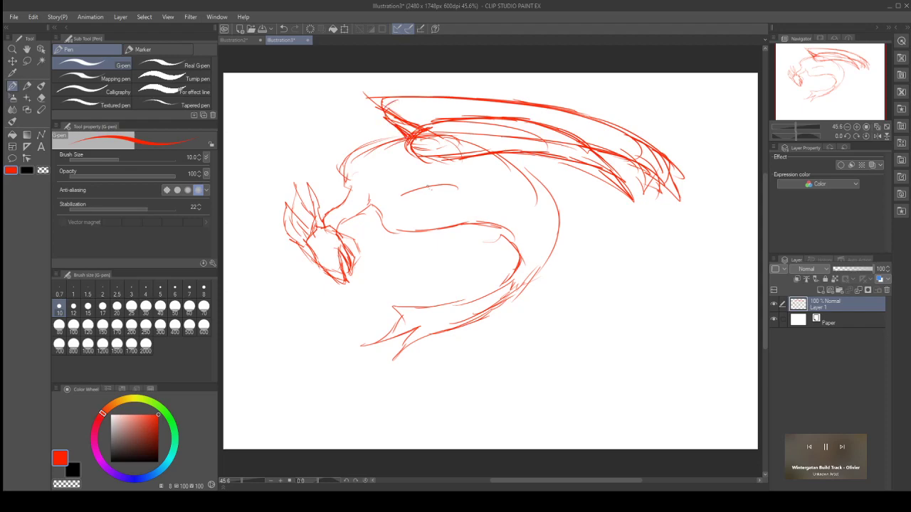
# Step: Extend the flank line toward the tail and add another row of feather tips along the wing's lower edge
pyautogui.moveTo(403, 192)
pyautogui.mouseDown()
pyautogui.moveTo(488, 187)
pyautogui.moveTo(524, 202)
pyautogui.mouseUp()
pyautogui.moveTo(457, 225); pyautogui.dragTo(490, 221)
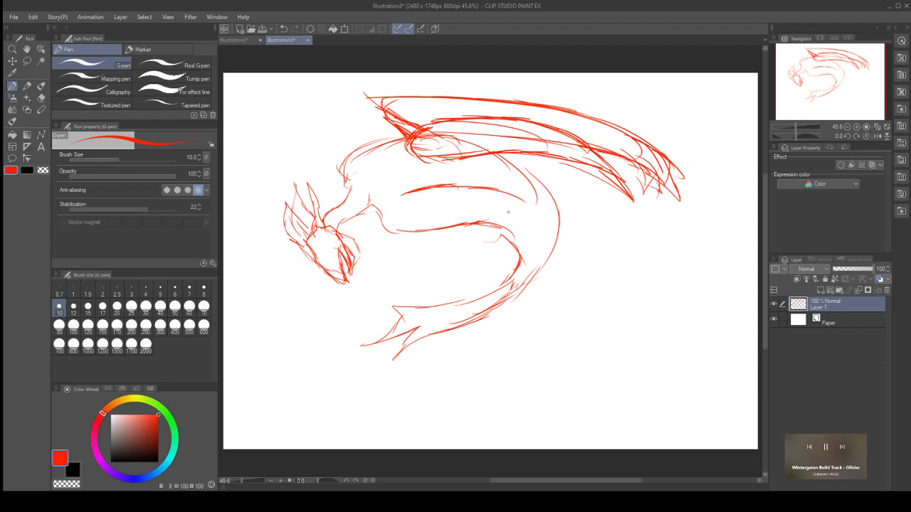
pyautogui.moveTo(551, 196)
pyautogui.mouseDown()
pyautogui.moveTo(502, 155)
pyautogui.moveTo(491, 160)
pyautogui.moveTo(581, 174)
pyautogui.moveTo(623, 215)
pyautogui.moveTo(642, 189)
pyautogui.moveTo(637, 175)
pyautogui.mouseUp()
pyautogui.moveTo(585, 149); pyautogui.dragTo(636, 215)
pyautogui.moveTo(590, 186)
pyautogui.mouseDown()
pyautogui.moveTo(603, 196)
pyautogui.moveTo(551, 223)
pyautogui.mouseUp()
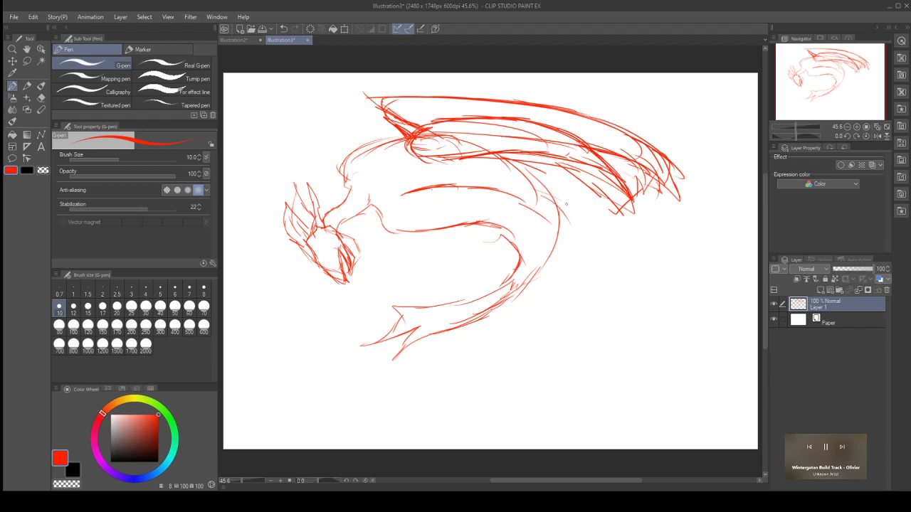
# Step: Sketch the creature's thick tail with two long contours trailing from below the wing and the hip, closed at the end
pyautogui.moveTo(520, 168)
pyautogui.mouseDown()
pyautogui.moveTo(597, 212)
pyautogui.moveTo(619, 269)
pyautogui.mouseUp()
pyautogui.moveTo(538, 278)
pyautogui.mouseDown()
pyautogui.moveTo(573, 317)
pyautogui.moveTo(624, 337)
pyautogui.mouseUp()
pyautogui.moveTo(615, 271); pyautogui.dragTo(678, 325)
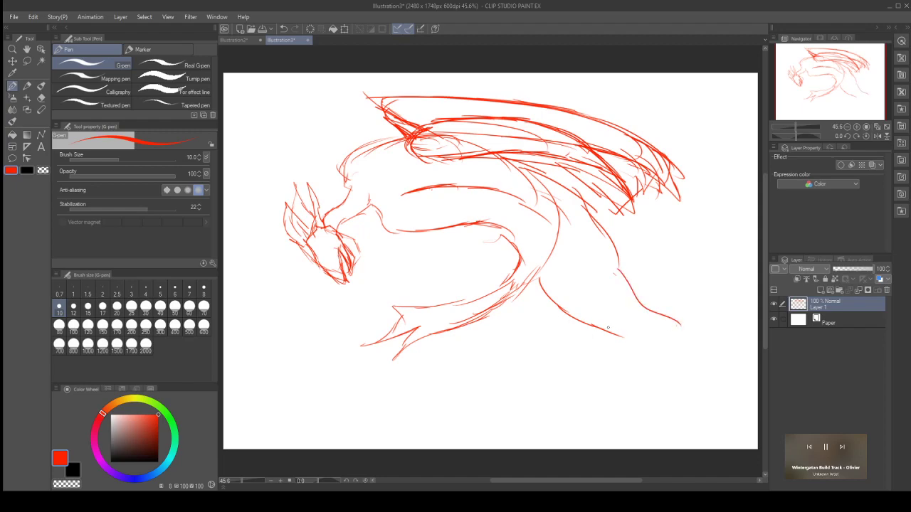
pyautogui.moveTo(616, 332); pyautogui.dragTo(688, 352)
pyautogui.moveTo(679, 321); pyautogui.dragTo(687, 351)
# Step: Sketch a foreleg curving down from the chest and reaching forward beneath the head to a clawed foot
pyautogui.moveTo(385, 239)
pyautogui.mouseDown()
pyautogui.moveTo(390, 259)
pyautogui.moveTo(374, 273)
pyautogui.moveTo(282, 299)
pyautogui.moveTo(345, 303)
pyautogui.moveTo(333, 320)
pyautogui.moveTo(365, 302)
pyautogui.mouseUp()
pyautogui.moveTo(321, 282); pyautogui.dragTo(304, 294)
pyautogui.hotkey('ctrl', 'z')
pyautogui.hotkey('ctrl', 'z')
pyautogui.hotkey('ctrl', 'z')
pyautogui.hotkey('ctrl', 'z')
pyautogui.hotkey('ctrl', 'z')
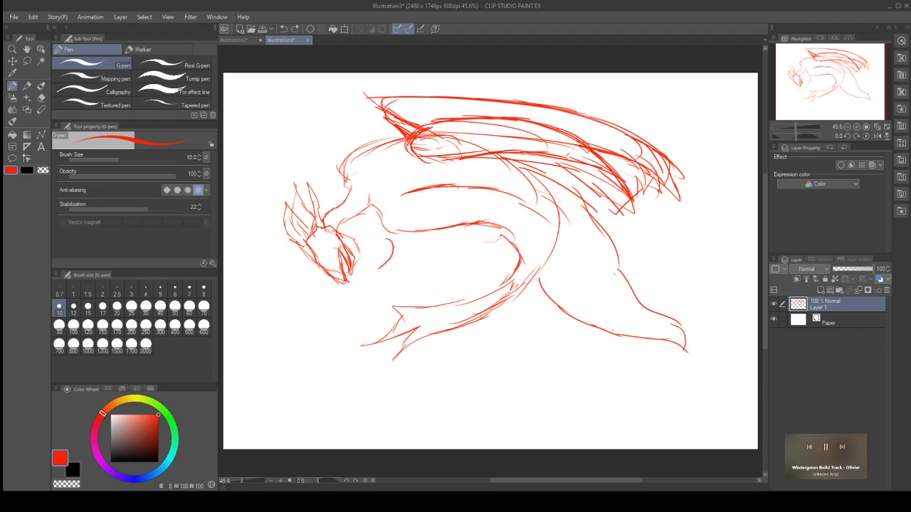
pyautogui.moveTo(377, 226)
pyautogui.mouseDown()
pyautogui.moveTo(389, 233)
pyautogui.moveTo(392, 264)
pyautogui.moveTo(302, 290)
pyautogui.moveTo(291, 310)
pyautogui.moveTo(317, 302)
pyautogui.moveTo(335, 322)
pyautogui.moveTo(397, 283)
pyautogui.mouseUp()
pyautogui.moveTo(410, 241)
pyautogui.mouseDown()
pyautogui.moveTo(404, 279)
pyautogui.moveTo(393, 284)
pyautogui.moveTo(399, 260)
pyautogui.mouseUp()
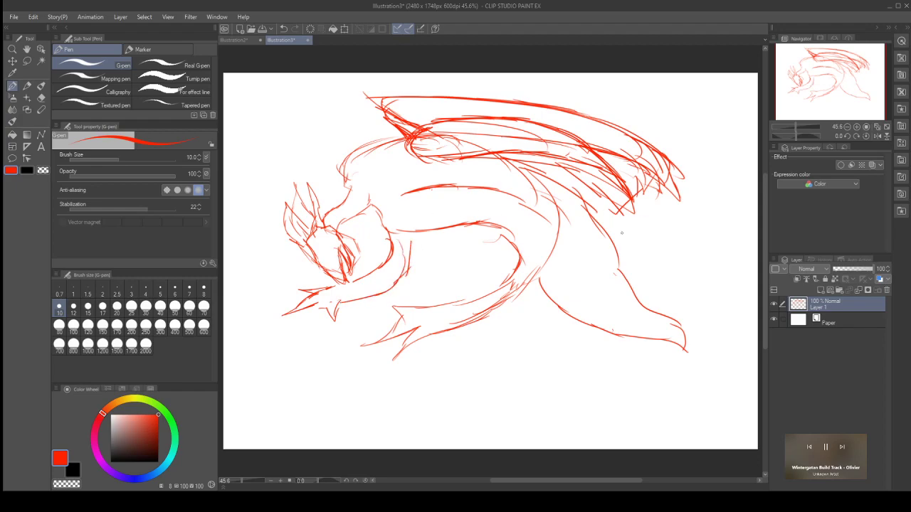
# Step: Reinforce both tail contours and lengthen the tail toward the edge of the canvas
pyautogui.moveTo(572, 196); pyautogui.dragTo(631, 291)
pyautogui.moveTo(600, 257)
pyautogui.mouseDown()
pyautogui.moveTo(669, 318)
pyautogui.moveTo(723, 332)
pyautogui.moveTo(741, 361)
pyautogui.mouseUp()
pyautogui.moveTo(539, 277)
pyautogui.mouseDown()
pyautogui.moveTo(598, 322)
pyautogui.moveTo(723, 341)
pyautogui.moveTo(746, 353)
pyautogui.mouseUp()
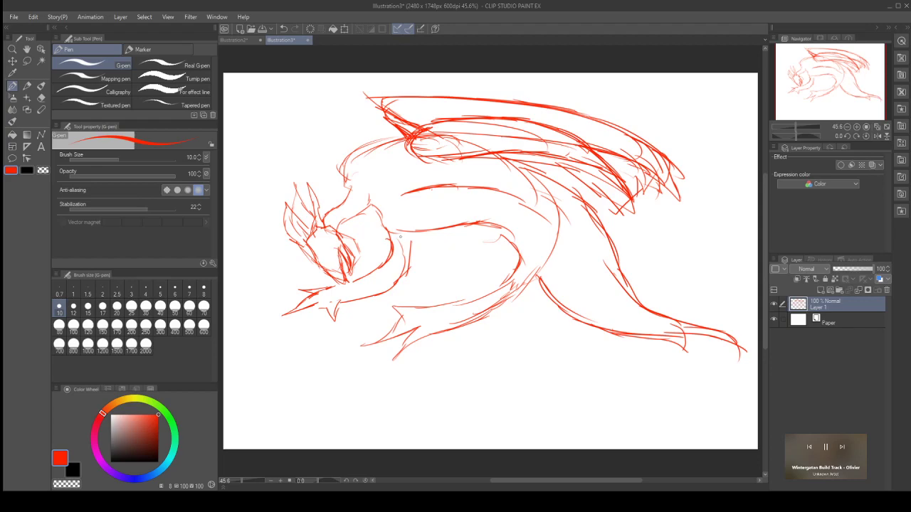
# Step: Darken the flank line across the body and the outer and inner curves of the rear haunch
pyautogui.moveTo(401, 195)
pyautogui.mouseDown()
pyautogui.moveTo(479, 188)
pyautogui.moveTo(561, 227)
pyautogui.mouseUp()
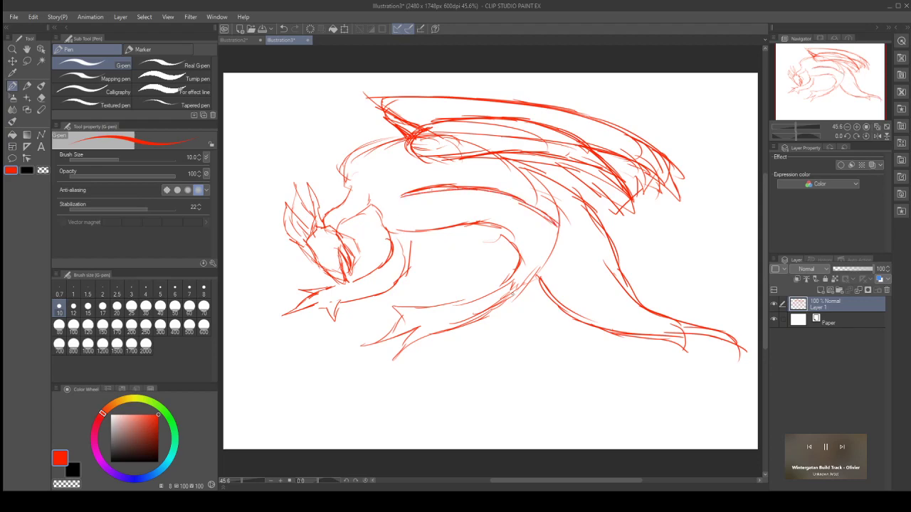
pyautogui.moveTo(499, 303)
pyautogui.mouseDown()
pyautogui.moveTo(545, 269)
pyautogui.moveTo(558, 244)
pyautogui.moveTo(550, 264)
pyautogui.mouseUp()
pyautogui.moveTo(487, 228)
pyautogui.mouseDown()
pyautogui.moveTo(526, 246)
pyautogui.moveTo(458, 294)
pyautogui.mouseUp()
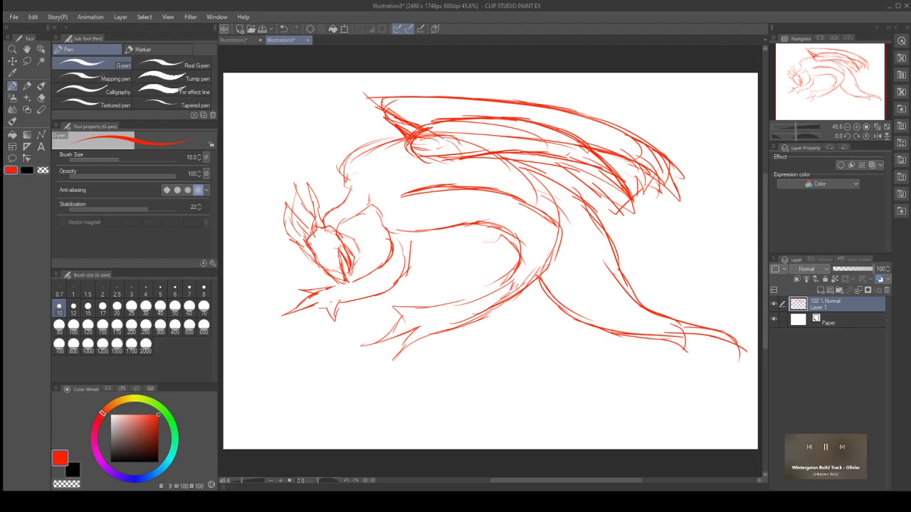
# Step: Thicken the spikes on the head with repeated strokes and darken the shoulder and foreleg contours
pyautogui.moveTo(294, 200)
pyautogui.mouseDown()
pyautogui.moveTo(296, 188)
pyautogui.moveTo(310, 219)
pyautogui.moveTo(305, 177)
pyautogui.mouseUp()
pyautogui.moveTo(312, 261)
pyautogui.mouseDown()
pyautogui.moveTo(280, 218)
pyautogui.moveTo(281, 199)
pyautogui.moveTo(301, 184)
pyautogui.moveTo(323, 220)
pyautogui.moveTo(313, 230)
pyautogui.mouseUp()
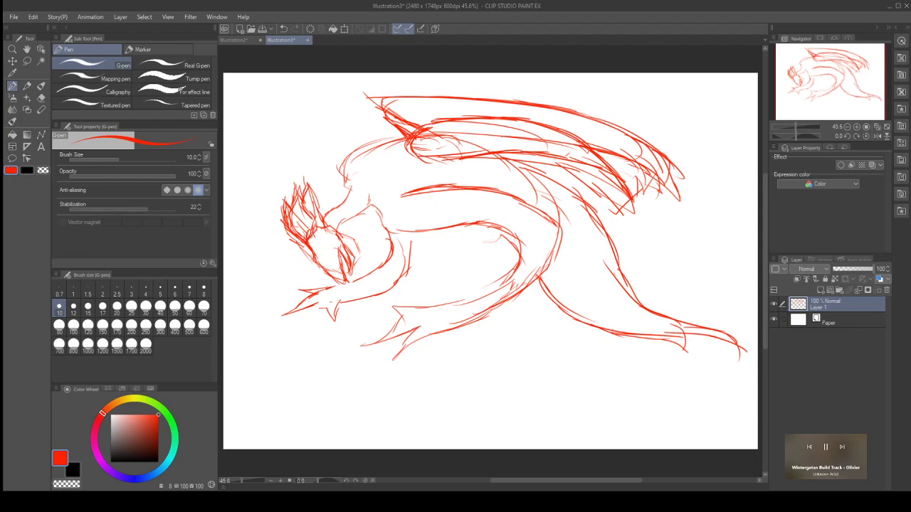
pyautogui.moveTo(310, 237)
pyautogui.mouseDown()
pyautogui.moveTo(329, 223)
pyautogui.moveTo(311, 222)
pyautogui.moveTo(318, 236)
pyautogui.mouseUp()
pyautogui.moveTo(352, 192)
pyautogui.mouseDown()
pyautogui.moveTo(344, 166)
pyautogui.moveTo(389, 147)
pyautogui.mouseUp()
pyautogui.moveTo(409, 238); pyautogui.dragTo(403, 276)
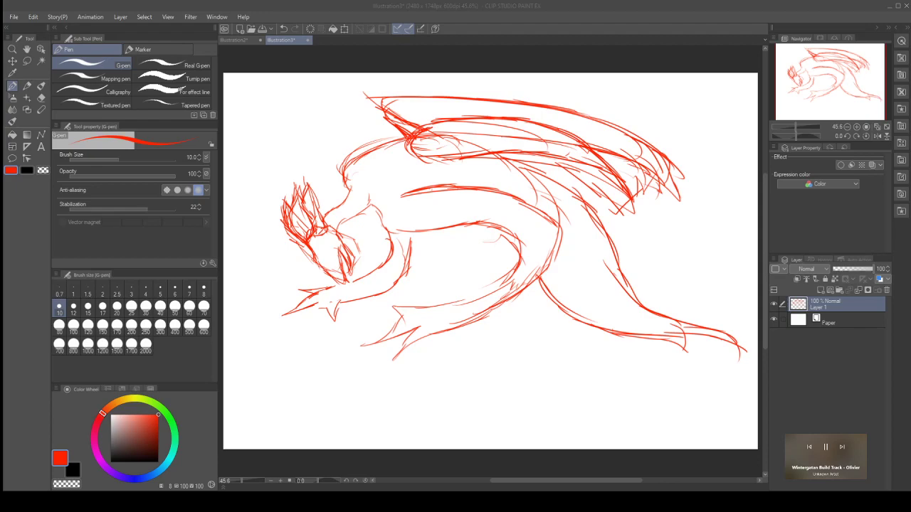
# Step: Create a new blank canvas and outline a large blocky body with an arched top, pinched sides and a wider base
pyautogui.press('Return')
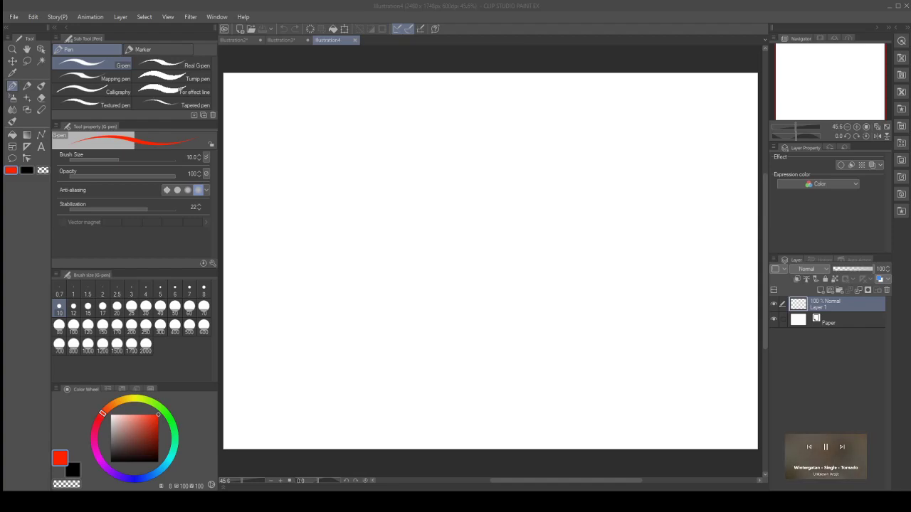
pyautogui.moveTo(324, 149); pyautogui.dragTo(419, 119)
pyautogui.moveTo(356, 135)
pyautogui.mouseDown()
pyautogui.moveTo(384, 126)
pyautogui.moveTo(531, 120)
pyautogui.mouseUp()
pyautogui.moveTo(326, 158)
pyautogui.mouseDown()
pyautogui.moveTo(385, 261)
pyautogui.moveTo(376, 328)
pyautogui.mouseUp()
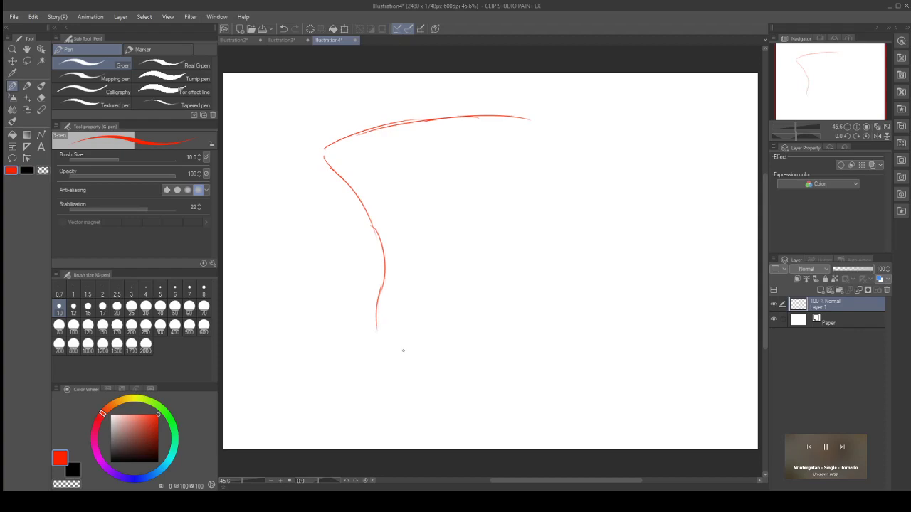
pyautogui.moveTo(376, 328)
pyautogui.mouseDown()
pyautogui.moveTo(474, 354)
pyautogui.moveTo(569, 339)
pyautogui.mouseUp()
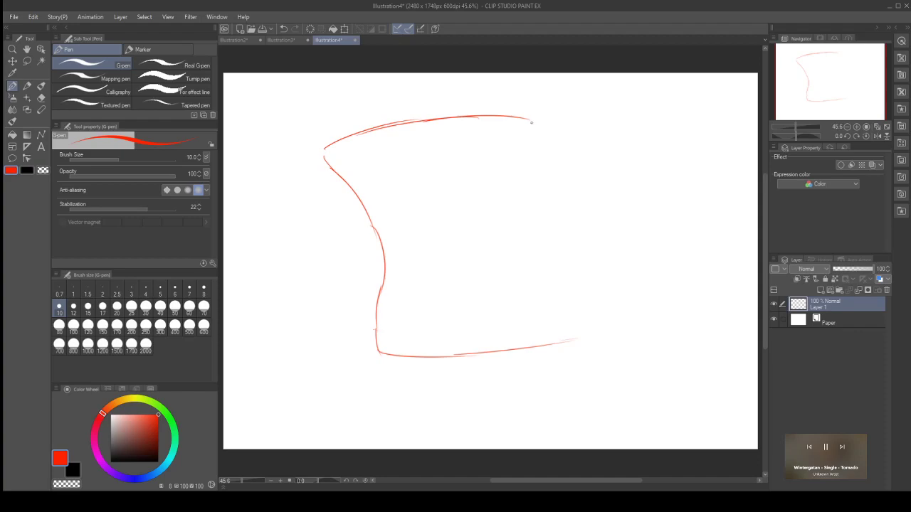
pyautogui.moveTo(531, 122)
pyautogui.mouseDown()
pyautogui.moveTo(544, 263)
pyautogui.moveTo(585, 306)
pyautogui.moveTo(577, 332)
pyautogui.moveTo(560, 337)
pyautogui.mouseUp()
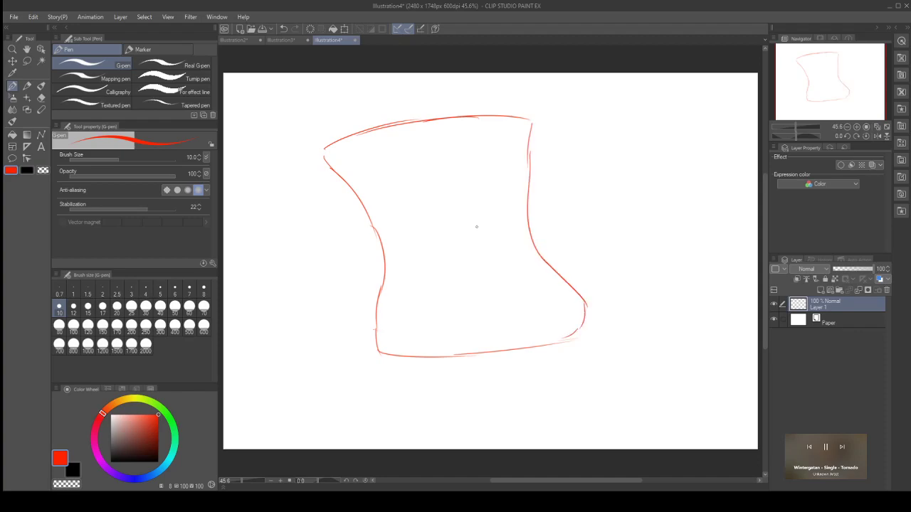
# Step: Draw two short, stubby legs beneath the body's base
pyautogui.moveTo(384, 358)
pyautogui.mouseDown()
pyautogui.moveTo(401, 381)
pyautogui.moveTo(389, 376)
pyautogui.moveTo(403, 406)
pyautogui.mouseUp()
pyautogui.moveTo(477, 355)
pyautogui.mouseDown()
pyautogui.moveTo(479, 396)
pyautogui.moveTo(409, 412)
pyautogui.moveTo(472, 407)
pyautogui.mouseUp()
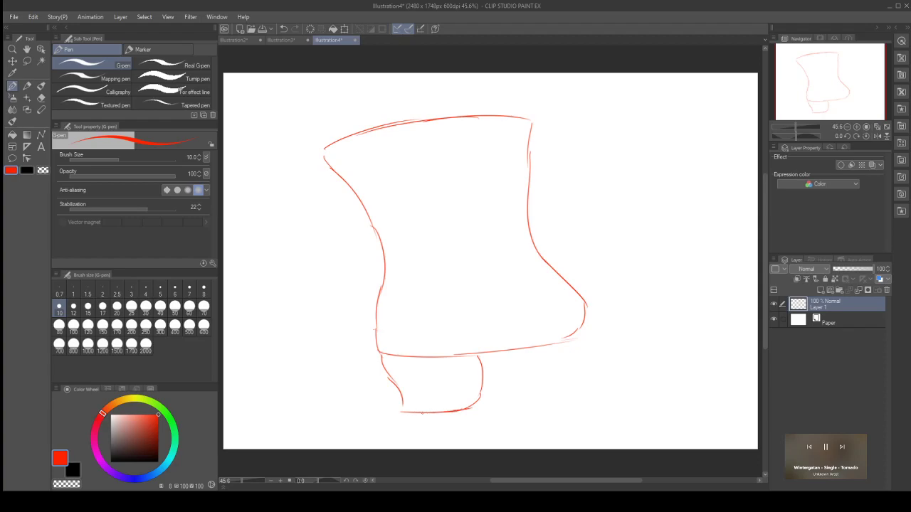
pyautogui.moveTo(400, 403); pyautogui.dragTo(403, 412)
pyautogui.moveTo(574, 337)
pyautogui.mouseDown()
pyautogui.moveTo(589, 367)
pyautogui.moveTo(583, 362)
pyautogui.moveTo(596, 396)
pyautogui.mouseUp()
pyautogui.moveTo(498, 360)
pyautogui.mouseDown()
pyautogui.moveTo(506, 393)
pyautogui.moveTo(539, 404)
pyautogui.moveTo(589, 397)
pyautogui.mouseUp()
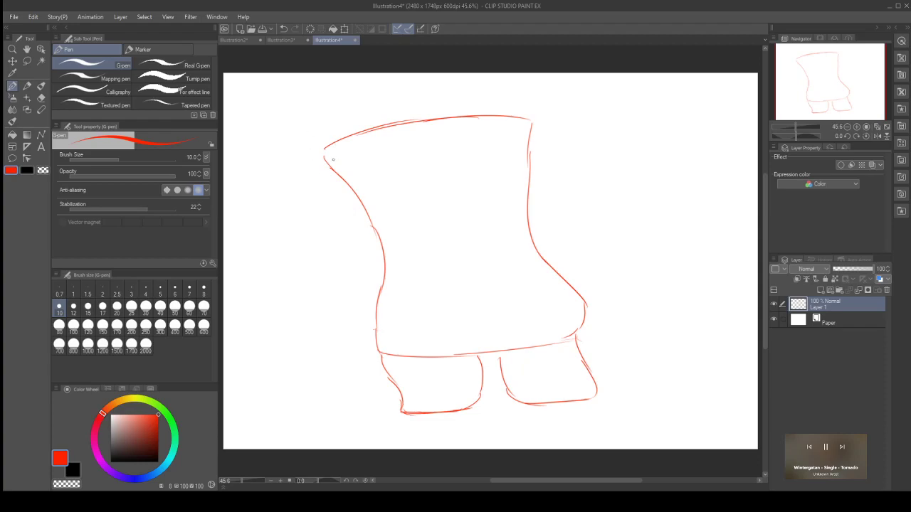
# Step: Try to sketch a rounded left shoulder and a band along the body's top edge
pyautogui.moveTo(323, 151); pyautogui.dragTo(229, 240)
pyautogui.moveTo(359, 202)
pyautogui.mouseDown()
pyautogui.moveTo(335, 232)
pyautogui.moveTo(308, 239)
pyautogui.mouseUp()
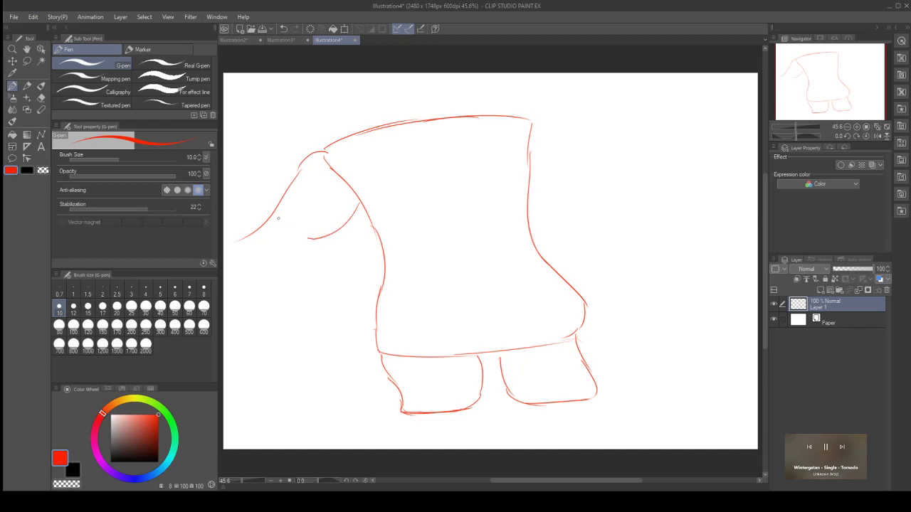
pyautogui.moveTo(272, 211)
pyautogui.mouseDown()
pyautogui.moveTo(304, 235)
pyautogui.moveTo(290, 184)
pyautogui.moveTo(312, 159)
pyautogui.mouseUp()
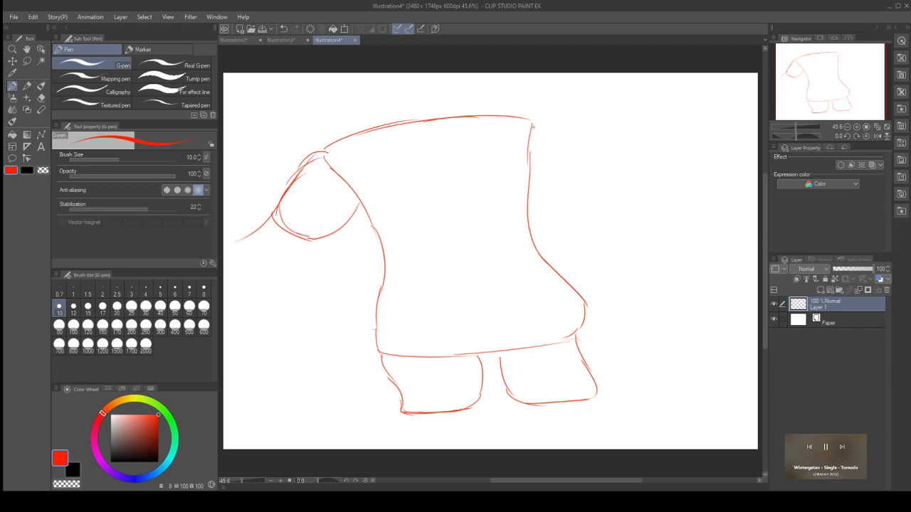
pyautogui.moveTo(532, 125); pyautogui.dragTo(568, 132)
pyautogui.moveTo(356, 171)
pyautogui.mouseDown()
pyautogui.moveTo(529, 146)
pyautogui.moveTo(531, 132)
pyautogui.moveTo(527, 146)
pyautogui.moveTo(536, 149)
pyautogui.moveTo(517, 149)
pyautogui.mouseUp()
pyautogui.moveTo(355, 170)
pyautogui.mouseDown()
pyautogui.moveTo(338, 176)
pyautogui.moveTo(361, 171)
pyautogui.moveTo(355, 209)
pyautogui.moveTo(361, 198)
pyautogui.mouseUp()
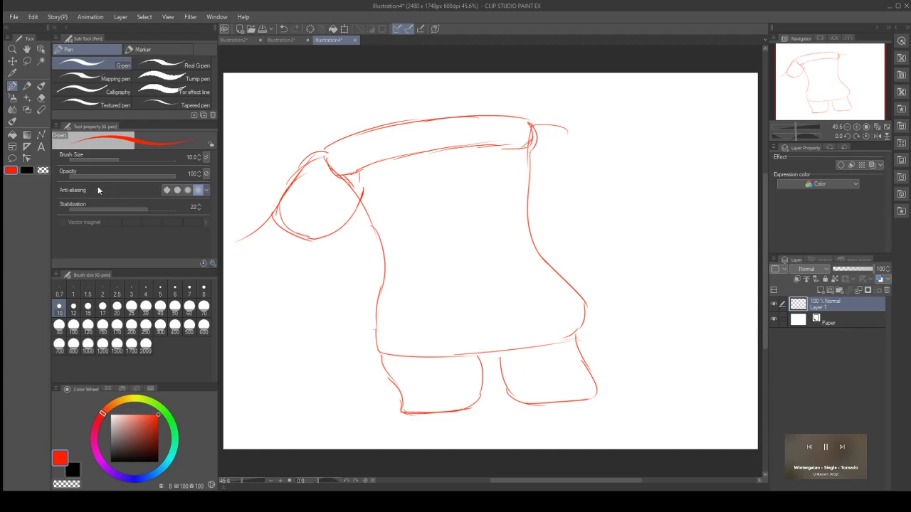
# Step: Try to open the join between shoulder and band and reinforce the shoulder's lower curve
pyautogui.hotkey('ctrl', 'z')
pyautogui.moveTo(287, 187); pyautogui.dragTo(261, 227)
pyautogui.moveTo(343, 195)
pyautogui.mouseDown()
pyautogui.moveTo(344, 173)
pyautogui.moveTo(310, 157)
pyautogui.mouseUp()
pyautogui.moveTo(366, 170)
pyautogui.mouseDown()
pyautogui.moveTo(348, 192)
pyautogui.moveTo(348, 225)
pyautogui.mouseUp()
pyautogui.moveTo(362, 188)
pyautogui.mouseDown()
pyautogui.moveTo(356, 218)
pyautogui.moveTo(334, 230)
pyautogui.mouseUp()
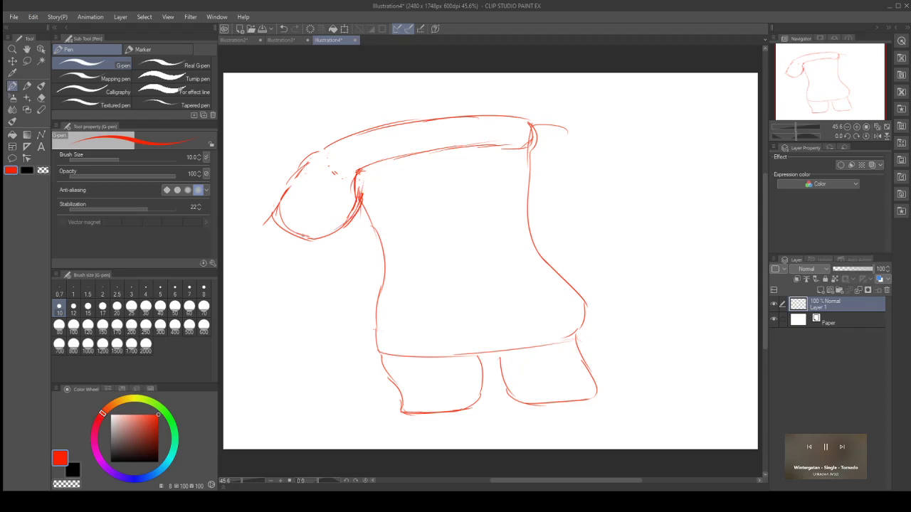
# Step: Undo the shoulder and top band strokes back to the plain body with its two legs
pyautogui.hotkey('ctrl', 'z')
pyautogui.hotkey('ctrl', 'z')
pyautogui.hotkey('ctrl', 'z')
pyautogui.hotkey('ctrl', 'z')
pyautogui.hotkey('ctrl', 'z')
pyautogui.hotkey('ctrl', 'z')
pyautogui.hotkey('ctrl', 'z')
pyautogui.hotkey('ctrl', 'z')
pyautogui.hotkey('ctrl', 'z')
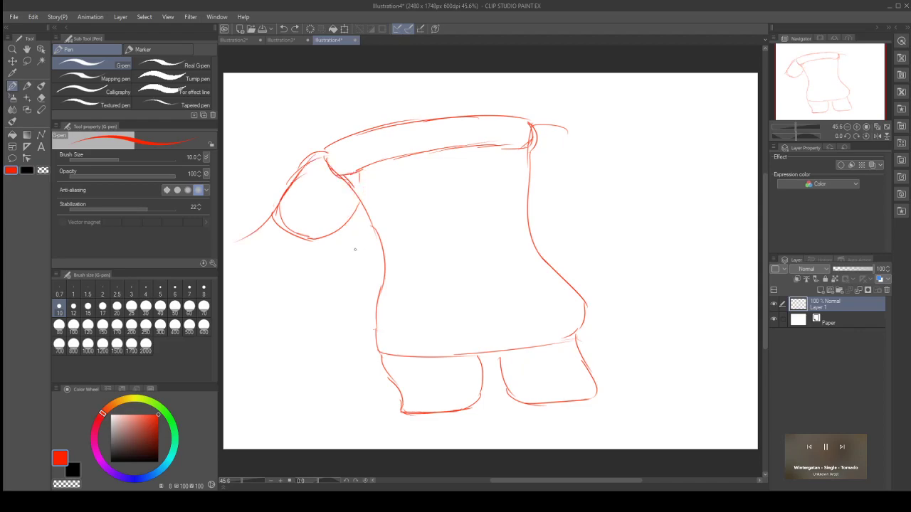
pyautogui.hotkey('ctrl', 'z')
pyautogui.hotkey('ctrl', 'z')
pyautogui.hotkey('ctrl', 'z')
pyautogui.hotkey('ctrl', 'z')
pyautogui.hotkey('ctrl', 'z')
pyautogui.hotkey('ctrl', 'z')
pyautogui.hotkey('ctrl', 'z')
pyautogui.hotkey('ctrl', 'z')
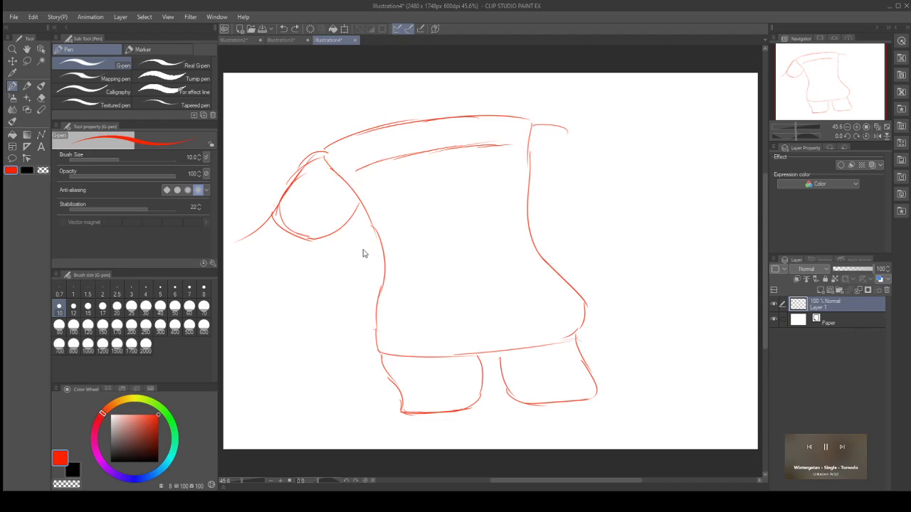
pyautogui.hotkey('ctrl', 'z')
pyautogui.hotkey('ctrl', 'z')
pyautogui.hotkey('ctrl', 'z')
pyautogui.hotkey('ctrl', 'z')
pyautogui.hotkey('ctrl', 'z')
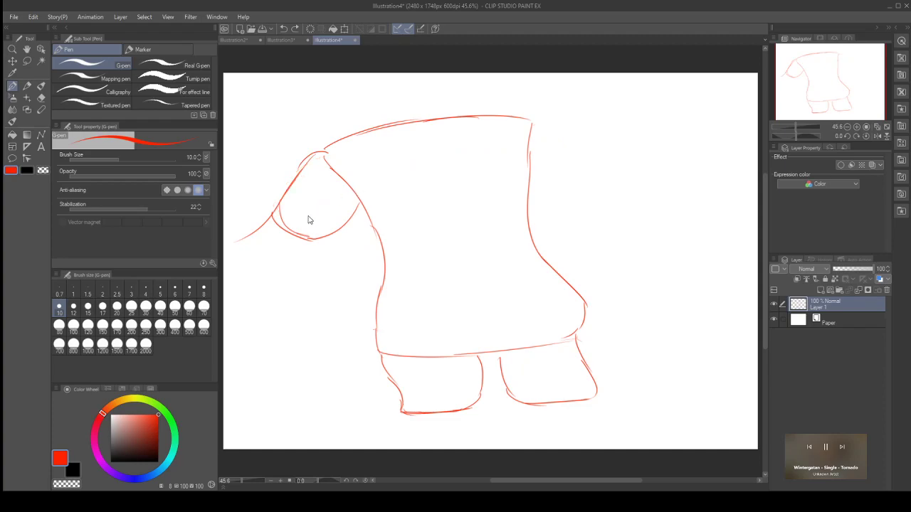
pyautogui.hotkey('ctrl', 'z')
pyautogui.hotkey('ctrl', 'z')
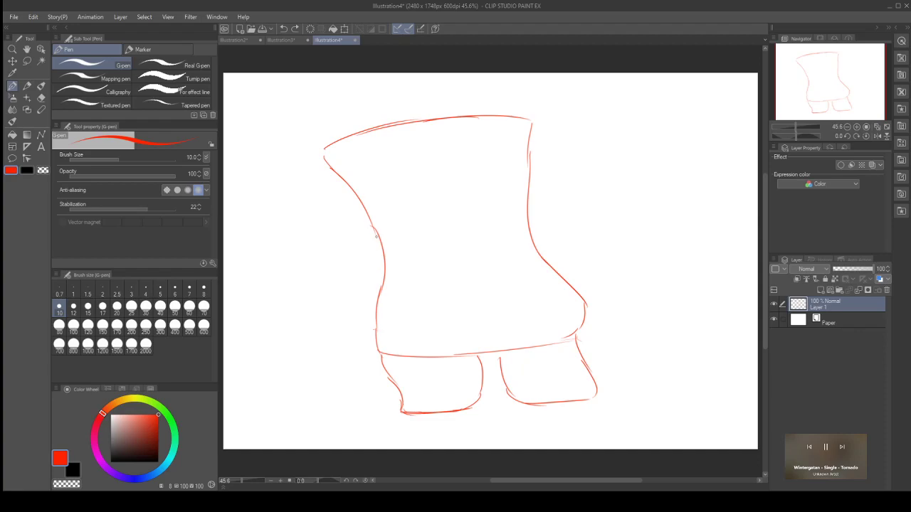
# Step: Draw a curved band beneath the body's top edge and reinforce the side contours down to the notch between the legs
pyautogui.moveTo(348, 180); pyautogui.dragTo(447, 157)
pyautogui.moveTo(326, 154)
pyautogui.mouseDown()
pyautogui.moveTo(425, 160)
pyautogui.moveTo(392, 168)
pyautogui.moveTo(533, 138)
pyautogui.moveTo(531, 126)
pyautogui.moveTo(530, 205)
pyautogui.moveTo(542, 246)
pyautogui.moveTo(582, 301)
pyautogui.moveTo(584, 274)
pyautogui.moveTo(575, 299)
pyautogui.moveTo(580, 335)
pyautogui.moveTo(583, 307)
pyautogui.moveTo(582, 326)
pyautogui.moveTo(477, 356)
pyautogui.mouseUp()
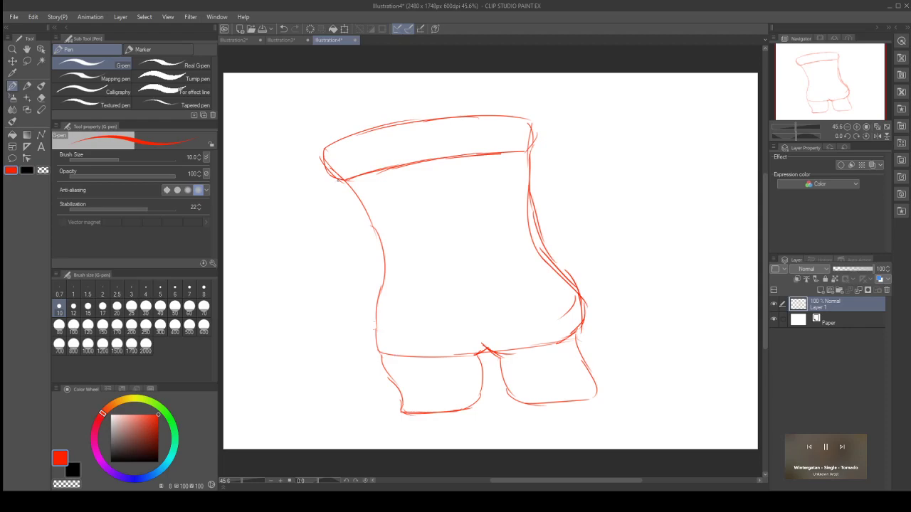
pyautogui.moveTo(329, 178)
pyautogui.mouseDown()
pyautogui.moveTo(372, 215)
pyautogui.moveTo(386, 252)
pyautogui.moveTo(388, 278)
pyautogui.moveTo(373, 312)
pyautogui.moveTo(377, 367)
pyautogui.moveTo(403, 397)
pyautogui.mouseUp()
pyautogui.moveTo(481, 357); pyautogui.dragTo(485, 394)
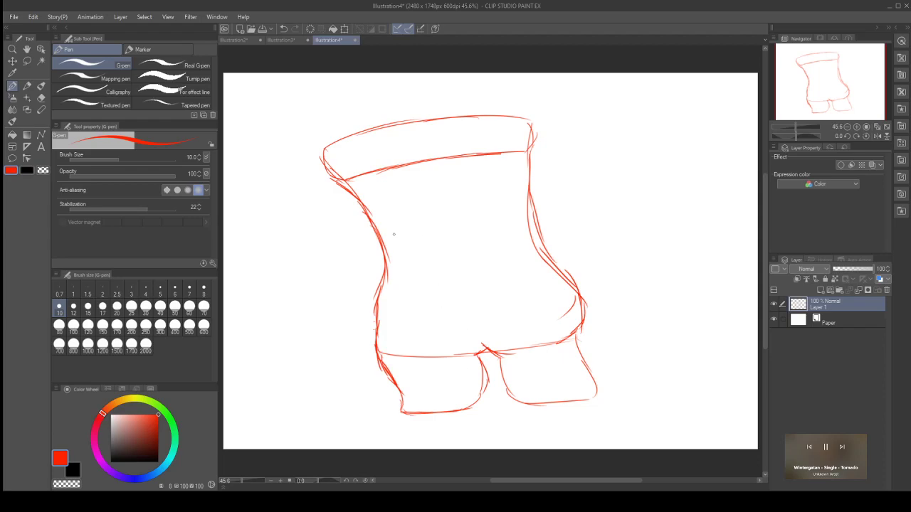
# Step: Draw a single rounded diamond-shaped eye on the body with a wide wavy mouth beneath it
pyautogui.moveTo(389, 229)
pyautogui.mouseDown()
pyautogui.moveTo(417, 225)
pyautogui.moveTo(403, 239)
pyautogui.moveTo(386, 226)
pyautogui.mouseUp()
pyautogui.hotkey('ctrl', 'z')
pyautogui.moveTo(464, 191); pyautogui.dragTo(424, 202)
pyautogui.moveTo(418, 219)
pyautogui.mouseDown()
pyautogui.moveTo(445, 244)
pyautogui.moveTo(467, 232)
pyautogui.moveTo(478, 208)
pyautogui.moveTo(465, 191)
pyautogui.mouseUp()
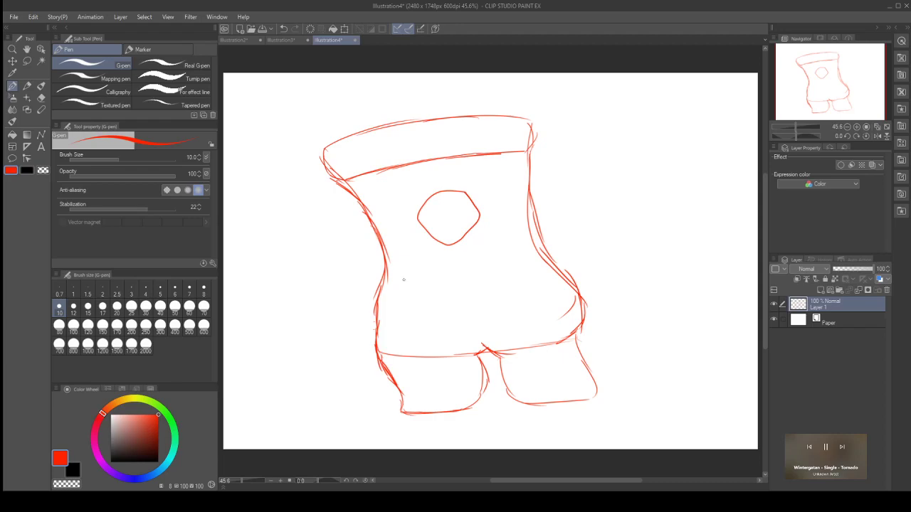
pyautogui.moveTo(404, 279)
pyautogui.mouseDown()
pyautogui.moveTo(507, 261)
pyautogui.moveTo(531, 274)
pyautogui.moveTo(419, 299)
pyautogui.moveTo(399, 288)
pyautogui.moveTo(401, 279)
pyautogui.mouseUp()
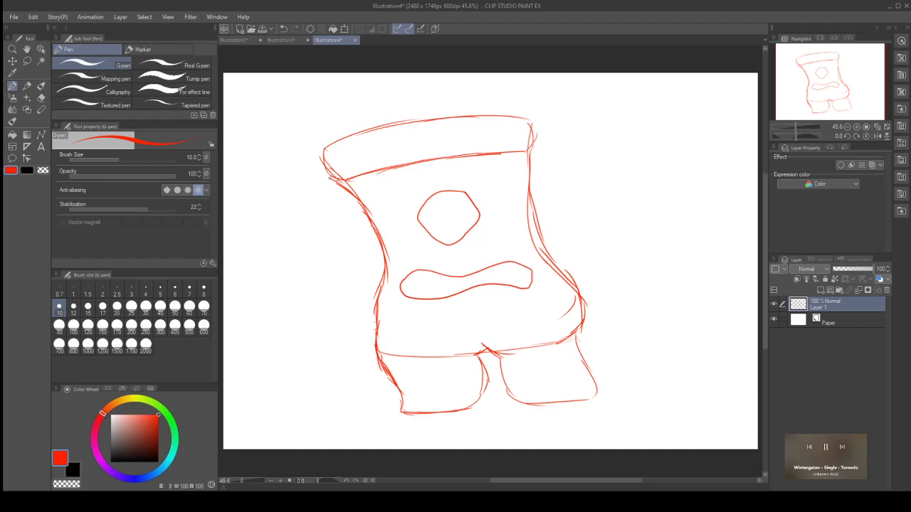
# Step: Draw a long left arm hanging from the top corner of the body, ending in a large hand with blunt fingers
pyautogui.moveTo(335, 182)
pyautogui.mouseDown()
pyautogui.moveTo(354, 198)
pyautogui.moveTo(358, 220)
pyautogui.moveTo(304, 298)
pyautogui.mouseUp()
pyautogui.hotkey('ctrl', 'z')
pyautogui.moveTo(323, 150)
pyautogui.mouseDown()
pyautogui.moveTo(316, 177)
pyautogui.moveTo(338, 217)
pyautogui.moveTo(326, 280)
pyautogui.moveTo(264, 325)
pyautogui.moveTo(283, 342)
pyautogui.moveTo(300, 343)
pyautogui.moveTo(301, 332)
pyautogui.moveTo(301, 344)
pyautogui.moveTo(281, 343)
pyautogui.moveTo(294, 338)
pyautogui.mouseUp()
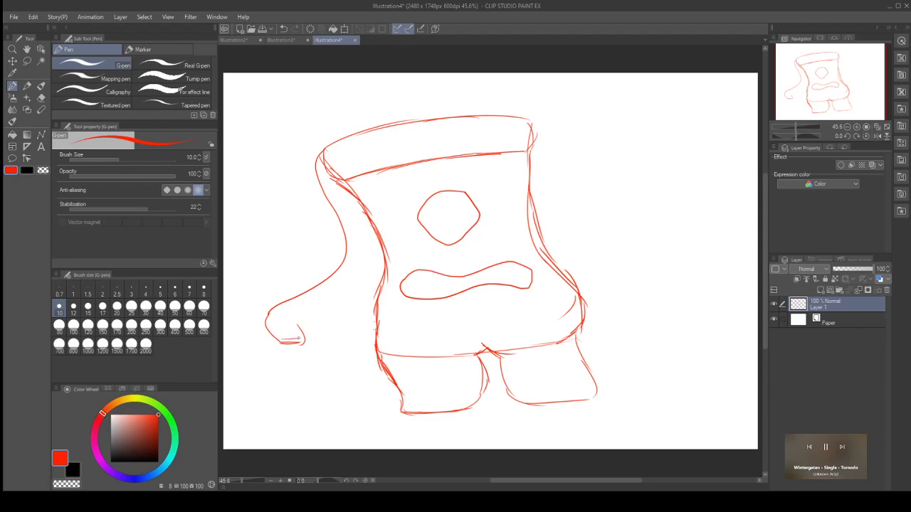
pyautogui.moveTo(363, 307)
pyautogui.mouseDown()
pyautogui.moveTo(364, 332)
pyautogui.moveTo(356, 341)
pyautogui.moveTo(333, 333)
pyautogui.moveTo(330, 342)
pyautogui.mouseUp()
pyautogui.moveTo(364, 313)
pyautogui.mouseDown()
pyautogui.moveTo(373, 275)
pyautogui.moveTo(355, 200)
pyautogui.mouseUp()
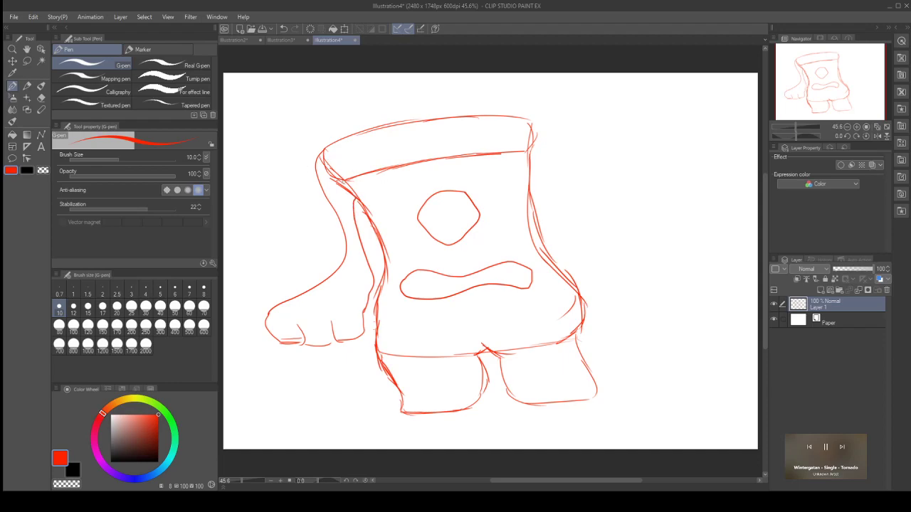
# Step: Clear the overlapping lines where the left arm meets the body and redraw the arm's outer contour from shoulder to hand
pyautogui.moveTo(330, 178)
pyautogui.mouseDown()
pyautogui.moveTo(327, 165)
pyautogui.moveTo(353, 186)
pyautogui.mouseUp()
pyautogui.moveTo(345, 179); pyautogui.dragTo(355, 224)
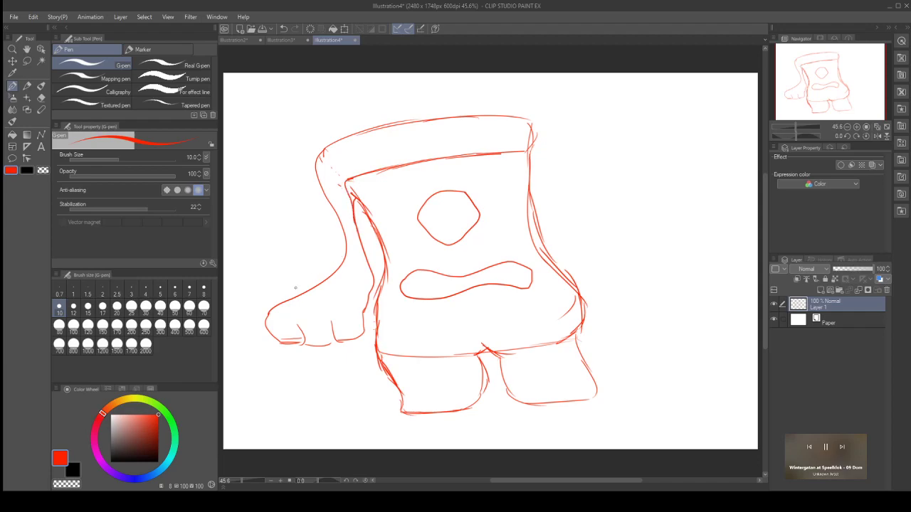
pyautogui.moveTo(291, 299)
pyautogui.mouseDown()
pyautogui.moveTo(320, 242)
pyautogui.moveTo(309, 168)
pyautogui.mouseUp()
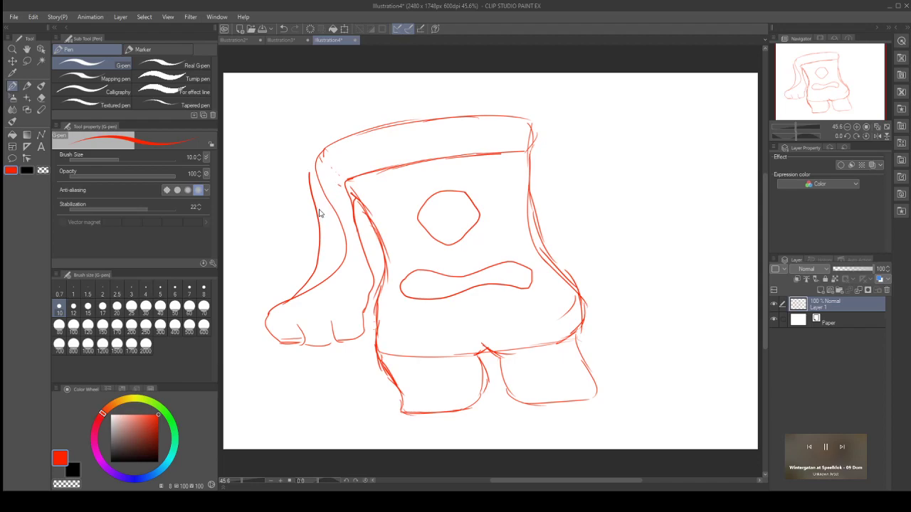
pyautogui.hotkey('ctrl', 'z')
pyautogui.moveTo(315, 172)
pyautogui.mouseDown()
pyautogui.moveTo(331, 238)
pyautogui.moveTo(316, 270)
pyautogui.moveTo(271, 308)
pyautogui.mouseUp()
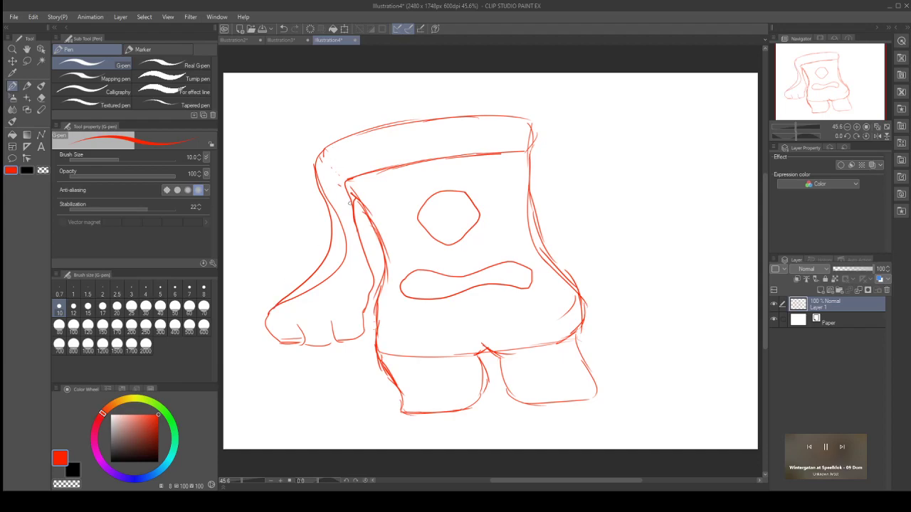
pyautogui.hotkey('ctrl', 'z')
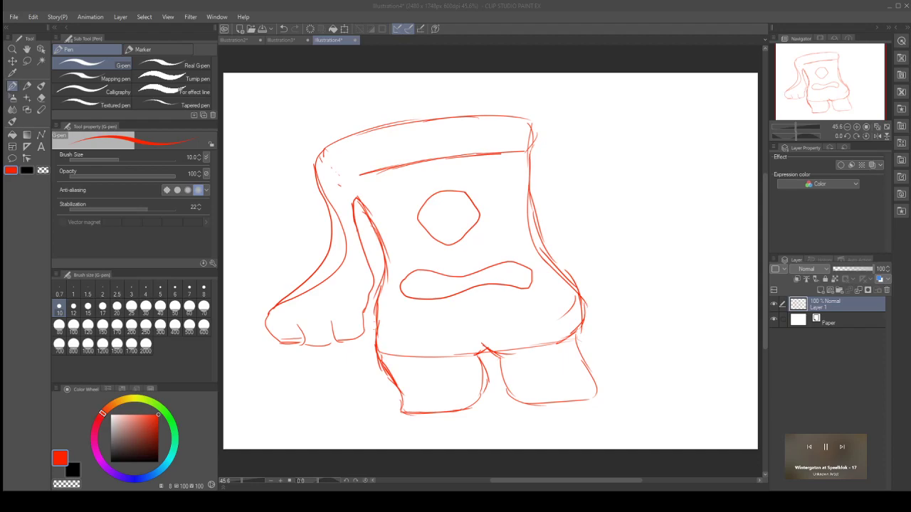
# Step: Remove the surplus lines around the left wrist and redraw the arm's inner contour with short strokes
pyautogui.click(307, 291)
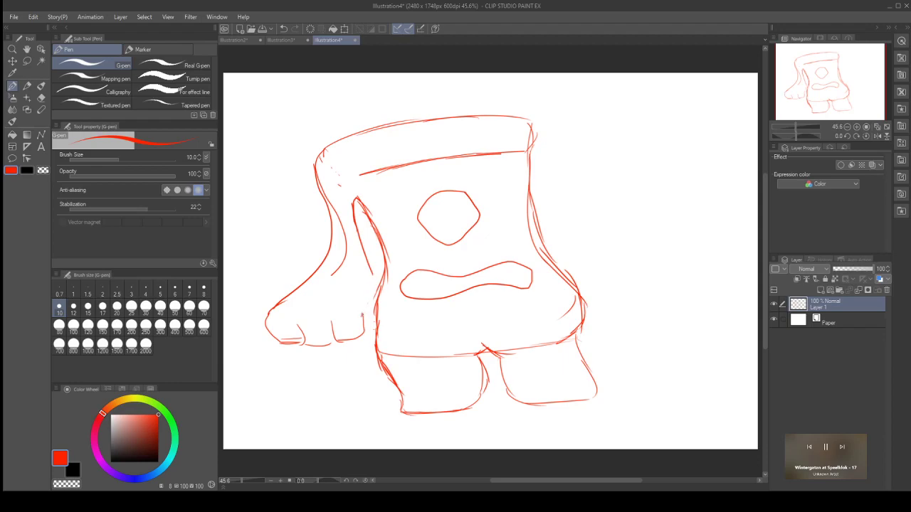
pyautogui.moveTo(360, 307); pyautogui.dragTo(358, 288)
pyautogui.moveTo(362, 293); pyautogui.dragTo(355, 249)
pyautogui.moveTo(350, 212); pyautogui.dragTo(362, 271)
# Step: Extend the body's top edge and the brow line slightly past the upper right corner to begin the right shoulder
pyautogui.moveTo(521, 121); pyautogui.dragTo(556, 127)
pyautogui.moveTo(520, 152); pyautogui.dragTo(539, 149)
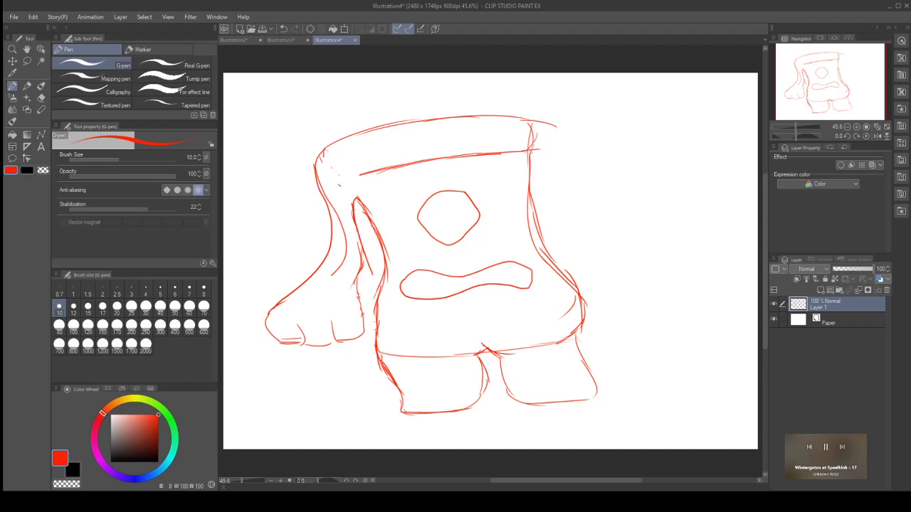
pyautogui.moveTo(518, 119)
pyautogui.mouseDown()
pyautogui.moveTo(579, 142)
pyautogui.moveTo(573, 133)
pyautogui.moveTo(588, 232)
pyautogui.mouseUp()
pyautogui.moveTo(519, 119); pyautogui.dragTo(659, 258)
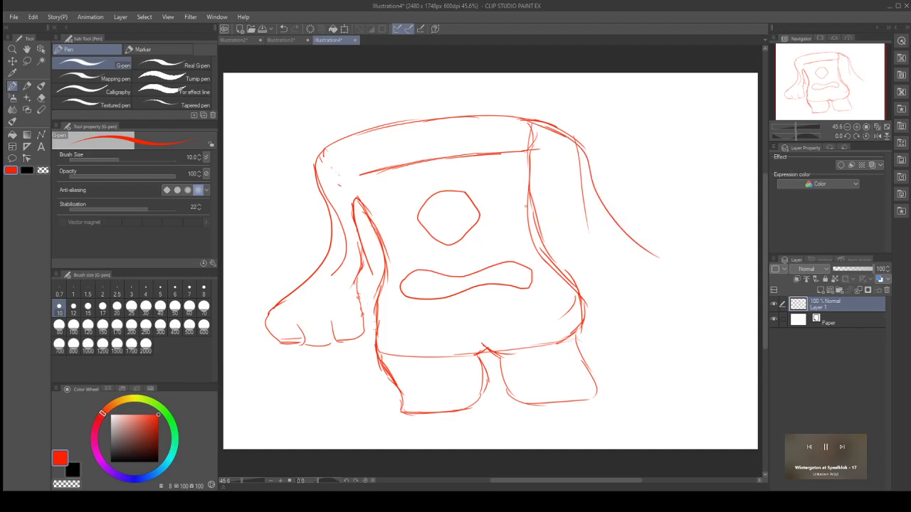
pyautogui.moveTo(526, 151)
pyautogui.mouseDown()
pyautogui.moveTo(545, 150)
pyautogui.moveTo(617, 302)
pyautogui.moveTo(647, 318)
pyautogui.moveTo(686, 287)
pyautogui.moveTo(662, 259)
pyautogui.mouseUp()
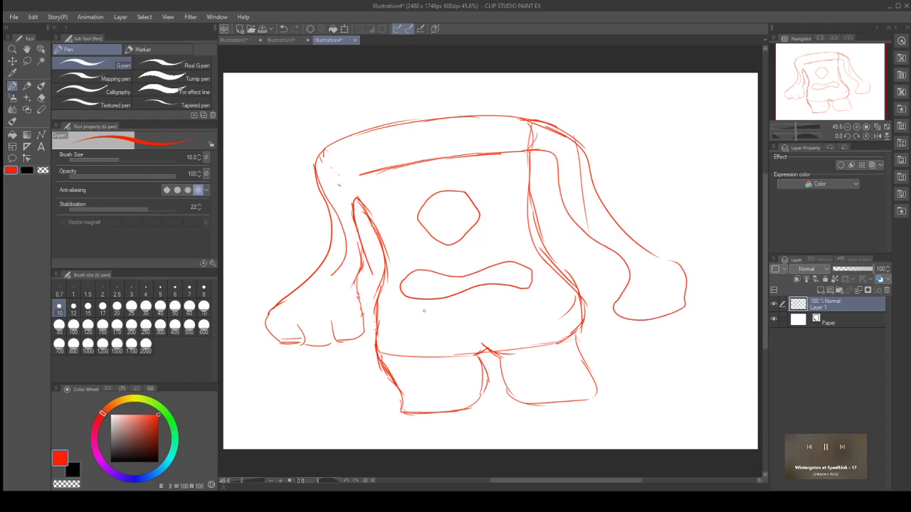
pyautogui.hotkey('ctrl', 'z')
pyautogui.hotkey('ctrl', 'z')
pyautogui.hotkey('ctrl', 'z')
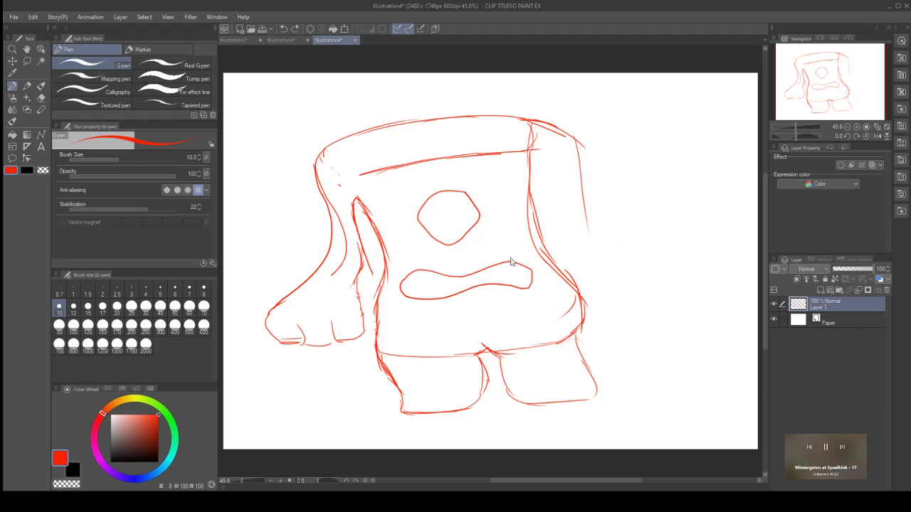
pyautogui.hotkey('ctrl', 'z')
# Step: Draw a long right arm stretching outward from the shoulder to a large hand with blunt fingers, and clean up the shoulder overlap
pyautogui.moveTo(529, 149)
pyautogui.mouseDown()
pyautogui.moveTo(545, 154)
pyautogui.moveTo(559, 188)
pyautogui.mouseUp()
pyautogui.moveTo(544, 164)
pyautogui.mouseDown()
pyautogui.moveTo(552, 211)
pyautogui.moveTo(616, 256)
pyautogui.moveTo(634, 290)
pyautogui.mouseUp()
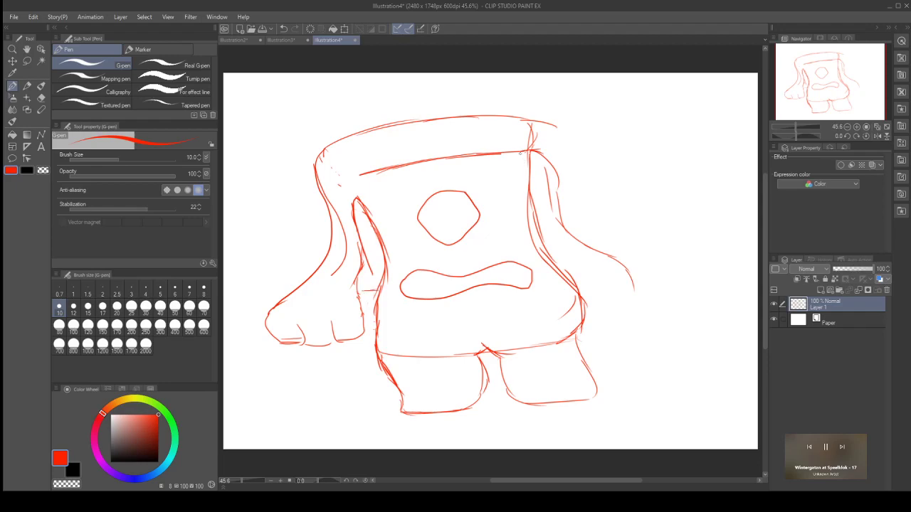
pyautogui.moveTo(485, 156)
pyautogui.mouseDown()
pyautogui.moveTo(544, 151)
pyautogui.moveTo(557, 161)
pyautogui.moveTo(563, 210)
pyautogui.moveTo(584, 247)
pyautogui.moveTo(632, 294)
pyautogui.moveTo(660, 282)
pyautogui.moveTo(651, 297)
pyautogui.moveTo(628, 293)
pyautogui.moveTo(673, 299)
pyautogui.moveTo(686, 291)
pyautogui.moveTo(684, 270)
pyautogui.moveTo(688, 295)
pyautogui.mouseUp()
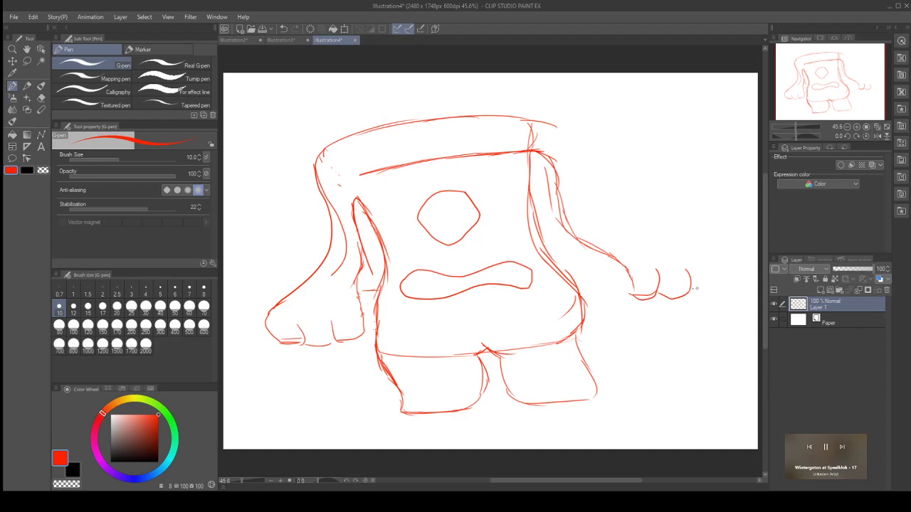
pyautogui.moveTo(694, 289); pyautogui.dragTo(711, 288)
pyautogui.moveTo(623, 275); pyautogui.dragTo(624, 293)
pyautogui.moveTo(706, 257)
pyautogui.mouseDown()
pyautogui.moveTo(638, 223)
pyautogui.moveTo(528, 119)
pyautogui.mouseUp()
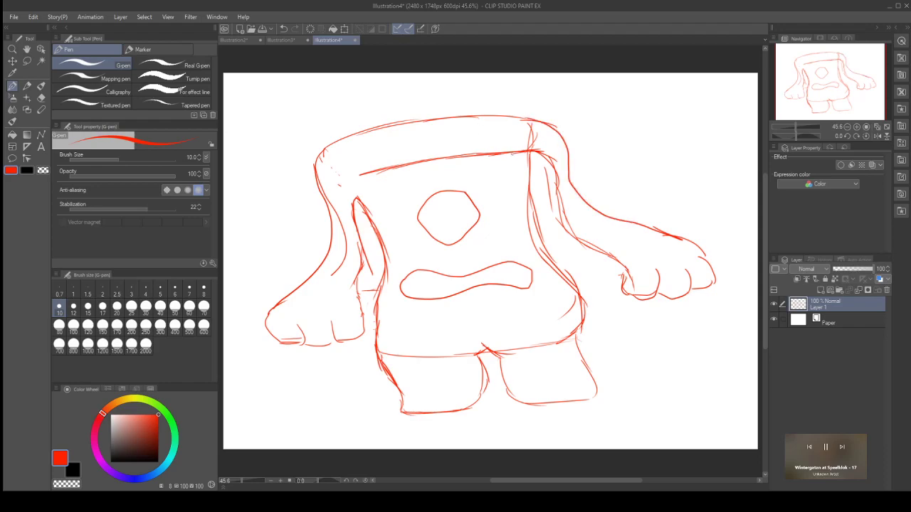
pyautogui.moveTo(528, 152)
pyautogui.mouseDown()
pyautogui.moveTo(564, 218)
pyautogui.moveTo(530, 148)
pyautogui.mouseUp()
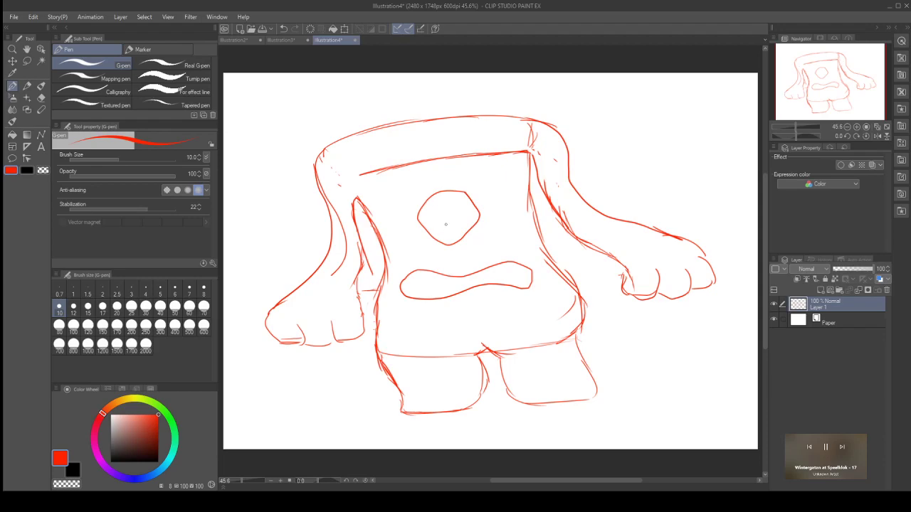
pyautogui.moveTo(432, 208)
pyautogui.mouseDown()
pyautogui.moveTo(428, 226)
pyautogui.moveTo(441, 218)
pyautogui.moveTo(443, 229)
pyautogui.moveTo(427, 225)
pyautogui.moveTo(438, 221)
pyautogui.moveTo(431, 228)
pyautogui.mouseUp()
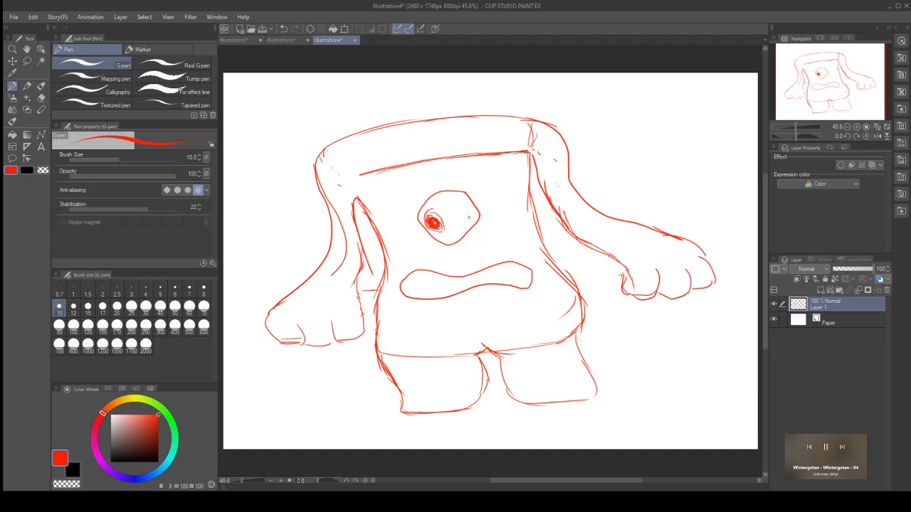
pyautogui.moveTo(464, 213); pyautogui.dragTo(462, 221)
pyautogui.moveTo(451, 203)
pyautogui.mouseDown()
pyautogui.moveTo(439, 207)
pyautogui.moveTo(450, 205)
pyautogui.mouseUp()
pyautogui.hotkey('ctrl', 'z')
pyautogui.hotkey('ctrl', 'z')
pyautogui.hotkey('ctrl', 'z')
pyautogui.hotkey('ctrl', 'z')
pyautogui.hotkey('ctrl', 'z')
pyautogui.hotkey('ctrl', 'z')
pyautogui.hotkey('ctrl', 'z')
pyautogui.hotkey('ctrl', 'z')
pyautogui.hotkey('ctrl', 'z')
pyautogui.hotkey('ctrl', 'z')
pyautogui.hotkey('ctrl', 'y')
pyautogui.hotkey('ctrl', 'y')
pyautogui.moveTo(425, 221); pyautogui.dragTo(444, 222)
pyautogui.hotkey('ctrl', 'z')
# Step: Scribble a dense round pupil near the left edge of the eye
pyautogui.moveTo(445, 225); pyautogui.dragTo(427, 215)
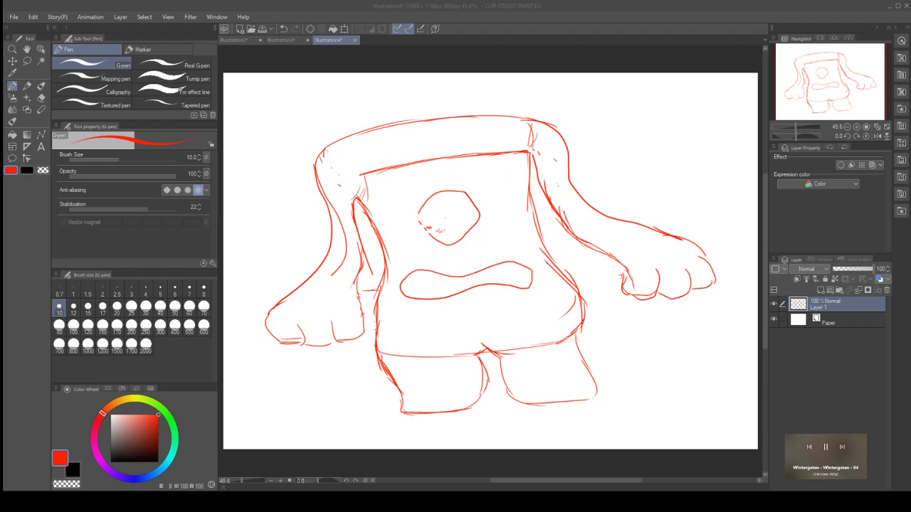
pyautogui.click(602, 20)
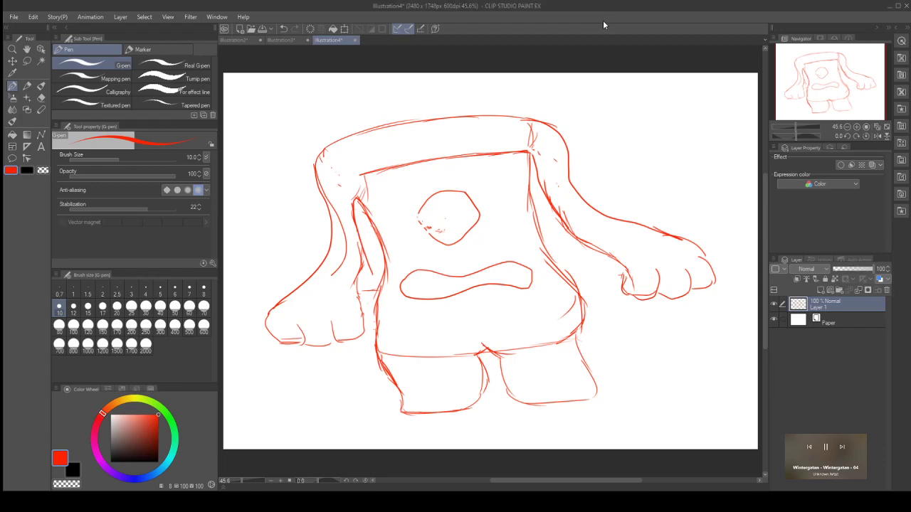
pyautogui.moveTo(426, 215); pyautogui.dragTo(442, 226)
pyautogui.scroll(-2, 436, 197)
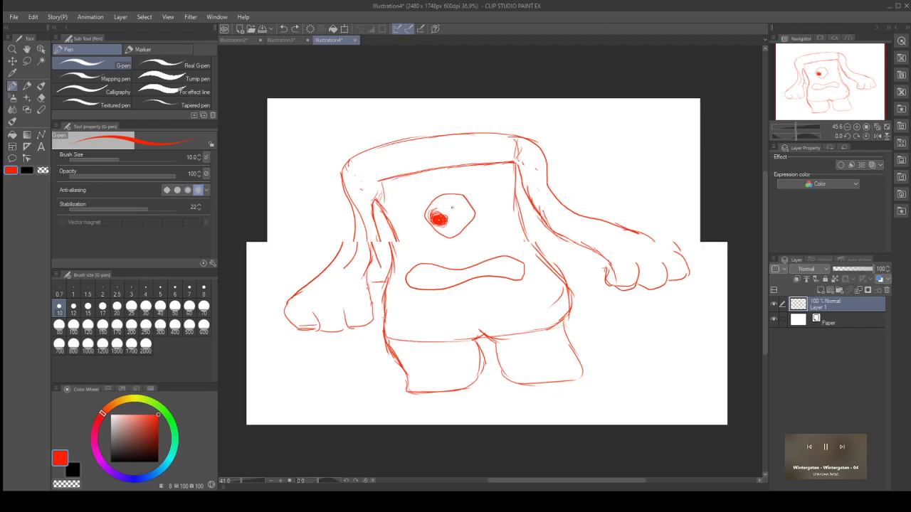
pyautogui.scroll(5, 441, 203)
pyautogui.scroll(4, 434, 203)
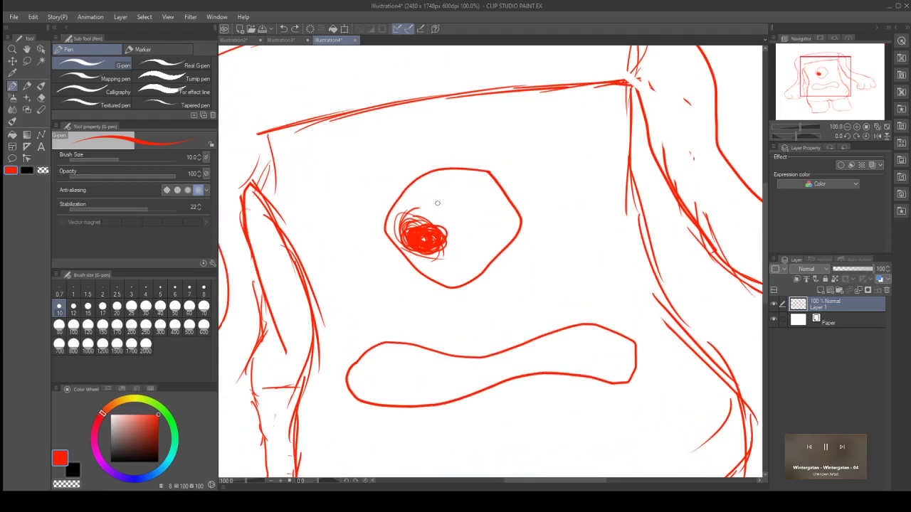
pyautogui.moveTo(407, 173); pyautogui.dragTo(423, 225)
pyautogui.moveTo(409, 194); pyautogui.dragTo(423, 226)
pyautogui.moveTo(423, 167); pyautogui.dragTo(445, 222)
pyautogui.moveTo(429, 185); pyautogui.dragTo(465, 249)
pyautogui.moveTo(441, 221); pyautogui.dragTo(475, 265)
pyautogui.hotkey('ctrl', 'z')
pyautogui.hotkey('ctrl', 'z')
pyautogui.hotkey('ctrl', 'z')
pyautogui.hotkey('ctrl', 'z')
pyautogui.hotkey('ctrl', 'z')
pyautogui.hotkey('ctrl', 'z')
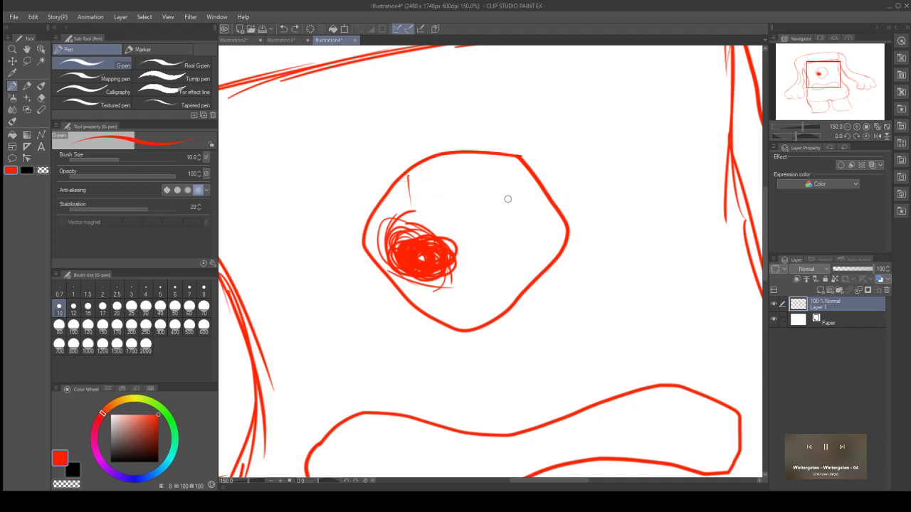
# Step: Draw spaced, roughly vertical lines across the eye around the scribbled pupil
pyautogui.moveTo(498, 158)
pyautogui.mouseDown()
pyautogui.moveTo(498, 229)
pyautogui.moveTo(493, 206)
pyautogui.moveTo(497, 197)
pyautogui.moveTo(524, 288)
pyautogui.mouseUp()
pyautogui.moveTo(468, 158); pyautogui.dragTo(478, 248)
pyautogui.moveTo(459, 206); pyautogui.dragTo(491, 291)
pyautogui.moveTo(473, 260); pyautogui.dragTo(496, 313)
pyautogui.moveTo(429, 166); pyautogui.dragTo(442, 236)
pyautogui.moveTo(449, 283); pyautogui.dragTo(475, 327)
pyautogui.moveTo(411, 278); pyautogui.dragTo(427, 311)
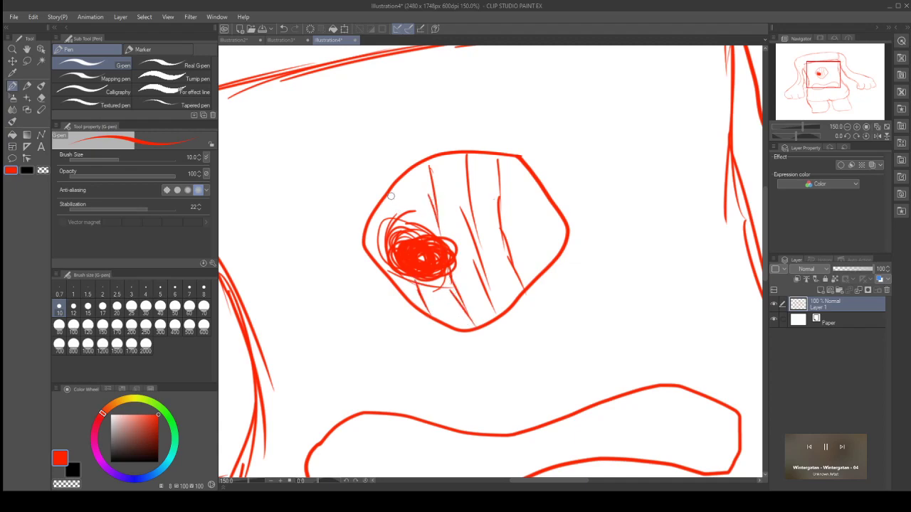
pyautogui.moveTo(394, 188); pyautogui.dragTo(403, 215)
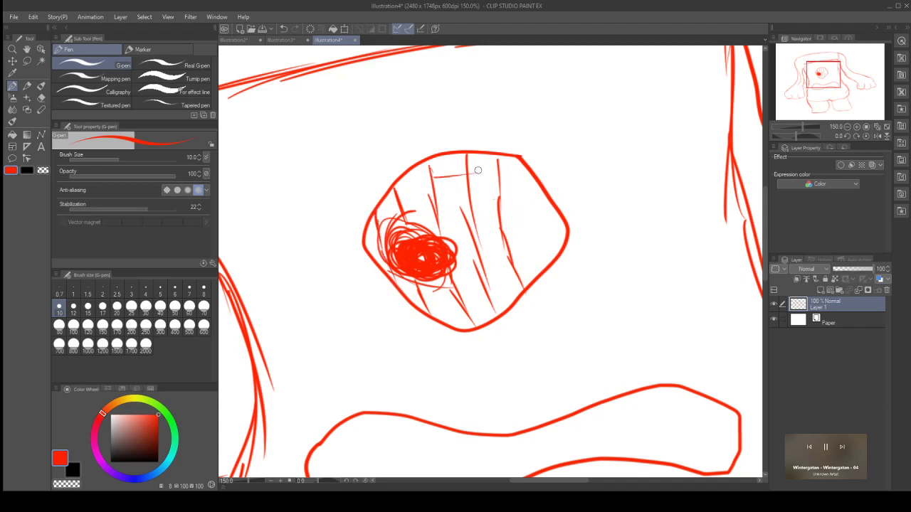
# Step: Cross the eye's vertical lines with slightly slanted horizontal strokes to form a grid, and add another vertical line near its right edge
pyautogui.moveTo(432, 176); pyautogui.dragTo(541, 165)
pyautogui.moveTo(394, 183); pyautogui.dragTo(485, 169)
pyautogui.moveTo(382, 205)
pyautogui.mouseDown()
pyautogui.moveTo(571, 173)
pyautogui.moveTo(455, 193)
pyautogui.moveTo(562, 175)
pyautogui.mouseUp()
pyautogui.moveTo(412, 221); pyautogui.dragTo(581, 201)
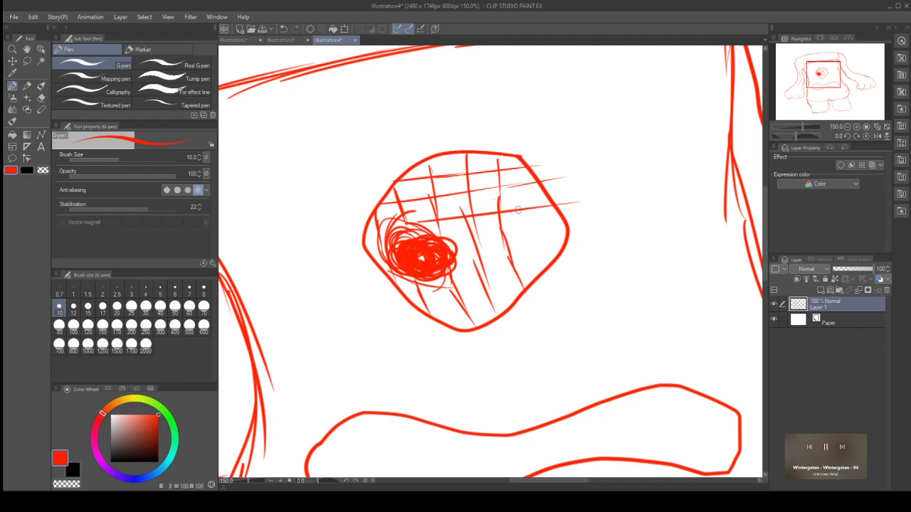
pyautogui.moveTo(450, 242); pyautogui.dragTo(602, 216)
pyautogui.moveTo(461, 260); pyautogui.dragTo(618, 241)
pyautogui.moveTo(447, 284); pyautogui.dragTo(636, 258)
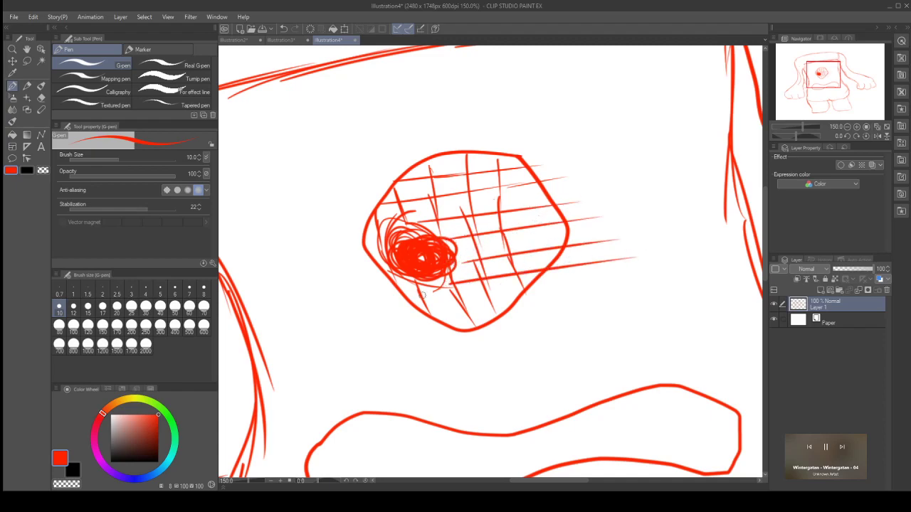
pyautogui.moveTo(414, 302); pyautogui.dragTo(524, 289)
pyautogui.moveTo(402, 294); pyautogui.dragTo(481, 282)
pyautogui.moveTo(435, 320); pyautogui.dragTo(531, 303)
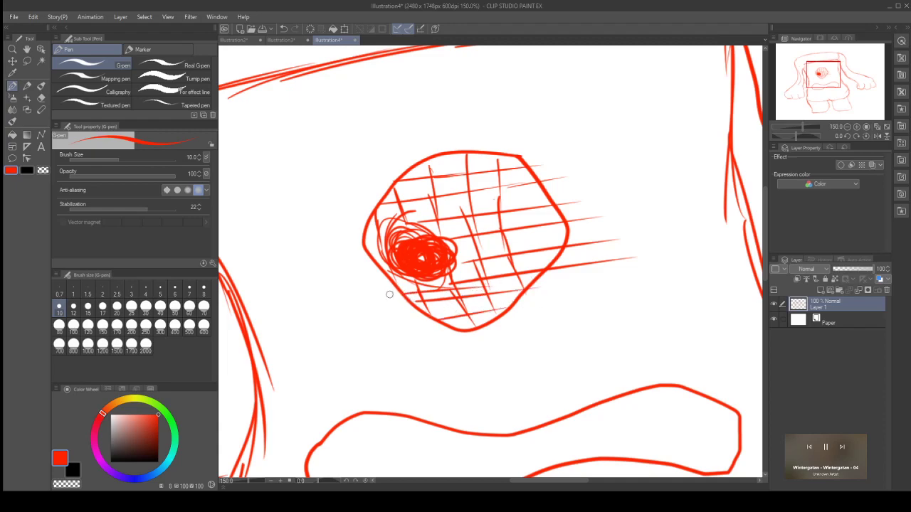
pyautogui.moveTo(364, 245); pyautogui.dragTo(384, 247)
pyautogui.moveTo(521, 170); pyautogui.dragTo(541, 238)
pyautogui.hotkey('ctrl', 'z')
pyautogui.moveTo(515, 163); pyautogui.dragTo(542, 278)
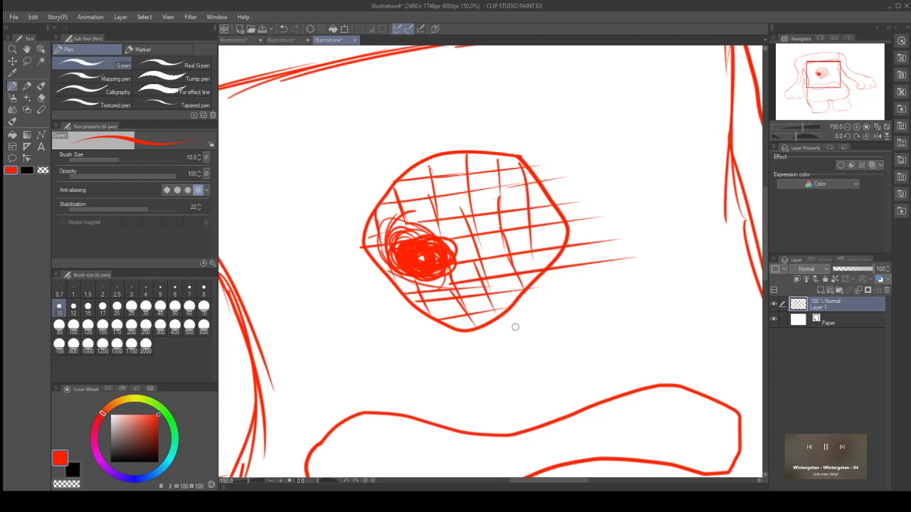
# Step: Place a small dot in each cell of the eye's grid
pyautogui.click(542, 200)
pyautogui.click(546, 239)
pyautogui.click(520, 235)
pyautogui.click(507, 219)
pyautogui.click(520, 192)
pyautogui.click(509, 166)
pyautogui.click(481, 158)
pyautogui.click(484, 184)
pyautogui.click(480, 204)
pyautogui.click(487, 253)
pyautogui.click(493, 263)
pyautogui.click(548, 255)
pyautogui.click(451, 305)
pyautogui.click(427, 171)
pyautogui.scroll(-5, 527, 280)
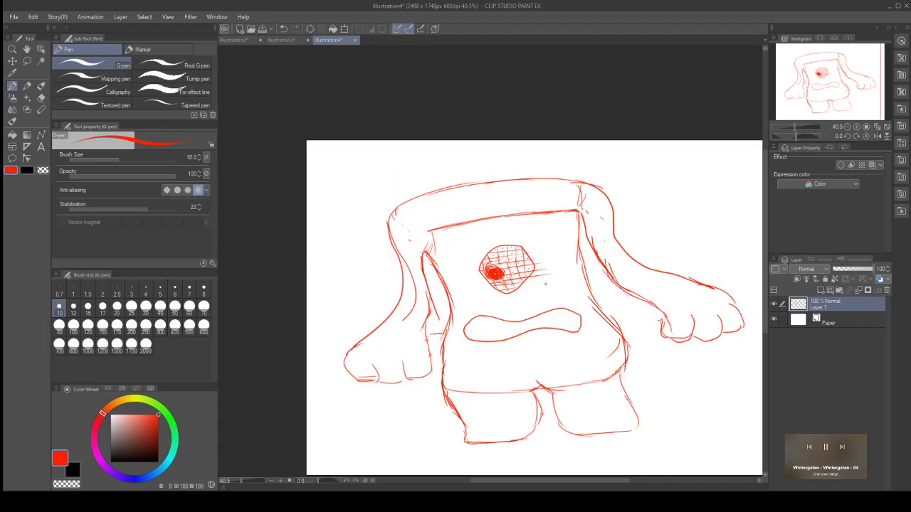
pyautogui.scroll(4, 547, 245)
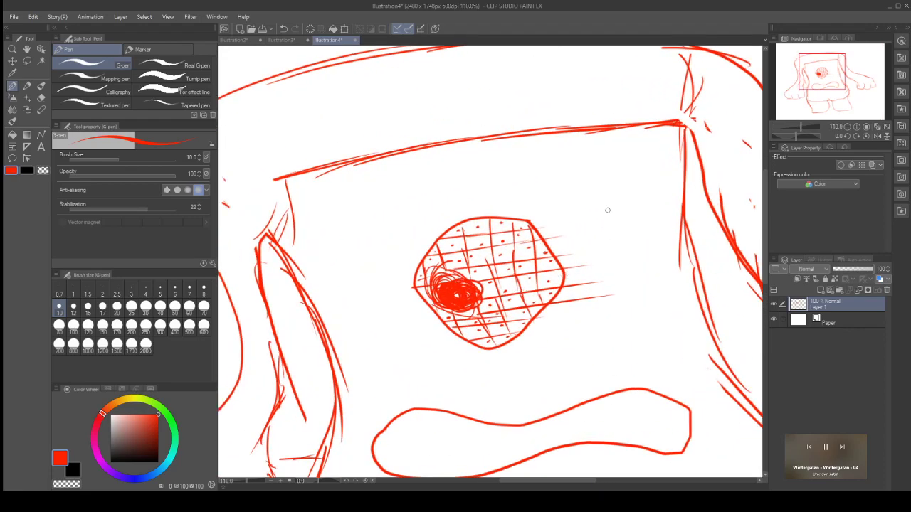
pyautogui.moveTo(609, 185); pyautogui.dragTo(610, 183)
pyautogui.hotkey('ctrl', 'z')
pyautogui.scroll(-3, 556, 279)
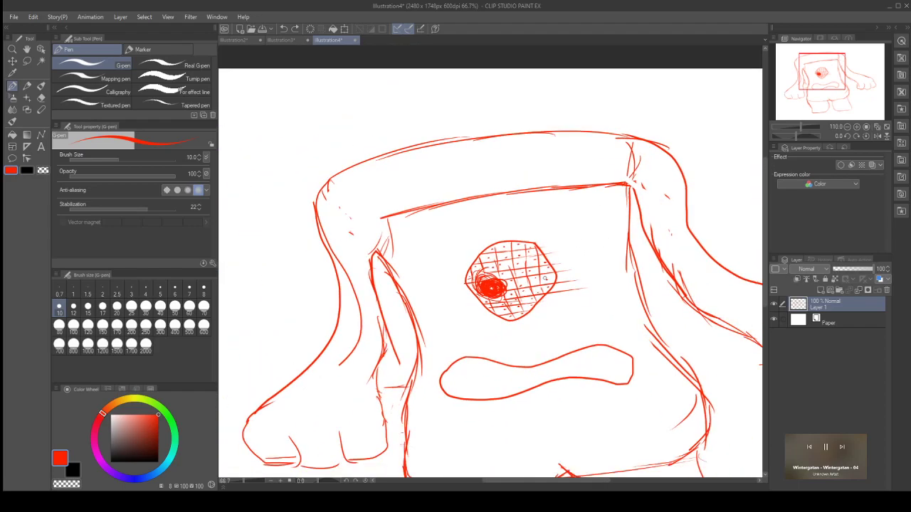
# Step: Enlarge the dot near the large eye's right edge and outline a small rounded second eye to its upper right
pyautogui.scroll(6, 556, 279)
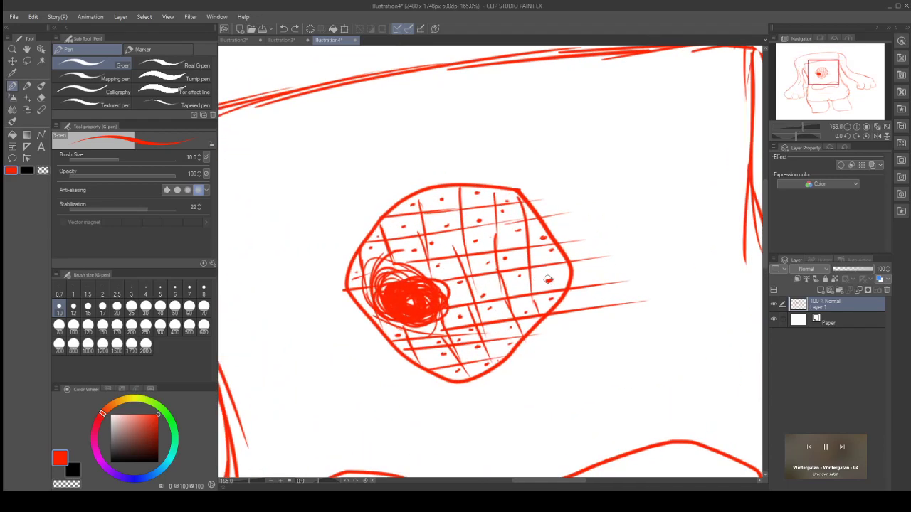
pyautogui.click(550, 280)
pyautogui.moveTo(595, 97)
pyautogui.mouseDown()
pyautogui.moveTo(569, 118)
pyautogui.moveTo(575, 158)
pyautogui.moveTo(639, 151)
pyautogui.moveTo(662, 125)
pyautogui.moveTo(655, 98)
pyautogui.moveTo(603, 96)
pyautogui.moveTo(607, 164)
pyautogui.mouseUp()
pyautogui.moveTo(614, 105); pyautogui.dragTo(642, 141)
pyautogui.moveTo(632, 98); pyautogui.dragTo(660, 139)
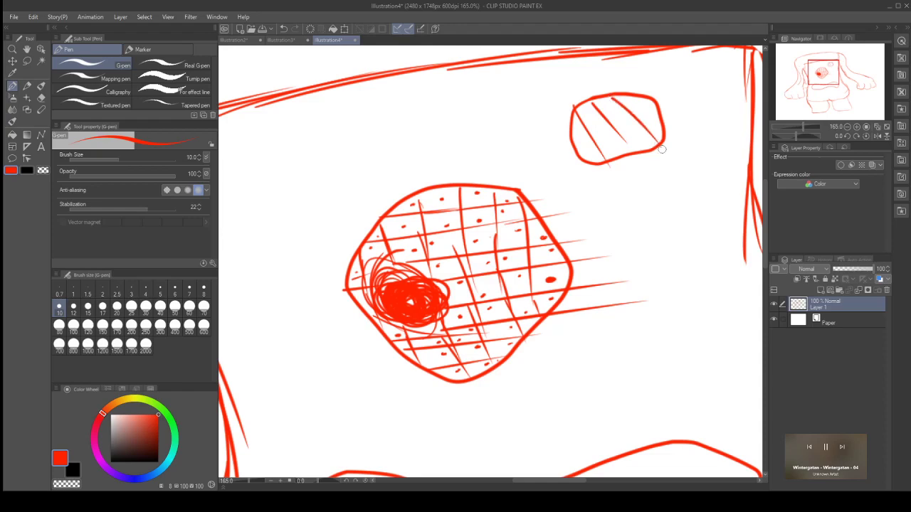
pyautogui.moveTo(644, 99); pyautogui.dragTo(661, 118)
pyautogui.moveTo(573, 140); pyautogui.dragTo(625, 111)
pyautogui.moveTo(577, 153); pyautogui.dragTo(656, 116)
pyautogui.moveTo(600, 155); pyautogui.dragTo(662, 130)
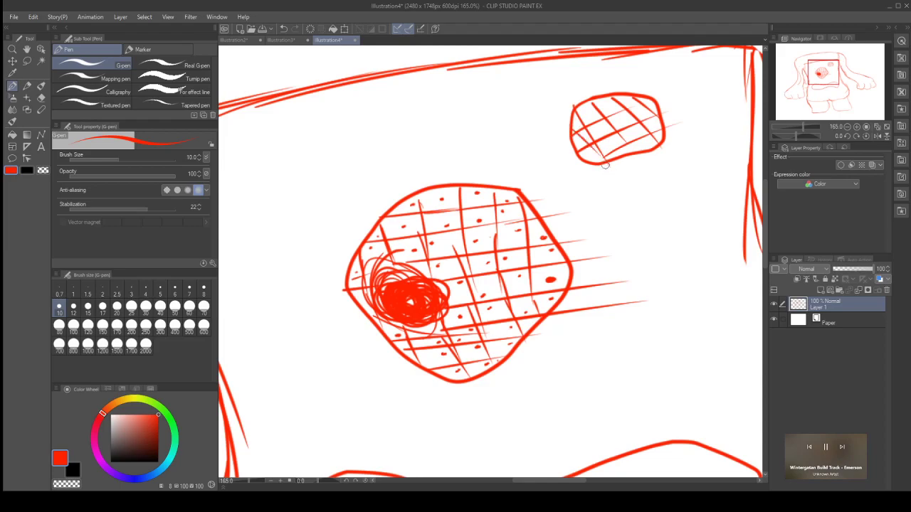
pyautogui.moveTo(577, 105); pyautogui.dragTo(610, 135)
pyautogui.moveTo(605, 103); pyautogui.dragTo(654, 145)
pyautogui.moveTo(619, 102); pyautogui.dragTo(664, 128)
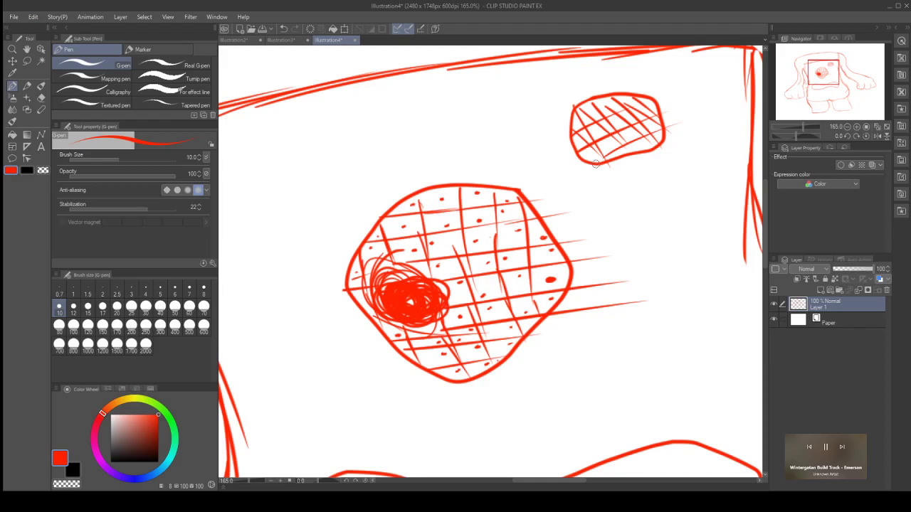
pyautogui.moveTo(574, 129); pyautogui.dragTo(621, 104)
pyautogui.moveTo(581, 145); pyautogui.dragTo(626, 122)
pyautogui.moveTo(585, 161)
pyautogui.mouseDown()
pyautogui.moveTo(722, 96)
pyautogui.moveTo(629, 156)
pyautogui.moveTo(660, 140)
pyautogui.mouseUp()
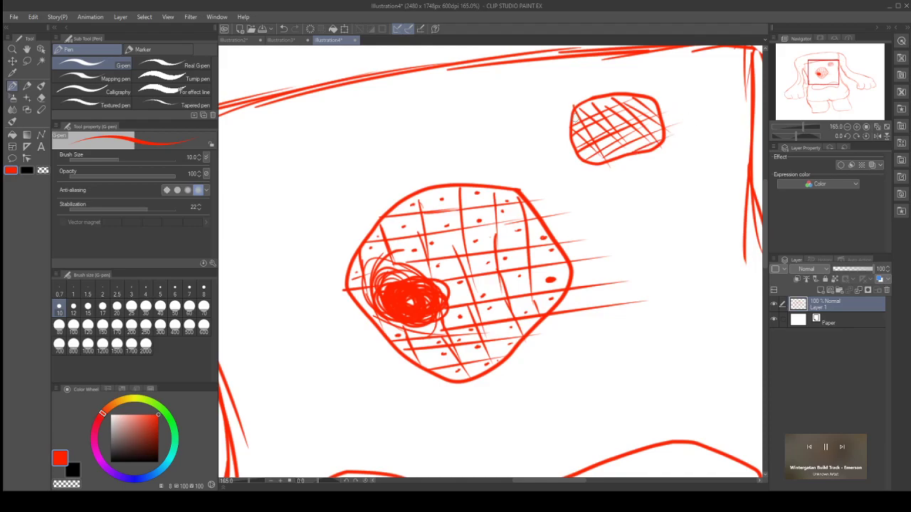
pyautogui.scroll(-3, 411, 172)
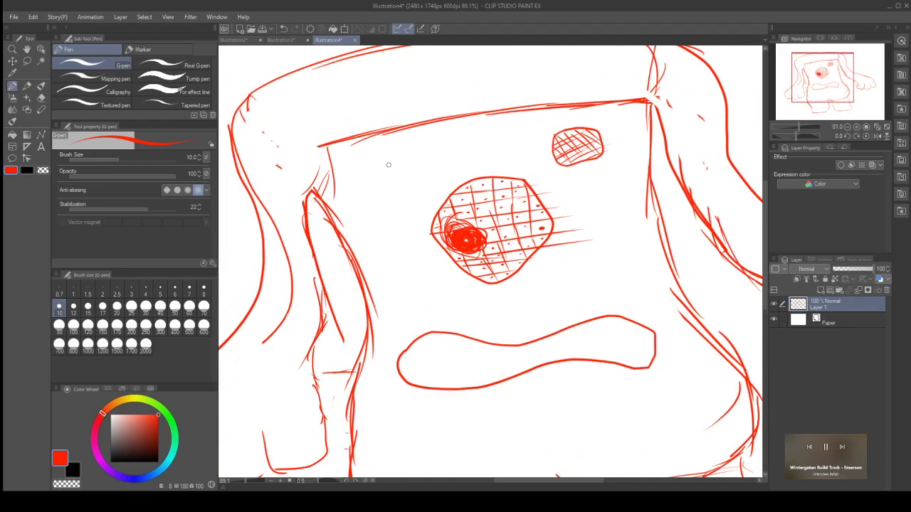
pyautogui.scroll(-1, 652, 137)
pyautogui.scroll(4, 659, 143)
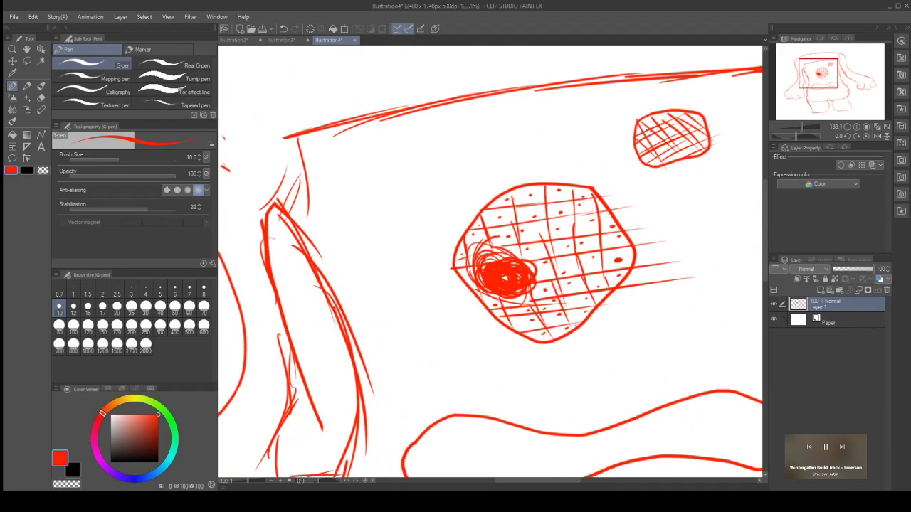
pyautogui.click(662, 139)
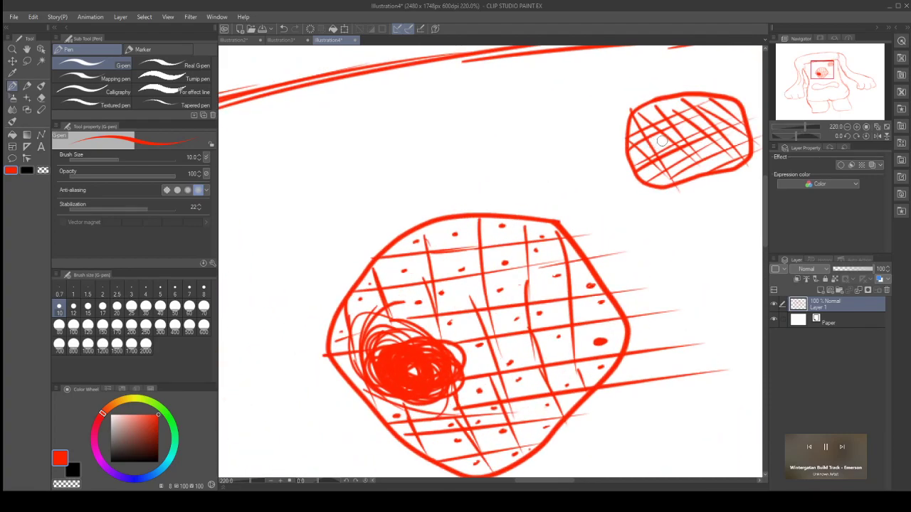
pyautogui.hotkey('ctrl', 'z')
pyautogui.hotkey('ctrl', 'z')
pyautogui.hotkey('ctrl', 'z')
pyautogui.hotkey('ctrl', 'z')
pyautogui.hotkey('ctrl', 'z')
pyautogui.hotkey('ctrl', 'z')
pyautogui.hotkey('ctrl', 'z')
pyautogui.hotkey('ctrl', 'z')
pyautogui.hotkey('ctrl', 'z')
pyautogui.hotkey('ctrl', 'z')
pyautogui.hotkey('ctrl', 'z')
pyautogui.hotkey('ctrl', 'z')
pyautogui.hotkey('ctrl', 'z')
pyautogui.hotkey('ctrl', 'z')
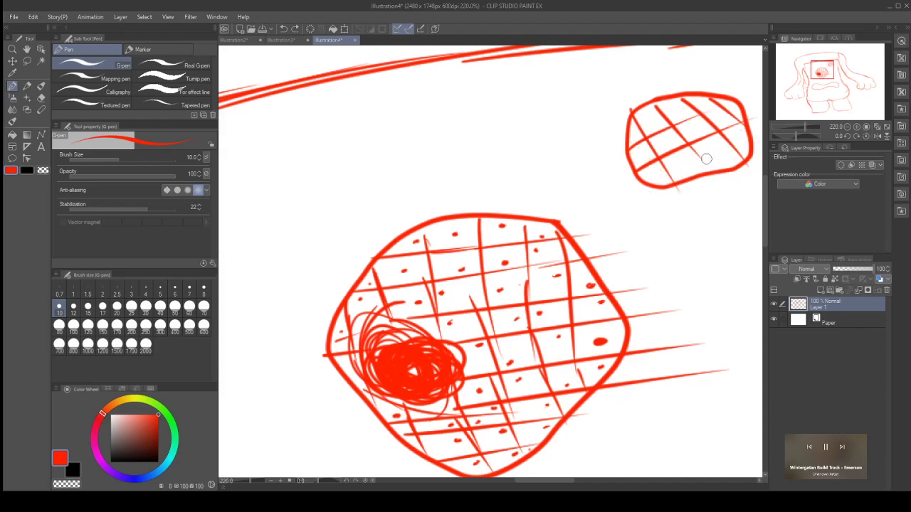
# Step: Draw a solid oval pupil in the right half of the small upper eye, leaving the rest of that eye blank
pyautogui.moveTo(693, 143)
pyautogui.mouseDown()
pyautogui.moveTo(716, 138)
pyautogui.moveTo(723, 147)
pyautogui.moveTo(704, 151)
pyautogui.moveTo(730, 151)
pyautogui.moveTo(695, 155)
pyautogui.moveTo(680, 136)
pyautogui.moveTo(708, 131)
pyautogui.mouseUp()
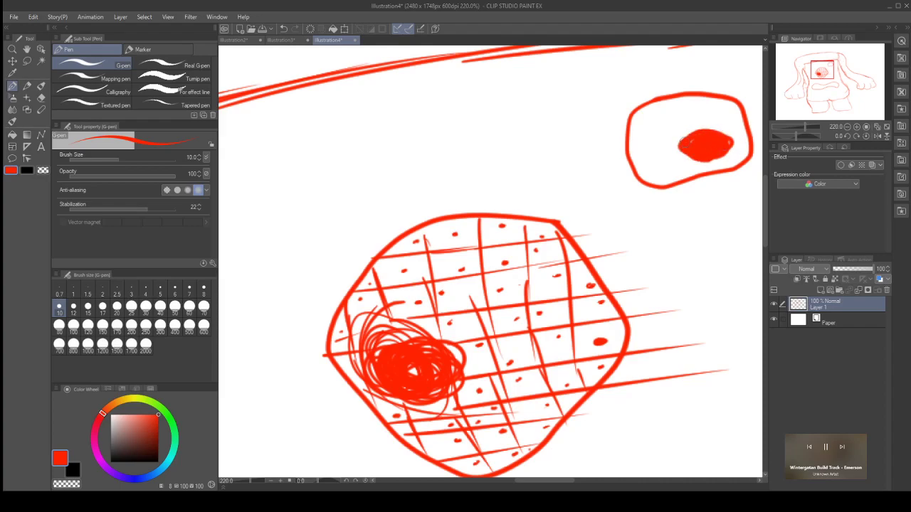
# Step: Draw a teardrop-shaped third eye to the upper left of the large eye, with nested circles at its rounded end
pyautogui.scroll(-4, 360, 248)
pyautogui.scroll(2, 306, 201)
pyautogui.scroll(-4, 291, 212)
pyautogui.scroll(3, 297, 222)
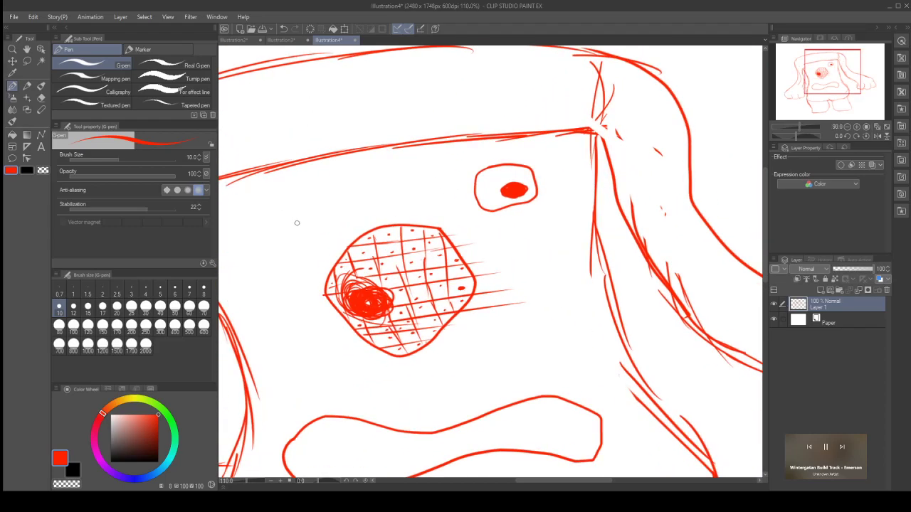
pyautogui.scroll(2, 297, 223)
pyautogui.moveTo(245, 210)
pyautogui.mouseDown()
pyautogui.moveTo(290, 195)
pyautogui.moveTo(366, 211)
pyautogui.moveTo(356, 231)
pyautogui.moveTo(299, 260)
pyautogui.moveTo(256, 256)
pyautogui.moveTo(240, 242)
pyautogui.moveTo(231, 223)
pyautogui.moveTo(241, 208)
pyautogui.moveTo(256, 238)
pyautogui.moveTo(289, 233)
pyautogui.moveTo(277, 211)
pyautogui.moveTo(257, 221)
pyautogui.mouseUp()
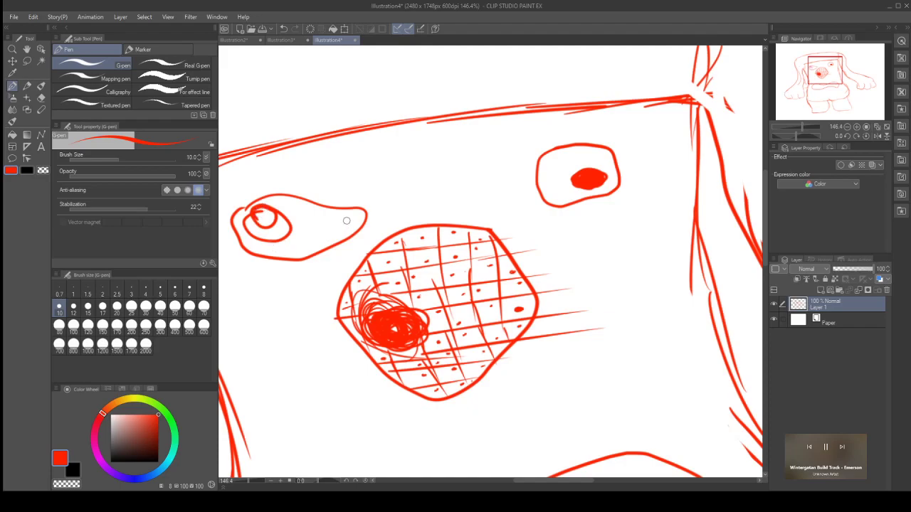
# Step: Replace the teardrop eye's nested circles with a small solid oval pupil near its rounded end
pyautogui.hotkey('ctrl', 'z')
pyautogui.moveTo(278, 229)
pyautogui.mouseDown()
pyautogui.moveTo(279, 208)
pyautogui.moveTo(287, 213)
pyautogui.moveTo(257, 222)
pyautogui.moveTo(276, 214)
pyautogui.mouseUp()
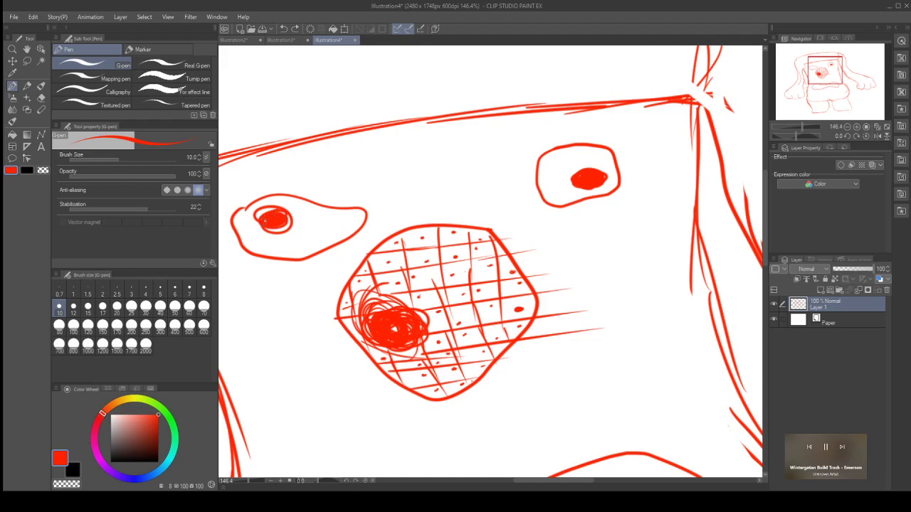
pyautogui.moveTo(270, 214)
pyautogui.mouseDown()
pyautogui.moveTo(249, 216)
pyautogui.moveTo(257, 227)
pyautogui.moveTo(290, 225)
pyautogui.moveTo(279, 226)
pyautogui.mouseUp()
pyautogui.scroll(-3, 671, 290)
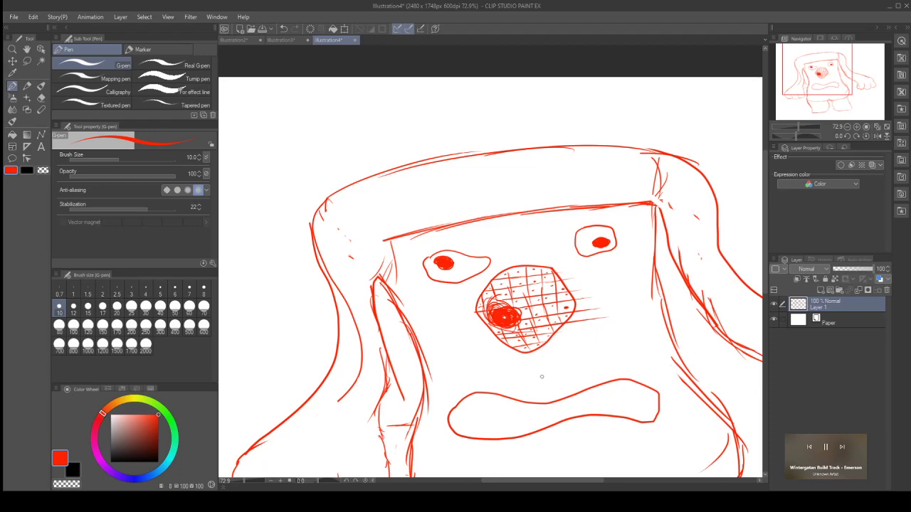
pyautogui.scroll(-2, 543, 370)
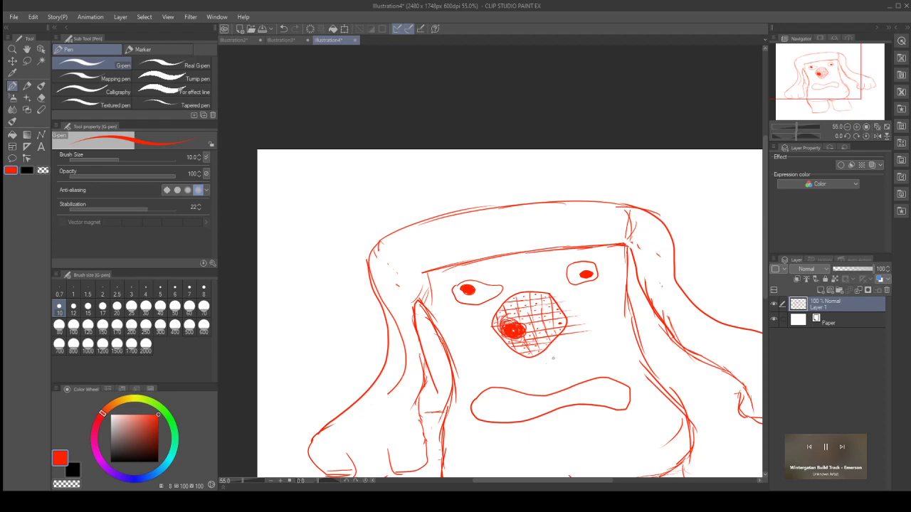
# Step: Undo the teardrop eye and the small rounded eye, keeping only the large grid-patterned eye on the face
pyautogui.hotkey('ctrl', 'z')
pyautogui.hotkey('ctrl', 'z')
pyautogui.hotkey('ctrl', 'z')
pyautogui.hotkey('ctrl', 'z')
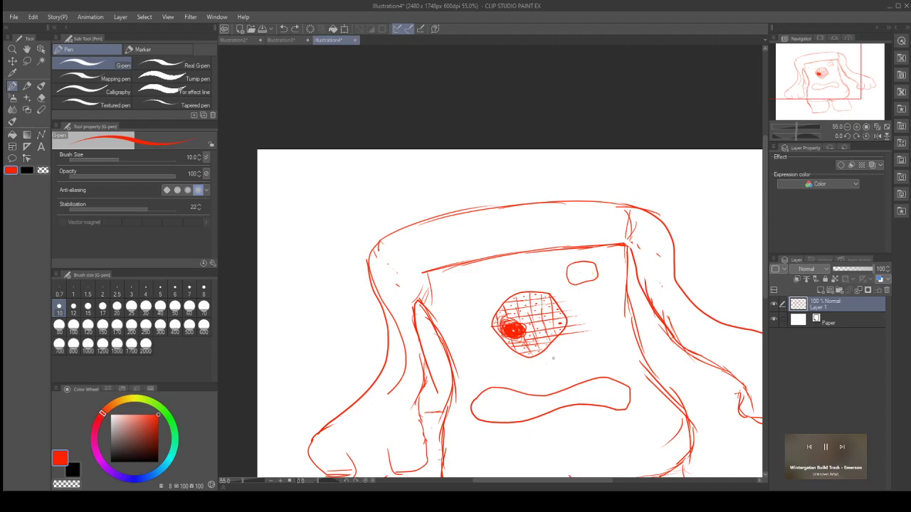
pyautogui.scroll(-2, 553, 358)
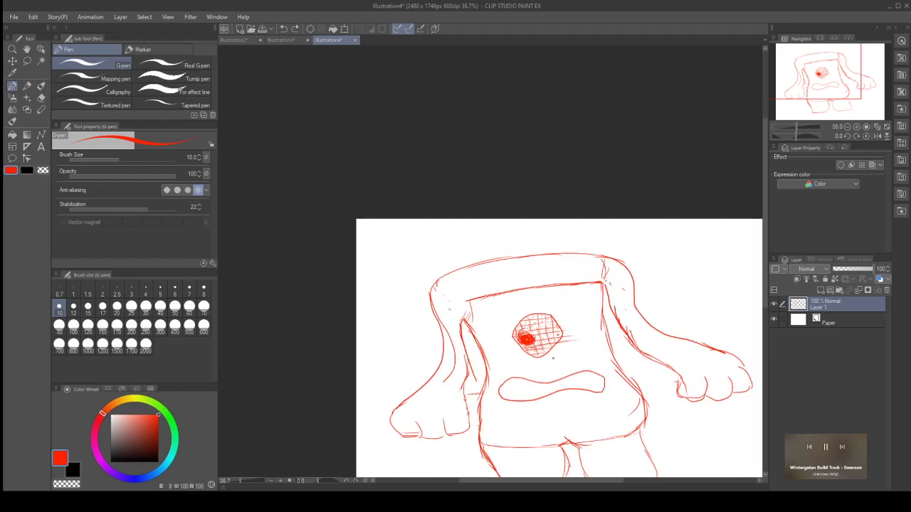
# Step: Erase the grid lines and dots inside the large eye, keeping its scribbled pupil
pyautogui.scroll(5, 473, 339)
pyautogui.scroll(5, 474, 339)
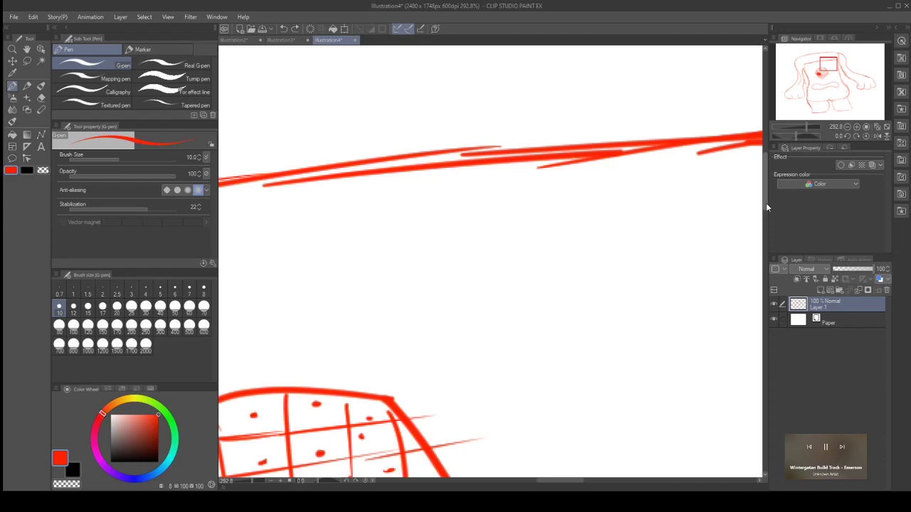
pyautogui.moveTo(766, 203); pyautogui.dragTo(766, 263)
pyautogui.scroll(-2, 388, 268)
pyautogui.scroll(-3, 385, 267)
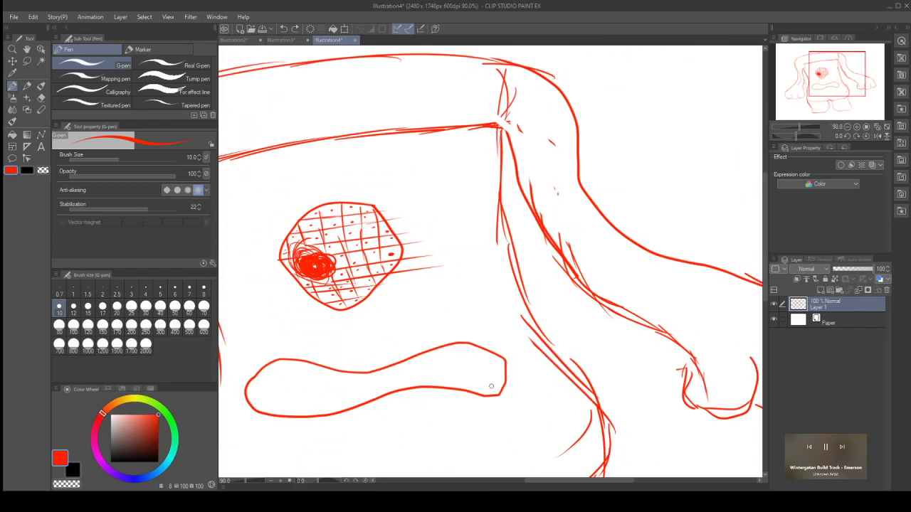
pyautogui.moveTo(570, 481); pyautogui.dragTo(526, 471)
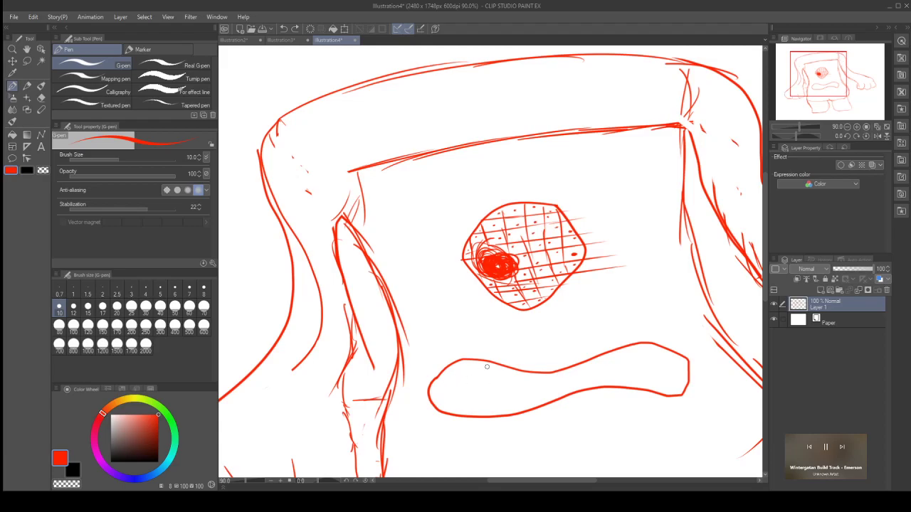
pyautogui.scroll(-5, 550, 332)
pyautogui.scroll(6, 569, 284)
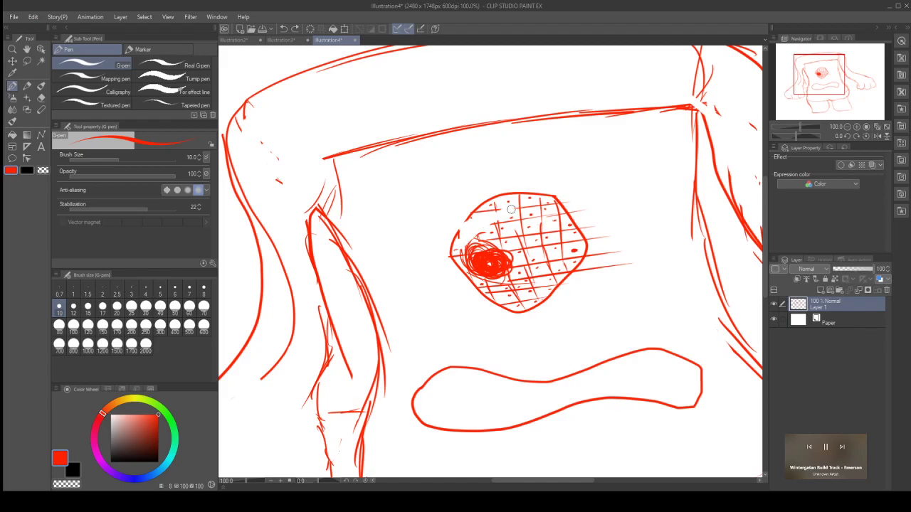
pyautogui.moveTo(521, 211)
pyautogui.mouseDown()
pyautogui.moveTo(557, 207)
pyautogui.moveTo(514, 251)
pyautogui.moveTo(553, 244)
pyautogui.moveTo(507, 274)
pyautogui.moveTo(529, 267)
pyautogui.moveTo(522, 273)
pyautogui.moveTo(482, 289)
pyautogui.moveTo(503, 296)
pyautogui.moveTo(560, 270)
pyautogui.moveTo(565, 253)
pyautogui.moveTo(560, 244)
pyautogui.moveTo(547, 249)
pyautogui.moveTo(520, 202)
pyautogui.mouseUp()
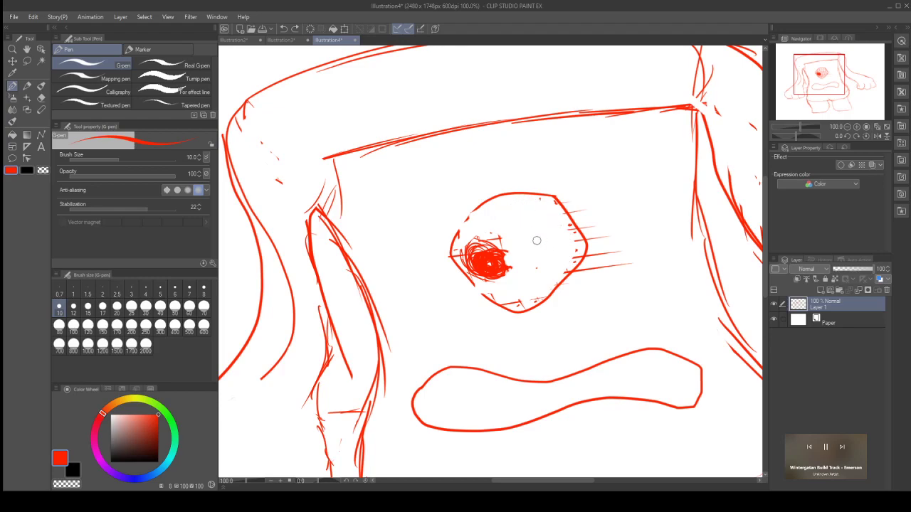
pyautogui.moveTo(479, 288)
pyautogui.mouseDown()
pyautogui.moveTo(513, 306)
pyautogui.moveTo(539, 299)
pyautogui.moveTo(578, 239)
pyautogui.mouseUp()
pyautogui.moveTo(456, 233)
pyautogui.mouseDown()
pyautogui.moveTo(458, 252)
pyautogui.moveTo(470, 238)
pyautogui.mouseUp()
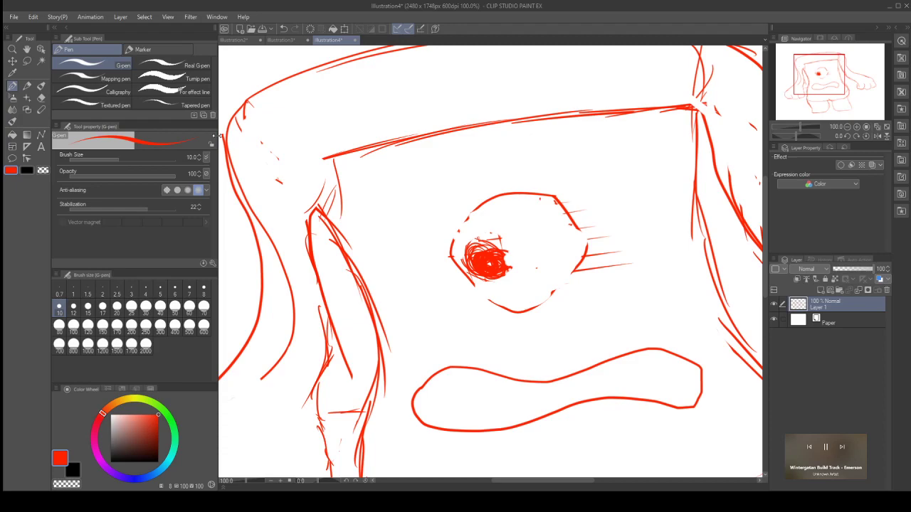
# Step: Redraw the broken parts of the large eye's outline with loose sketchy strokes to close its shape
pyautogui.moveTo(478, 207)
pyautogui.mouseDown()
pyautogui.moveTo(451, 263)
pyautogui.moveTo(462, 239)
pyautogui.moveTo(451, 261)
pyautogui.moveTo(487, 295)
pyautogui.moveTo(531, 306)
pyautogui.moveTo(585, 265)
pyautogui.mouseUp()
pyautogui.moveTo(551, 293); pyautogui.dragTo(532, 303)
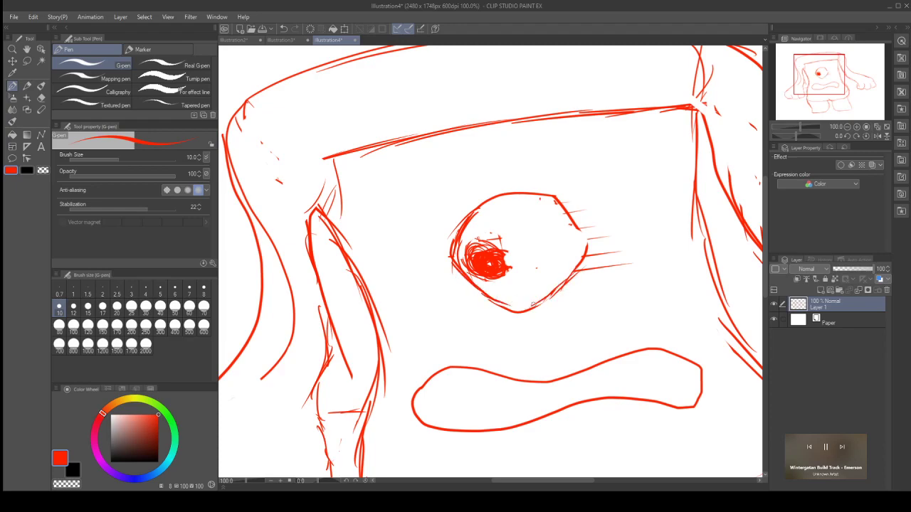
pyautogui.moveTo(580, 228); pyautogui.dragTo(586, 247)
pyautogui.moveTo(508, 247)
pyautogui.mouseDown()
pyautogui.moveTo(512, 265)
pyautogui.moveTo(517, 258)
pyautogui.moveTo(474, 254)
pyautogui.mouseUp()
pyautogui.hotkey('ctrl', 'z')
pyautogui.hotkey('ctrl', 'z')
pyautogui.hotkey('ctrl', 'z')
pyautogui.hotkey('ctrl', 'z')
pyautogui.hotkey('ctrl', 'z')
# Step: Enlarge the large eye's pupil with loose looping scribbles spreading toward the eye's center and above the dark core
pyautogui.moveTo(494, 238)
pyautogui.mouseDown()
pyautogui.moveTo(524, 242)
pyautogui.moveTo(518, 270)
pyautogui.moveTo(531, 265)
pyautogui.moveTo(506, 238)
pyautogui.moveTo(475, 256)
pyautogui.moveTo(504, 291)
pyautogui.mouseUp()
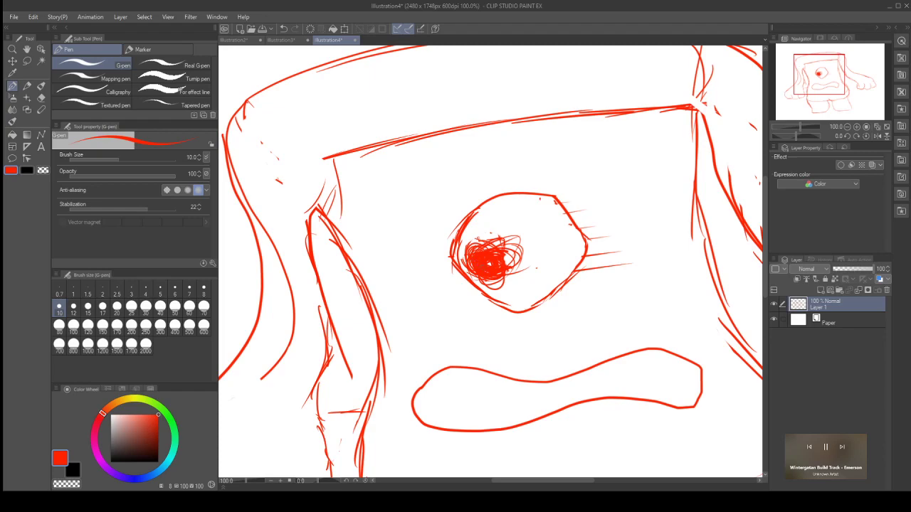
pyautogui.moveTo(503, 273)
pyautogui.mouseDown()
pyautogui.moveTo(536, 266)
pyautogui.moveTo(524, 279)
pyautogui.mouseUp()
pyautogui.scroll(-4, 622, 263)
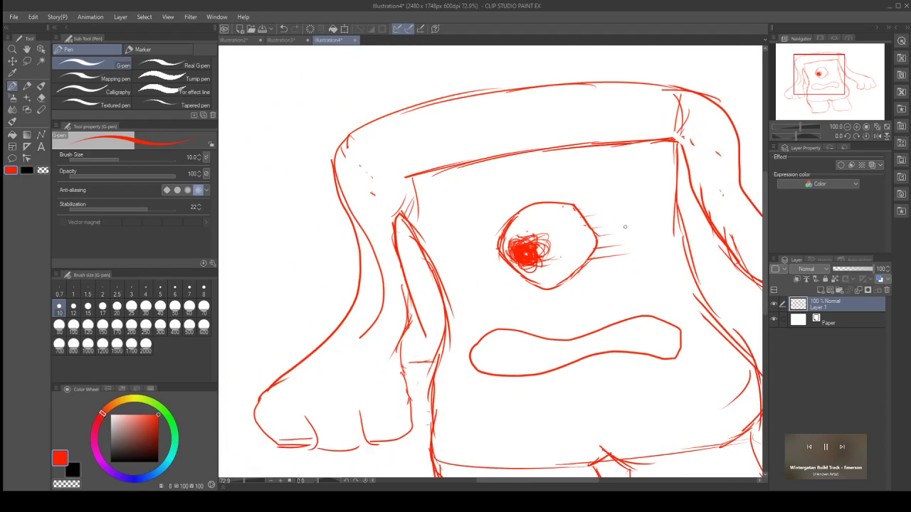
pyautogui.scroll(4, 625, 227)
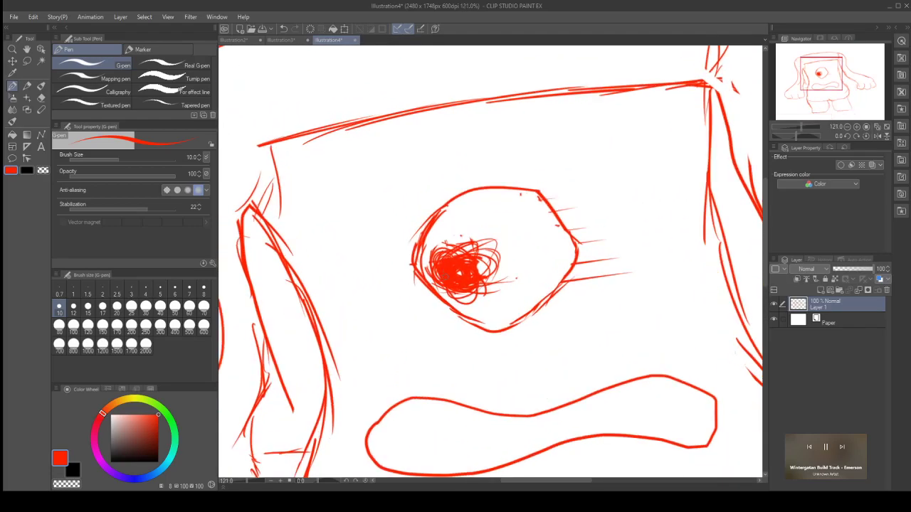
pyautogui.scroll(2, 460, 274)
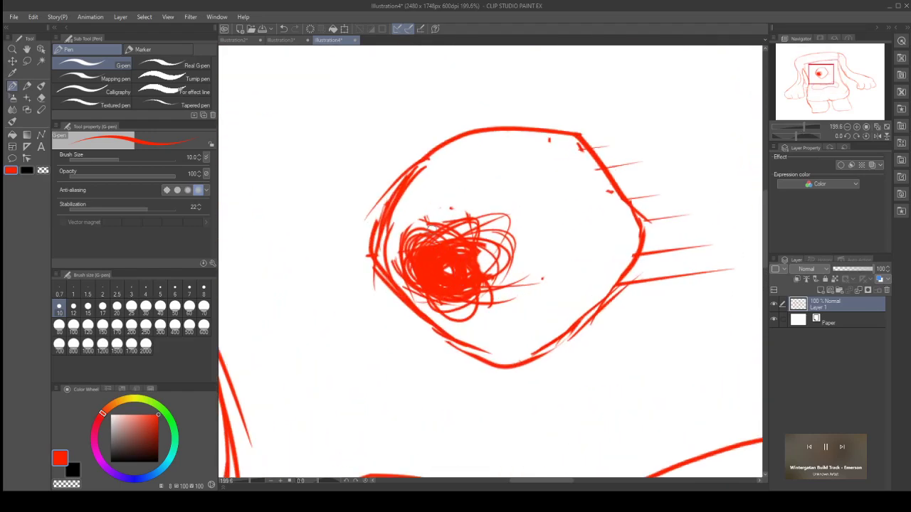
pyautogui.moveTo(428, 222)
pyautogui.mouseDown()
pyautogui.moveTo(427, 256)
pyautogui.moveTo(430, 211)
pyautogui.moveTo(459, 232)
pyautogui.mouseUp()
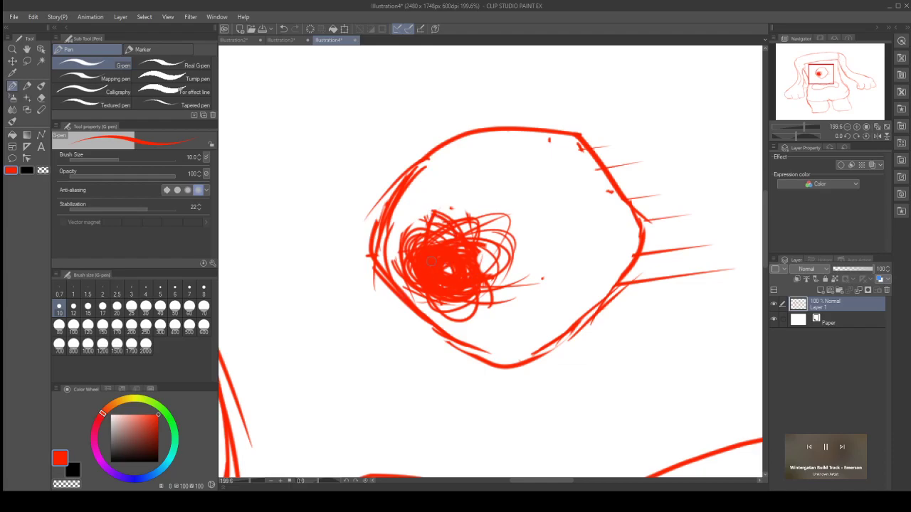
# Step: Erase the short seam lines on the shoulder above the face's upper right corner
pyautogui.scroll(-10, 540, 263)
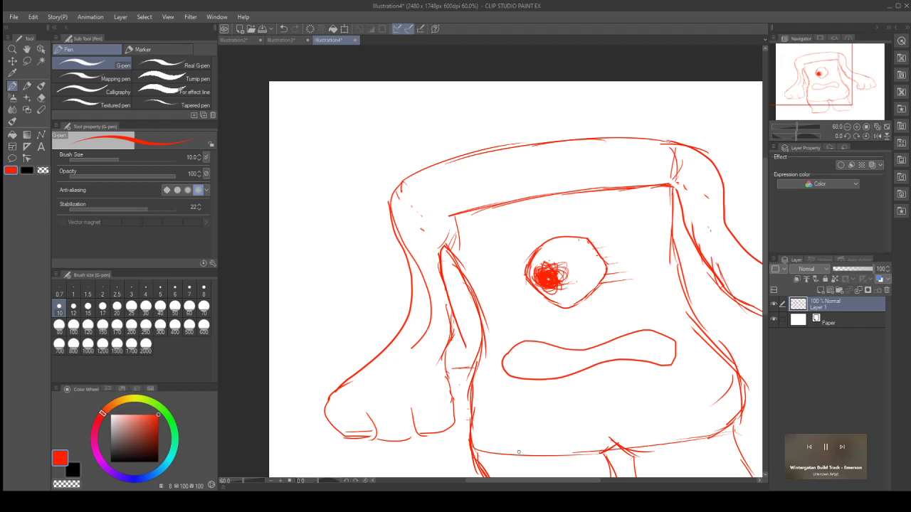
pyautogui.moveTo(550, 483); pyautogui.dragTo(553, 484)
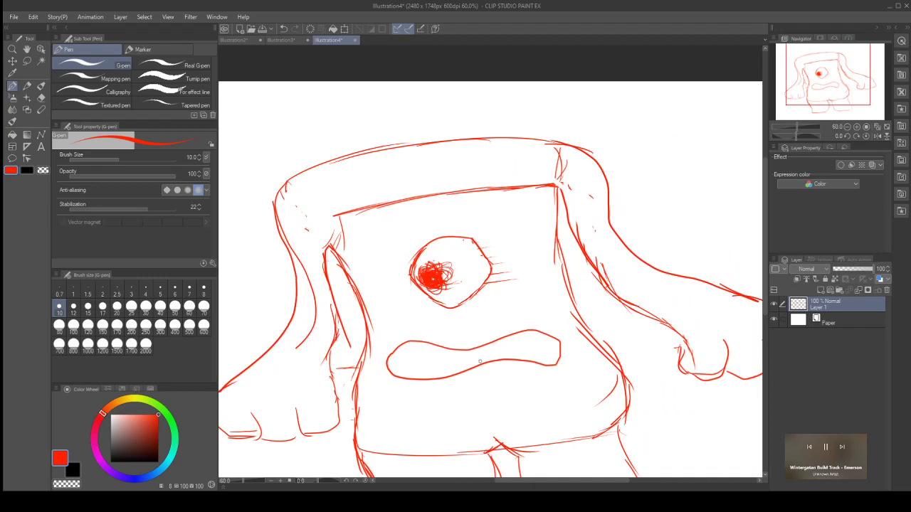
pyautogui.moveTo(573, 171)
pyautogui.mouseDown()
pyautogui.moveTo(550, 151)
pyautogui.moveTo(564, 166)
pyautogui.moveTo(546, 173)
pyautogui.moveTo(576, 170)
pyautogui.moveTo(546, 177)
pyautogui.moveTo(582, 193)
pyautogui.mouseUp()
pyautogui.scroll(-3, 601, 300)
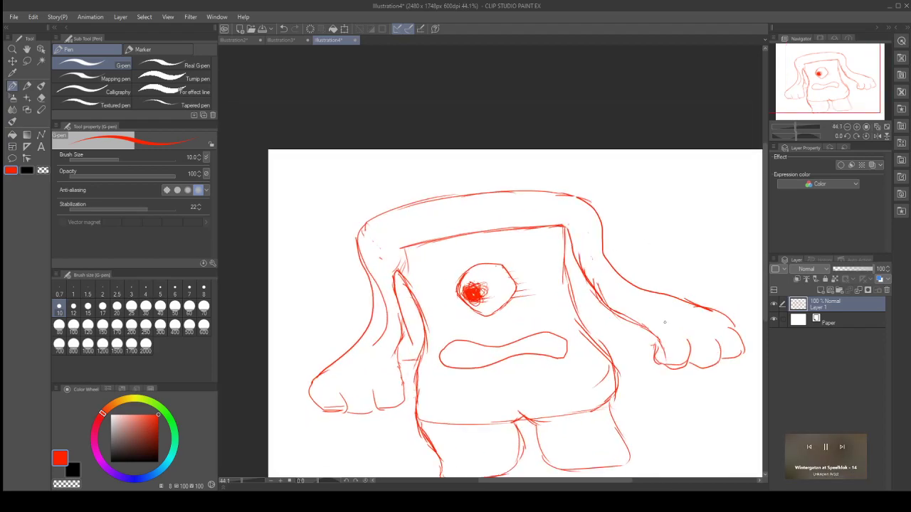
# Step: Sketch a curved armrest edge and support under the right-hand fist, with diagonal strokes filling the gaps between both arms and the body
pyautogui.moveTo(619, 357)
pyautogui.mouseDown()
pyautogui.moveTo(616, 371)
pyautogui.moveTo(620, 359)
pyautogui.mouseUp()
pyautogui.moveTo(645, 399)
pyautogui.mouseDown()
pyautogui.moveTo(684, 405)
pyautogui.moveTo(737, 382)
pyautogui.moveTo(645, 433)
pyautogui.moveTo(649, 406)
pyautogui.moveTo(649, 447)
pyautogui.mouseUp()
pyautogui.moveTo(614, 397); pyautogui.dragTo(634, 413)
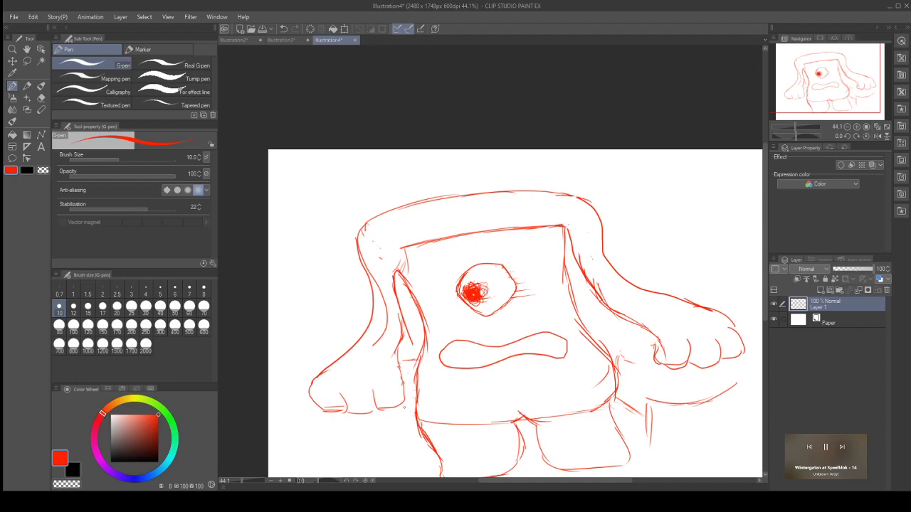
pyautogui.moveTo(400, 348)
pyautogui.mouseDown()
pyautogui.moveTo(425, 317)
pyautogui.moveTo(416, 326)
pyautogui.mouseUp()
pyautogui.moveTo(396, 350); pyautogui.dragTo(414, 333)
pyautogui.moveTo(585, 320)
pyautogui.mouseDown()
pyautogui.moveTo(619, 339)
pyautogui.moveTo(589, 327)
pyautogui.mouseUp()
pyautogui.moveTo(589, 326)
pyautogui.mouseDown()
pyautogui.moveTo(619, 347)
pyautogui.moveTo(597, 334)
pyautogui.moveTo(625, 390)
pyautogui.moveTo(649, 403)
pyautogui.mouseUp()
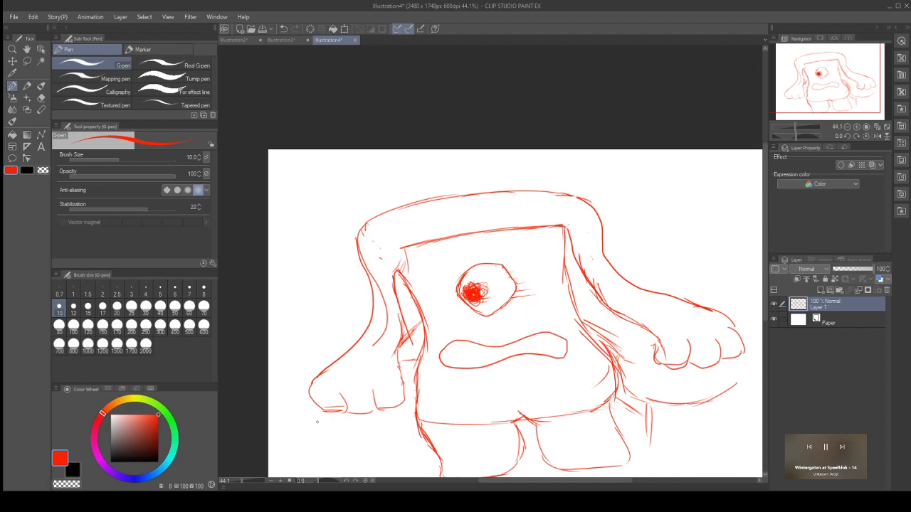
# Step: Outline a rounded armrest under the left-hand fist and add vertical support lines beneath both armrests
pyautogui.moveTo(321, 416)
pyautogui.mouseDown()
pyautogui.moveTo(331, 438)
pyautogui.moveTo(373, 447)
pyautogui.moveTo(360, 447)
pyautogui.moveTo(415, 437)
pyautogui.moveTo(413, 415)
pyautogui.moveTo(410, 441)
pyautogui.mouseUp()
pyautogui.moveTo(619, 392); pyautogui.dragTo(667, 401)
pyautogui.moveTo(732, 358)
pyautogui.mouseDown()
pyautogui.moveTo(736, 386)
pyautogui.moveTo(701, 397)
pyautogui.moveTo(711, 396)
pyautogui.moveTo(706, 447)
pyautogui.mouseUp()
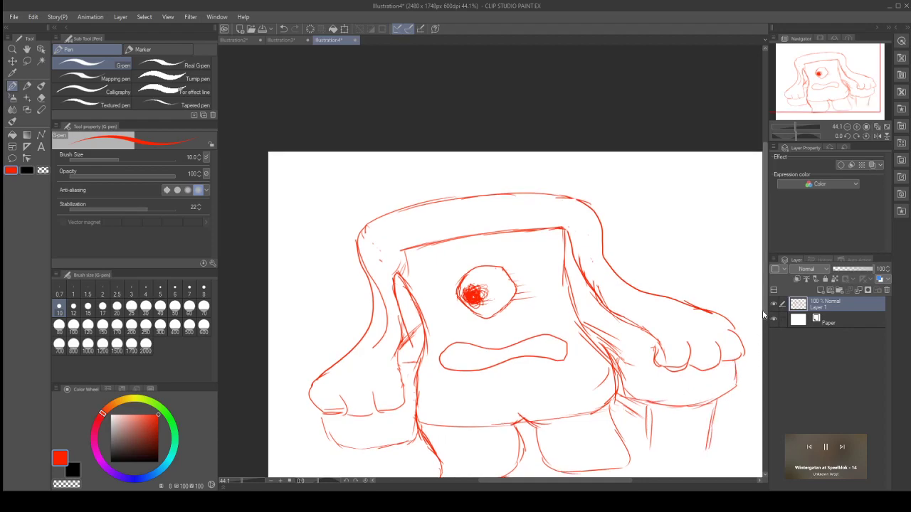
pyautogui.scroll(-3, 314, 374)
pyautogui.moveTo(350, 348); pyautogui.dragTo(368, 401)
pyautogui.moveTo(410, 343); pyautogui.dragTo(429, 384)
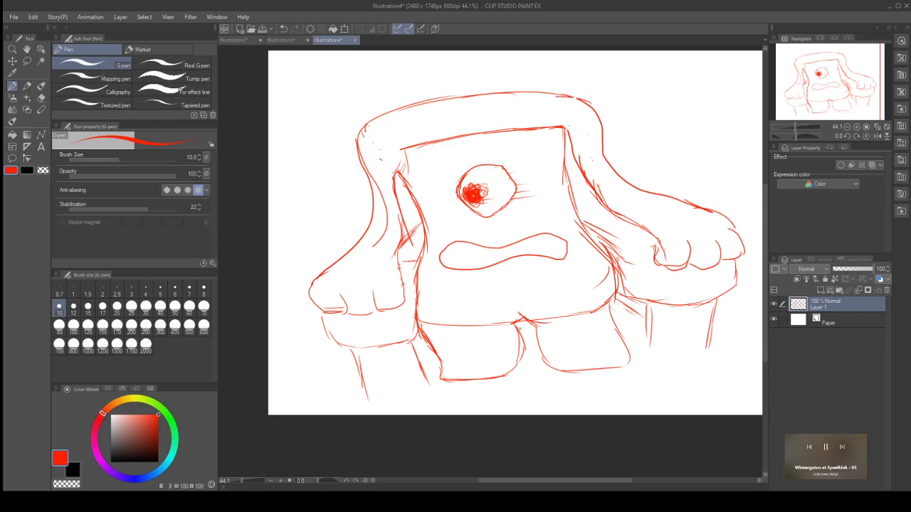
# Step: Sketch the seat's edges between and beside the legs, and add a long slanted front edge below the feet
pyautogui.moveTo(520, 329); pyautogui.dragTo(538, 326)
pyautogui.moveTo(610, 318)
pyautogui.mouseDown()
pyautogui.moveTo(623, 314)
pyautogui.moveTo(609, 309)
pyautogui.mouseUp()
pyautogui.moveTo(421, 339); pyautogui.dragTo(432, 377)
pyautogui.moveTo(534, 326); pyautogui.dragTo(522, 331)
pyautogui.moveTo(628, 313)
pyautogui.mouseDown()
pyautogui.moveTo(615, 319)
pyautogui.moveTo(629, 313)
pyautogui.moveTo(615, 316)
pyautogui.moveTo(631, 348)
pyautogui.mouseUp()
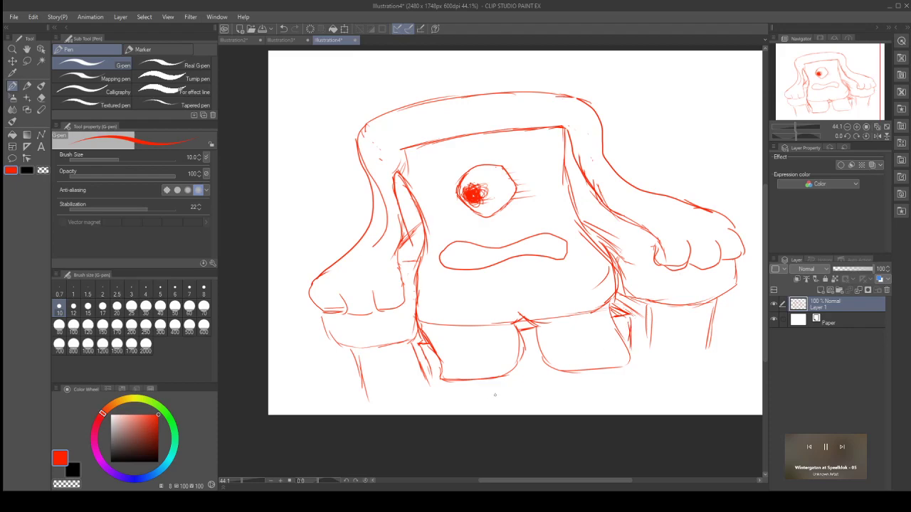
pyautogui.moveTo(412, 338)
pyautogui.mouseDown()
pyautogui.moveTo(430, 401)
pyautogui.moveTo(629, 385)
pyautogui.mouseUp()
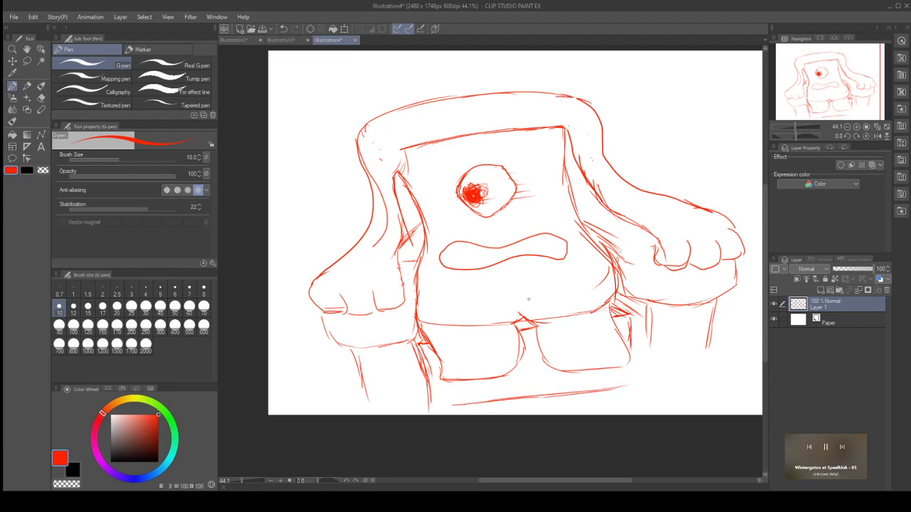
# Step: Erase the line running across the top of the face between the two arms
pyautogui.scroll(-2, 480, 258)
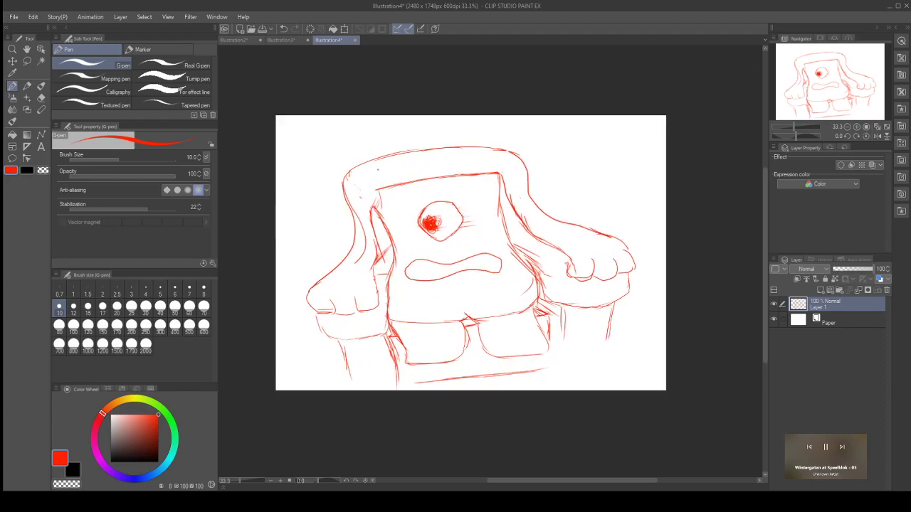
pyautogui.moveTo(403, 187)
pyautogui.mouseDown()
pyautogui.moveTo(372, 197)
pyautogui.moveTo(481, 175)
pyautogui.mouseUp()
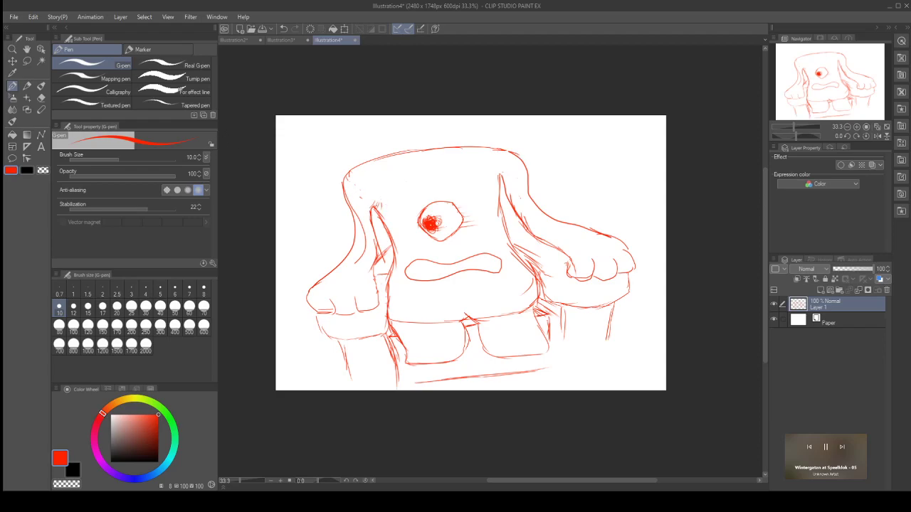
# Step: Try to redraw the face's top edge between the two arms
pyautogui.moveTo(384, 211); pyautogui.dragTo(507, 187)
pyautogui.hotkey('ctrl', 'z')
pyautogui.moveTo(376, 191)
pyautogui.mouseDown()
pyautogui.moveTo(499, 173)
pyautogui.moveTo(464, 194)
pyautogui.moveTo(380, 207)
pyautogui.mouseUp()
pyautogui.hotkey('ctrl', 'z')
pyautogui.hotkey('ctrl', 'z')
pyautogui.hotkey('ctrl', 'z')
pyautogui.hotkey('ctrl', 'y')
pyautogui.hotkey('ctrl', 'z')
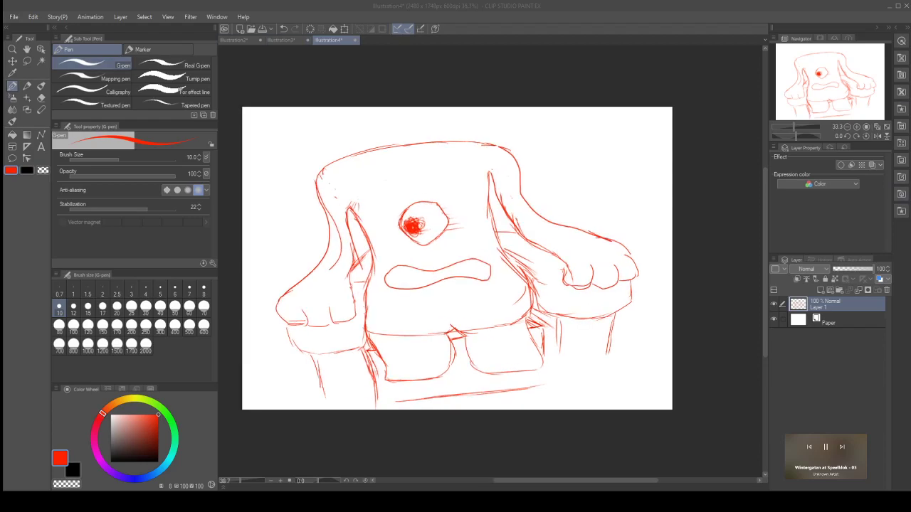
# Step: Redraw the face's top edge as a nearly straight line slanting up from the left arm to the right shoulder
pyautogui.hotkey('ctrl', '+')
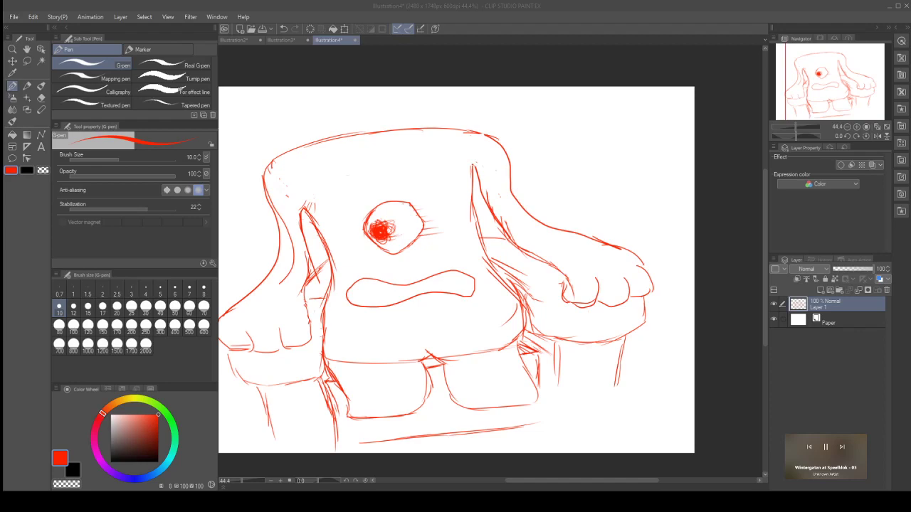
pyautogui.moveTo(304, 187)
pyautogui.mouseDown()
pyautogui.moveTo(310, 210)
pyautogui.moveTo(363, 178)
pyautogui.moveTo(476, 160)
pyautogui.moveTo(473, 176)
pyautogui.mouseUp()
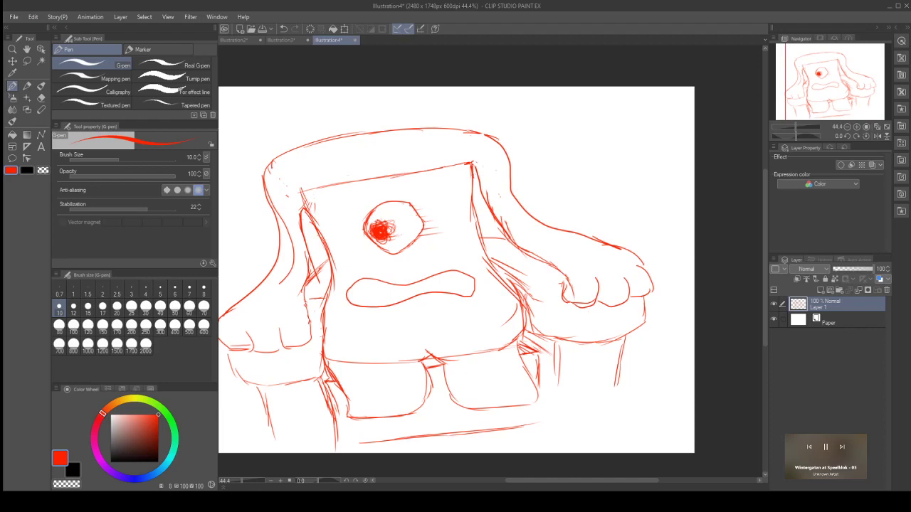
pyautogui.moveTo(484, 174); pyautogui.dragTo(479, 190)
pyautogui.hotkey('ctrl', 'z')
pyautogui.moveTo(483, 163)
pyautogui.mouseDown()
pyautogui.moveTo(301, 188)
pyautogui.moveTo(315, 186)
pyautogui.moveTo(300, 197)
pyautogui.moveTo(370, 178)
pyautogui.mouseUp()
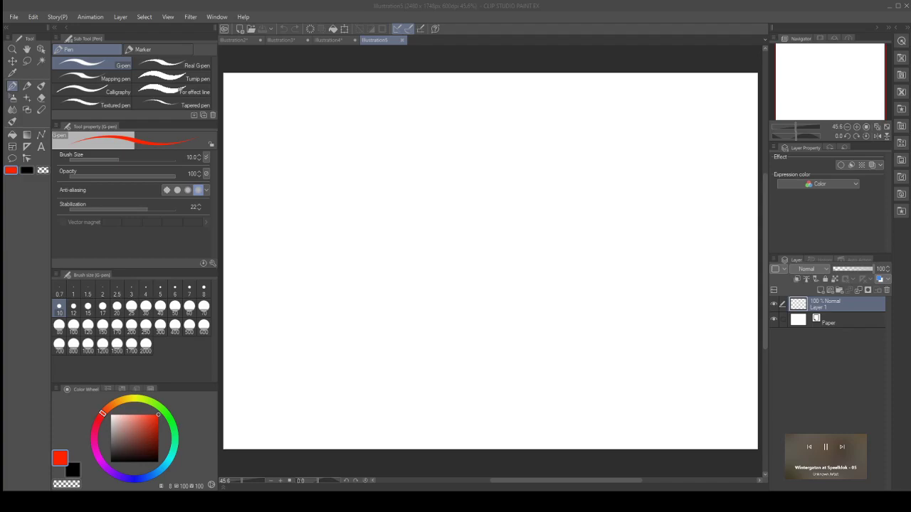
# Step: Sketch an oval with bundles of tapering strokes sweeping downward and to the right on the blank canvas, and clear the drawing
pyautogui.moveTo(444, 127)
pyautogui.mouseDown()
pyautogui.moveTo(391, 146)
pyautogui.moveTo(417, 131)
pyautogui.mouseUp()
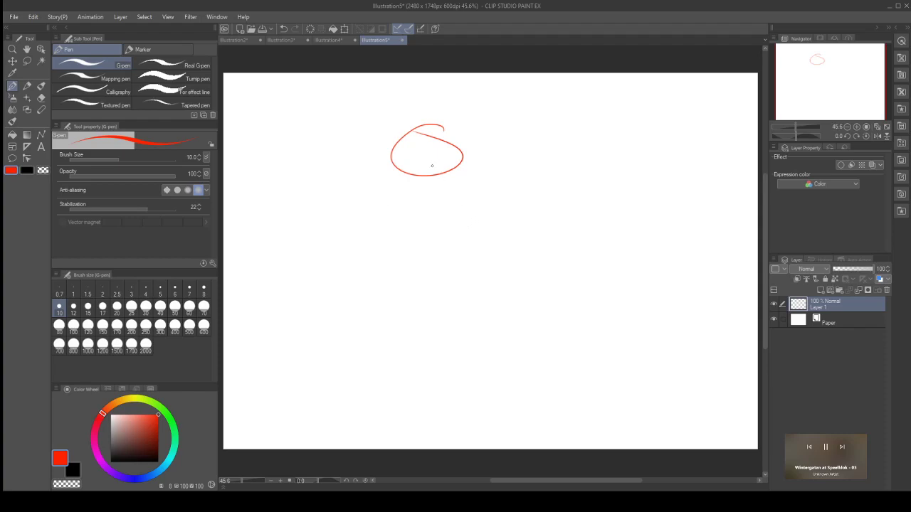
pyautogui.moveTo(427, 135)
pyautogui.mouseDown()
pyautogui.moveTo(451, 126)
pyautogui.moveTo(417, 127)
pyautogui.moveTo(428, 126)
pyautogui.moveTo(420, 132)
pyautogui.moveTo(429, 180)
pyautogui.moveTo(424, 168)
pyautogui.moveTo(491, 187)
pyautogui.moveTo(502, 174)
pyautogui.moveTo(542, 178)
pyautogui.mouseUp()
pyautogui.moveTo(415, 199); pyautogui.dragTo(532, 182)
pyautogui.moveTo(404, 163); pyautogui.dragTo(374, 183)
pyautogui.moveTo(384, 142)
pyautogui.mouseDown()
pyautogui.moveTo(379, 179)
pyautogui.moveTo(445, 255)
pyautogui.mouseUp()
pyautogui.moveTo(388, 218); pyautogui.dragTo(430, 252)
pyautogui.moveTo(360, 183); pyautogui.dragTo(391, 222)
pyautogui.moveTo(402, 138); pyautogui.dragTo(388, 213)
pyautogui.moveTo(393, 179); pyautogui.dragTo(435, 256)
pyautogui.moveTo(413, 165); pyautogui.dragTo(426, 228)
pyautogui.moveTo(416, 193)
pyautogui.mouseDown()
pyautogui.moveTo(425, 246)
pyautogui.moveTo(534, 180)
pyautogui.mouseUp()
pyautogui.moveTo(457, 198); pyautogui.dragTo(535, 196)
pyautogui.moveTo(418, 141); pyautogui.dragTo(499, 195)
pyautogui.moveTo(426, 160)
pyautogui.mouseDown()
pyautogui.moveTo(456, 178)
pyautogui.moveTo(524, 187)
pyautogui.mouseUp()
pyautogui.moveTo(435, 168); pyautogui.dragTo(550, 199)
pyautogui.moveTo(401, 151); pyautogui.dragTo(499, 189)
pyautogui.moveTo(414, 177); pyautogui.dragTo(429, 238)
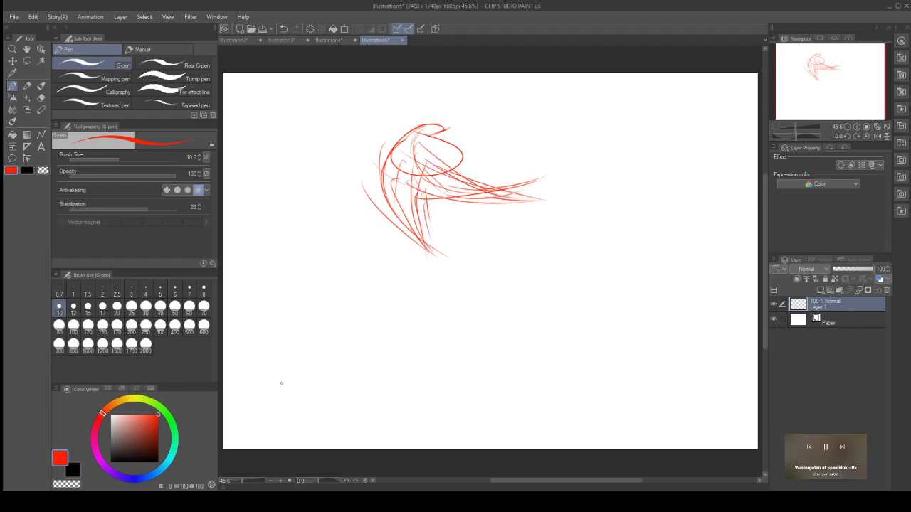
pyautogui.press('Delete')
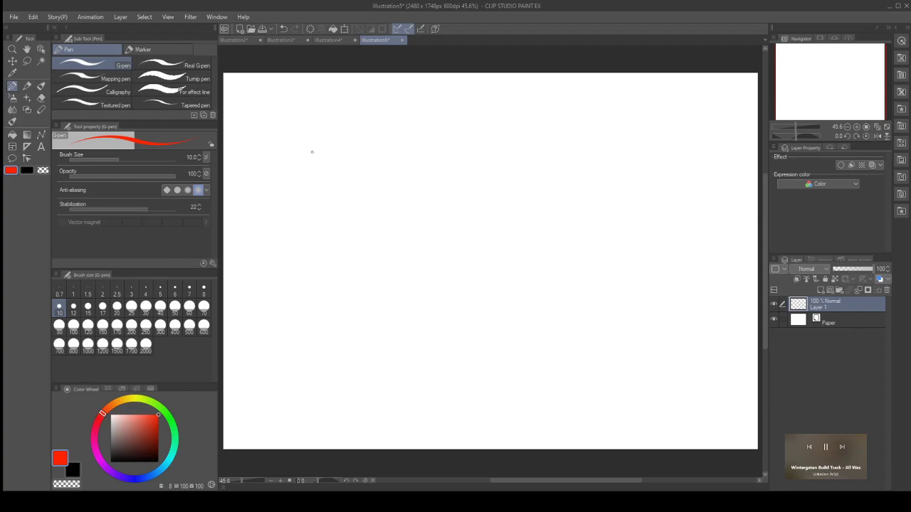
# Step: Sketch a wide oval face with two filled eyes and a long straight mouth, enclosed in a pinched, boxy head outline
pyautogui.moveTo(345, 156)
pyautogui.mouseDown()
pyautogui.moveTo(490, 135)
pyautogui.moveTo(527, 141)
pyautogui.moveTo(559, 162)
pyautogui.moveTo(551, 179)
pyautogui.moveTo(475, 197)
pyautogui.moveTo(373, 195)
pyautogui.moveTo(350, 189)
pyautogui.moveTo(354, 154)
pyautogui.mouseUp()
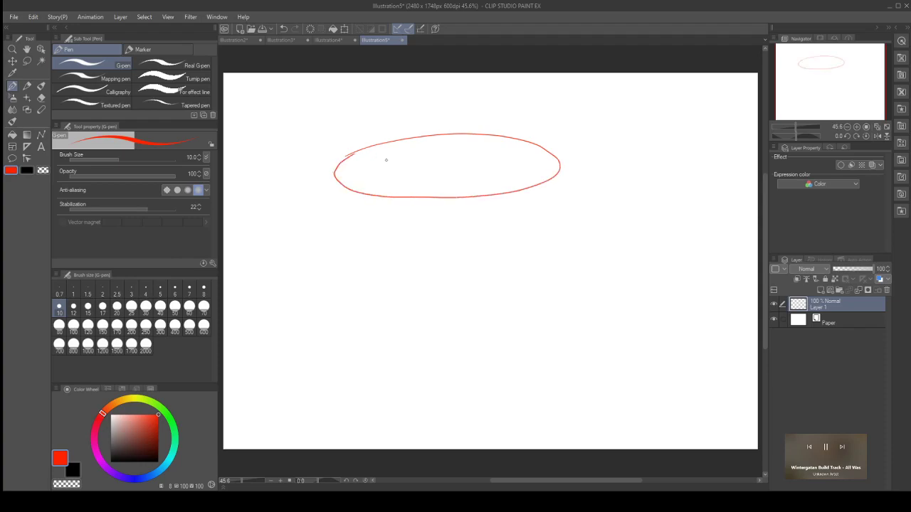
pyautogui.moveTo(383, 155)
pyautogui.mouseDown()
pyautogui.moveTo(391, 166)
pyautogui.moveTo(385, 160)
pyautogui.mouseUp()
pyautogui.moveTo(499, 153); pyautogui.dragTo(504, 158)
pyautogui.moveTo(383, 180); pyautogui.dragTo(520, 172)
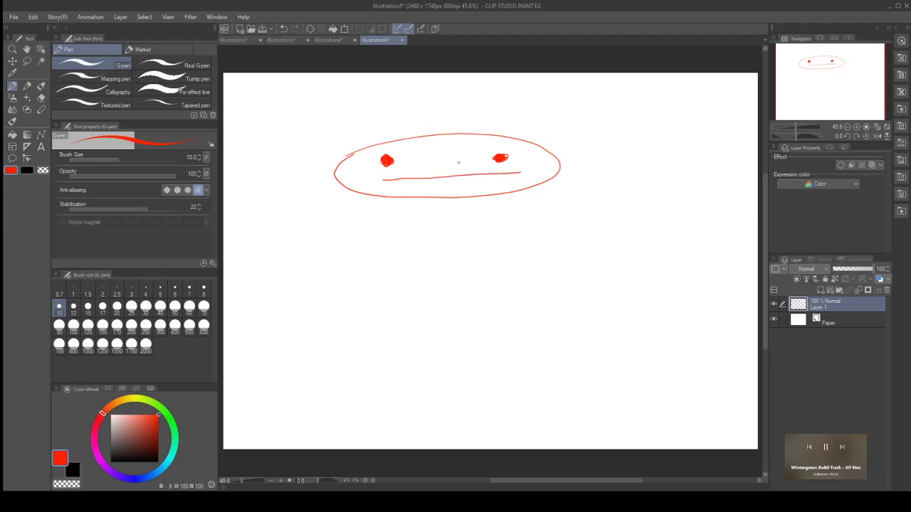
pyautogui.moveTo(326, 142)
pyautogui.mouseDown()
pyautogui.moveTo(335, 164)
pyautogui.moveTo(318, 207)
pyautogui.moveTo(329, 228)
pyautogui.mouseUp()
pyautogui.moveTo(326, 139)
pyautogui.mouseDown()
pyautogui.moveTo(466, 124)
pyautogui.moveTo(551, 128)
pyautogui.moveTo(578, 139)
pyautogui.moveTo(570, 200)
pyautogui.moveTo(549, 217)
pyautogui.moveTo(325, 229)
pyautogui.mouseUp()
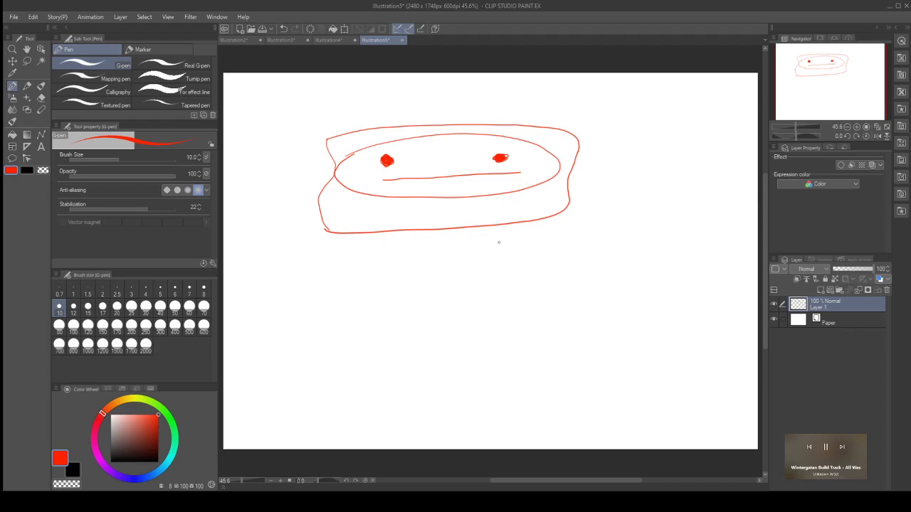
# Step: Sketch three flattened rings with inner loops, narrowing downward below the head, and a small circle beneath them
pyautogui.moveTo(559, 231)
pyautogui.mouseDown()
pyautogui.moveTo(530, 247)
pyautogui.moveTo(455, 259)
pyautogui.moveTo(335, 258)
pyautogui.moveTo(522, 225)
pyautogui.moveTo(563, 230)
pyautogui.mouseUp()
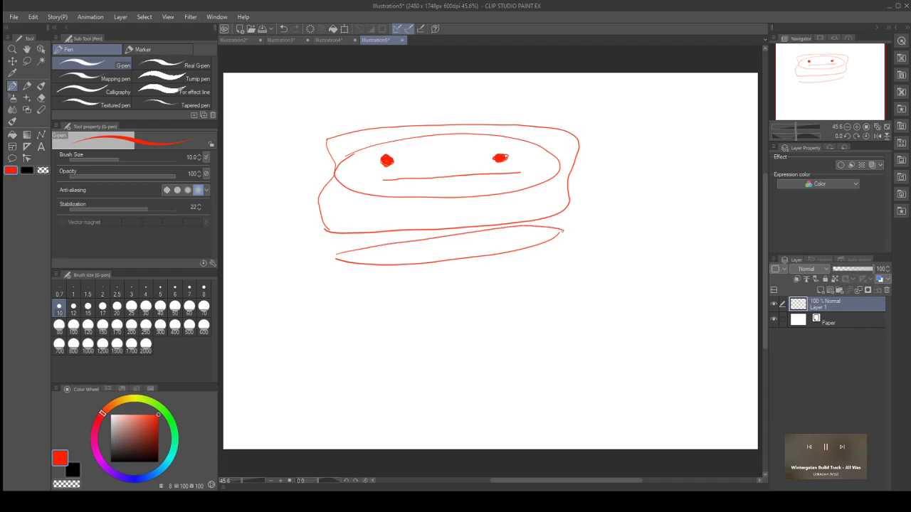
pyautogui.moveTo(389, 255)
pyautogui.mouseDown()
pyautogui.moveTo(509, 237)
pyautogui.moveTo(364, 260)
pyautogui.moveTo(404, 273)
pyautogui.moveTo(536, 267)
pyautogui.moveTo(458, 286)
pyautogui.moveTo(362, 280)
pyautogui.moveTo(498, 271)
pyautogui.moveTo(394, 283)
pyautogui.moveTo(417, 301)
pyautogui.moveTo(394, 304)
pyautogui.moveTo(516, 298)
pyautogui.moveTo(403, 300)
pyautogui.mouseUp()
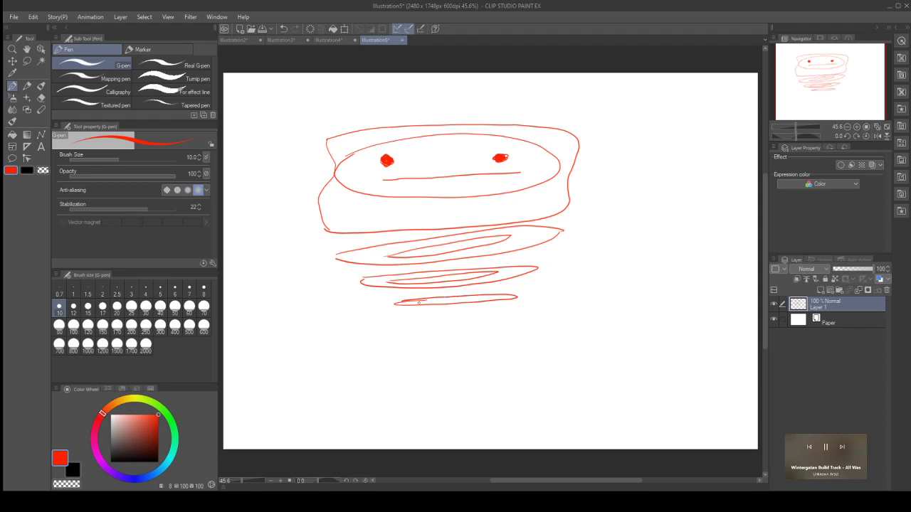
pyautogui.moveTo(426, 301)
pyautogui.mouseDown()
pyautogui.moveTo(464, 297)
pyautogui.moveTo(427, 305)
pyautogui.mouseUp()
pyautogui.moveTo(452, 312)
pyautogui.mouseDown()
pyautogui.moveTo(425, 326)
pyautogui.moveTo(445, 341)
pyautogui.moveTo(472, 324)
pyautogui.moveTo(456, 312)
pyautogui.moveTo(425, 321)
pyautogui.moveTo(426, 331)
pyautogui.moveTo(453, 339)
pyautogui.moveTo(471, 314)
pyautogui.moveTo(426, 315)
pyautogui.mouseUp()
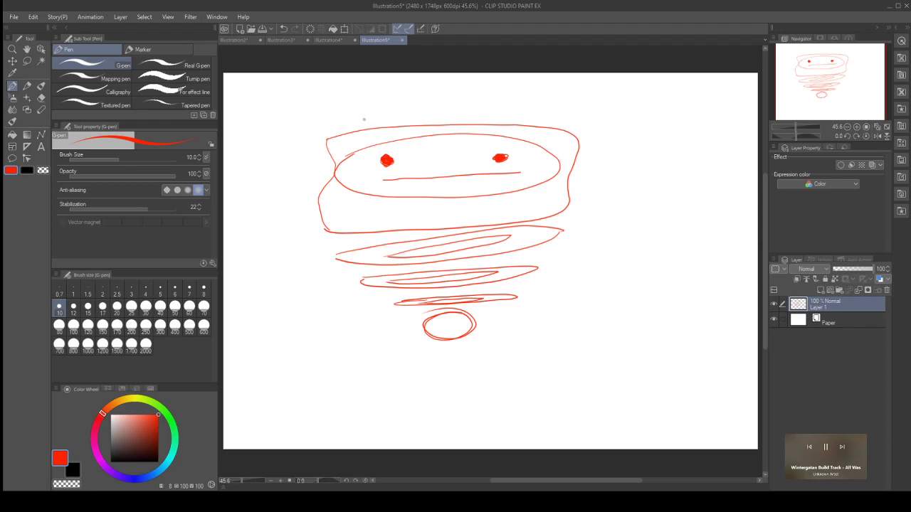
pyautogui.moveTo(376, 131)
pyautogui.mouseDown()
pyautogui.moveTo(352, 112)
pyautogui.moveTo(326, 135)
pyautogui.mouseUp()
pyautogui.moveTo(530, 122)
pyautogui.mouseDown()
pyautogui.moveTo(534, 106)
pyautogui.moveTo(561, 130)
pyautogui.mouseUp()
pyautogui.hotkey('ctrl', 'z')
# Step: Erase the boxy head outline surrounding the oval face
pyautogui.moveTo(325, 190)
pyautogui.mouseDown()
pyautogui.moveTo(318, 221)
pyautogui.moveTo(346, 212)
pyautogui.moveTo(319, 232)
pyautogui.moveTo(340, 233)
pyautogui.moveTo(506, 225)
pyautogui.moveTo(597, 202)
pyautogui.moveTo(541, 207)
pyautogui.mouseUp()
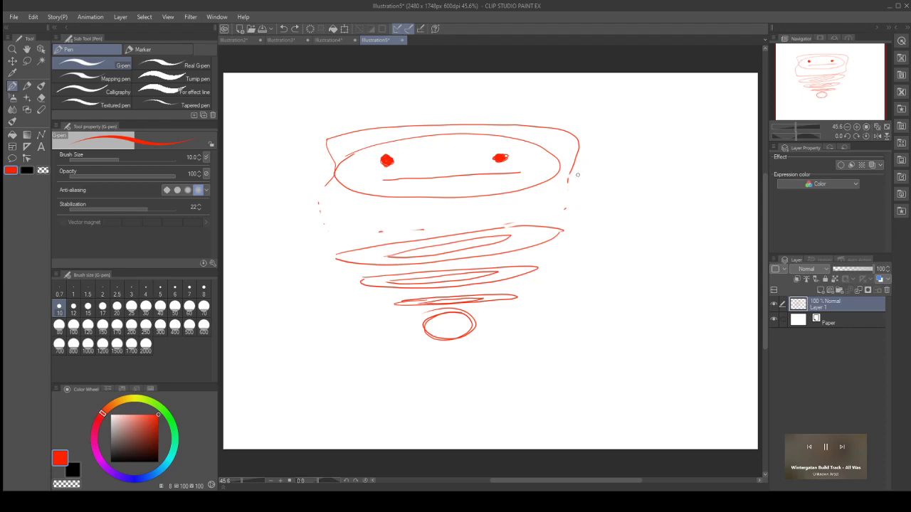
pyautogui.moveTo(471, 129); pyautogui.dragTo(385, 122)
pyautogui.moveTo(311, 140)
pyautogui.mouseDown()
pyautogui.moveTo(344, 140)
pyautogui.moveTo(308, 155)
pyautogui.moveTo(334, 176)
pyautogui.mouseUp()
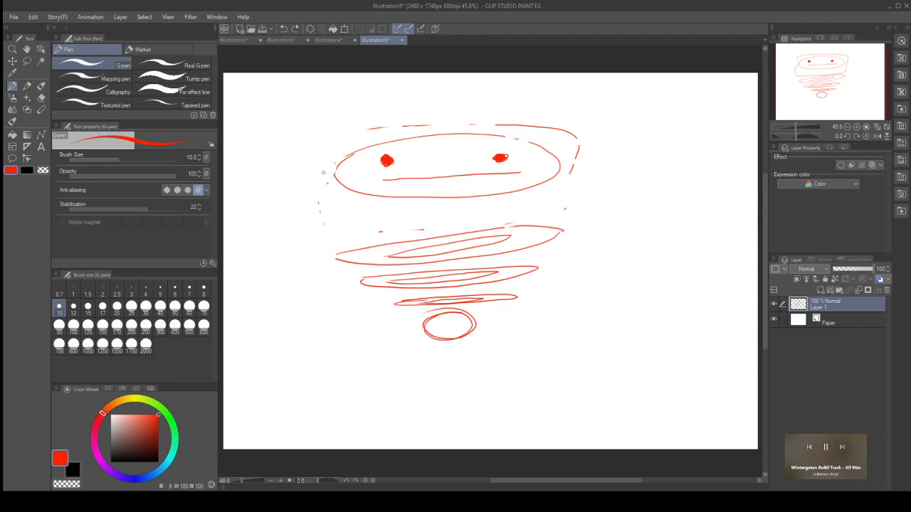
pyautogui.moveTo(494, 129)
pyautogui.mouseDown()
pyautogui.moveTo(567, 128)
pyautogui.moveTo(578, 149)
pyautogui.moveTo(570, 155)
pyautogui.moveTo(578, 149)
pyautogui.moveTo(579, 128)
pyautogui.moveTo(480, 121)
pyautogui.mouseUp()
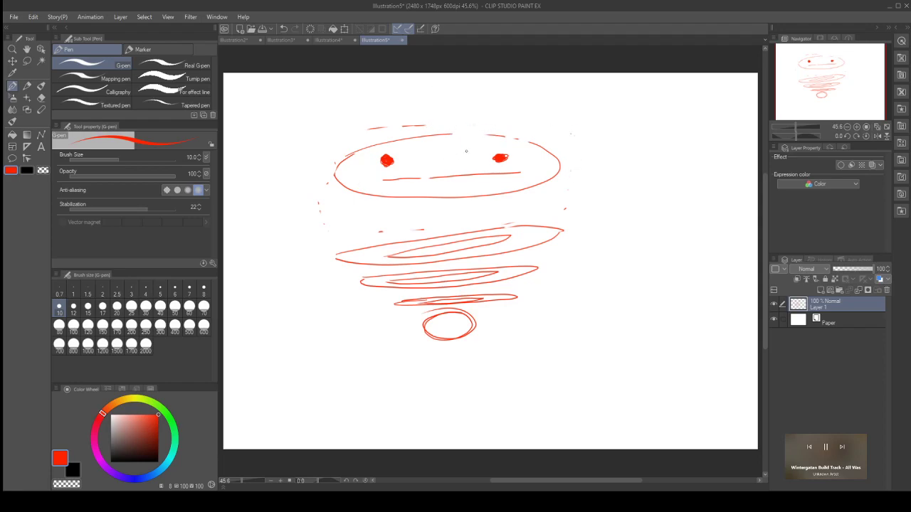
# Step: Close the gap in the head's upper outline with a thin red G-pen stroke
pyautogui.moveTo(464, 131); pyautogui.dragTo(519, 135)
pyautogui.moveTo(401, 209)
pyautogui.mouseDown()
pyautogui.moveTo(296, 223)
pyautogui.moveTo(625, 193)
pyautogui.moveTo(363, 213)
pyautogui.moveTo(377, 222)
pyautogui.moveTo(603, 196)
pyautogui.moveTo(376, 209)
pyautogui.moveTo(389, 216)
pyautogui.moveTo(535, 194)
pyautogui.mouseUp()
pyautogui.hotkey('ctrl', 'z')
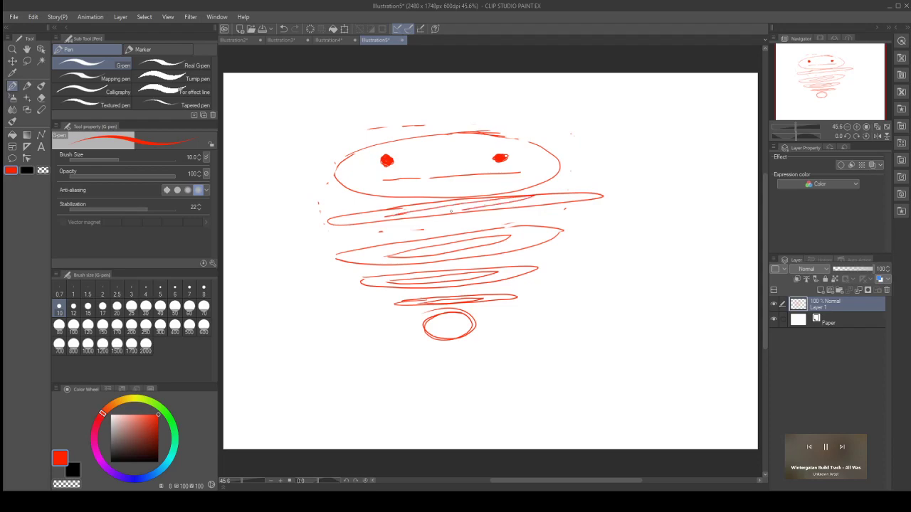
pyautogui.hotkey('ctrl', 'z')
pyautogui.hotkey('ctrl', 'z')
pyautogui.hotkey('ctrl', 'z')
pyautogui.hotkey('ctrl', 'z')
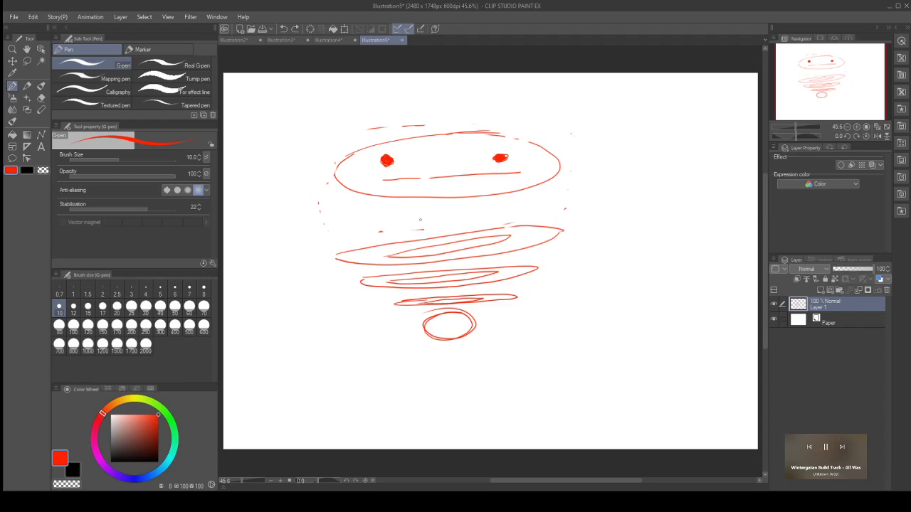
# Step: Draw a slanted elongated body ring with a narrow inner loop directly below the head
pyautogui.moveTo(321, 228); pyautogui.dragTo(567, 209)
pyautogui.moveTo(322, 228)
pyautogui.mouseDown()
pyautogui.moveTo(513, 194)
pyautogui.moveTo(549, 191)
pyautogui.moveTo(566, 195)
pyautogui.moveTo(548, 210)
pyautogui.mouseUp()
pyautogui.moveTo(368, 222)
pyautogui.mouseDown()
pyautogui.moveTo(508, 203)
pyautogui.moveTo(491, 212)
pyautogui.moveTo(369, 223)
pyautogui.mouseUp()
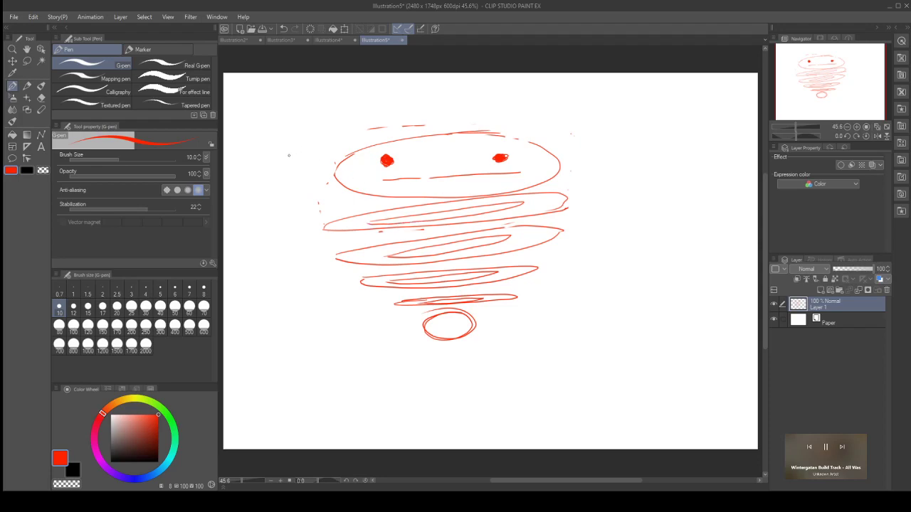
pyautogui.moveTo(290, 158)
pyautogui.mouseDown()
pyautogui.moveTo(300, 229)
pyautogui.moveTo(314, 207)
pyautogui.moveTo(283, 153)
pyautogui.mouseUp()
pyautogui.hotkey('ctrl', 'z')
pyautogui.scroll(-2, 527, 223)
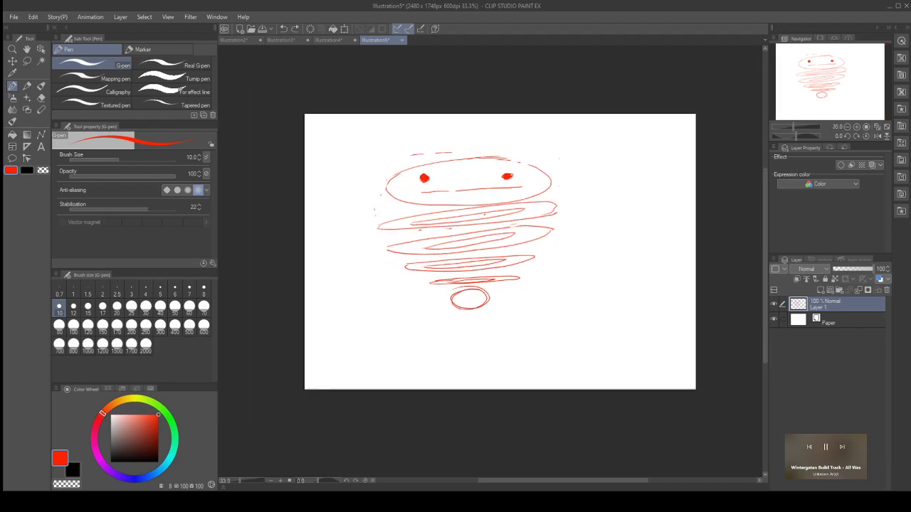
pyautogui.scroll(1, 344, 181)
pyautogui.moveTo(338, 158)
pyautogui.mouseDown()
pyautogui.moveTo(334, 195)
pyautogui.moveTo(348, 202)
pyautogui.moveTo(352, 177)
pyautogui.moveTo(336, 158)
pyautogui.moveTo(351, 191)
pyautogui.moveTo(349, 168)
pyautogui.mouseUp()
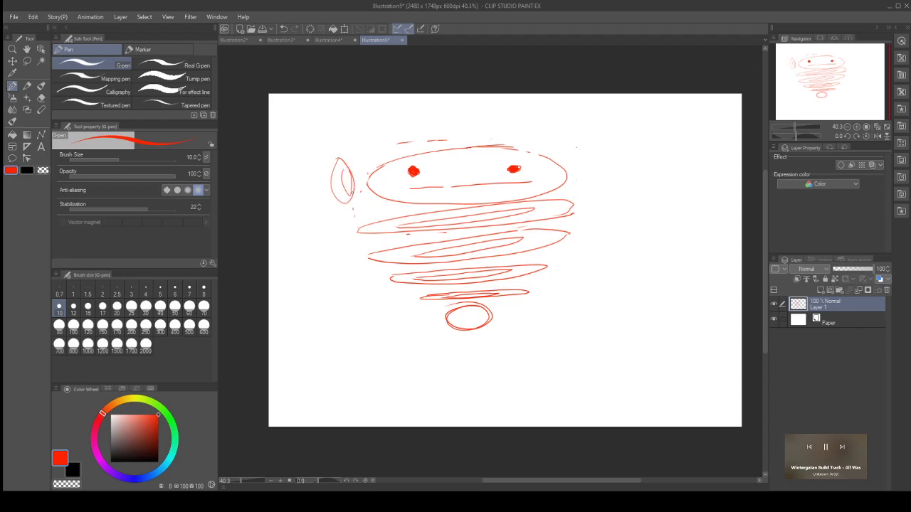
pyautogui.hotkey('ctrl', 'z')
pyautogui.moveTo(338, 177)
pyautogui.mouseDown()
pyautogui.moveTo(339, 186)
pyautogui.moveTo(347, 180)
pyautogui.moveTo(341, 172)
pyautogui.moveTo(322, 211)
pyautogui.moveTo(333, 190)
pyautogui.mouseUp()
pyautogui.hotkey('ctrl', 'z')
pyautogui.hotkey('ctrl', 'z')
pyautogui.hotkey('ctrl', 'z')
pyautogui.moveTo(344, 184)
pyautogui.mouseDown()
pyautogui.moveTo(343, 198)
pyautogui.moveTo(357, 204)
pyautogui.moveTo(365, 188)
pyautogui.moveTo(363, 210)
pyautogui.mouseUp()
pyautogui.hotkey('ctrl', 'z')
pyautogui.hotkey('ctrl', 'z')
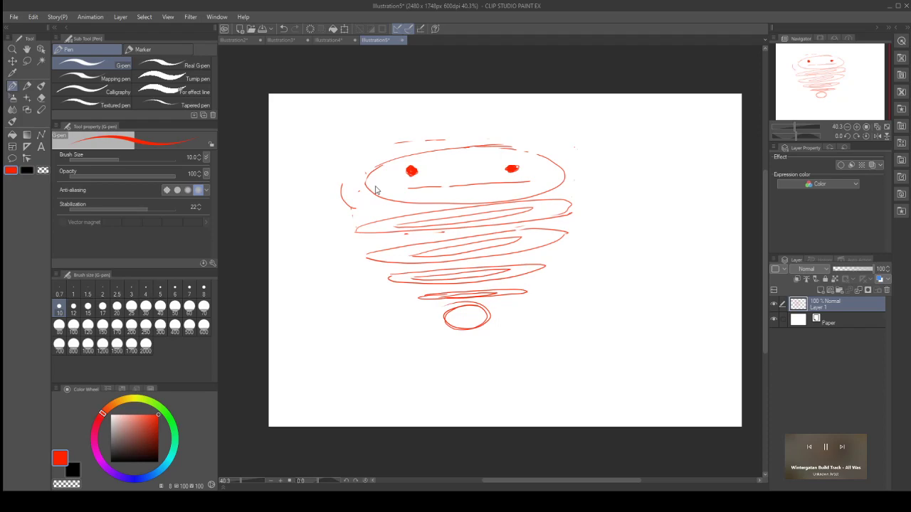
pyautogui.moveTo(387, 200); pyautogui.dragTo(429, 200)
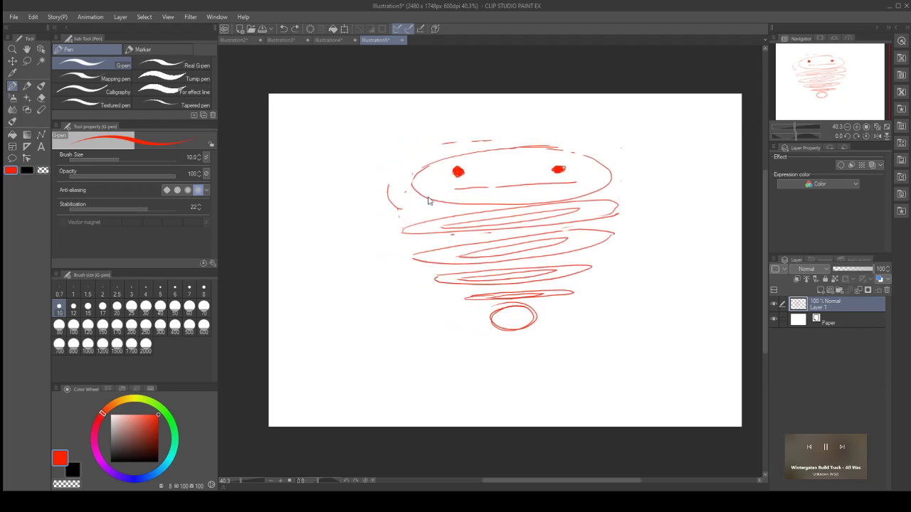
pyautogui.hotkey('ctrl', 'z')
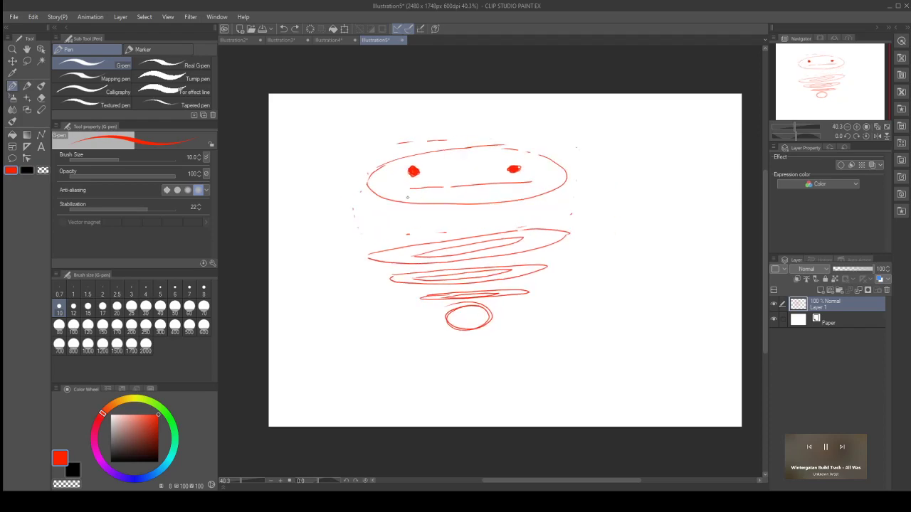
# Step: Restore the slanted body ring and its inner loop directly below the head
pyautogui.moveTo(572, 213)
pyautogui.mouseDown()
pyautogui.moveTo(358, 232)
pyautogui.moveTo(573, 202)
pyautogui.mouseUp()
pyautogui.moveTo(399, 208); pyautogui.dragTo(534, 210)
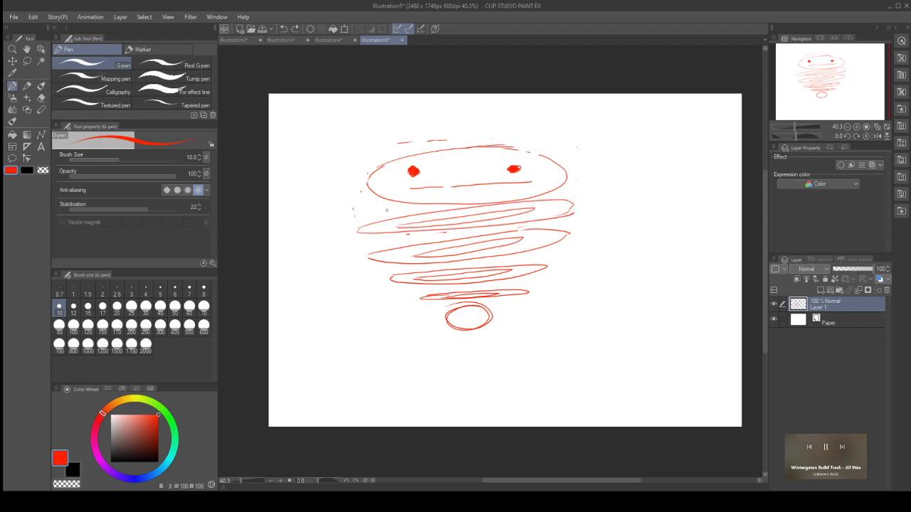
pyautogui.moveTo(397, 204); pyautogui.dragTo(438, 205)
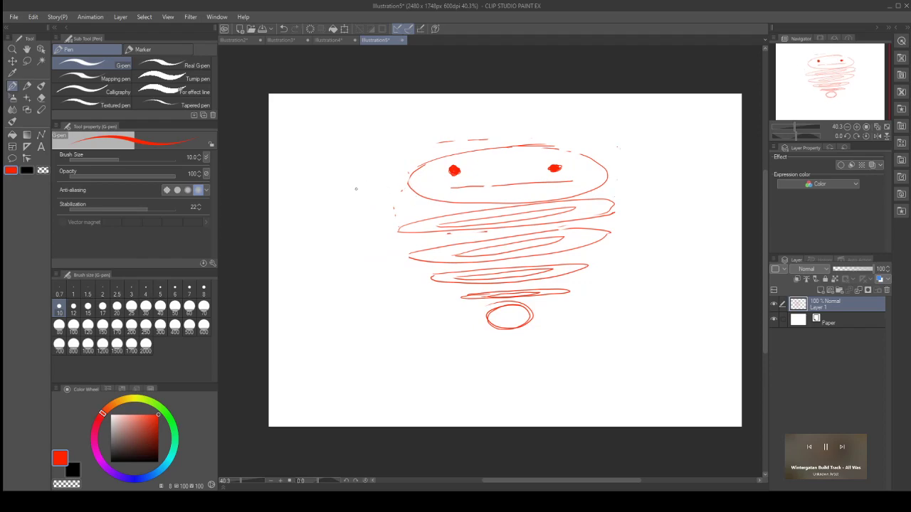
pyautogui.moveTo(376, 177)
pyautogui.mouseDown()
pyautogui.moveTo(377, 198)
pyautogui.moveTo(395, 196)
pyautogui.moveTo(376, 180)
pyautogui.mouseUp()
pyautogui.hotkey('ctrl', 'z')
pyautogui.moveTo(379, 172)
pyautogui.mouseDown()
pyautogui.moveTo(390, 217)
pyautogui.moveTo(400, 158)
pyautogui.moveTo(376, 179)
pyautogui.moveTo(387, 208)
pyautogui.moveTo(373, 161)
pyautogui.moveTo(370, 178)
pyautogui.mouseUp()
pyautogui.hotkey('ctrl', 'z')
pyautogui.hotkey('ctrl', 'z')
pyautogui.hotkey('ctrl', 'z')
# Step: Draw three slanted oval arm segments with narrow inner loops, fanning outward and down from the left side of the head
pyautogui.moveTo(376, 169)
pyautogui.mouseDown()
pyautogui.moveTo(387, 209)
pyautogui.moveTo(393, 176)
pyautogui.moveTo(382, 144)
pyautogui.moveTo(377, 171)
pyautogui.moveTo(383, 163)
pyautogui.moveTo(390, 191)
pyautogui.moveTo(383, 160)
pyautogui.moveTo(368, 199)
pyautogui.moveTo(374, 212)
pyautogui.moveTo(359, 175)
pyautogui.mouseUp()
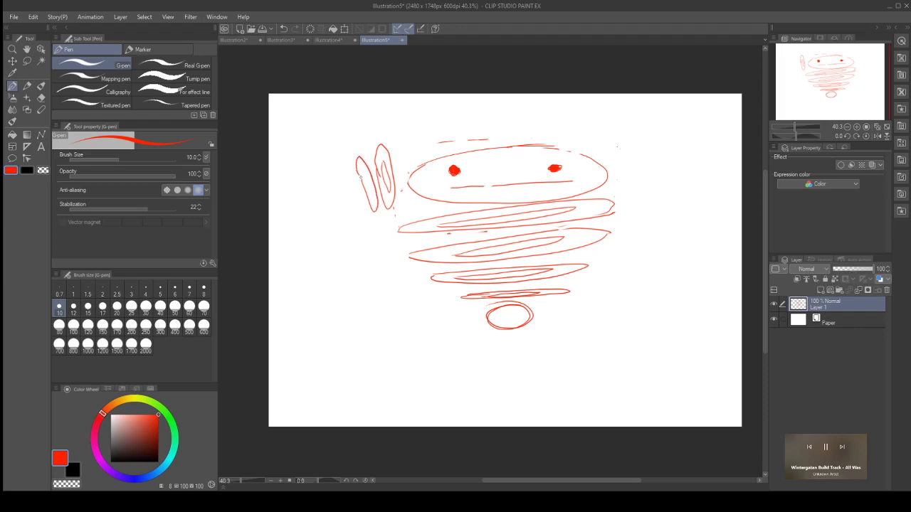
pyautogui.hotkey('ctrl', 'z')
pyautogui.hotkey('ctrl', 'z')
pyautogui.moveTo(370, 208)
pyautogui.mouseDown()
pyautogui.moveTo(347, 154)
pyautogui.moveTo(369, 209)
pyautogui.mouseUp()
pyautogui.moveTo(354, 173)
pyautogui.mouseDown()
pyautogui.moveTo(358, 193)
pyautogui.moveTo(350, 175)
pyautogui.mouseUp()
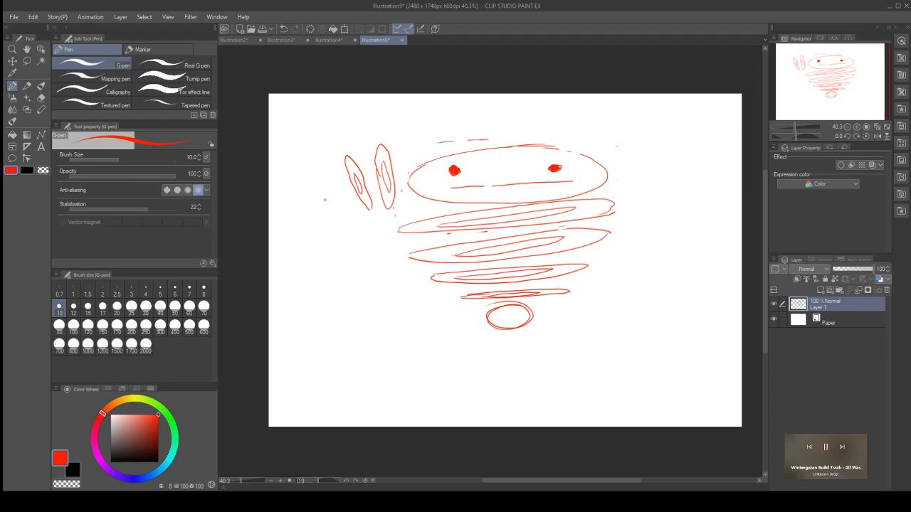
pyautogui.moveTo(323, 190)
pyautogui.mouseDown()
pyautogui.moveTo(347, 219)
pyautogui.moveTo(349, 199)
pyautogui.moveTo(334, 182)
pyautogui.moveTo(321, 187)
pyautogui.moveTo(332, 189)
pyautogui.mouseUp()
# Step: Draw an oval palm at the end of the arm segments and four small rounded fingers around its lower edge
pyautogui.moveTo(306, 221)
pyautogui.mouseDown()
pyautogui.moveTo(344, 217)
pyautogui.moveTo(353, 232)
pyautogui.moveTo(333, 242)
pyautogui.moveTo(302, 235)
pyautogui.moveTo(304, 220)
pyautogui.mouseUp()
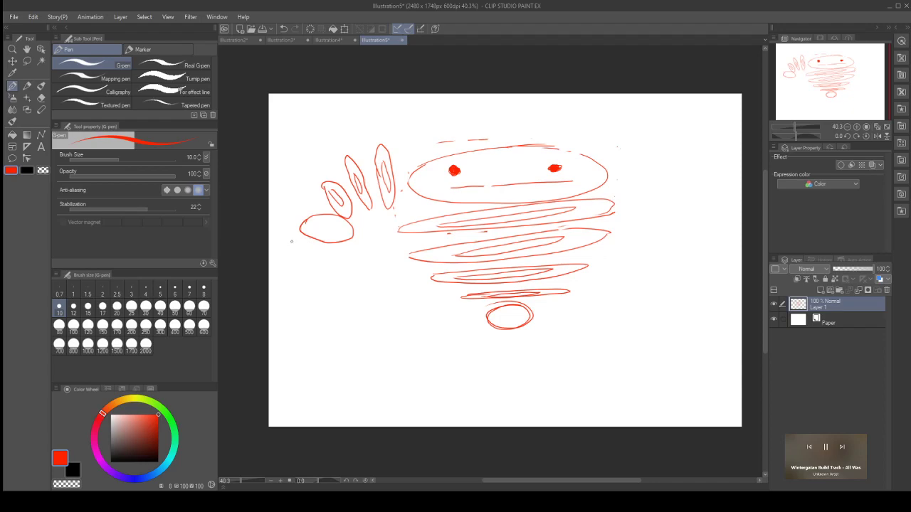
pyautogui.moveTo(291, 243)
pyautogui.mouseDown()
pyautogui.moveTo(303, 245)
pyautogui.moveTo(285, 265)
pyautogui.moveTo(292, 240)
pyautogui.moveTo(287, 249)
pyautogui.mouseUp()
pyautogui.moveTo(324, 269); pyautogui.dragTo(318, 250)
pyautogui.moveTo(348, 269)
pyautogui.mouseDown()
pyautogui.moveTo(355, 250)
pyautogui.moveTo(340, 247)
pyautogui.mouseUp()
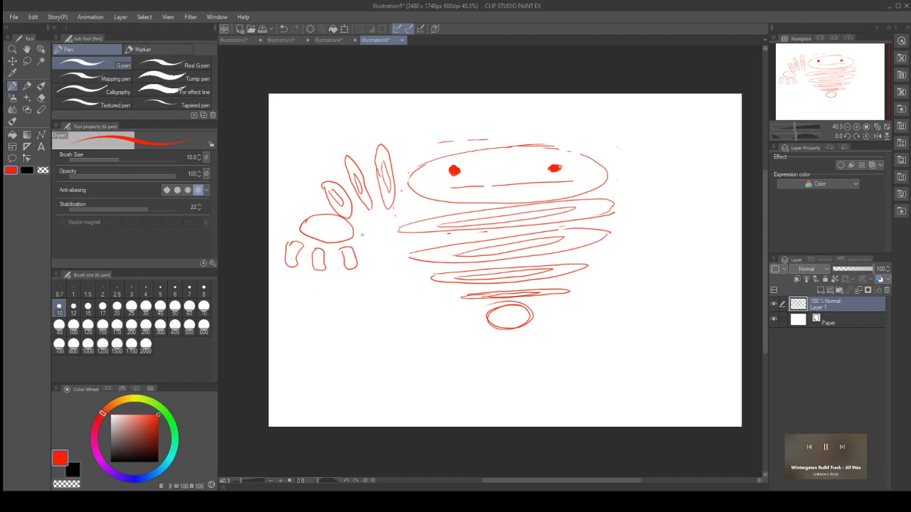
pyautogui.moveTo(361, 229)
pyautogui.mouseDown()
pyautogui.moveTo(376, 239)
pyautogui.moveTo(371, 250)
pyautogui.moveTo(358, 234)
pyautogui.mouseUp()
pyautogui.moveTo(474, 108)
pyautogui.mouseDown()
pyautogui.moveTo(474, 122)
pyautogui.moveTo(472, 106)
pyautogui.moveTo(558, 101)
pyautogui.moveTo(573, 128)
pyautogui.mouseUp()
pyautogui.hotkey('ctrl', 'z')
pyautogui.hotkey('ctrl', 'z')
# Step: Sketch a hat above the head with a wide curved brim and two upright crown sides reaching the canvas edge
pyautogui.moveTo(432, 131)
pyautogui.mouseDown()
pyautogui.moveTo(417, 141)
pyautogui.moveTo(600, 130)
pyautogui.mouseUp()
pyautogui.moveTo(439, 136); pyautogui.dragTo(437, 104)
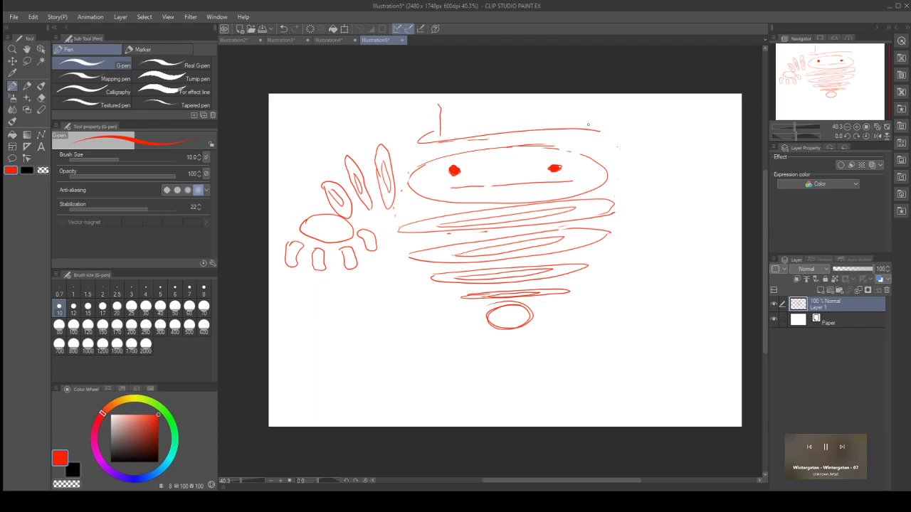
pyautogui.moveTo(584, 123)
pyautogui.mouseDown()
pyautogui.moveTo(579, 95)
pyautogui.moveTo(621, 131)
pyautogui.moveTo(585, 131)
pyautogui.mouseUp()
pyautogui.moveTo(438, 98)
pyautogui.mouseDown()
pyautogui.moveTo(440, 121)
pyautogui.moveTo(416, 145)
pyautogui.moveTo(433, 139)
pyautogui.moveTo(417, 133)
pyautogui.moveTo(417, 150)
pyautogui.moveTo(520, 134)
pyautogui.moveTo(625, 136)
pyautogui.moveTo(630, 127)
pyautogui.moveTo(585, 121)
pyautogui.moveTo(627, 127)
pyautogui.moveTo(604, 122)
pyautogui.mouseUp()
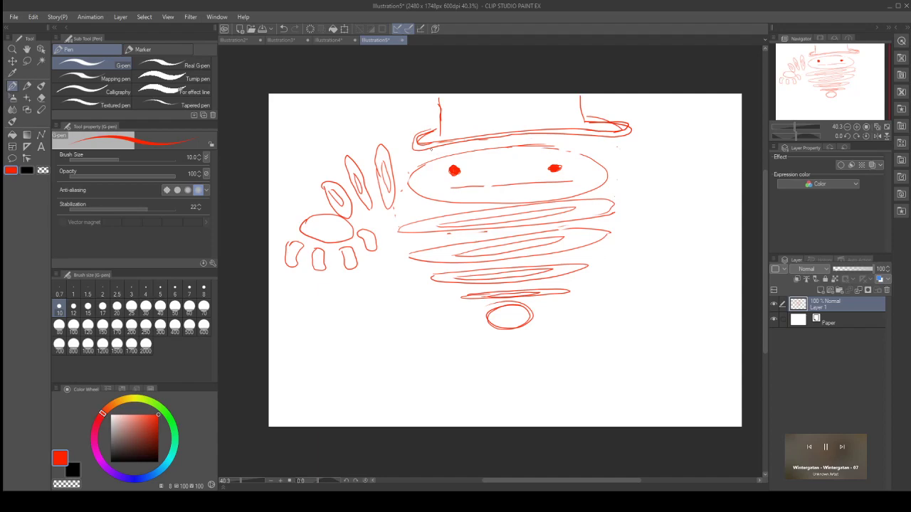
pyautogui.moveTo(438, 134); pyautogui.dragTo(431, 141)
pyautogui.moveTo(580, 118); pyautogui.dragTo(582, 124)
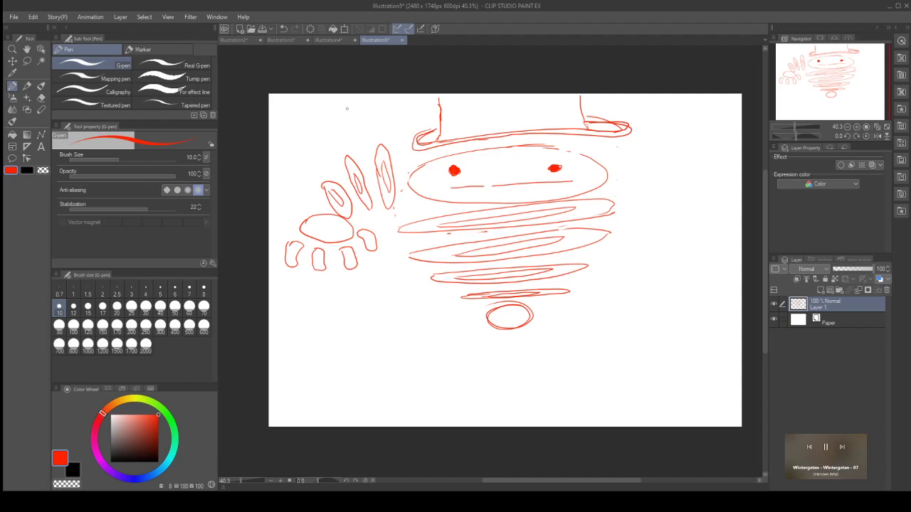
# Step: Lasso the whole arm and hand and paste a copy of it onto a new layer
pyautogui.moveTo(598, 482); pyautogui.dragTo(609, 476)
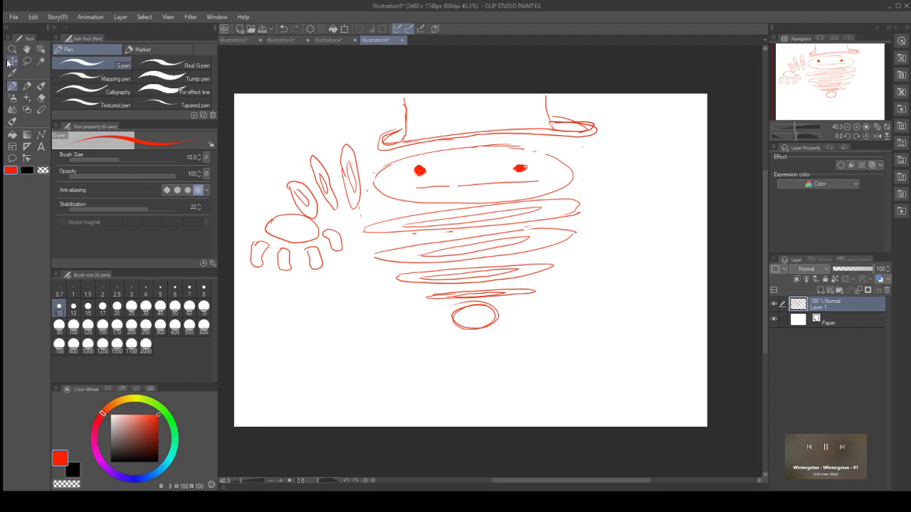
pyautogui.click(31, 65)
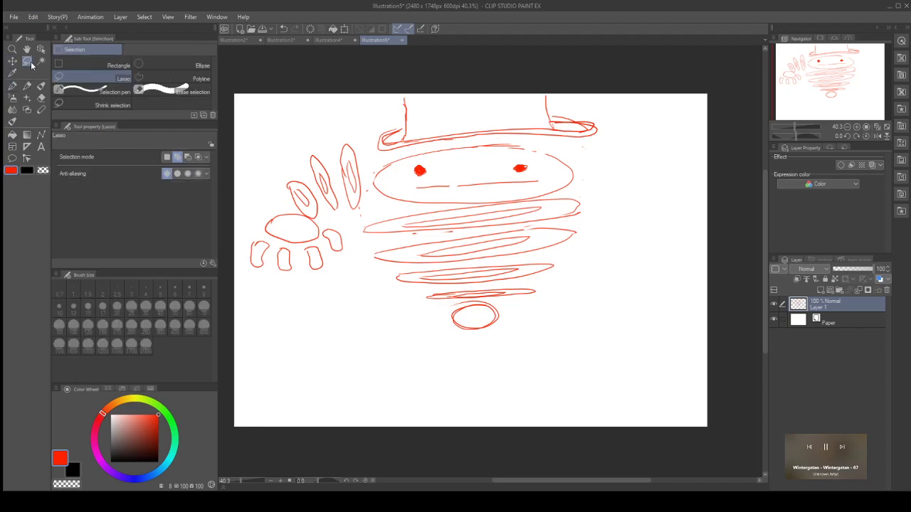
pyautogui.moveTo(359, 122); pyautogui.dragTo(360, 193)
pyautogui.click(278, 206)
pyautogui.moveTo(357, 135)
pyautogui.mouseDown()
pyautogui.moveTo(245, 225)
pyautogui.moveTo(252, 270)
pyautogui.moveTo(347, 253)
pyautogui.moveTo(363, 202)
pyautogui.moveTo(360, 136)
pyautogui.mouseUp()
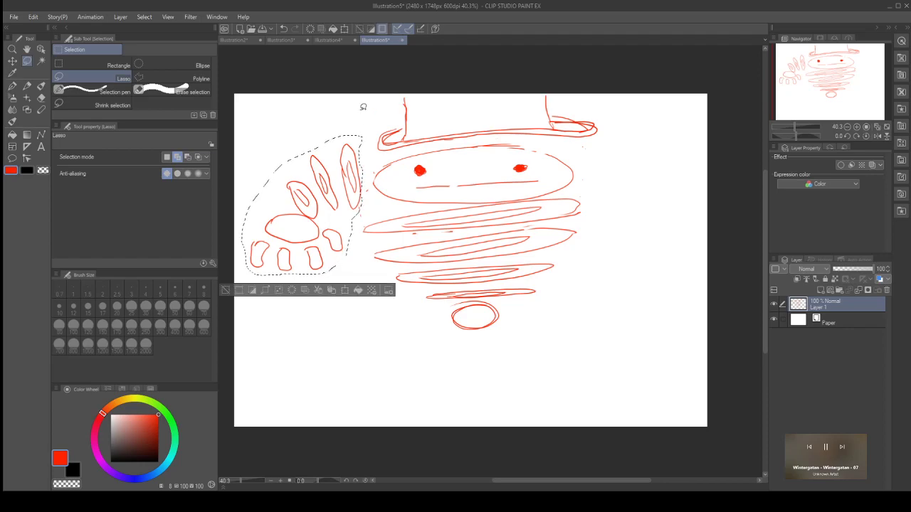
pyautogui.hotkey('ctrl', 'c')
pyautogui.hotkey('ctrl', 'v')
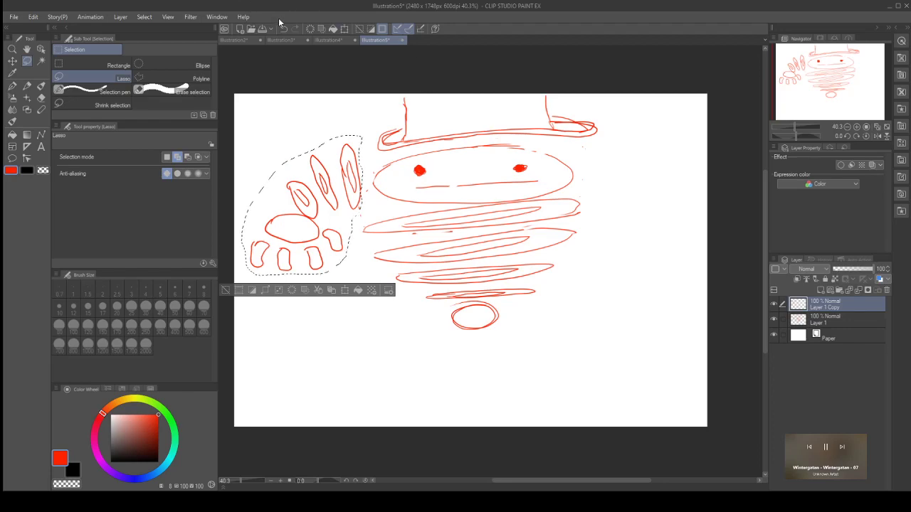
# Step: Mirror the copied arm horizontally, place it on the opposite side of the body and scale it to 102%
pyautogui.click(345, 29)
pyautogui.moveTo(240, 207); pyautogui.dragTo(615, 238)
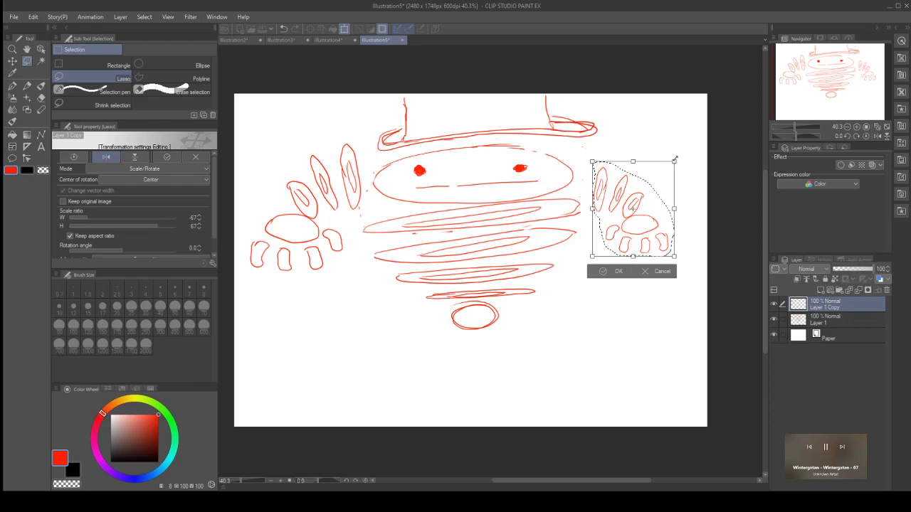
pyautogui.moveTo(674, 160); pyautogui.dragTo(716, 113)
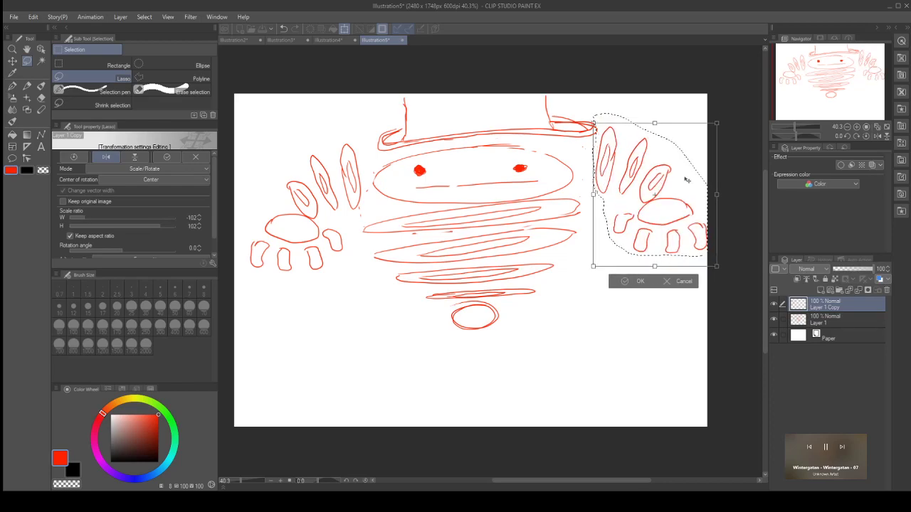
pyautogui.moveTo(687, 168); pyautogui.dragTo(679, 203)
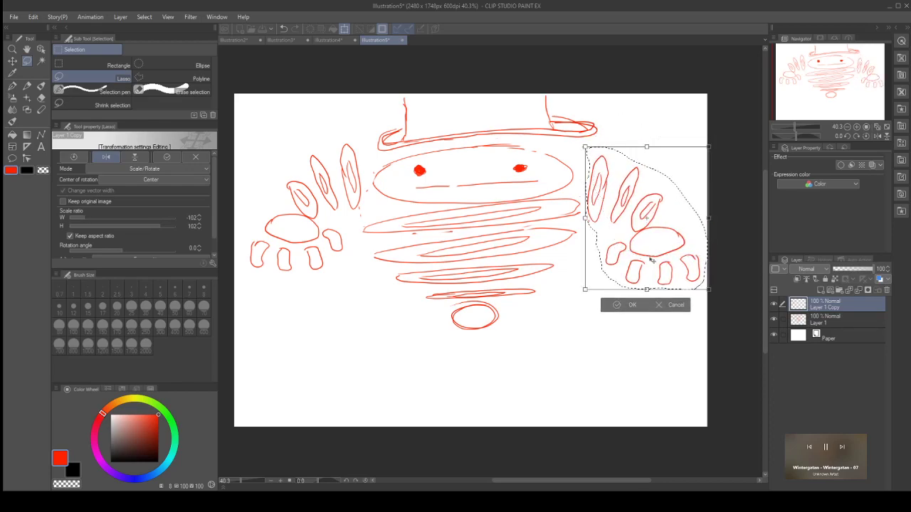
pyautogui.click(626, 305)
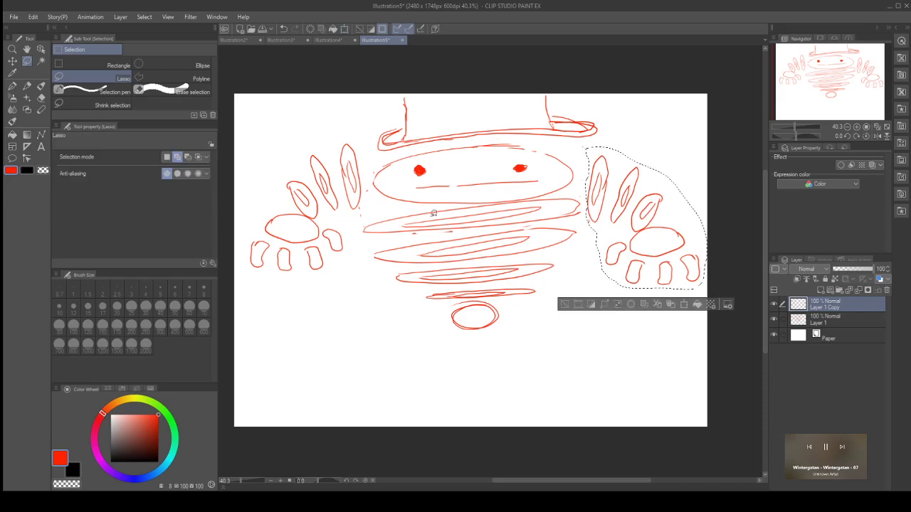
# Step: Look at the Illustration2 drawing for comparison and return to Illustration5
pyautogui.click(234, 40)
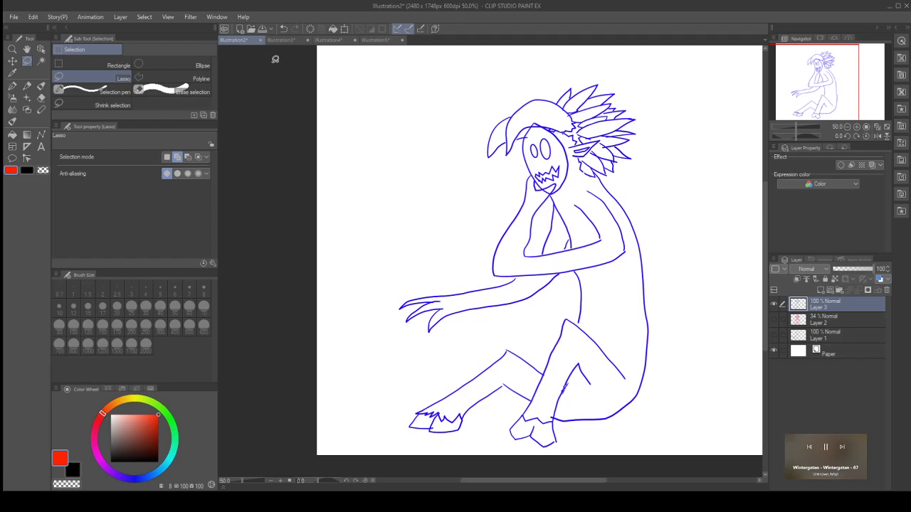
pyautogui.click(375, 41)
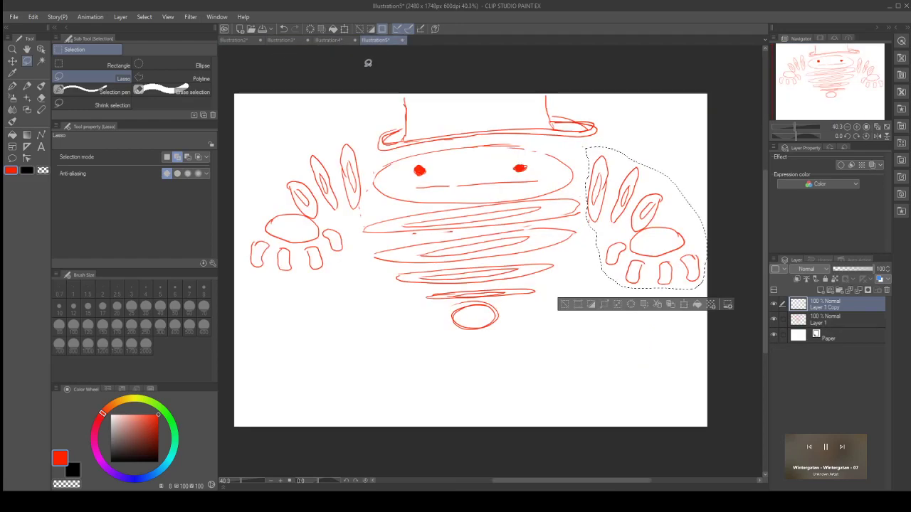
pyautogui.click(234, 40)
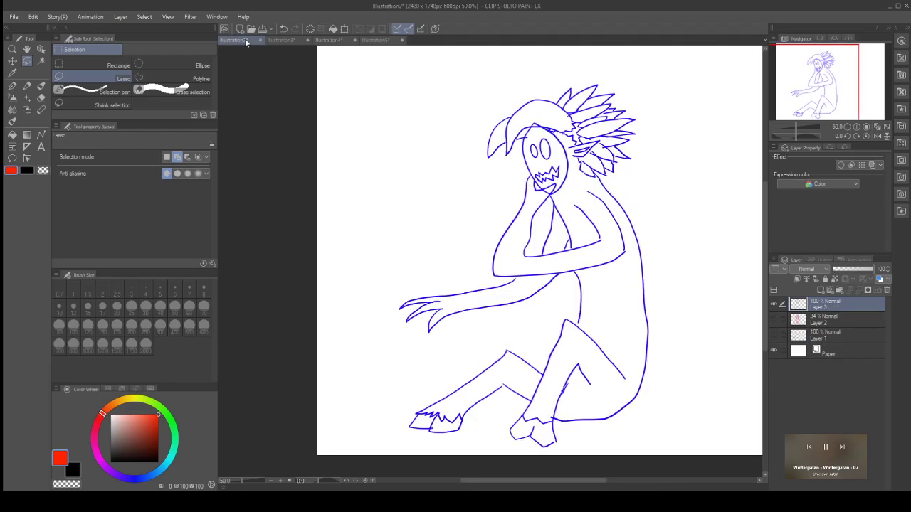
pyautogui.click(382, 41)
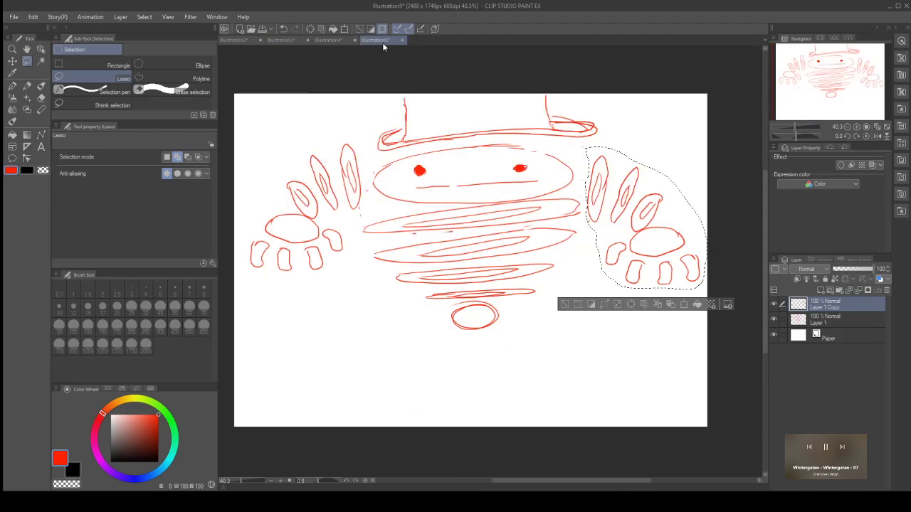
# Step: Clear the arm selection, lasso the hat above the head and delete it from Layer 1, then deselect
pyautogui.click(562, 305)
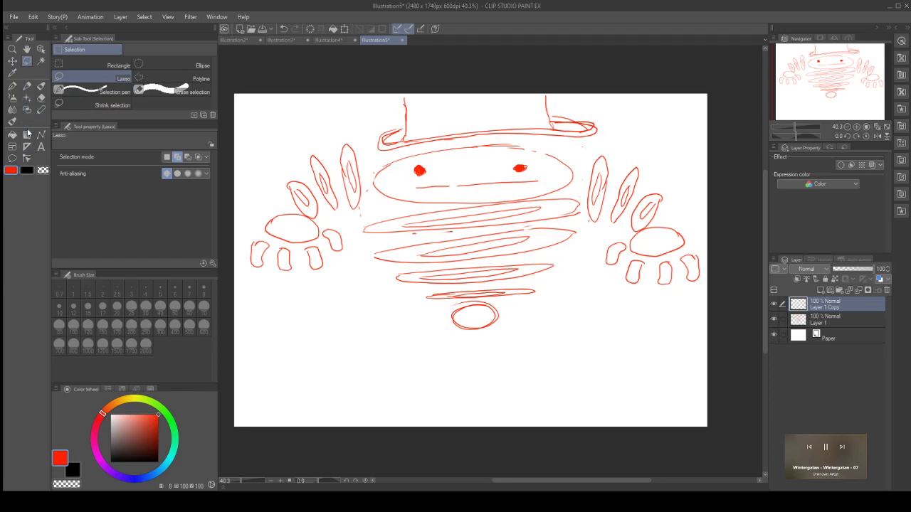
pyautogui.click(41, 97)
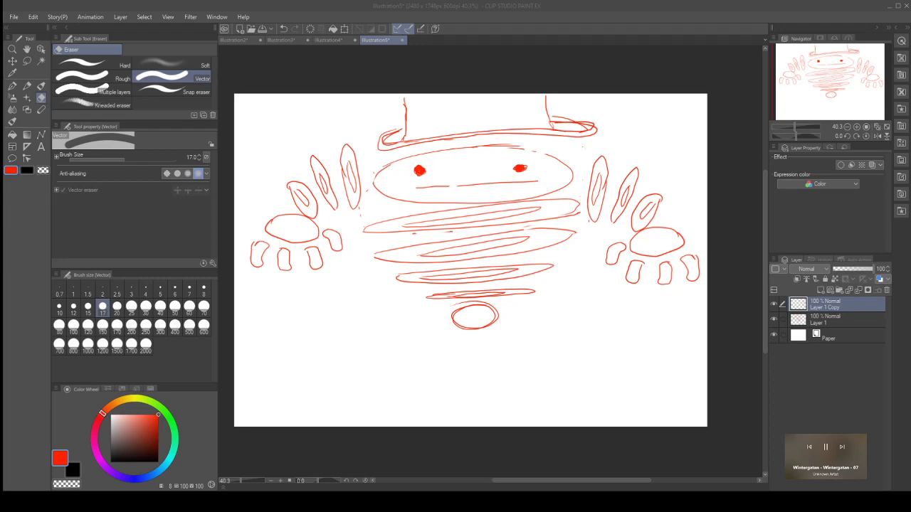
pyautogui.click(27, 62)
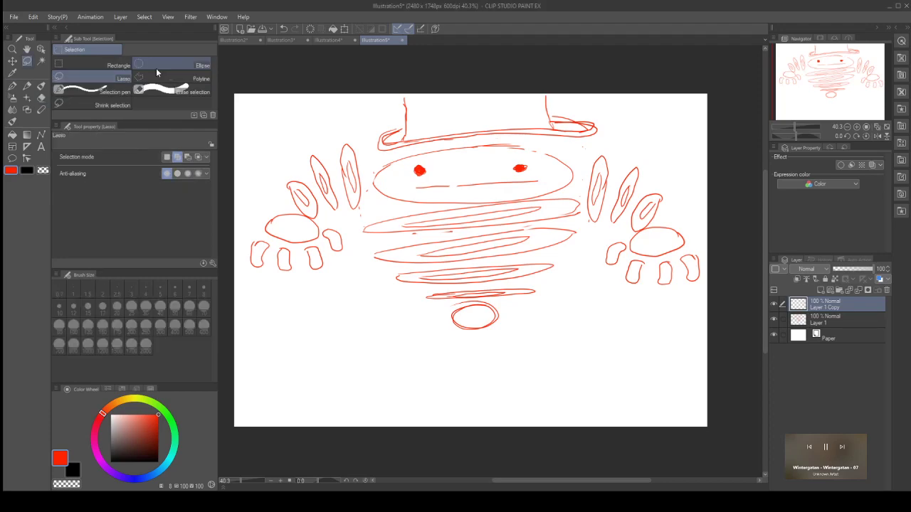
pyautogui.moveTo(363, 98)
pyautogui.mouseDown()
pyautogui.moveTo(391, 150)
pyautogui.moveTo(605, 127)
pyautogui.moveTo(591, 96)
pyautogui.mouseUp()
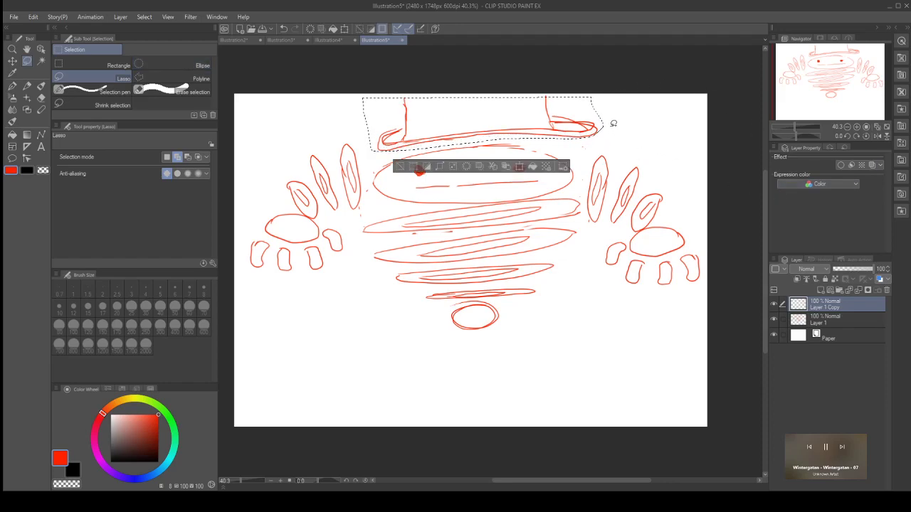
pyautogui.click(851, 320)
pyautogui.press('Delete')
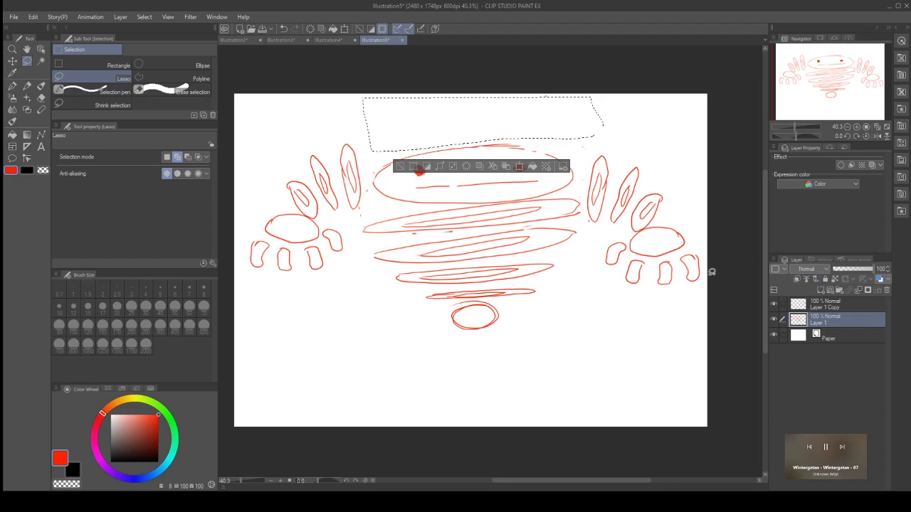
pyautogui.click(405, 166)
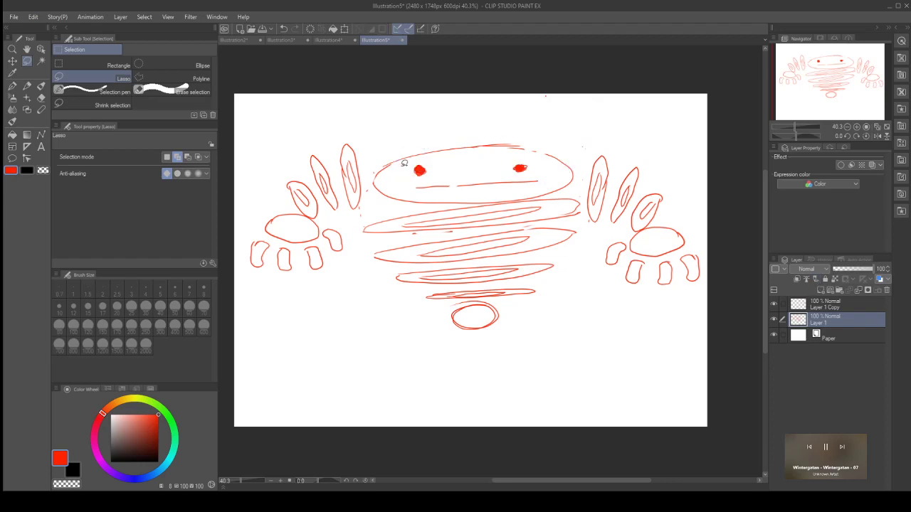
# Step: Look through the Illustration2, Illustration3 and Illustration4 drawings to compare them with the creature in Illustration5
pyautogui.click(14, 86)
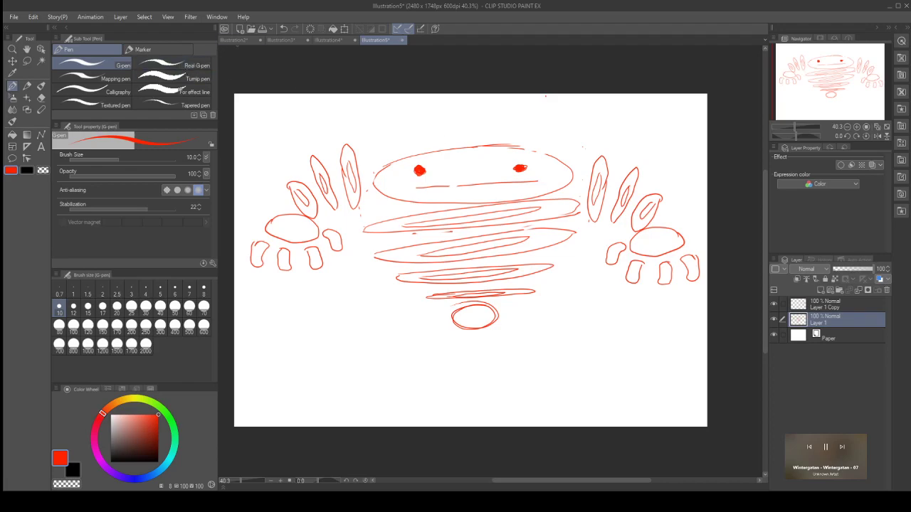
pyautogui.click(230, 40)
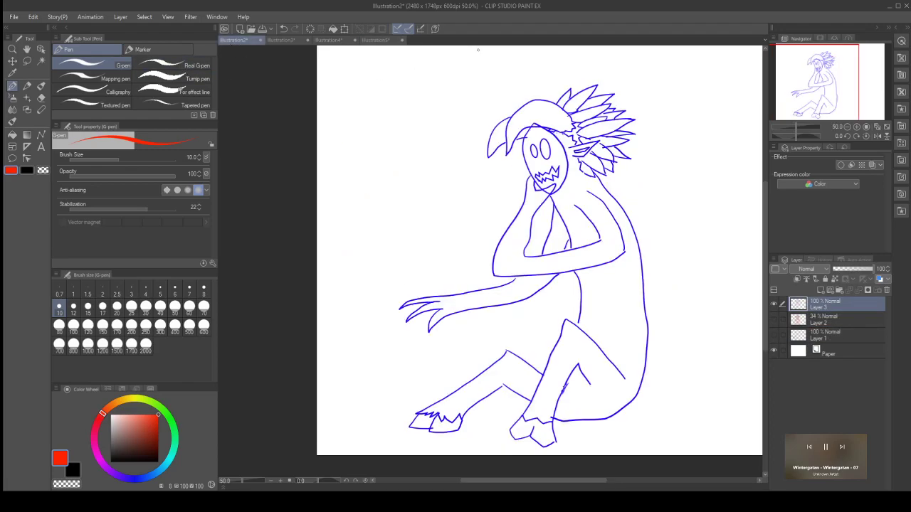
pyautogui.click(377, 40)
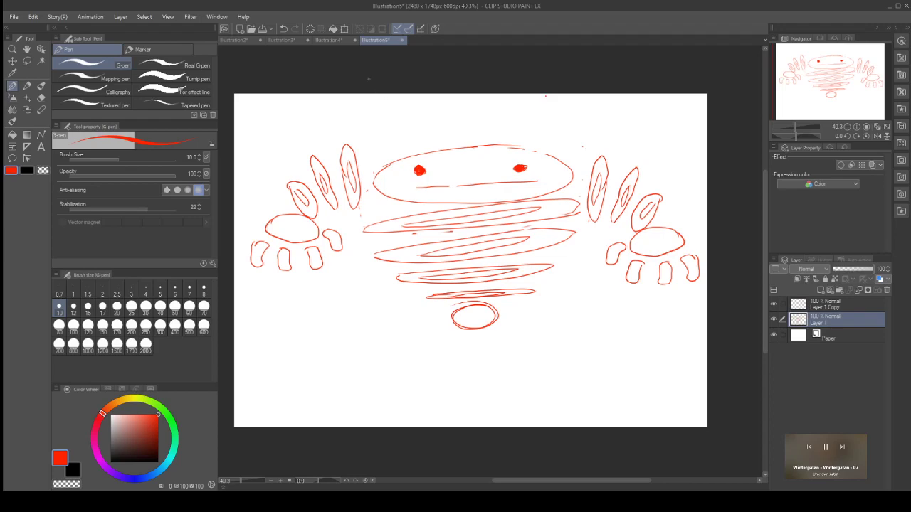
pyautogui.click(285, 41)
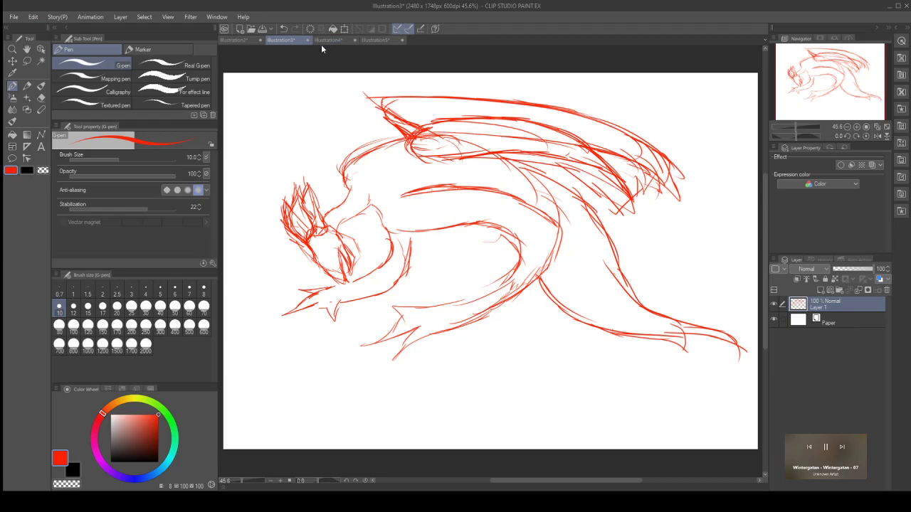
pyautogui.click(330, 41)
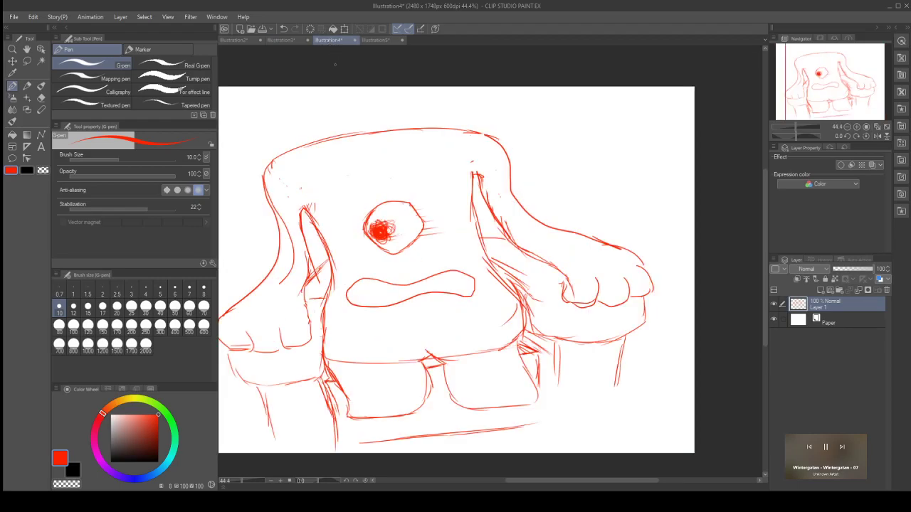
pyautogui.click(236, 41)
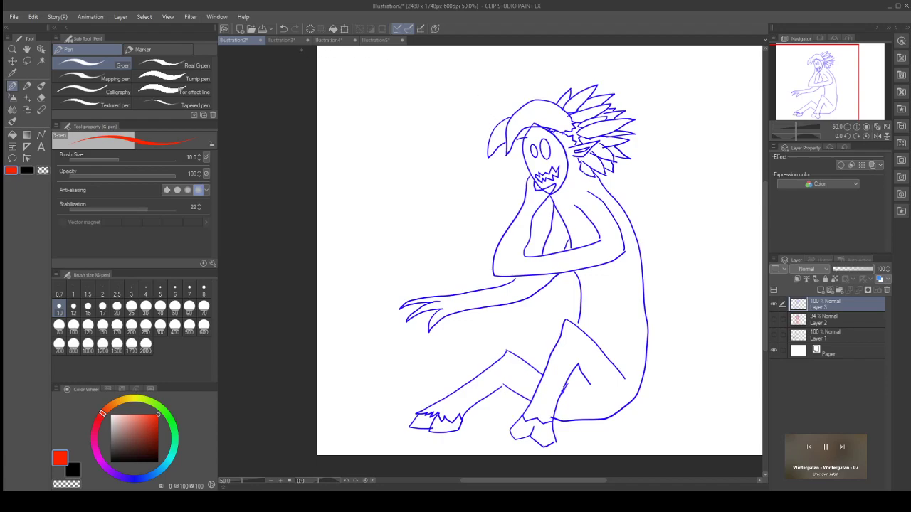
# Step: In Illustration4, lasso the pillars beneath the creature's hands and the ground lines around its legs, delete them and deselect
pyautogui.click(329, 40)
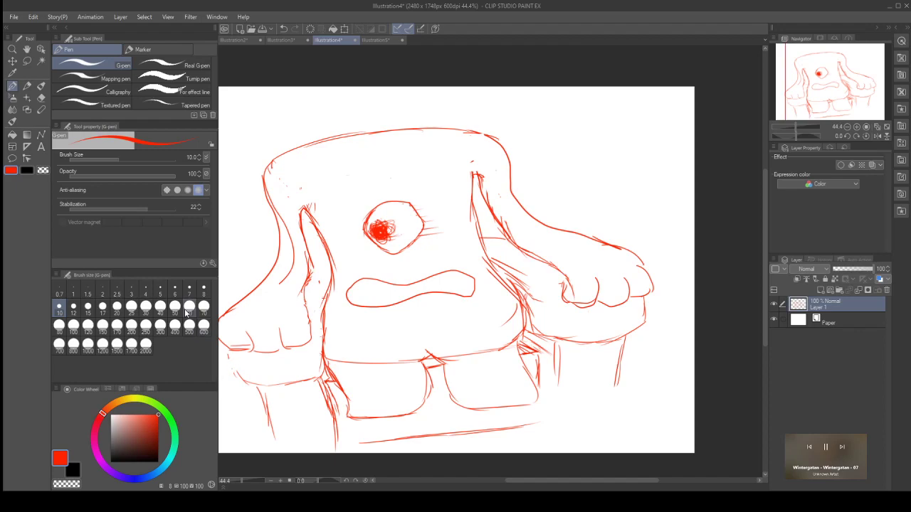
pyautogui.click(27, 62)
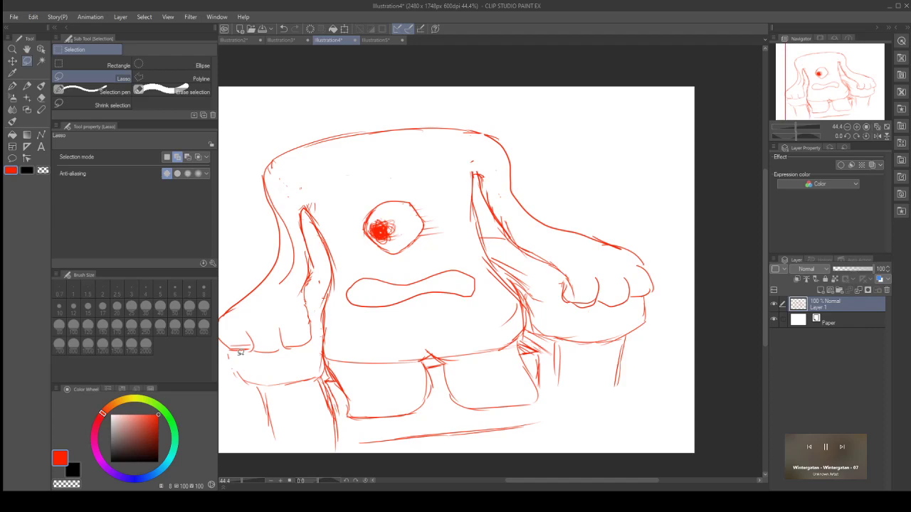
pyautogui.moveTo(312, 356)
pyautogui.mouseDown()
pyautogui.moveTo(360, 421)
pyautogui.moveTo(425, 409)
pyautogui.moveTo(437, 398)
pyautogui.moveTo(430, 361)
pyautogui.moveTo(444, 365)
pyautogui.moveTo(462, 411)
pyautogui.moveTo(554, 396)
pyautogui.moveTo(530, 370)
pyautogui.moveTo(535, 317)
pyautogui.moveTo(490, 247)
pyautogui.moveTo(494, 232)
pyautogui.moveTo(513, 239)
pyautogui.moveTo(574, 308)
pyautogui.moveTo(663, 297)
pyautogui.moveTo(674, 304)
pyautogui.moveTo(662, 375)
pyautogui.moveTo(575, 432)
pyautogui.moveTo(406, 466)
pyautogui.moveTo(310, 465)
pyautogui.moveTo(268, 463)
pyautogui.moveTo(203, 428)
pyautogui.moveTo(203, 418)
pyautogui.moveTo(318, 350)
pyautogui.moveTo(366, 342)
pyautogui.mouseUp()
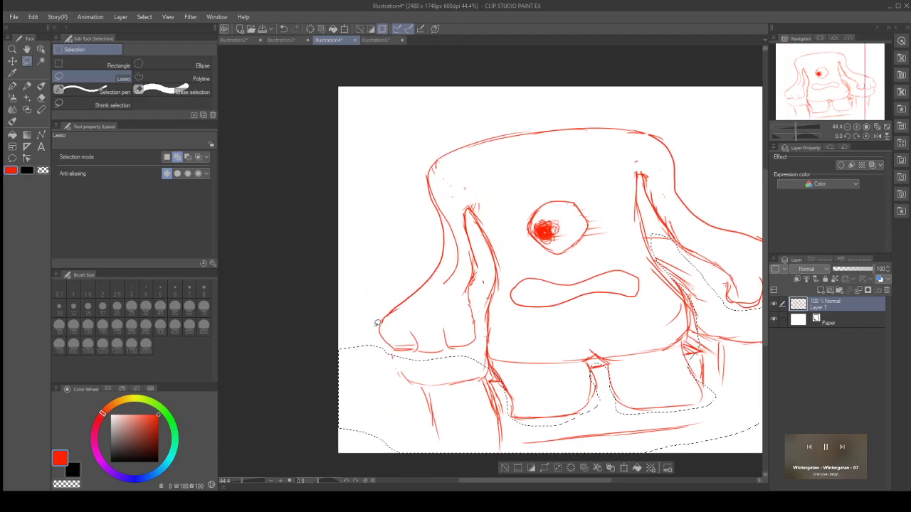
pyautogui.press('Delete')
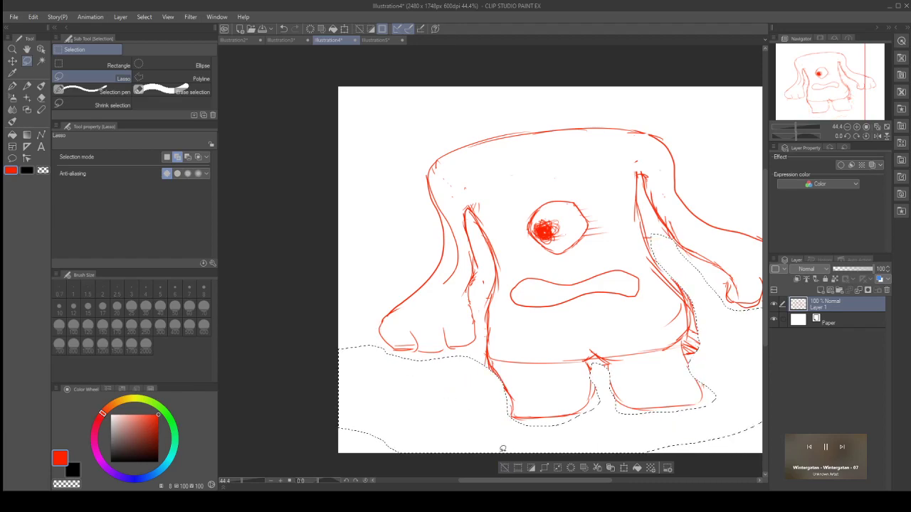
pyautogui.hotkey('ctrl', 'd')
pyautogui.scroll(-1, 526, 440)
pyautogui.scroll(-1, 530, 439)
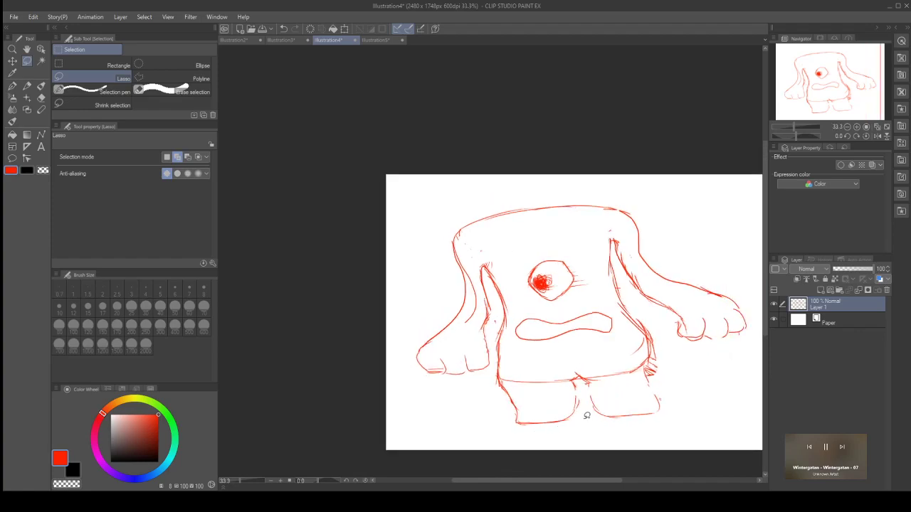
# Step: Return to Illustration5, lasso the oval head with its face on Layer 1 and scale it down to be narrower than the top ring
pyautogui.click(242, 40)
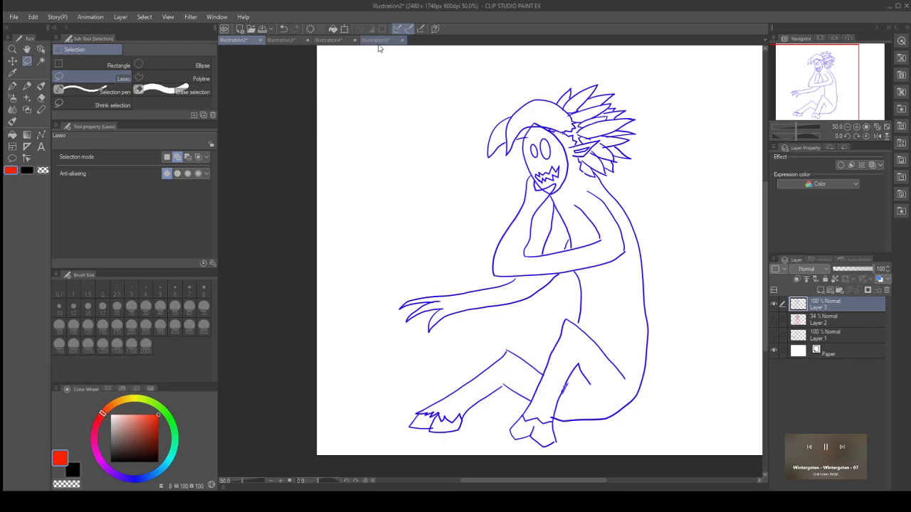
pyautogui.click(377, 40)
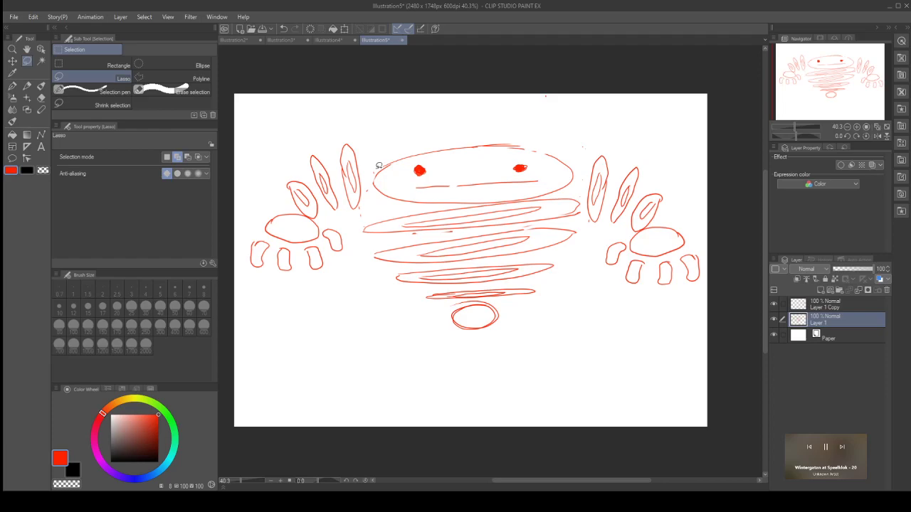
pyautogui.moveTo(369, 145)
pyautogui.mouseDown()
pyautogui.moveTo(373, 211)
pyautogui.moveTo(388, 215)
pyautogui.moveTo(563, 192)
pyautogui.moveTo(583, 180)
pyautogui.moveTo(595, 149)
pyautogui.moveTo(548, 124)
pyautogui.moveTo(448, 124)
pyautogui.moveTo(381, 142)
pyautogui.mouseUp()
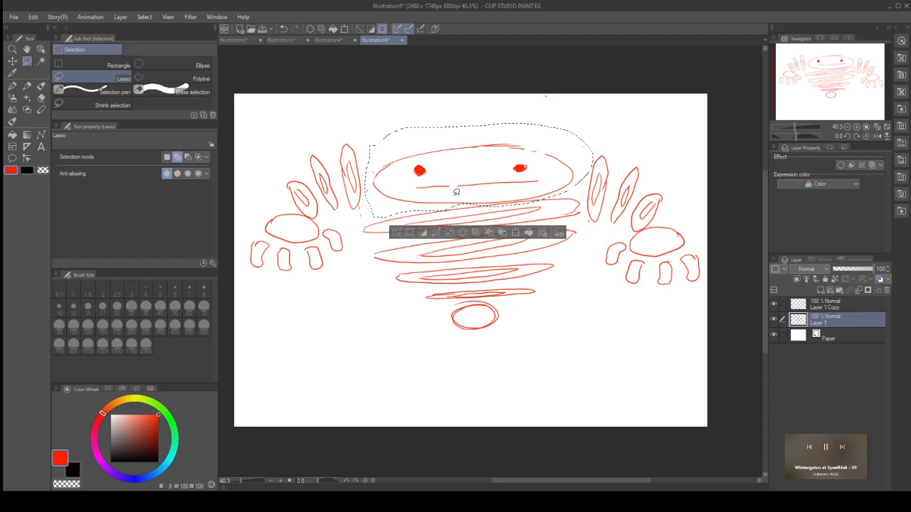
pyautogui.click(398, 235)
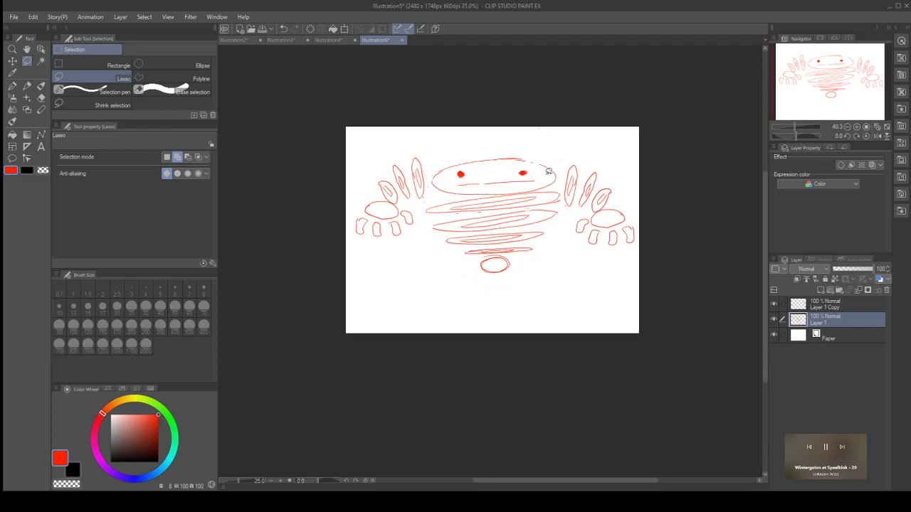
pyautogui.scroll(-3, 489, 197)
pyautogui.scroll(5, 378, 162)
pyautogui.moveTo(335, 154)
pyautogui.mouseDown()
pyautogui.moveTo(332, 189)
pyautogui.moveTo(345, 208)
pyautogui.moveTo(390, 218)
pyautogui.moveTo(476, 214)
pyautogui.mouseUp()
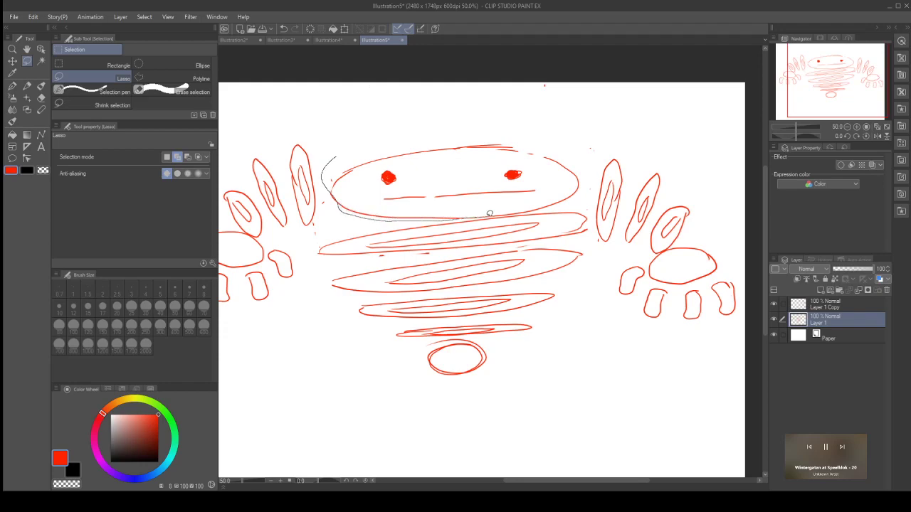
pyautogui.moveTo(559, 202)
pyautogui.mouseDown()
pyautogui.moveTo(588, 183)
pyautogui.moveTo(584, 168)
pyautogui.moveTo(552, 147)
pyautogui.moveTo(453, 140)
pyautogui.moveTo(325, 161)
pyautogui.mouseUp()
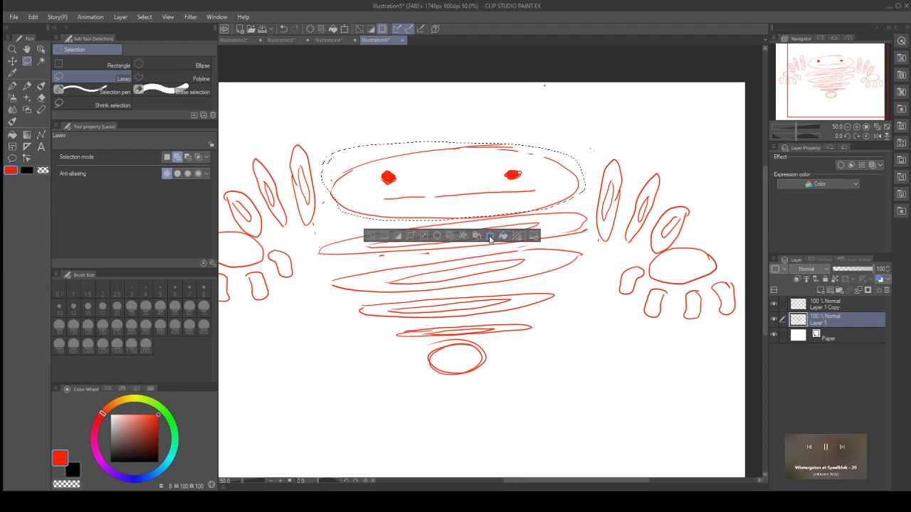
pyautogui.click(489, 237)
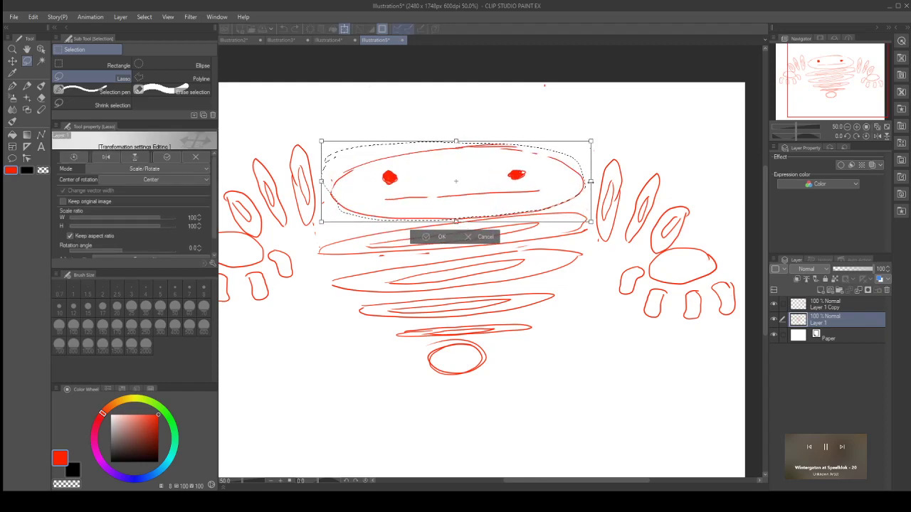
pyautogui.moveTo(564, 182); pyautogui.dragTo(562, 182)
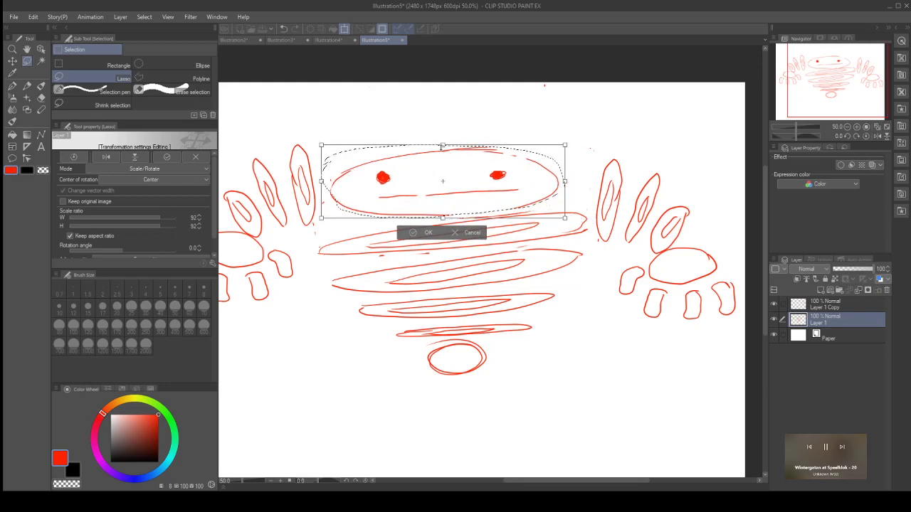
pyautogui.moveTo(442, 144); pyautogui.dragTo(459, 136)
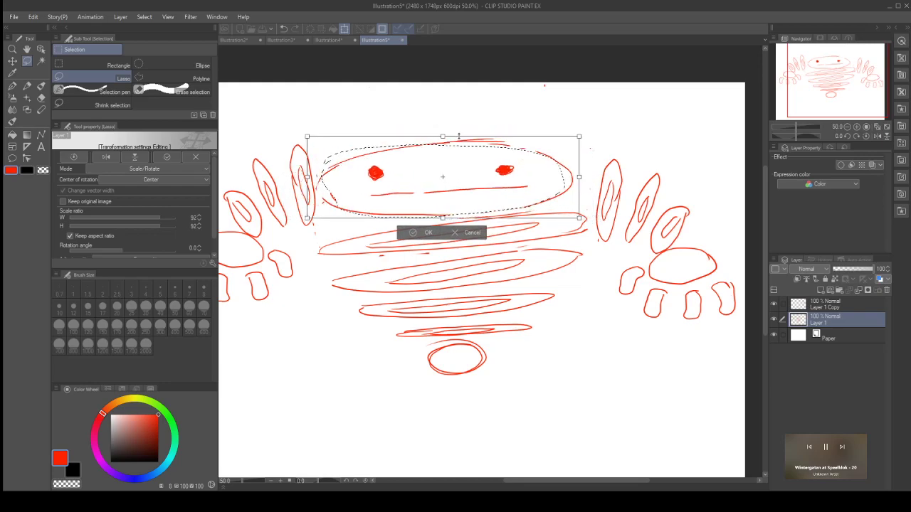
pyautogui.click(428, 234)
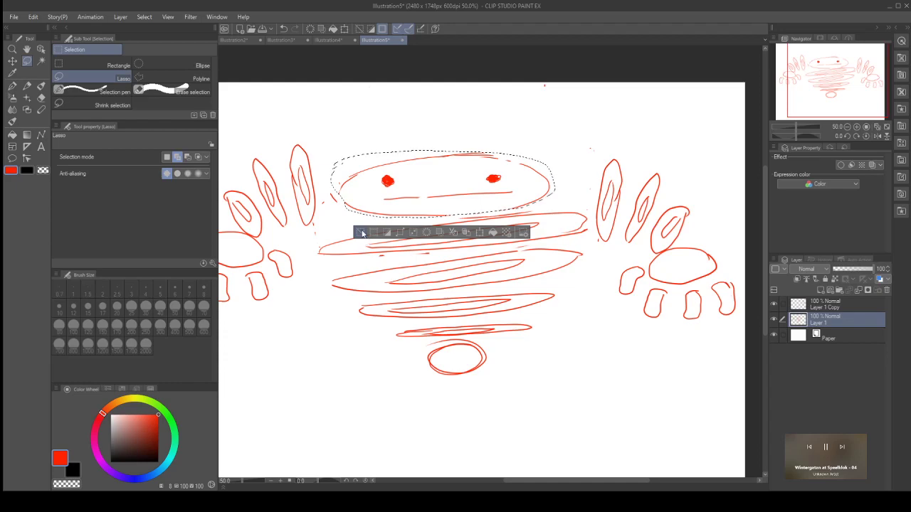
pyautogui.click(80, 64)
pyautogui.moveTo(355, 211); pyautogui.dragTo(506, 214)
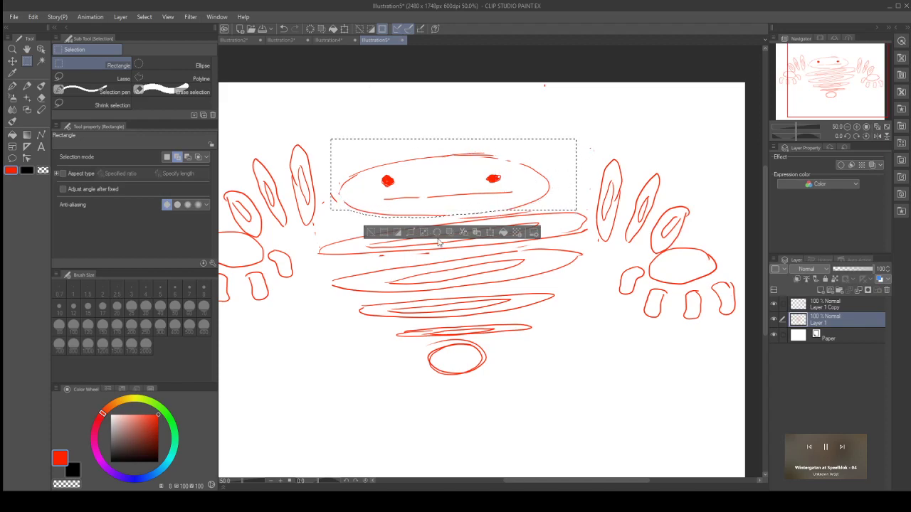
pyautogui.click(491, 233)
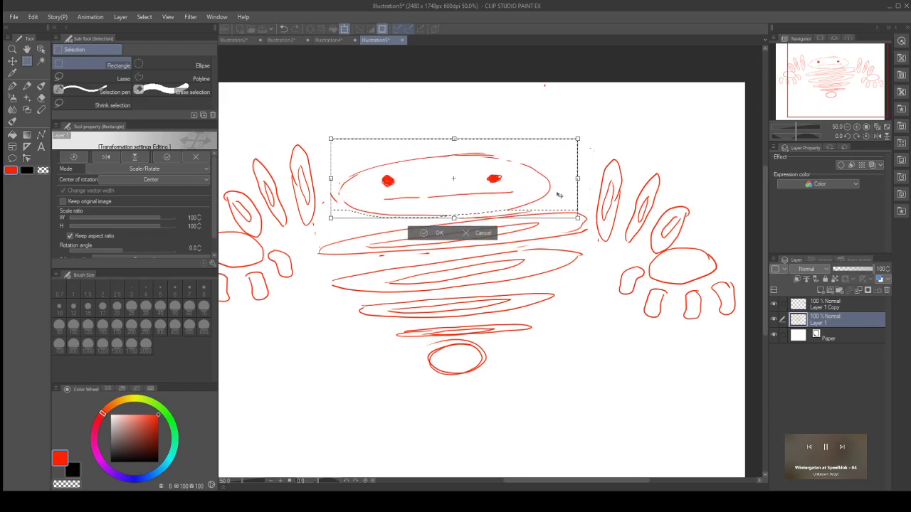
pyautogui.click(481, 234)
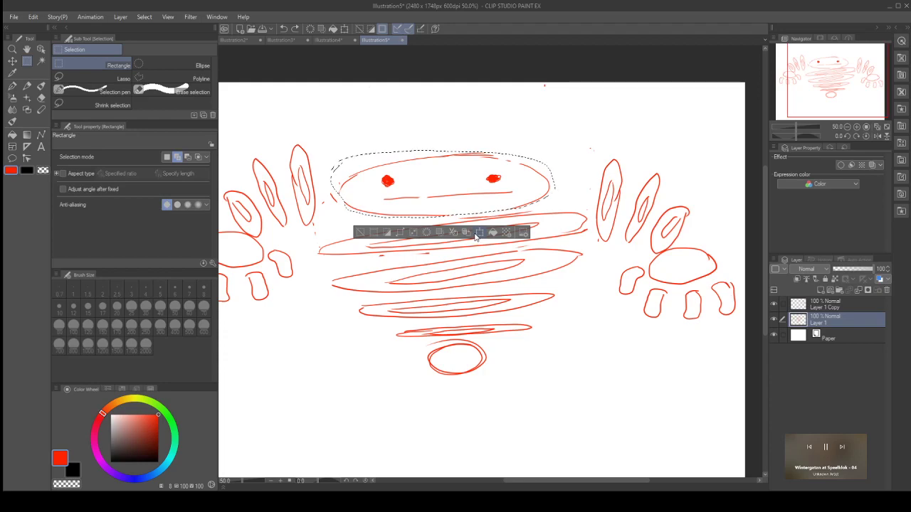
# Step: Cut the selected head from Layer 1 and paste it onto its own new layer
pyautogui.click(453, 233)
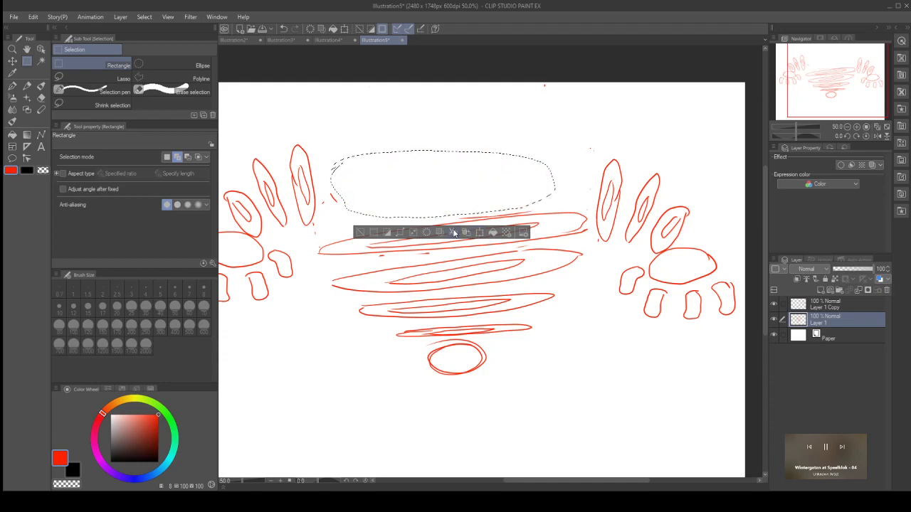
pyautogui.hotkey('ctrl', 'v')
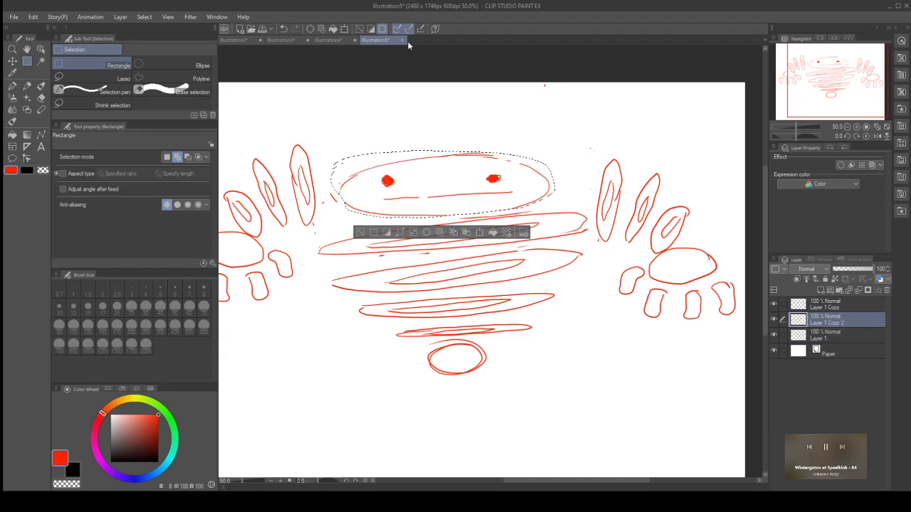
pyautogui.click(383, 30)
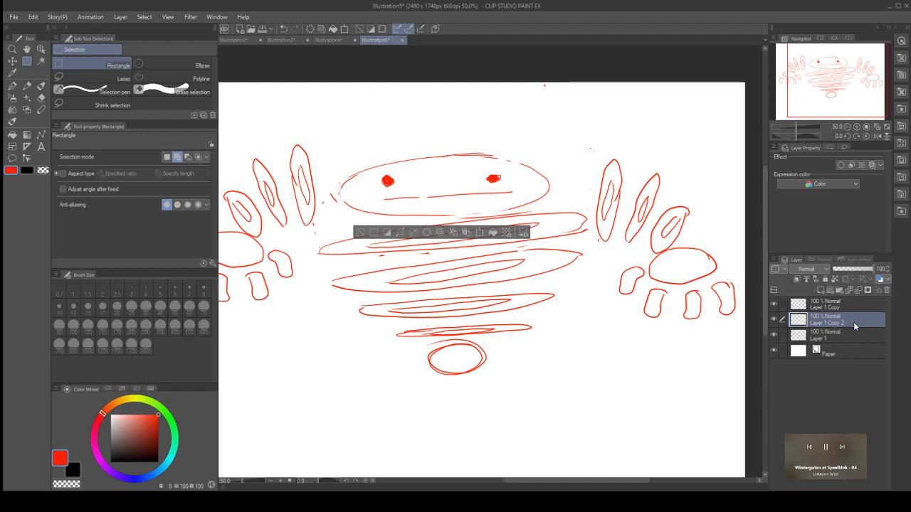
pyautogui.click(774, 320)
pyautogui.click(774, 319)
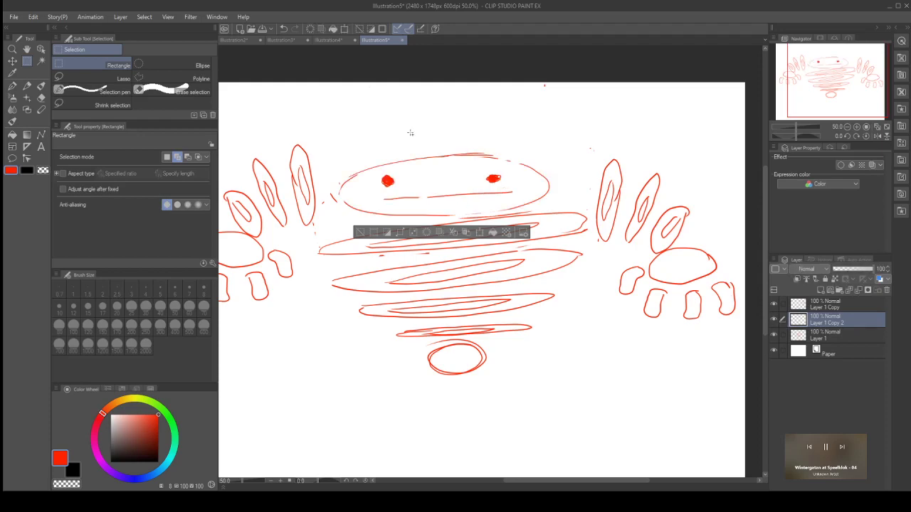
# Step: Move the head layer slightly upward, clear of the top body ring, and clear the selection
pyautogui.click(44, 52)
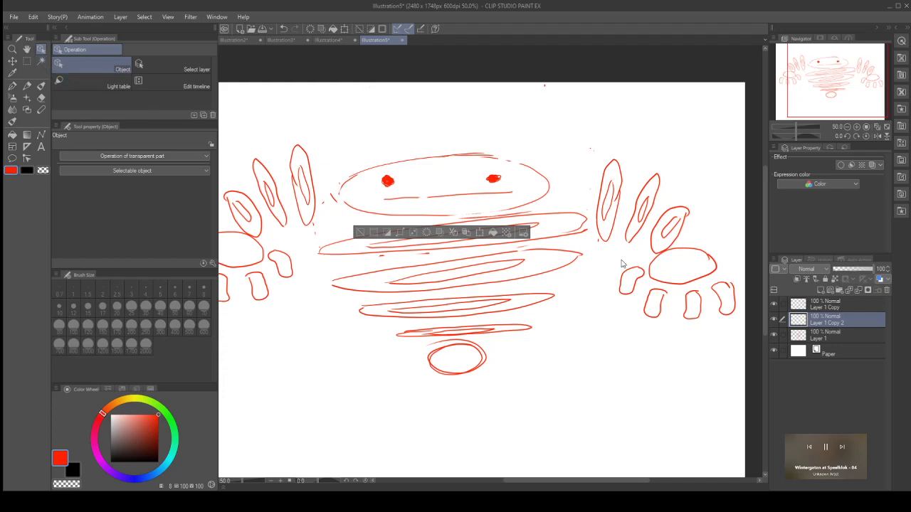
pyautogui.moveTo(492, 155); pyautogui.dragTo(494, 147)
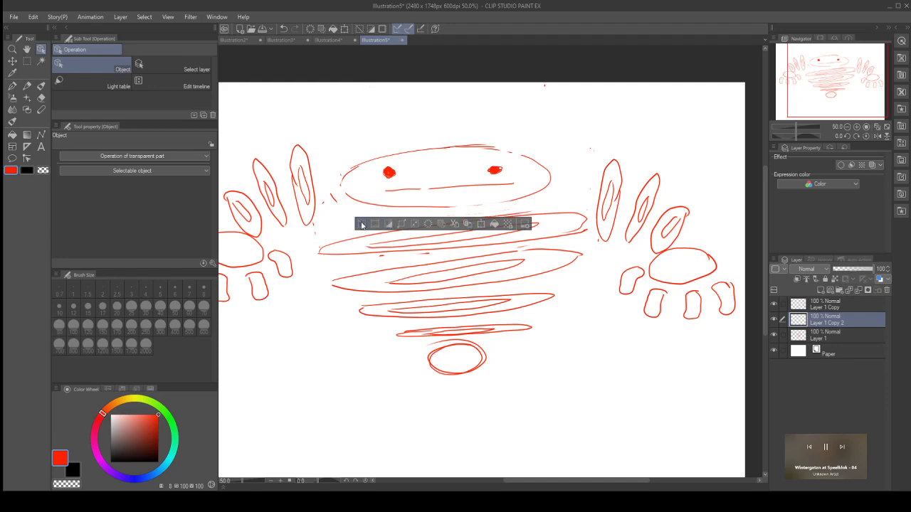
pyautogui.click(361, 225)
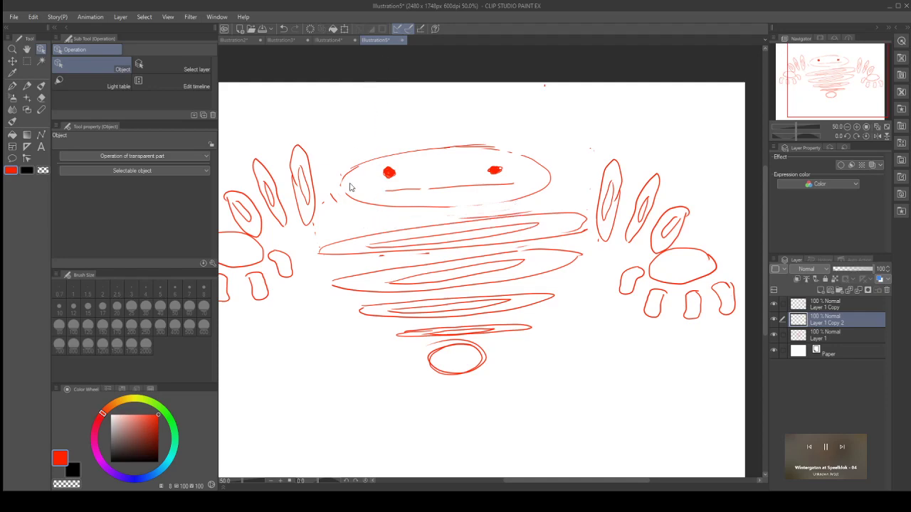
pyautogui.moveTo(378, 155); pyautogui.dragTo(382, 162)
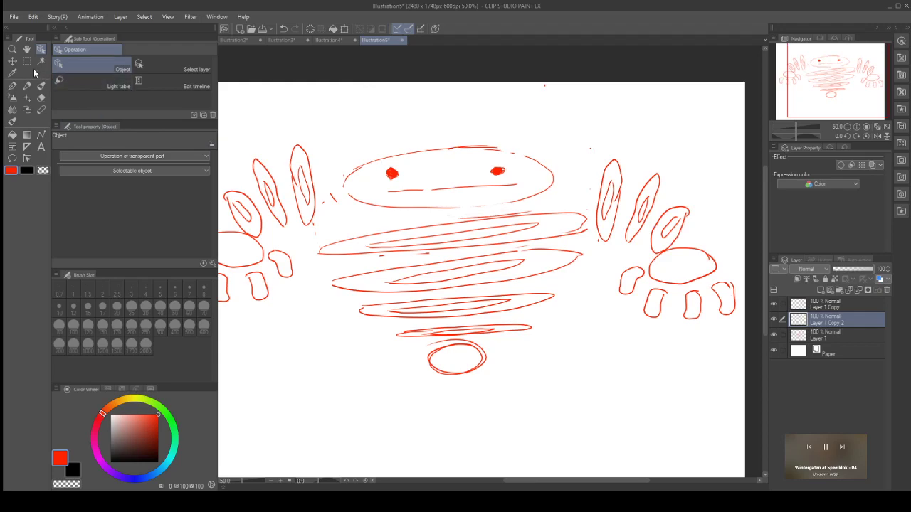
pyautogui.click(153, 64)
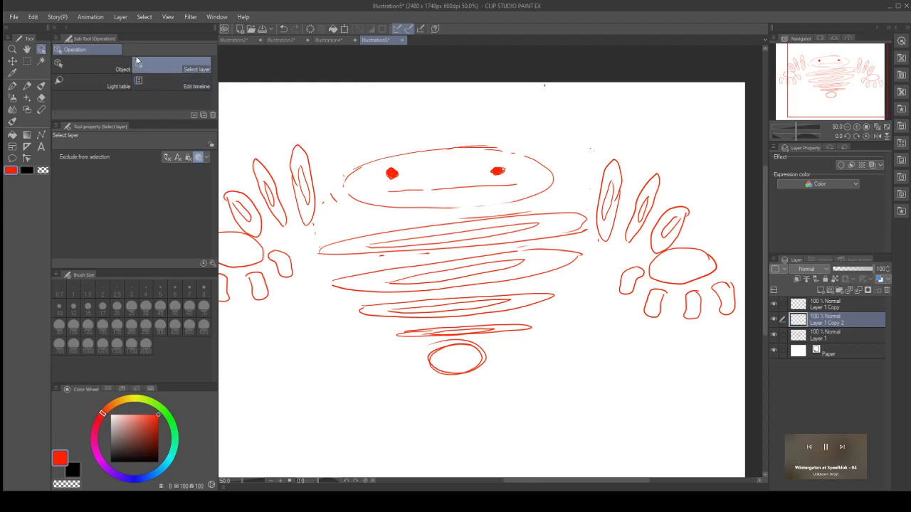
pyautogui.click(27, 51)
pyautogui.click(12, 61)
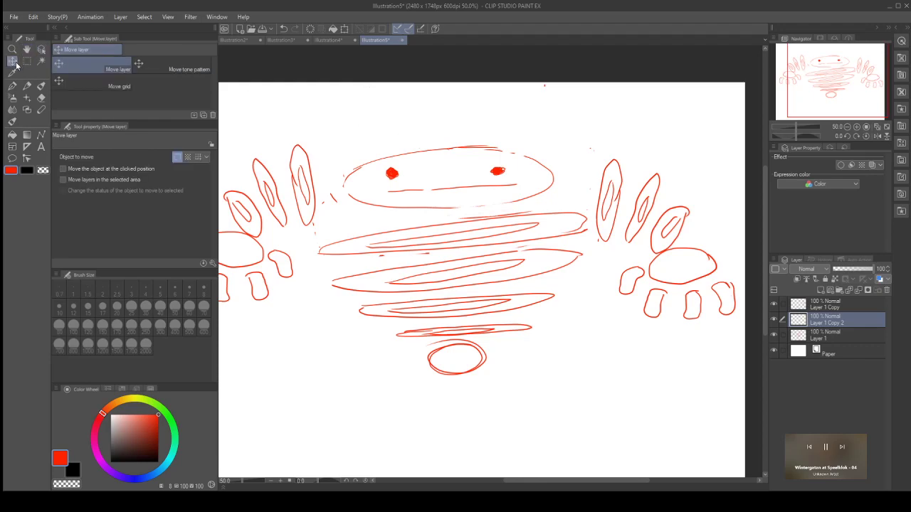
pyautogui.click(27, 62)
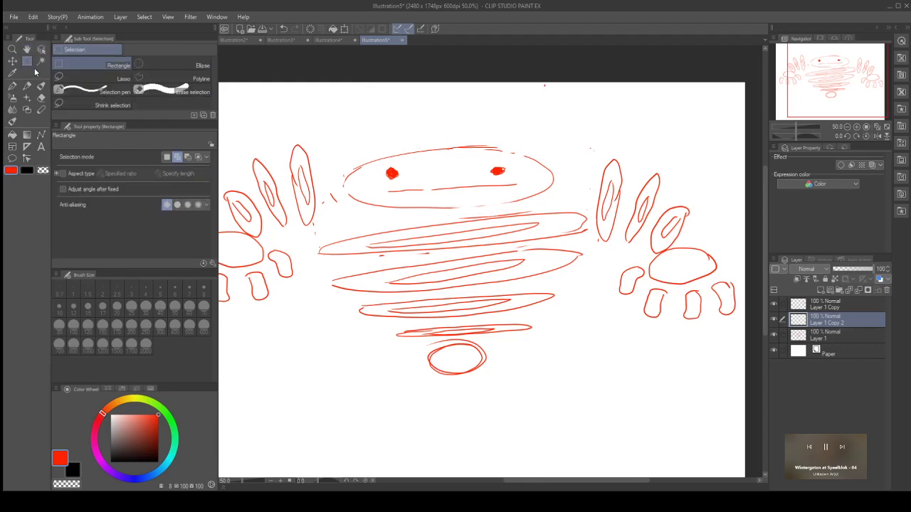
# Step: Transform the oval head on its layer into a taller, rounder shape above the top body ring, scaled about 79% wide and 211% high
pyautogui.click(346, 31)
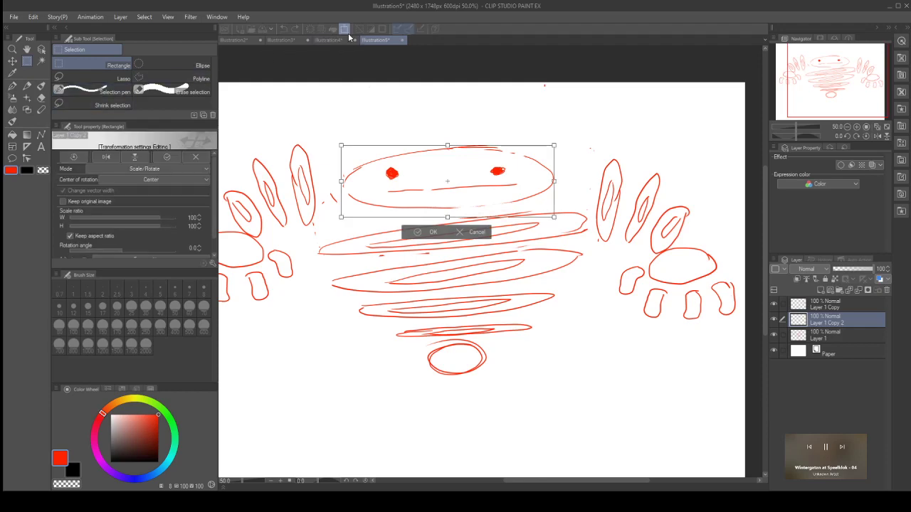
pyautogui.moveTo(555, 145)
pyautogui.mouseDown()
pyautogui.moveTo(547, 151)
pyautogui.moveTo(550, 133)
pyautogui.mouseUp()
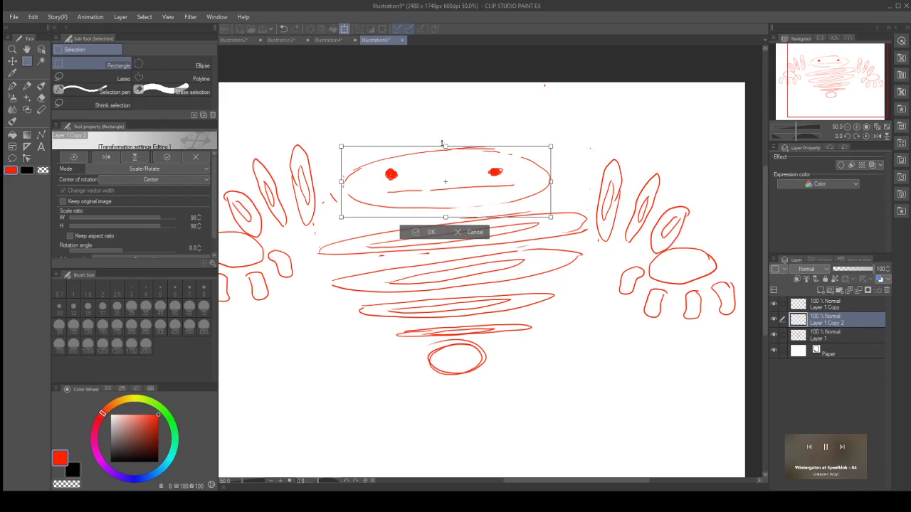
pyautogui.moveTo(445, 145); pyautogui.dragTo(445, 97)
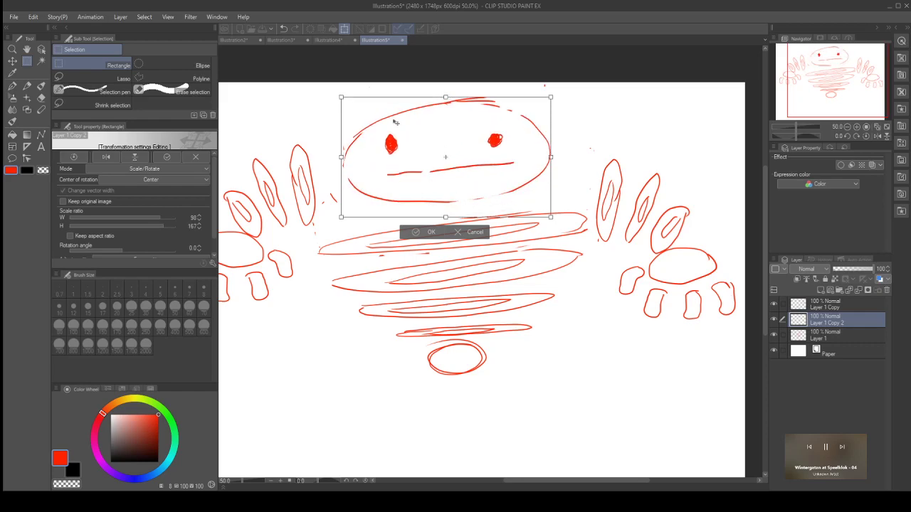
pyautogui.moveTo(342, 157); pyautogui.dragTo(400, 159)
pyautogui.moveTo(489, 104); pyautogui.dragTo(451, 108)
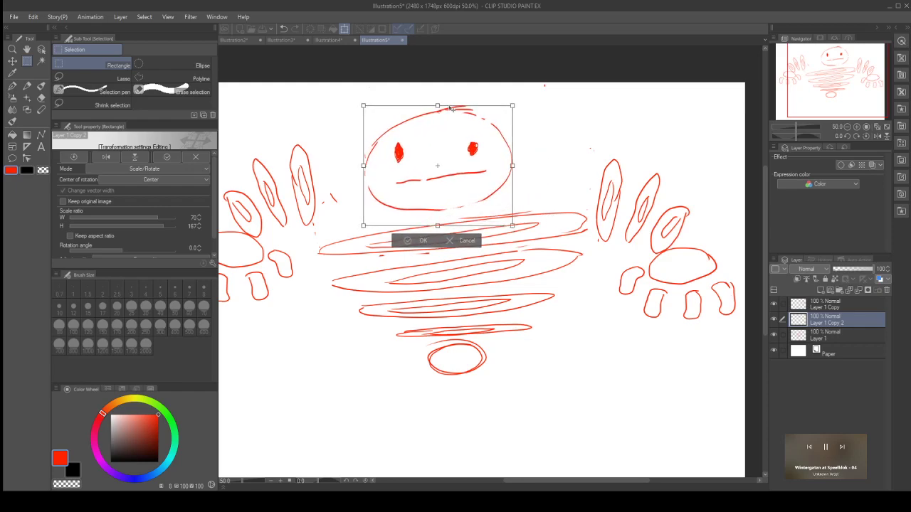
pyautogui.moveTo(514, 104)
pyautogui.mouseDown()
pyautogui.moveTo(543, 88)
pyautogui.moveTo(531, 102)
pyautogui.mouseUp()
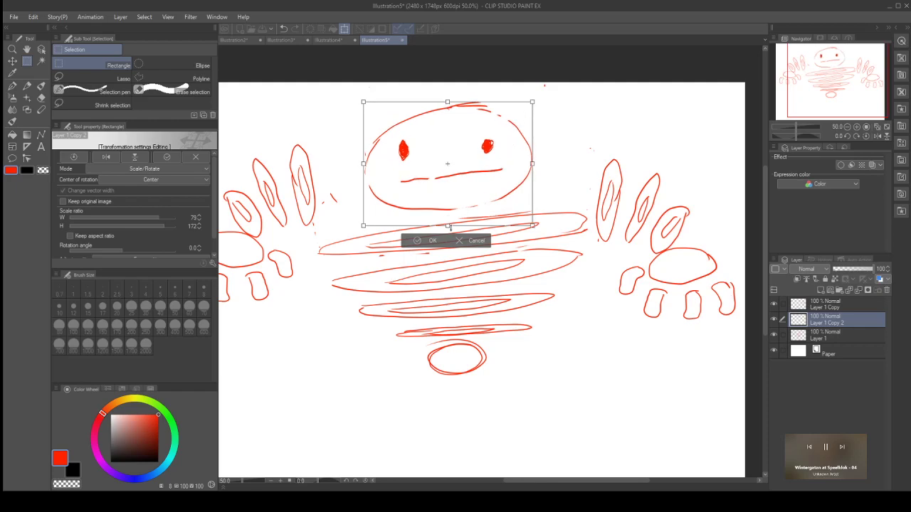
pyautogui.moveTo(363, 161); pyautogui.dragTo(417, 161)
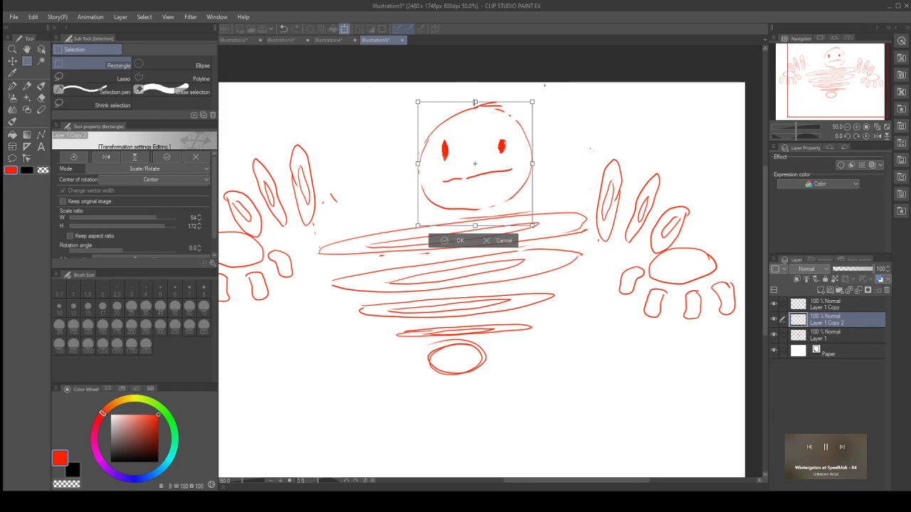
pyautogui.moveTo(474, 101); pyautogui.dragTo(449, 114)
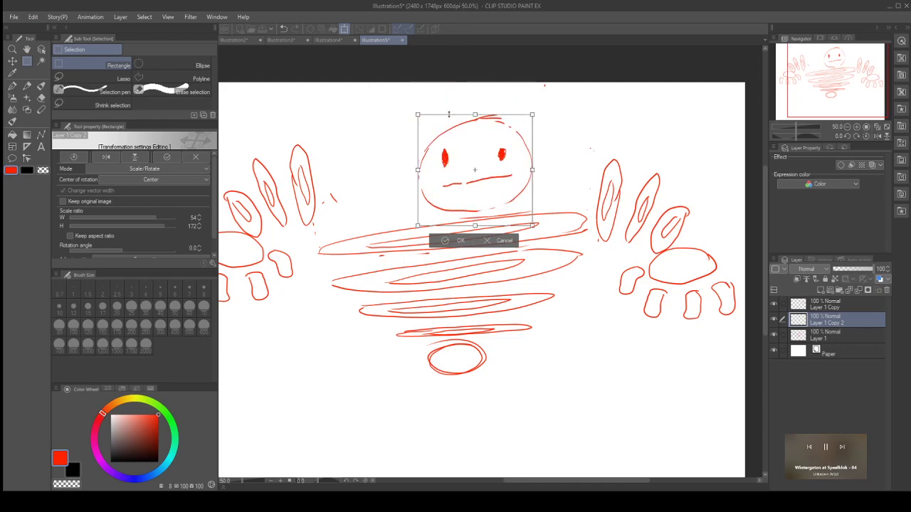
pyautogui.moveTo(484, 114); pyautogui.dragTo(357, 94)
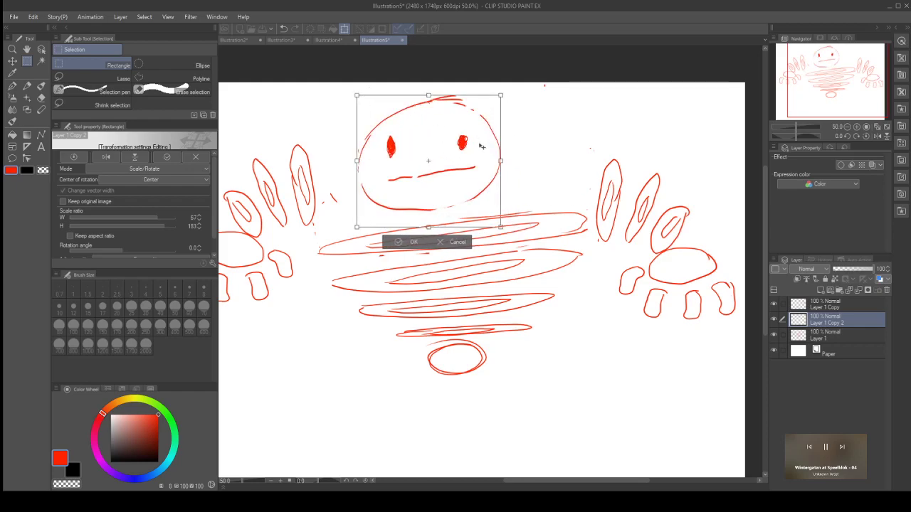
pyautogui.moveTo(502, 150); pyautogui.dragTo(523, 154)
pyautogui.moveTo(376, 100); pyautogui.dragTo(347, 89)
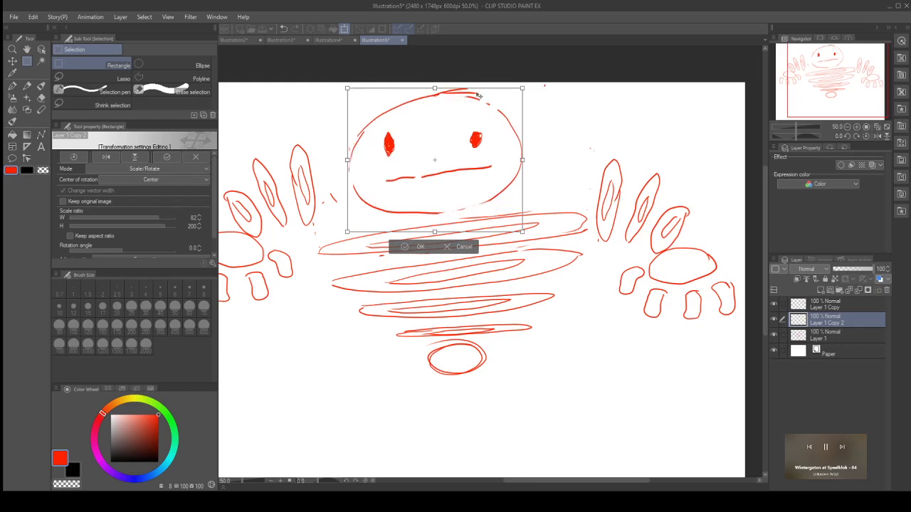
pyautogui.moveTo(345, 161); pyautogui.dragTo(365, 161)
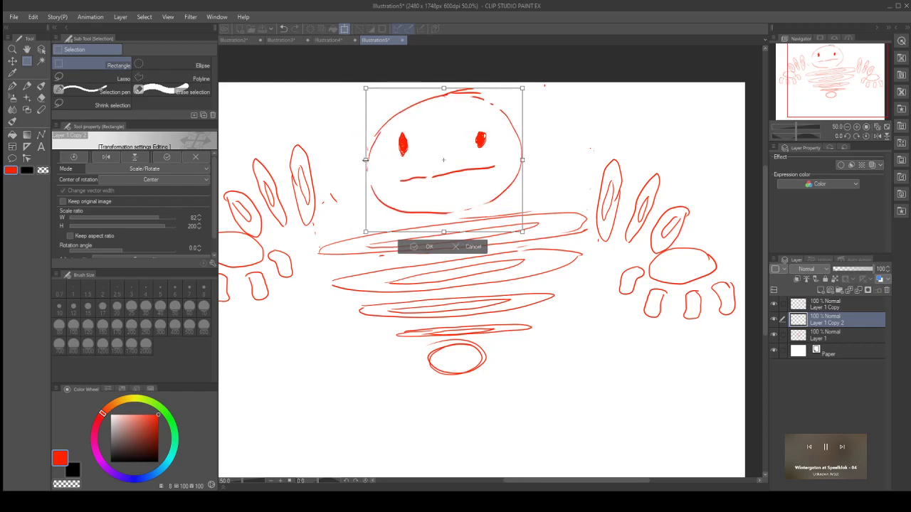
pyautogui.moveTo(524, 90); pyautogui.dragTo(535, 79)
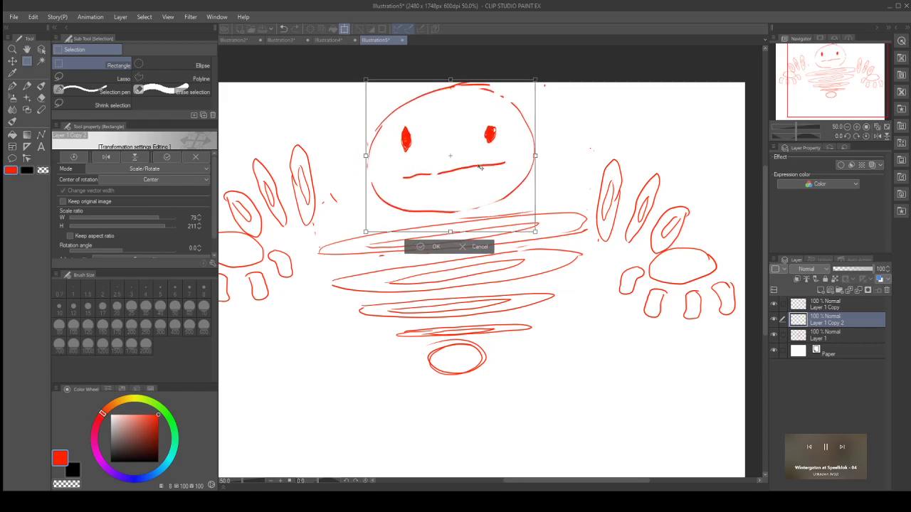
pyautogui.click(419, 246)
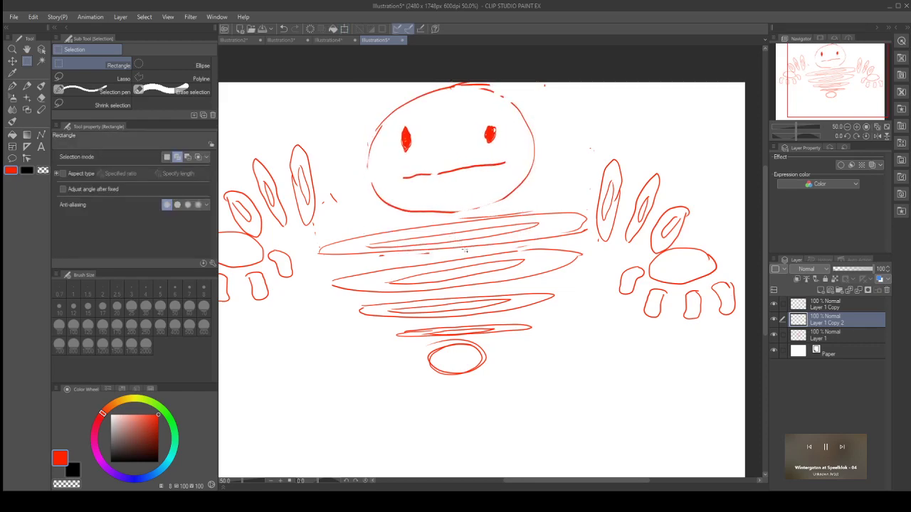
# Step: Merge the head layer and the remaining copy layer down into Layer 1
pyautogui.scroll(-1, 632, 315)
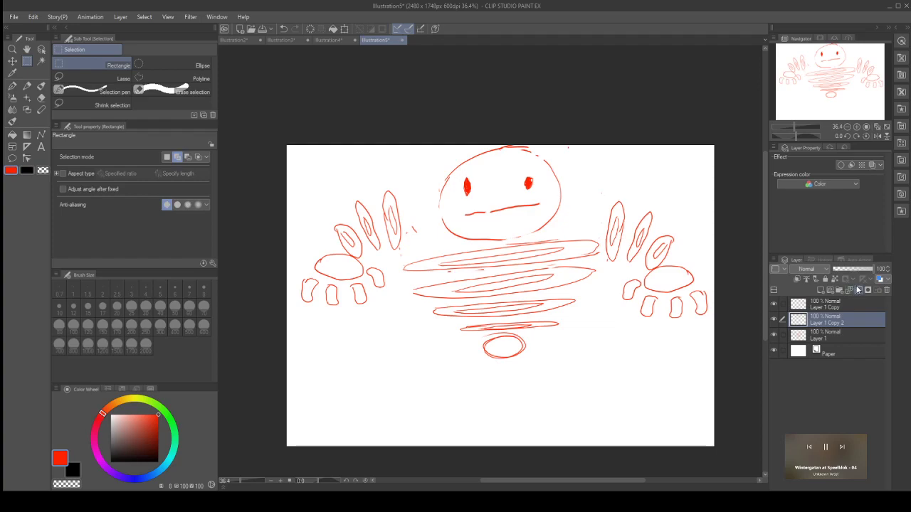
pyautogui.click(857, 289)
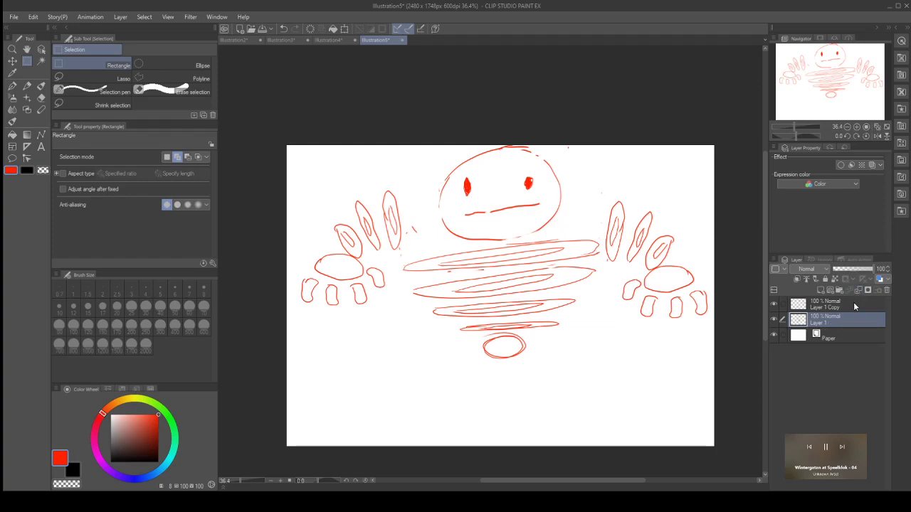
pyautogui.click(855, 306)
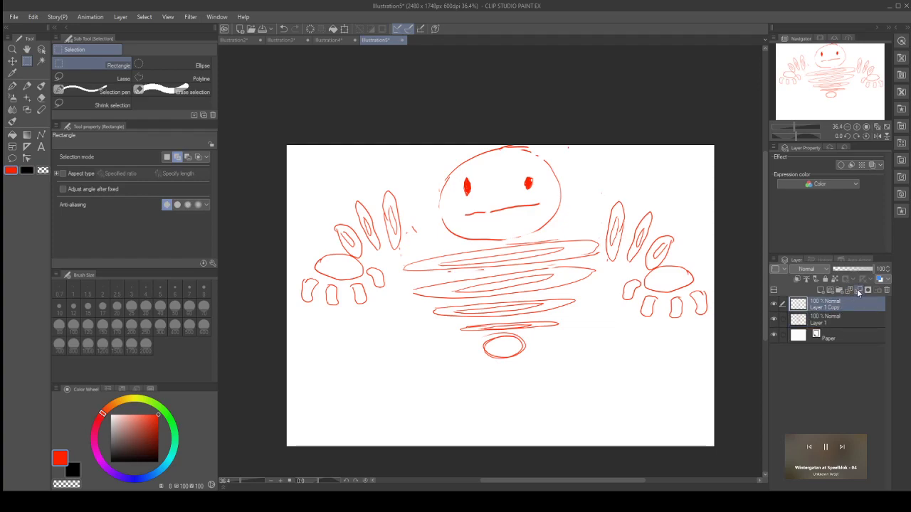
pyautogui.click(858, 290)
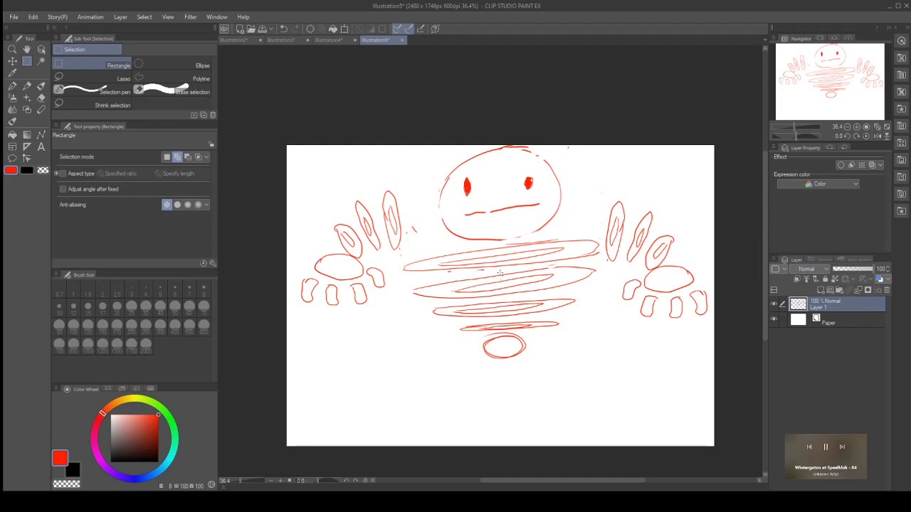
# Step: Move the whole merged creature drawing down so it sits vertically centred on the canvas with space above the head
pyautogui.moveTo(498, 258); pyautogui.dragTo(502, 278)
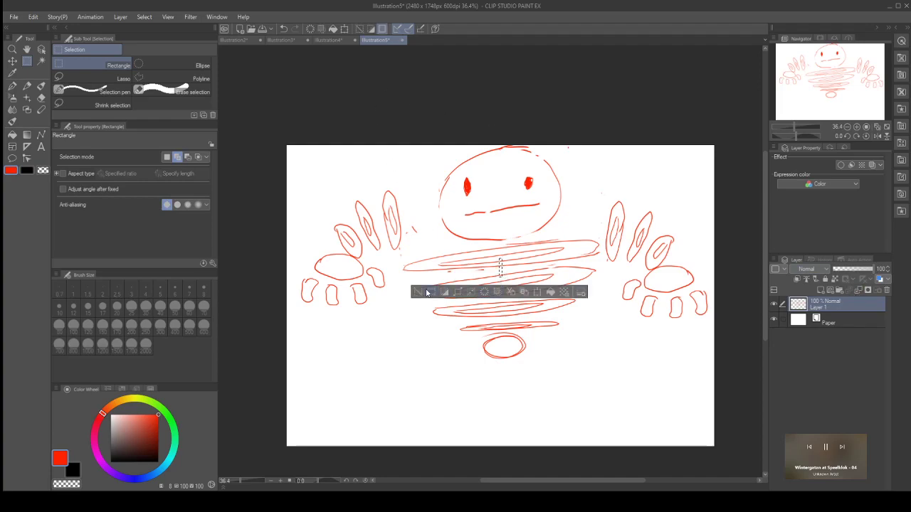
pyautogui.click(422, 292)
pyautogui.click(27, 49)
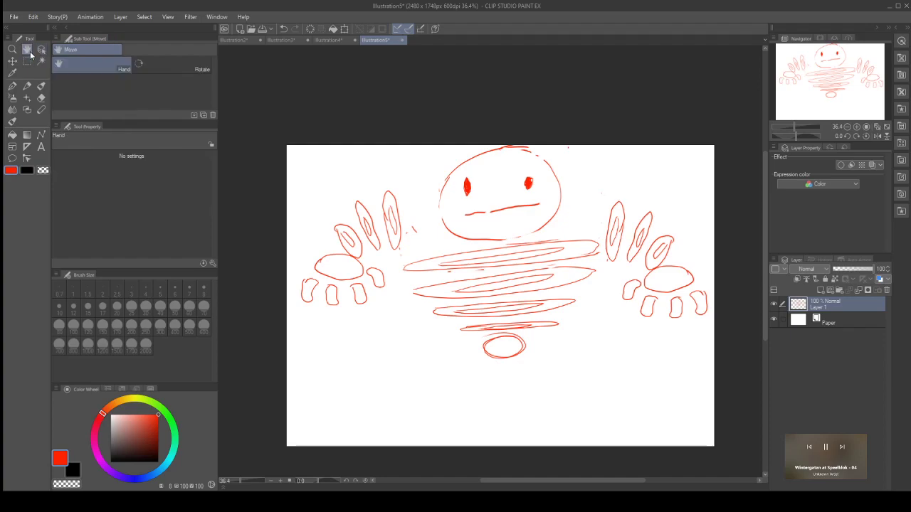
pyautogui.moveTo(525, 292)
pyautogui.mouseDown()
pyautogui.moveTo(525, 301)
pyautogui.moveTo(524, 274)
pyautogui.mouseUp()
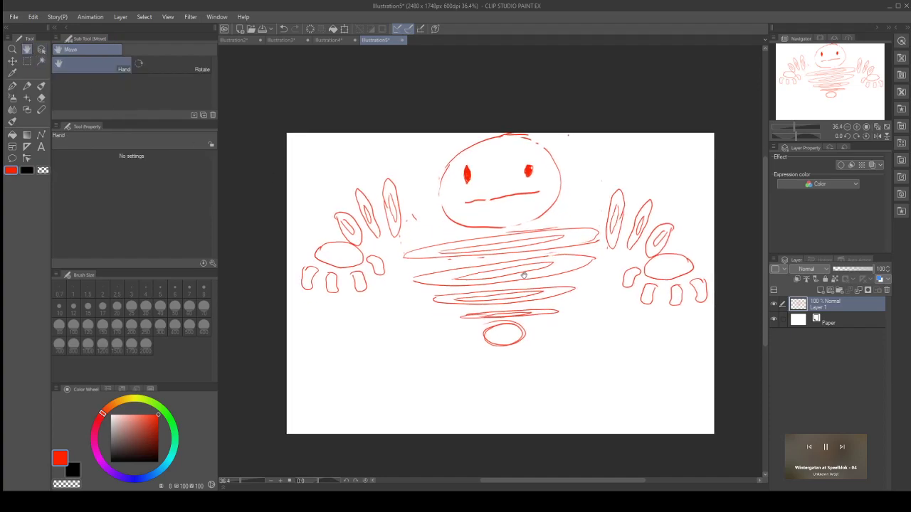
pyautogui.click(12, 85)
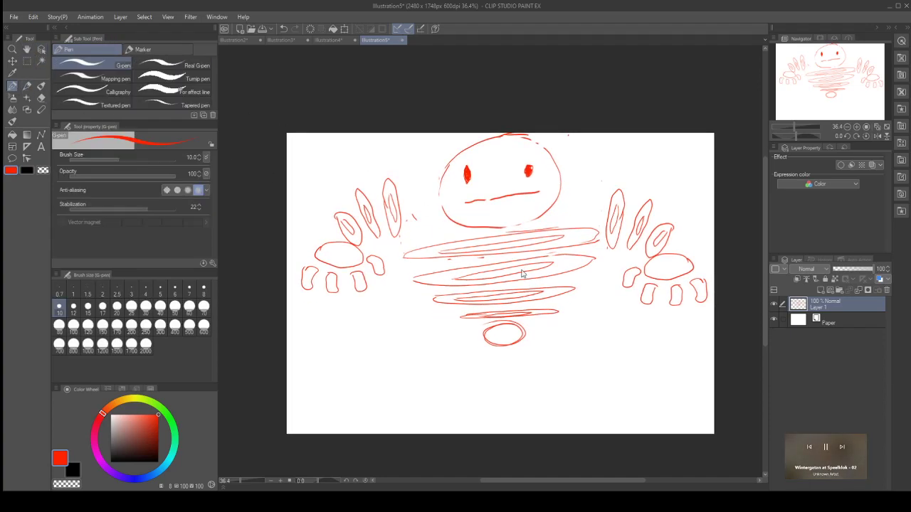
pyautogui.moveTo(523, 279)
pyautogui.mouseDown()
pyautogui.moveTo(511, 285)
pyautogui.moveTo(515, 304)
pyautogui.mouseUp()
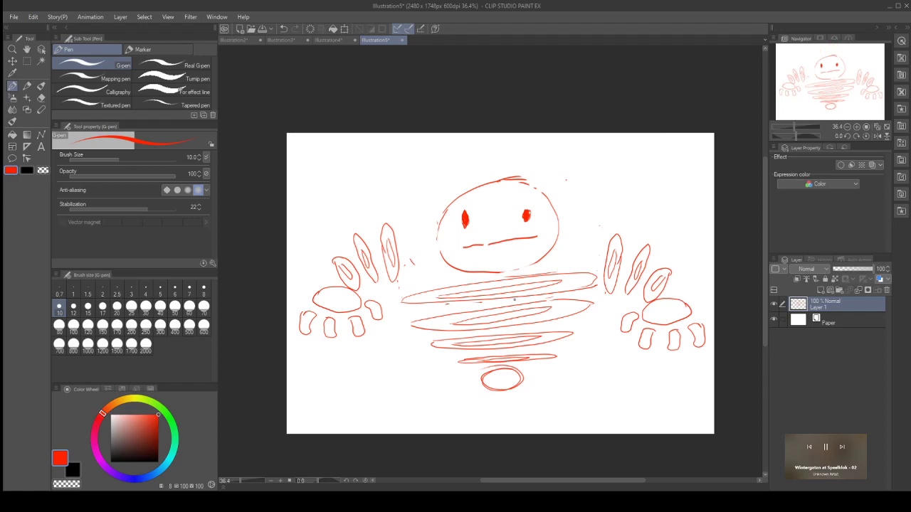
pyautogui.click(344, 29)
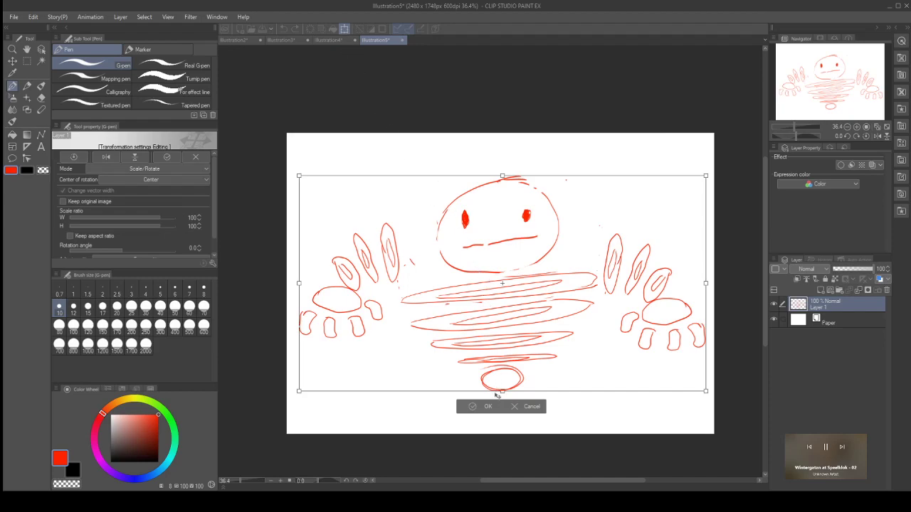
pyautogui.click(529, 410)
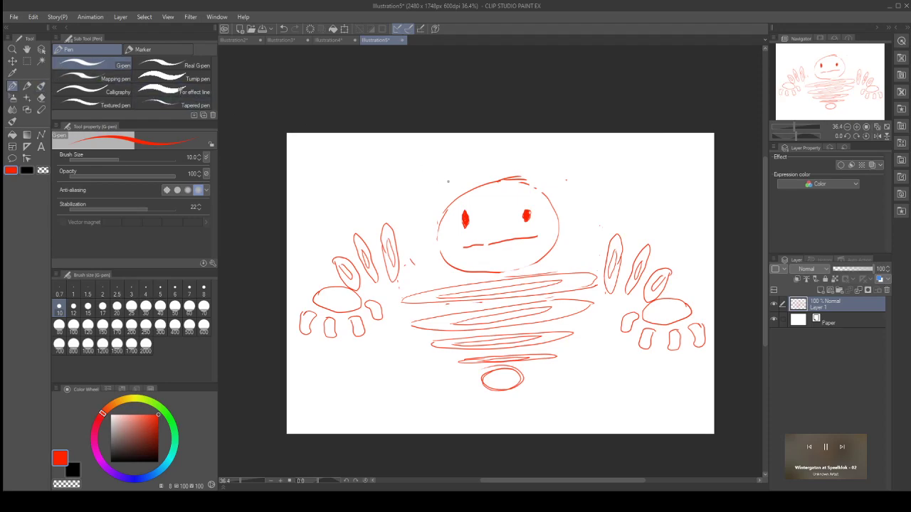
# Step: Lasso the top body ring, narrow it to about 86% width, rotate it about 4.5 degrees to level it, and deselect
pyautogui.click(27, 61)
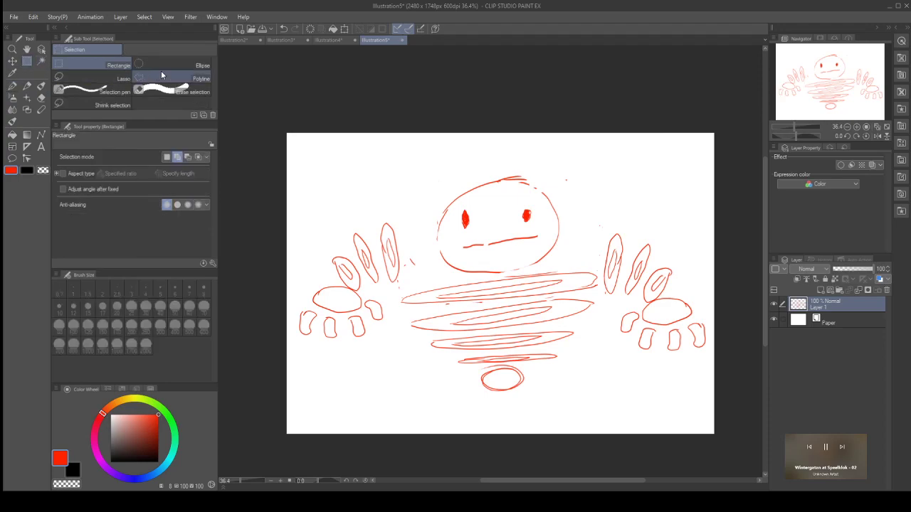
pyautogui.click(123, 78)
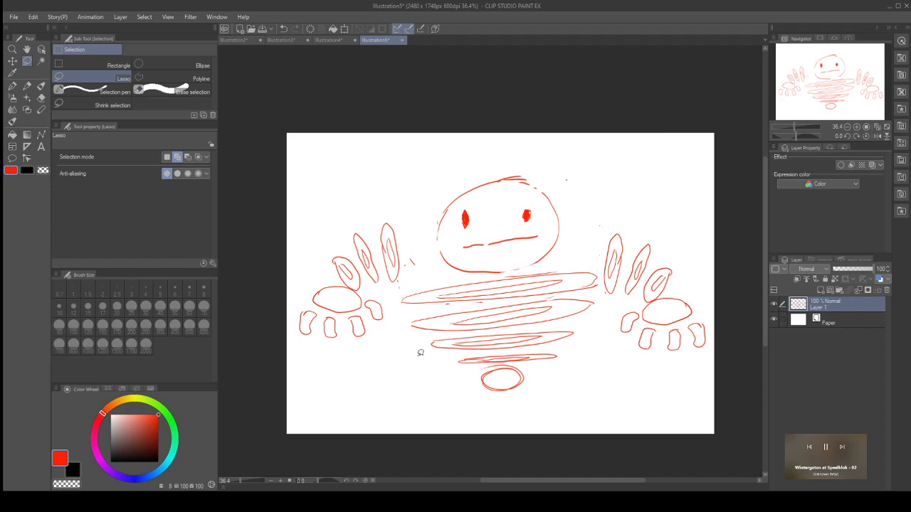
pyautogui.moveTo(468, 279)
pyautogui.mouseDown()
pyautogui.moveTo(391, 299)
pyautogui.moveTo(452, 304)
pyautogui.moveTo(605, 285)
pyautogui.moveTo(604, 271)
pyautogui.moveTo(582, 265)
pyautogui.moveTo(526, 266)
pyautogui.moveTo(393, 292)
pyautogui.mouseUp()
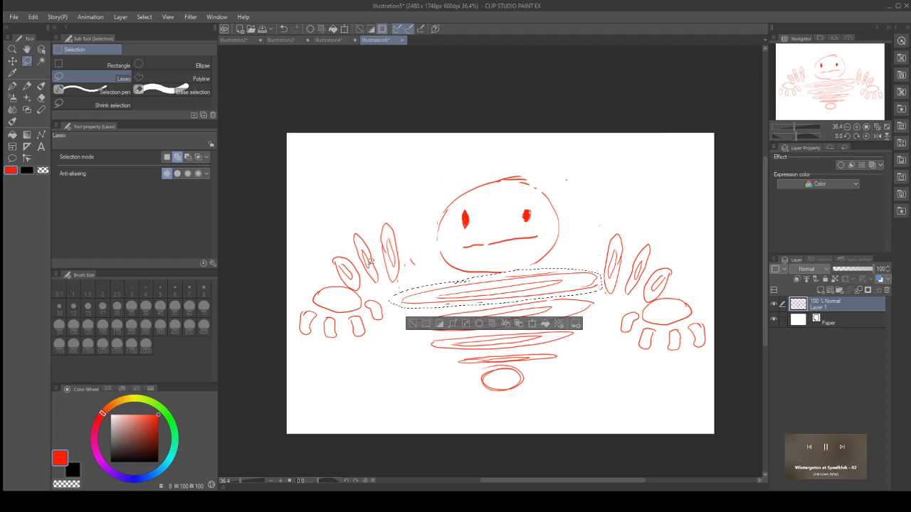
pyautogui.click(345, 29)
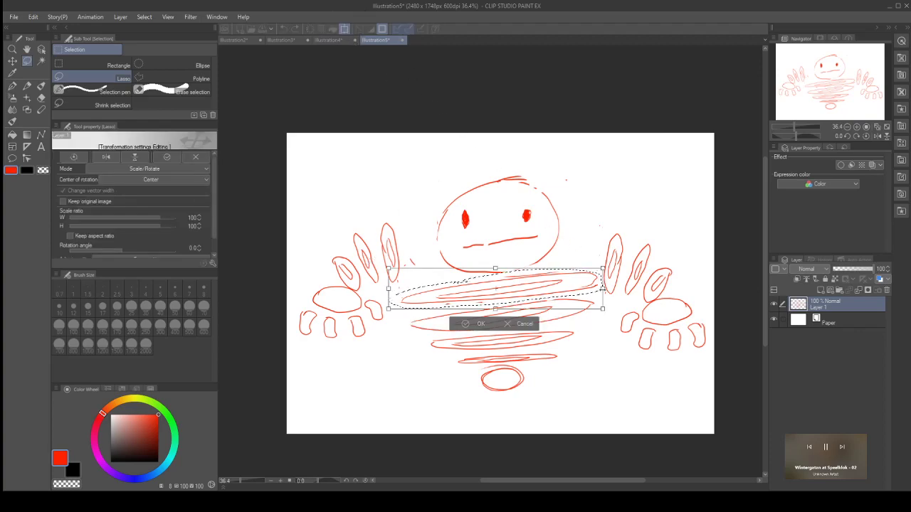
pyautogui.moveTo(572, 306); pyautogui.dragTo(568, 281)
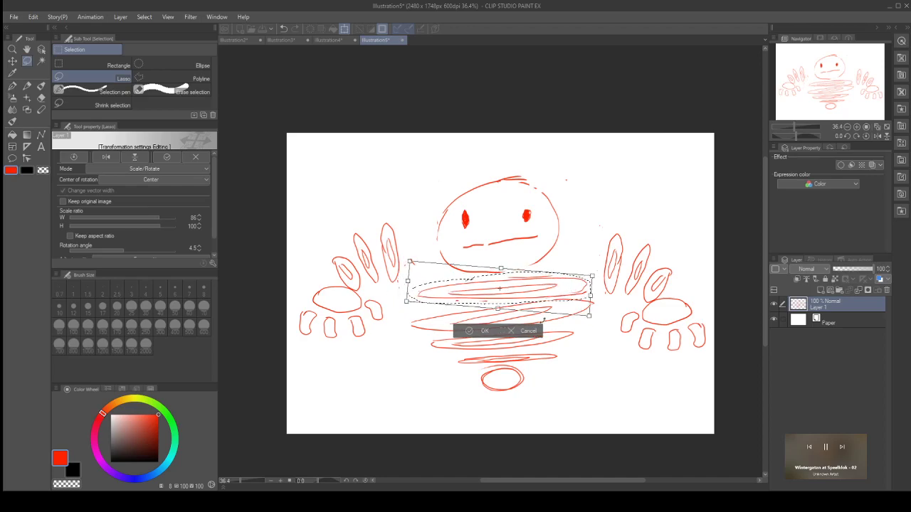
pyautogui.click(485, 332)
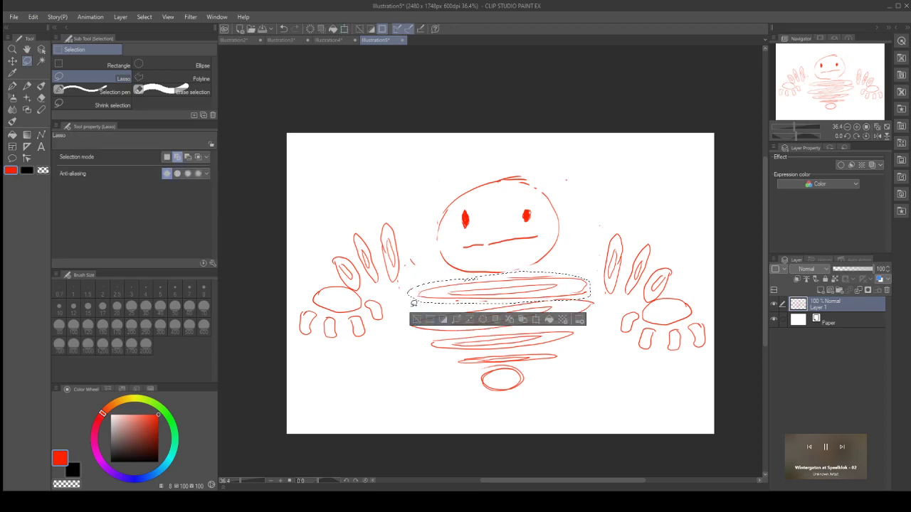
pyautogui.click(417, 320)
# Step: Lasso the three body rings between the top ring and the small bottom oval, delete them and deselect
pyautogui.moveTo(415, 311)
pyautogui.mouseDown()
pyautogui.moveTo(413, 346)
pyautogui.moveTo(463, 365)
pyautogui.moveTo(531, 364)
pyautogui.moveTo(608, 311)
pyautogui.mouseUp()
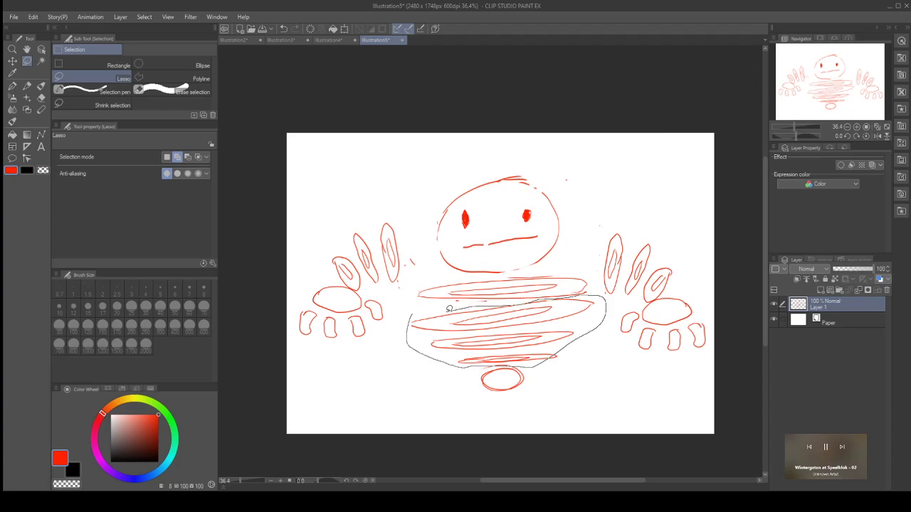
pyautogui.moveTo(451, 308); pyautogui.dragTo(412, 311)
pyautogui.press('Delete')
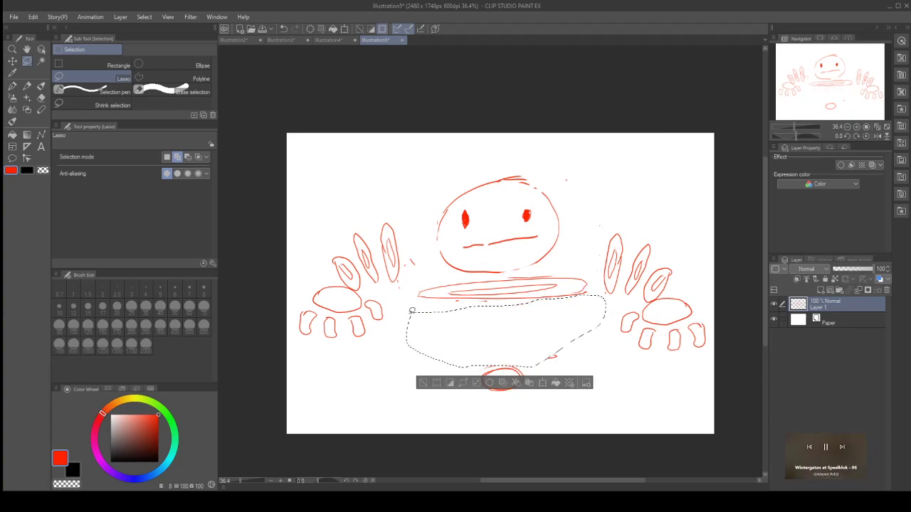
pyautogui.click(427, 377)
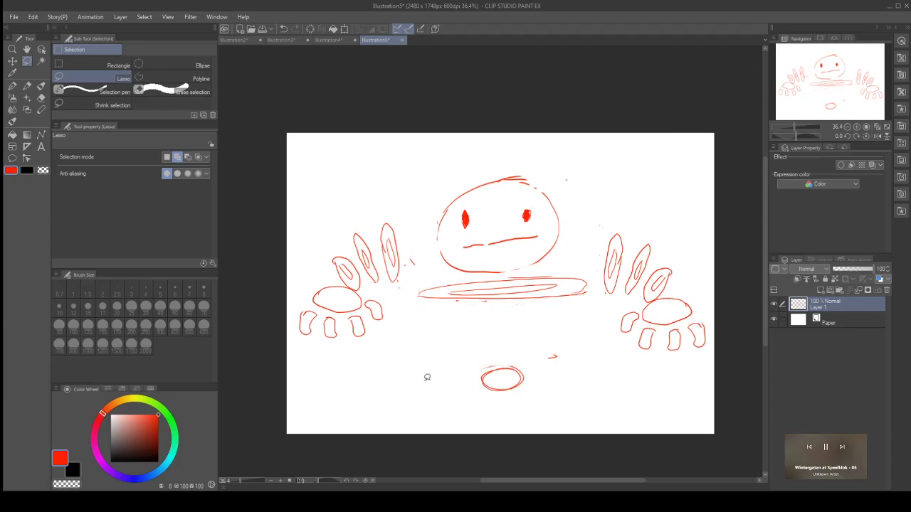
# Step: Paste a copy of the top body ring, place it directly below the original and narrow it to 82% width
pyautogui.hotkey('ctrl', 'j')
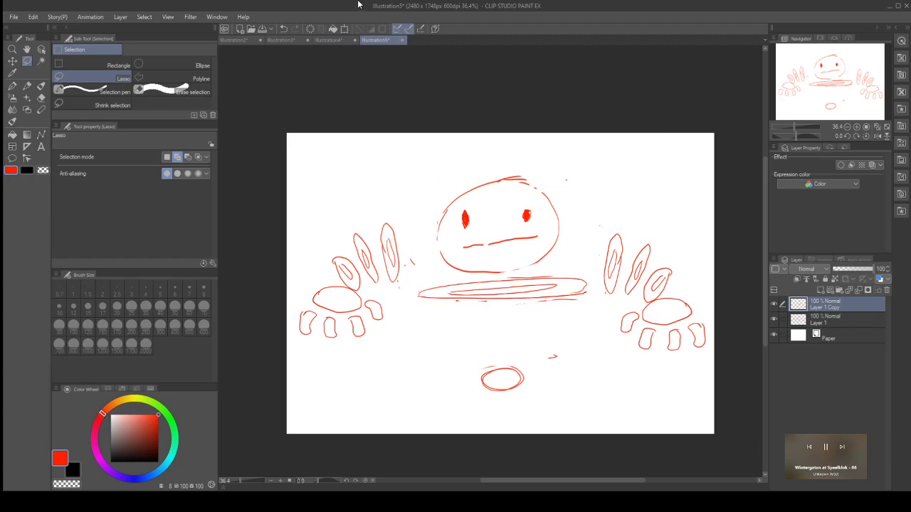
pyautogui.click(344, 28)
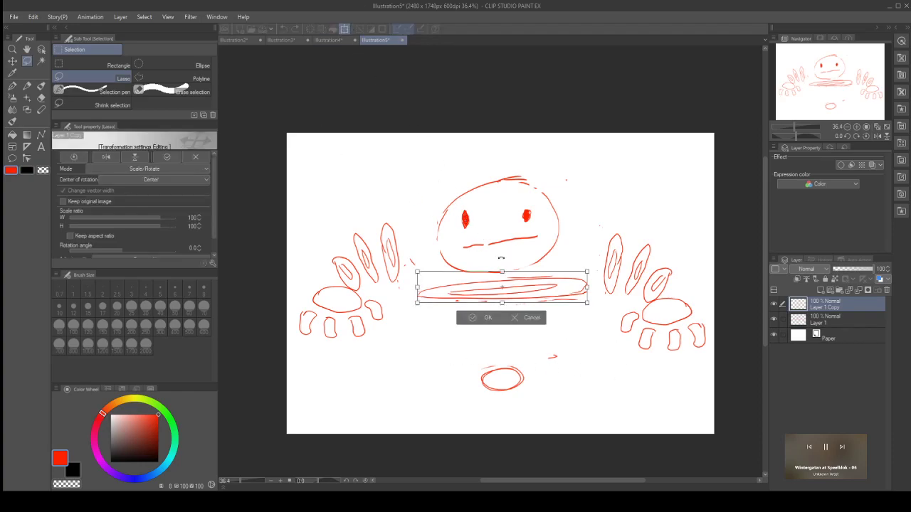
pyautogui.moveTo(519, 275); pyautogui.dragTo(518, 306)
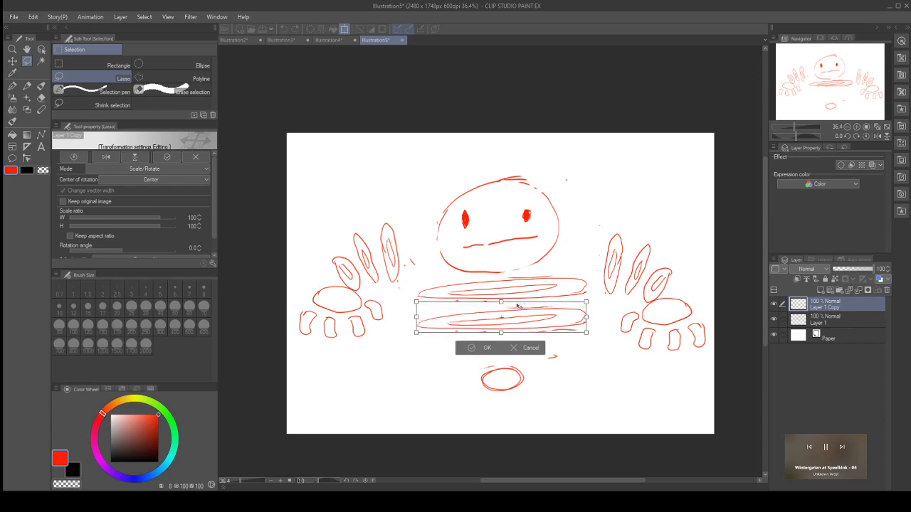
pyautogui.moveTo(587, 318); pyautogui.dragTo(562, 301)
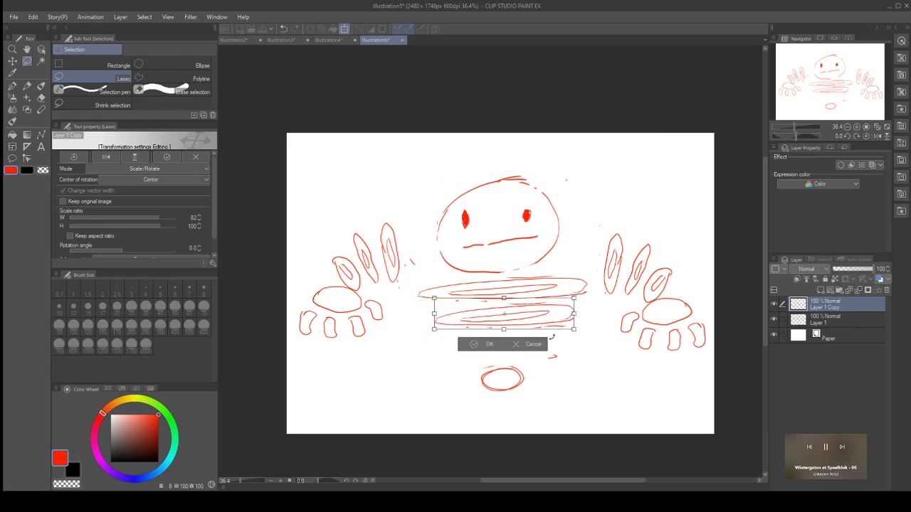
pyautogui.click(488, 345)
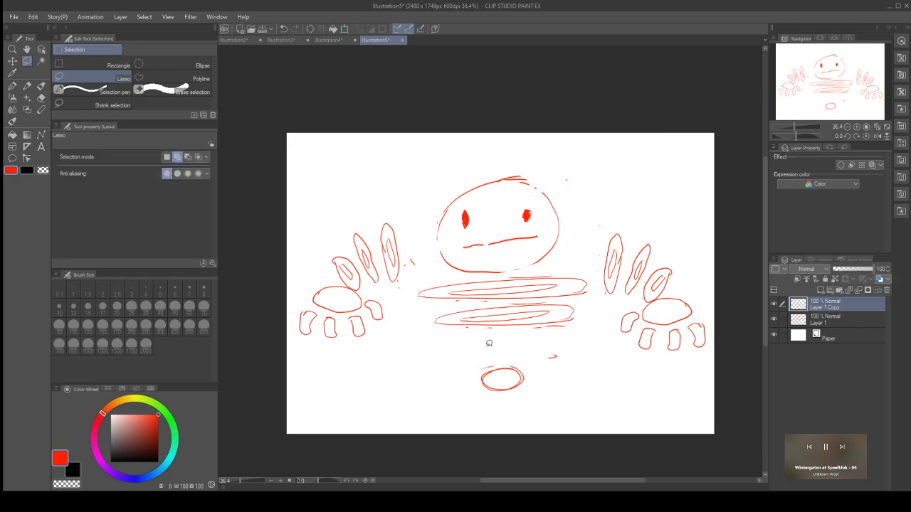
# Step: Paste another ring copy above the small bottom oval, mirrored horizontally at 61% width and 115% height and rotated -6.5 degrees
pyautogui.hotkey('ctrl', 'c')
pyautogui.hotkey('ctrl', 'v')
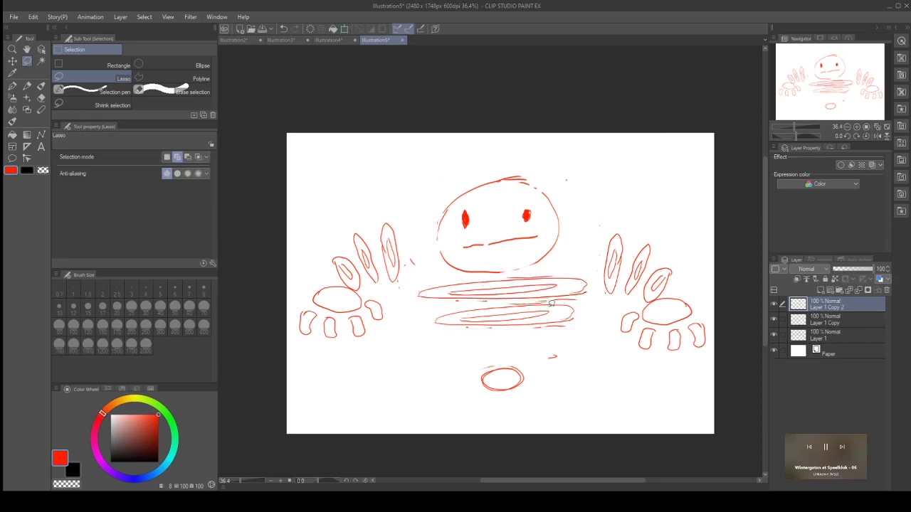
pyautogui.click(344, 29)
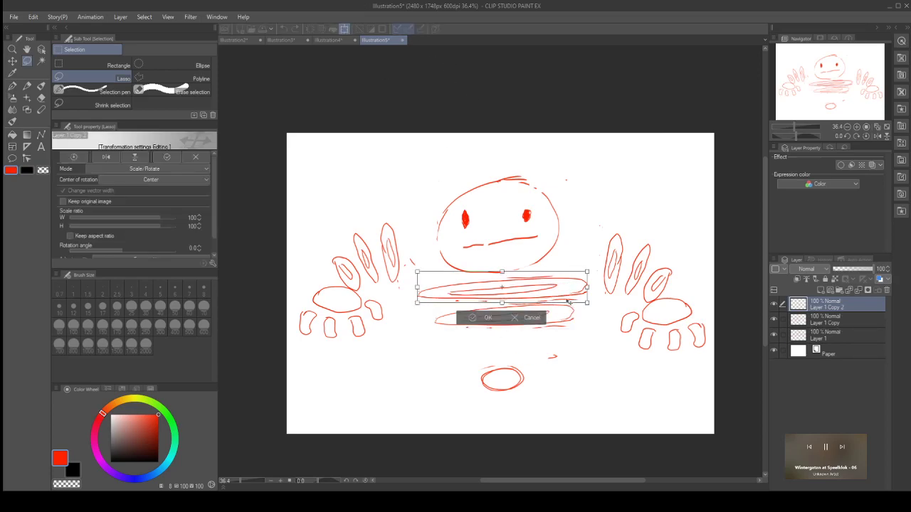
pyautogui.moveTo(560, 275); pyautogui.dragTo(382, 338)
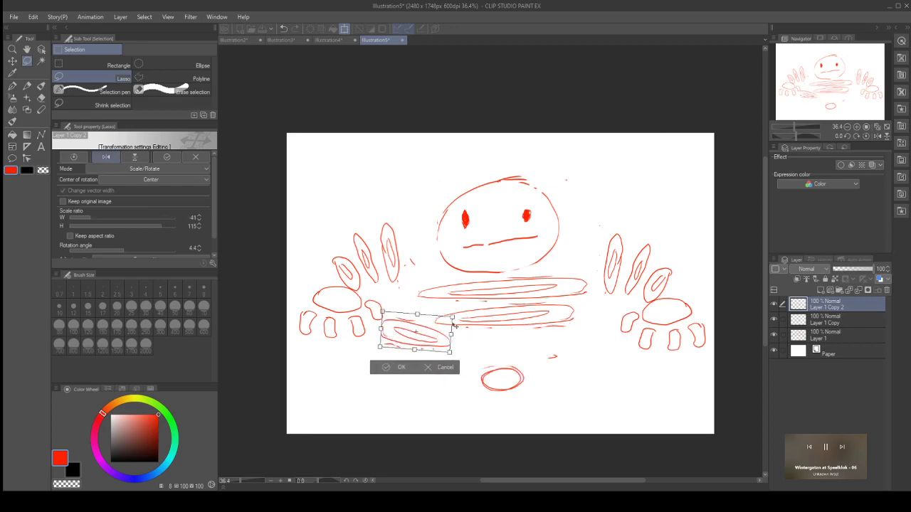
pyautogui.moveTo(457, 328); pyautogui.dragTo(555, 311)
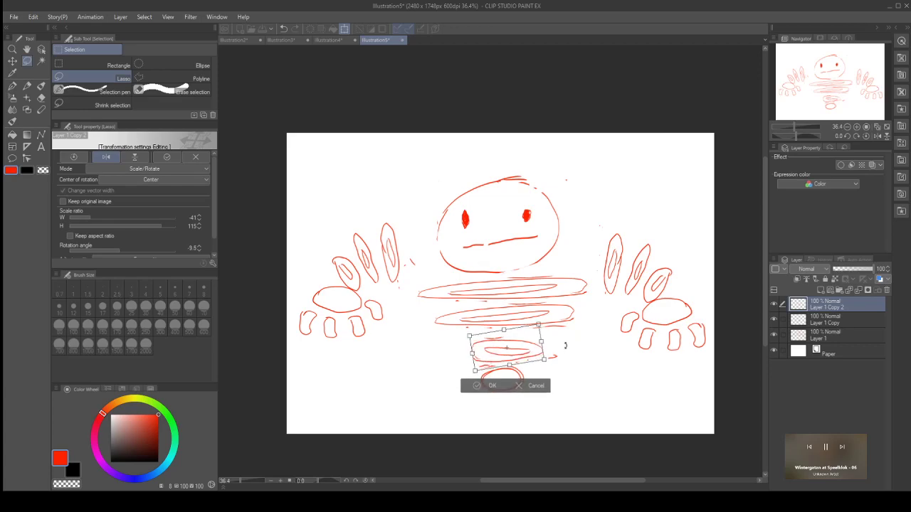
pyautogui.moveTo(543, 343); pyautogui.dragTo(562, 320)
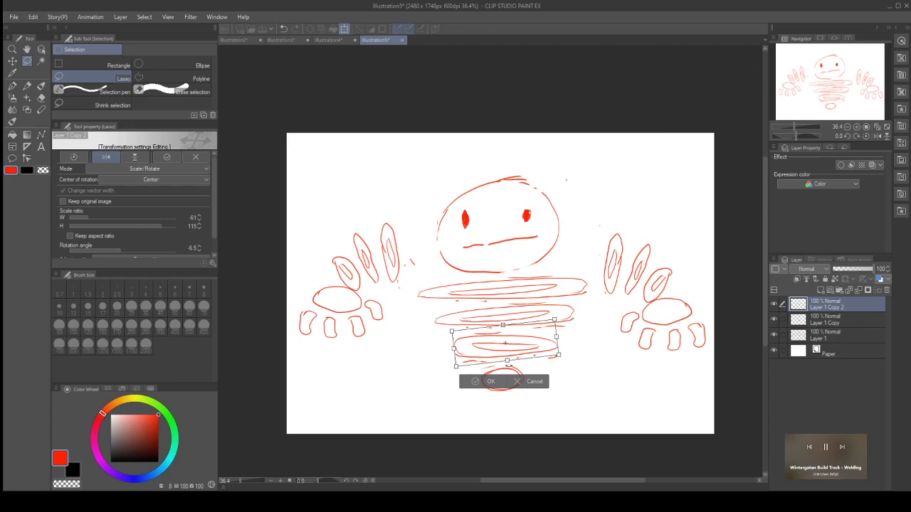
pyautogui.click(490, 382)
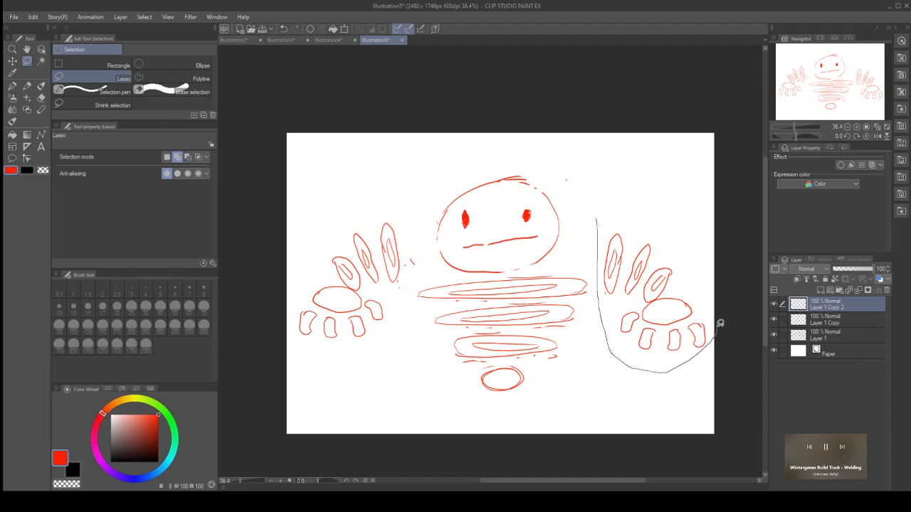
# Step: Lasso the hand right of the creature on Layer 1, move it up and closer to the body, and deselect
pyautogui.moveTo(635, 191); pyautogui.dragTo(592, 221)
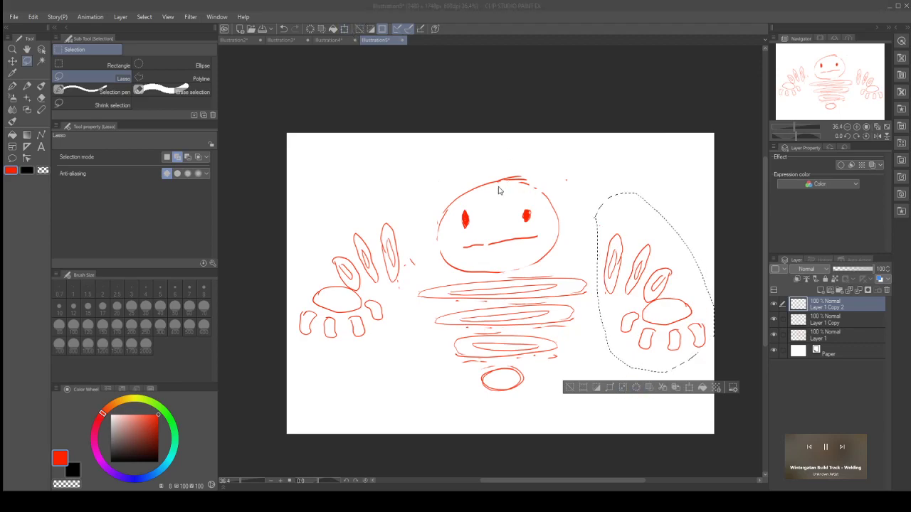
pyautogui.click(837, 339)
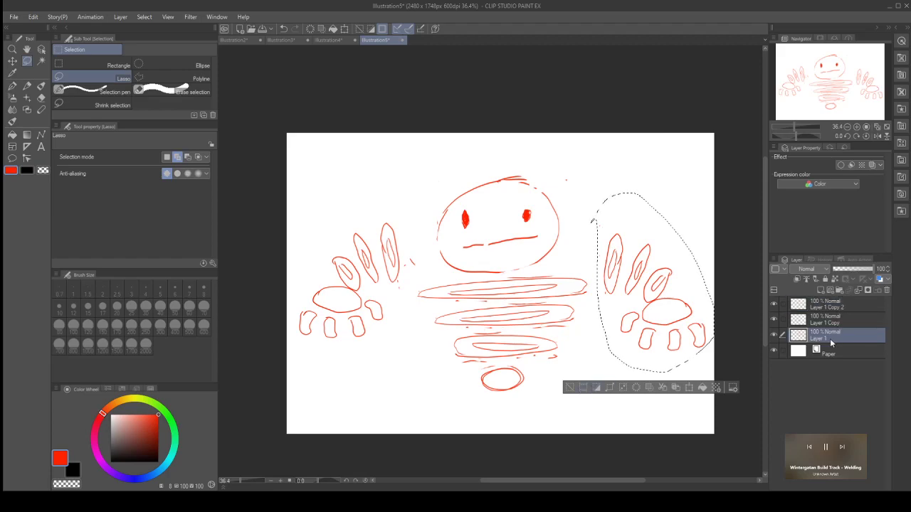
pyautogui.click(345, 29)
pyautogui.moveTo(632, 227)
pyautogui.mouseDown()
pyautogui.moveTo(600, 196)
pyautogui.moveTo(615, 205)
pyautogui.mouseUp()
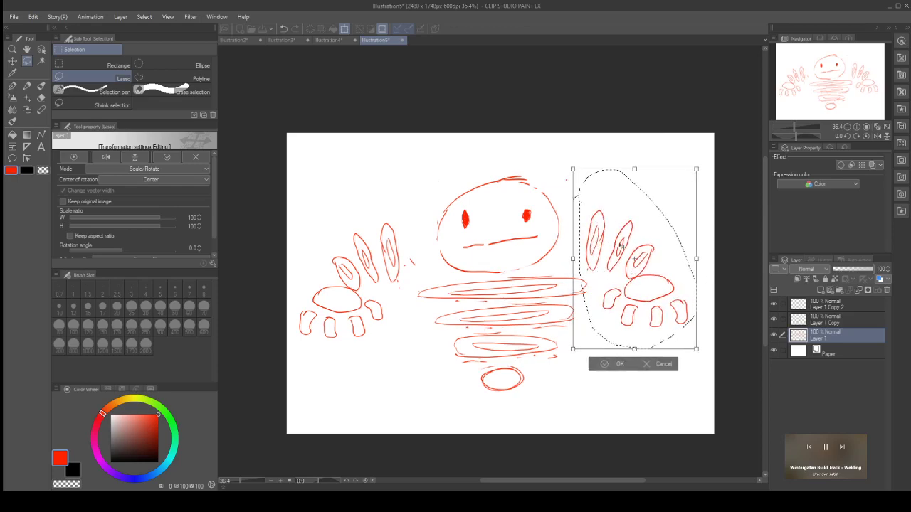
pyautogui.moveTo(602, 174)
pyautogui.mouseDown()
pyautogui.moveTo(590, 177)
pyautogui.moveTo(594, 148)
pyautogui.moveTo(593, 163)
pyautogui.mouseUp()
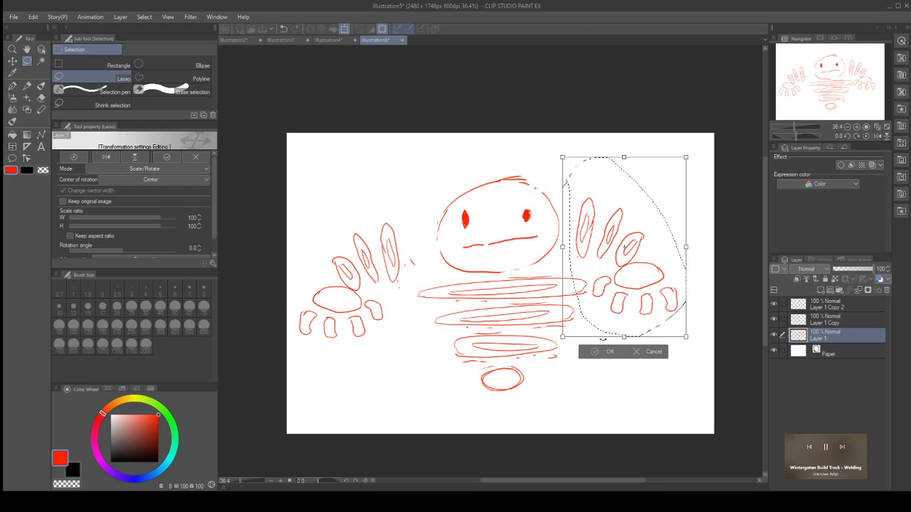
pyautogui.click(604, 351)
pyautogui.click(543, 352)
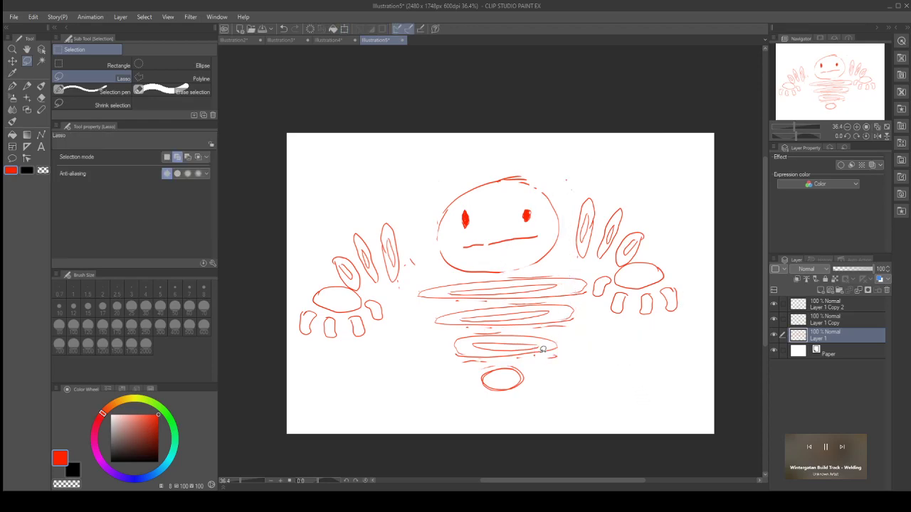
# Step: Lasso the hand left of the creature, move it up and inward to match the opposite hand, and deselect
pyautogui.moveTo(397, 195)
pyautogui.mouseDown()
pyautogui.moveTo(415, 272)
pyautogui.moveTo(390, 342)
pyautogui.moveTo(288, 320)
pyautogui.moveTo(317, 242)
pyautogui.moveTo(354, 197)
pyautogui.mouseUp()
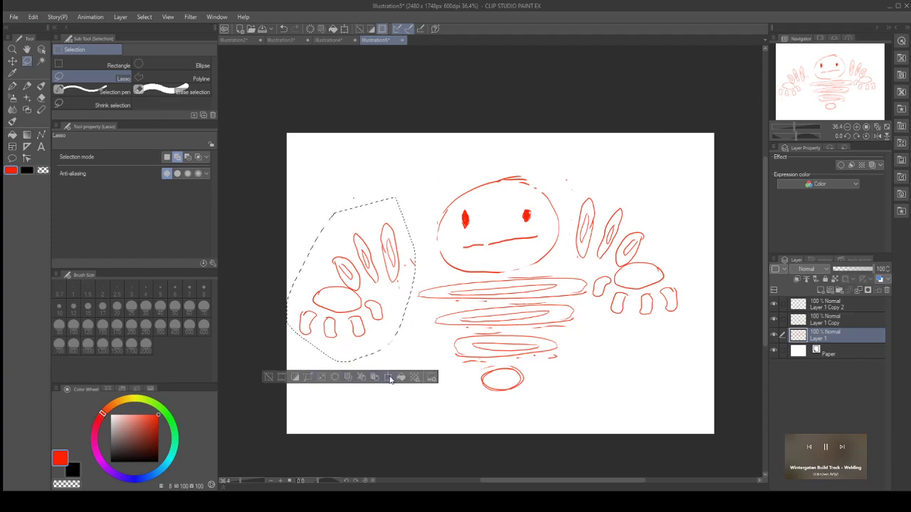
pyautogui.click(388, 378)
pyautogui.moveTo(378, 229)
pyautogui.mouseDown()
pyautogui.moveTo(400, 208)
pyautogui.moveTo(392, 214)
pyautogui.mouseUp()
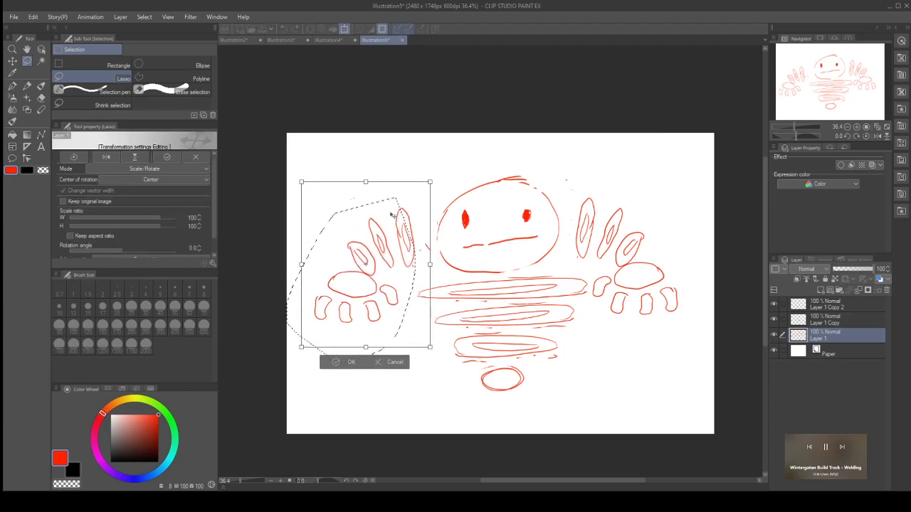
pyautogui.click(350, 362)
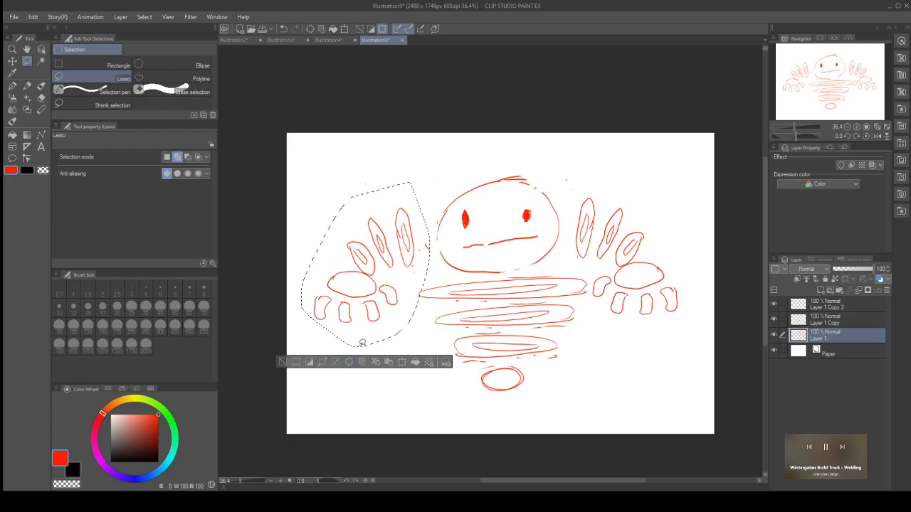
pyautogui.click(283, 363)
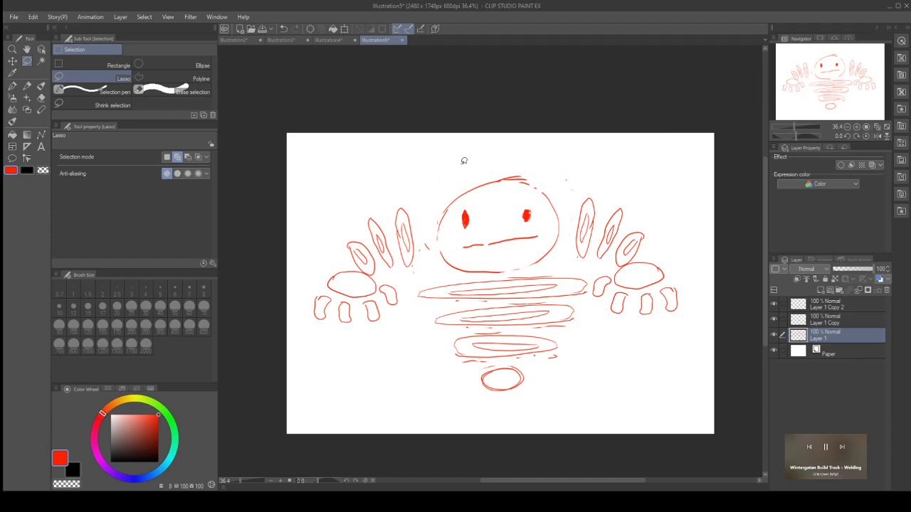
# Step: Try out G-pen strokes above the creature's head and undo them
pyautogui.click(13, 86)
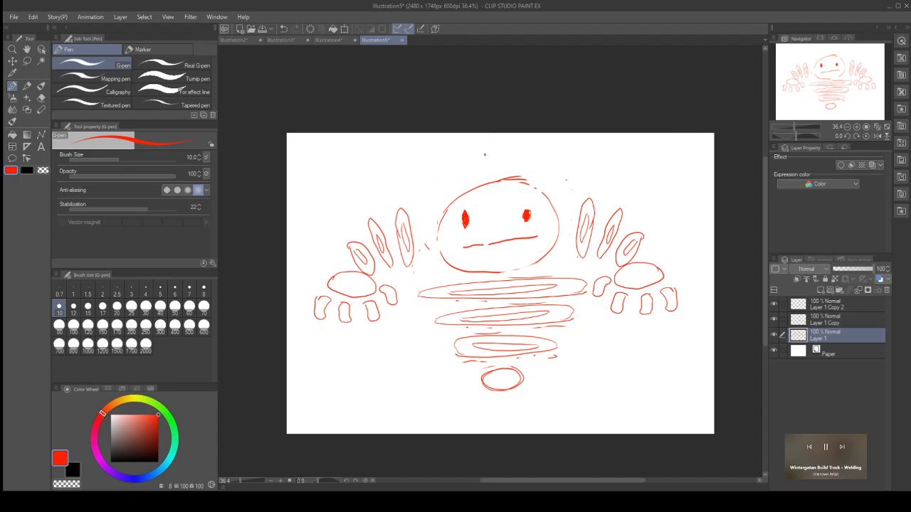
pyautogui.moveTo(514, 161)
pyautogui.mouseDown()
pyautogui.moveTo(477, 159)
pyautogui.moveTo(514, 156)
pyautogui.moveTo(498, 146)
pyautogui.moveTo(512, 136)
pyautogui.mouseUp()
pyautogui.hotkey('ctrl', 'z')
pyautogui.hotkey('ctrl', 'z')
pyautogui.moveTo(497, 180); pyautogui.dragTo(495, 168)
pyautogui.hotkey('ctrl', 'z')
pyautogui.moveTo(495, 151)
pyautogui.mouseDown()
pyautogui.moveTo(480, 156)
pyautogui.moveTo(501, 154)
pyautogui.moveTo(472, 188)
pyautogui.mouseUp()
pyautogui.hotkey('ctrl', 'z')
pyautogui.moveTo(489, 160); pyautogui.dragTo(489, 175)
pyautogui.moveTo(487, 188)
pyautogui.mouseDown()
pyautogui.moveTo(494, 191)
pyautogui.moveTo(498, 174)
pyautogui.mouseUp()
pyautogui.hotkey('ctrl', 'z')
pyautogui.hotkey('ctrl', 'z')
pyautogui.hotkey('ctrl', 'z')
# Step: Close the gap in the upper right of the head outline with a short G-pen stroke
pyautogui.moveTo(524, 184); pyautogui.dragTo(542, 193)
pyautogui.click(345, 29)
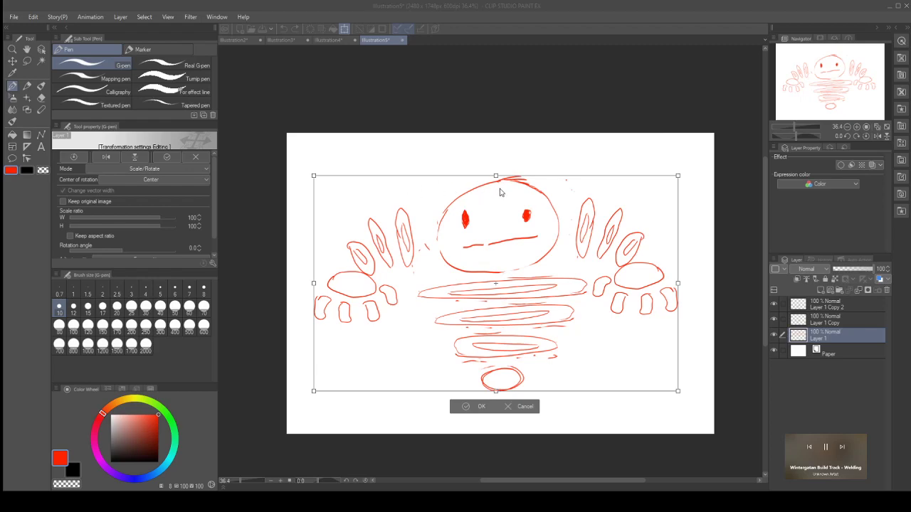
pyautogui.click(527, 408)
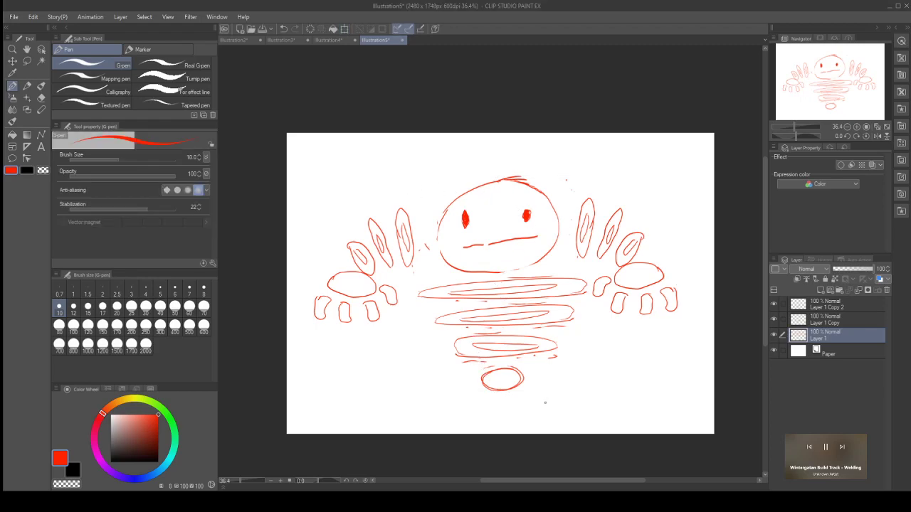
# Step: Merge Layer 1 Copy 2 and Layer 1 Copy down into Layer 1
pyautogui.click(827, 306)
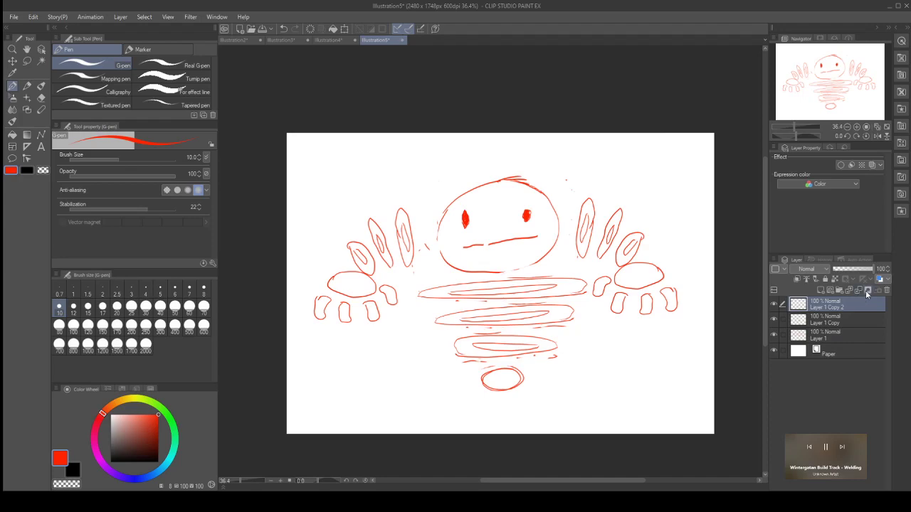
pyautogui.click(863, 291)
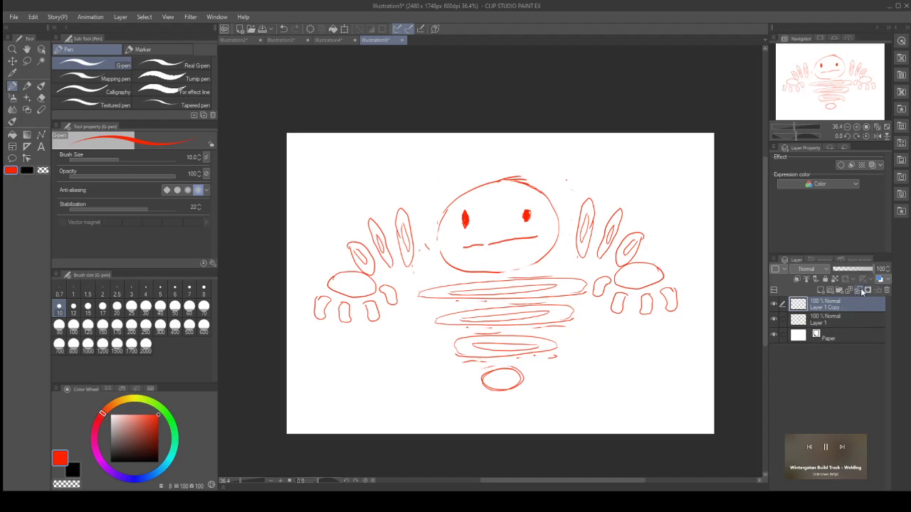
pyautogui.click(861, 291)
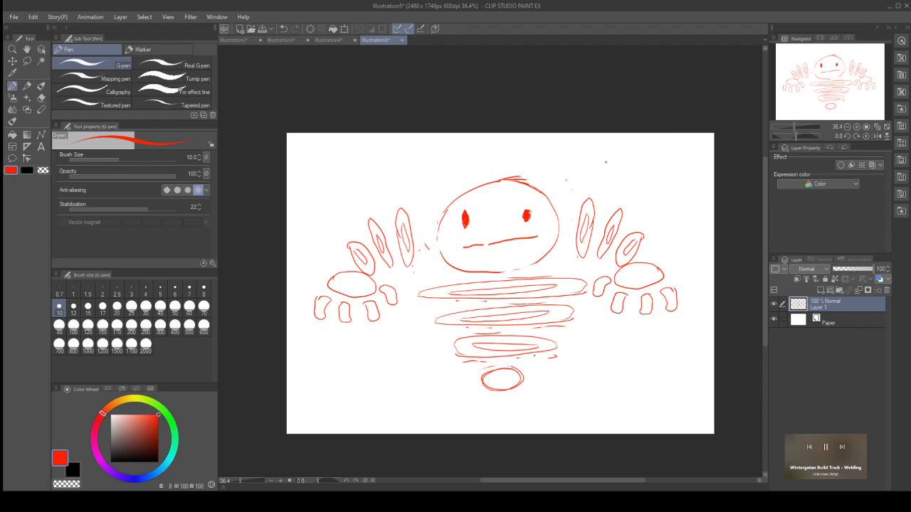
# Step: Scale the whole creature drawing down to 55% with its aspect ratio kept, centred horizontally just below the middle of the canvas
pyautogui.click(344, 28)
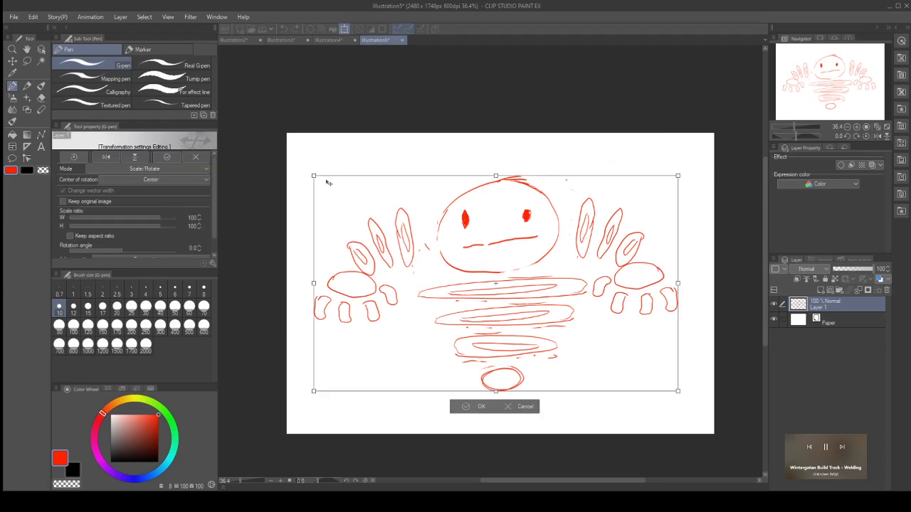
pyautogui.click(80, 239)
pyautogui.moveTo(314, 176); pyautogui.dragTo(491, 281)
pyautogui.moveTo(626, 284)
pyautogui.mouseDown()
pyautogui.moveTo(584, 273)
pyautogui.moveTo(534, 242)
pyautogui.moveTo(550, 244)
pyautogui.mouseUp()
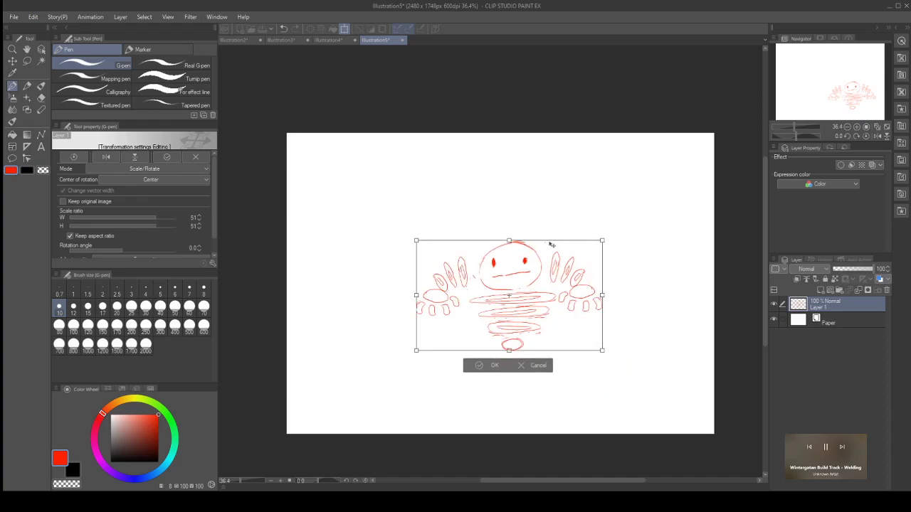
pyautogui.moveTo(416, 241); pyautogui.dragTo(402, 235)
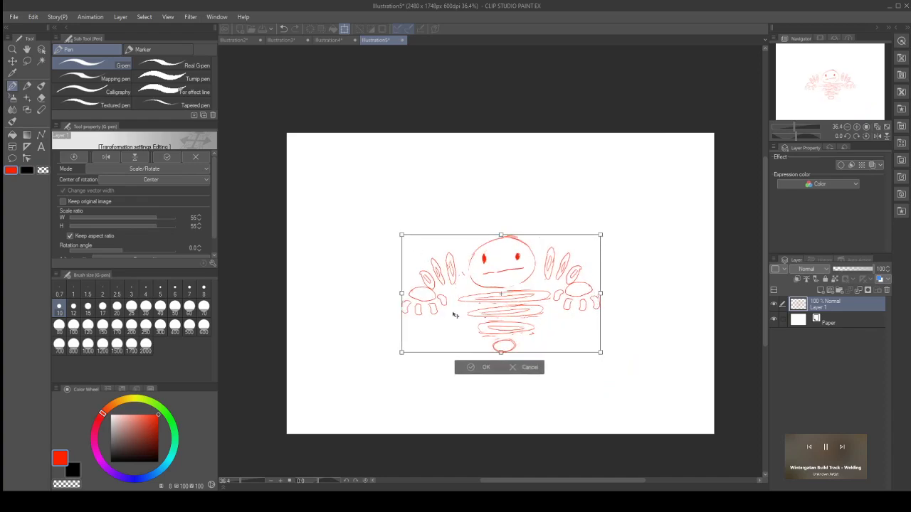
pyautogui.click(487, 369)
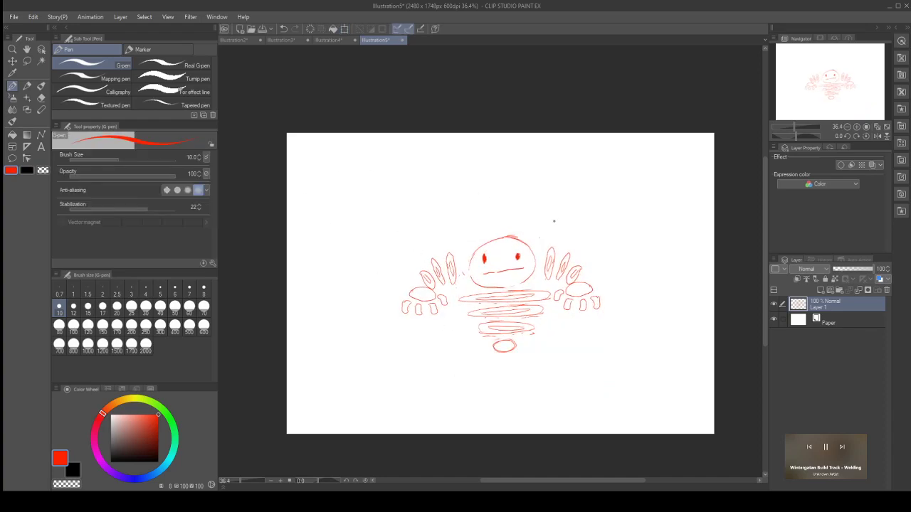
# Step: Try sketching a teardrop-shaped flame with forked tips above the creature's head and undo its strokes
pyautogui.scroll(-2, 491, 211)
pyautogui.scroll(4, 494, 209)
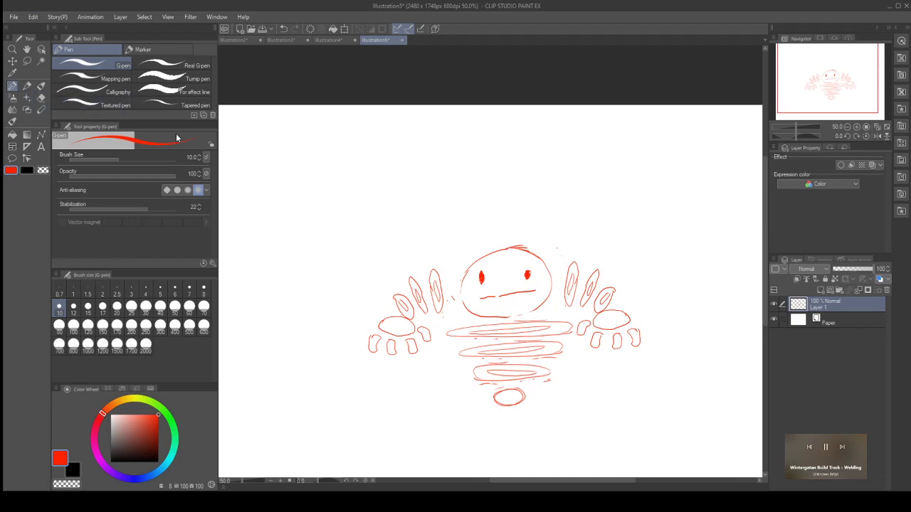
pyautogui.moveTo(488, 214)
pyautogui.mouseDown()
pyautogui.moveTo(518, 220)
pyautogui.moveTo(509, 185)
pyautogui.moveTo(497, 204)
pyautogui.moveTo(495, 172)
pyautogui.moveTo(484, 192)
pyautogui.moveTo(469, 188)
pyautogui.moveTo(487, 225)
pyautogui.moveTo(516, 232)
pyautogui.moveTo(523, 221)
pyautogui.moveTo(517, 184)
pyautogui.moveTo(505, 194)
pyautogui.moveTo(496, 186)
pyautogui.moveTo(508, 156)
pyautogui.moveTo(507, 184)
pyautogui.mouseUp()
pyautogui.hotkey('ctrl', 'z')
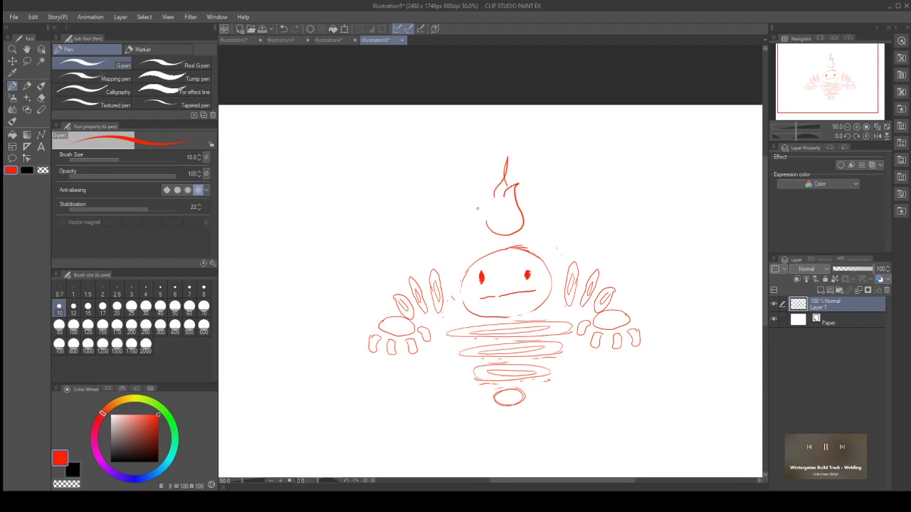
pyautogui.moveTo(487, 220)
pyautogui.mouseDown()
pyautogui.moveTo(472, 196)
pyautogui.moveTo(486, 200)
pyautogui.moveTo(500, 182)
pyautogui.mouseUp()
pyautogui.hotkey('ctrl', 'z')
pyautogui.hotkey('ctrl', 'z')
pyautogui.hotkey('ctrl', 'z')
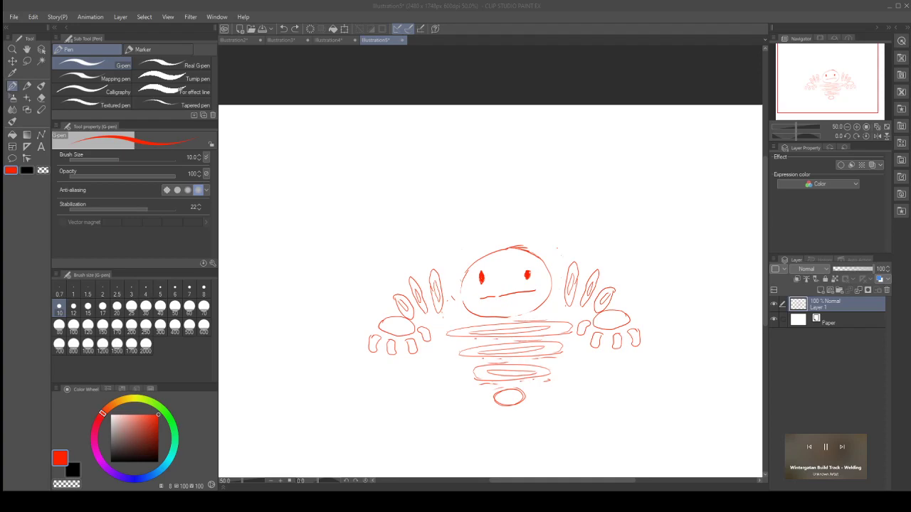
# Step: Paste the orange dragon reference image, lasso its tail flame, and isolate that flame on a separate layer with the rest cleared
pyautogui.hotkey('ctrl', 'v')
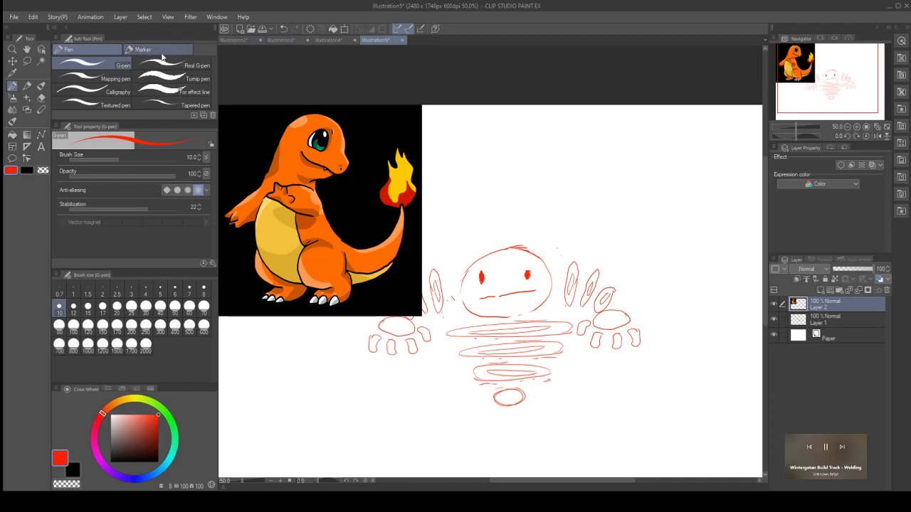
pyautogui.click(27, 61)
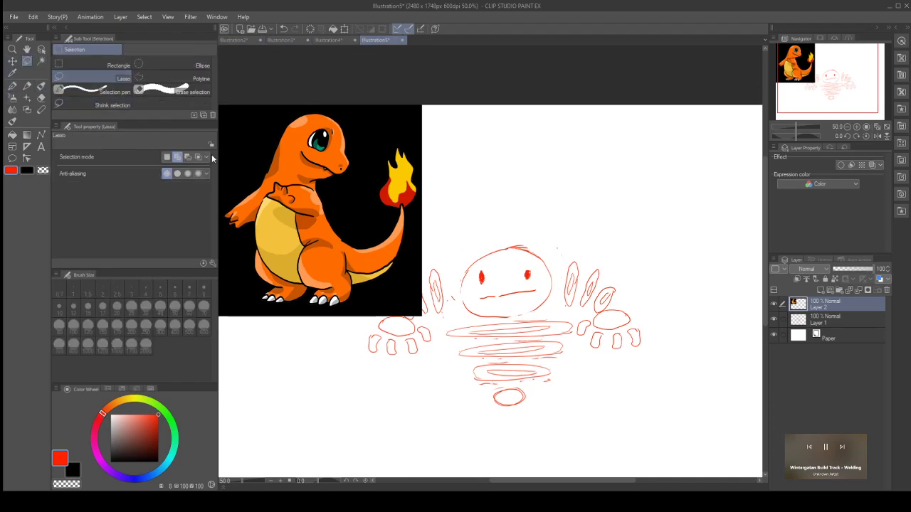
pyautogui.moveTo(404, 208)
pyautogui.mouseDown()
pyautogui.moveTo(381, 178)
pyautogui.moveTo(390, 140)
pyautogui.moveTo(427, 174)
pyautogui.moveTo(421, 210)
pyautogui.moveTo(403, 208)
pyautogui.mouseUp()
pyautogui.click(463, 227)
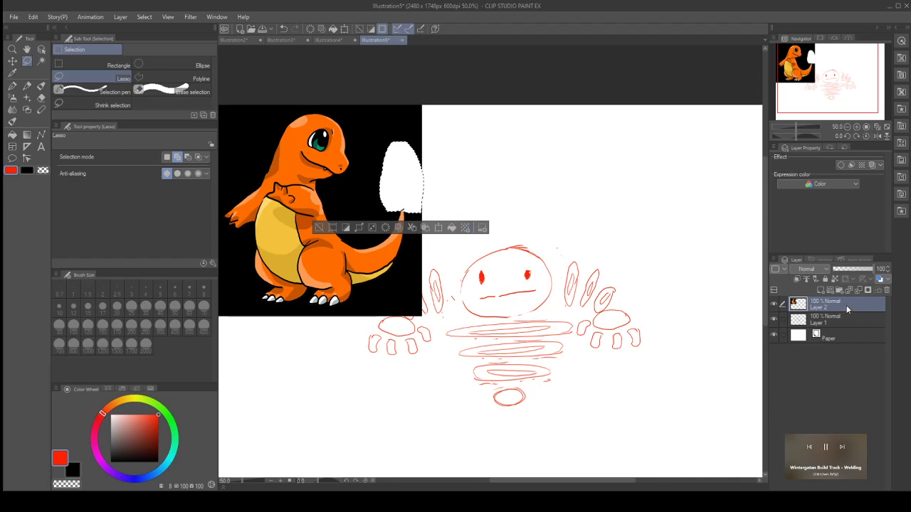
pyautogui.click(319, 227)
pyautogui.press('Delete')
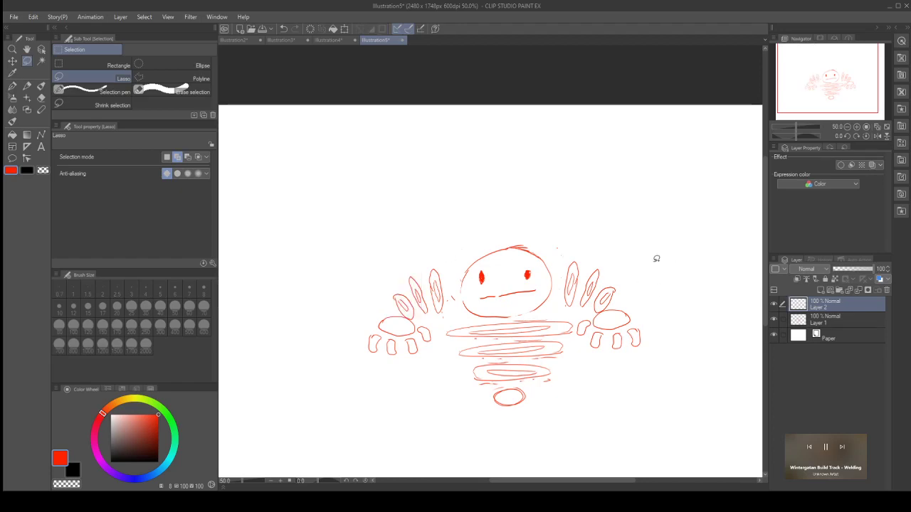
pyautogui.hotkey('ctrl', 'v')
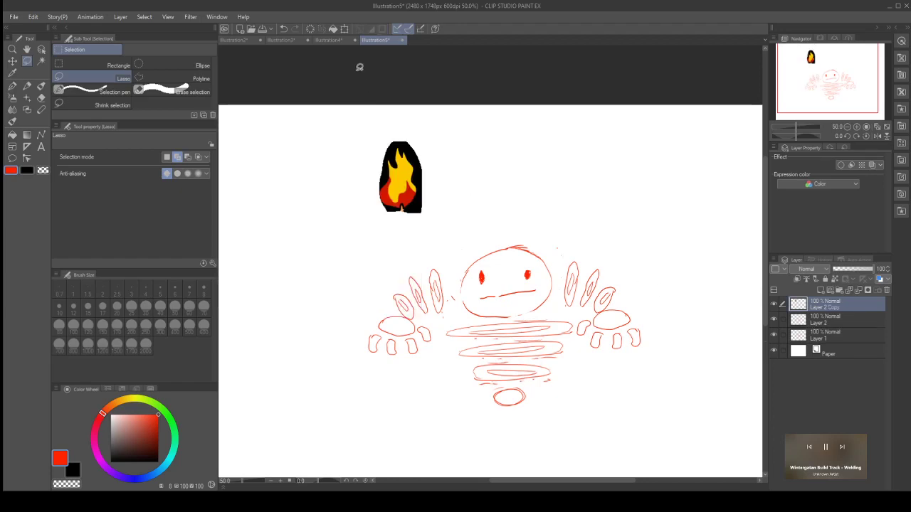
# Step: Move the isolated flame reference directly above the creature's head and lower its layer opacity to 33%
pyautogui.click(344, 28)
pyautogui.moveTo(405, 191); pyautogui.dragTo(510, 217)
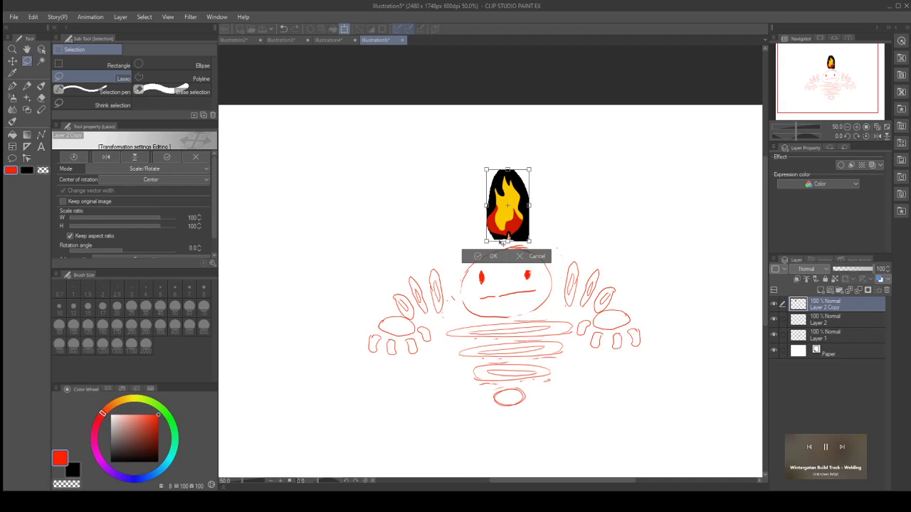
pyautogui.click(484, 256)
pyautogui.moveTo(871, 267); pyautogui.dragTo(846, 268)
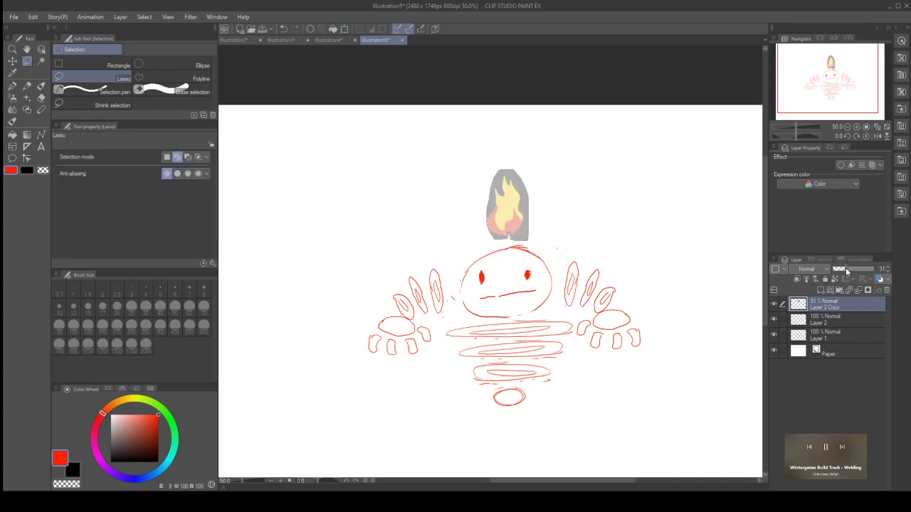
# Step: Trace the flame's outer outline and inner tongues with the red G-pen on Layer 1, and hide the flame reference layer
pyautogui.click(835, 334)
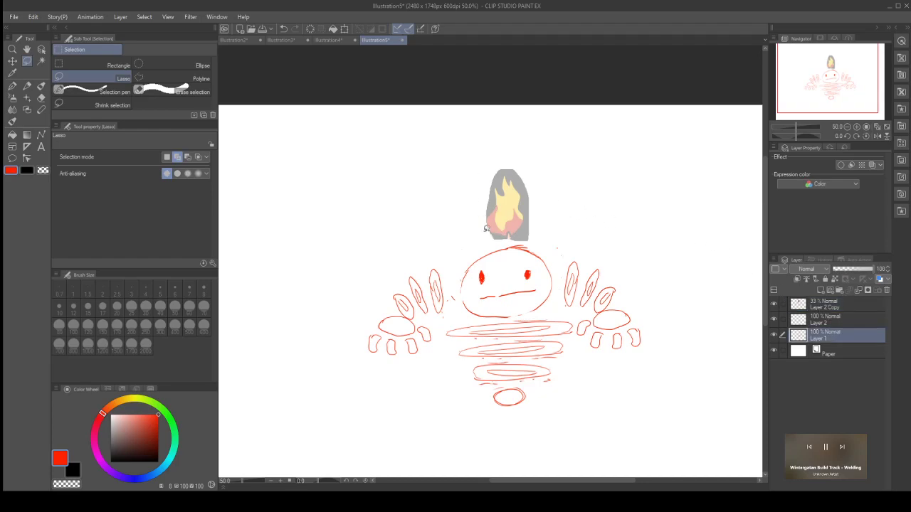
pyautogui.click(12, 86)
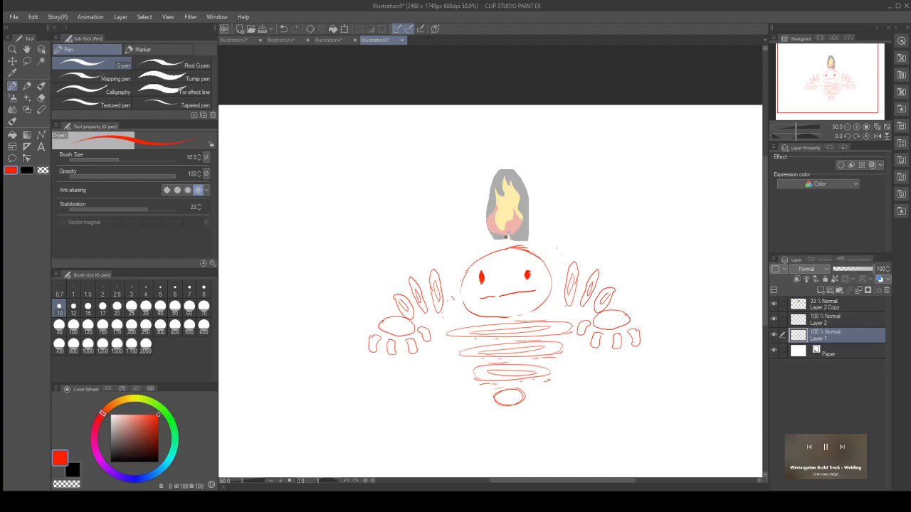
pyautogui.moveTo(494, 234)
pyautogui.mouseDown()
pyautogui.moveTo(495, 202)
pyautogui.moveTo(485, 177)
pyautogui.moveTo(501, 191)
pyautogui.moveTo(498, 177)
pyautogui.moveTo(521, 161)
pyautogui.moveTo(505, 170)
pyautogui.moveTo(525, 201)
pyautogui.mouseUp()
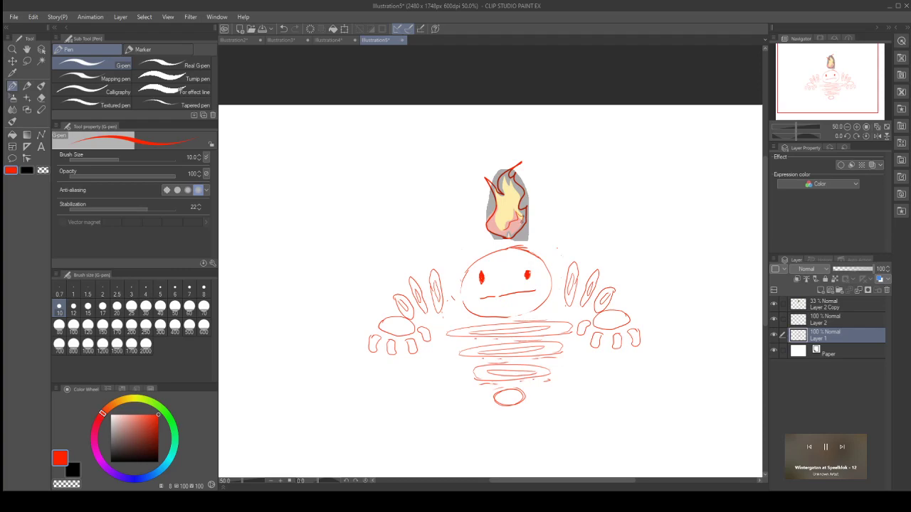
pyautogui.hotkey('ctrl', 'z')
pyautogui.moveTo(524, 220)
pyautogui.mouseDown()
pyautogui.moveTo(515, 207)
pyautogui.moveTo(498, 226)
pyautogui.moveTo(503, 212)
pyautogui.mouseUp()
pyautogui.click(774, 304)
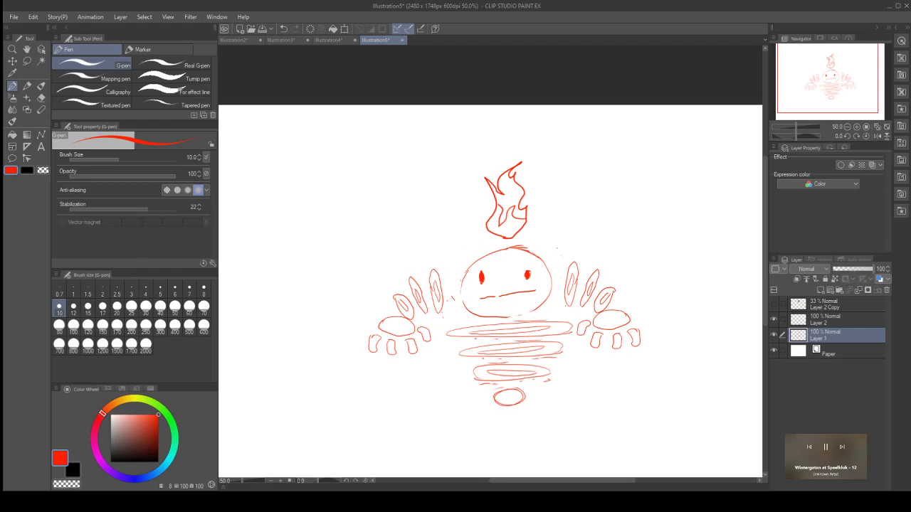
pyautogui.click(774, 336)
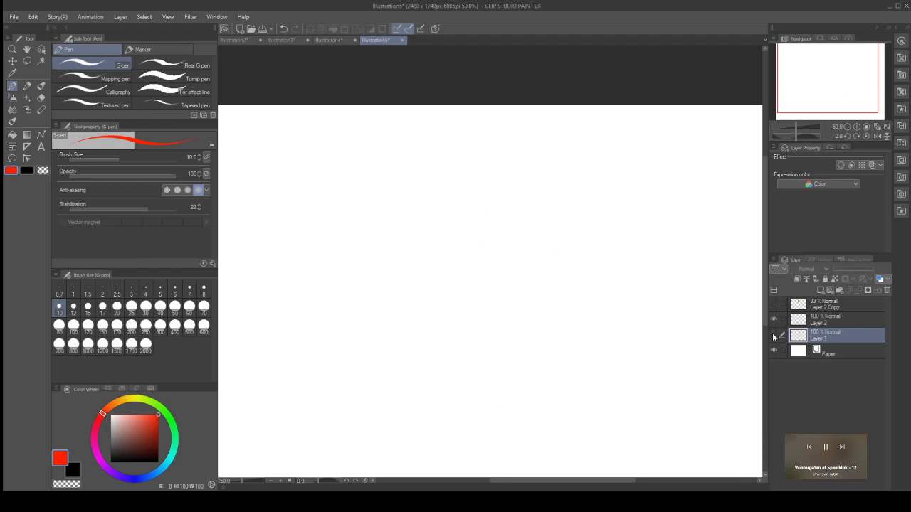
pyautogui.click(775, 336)
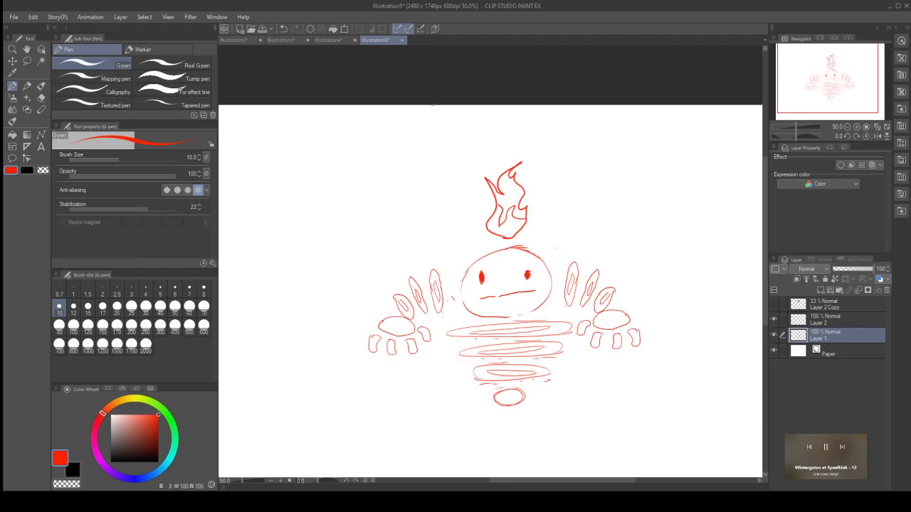
# Step: Lasso the traced flame, cut it from Layer 1, and paste it onto its own layer above Layer 2
pyautogui.click(26, 61)
pyautogui.moveTo(475, 161); pyautogui.dragTo(480, 229)
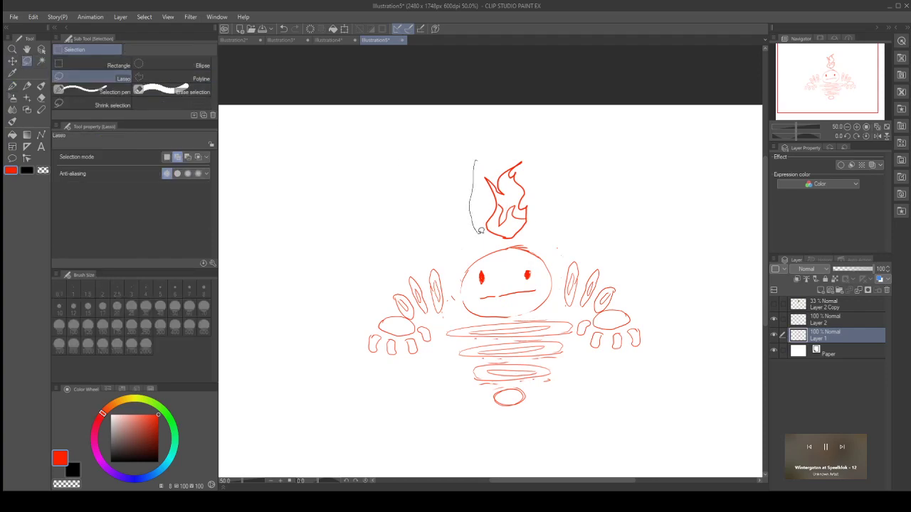
pyautogui.moveTo(540, 161); pyautogui.dragTo(466, 155)
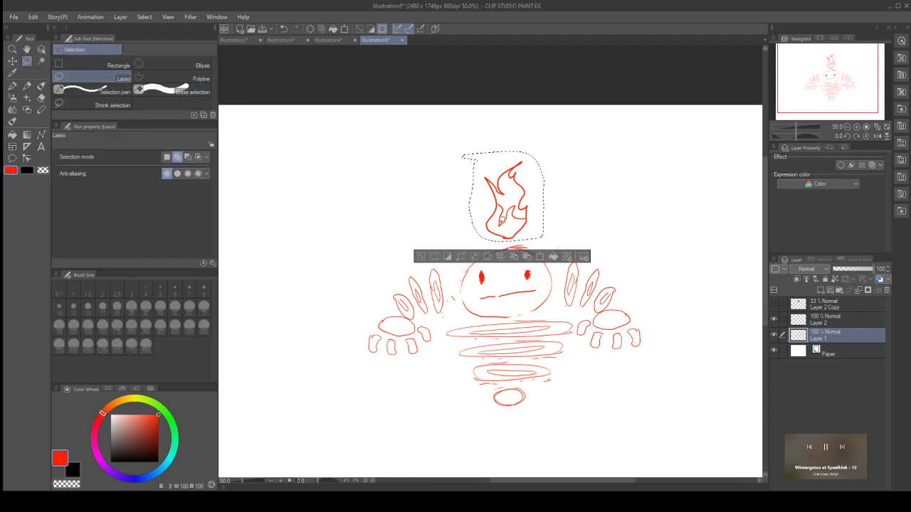
pyautogui.press('Delete')
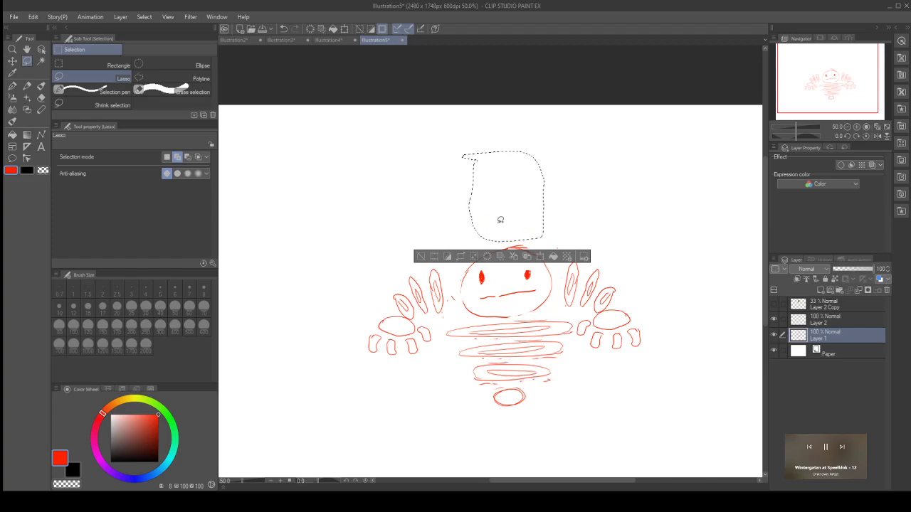
pyautogui.click(801, 325)
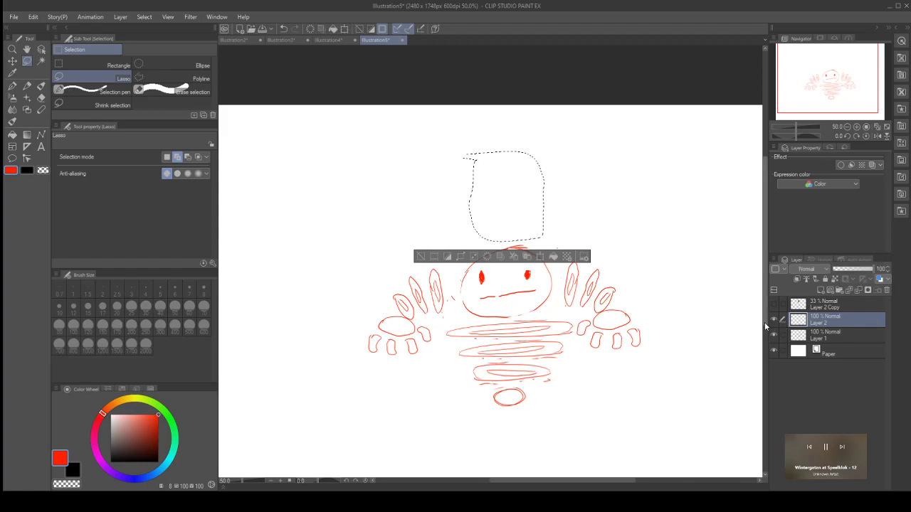
pyautogui.hotkey('ctrl', 'v')
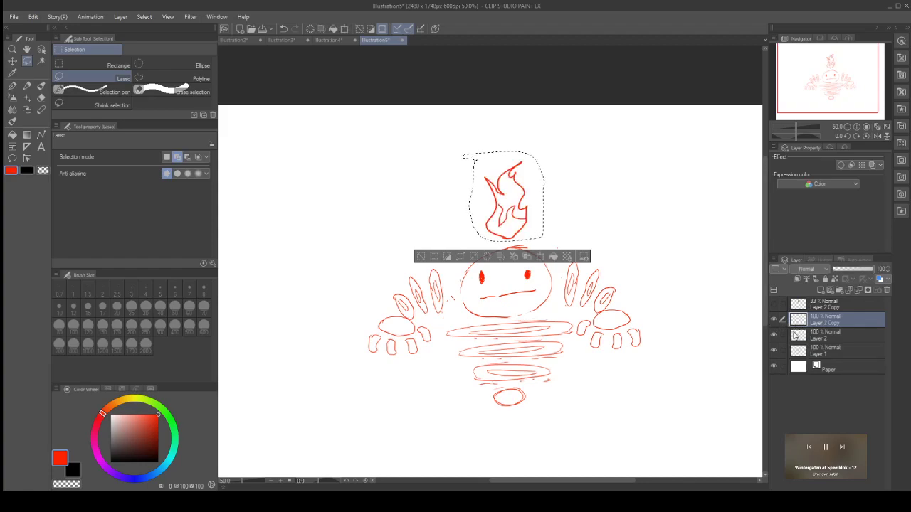
# Step: Remove Layer 2 and the hidden flame reference layer Layer 2 Copy, and clear the selection
pyautogui.click(829, 336)
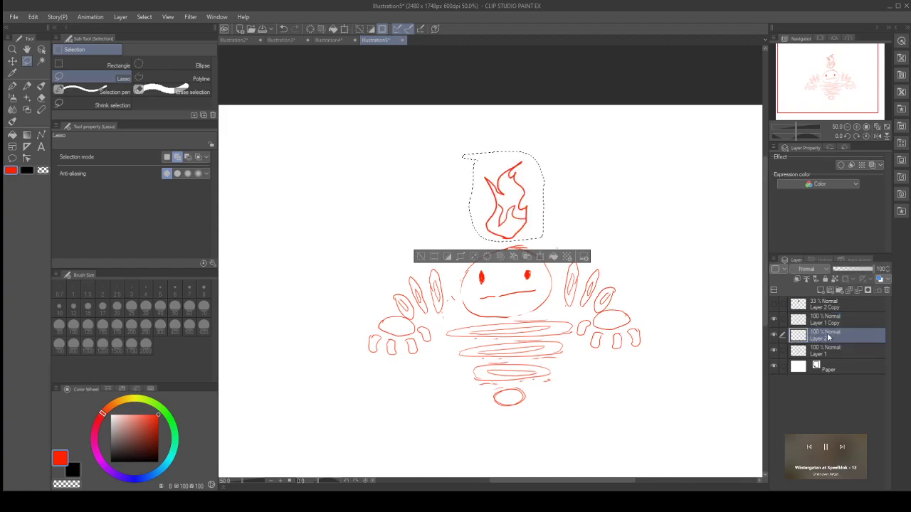
pyautogui.click(868, 290)
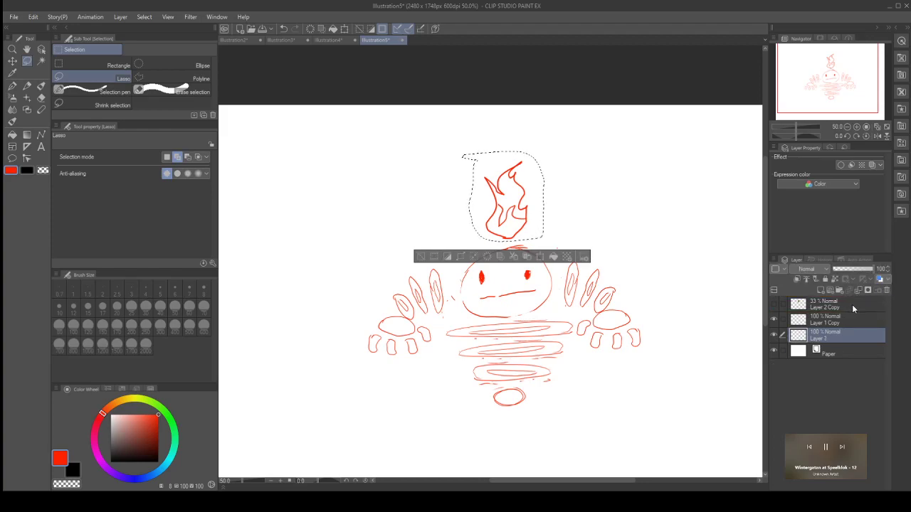
pyautogui.click(852, 304)
pyautogui.hotkey('ctrl', 'e')
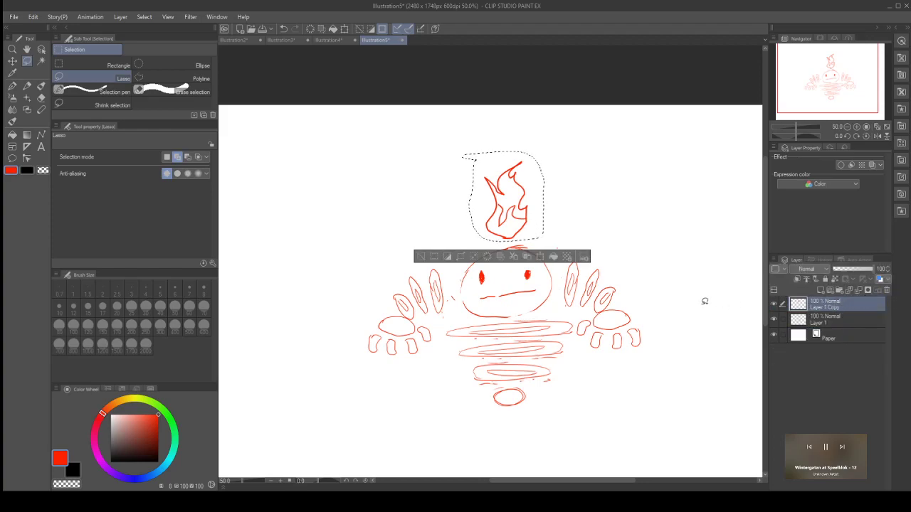
pyautogui.click(420, 258)
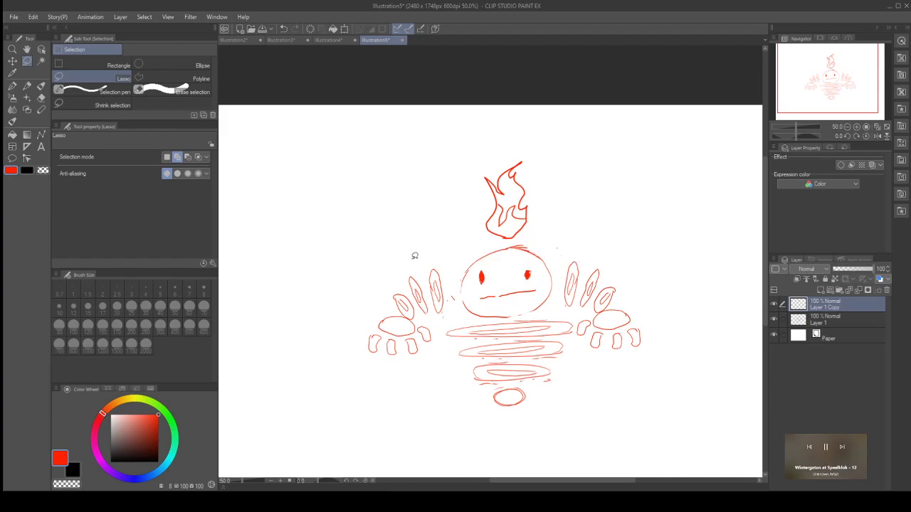
# Step: Hide the traced flame's layer, add a new raster layer, and try a G-pen teardrop outline above the head
pyautogui.click(774, 304)
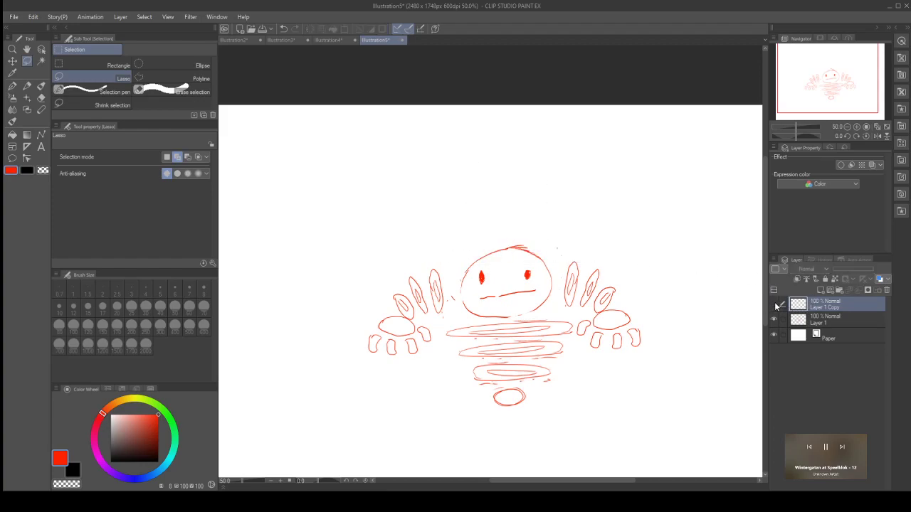
pyautogui.click(820, 290)
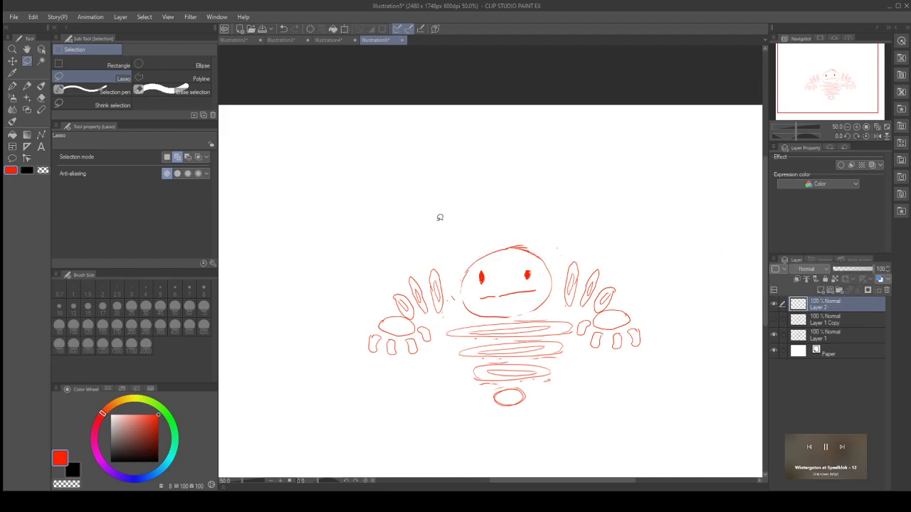
pyautogui.click(15, 88)
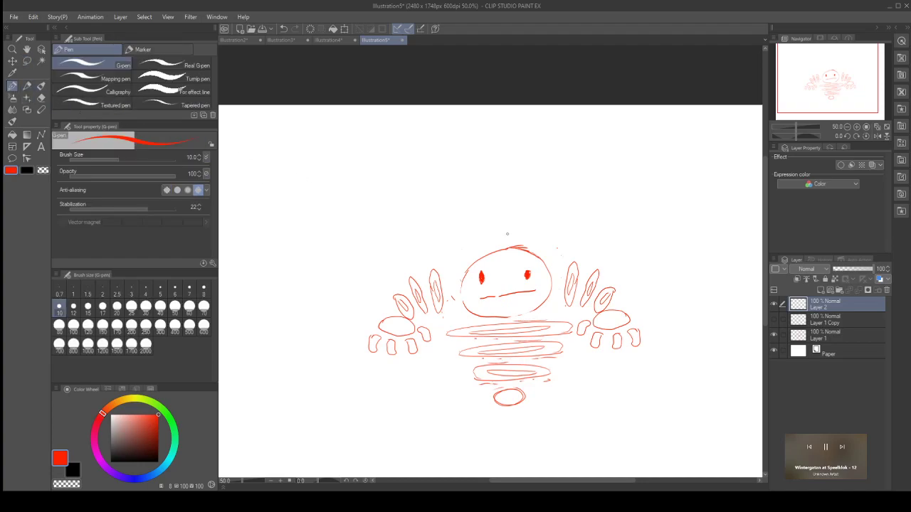
pyautogui.moveTo(504, 233)
pyautogui.mouseDown()
pyautogui.moveTo(485, 217)
pyautogui.moveTo(511, 148)
pyautogui.moveTo(529, 193)
pyautogui.moveTo(525, 218)
pyautogui.moveTo(509, 232)
pyautogui.mouseUp()
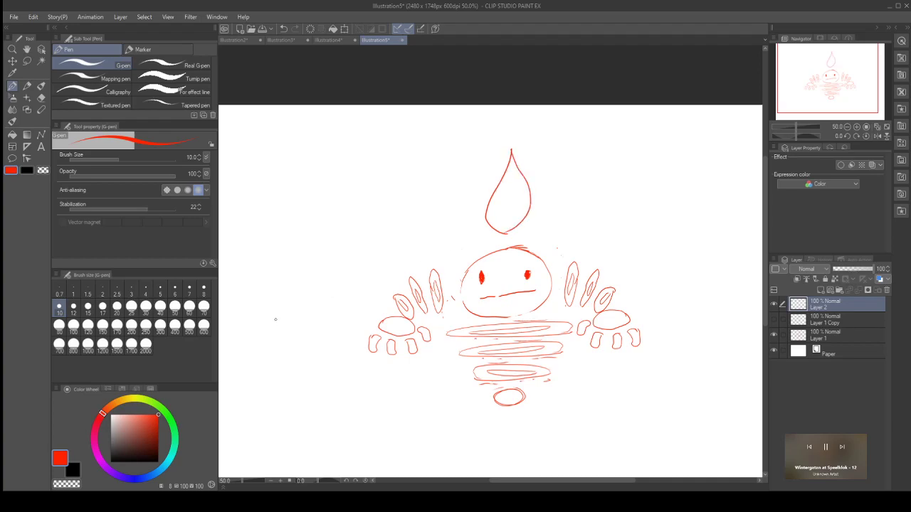
pyautogui.hotkey('ctrl', 'z')
# Step: Sketch a wide, flat, wavy-edged cloud outline above the creature's head with the G-pen, adding short strokes beneath it
pyautogui.moveTo(479, 180)
pyautogui.mouseDown()
pyautogui.moveTo(445, 189)
pyautogui.moveTo(450, 203)
pyautogui.moveTo(516, 213)
pyautogui.mouseUp()
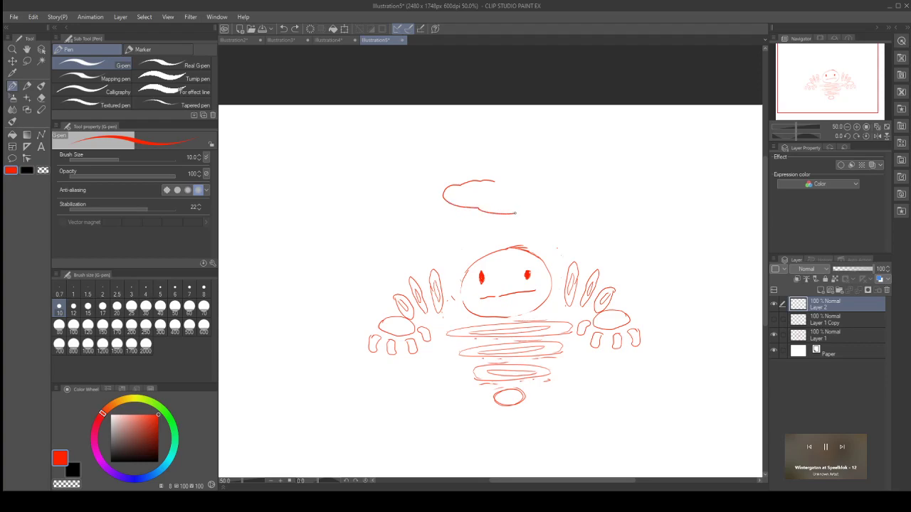
pyautogui.moveTo(496, 182); pyautogui.dragTo(548, 183)
pyautogui.moveTo(517, 210)
pyautogui.mouseDown()
pyautogui.moveTo(552, 205)
pyautogui.moveTo(553, 184)
pyautogui.mouseUp()
pyautogui.moveTo(448, 209); pyautogui.dragTo(442, 216)
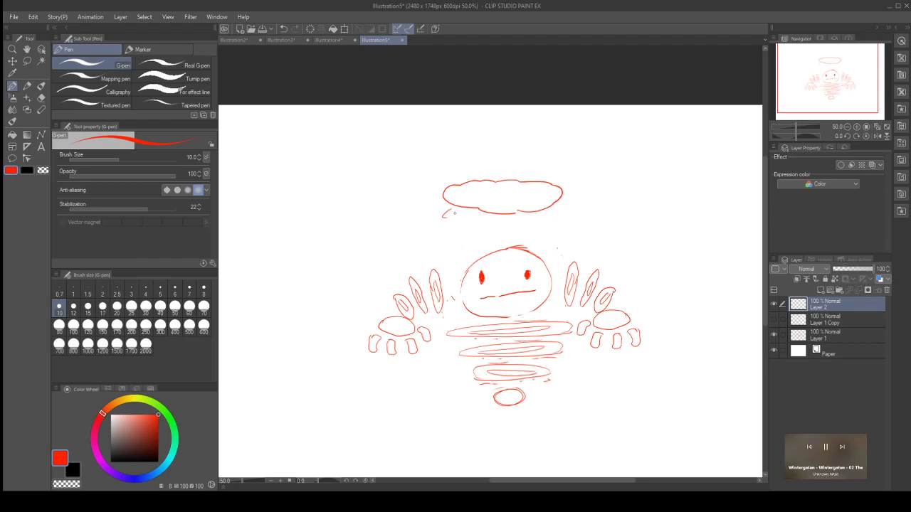
pyautogui.hotkey('ctrl', 'z')
pyautogui.moveTo(446, 227)
pyautogui.mouseDown()
pyautogui.moveTo(436, 233)
pyautogui.moveTo(441, 242)
pyautogui.mouseUp()
pyautogui.moveTo(515, 219); pyautogui.dragTo(508, 231)
pyautogui.moveTo(449, 198); pyautogui.dragTo(544, 205)
pyautogui.hotkey('ctrl', 'z')
# Step: Hide the cloud sketch on Layer 2 and add a new vector layer above it
pyautogui.click(776, 304)
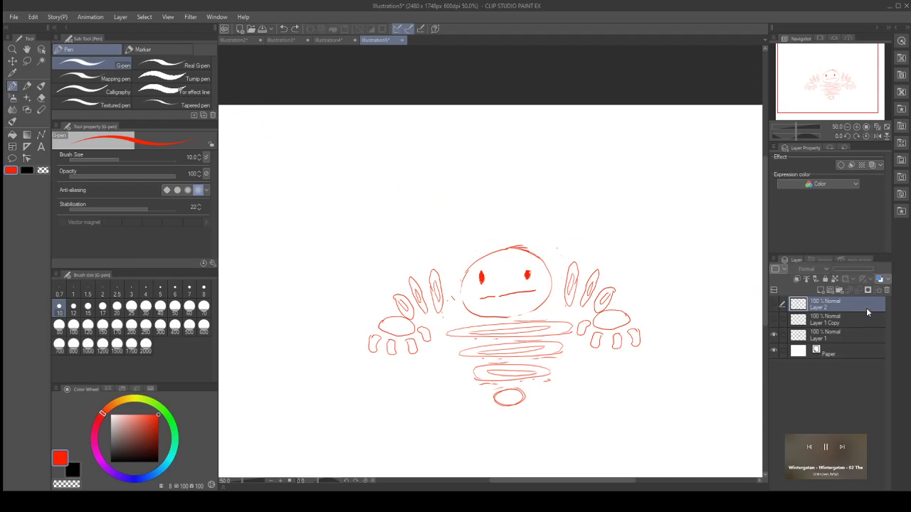
pyautogui.click(830, 289)
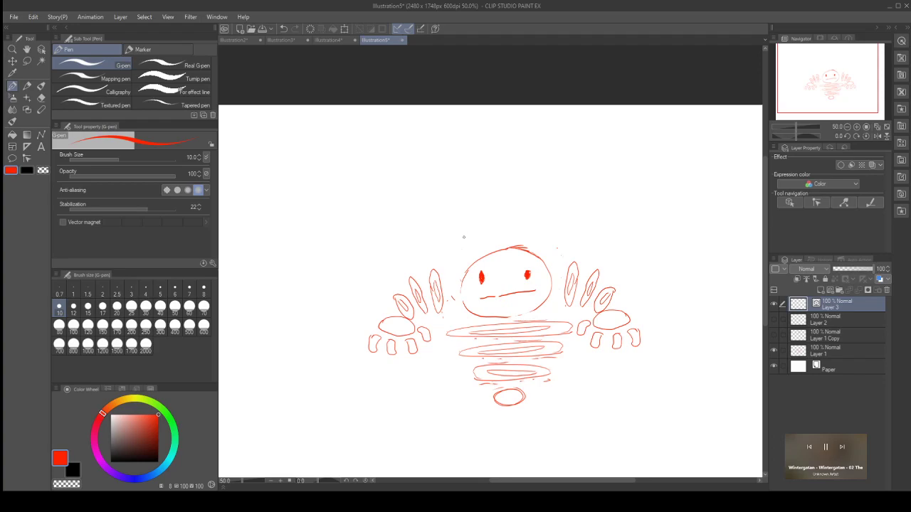
pyautogui.moveTo(468, 248)
pyautogui.mouseDown()
pyautogui.moveTo(430, 205)
pyautogui.moveTo(442, 200)
pyautogui.moveTo(419, 183)
pyautogui.moveTo(453, 193)
pyautogui.moveTo(447, 204)
pyautogui.moveTo(487, 222)
pyautogui.moveTo(469, 235)
pyautogui.moveTo(488, 249)
pyautogui.moveTo(463, 246)
pyautogui.mouseUp()
pyautogui.hotkey('ctrl', 'z')
# Step: Draw a closed zigzag lightning bolt with the Polyline tool, running from the upper left down to the top of the head
pyautogui.click(41, 134)
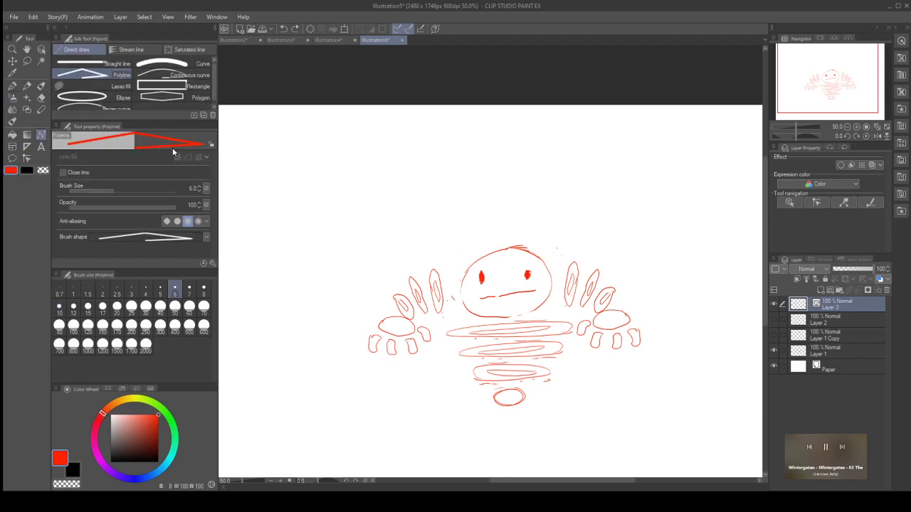
pyautogui.click(431, 202)
pyautogui.click(450, 214)
pyautogui.click(440, 217)
pyautogui.click(468, 234)
pyautogui.click(471, 239)
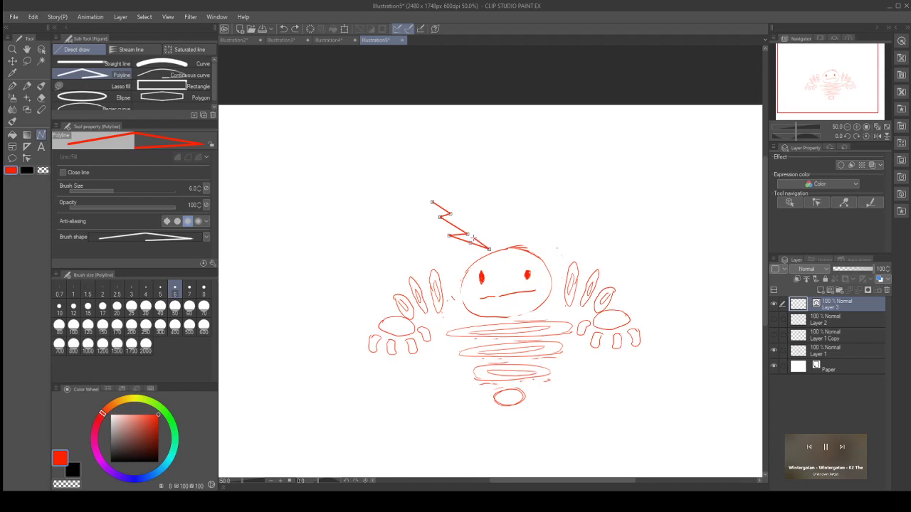
pyautogui.click(482, 235)
pyautogui.click(466, 217)
pyautogui.doubleClick(432, 202)
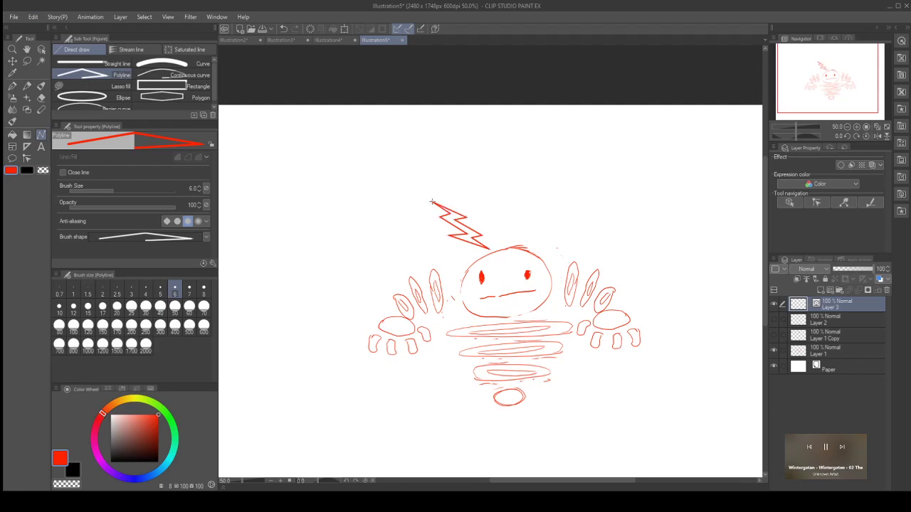
# Step: Draw a second closed polyline lightning bolt rising steeply above the head, just right of the first bolt
pyautogui.click(499, 239)
pyautogui.click(489, 222)
pyautogui.click(498, 224)
pyautogui.click(487, 204)
pyautogui.click(498, 206)
pyautogui.click(484, 178)
pyautogui.click(509, 212)
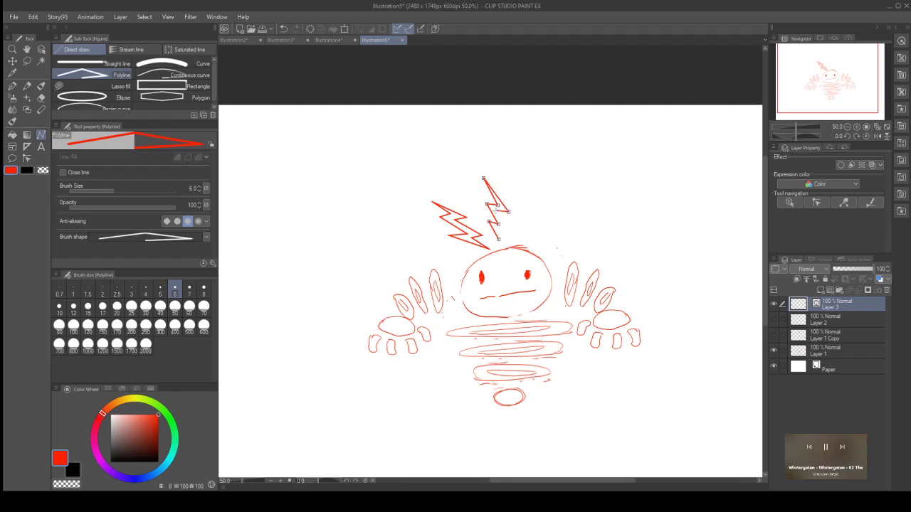
pyautogui.click(500, 213)
pyautogui.click(508, 230)
pyautogui.click(499, 229)
pyautogui.doubleClick(501, 240)
# Step: Draw a third closed zigzag lightning bolt with the Polyline tool, rising from the head's upper right and ending in a tall point
pyautogui.click(531, 236)
pyautogui.click(533, 225)
pyautogui.click(542, 232)
pyautogui.click(543, 206)
pyautogui.click(553, 220)
pyautogui.click(567, 183)
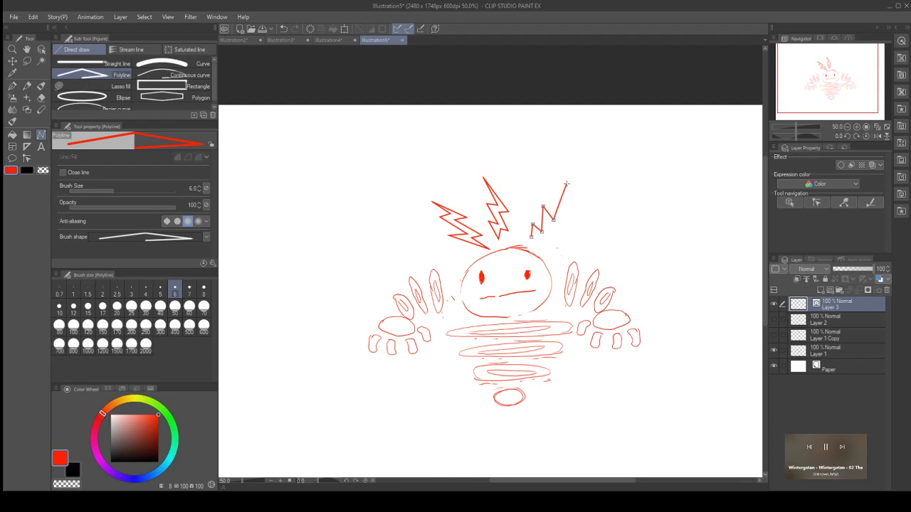
pyautogui.click(558, 234)
pyautogui.click(549, 227)
pyautogui.click(547, 245)
pyautogui.doubleClick(532, 249)
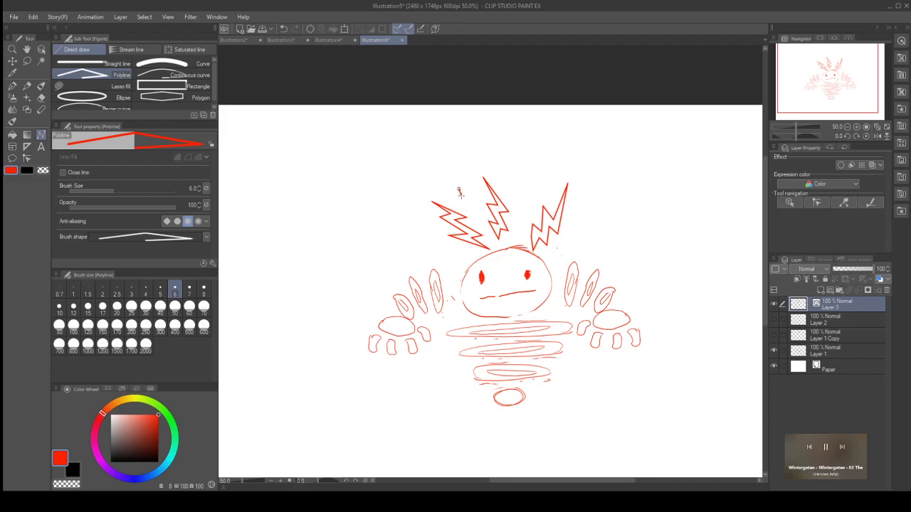
pyautogui.hotkey('ctrl', 'z')
pyautogui.click(473, 202)
pyautogui.click(474, 211)
pyautogui.press('Escape')
# Step: Draw two small, thick zigzag bolts with the G-pen in the gaps between the large lightning bolts
pyautogui.click(12, 86)
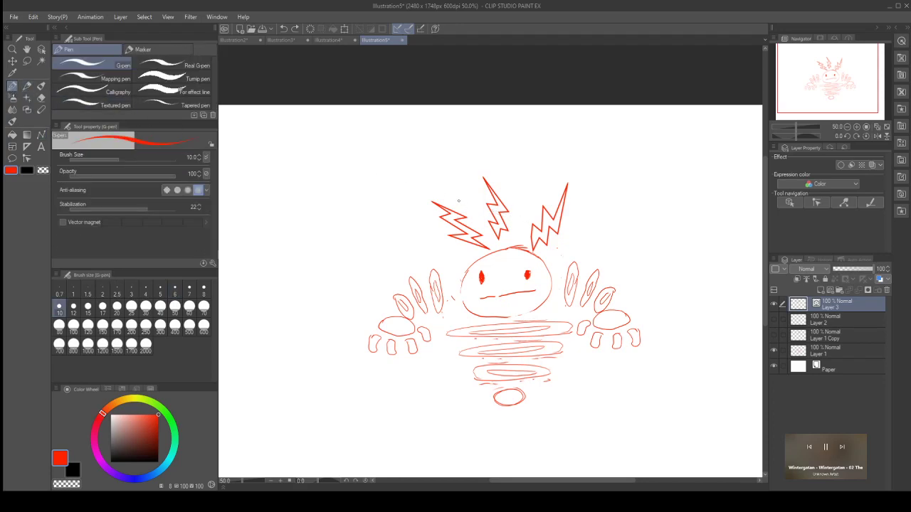
pyautogui.moveTo(463, 204)
pyautogui.mouseDown()
pyautogui.moveTo(479, 220)
pyautogui.moveTo(471, 215)
pyautogui.moveTo(477, 205)
pyautogui.moveTo(461, 204)
pyautogui.mouseUp()
pyautogui.moveTo(521, 217)
pyautogui.mouseDown()
pyautogui.moveTo(532, 183)
pyautogui.moveTo(533, 214)
pyautogui.mouseUp()
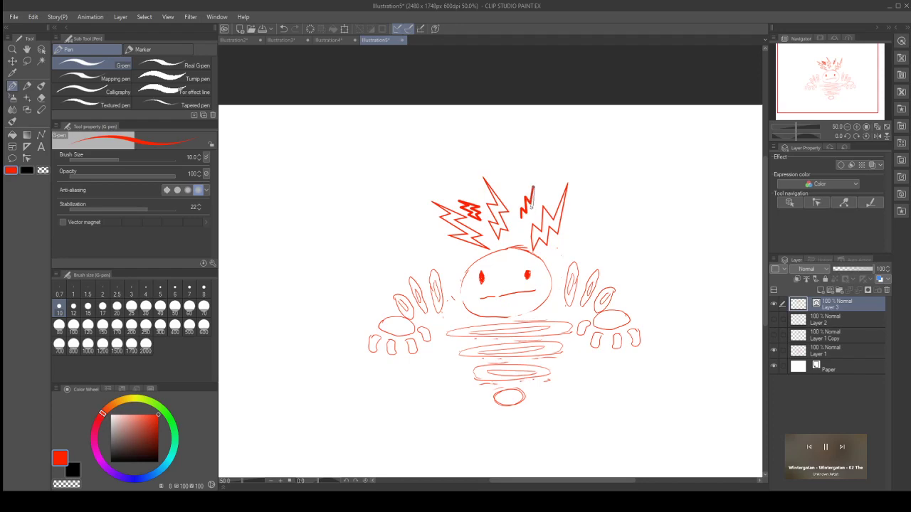
pyautogui.moveTo(531, 203); pyautogui.dragTo(533, 186)
pyautogui.moveTo(530, 205); pyautogui.dragTo(527, 214)
# Step: Lasso and delete the small bolt between the left and middle large bolts, then clear the selection
pyautogui.click(27, 158)
pyautogui.click(27, 60)
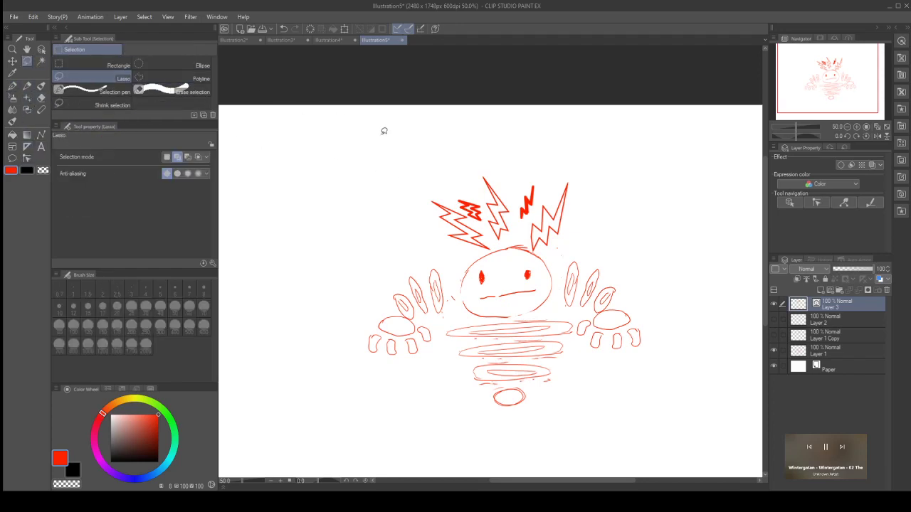
pyautogui.moveTo(463, 189)
pyautogui.mouseDown()
pyautogui.moveTo(455, 198)
pyautogui.moveTo(476, 218)
pyautogui.moveTo(484, 209)
pyautogui.moveTo(463, 190)
pyautogui.mouseUp()
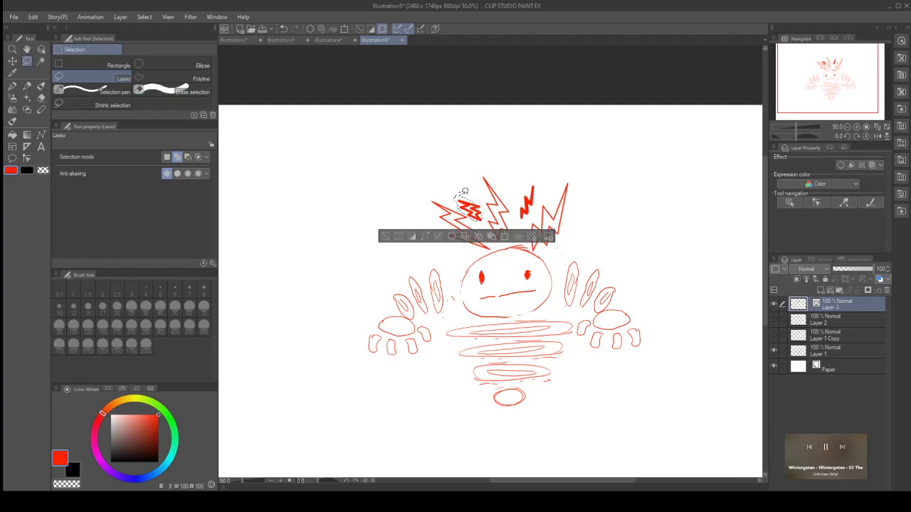
pyautogui.press('Delete')
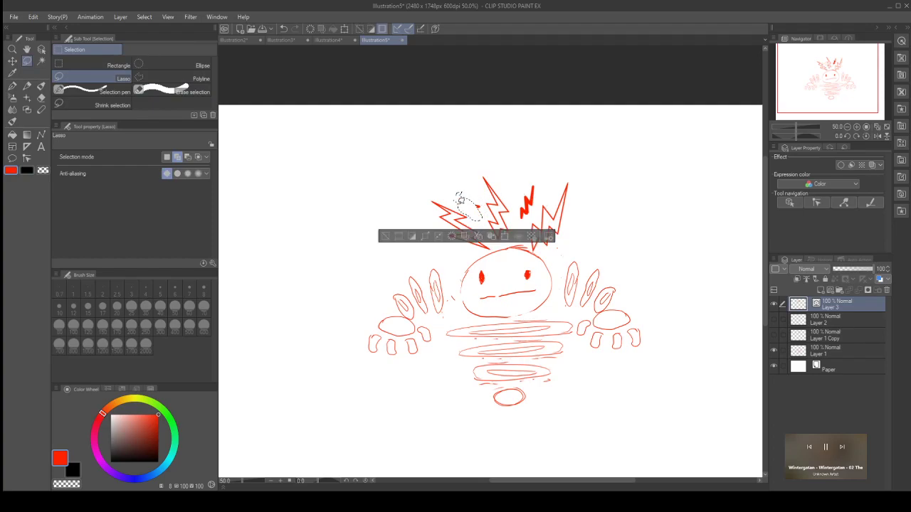
pyautogui.click(12, 86)
pyautogui.click(383, 237)
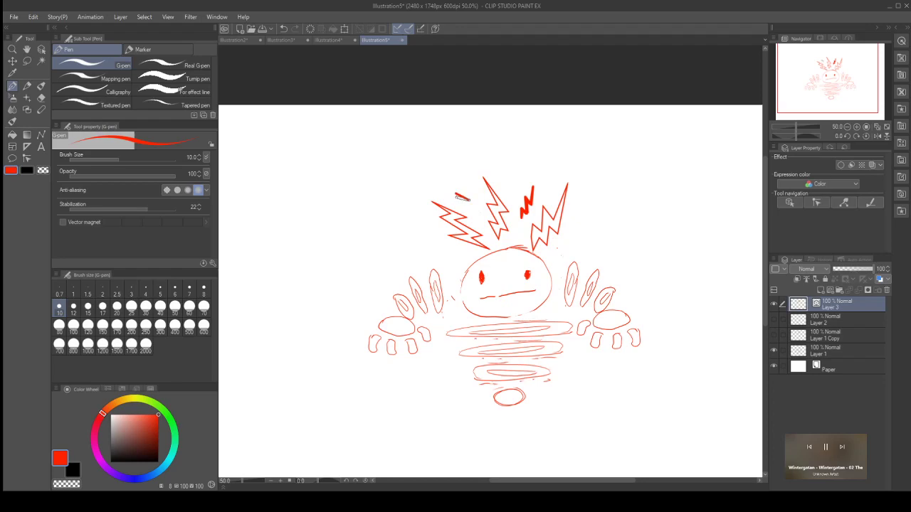
# Step: Redraw the small zigzag bolt between the left and middle large bolts with the G-pen, undoing unsuitable strokes
pyautogui.moveTo(468, 199)
pyautogui.mouseDown()
pyautogui.moveTo(456, 194)
pyautogui.moveTo(480, 215)
pyautogui.mouseUp()
pyautogui.hotkey('ctrl', 'z')
pyautogui.moveTo(462, 203); pyautogui.dragTo(475, 207)
pyautogui.moveTo(456, 197); pyautogui.dragTo(467, 200)
pyautogui.hotkey('ctrl', 'z')
pyautogui.hotkey('ctrl', 'z')
pyautogui.scroll(-2, 553, 281)
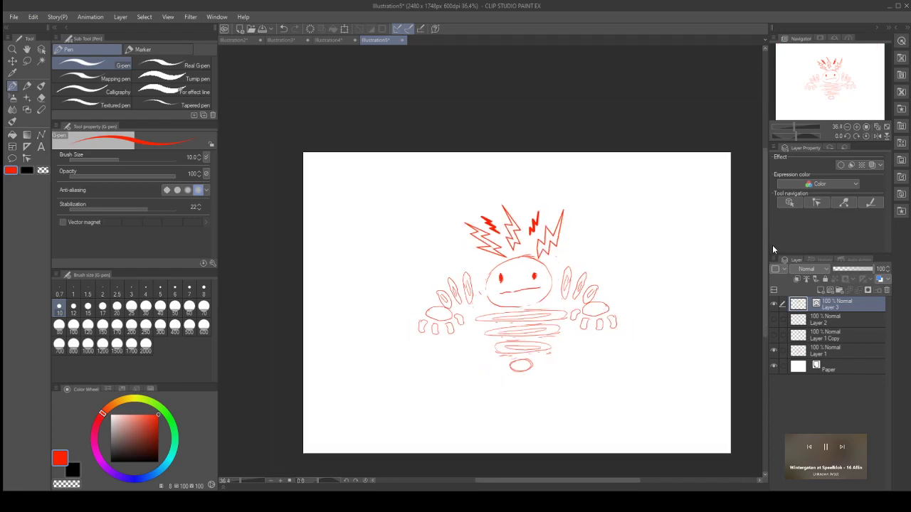
# Step: Add a new raster layer above the lightning bolts and hide the bolts on Layer 3
pyautogui.click(823, 291)
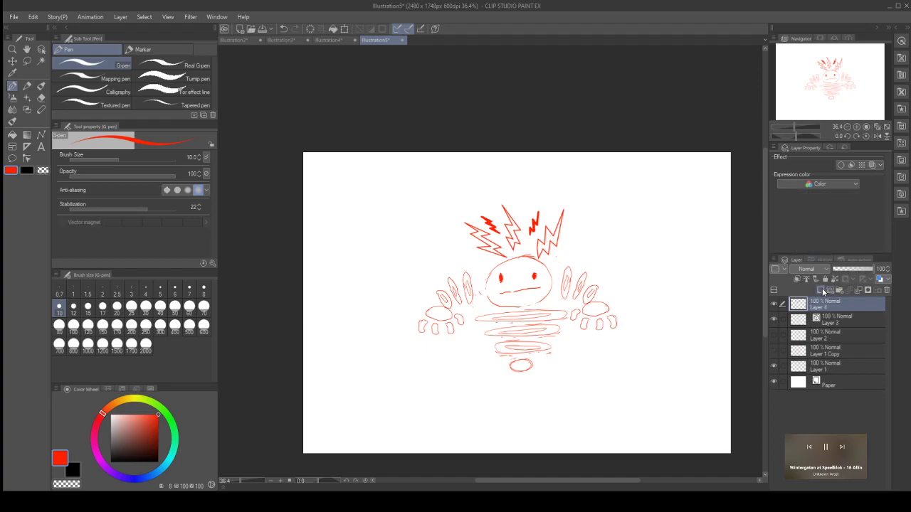
pyautogui.click(774, 320)
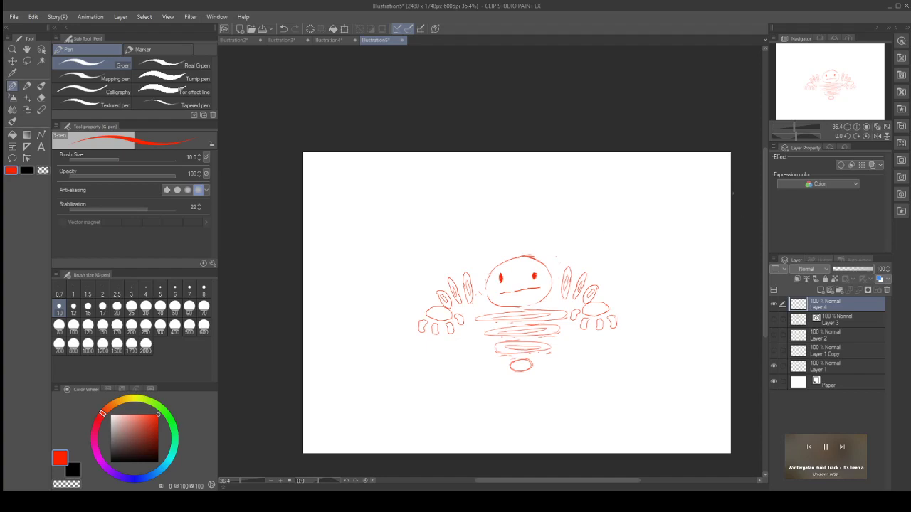
# Step: Compare the head ornaments by toggling their layers, leaving only the flame on Layer 1 Copy shown with the creature
pyautogui.click(775, 319)
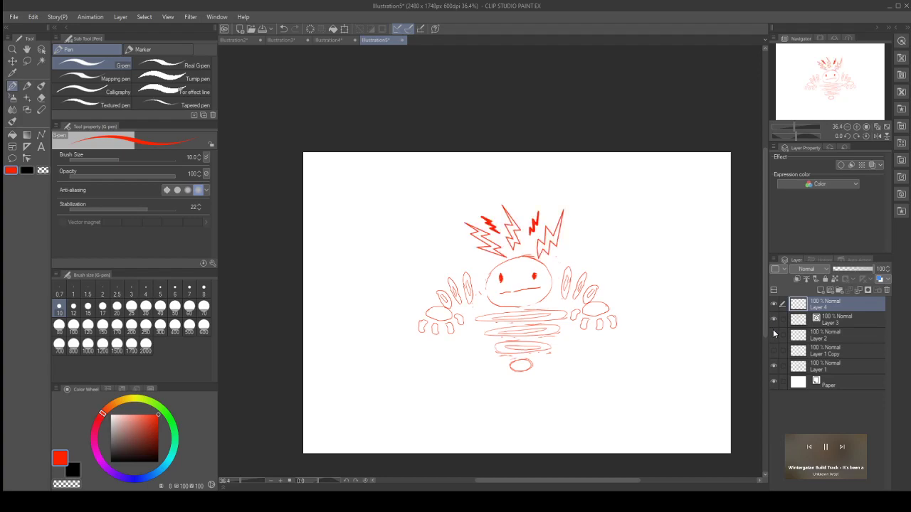
pyautogui.click(773, 334)
pyautogui.click(774, 352)
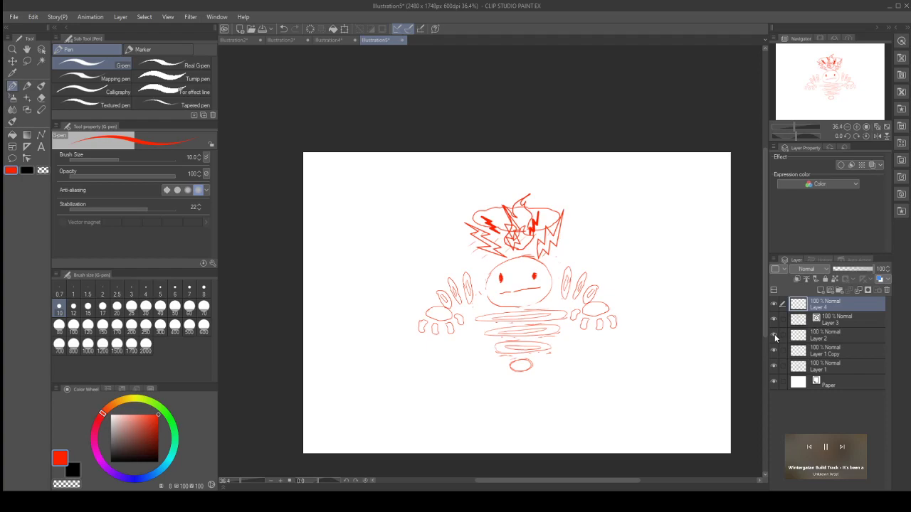
pyautogui.click(775, 339)
pyautogui.click(775, 351)
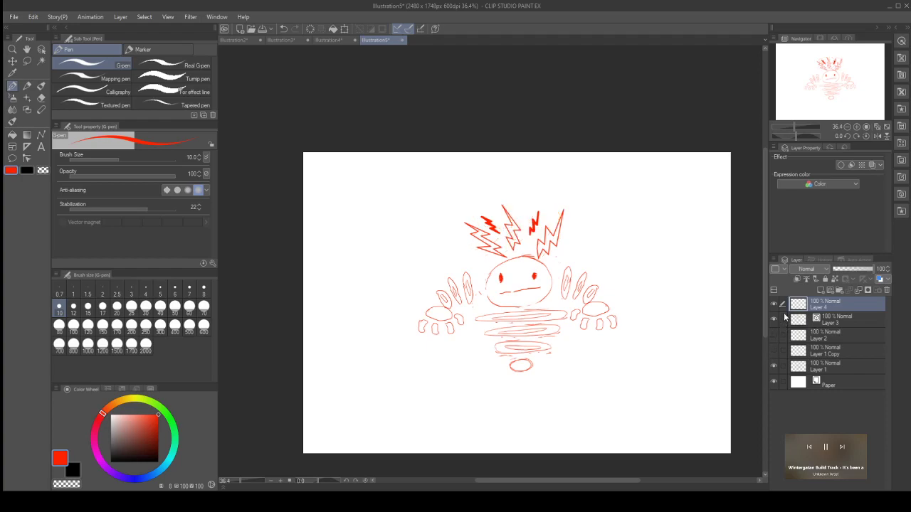
pyautogui.click(775, 320)
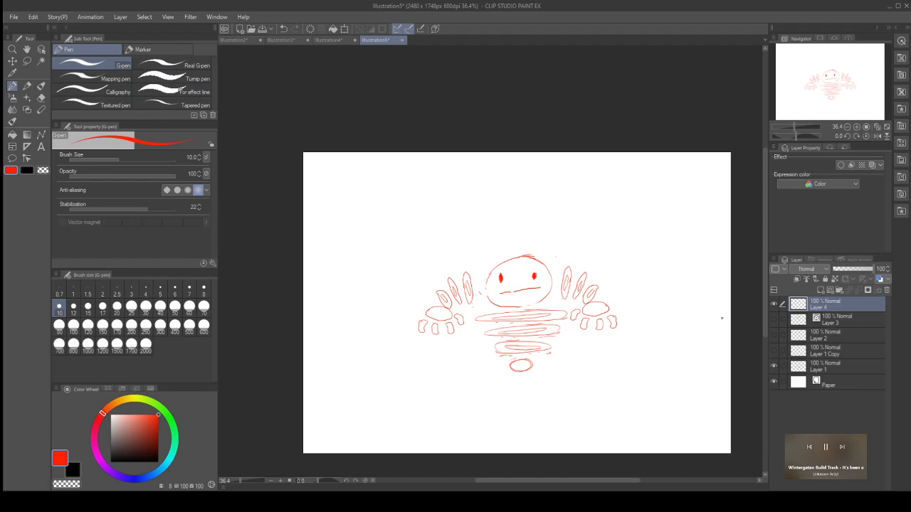
pyautogui.click(775, 352)
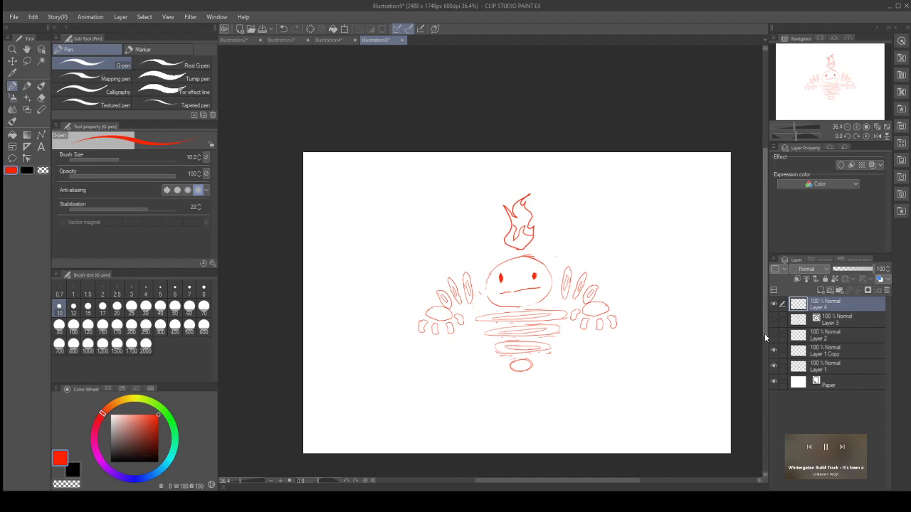
# Step: Switch to the Illustration2 drawing of the seated creature and add a new vector layer above the blue sketch
pyautogui.click(329, 41)
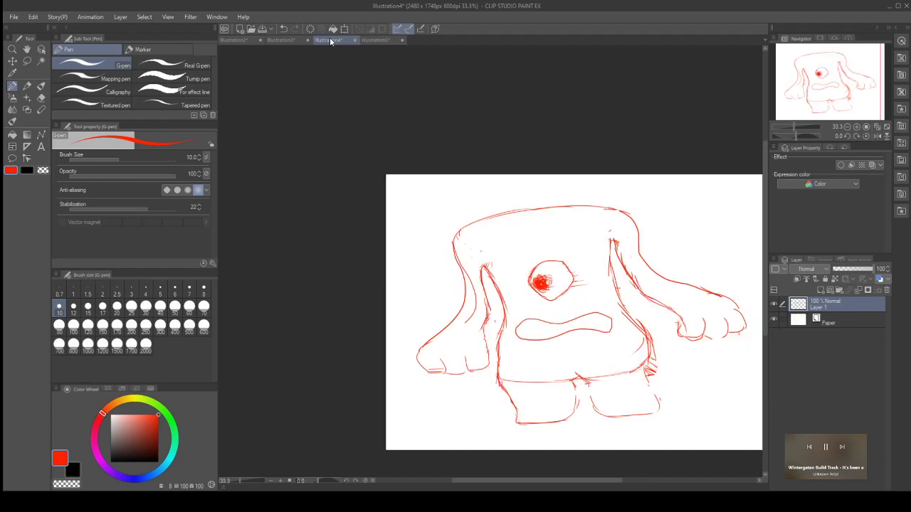
pyautogui.click(247, 42)
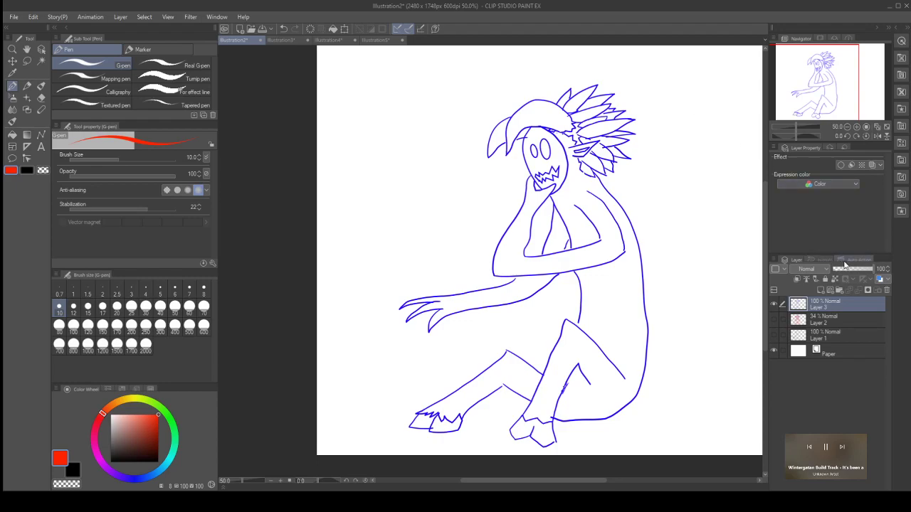
pyautogui.click(831, 290)
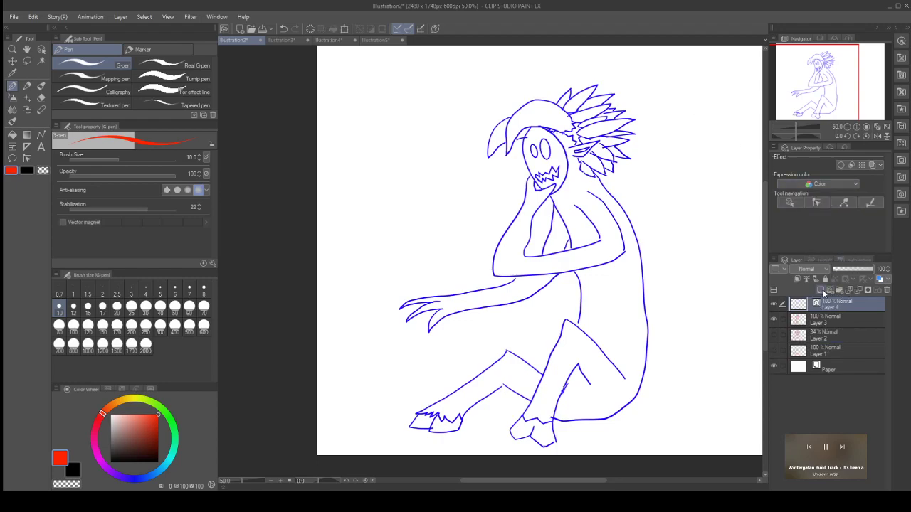
pyautogui.scroll(5, 710, 171)
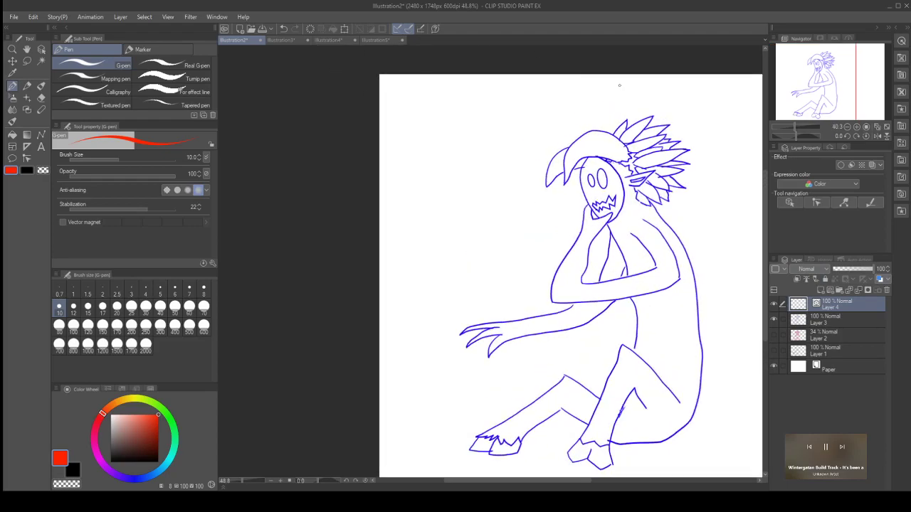
pyautogui.scroll(-3, 589, 243)
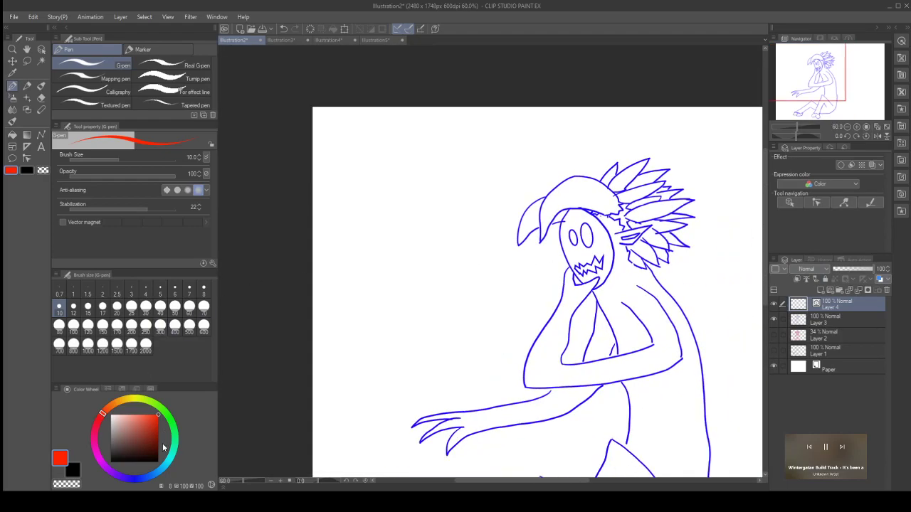
# Step: Set the drawing color to black and lower the blue sketch on Layer 3 to 33% opacity
pyautogui.click(158, 461)
pyautogui.moveTo(530, 482); pyautogui.dragTo(558, 482)
pyautogui.click(834, 322)
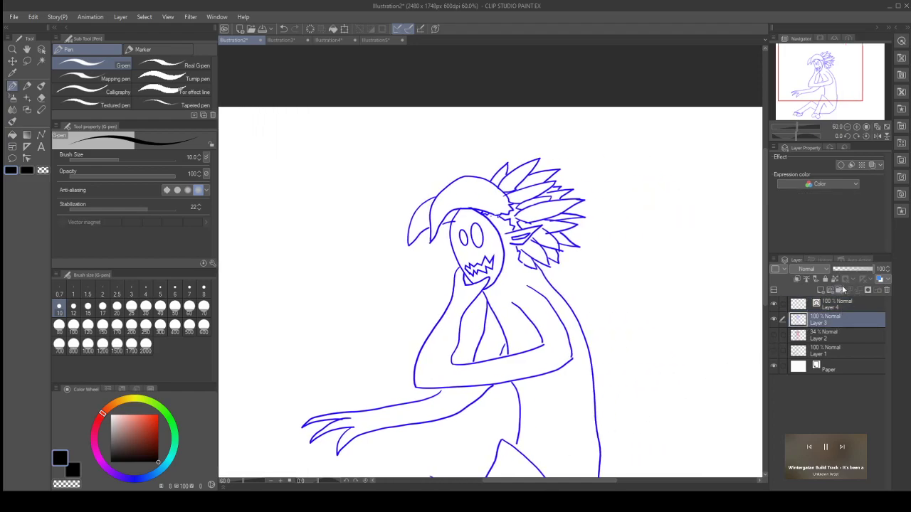
pyautogui.moveTo(863, 271); pyautogui.dragTo(848, 272)
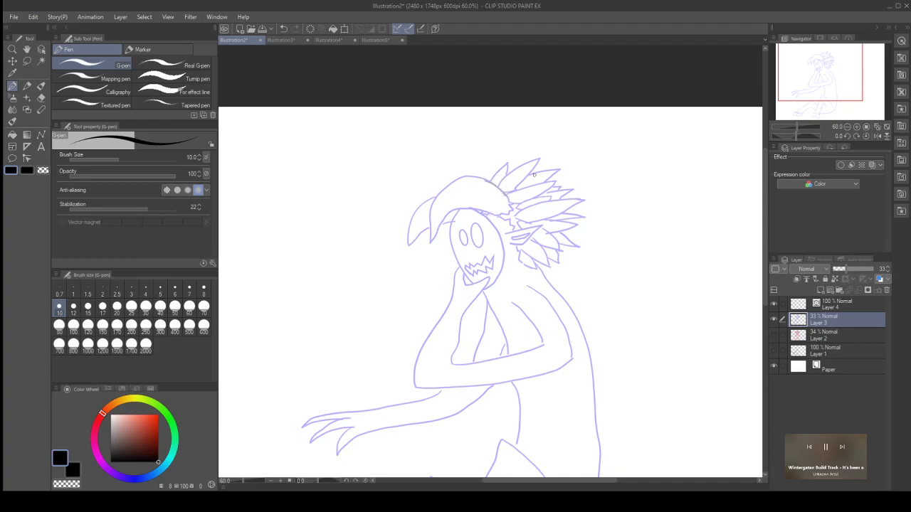
# Step: Ink the curved, pointed headpiece outline with its jagged rear edge on vector Layer 4 using the black G-pen
pyautogui.click(857, 306)
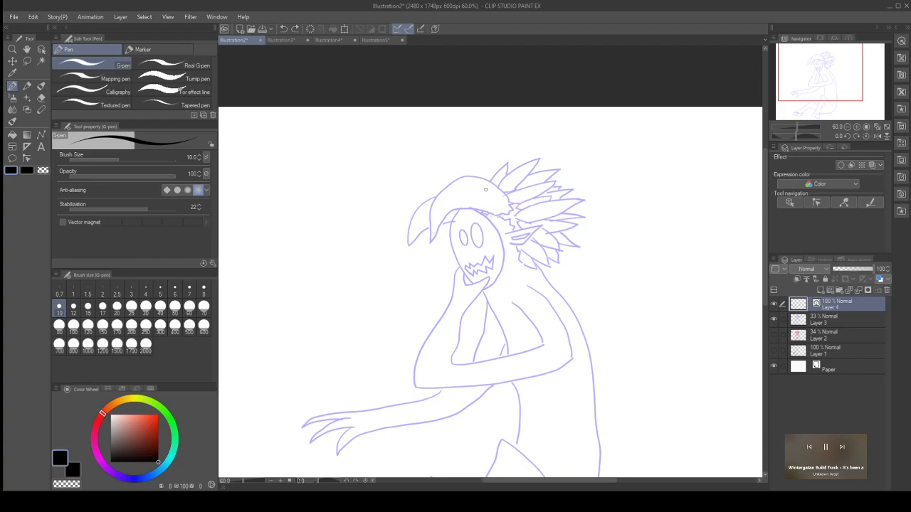
pyautogui.moveTo(508, 199)
pyautogui.mouseDown()
pyautogui.moveTo(490, 183)
pyautogui.moveTo(456, 176)
pyautogui.moveTo(426, 200)
pyautogui.mouseUp()
pyautogui.hotkey('ctrl', 'z')
pyautogui.moveTo(427, 243)
pyautogui.mouseDown()
pyautogui.moveTo(429, 217)
pyautogui.moveTo(452, 183)
pyautogui.moveTo(500, 180)
pyautogui.moveTo(513, 200)
pyautogui.moveTo(490, 182)
pyautogui.moveTo(444, 178)
pyautogui.moveTo(423, 240)
pyautogui.moveTo(448, 215)
pyautogui.moveTo(496, 216)
pyautogui.moveTo(516, 206)
pyautogui.mouseUp()
pyautogui.hotkey('ctrl', 'z')
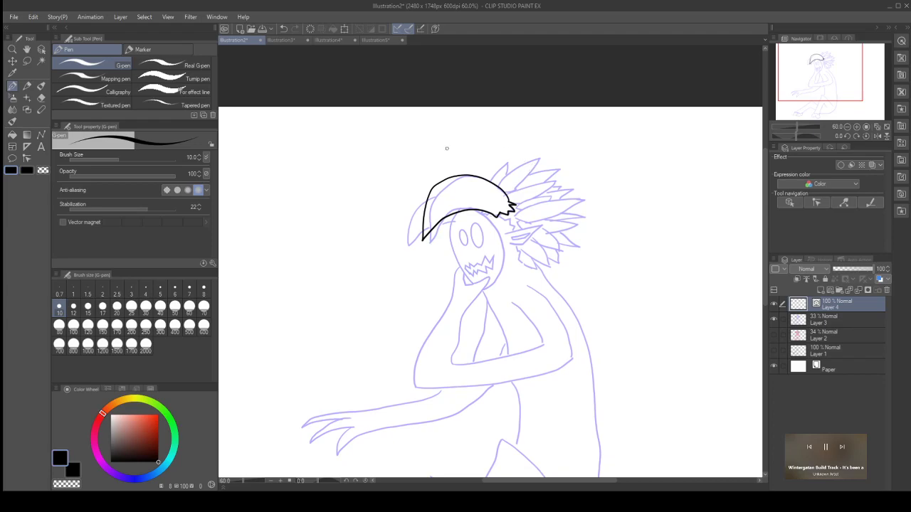
# Step: Reshape the inked headpiece with Pinch vector line, adjusting its upper front curve, lower edge and front tip
pyautogui.click(26, 158)
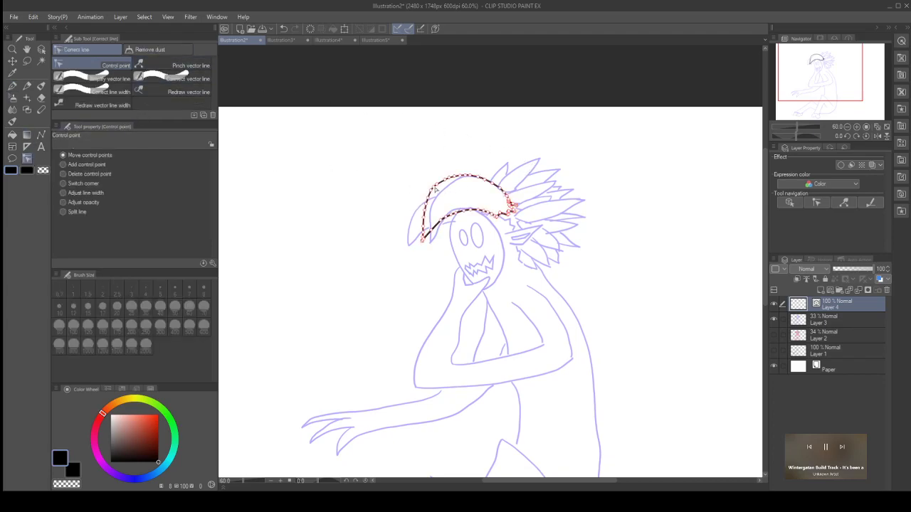
pyautogui.click(173, 70)
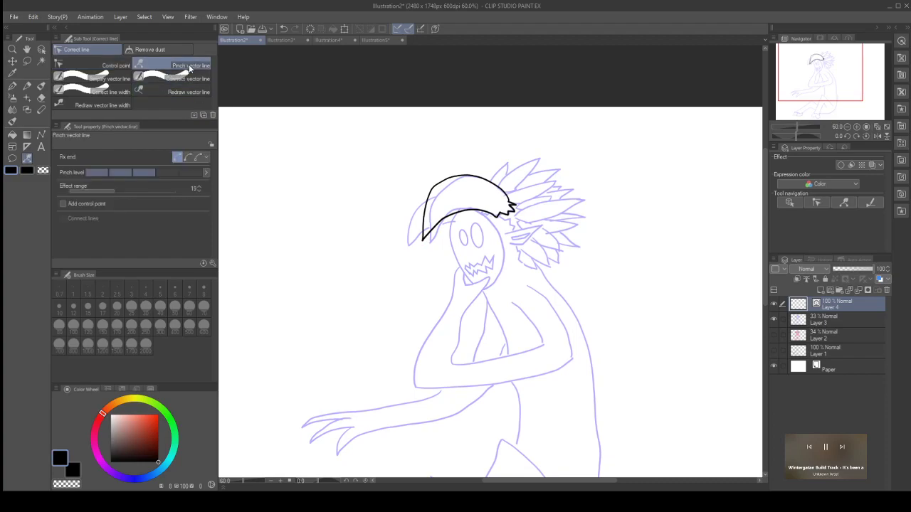
pyautogui.scroll(5, 432, 164)
pyautogui.moveTo(429, 213); pyautogui.dragTo(429, 221)
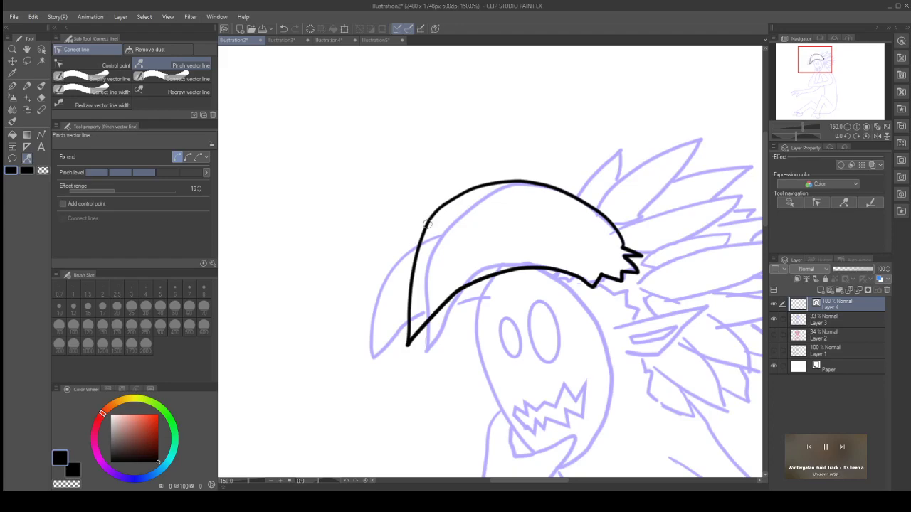
pyautogui.moveTo(486, 281)
pyautogui.mouseDown()
pyautogui.moveTo(463, 282)
pyautogui.moveTo(534, 264)
pyautogui.moveTo(483, 267)
pyautogui.moveTo(558, 270)
pyautogui.moveTo(552, 267)
pyautogui.mouseUp()
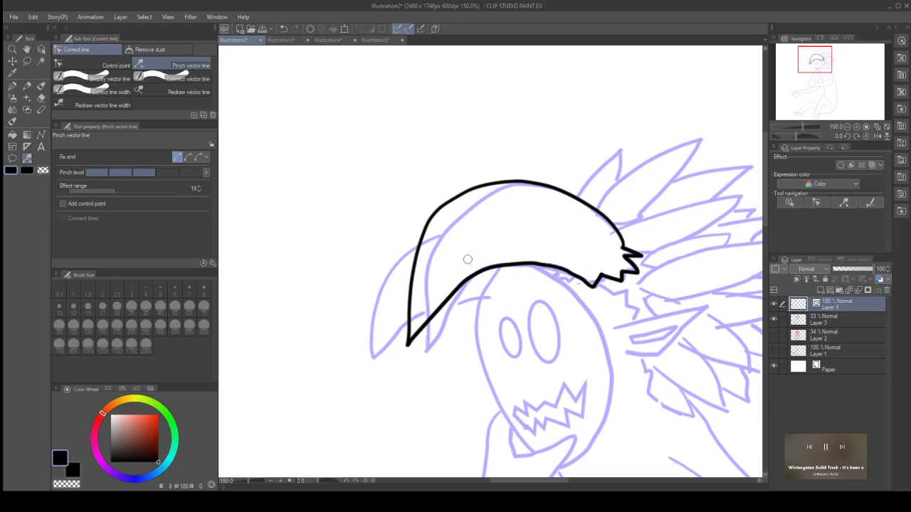
pyautogui.moveTo(412, 346); pyautogui.dragTo(421, 343)
pyautogui.moveTo(450, 309)
pyautogui.mouseDown()
pyautogui.moveTo(455, 288)
pyautogui.moveTo(448, 299)
pyautogui.mouseUp()
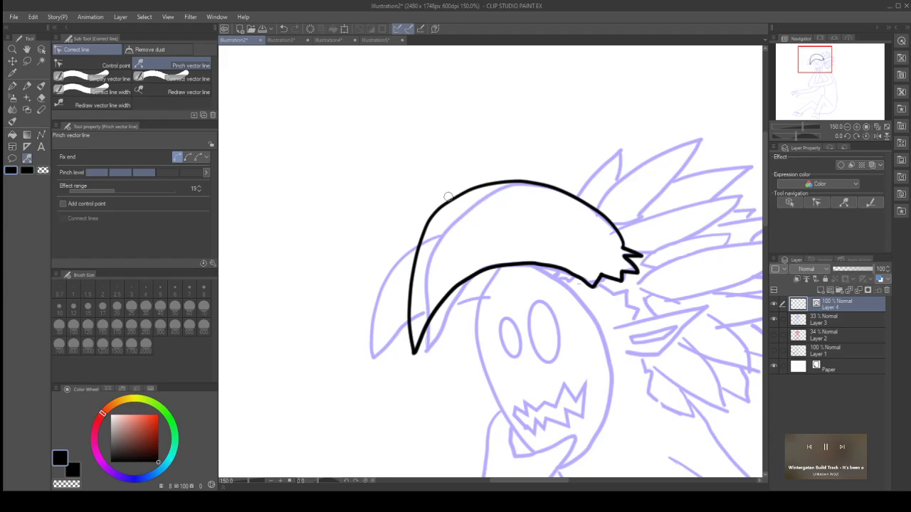
pyautogui.moveTo(456, 198); pyautogui.dragTo(455, 197)
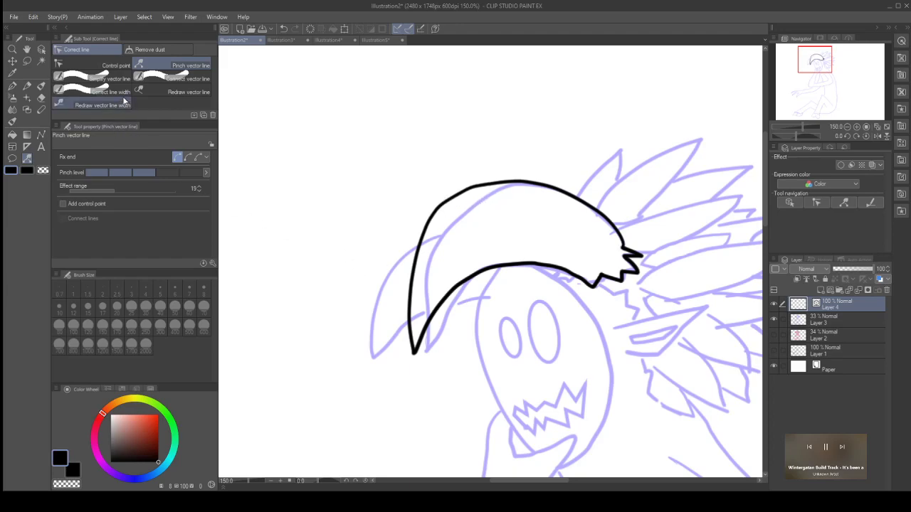
# Step: Ink the second pointed flap behind the headpiece's front and the short curved line across the forehead with the G-pen
pyautogui.click(13, 86)
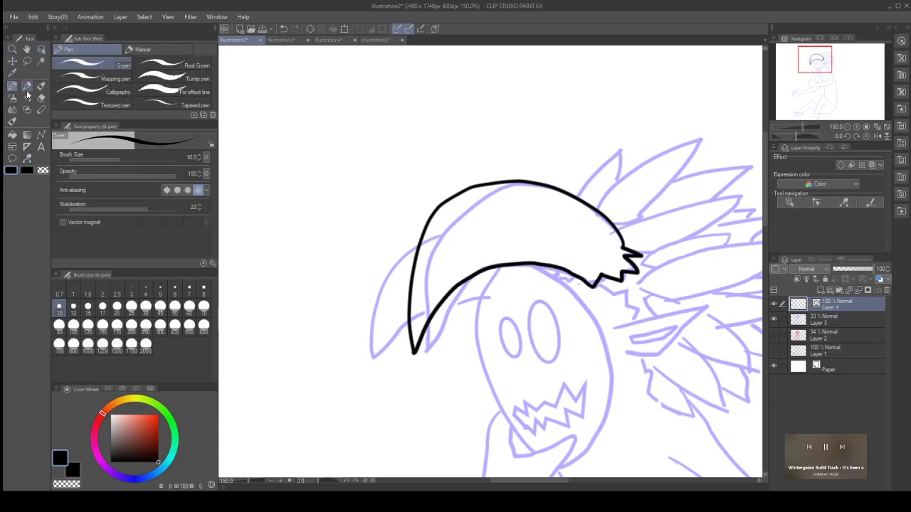
pyautogui.moveTo(411, 249); pyautogui.dragTo(374, 276)
pyautogui.hotkey('ctrl', 'z')
pyautogui.moveTo(417, 245)
pyautogui.mouseDown()
pyautogui.moveTo(369, 291)
pyautogui.moveTo(351, 354)
pyautogui.mouseUp()
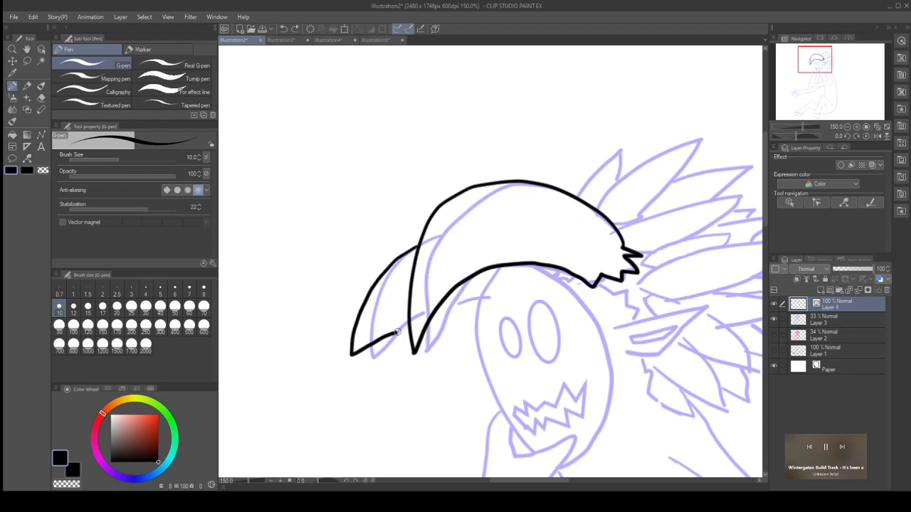
pyautogui.hotkey('ctrl', 'z')
pyautogui.moveTo(418, 244)
pyautogui.mouseDown()
pyautogui.moveTo(380, 285)
pyautogui.moveTo(361, 334)
pyautogui.moveTo(368, 367)
pyautogui.moveTo(401, 334)
pyautogui.mouseUp()
pyautogui.hotkey('ctrl', 'z')
pyautogui.moveTo(418, 245)
pyautogui.mouseDown()
pyautogui.moveTo(377, 300)
pyautogui.moveTo(363, 355)
pyautogui.moveTo(396, 330)
pyautogui.moveTo(481, 299)
pyautogui.mouseUp()
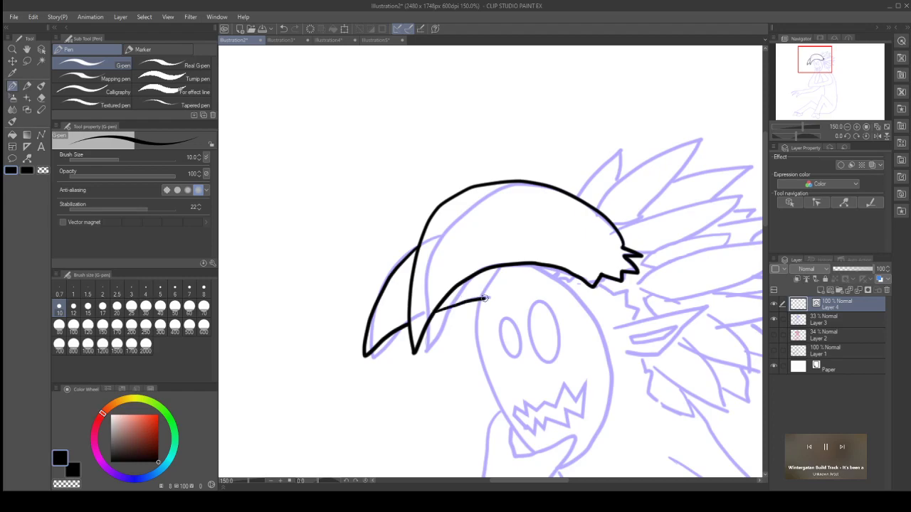
pyautogui.hotkey('ctrl', 'z')
pyautogui.moveTo(484, 298); pyautogui.dragTo(434, 314)
pyautogui.scroll(-5, 747, 214)
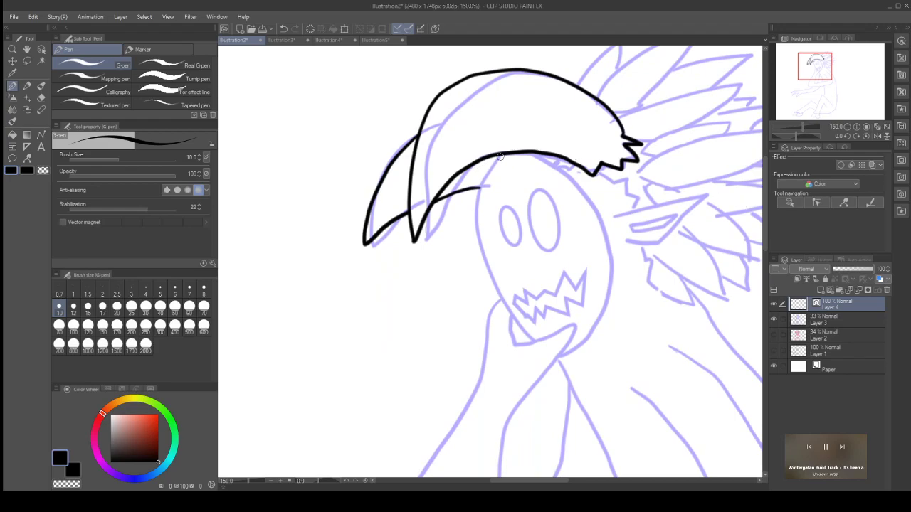
# Step: Ink the uppermost pointed feathers behind the headpiece with the black G-pen, adding small feather tips between them
pyautogui.moveTo(501, 155)
pyautogui.mouseDown()
pyautogui.moveTo(473, 197)
pyautogui.moveTo(470, 224)
pyautogui.moveTo(483, 264)
pyautogui.moveTo(533, 329)
pyautogui.mouseUp()
pyautogui.hotkey('ctrl', 'z')
pyautogui.moveTo(516, 482); pyautogui.dragTo(545, 482)
pyautogui.moveTo(765, 230)
pyautogui.mouseDown()
pyautogui.moveTo(765, 214)
pyautogui.moveTo(479, 193)
pyautogui.mouseUp()
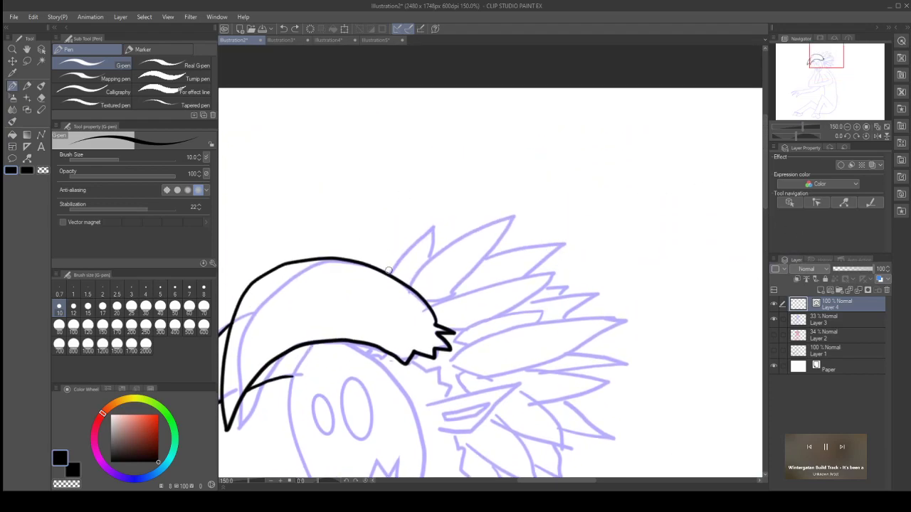
pyautogui.moveTo(389, 272)
pyautogui.mouseDown()
pyautogui.moveTo(432, 227)
pyautogui.moveTo(429, 256)
pyautogui.mouseUp()
pyautogui.moveTo(408, 284)
pyautogui.mouseDown()
pyautogui.moveTo(430, 258)
pyautogui.moveTo(516, 218)
pyautogui.moveTo(488, 261)
pyautogui.moveTo(439, 300)
pyautogui.mouseUp()
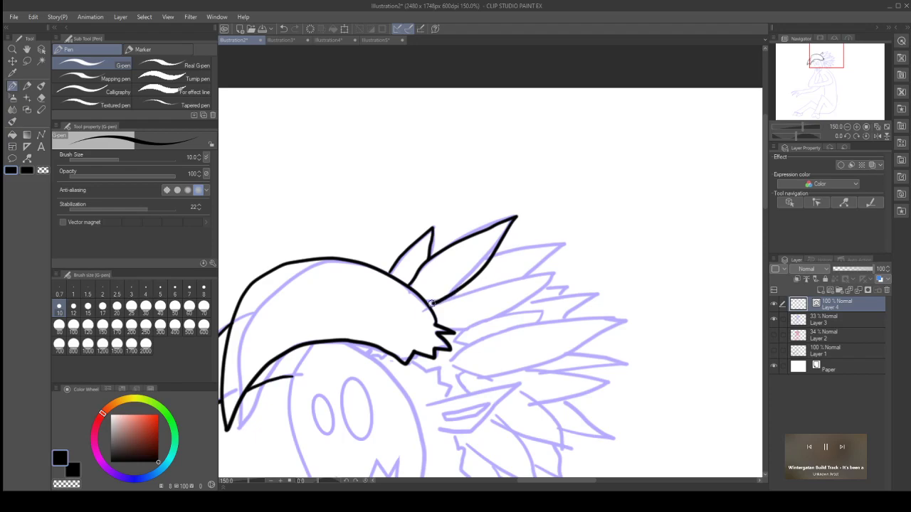
pyautogui.moveTo(495, 255)
pyautogui.mouseDown()
pyautogui.moveTo(567, 243)
pyautogui.moveTo(525, 273)
pyautogui.mouseUp()
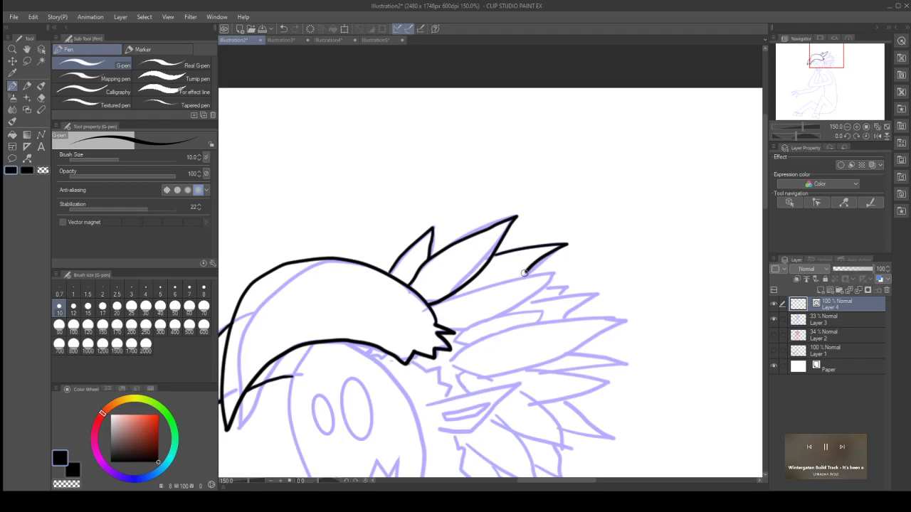
pyautogui.moveTo(501, 244)
pyautogui.mouseDown()
pyautogui.moveTo(524, 242)
pyautogui.moveTo(506, 251)
pyautogui.mouseUp()
pyautogui.moveTo(433, 246)
pyautogui.mouseDown()
pyautogui.moveTo(470, 224)
pyautogui.moveTo(461, 238)
pyautogui.mouseUp()
# Step: Ink the small overlapping feather tips at the front of the crest, just above the headpiece's top edge
pyautogui.moveTo(375, 265)
pyautogui.mouseDown()
pyautogui.moveTo(402, 234)
pyautogui.moveTo(405, 253)
pyautogui.mouseUp()
pyautogui.hotkey('ctrl', 'z')
pyautogui.moveTo(378, 267); pyautogui.dragTo(391, 230)
pyautogui.hotkey('ctrl', 'z')
pyautogui.hotkey('ctrl', 'y')
pyautogui.hotkey('ctrl', 'z')
pyautogui.moveTo(375, 264)
pyautogui.mouseDown()
pyautogui.moveTo(392, 237)
pyautogui.moveTo(375, 256)
pyautogui.moveTo(395, 241)
pyautogui.moveTo(419, 264)
pyautogui.moveTo(384, 245)
pyautogui.moveTo(395, 239)
pyautogui.moveTo(402, 251)
pyautogui.moveTo(388, 245)
pyautogui.moveTo(397, 237)
pyautogui.mouseUp()
pyautogui.hotkey('ctrl', 'z')
pyautogui.hotkey('ctrl', 'z')
pyautogui.hotkey('ctrl', 'z')
pyautogui.hotkey('ctrl', 'z')
pyautogui.moveTo(378, 268)
pyautogui.mouseDown()
pyautogui.moveTo(394, 241)
pyautogui.moveTo(398, 255)
pyautogui.moveTo(417, 235)
pyautogui.mouseUp()
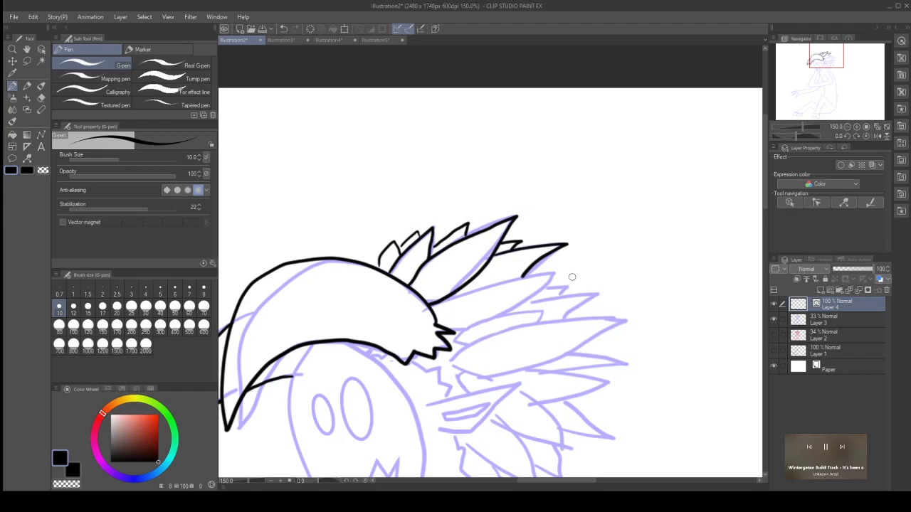
# Step: Ink the long pointed feather running back from the headpiece's jagged rear edge, below the upper feathers
pyautogui.moveTo(428, 307); pyautogui.dragTo(526, 278)
pyautogui.hotkey('ctrl', 'z')
pyautogui.moveTo(455, 291); pyautogui.dragTo(556, 277)
pyautogui.moveTo(452, 331); pyautogui.dragTo(558, 279)
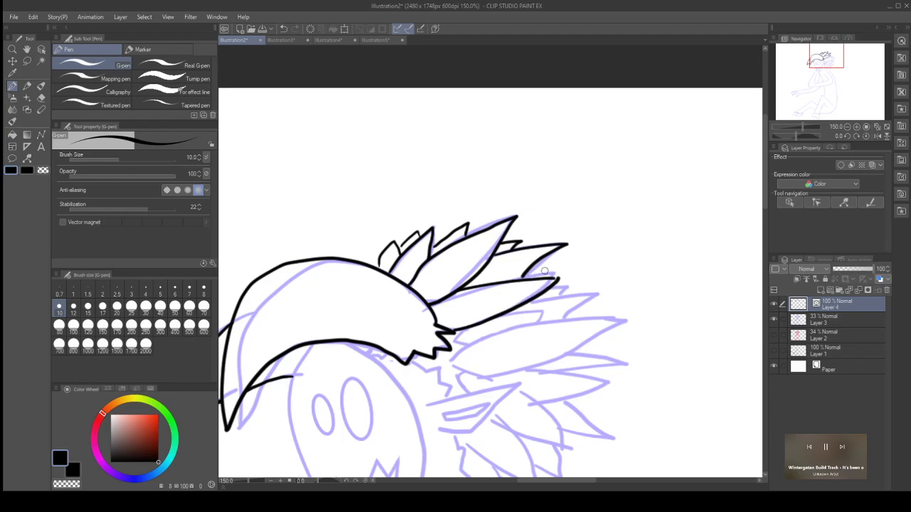
pyautogui.hotkey('ctrl', 'z')
pyautogui.moveTo(553, 278)
pyautogui.mouseDown()
pyautogui.moveTo(509, 311)
pyautogui.moveTo(453, 329)
pyautogui.mouseUp()
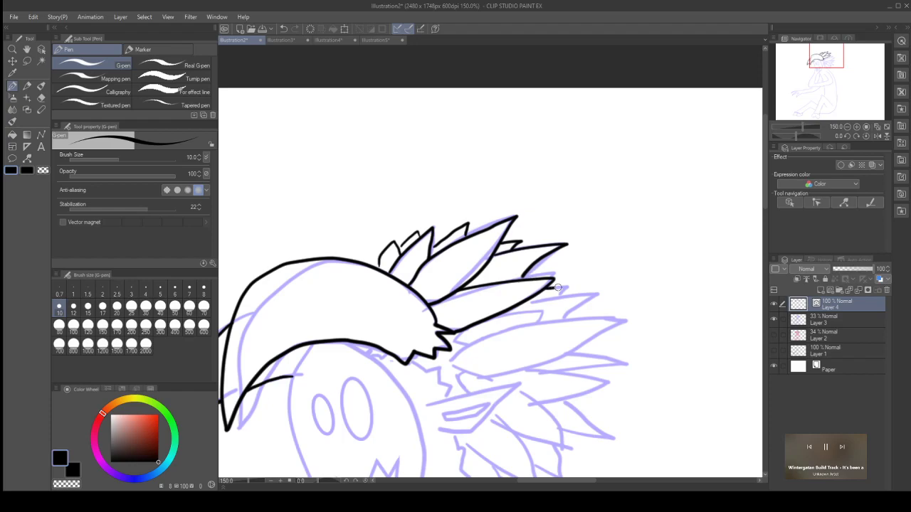
# Step: Ink the short layered feather tips beneath the upper long feather, following the sketch
pyautogui.moveTo(568, 287); pyautogui.dragTo(532, 302)
pyautogui.moveTo(548, 300)
pyautogui.mouseDown()
pyautogui.moveTo(597, 292)
pyautogui.moveTo(543, 319)
pyautogui.mouseUp()
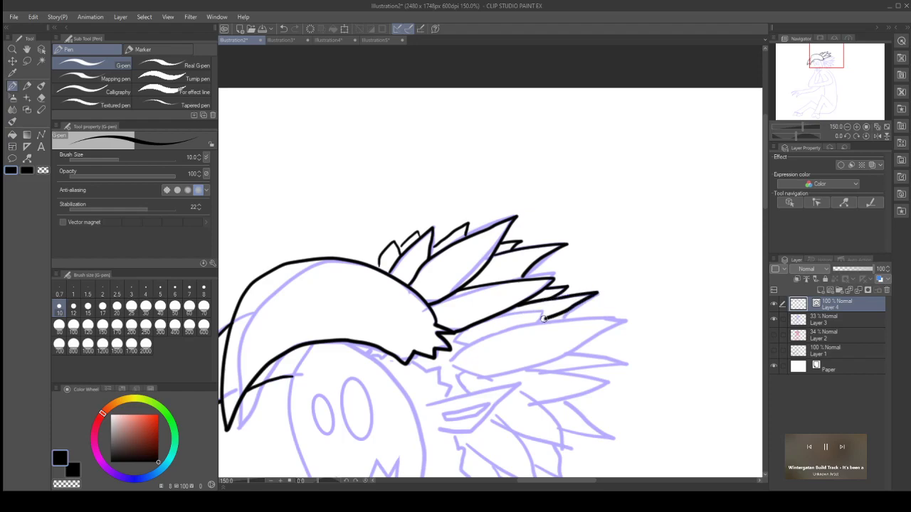
pyautogui.hotkey('ctrl', 'z')
pyautogui.moveTo(552, 299)
pyautogui.mouseDown()
pyautogui.moveTo(596, 292)
pyautogui.moveTo(539, 323)
pyautogui.moveTo(512, 315)
pyautogui.moveTo(545, 310)
pyautogui.moveTo(532, 322)
pyautogui.mouseUp()
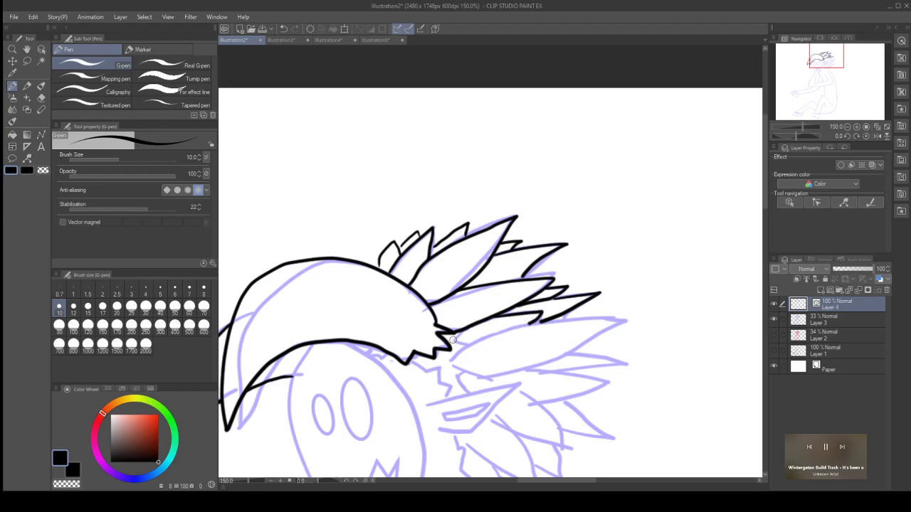
# Step: Ink the longest feather in the middle of the crest and the jagged fringe below the headpiece's rear edge
pyautogui.moveTo(461, 331)
pyautogui.mouseDown()
pyautogui.moveTo(450, 343)
pyautogui.moveTo(557, 318)
pyautogui.moveTo(629, 314)
pyautogui.moveTo(564, 354)
pyautogui.moveTo(488, 376)
pyautogui.moveTo(455, 371)
pyautogui.moveTo(443, 356)
pyautogui.moveTo(538, 322)
pyautogui.moveTo(619, 315)
pyautogui.mouseUp()
pyautogui.hotkey('ctrl', 'z')
pyautogui.hotkey('ctrl', 'z')
pyautogui.moveTo(448, 360)
pyautogui.mouseDown()
pyautogui.moveTo(529, 326)
pyautogui.moveTo(625, 317)
pyautogui.moveTo(589, 341)
pyautogui.moveTo(527, 361)
pyautogui.moveTo(452, 368)
pyautogui.mouseUp()
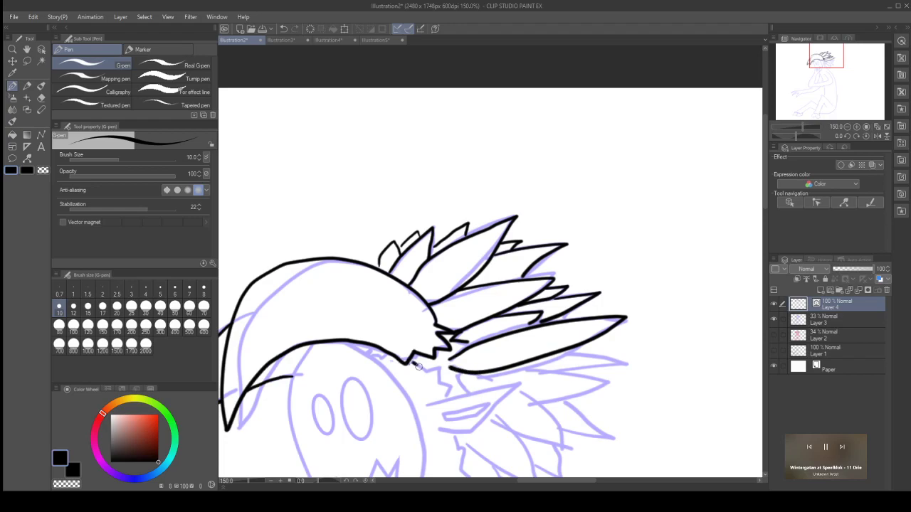
pyautogui.moveTo(422, 371)
pyautogui.mouseDown()
pyautogui.moveTo(434, 365)
pyautogui.moveTo(440, 385)
pyautogui.moveTo(449, 384)
pyautogui.moveTo(442, 399)
pyautogui.mouseUp()
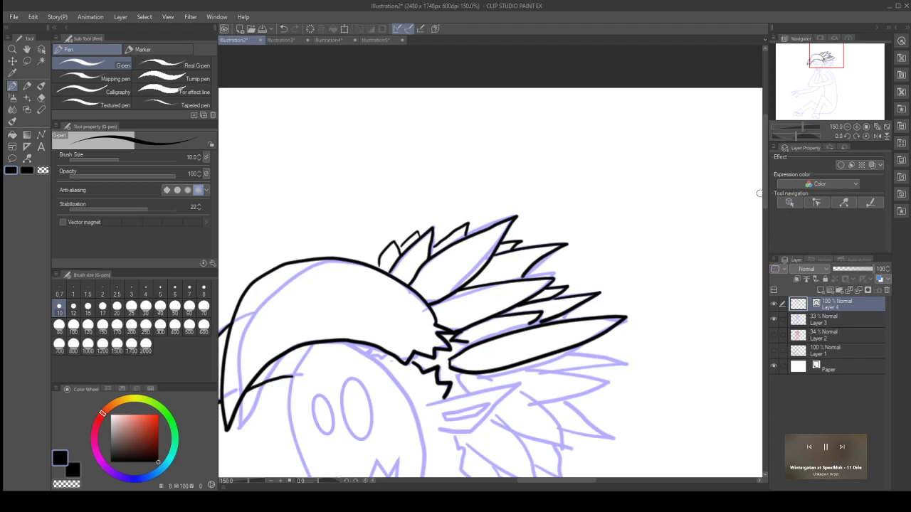
# Step: Ink the two narrow pointed feathers directly below the longest crest feather
pyautogui.moveTo(762, 194); pyautogui.dragTo(760, 225)
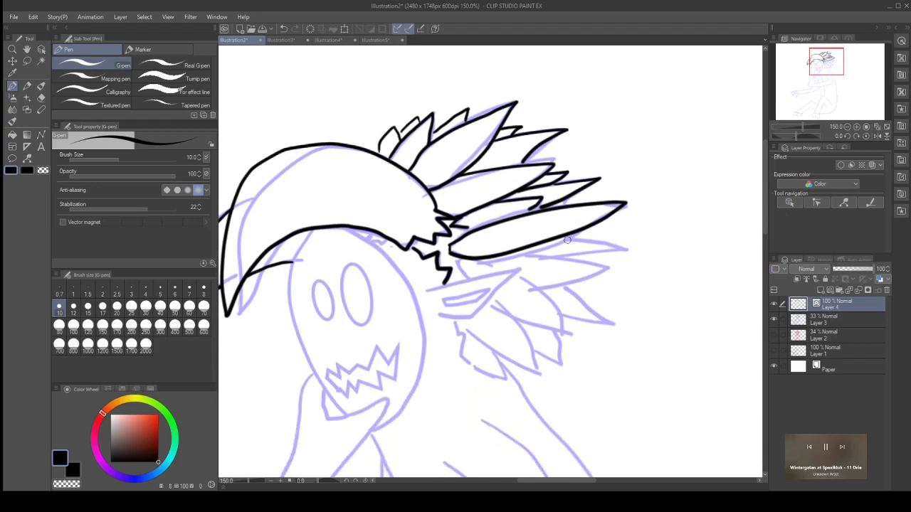
pyautogui.moveTo(569, 234)
pyautogui.mouseDown()
pyautogui.moveTo(628, 246)
pyautogui.moveTo(578, 261)
pyautogui.mouseUp()
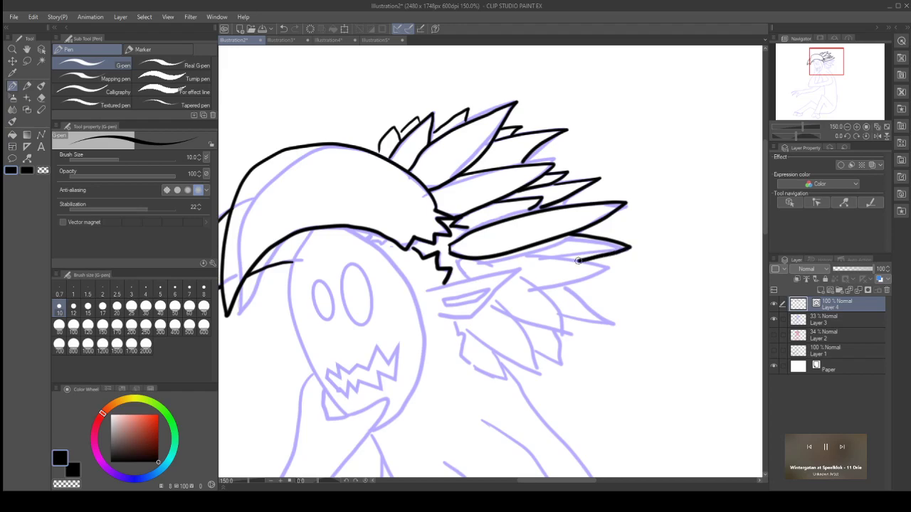
pyautogui.hotkey('ctrl', 'z')
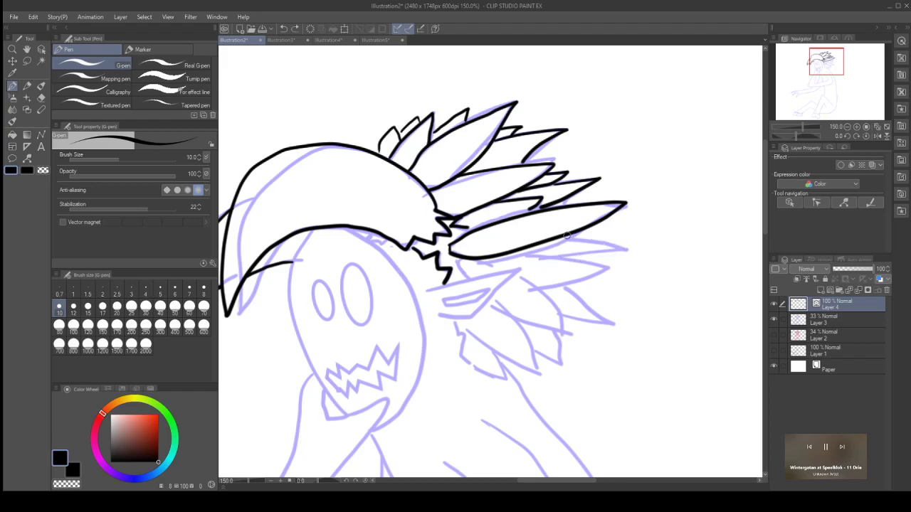
pyautogui.moveTo(566, 237)
pyautogui.mouseDown()
pyautogui.moveTo(623, 247)
pyautogui.moveTo(572, 258)
pyautogui.moveTo(545, 253)
pyautogui.moveTo(605, 266)
pyautogui.mouseUp()
pyautogui.hotkey('ctrl', 'z')
pyautogui.moveTo(513, 252)
pyautogui.mouseDown()
pyautogui.moveTo(609, 267)
pyautogui.moveTo(534, 282)
pyautogui.mouseUp()
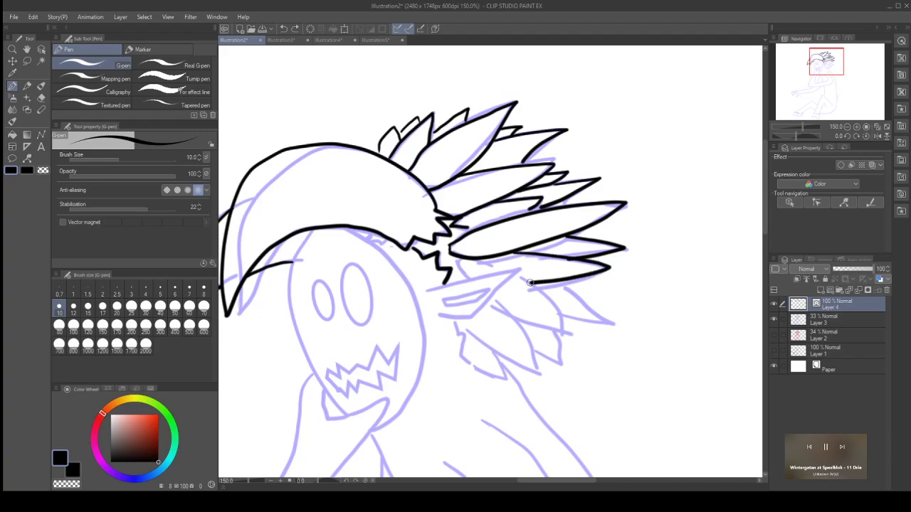
# Step: Ink the downward-pointing feathers behind and below the ear
pyautogui.moveTo(491, 263)
pyautogui.mouseDown()
pyautogui.moveTo(543, 283)
pyautogui.moveTo(562, 306)
pyautogui.moveTo(563, 331)
pyautogui.mouseUp()
pyautogui.moveTo(489, 301)
pyautogui.mouseDown()
pyautogui.moveTo(563, 331)
pyautogui.moveTo(612, 324)
pyautogui.moveTo(554, 278)
pyautogui.mouseUp()
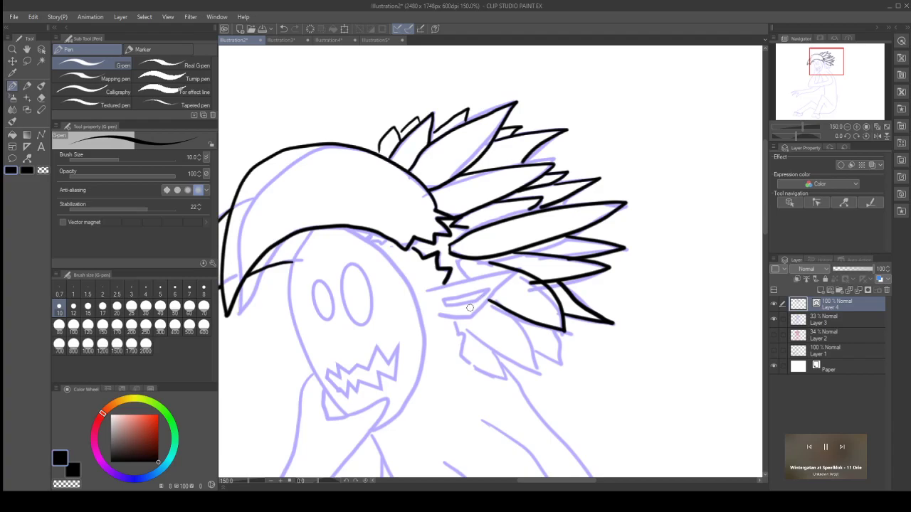
pyautogui.moveTo(460, 322); pyautogui.dragTo(545, 370)
pyautogui.moveTo(511, 310)
pyautogui.mouseDown()
pyautogui.moveTo(540, 363)
pyautogui.moveTo(566, 367)
pyautogui.moveTo(564, 330)
pyautogui.moveTo(554, 360)
pyautogui.moveTo(540, 363)
pyautogui.mouseUp()
pyautogui.hotkey('ctrl', 'z')
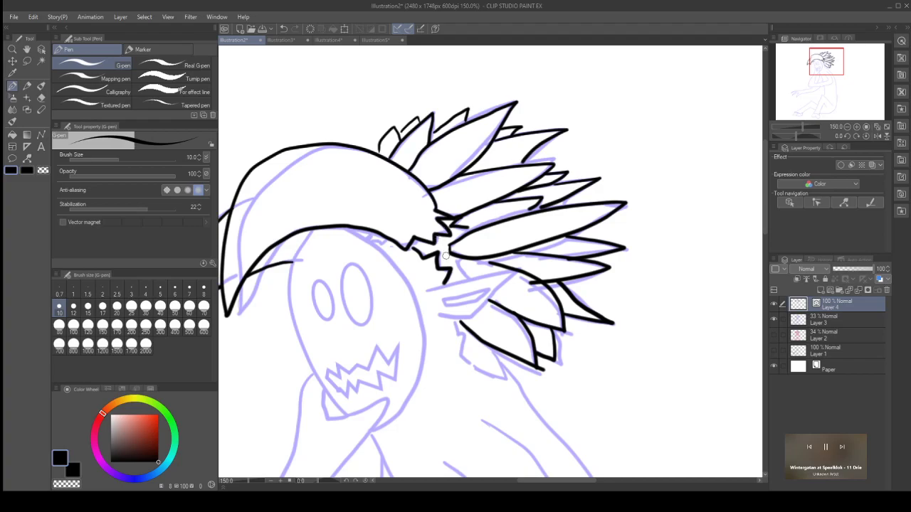
# Step: Ink the short line above the ear and the ear's long, pointed upper and lower edges
pyautogui.moveTo(457, 258); pyautogui.dragTo(467, 279)
pyautogui.moveTo(425, 291); pyautogui.dragTo(501, 278)
pyautogui.hotkey('ctrl', 'z')
pyautogui.moveTo(424, 289); pyautogui.dragTo(524, 266)
pyautogui.moveTo(431, 313)
pyautogui.mouseDown()
pyautogui.moveTo(472, 315)
pyautogui.moveTo(534, 272)
pyautogui.mouseUp()
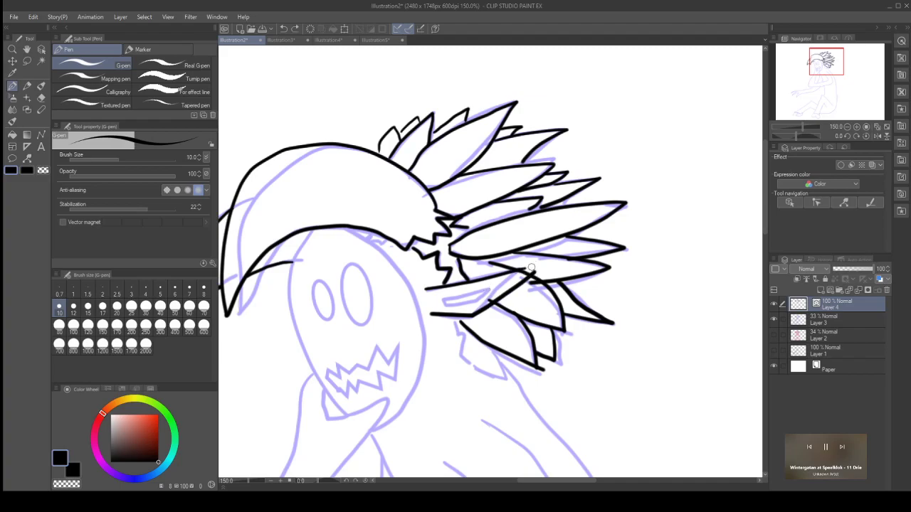
pyautogui.hotkey('ctrl', 'z')
pyautogui.hotkey('ctrl', 'z')
pyautogui.moveTo(425, 291); pyautogui.dragTo(545, 259)
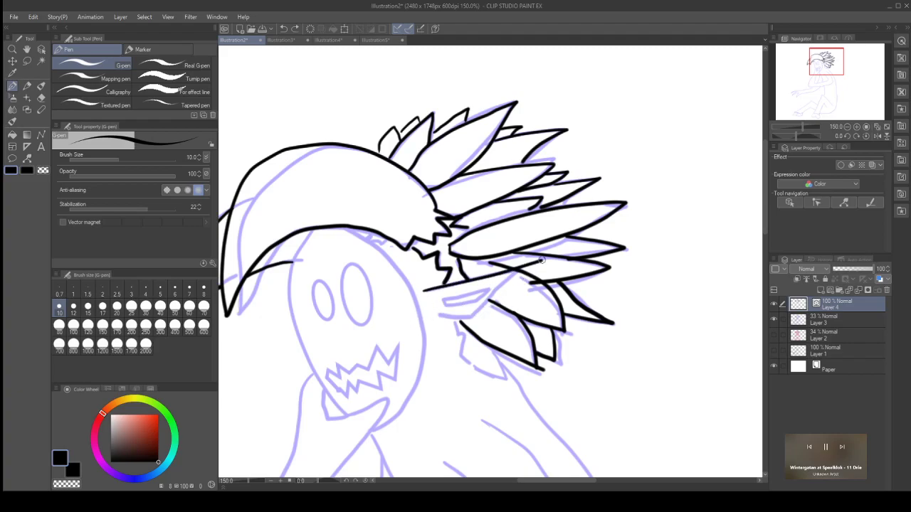
pyautogui.moveTo(433, 312)
pyautogui.mouseDown()
pyautogui.moveTo(474, 317)
pyautogui.moveTo(543, 266)
pyautogui.mouseUp()
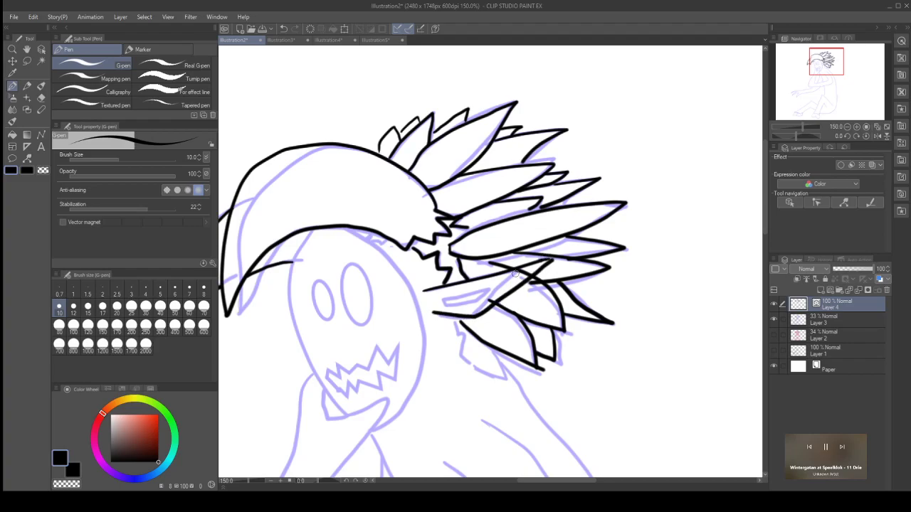
# Step: Ink the narrow inner contour of the pointed ear
pyautogui.moveTo(446, 304)
pyautogui.mouseDown()
pyautogui.moveTo(514, 278)
pyautogui.moveTo(444, 298)
pyautogui.mouseUp()
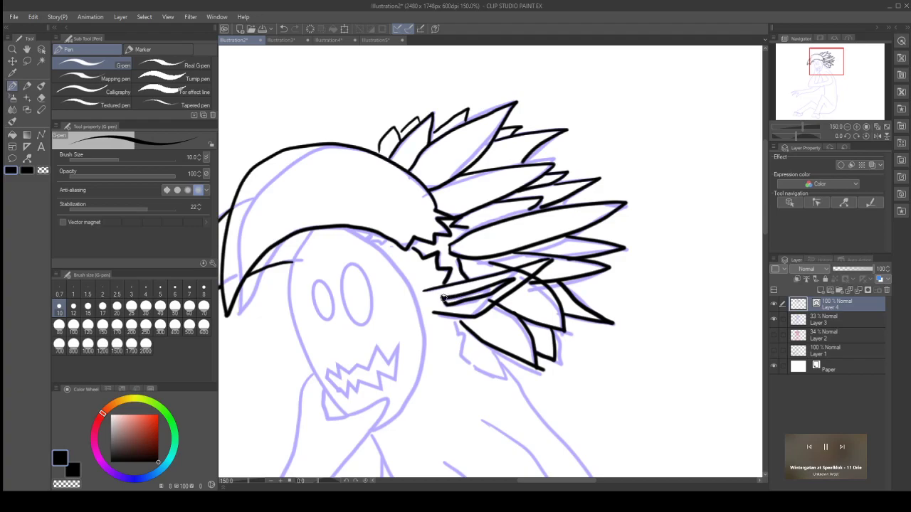
pyautogui.hotkey('ctrl', 'z')
pyautogui.hotkey('ctrl', 'z')
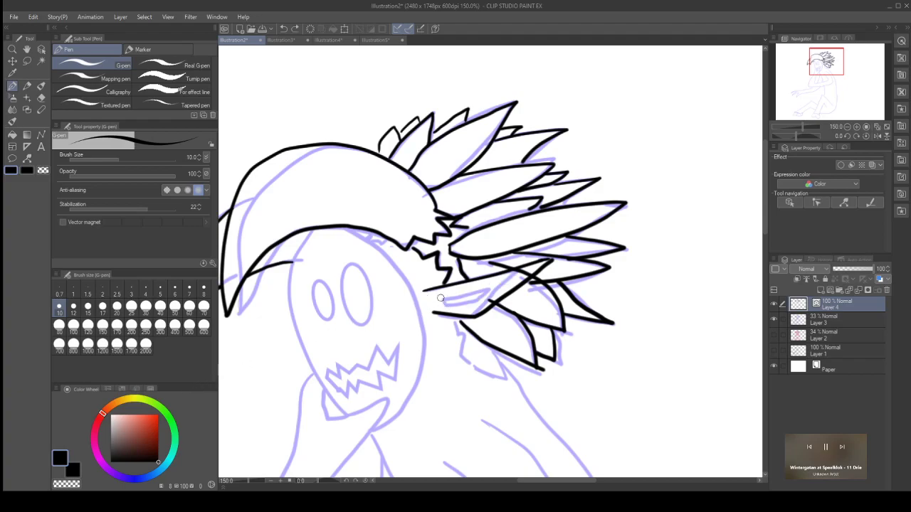
pyautogui.moveTo(442, 297)
pyautogui.mouseDown()
pyautogui.moveTo(473, 304)
pyautogui.moveTo(504, 285)
pyautogui.moveTo(444, 299)
pyautogui.mouseUp()
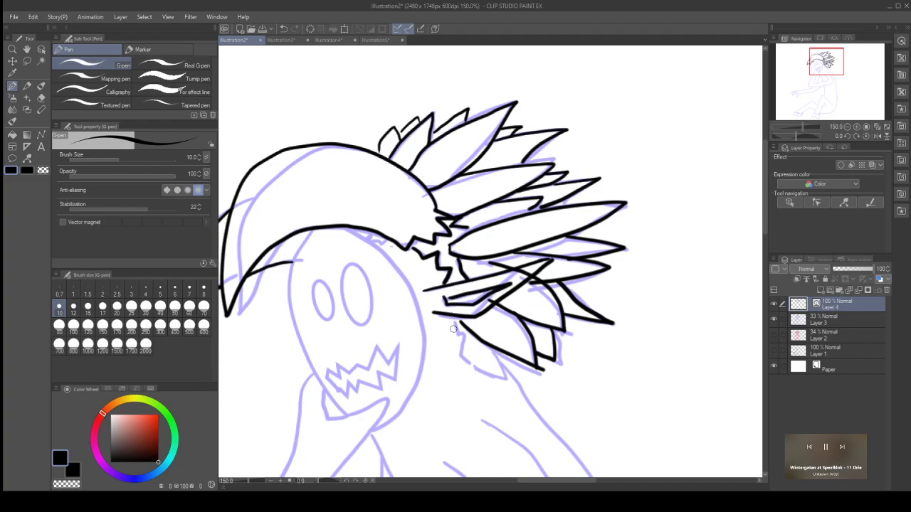
# Step: Ink the lowest feather below the ear and the small jagged fringe under the headpiece at the forehead
pyautogui.moveTo(451, 320)
pyautogui.mouseDown()
pyautogui.moveTo(457, 358)
pyautogui.moveTo(508, 375)
pyautogui.moveTo(500, 353)
pyautogui.mouseUp()
pyautogui.moveTo(370, 241); pyautogui.dragTo(377, 242)
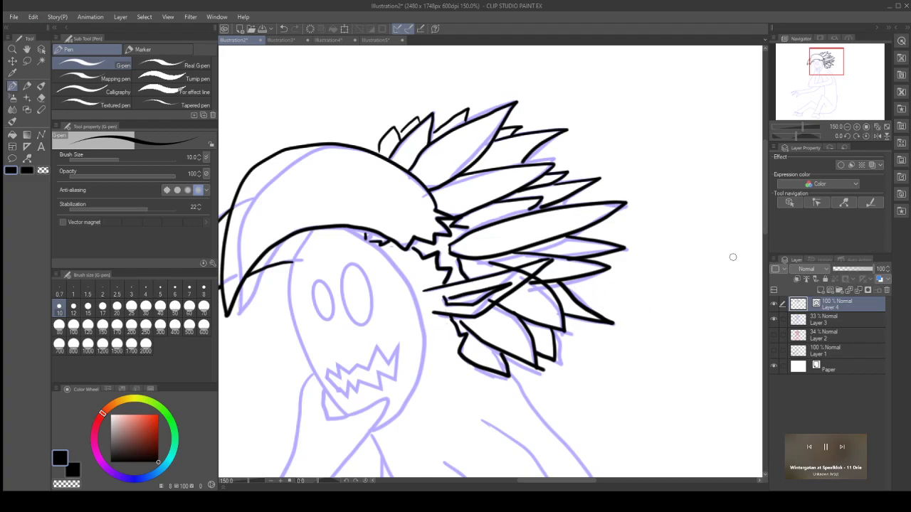
# Step: Ink the oval face outline from the headpiece down to the chin and back up the other side
pyautogui.moveTo(768, 232); pyautogui.dragTo(759, 241)
pyautogui.scroll(-2, 699, 259)
pyautogui.scroll(1, 304, 147)
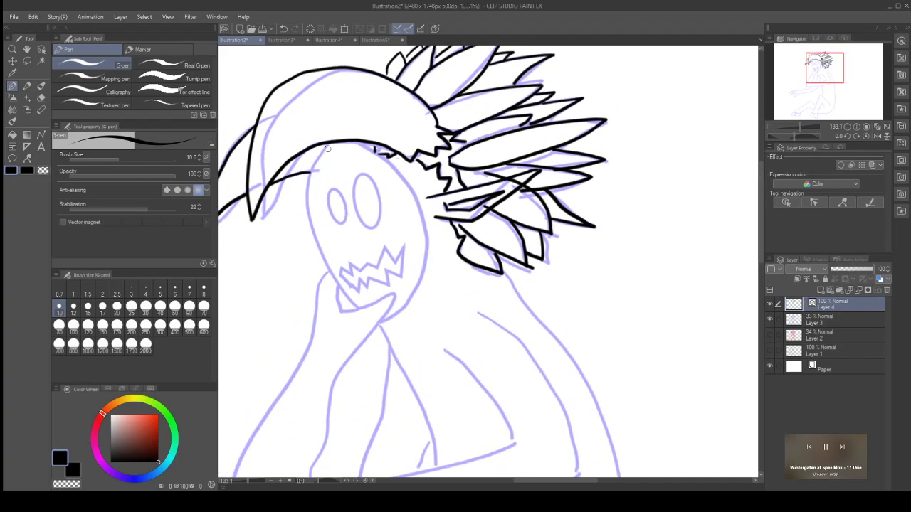
pyautogui.moveTo(330, 142)
pyautogui.mouseDown()
pyautogui.moveTo(314, 152)
pyautogui.moveTo(302, 184)
pyautogui.moveTo(307, 217)
pyautogui.moveTo(338, 275)
pyautogui.mouseUp()
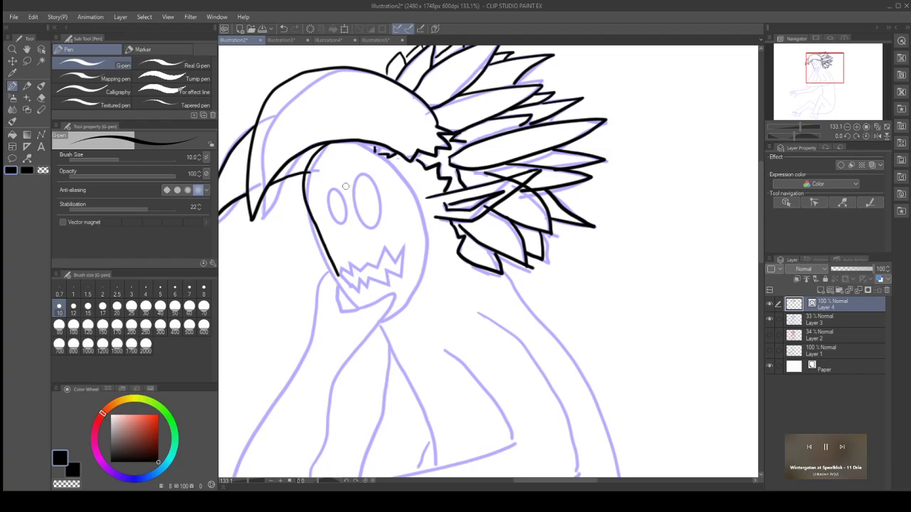
pyautogui.hotkey('ctrl', 'z')
pyautogui.moveTo(328, 142); pyautogui.dragTo(304, 184)
pyautogui.hotkey('ctrl', 'z')
pyautogui.moveTo(321, 153)
pyautogui.mouseDown()
pyautogui.moveTo(304, 198)
pyautogui.moveTo(312, 232)
pyautogui.moveTo(376, 316)
pyautogui.mouseUp()
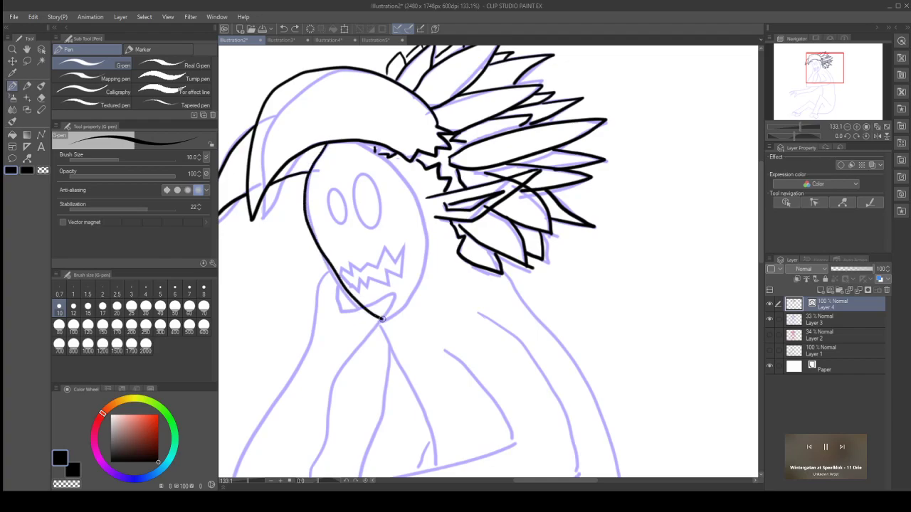
pyautogui.moveTo(382, 320)
pyautogui.mouseDown()
pyautogui.moveTo(415, 284)
pyautogui.moveTo(411, 213)
pyautogui.moveTo(350, 143)
pyautogui.mouseUp()
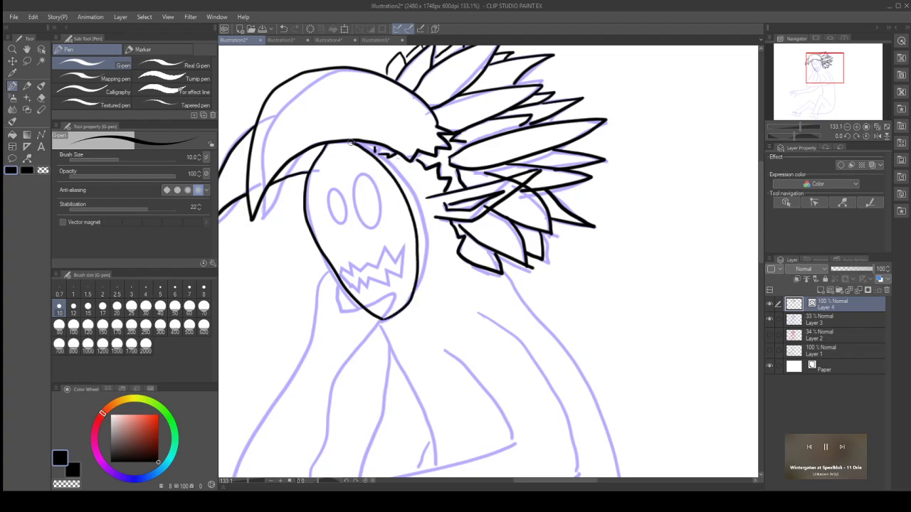
# Step: Reshape both sides of the face outline to the sketch with Pinch vector line and smooth its front side with Simplify vector line
pyautogui.click(27, 158)
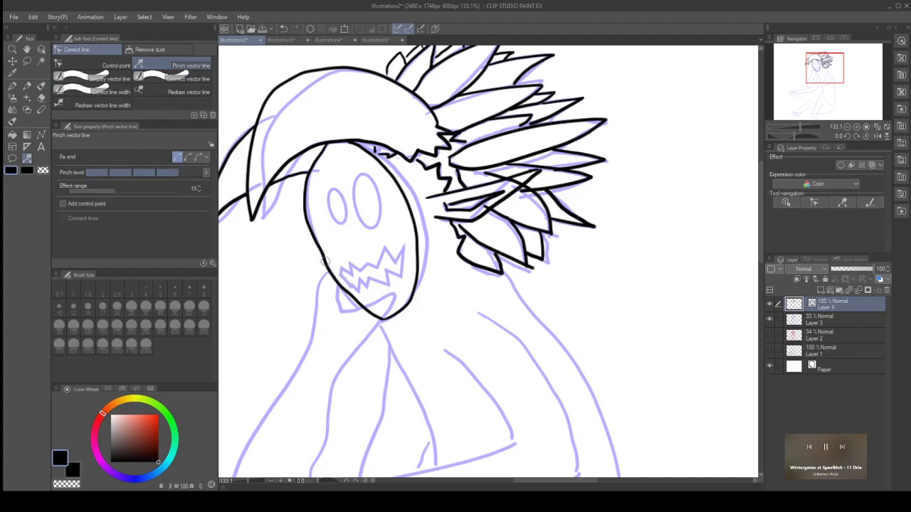
pyautogui.moveTo(320, 256); pyautogui.dragTo(321, 253)
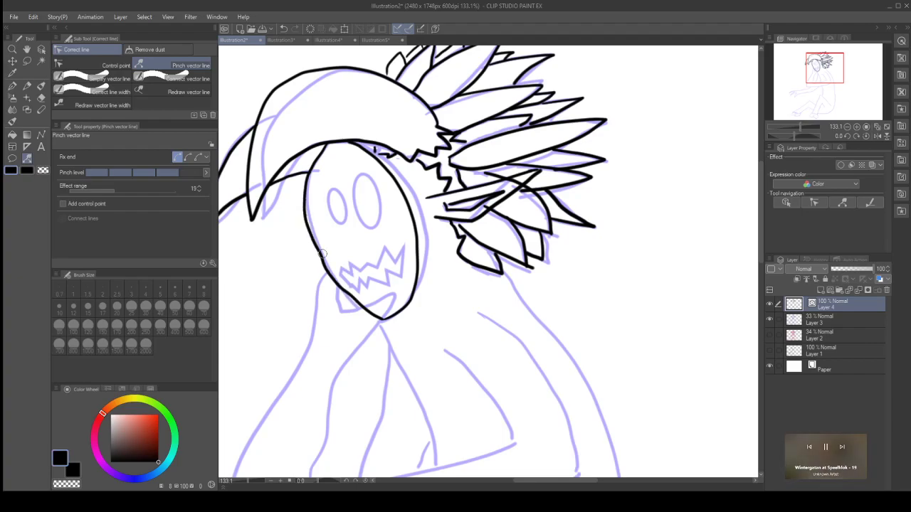
pyautogui.moveTo(411, 224); pyautogui.dragTo(423, 219)
pyautogui.moveTo(419, 258); pyautogui.dragTo(422, 260)
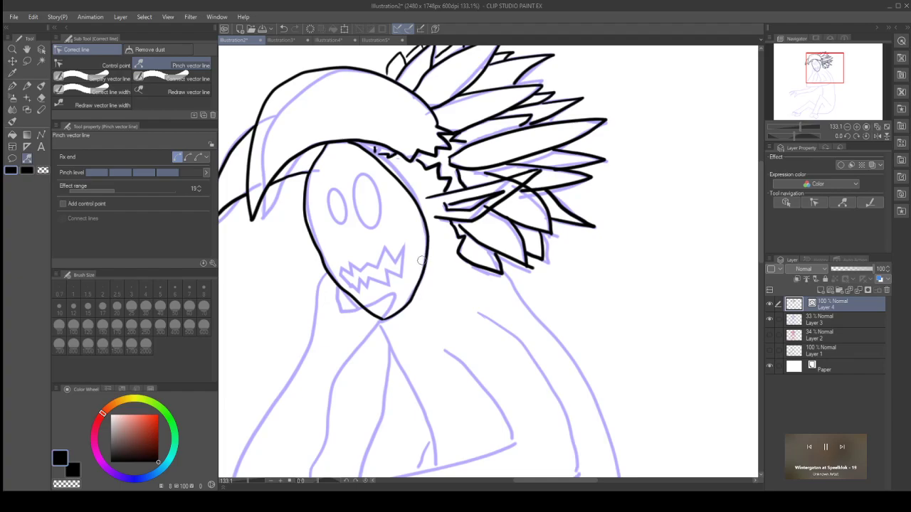
pyautogui.moveTo(367, 307)
pyautogui.mouseDown()
pyautogui.moveTo(374, 316)
pyautogui.moveTo(365, 310)
pyautogui.mouseUp()
pyautogui.moveTo(306, 222); pyautogui.dragTo(307, 211)
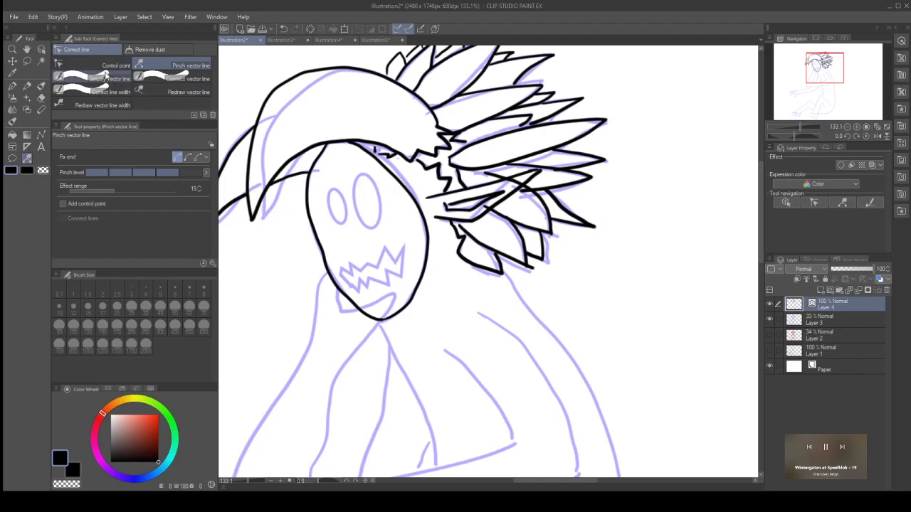
pyautogui.click(92, 79)
pyautogui.moveTo(324, 244); pyautogui.dragTo(360, 309)
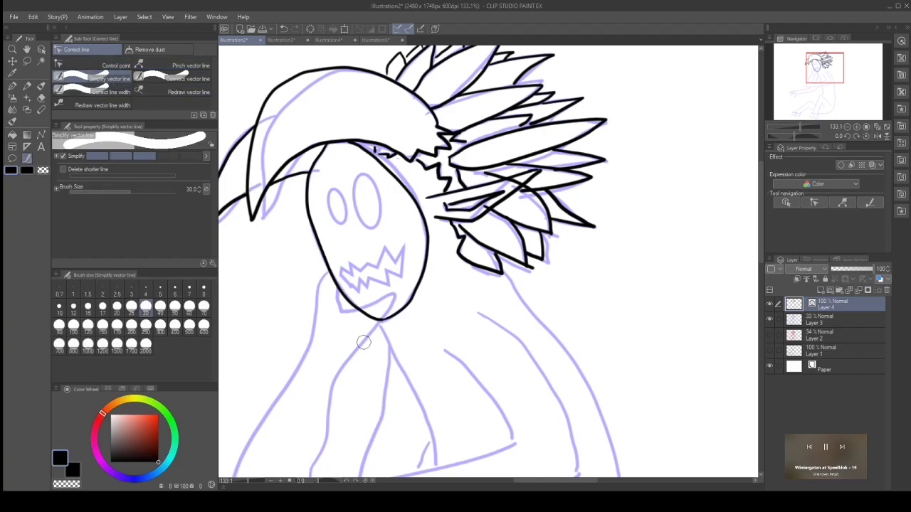
# Step: Lower the Pinch level and pull the side of the face outline nearest the feathers onto the sketch with Pinch vector line
pyautogui.click(176, 61)
pyautogui.click(99, 64)
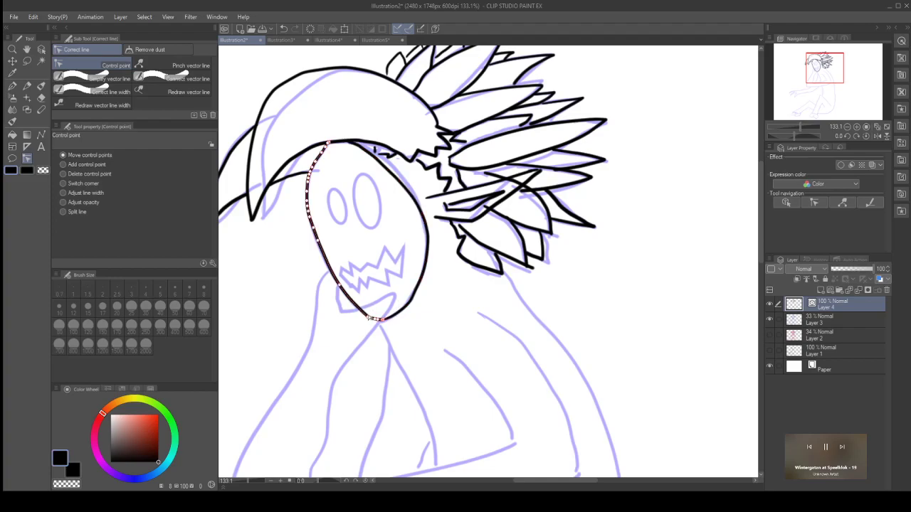
pyautogui.scroll(-2, 318, 163)
pyautogui.scroll(3, 318, 163)
pyautogui.scroll(2, 318, 163)
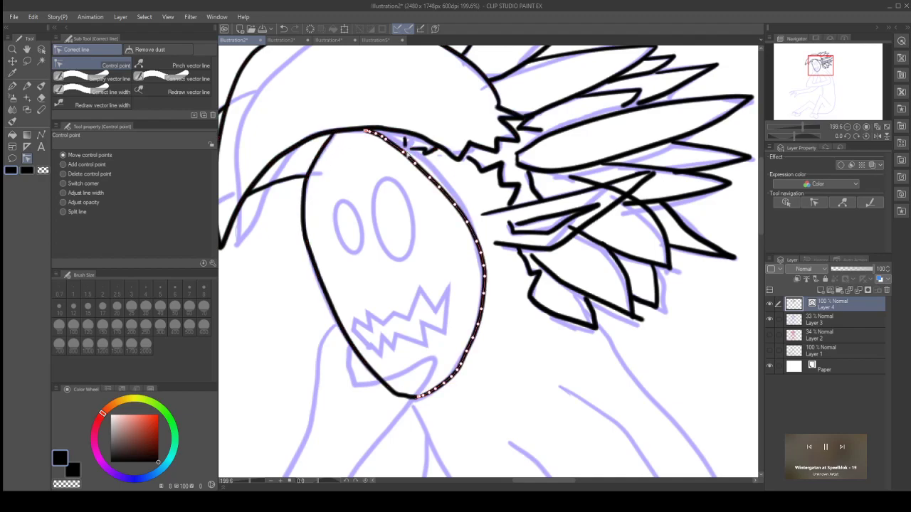
pyautogui.click(183, 66)
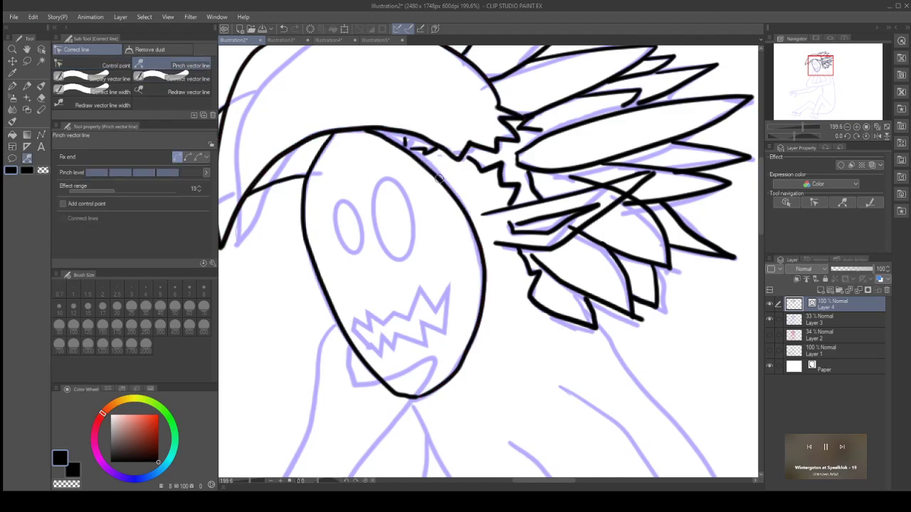
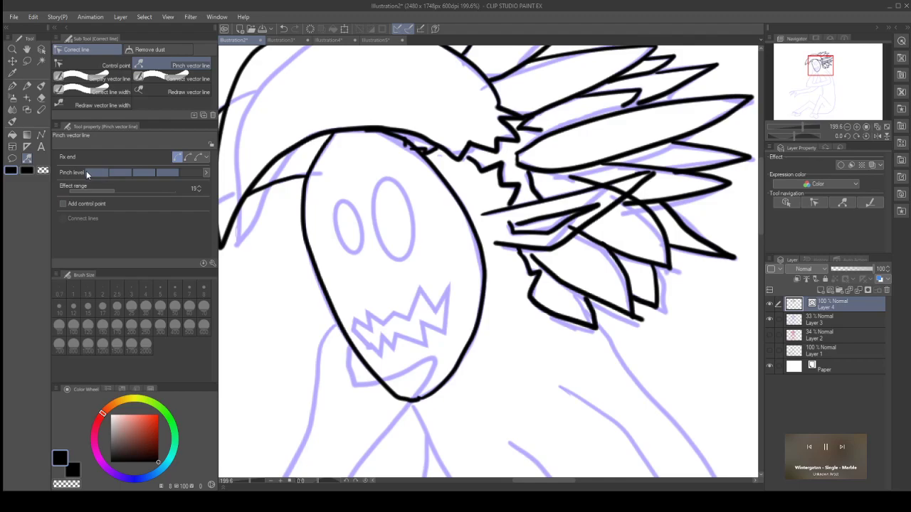
pyautogui.click(121, 172)
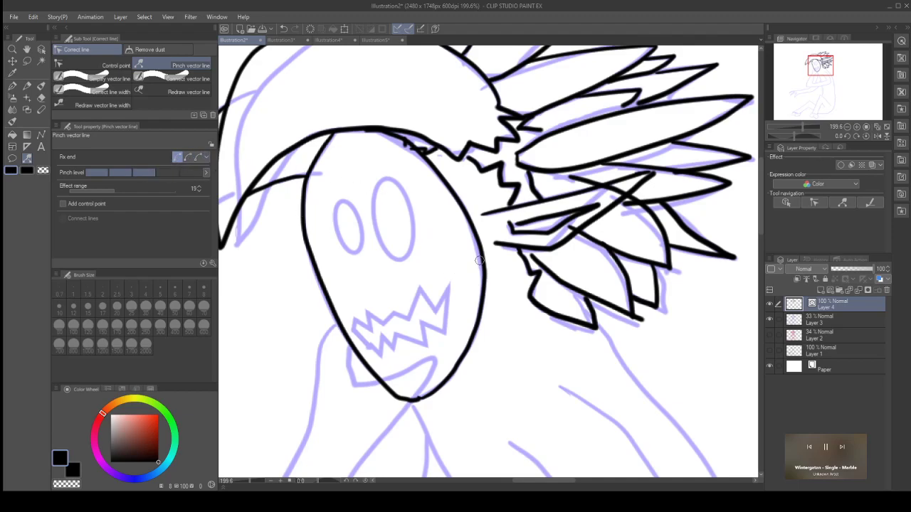
pyautogui.moveTo(480, 257); pyautogui.dragTo(482, 273)
pyautogui.moveTo(405, 144); pyautogui.dragTo(405, 144)
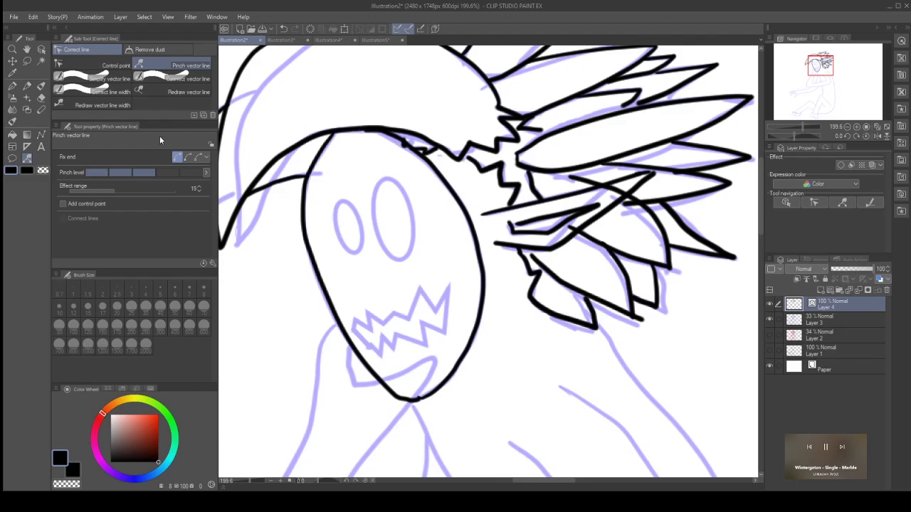
# Step: Smooth the face outline's feather side with Simplify vector line and join both halves at the chin with Connect vector line
pyautogui.click(107, 66)
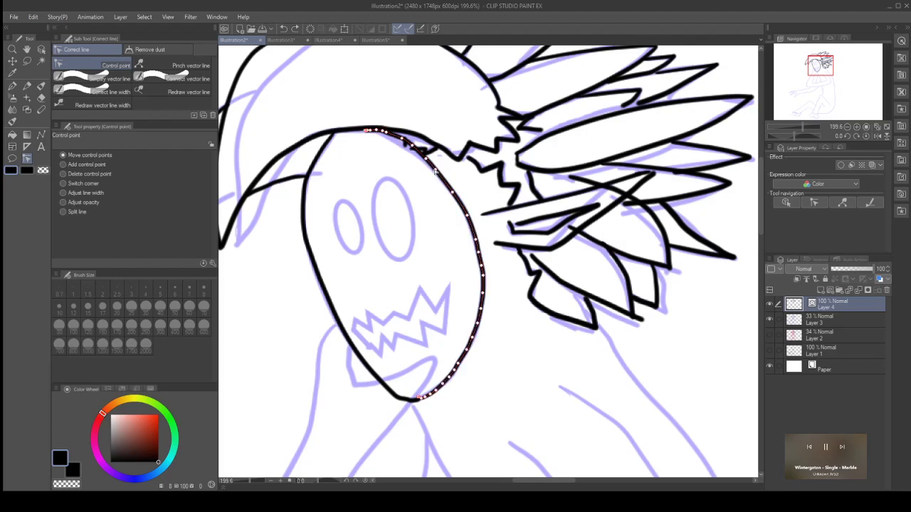
pyautogui.click(96, 78)
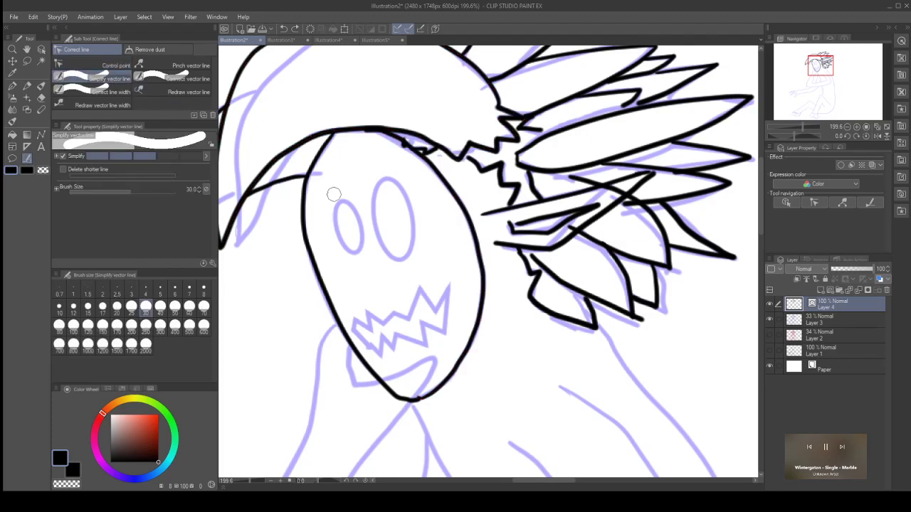
pyautogui.moveTo(427, 390)
pyautogui.mouseDown()
pyautogui.moveTo(415, 396)
pyautogui.moveTo(452, 373)
pyautogui.mouseUp()
pyautogui.moveTo(483, 297); pyautogui.dragTo(471, 336)
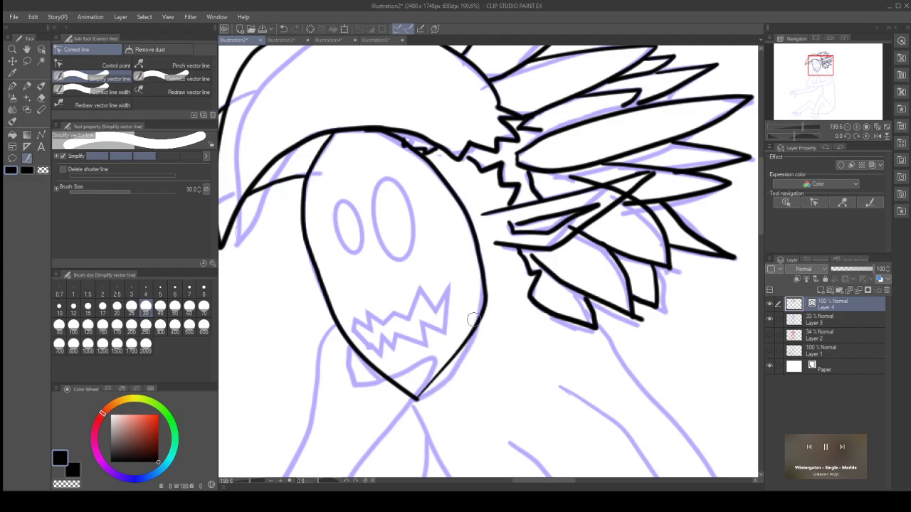
pyautogui.moveTo(457, 223)
pyautogui.mouseDown()
pyautogui.moveTo(455, 207)
pyautogui.moveTo(402, 140)
pyautogui.mouseUp()
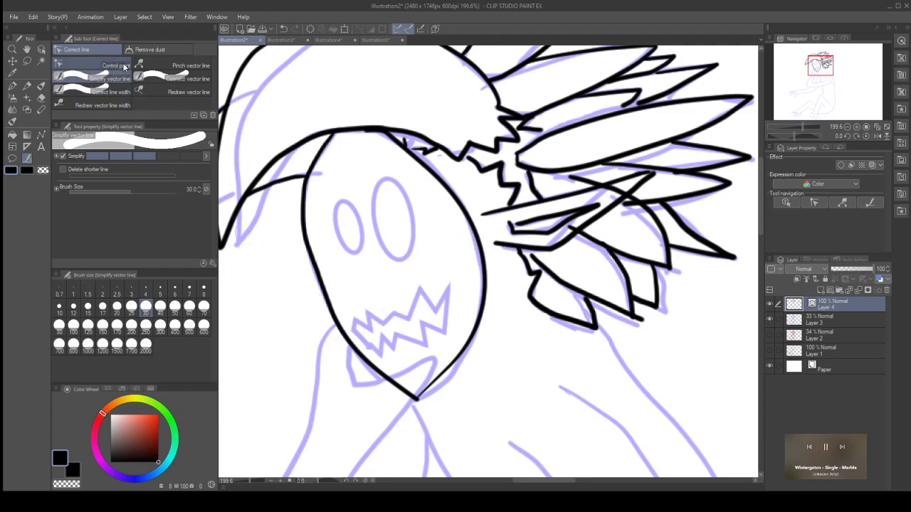
pyautogui.click(170, 78)
pyautogui.moveTo(410, 395); pyautogui.dragTo(417, 399)
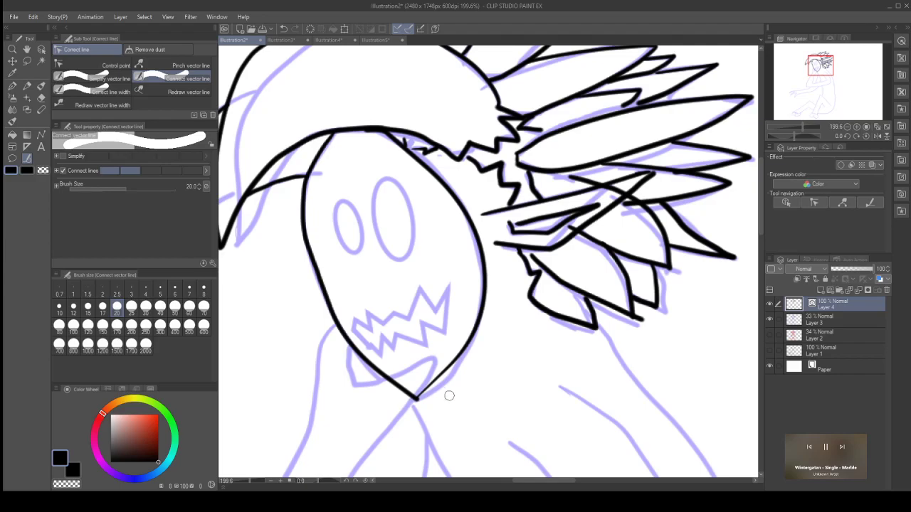
# Step: Add a control point beside the chin on the face outline's feather side and shape the curve to the sketch
pyautogui.click(114, 66)
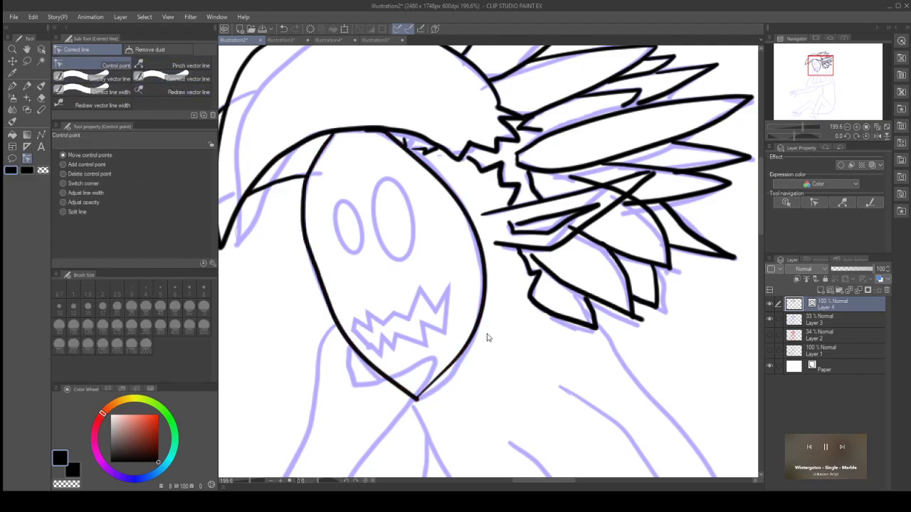
pyautogui.moveTo(417, 400); pyautogui.dragTo(440, 387)
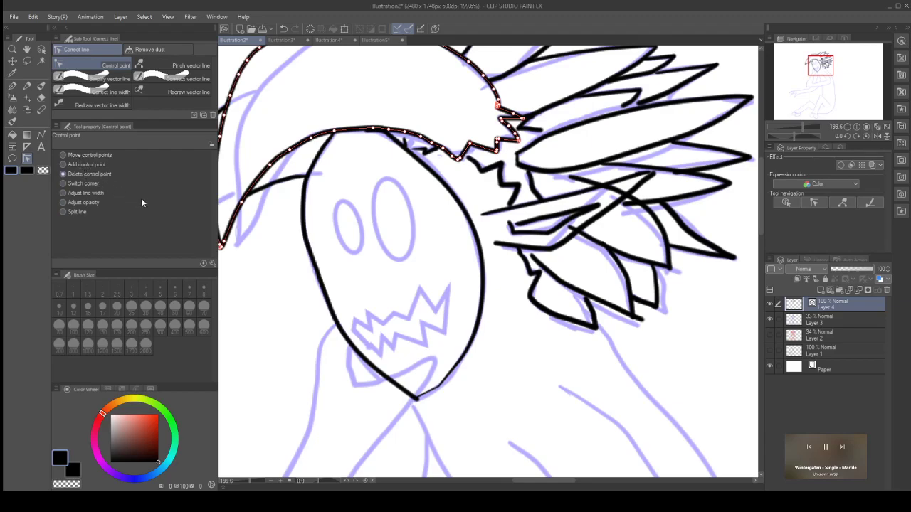
pyautogui.click(439, 388)
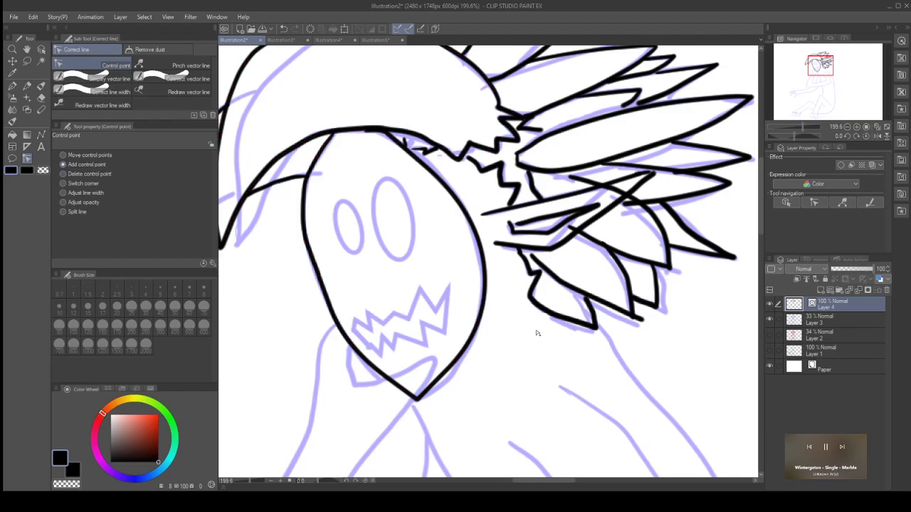
pyautogui.click(477, 326)
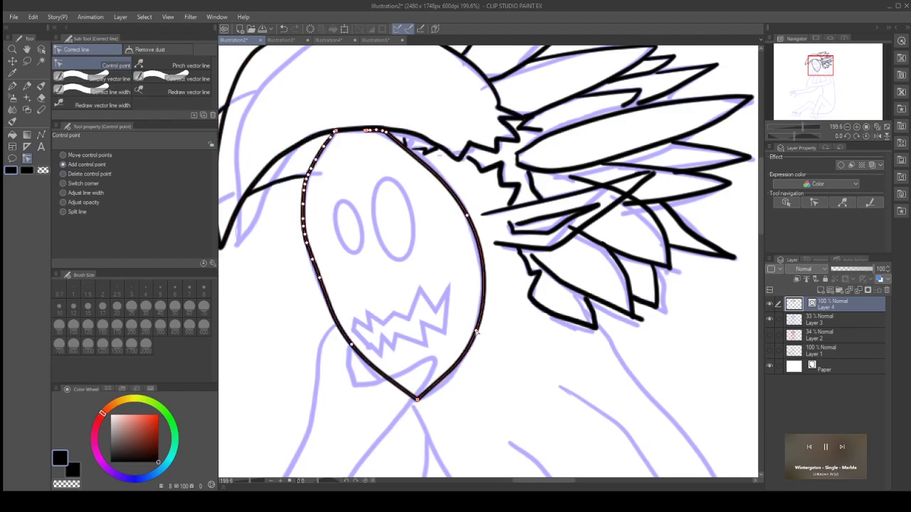
pyautogui.click(451, 378)
pyautogui.moveTo(451, 380); pyautogui.dragTo(449, 376)
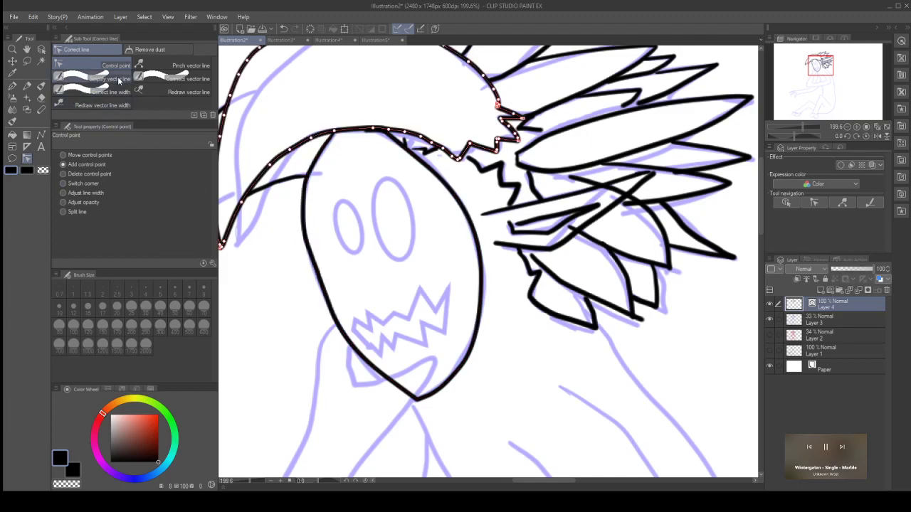
# Step: Smooth the front side and forehead of the face outline with Simplify vector line and delete the small upright fringe stroke's control points
pyautogui.click(119, 81)
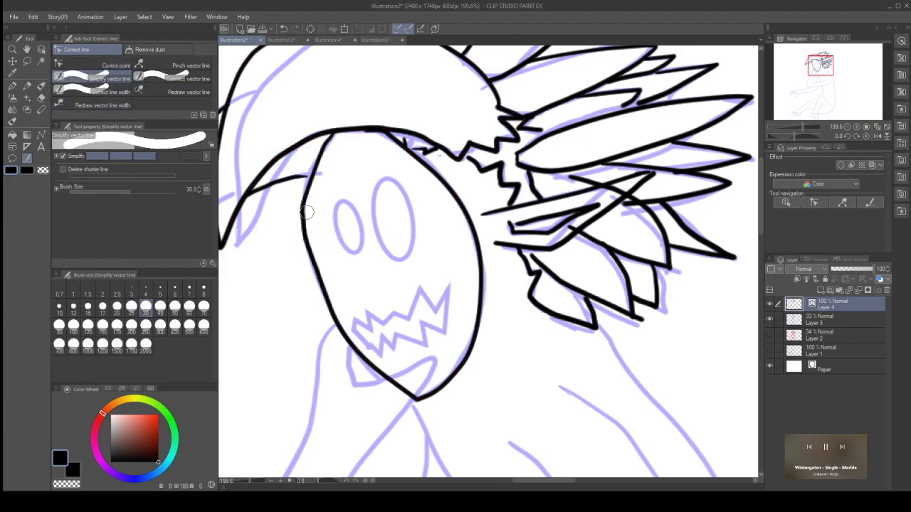
pyautogui.moveTo(308, 212); pyautogui.dragTo(335, 271)
pyautogui.moveTo(331, 140)
pyautogui.mouseDown()
pyautogui.moveTo(368, 157)
pyautogui.moveTo(386, 142)
pyautogui.moveTo(406, 168)
pyautogui.mouseUp()
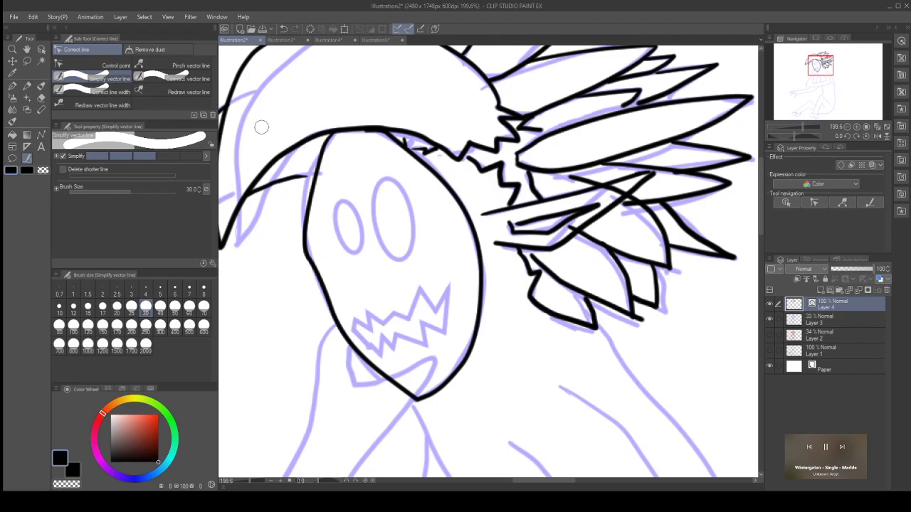
pyautogui.click(115, 66)
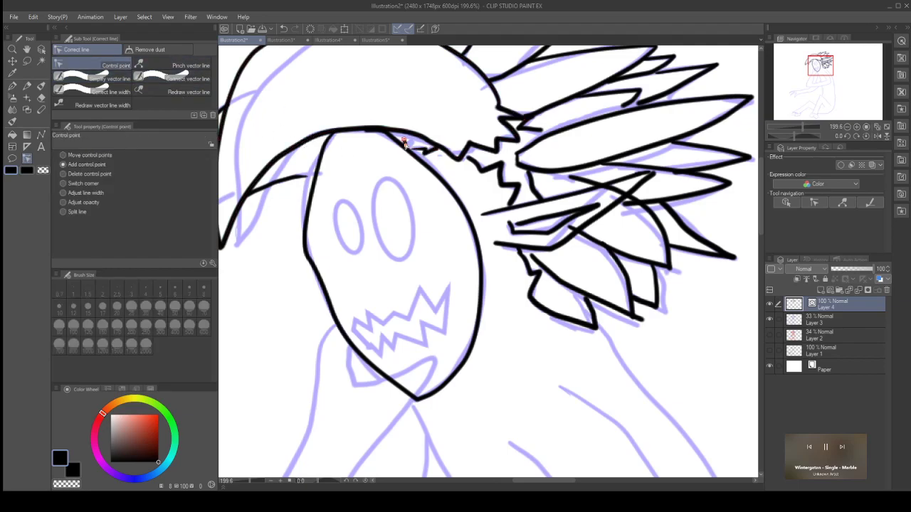
pyautogui.click(84, 173)
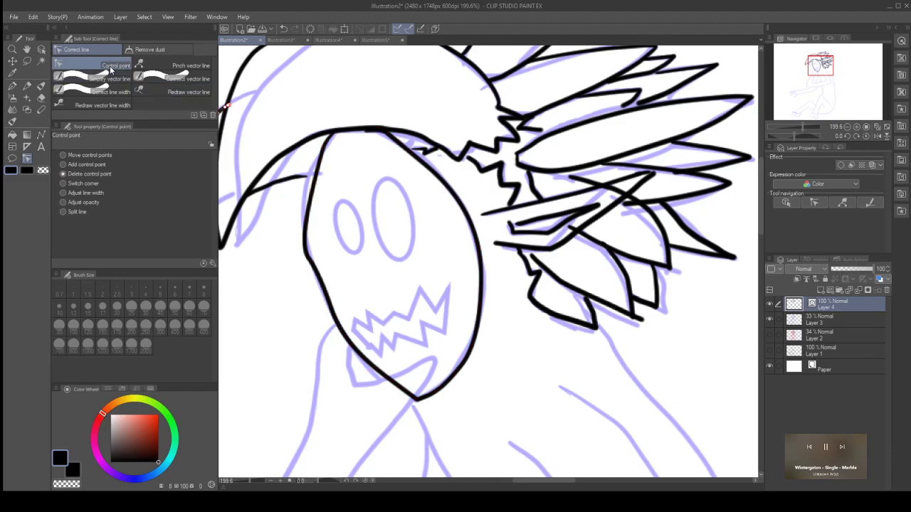
# Step: Add and move control points along both sides and the chin of the face outline to match the sketched oval
pyautogui.click(77, 165)
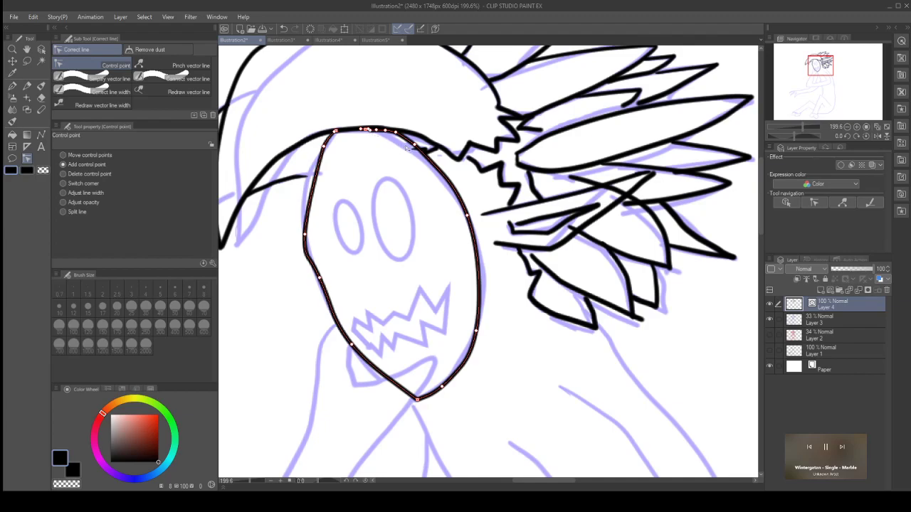
pyautogui.moveTo(476, 332); pyautogui.dragTo(482, 324)
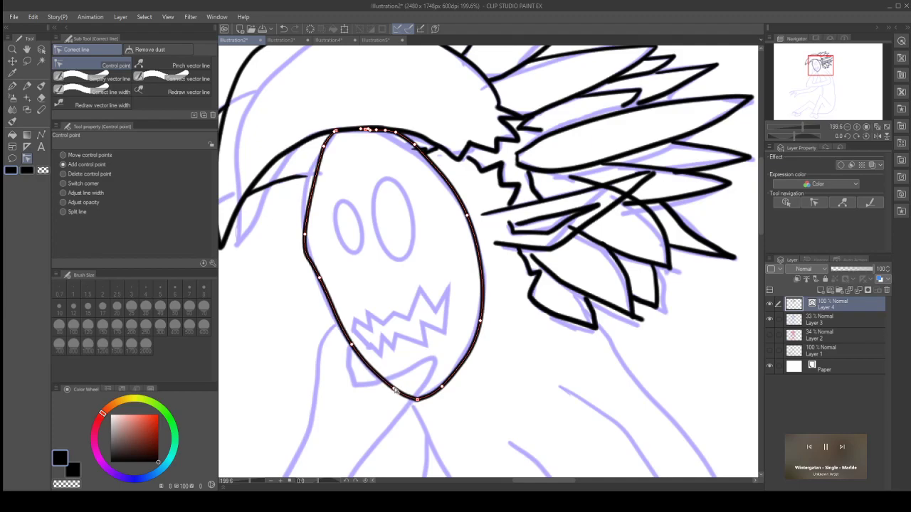
pyautogui.moveTo(418, 400); pyautogui.dragTo(413, 402)
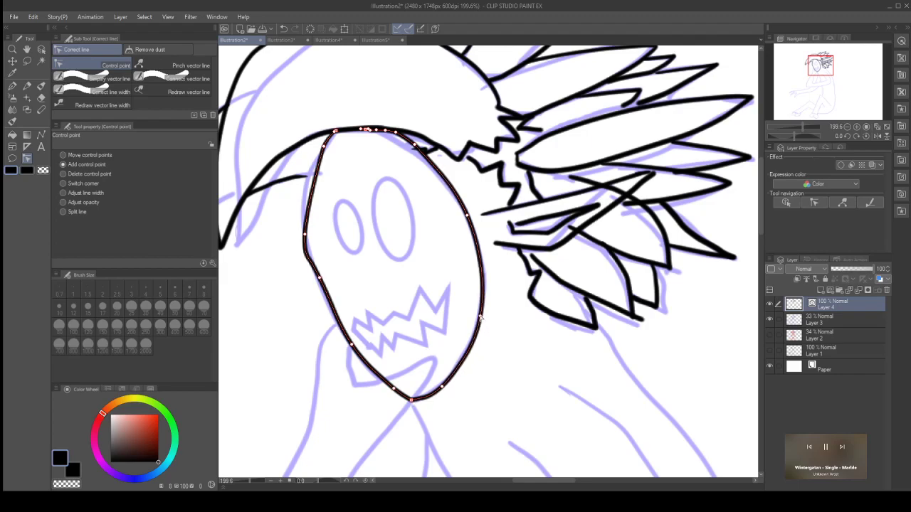
pyautogui.moveTo(306, 233); pyautogui.dragTo(306, 196)
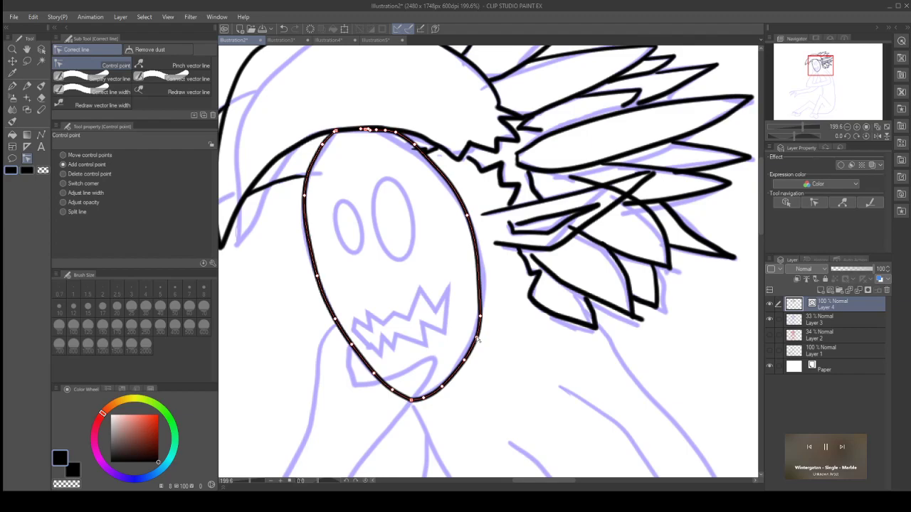
pyautogui.moveTo(474, 283); pyautogui.dragTo(479, 282)
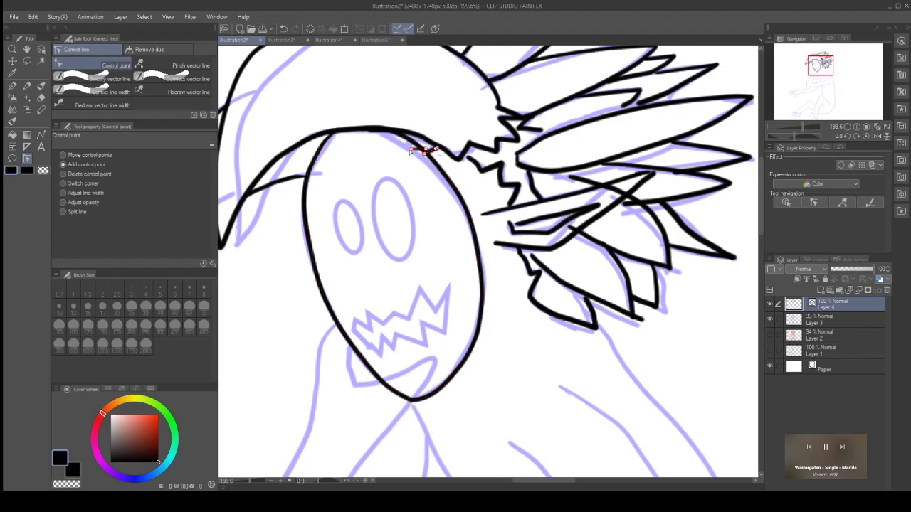
# Step: Try to erase the fringe marks overlapping the face outline under the headpiece with the Vector eraser
pyautogui.click(41, 99)
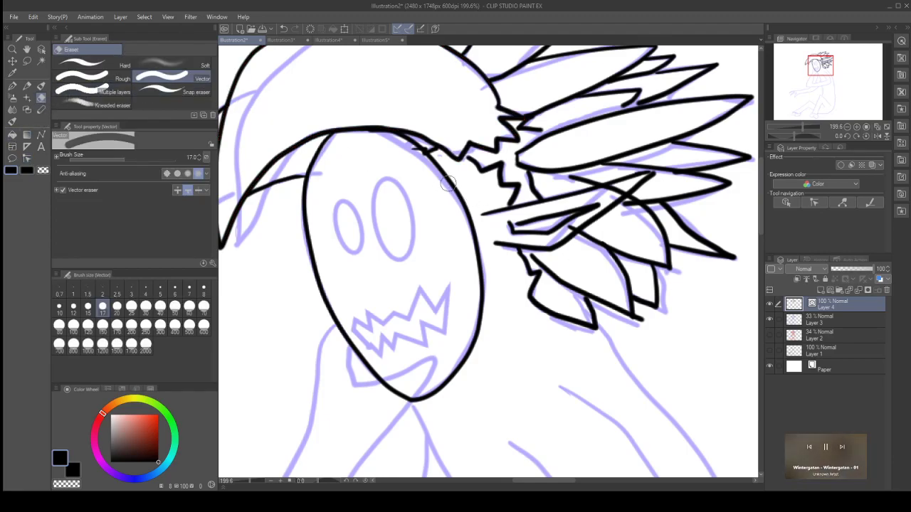
pyautogui.click(414, 161)
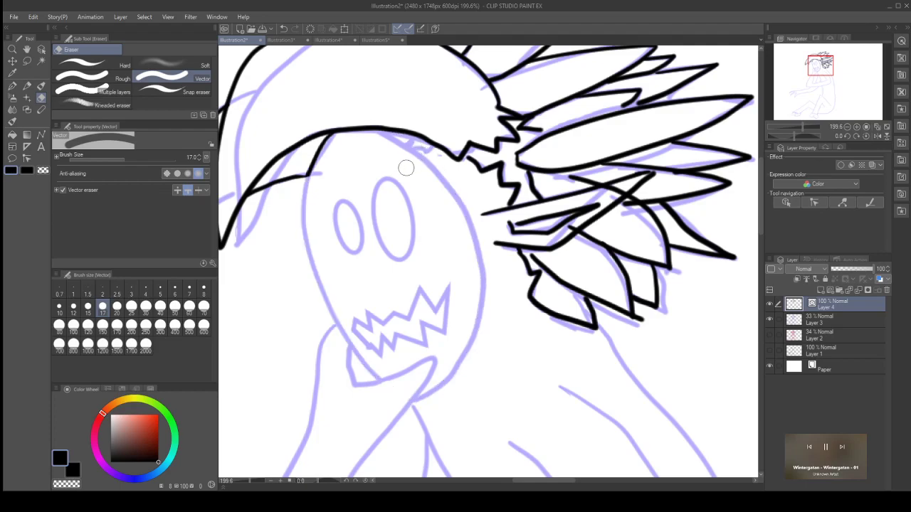
pyautogui.hotkey('ctrl', 'z')
# Step: Delete the fringe stroke's surplus control point where it overlaps the face outline beneath the headpiece
pyautogui.scroll(-1, 413, 164)
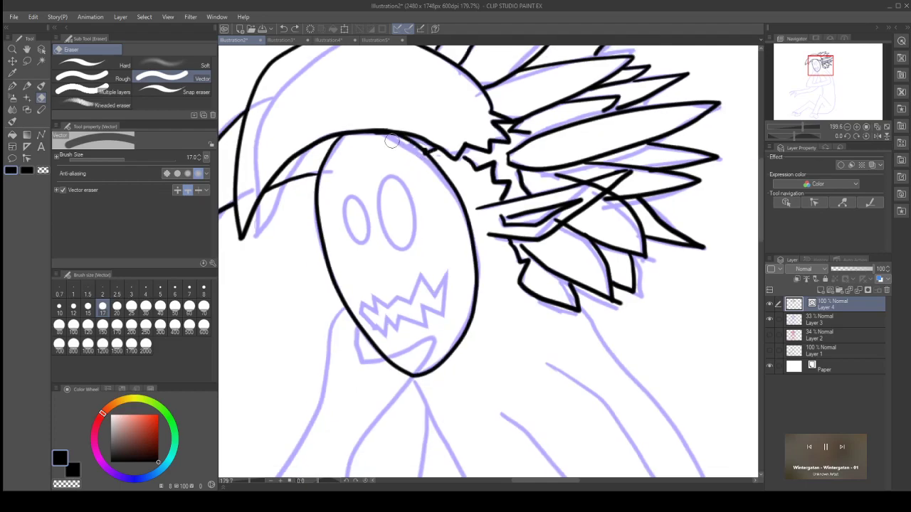
pyautogui.click(27, 158)
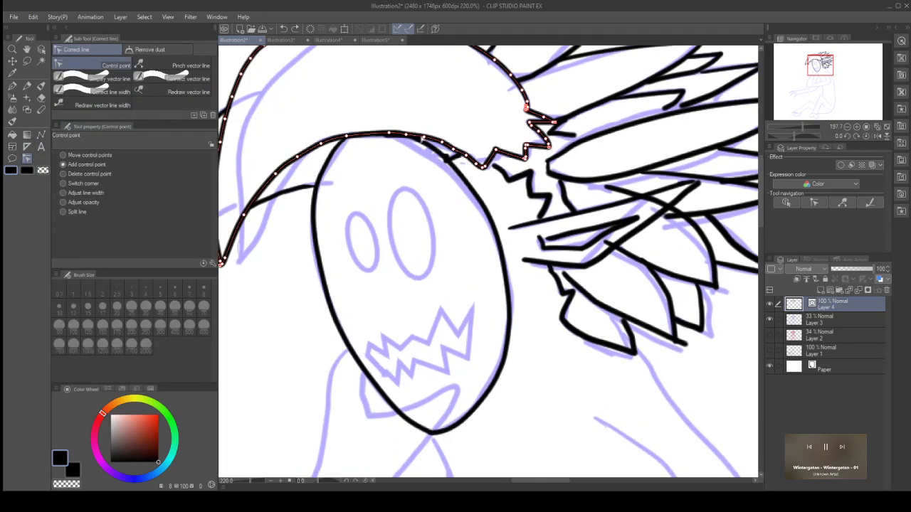
pyautogui.scroll(4, 438, 163)
pyautogui.scroll(2, 438, 163)
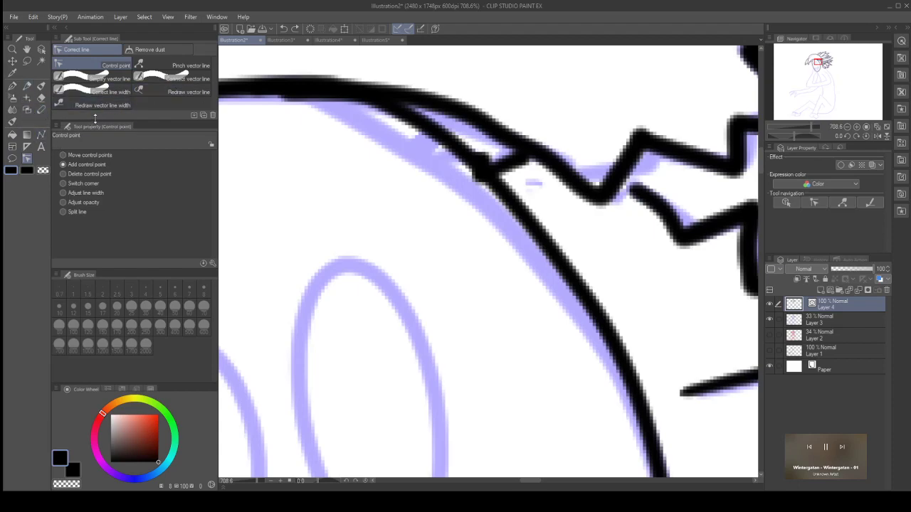
pyautogui.click(78, 174)
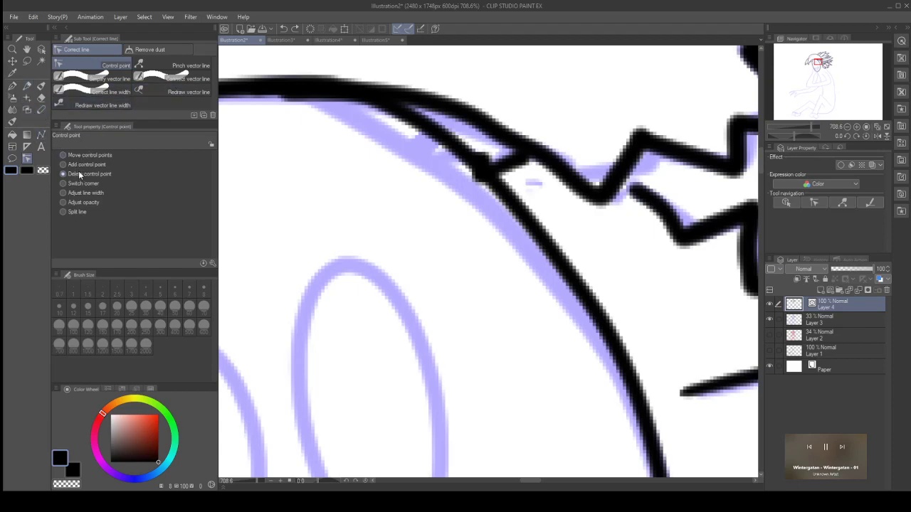
pyautogui.click(479, 178)
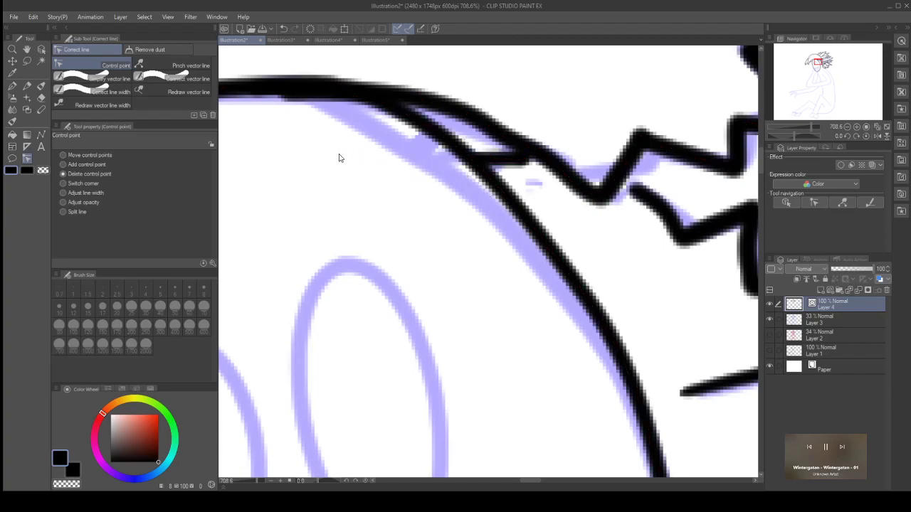
pyautogui.scroll(-8, 401, 163)
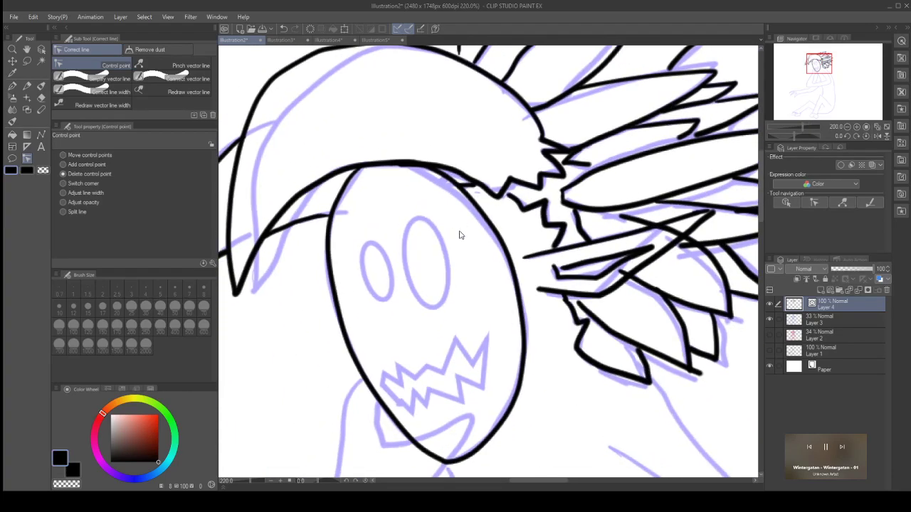
pyautogui.scroll(3, 459, 225)
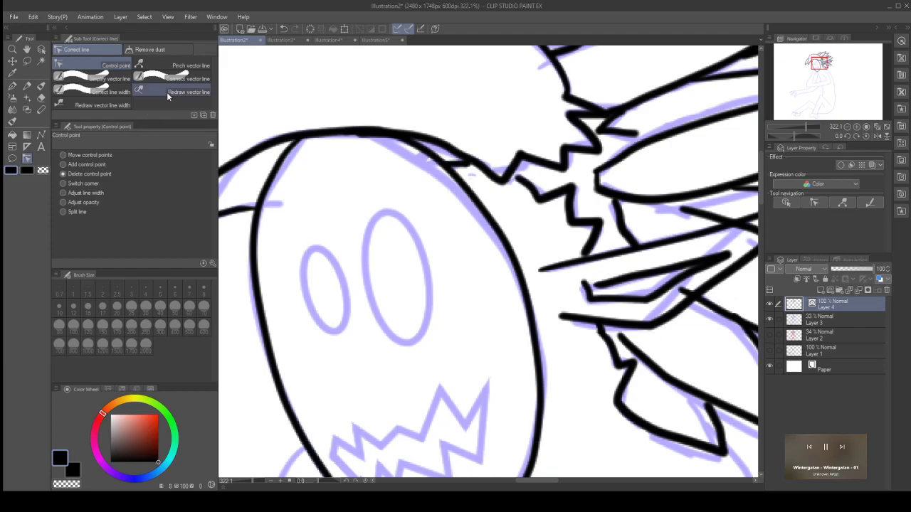
pyautogui.scroll(-7, 335, 217)
pyautogui.scroll(8, 336, 217)
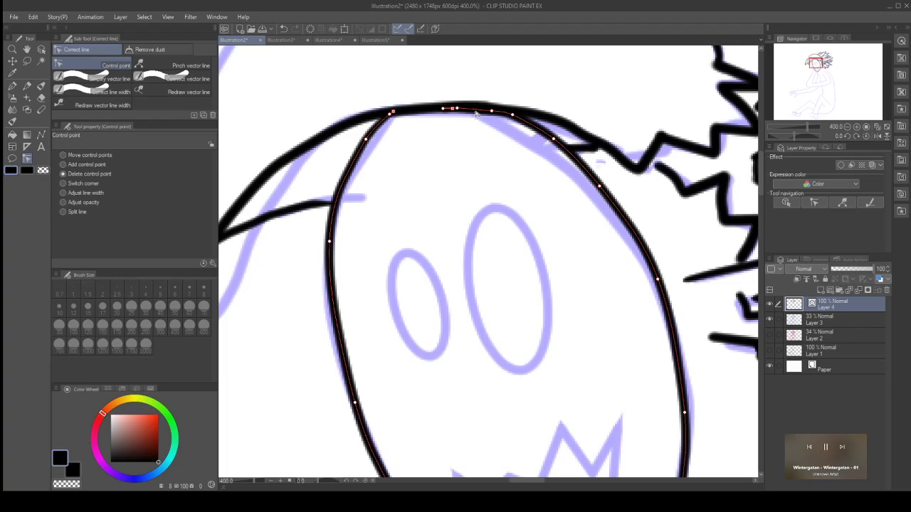
pyautogui.scroll(-5, 545, 193)
pyautogui.scroll(3, 626, 228)
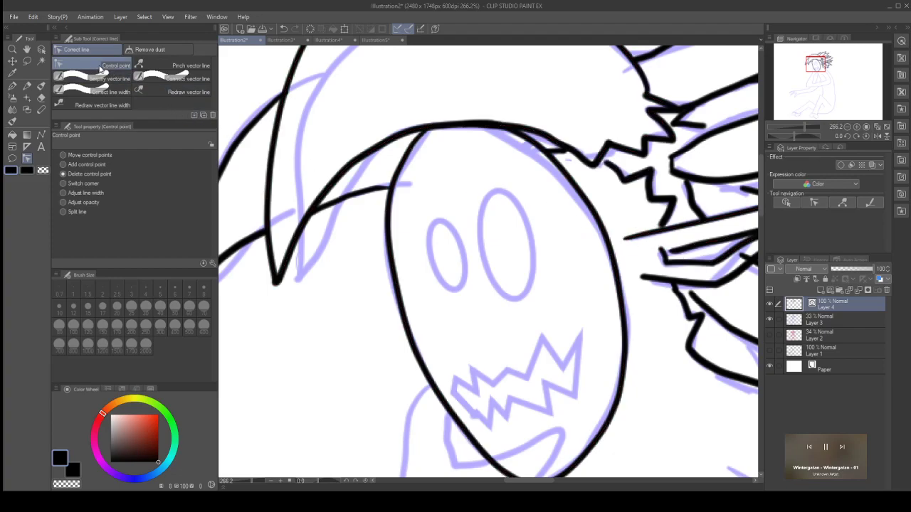
# Step: Move the end control point of the narrow inner feather shape beside the face to close its open corner
pyautogui.scroll(5, 661, 251)
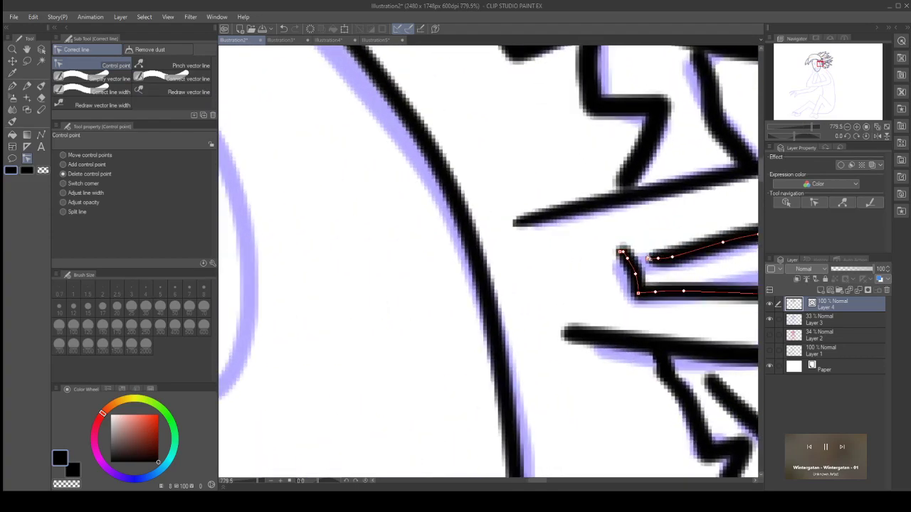
pyautogui.click(661, 262)
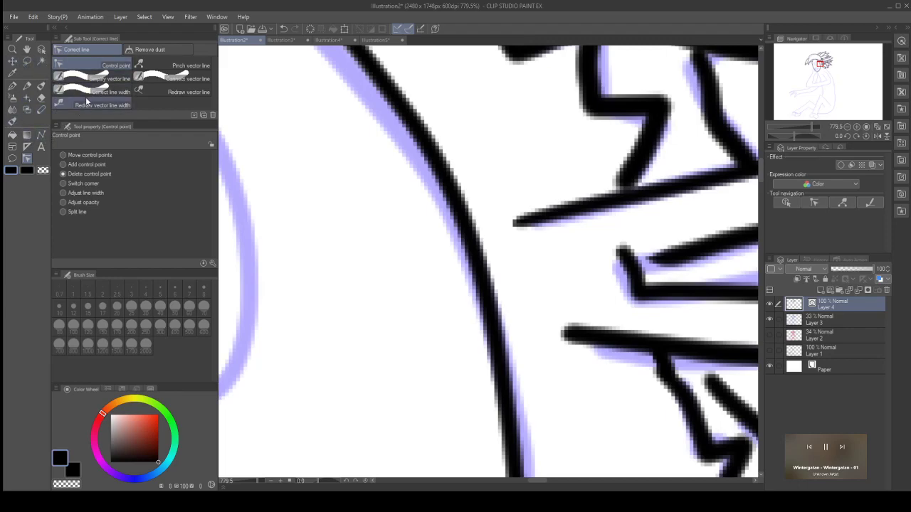
pyautogui.click(82, 156)
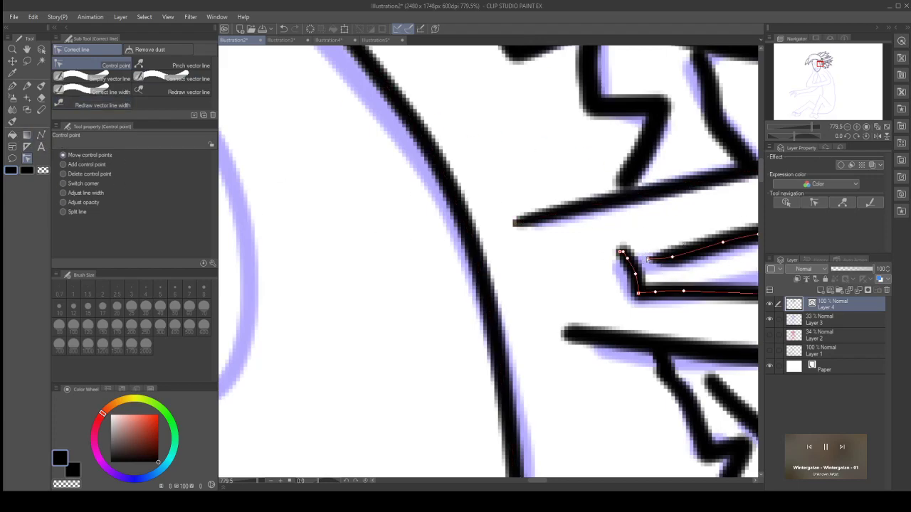
pyautogui.moveTo(646, 258)
pyautogui.mouseDown()
pyautogui.moveTo(622, 253)
pyautogui.moveTo(659, 256)
pyautogui.moveTo(626, 256)
pyautogui.mouseUp()
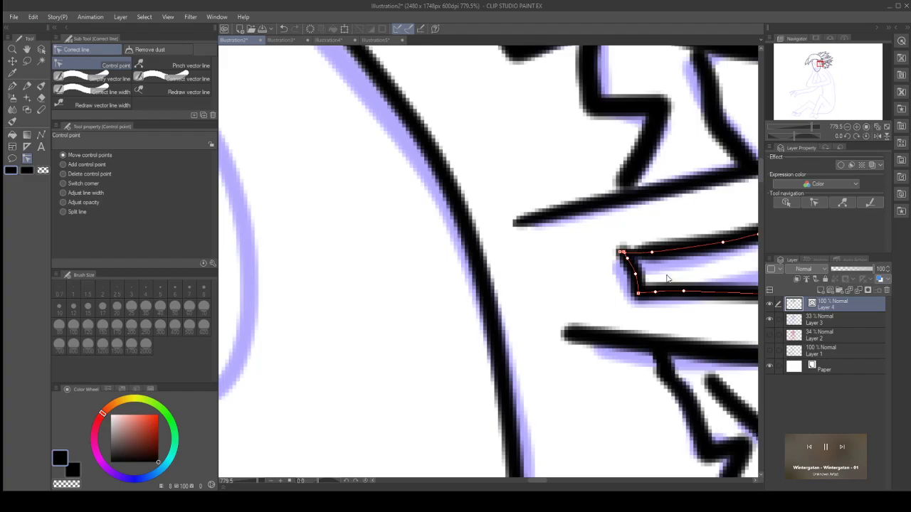
# Step: Erase the feather lines crossing inside the long pointed feather beside the face with the Vector eraser at brush size 8
pyautogui.scroll(-10, 665, 278)
pyautogui.scroll(4, 500, 482)
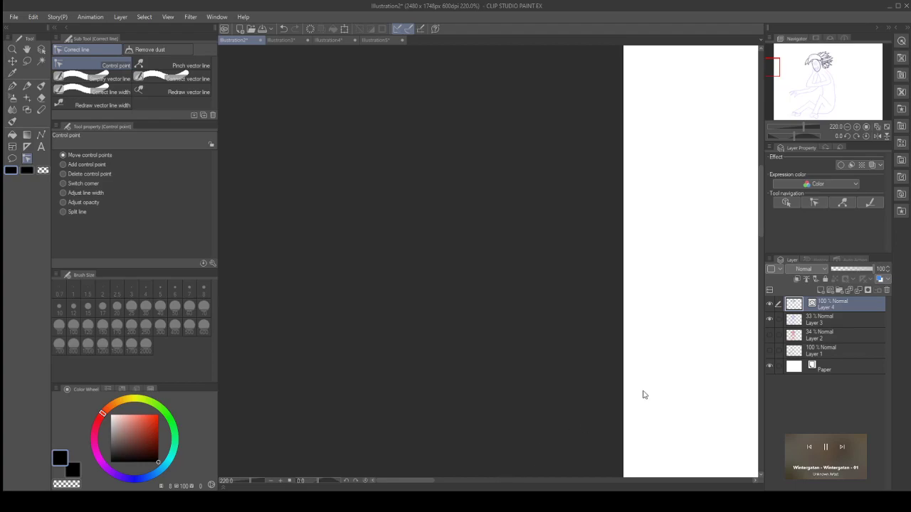
pyautogui.scroll(-2, 643, 395)
pyautogui.moveTo(777, 67); pyautogui.dragTo(820, 65)
pyautogui.scroll(-1, 629, 211)
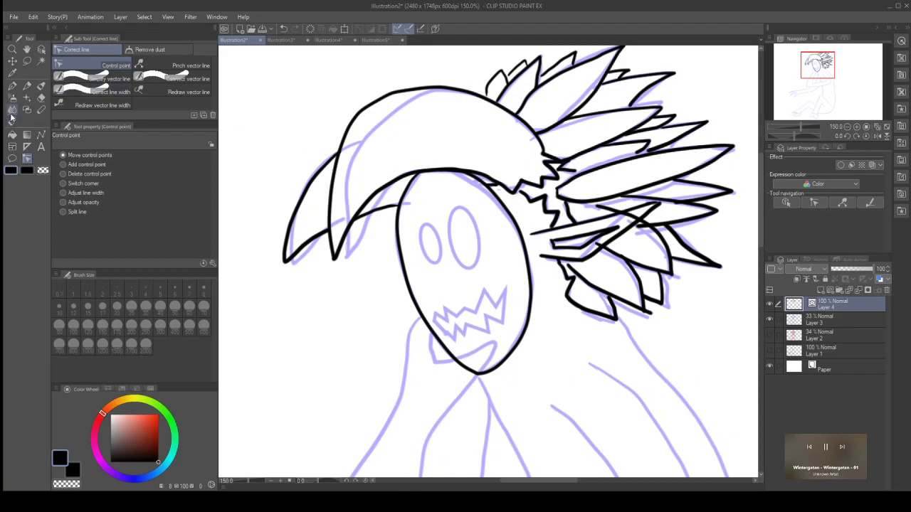
pyautogui.click(41, 98)
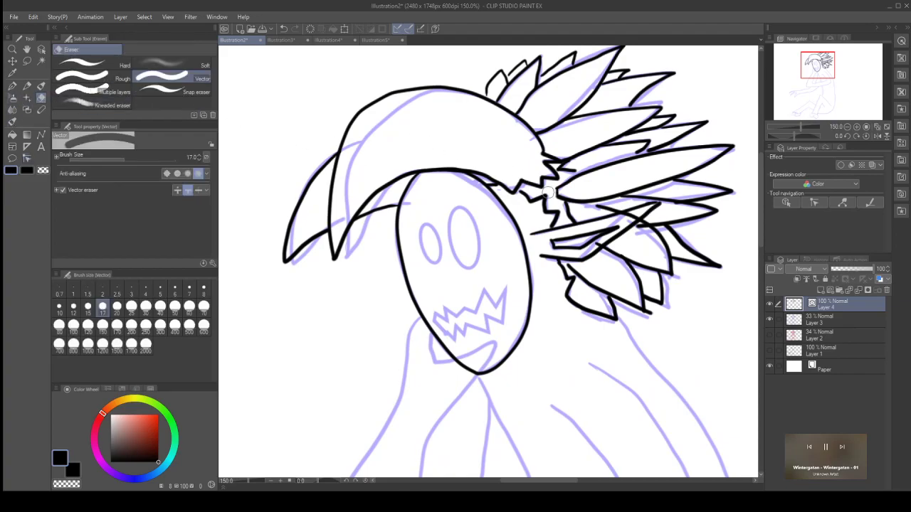
pyautogui.scroll(5, 572, 216)
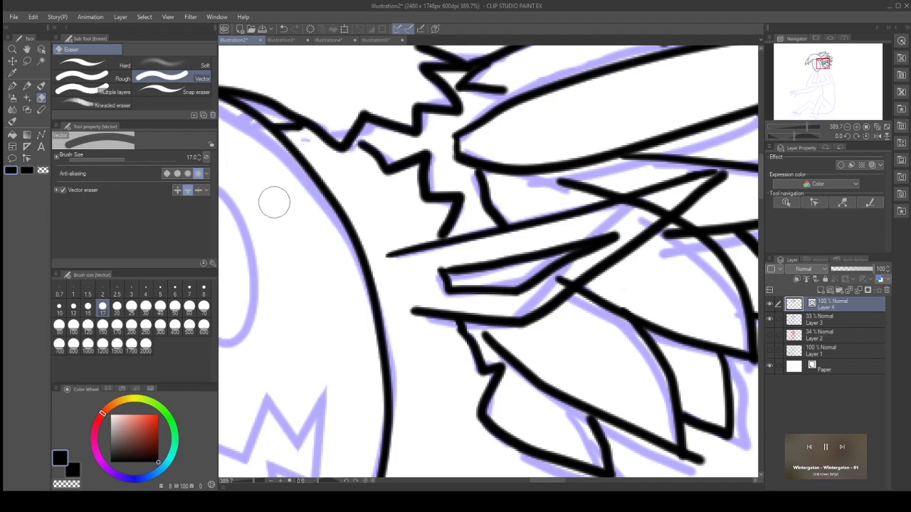
pyautogui.click(203, 290)
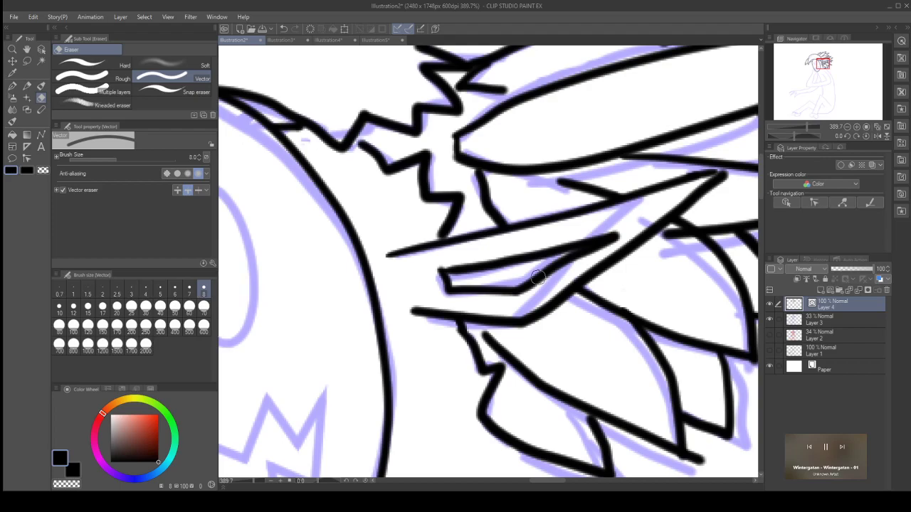
pyautogui.scroll(-3, 539, 277)
pyautogui.scroll(6, 633, 341)
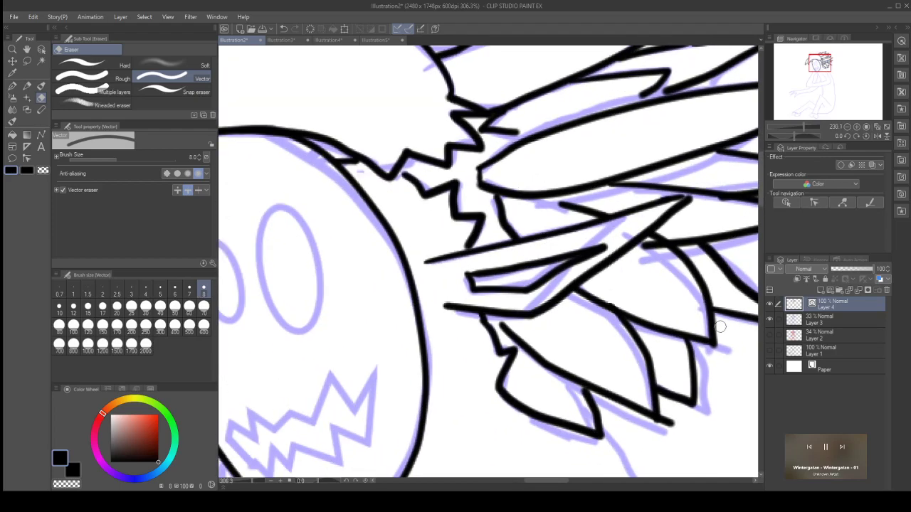
pyautogui.scroll(1, 633, 341)
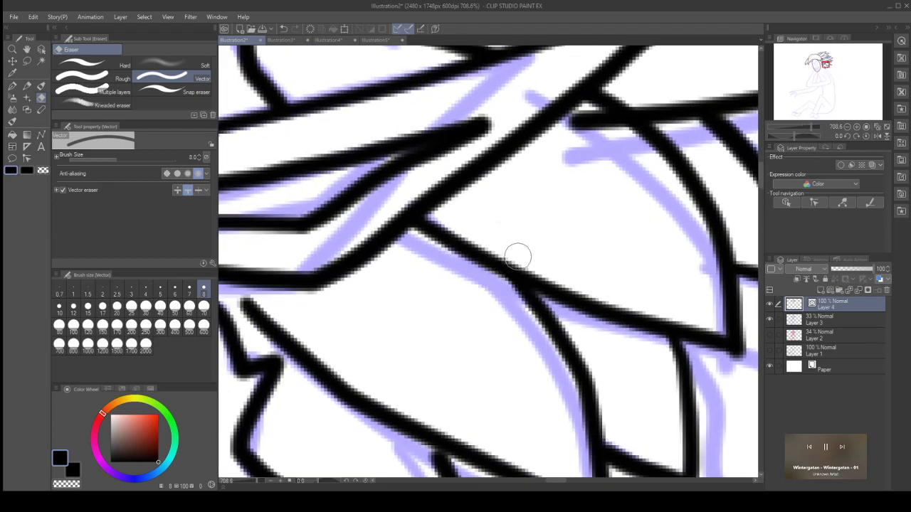
pyautogui.scroll(-3, 638, 406)
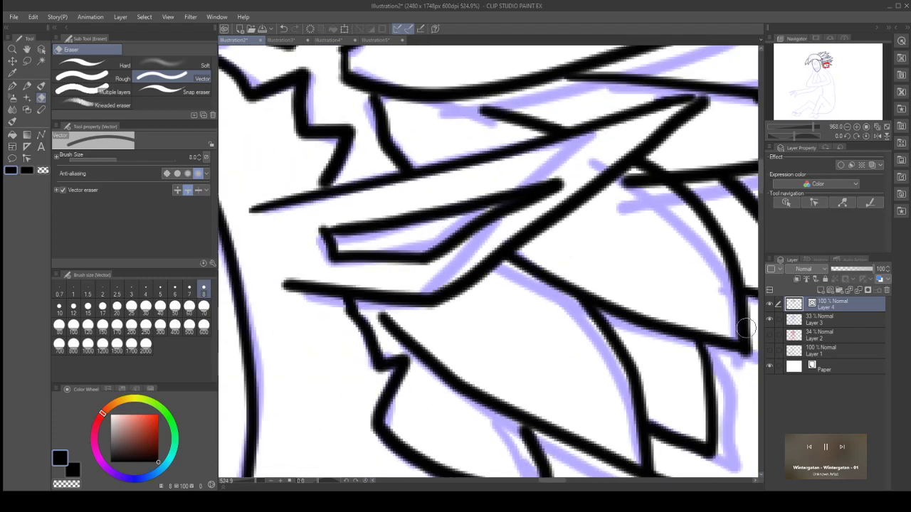
pyautogui.scroll(-2, 761, 175)
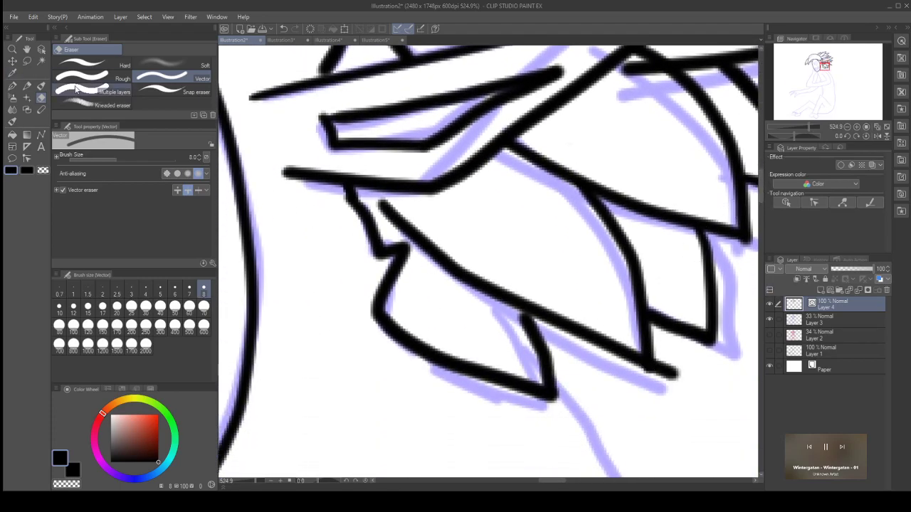
# Step: Delete the overshooting end point at the lower feather's tip and join its two edges with Connect vector line
pyautogui.click(27, 158)
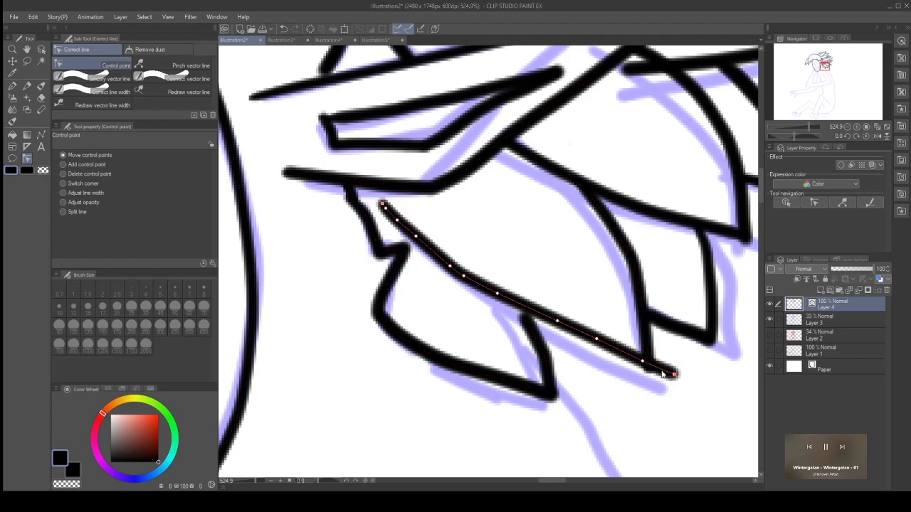
pyautogui.click(94, 174)
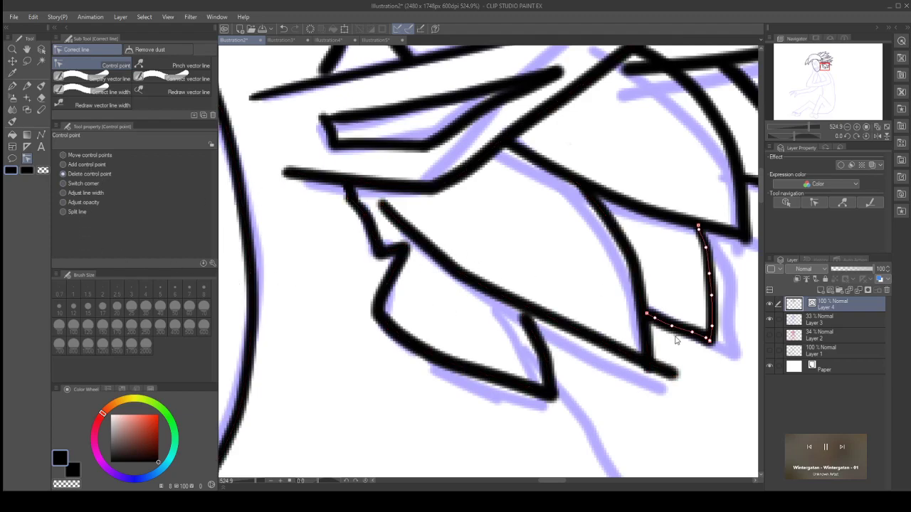
pyautogui.click(674, 376)
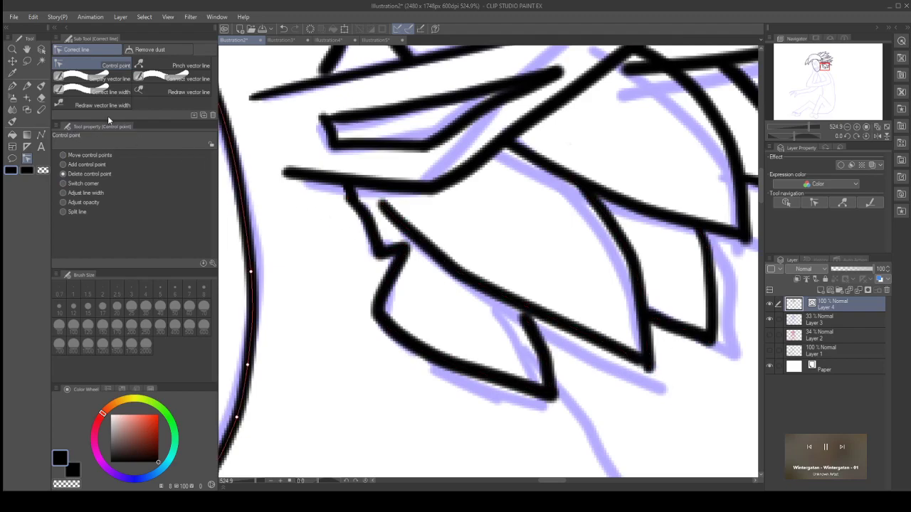
pyautogui.click(171, 78)
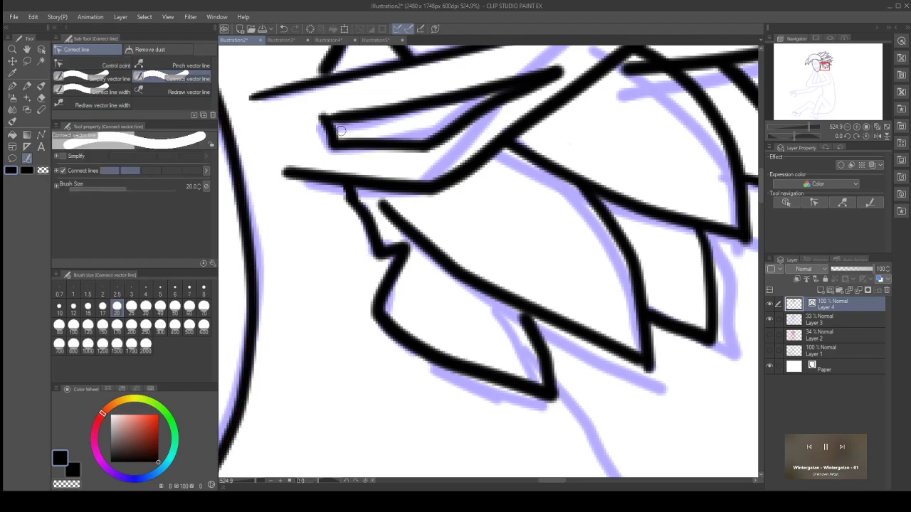
pyautogui.moveTo(624, 343)
pyautogui.mouseDown()
pyautogui.moveTo(651, 366)
pyautogui.moveTo(655, 388)
pyautogui.mouseUp()
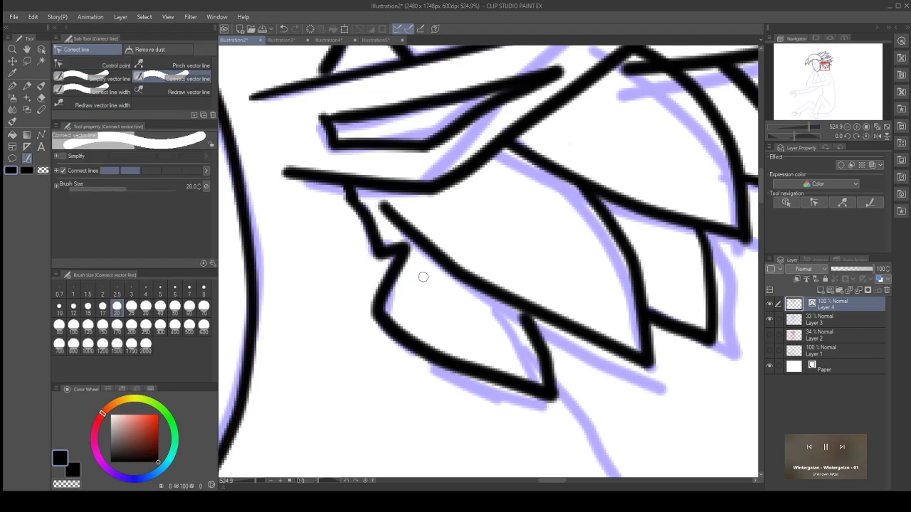
# Step: Move the control points of the small V-shaped feather behind the headpiece's jagged edge so its ends meet the neighbouring feather lines
pyautogui.click(100, 65)
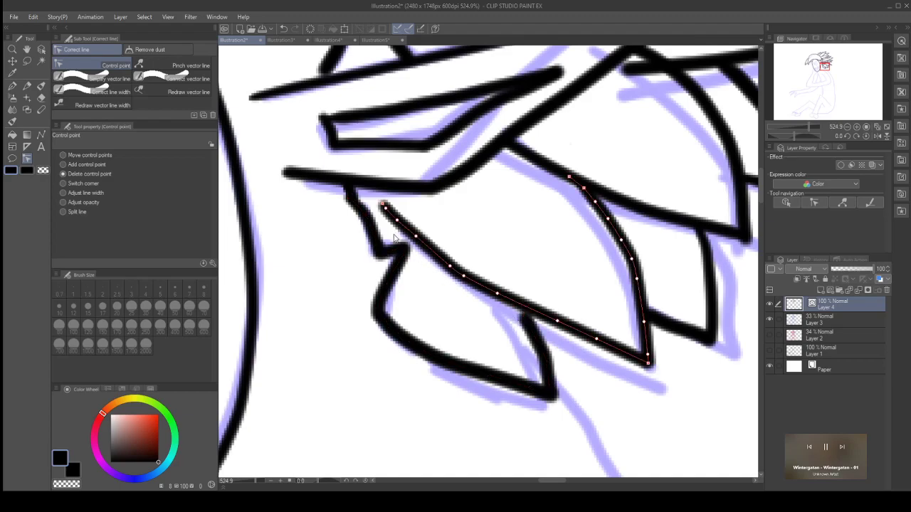
pyautogui.scroll(-2, 534, 302)
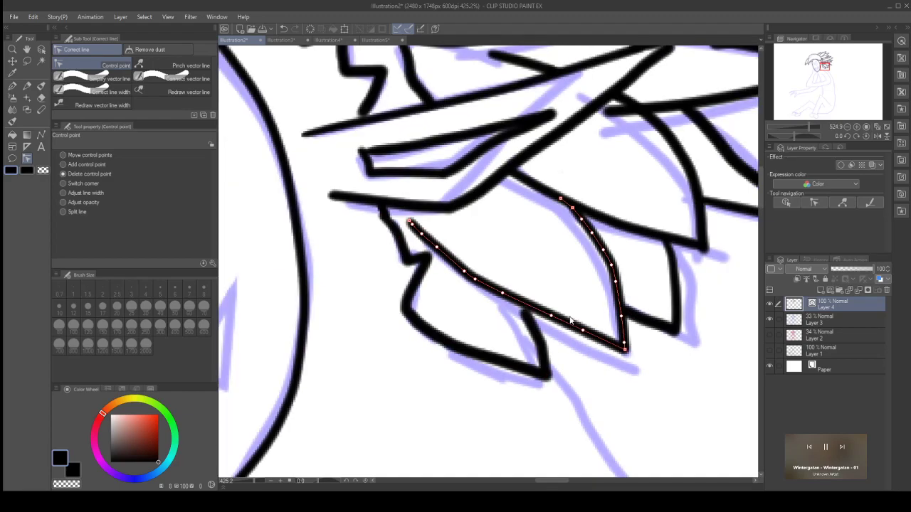
pyautogui.scroll(-5, 570, 321)
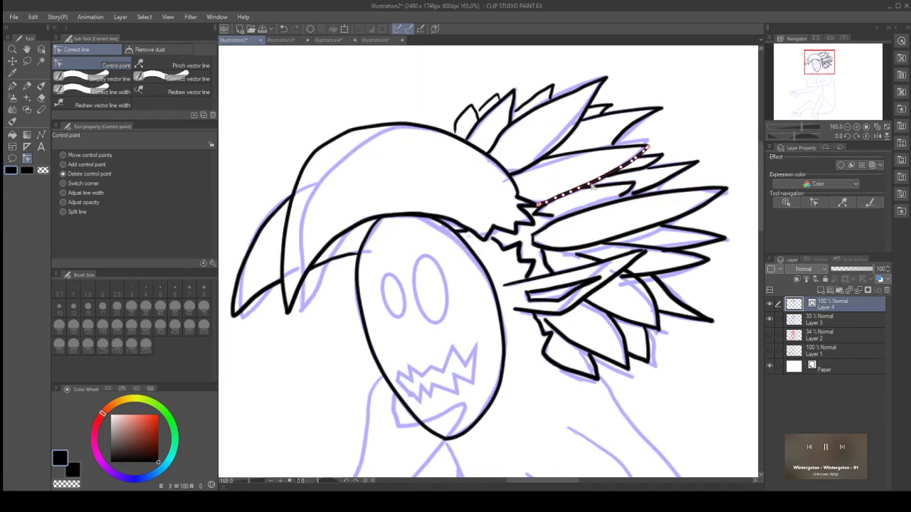
pyautogui.scroll(4, 561, 218)
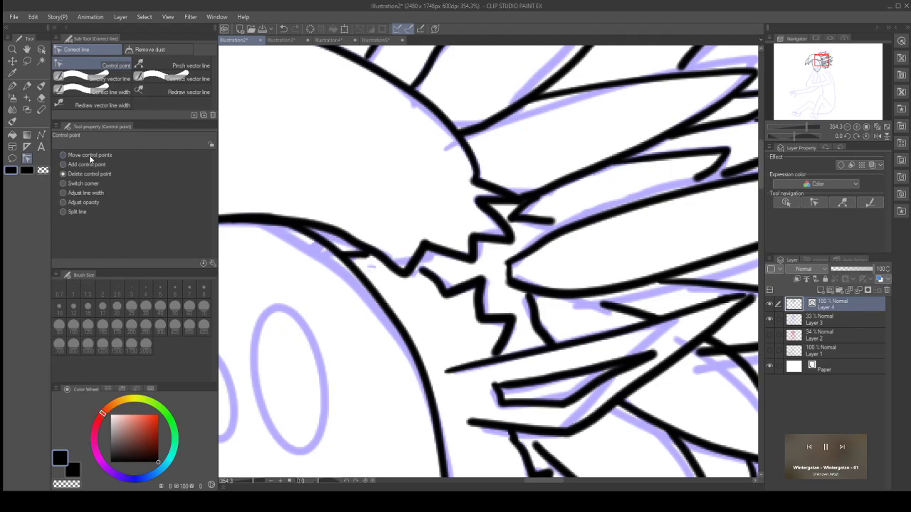
pyautogui.scroll(3, 575, 212)
pyautogui.moveTo(538, 226); pyautogui.dragTo(604, 228)
pyautogui.moveTo(530, 224)
pyautogui.mouseDown()
pyautogui.moveTo(539, 234)
pyautogui.moveTo(512, 227)
pyautogui.mouseUp()
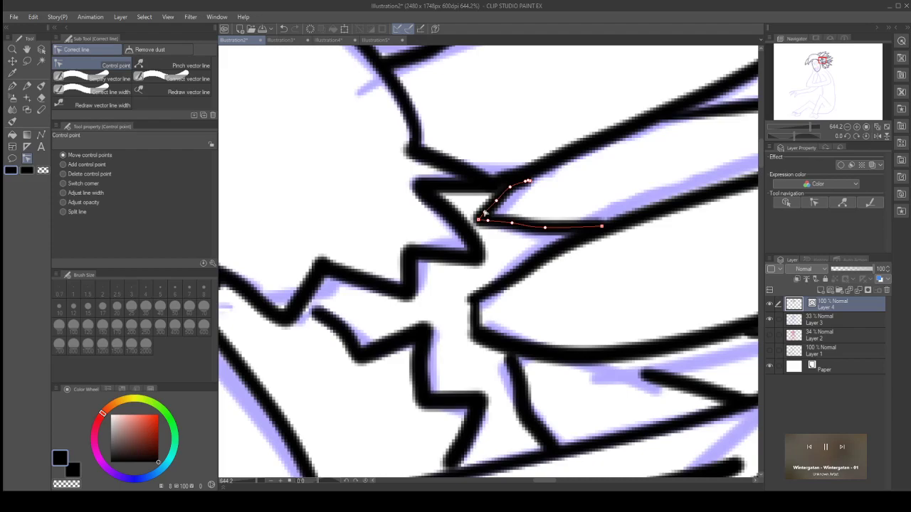
pyautogui.scroll(-6, 510, 223)
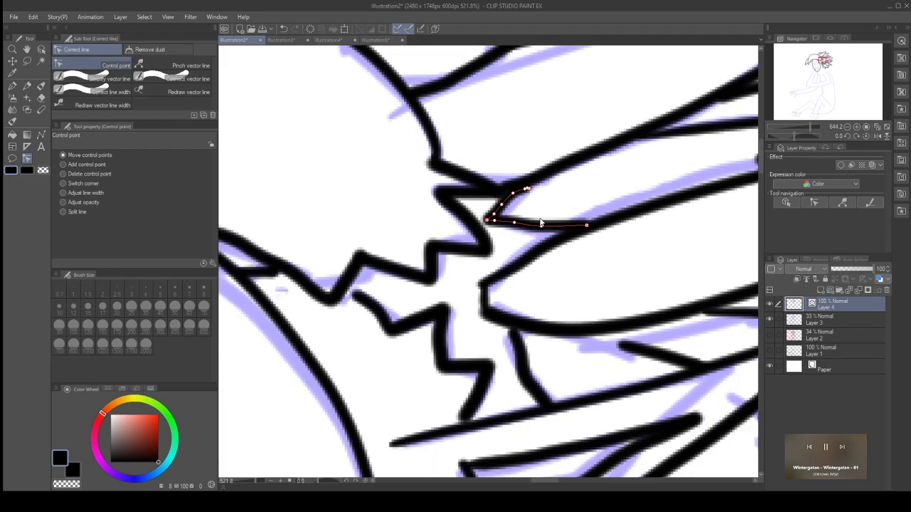
# Step: Move the starting control points of the zigzag line below the headpiece so it meets the headpiece's jagged edge
pyautogui.scroll(5, 538, 221)
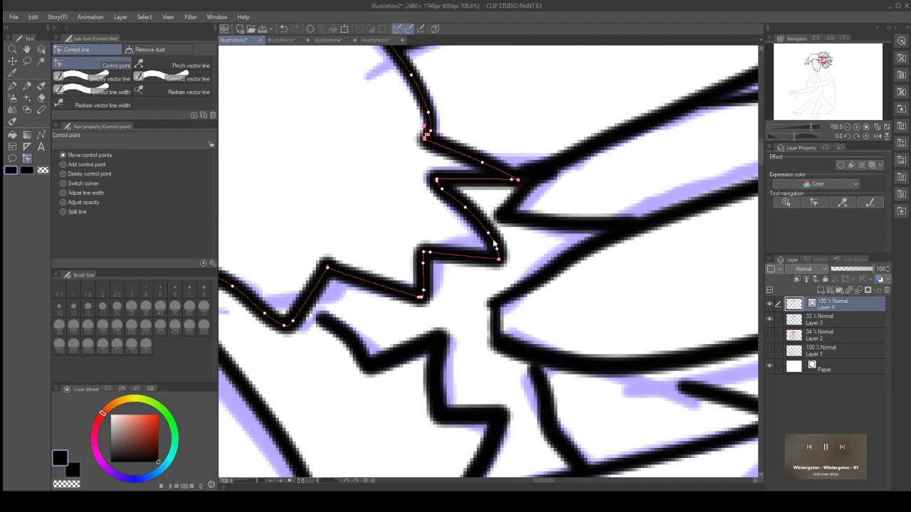
pyautogui.scroll(-4, 727, 266)
pyautogui.scroll(-3, 727, 266)
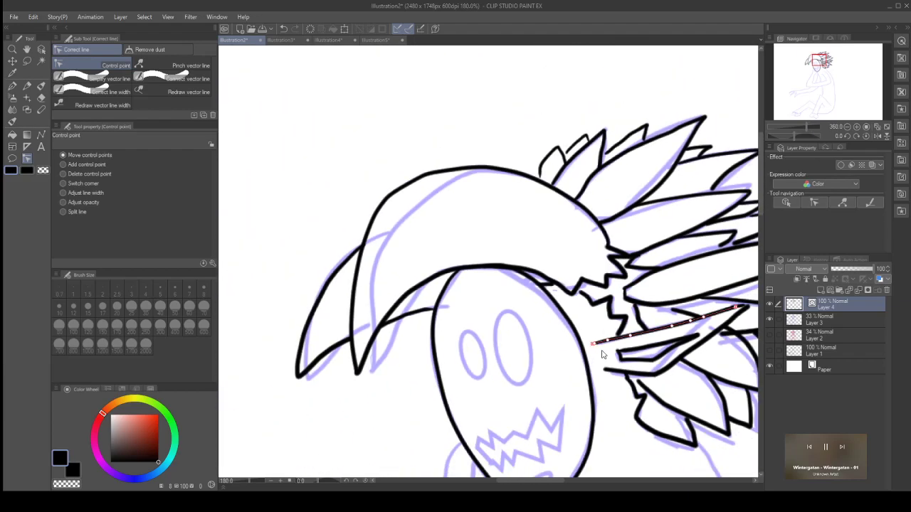
pyautogui.scroll(5, 646, 256)
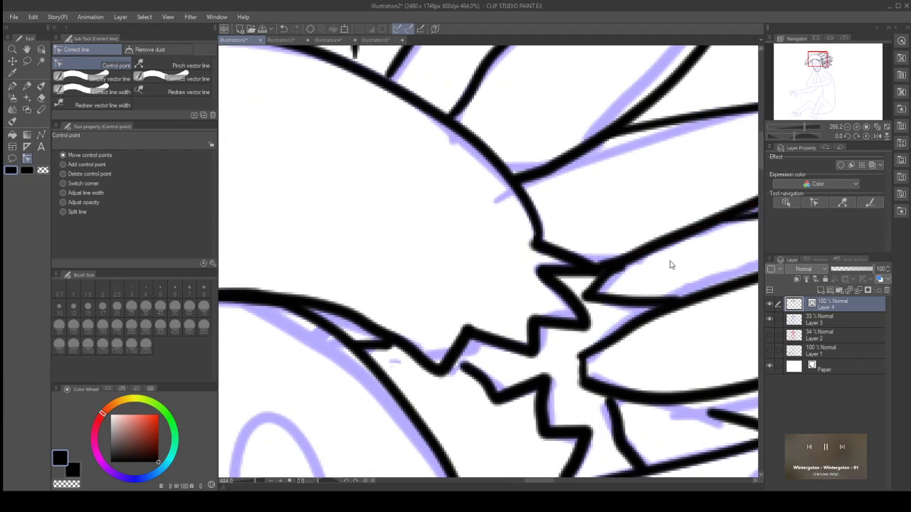
pyautogui.scroll(-2, 522, 425)
pyautogui.scroll(-1, 522, 425)
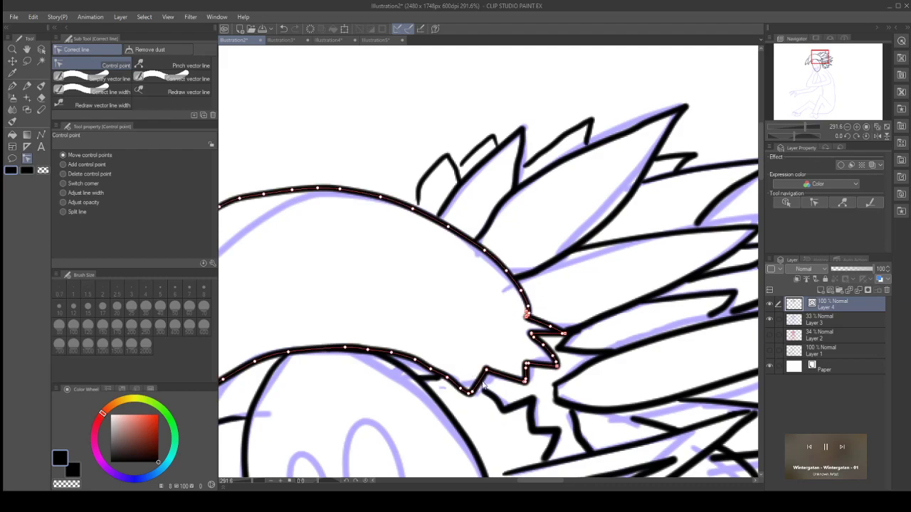
pyautogui.scroll(3, 488, 388)
pyautogui.scroll(3, 481, 393)
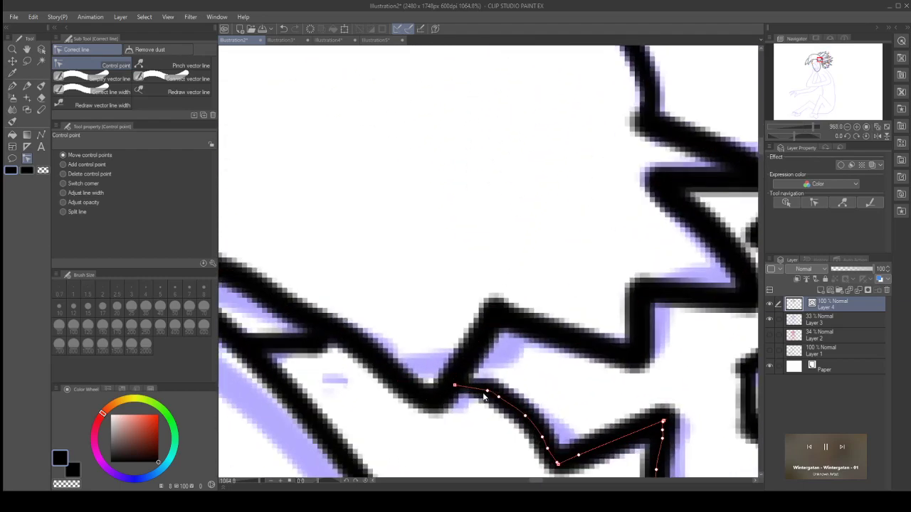
pyautogui.scroll(1, 642, 375)
# Step: Move the control points along the headpiece's upper front curve to smooth out the bend in its outline
pyautogui.scroll(-4, 642, 374)
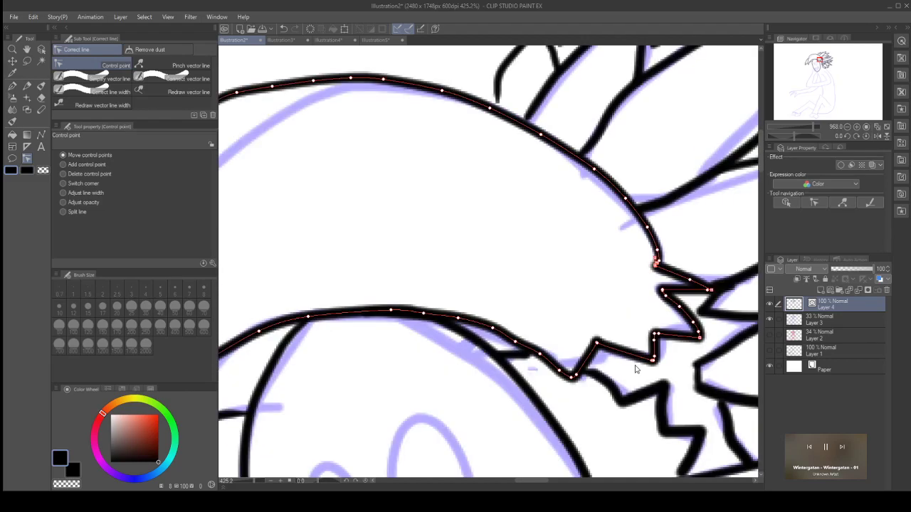
pyautogui.scroll(4, 566, 370)
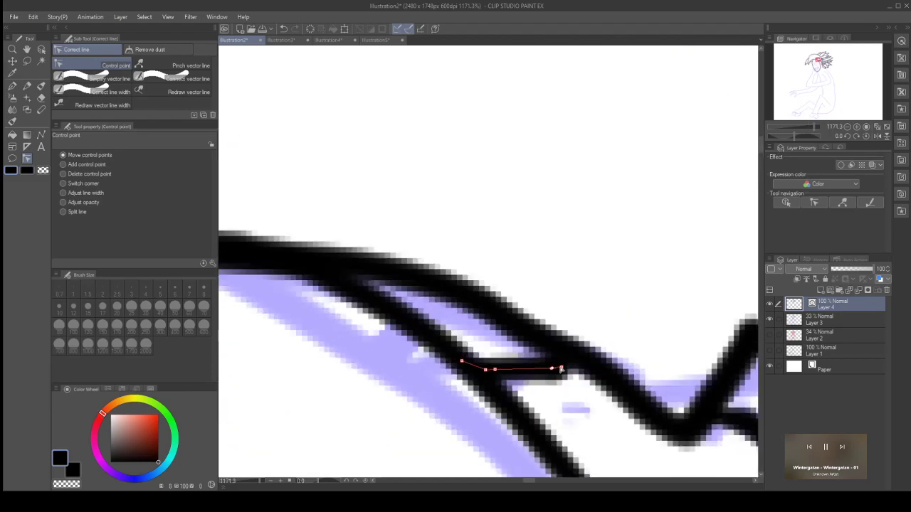
pyautogui.scroll(-2, 572, 365)
pyautogui.scroll(-4, 600, 390)
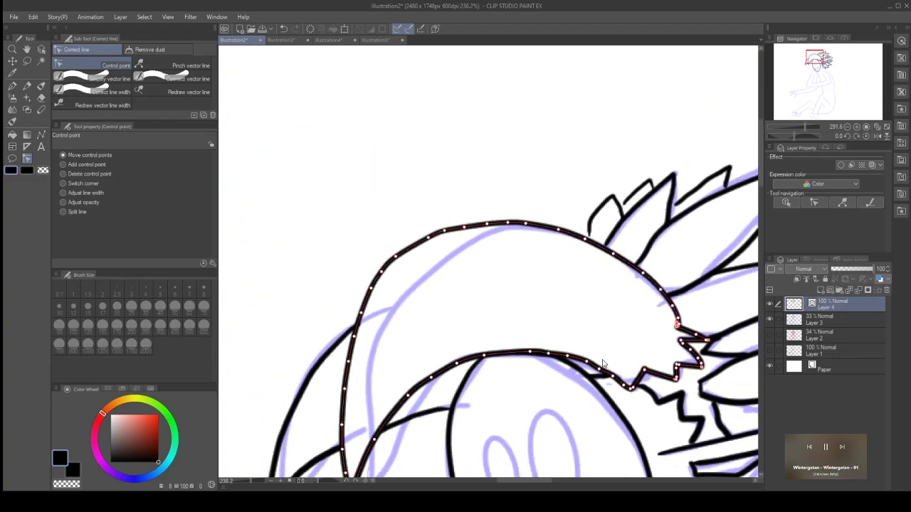
pyautogui.scroll(-2, 508, 356)
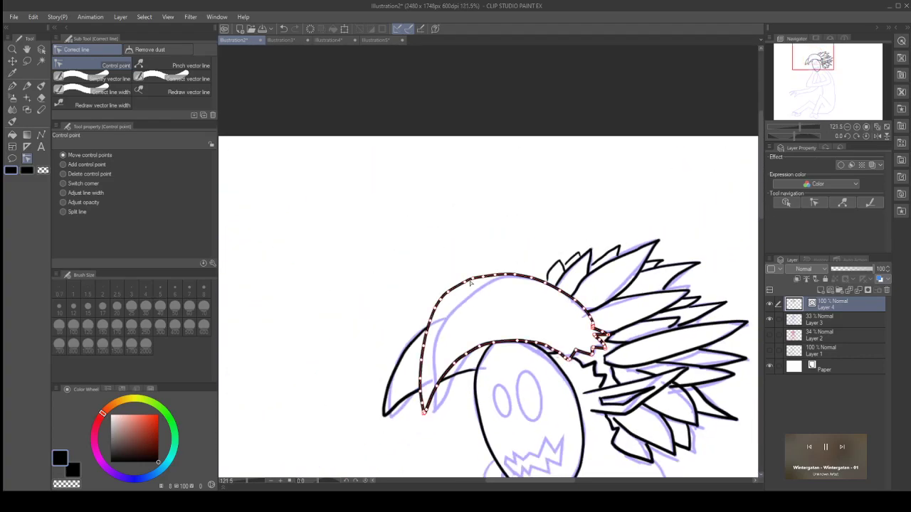
pyautogui.scroll(4, 435, 303)
pyautogui.moveTo(434, 303); pyautogui.dragTo(447, 297)
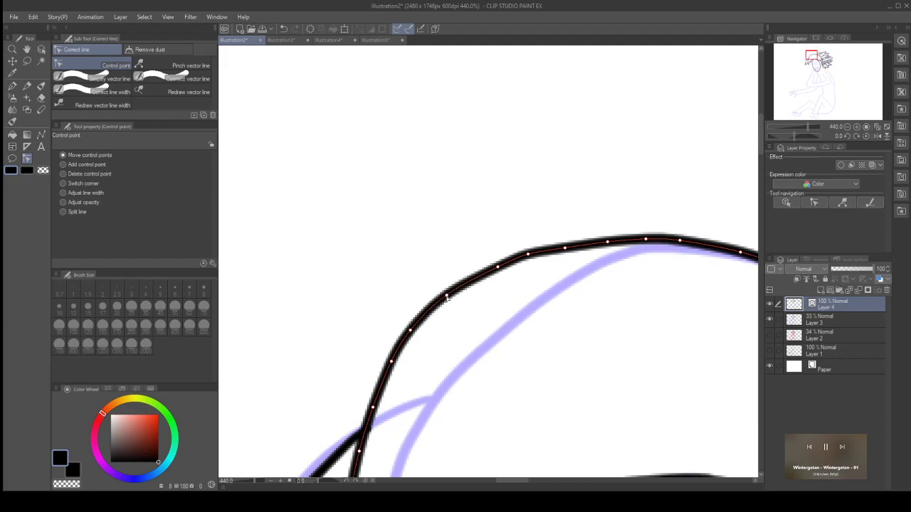
pyautogui.scroll(2, 569, 291)
pyautogui.scroll(-5, 582, 285)
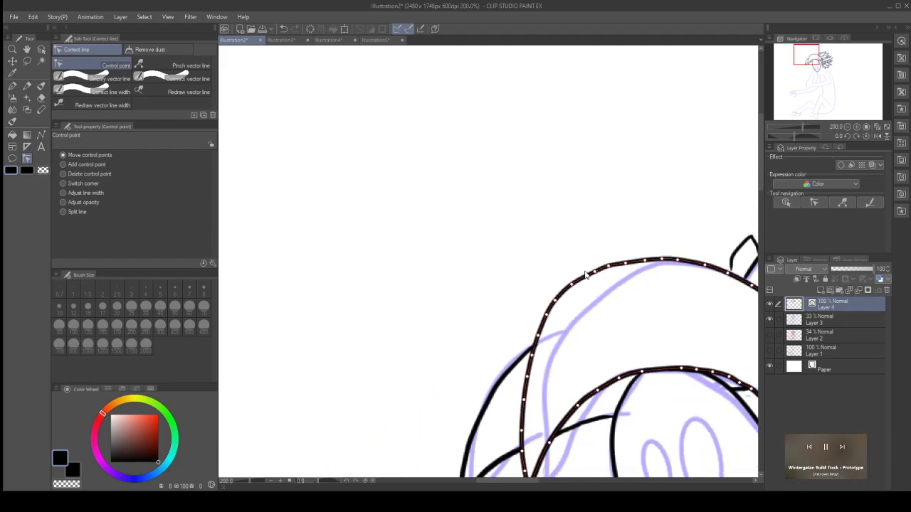
pyautogui.scroll(3, 590, 275)
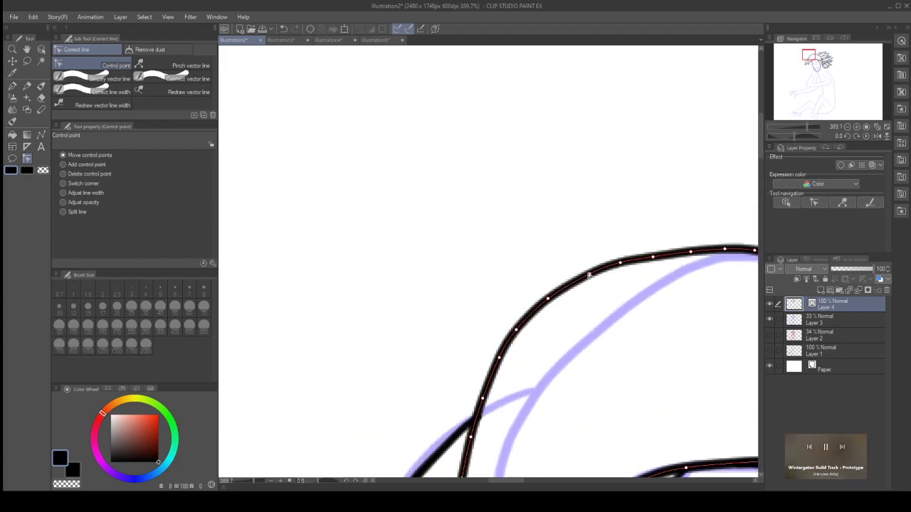
pyautogui.scroll(1, 475, 402)
# Step: Move the lower end control point of the small feather on top of the headpiece so it meets the headpiece's outline
pyautogui.scroll(-3, 513, 402)
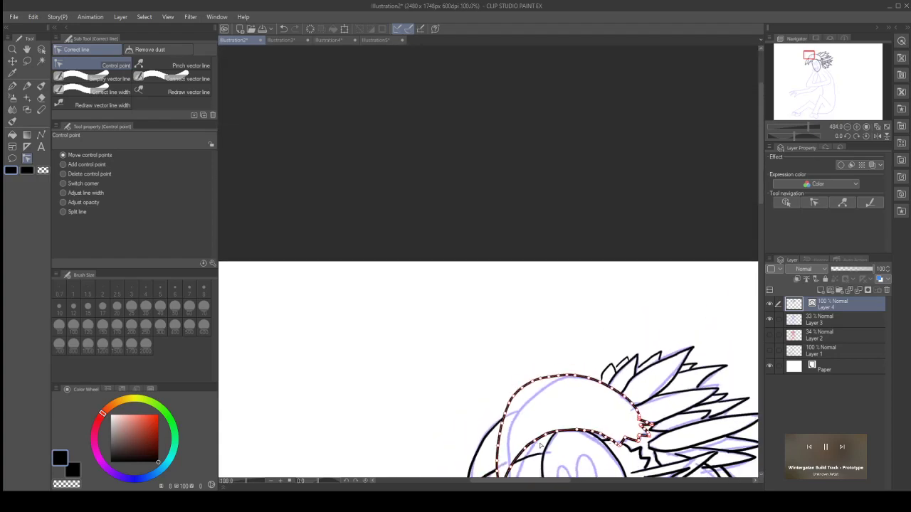
pyautogui.scroll(2, 539, 446)
pyautogui.scroll(2, 540, 446)
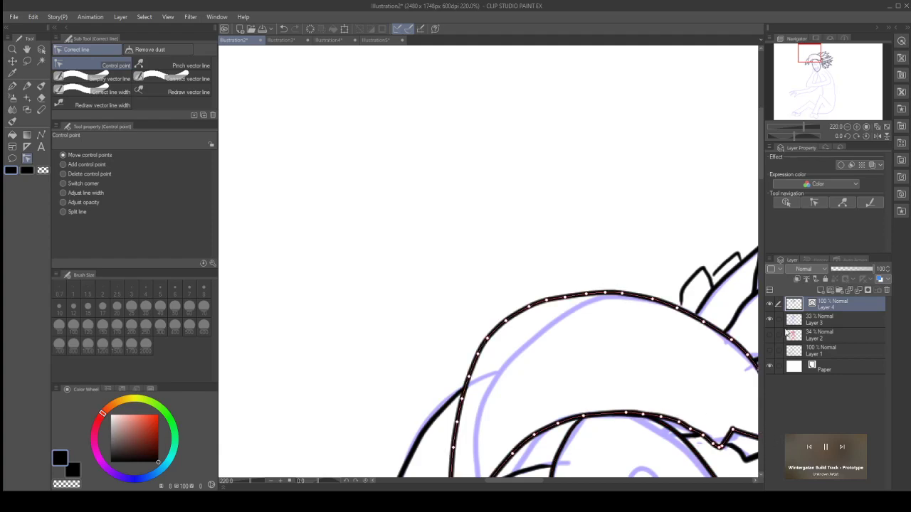
pyautogui.scroll(7, 676, 310)
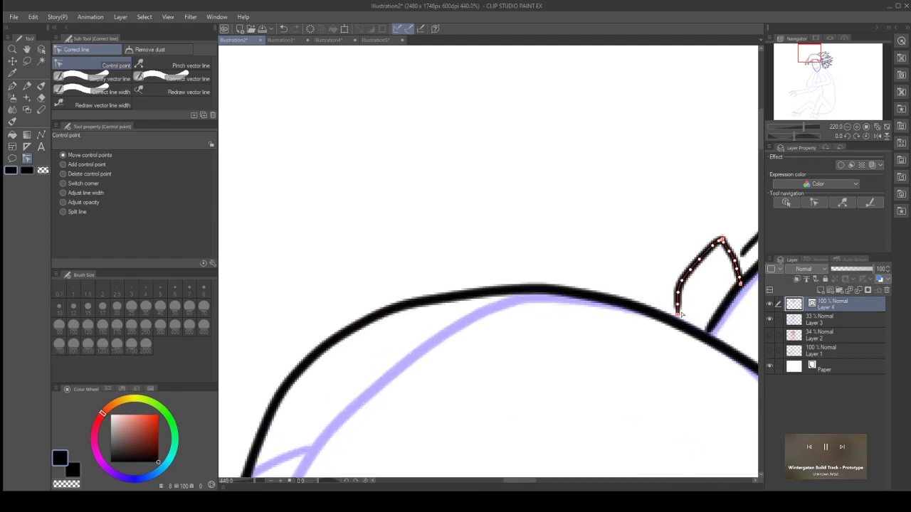
pyautogui.scroll(1, 674, 316)
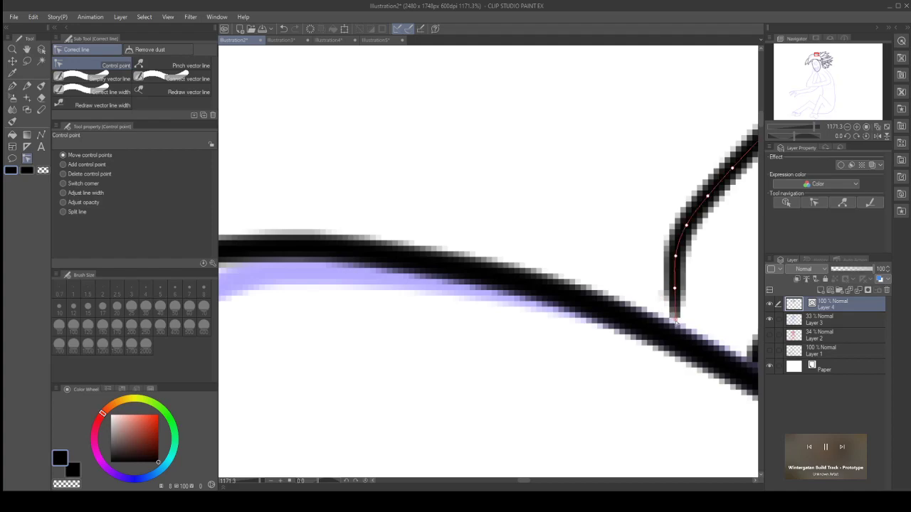
pyautogui.scroll(-3, 672, 341)
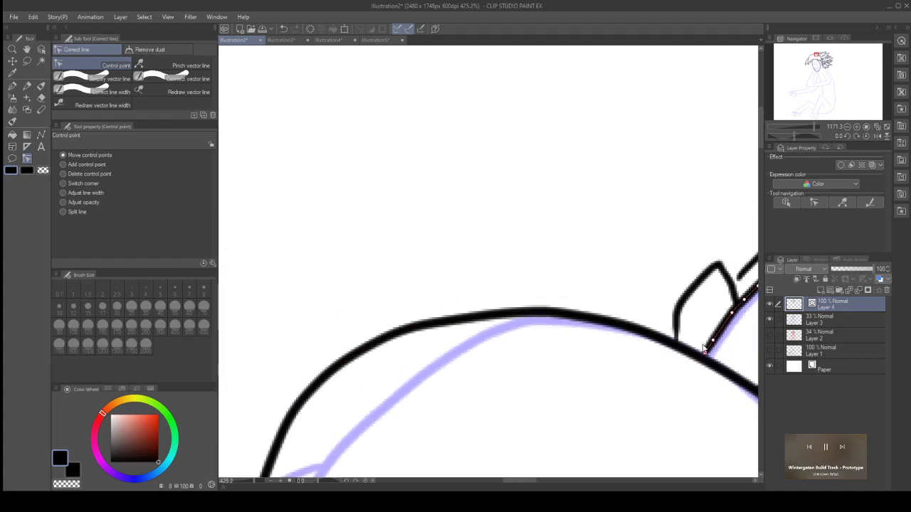
# Step: Delete surplus control points along the outline of the thin feather between the two large feathers above the head curve
pyautogui.scroll(2, 754, 283)
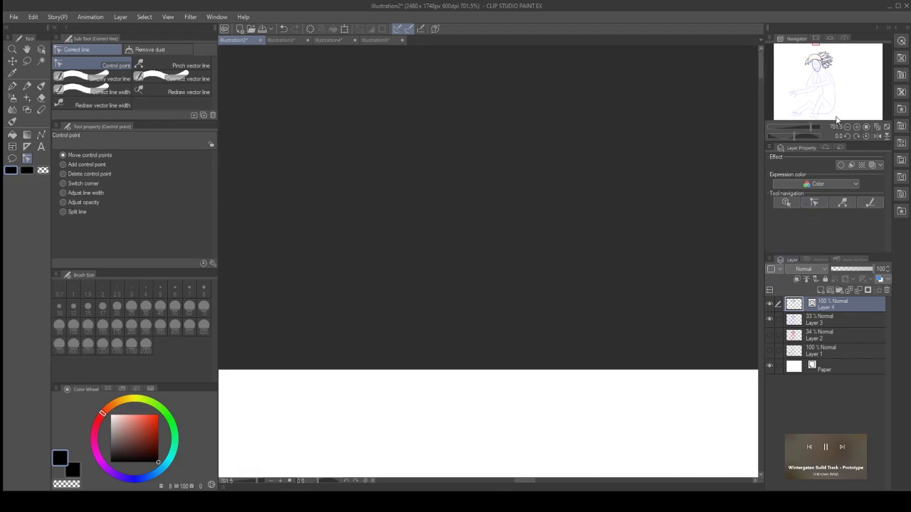
pyautogui.moveTo(825, 54); pyautogui.dragTo(820, 56)
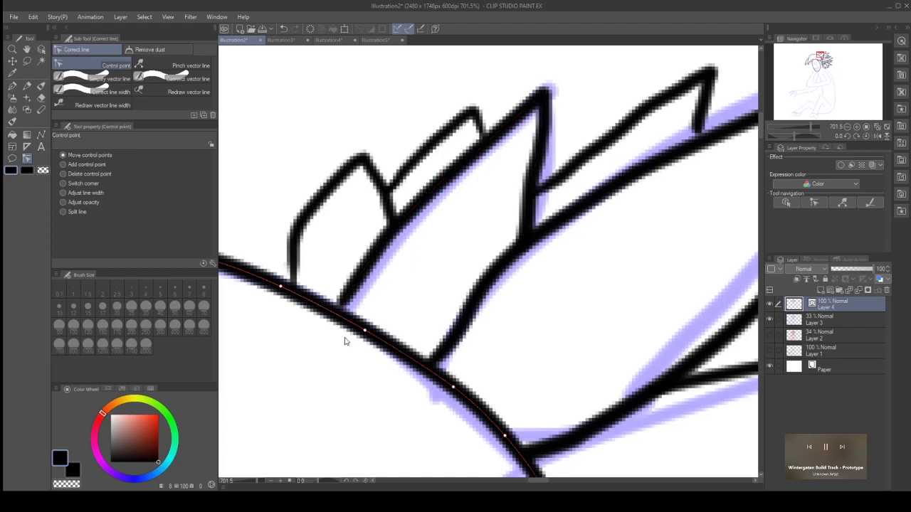
pyautogui.moveTo(531, 183); pyautogui.dragTo(530, 219)
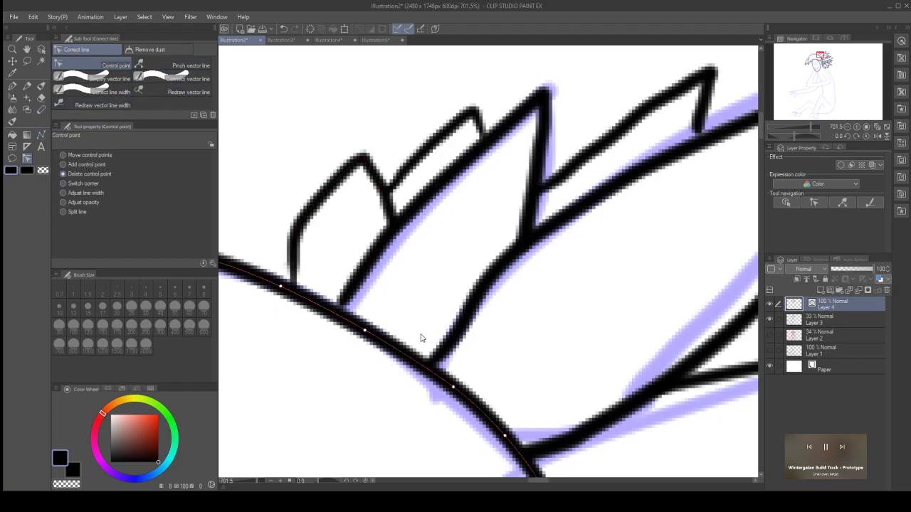
pyautogui.click(463, 333)
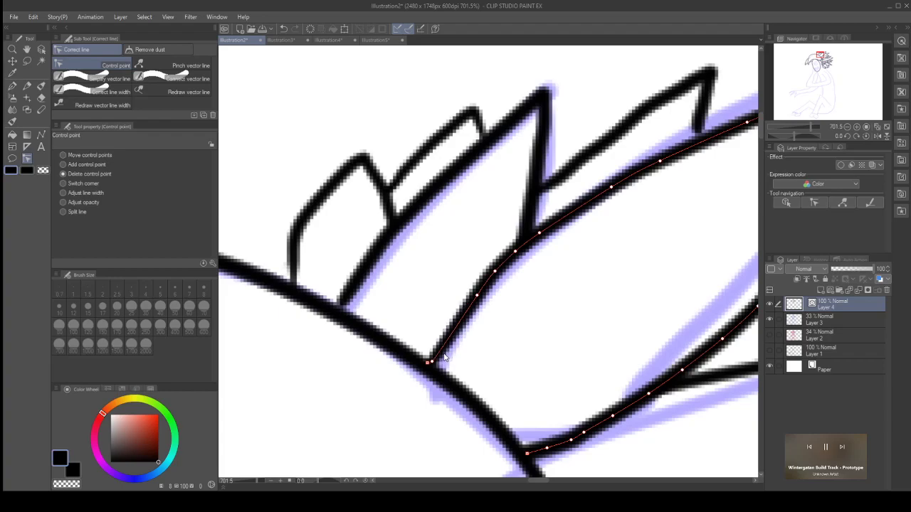
pyautogui.moveTo(585, 161)
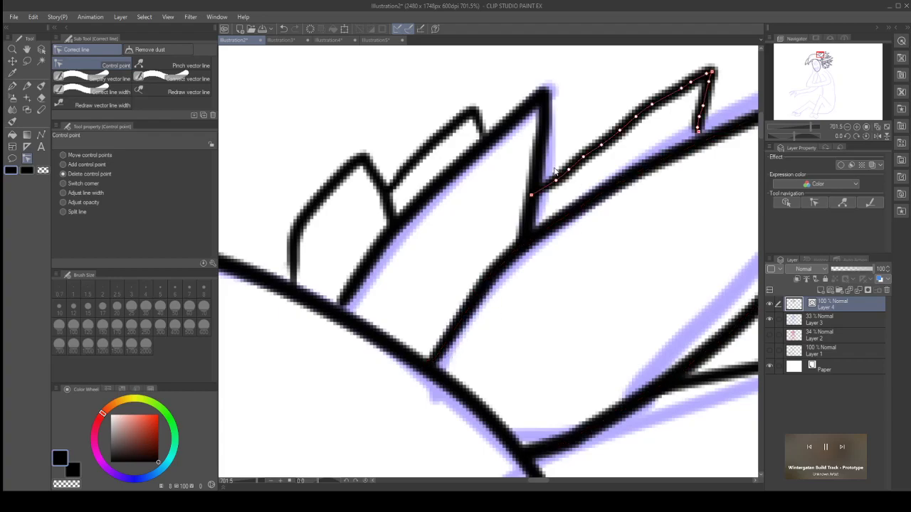
pyautogui.click(619, 131)
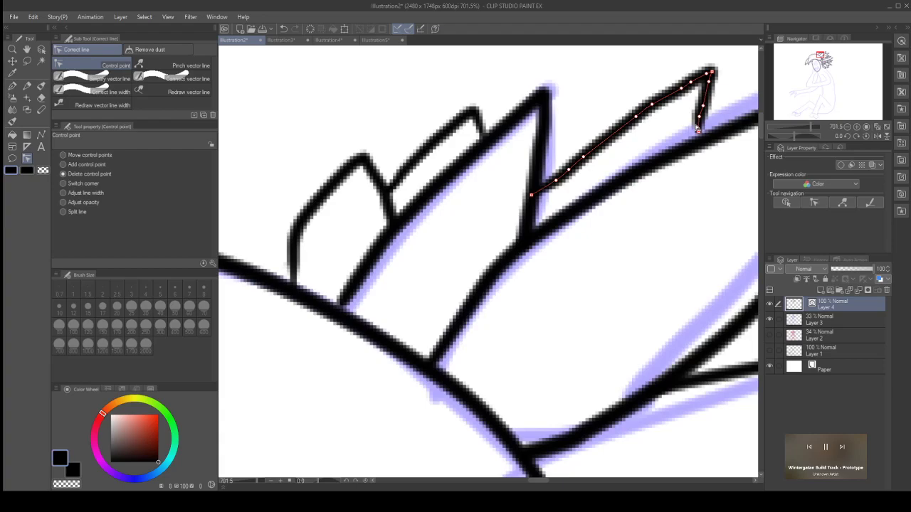
pyautogui.click(653, 104)
pyautogui.click(557, 180)
pyautogui.click(569, 170)
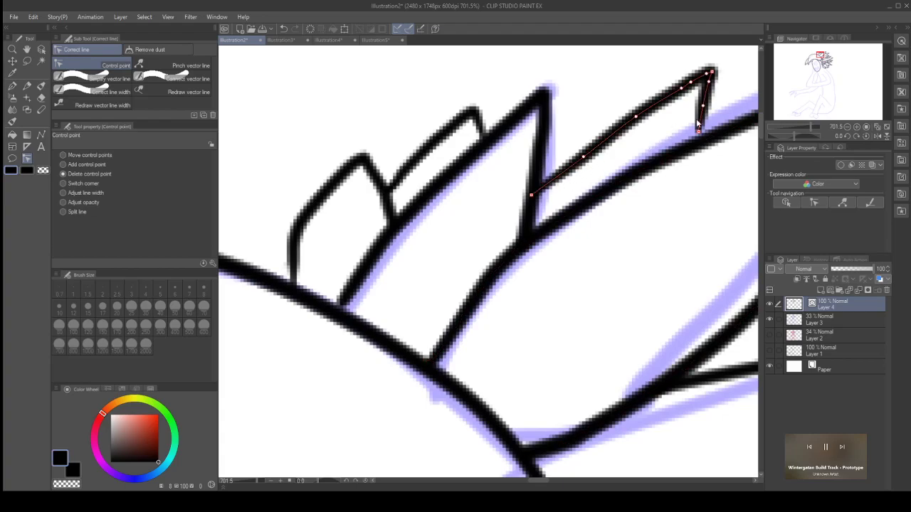
pyautogui.click(692, 82)
pyautogui.click(521, 178)
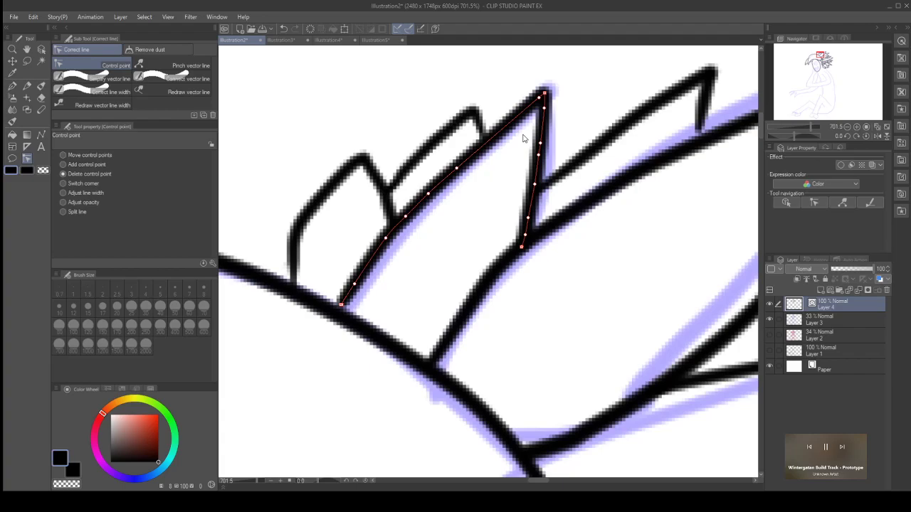
# Step: Extend the lower ends of the short feather, the pointed feather beside it and the upper feather to meet the outlines beneath them
pyautogui.scroll(-3, 672, 242)
pyautogui.press('o')
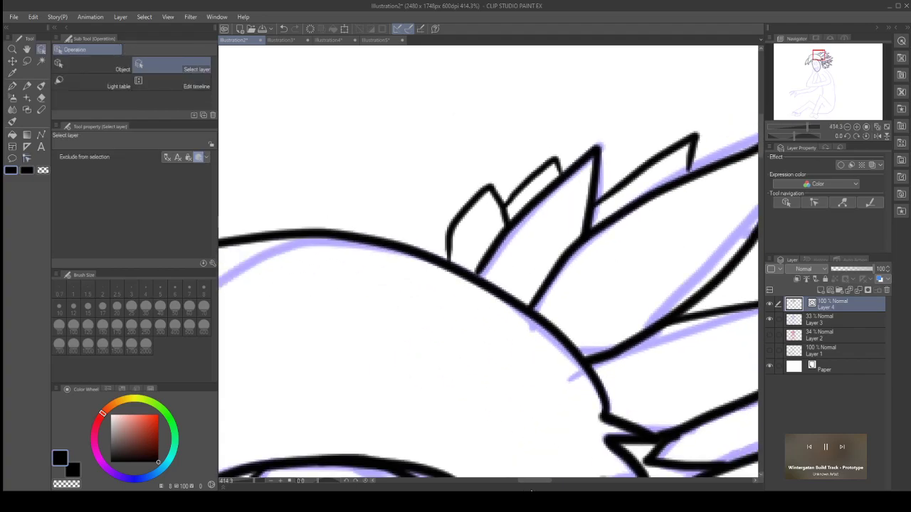
pyautogui.moveTo(538, 481); pyautogui.dragTo(547, 480)
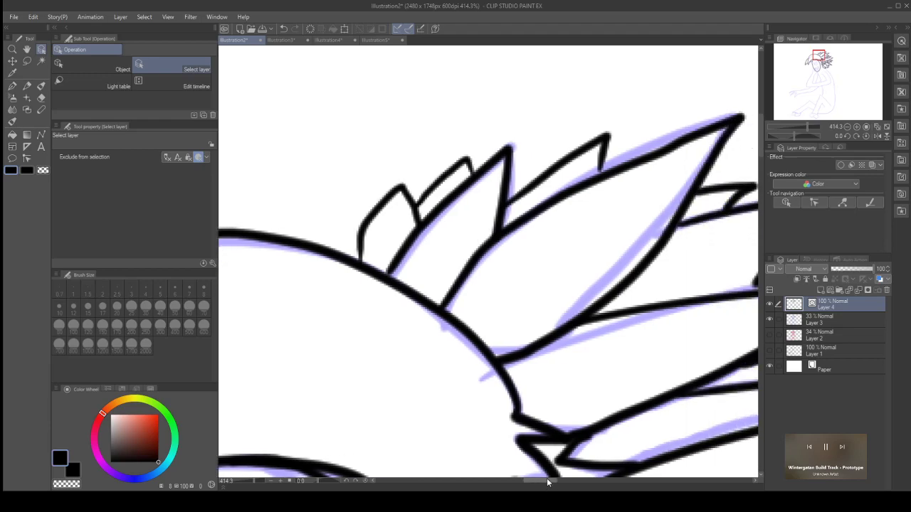
pyautogui.scroll(-2, 689, 356)
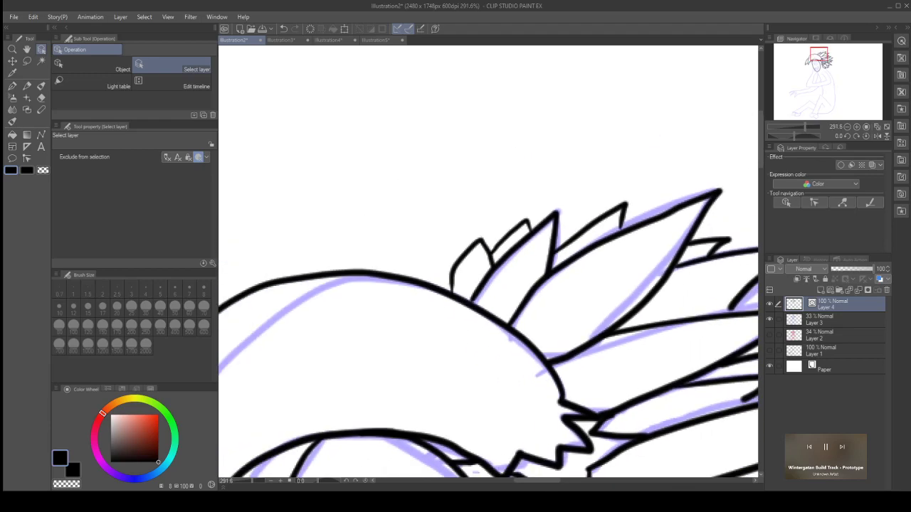
pyautogui.moveTo(535, 482); pyautogui.dragTo(557, 482)
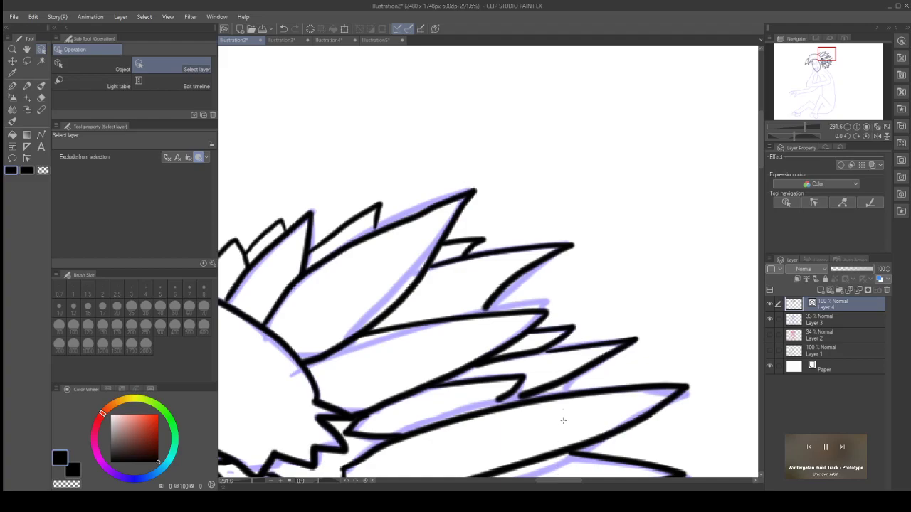
pyautogui.scroll(2, 467, 389)
pyautogui.scroll(2, 467, 389)
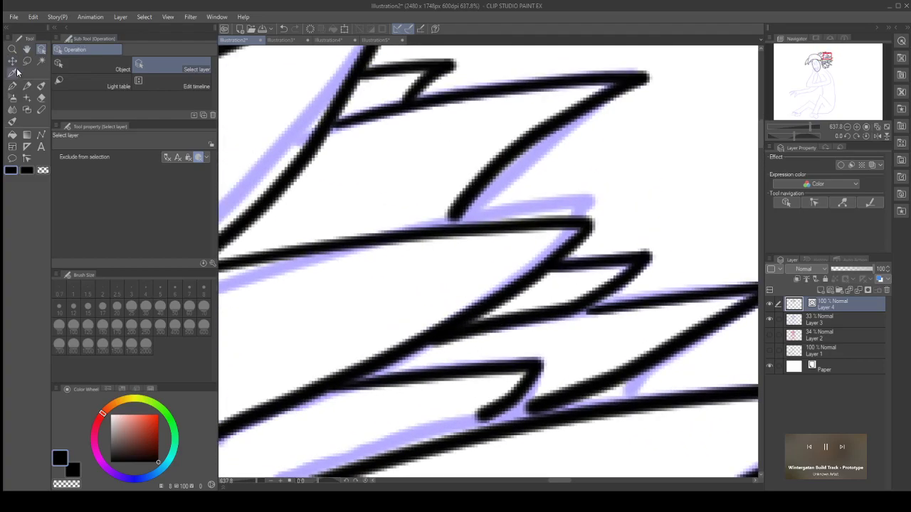
pyautogui.click(42, 133)
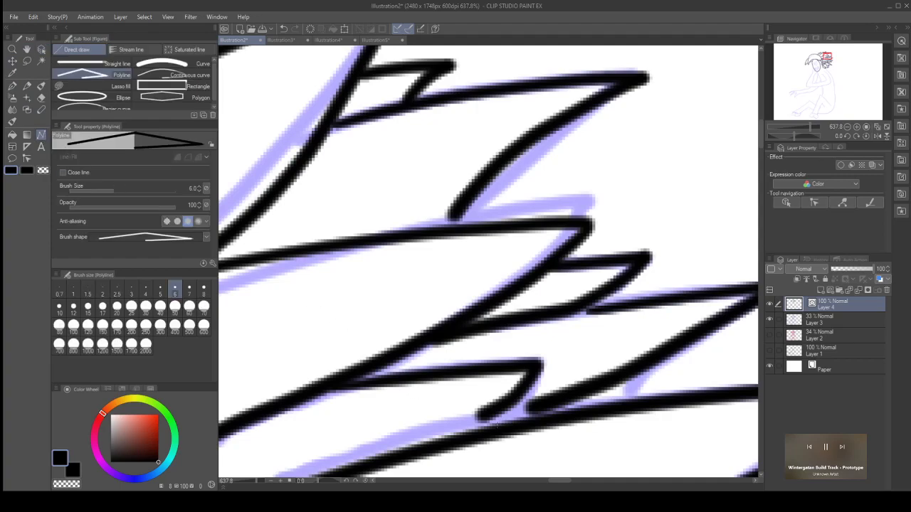
pyautogui.click(27, 158)
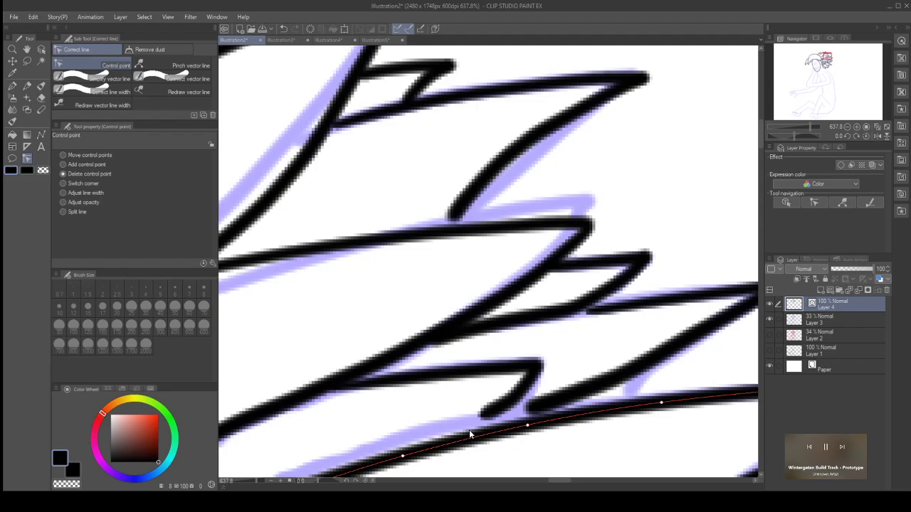
pyautogui.click(101, 156)
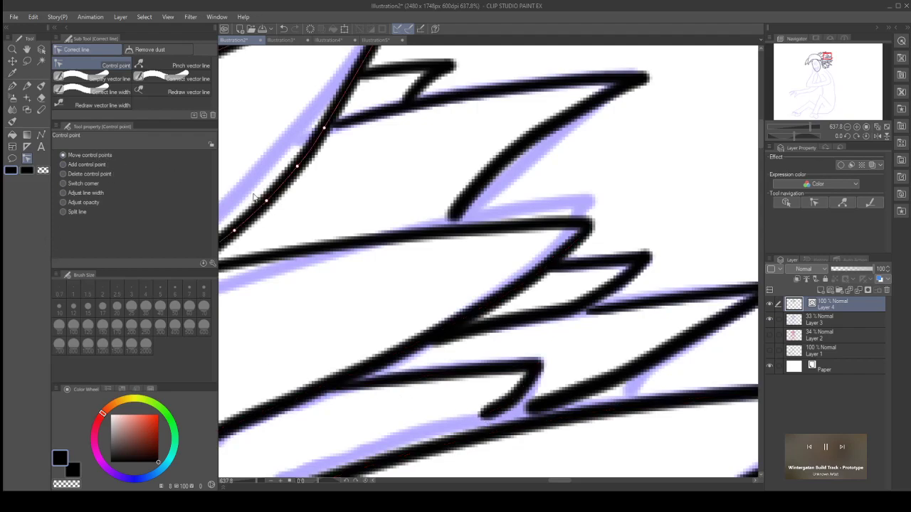
pyautogui.moveTo(459, 434); pyautogui.dragTo(435, 442)
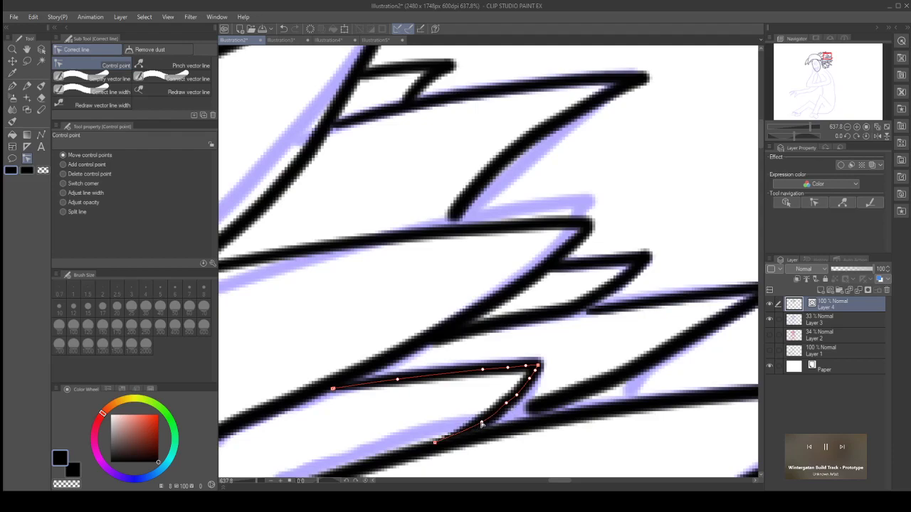
pyautogui.moveTo(530, 409); pyautogui.dragTo(468, 435)
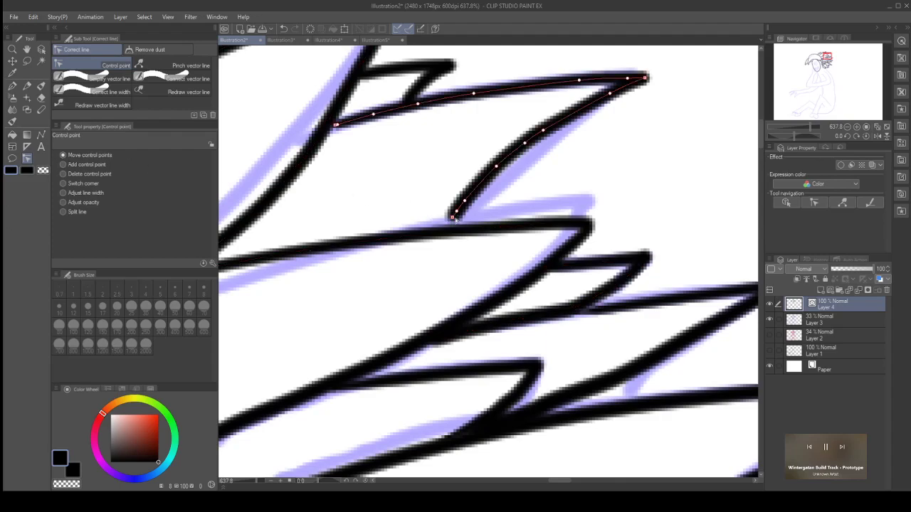
pyautogui.moveTo(453, 221); pyautogui.dragTo(442, 230)
# Step: Move the inner control points of the pointed feather's upper edge further into the small feather's lower outline
pyautogui.scroll(-3, 650, 264)
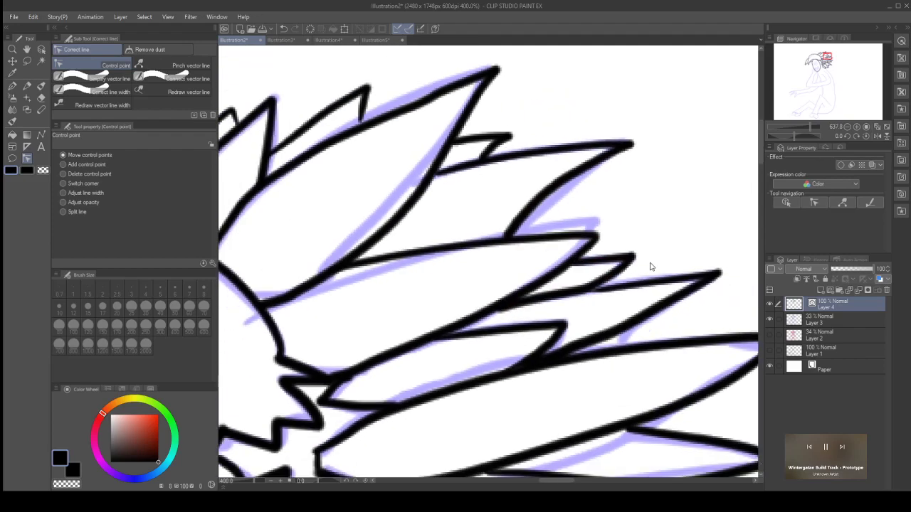
pyautogui.scroll(5, 620, 291)
pyautogui.scroll(-3, 619, 291)
pyautogui.scroll(3, 550, 286)
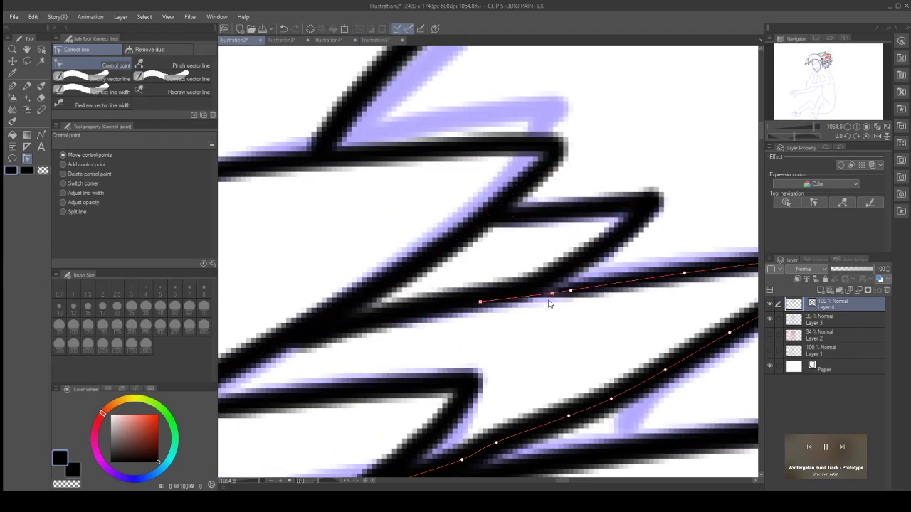
pyautogui.moveTo(553, 294); pyautogui.dragTo(540, 295)
pyautogui.moveTo(482, 303); pyautogui.dragTo(466, 305)
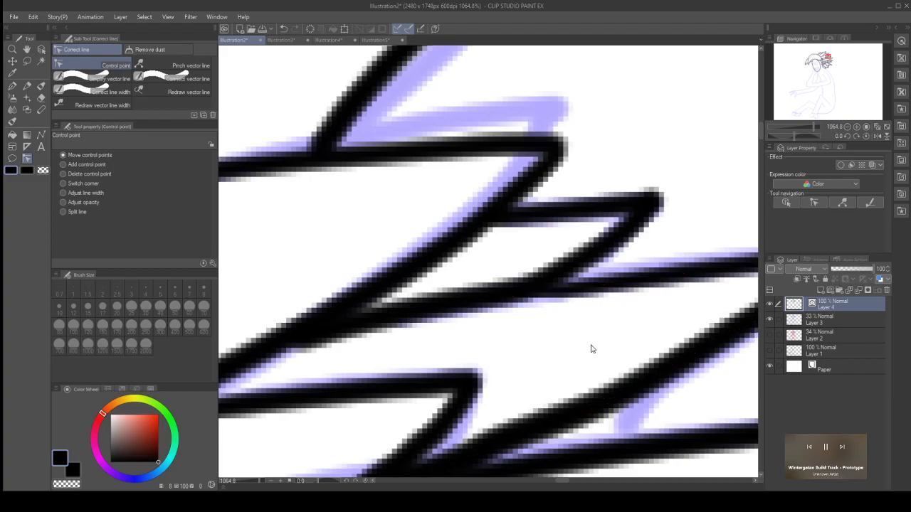
# Step: Straighten the pointed feather's lower edge by deleting surplus control points, and move its end point onto the large feather's outline
pyautogui.scroll(-3, 649, 337)
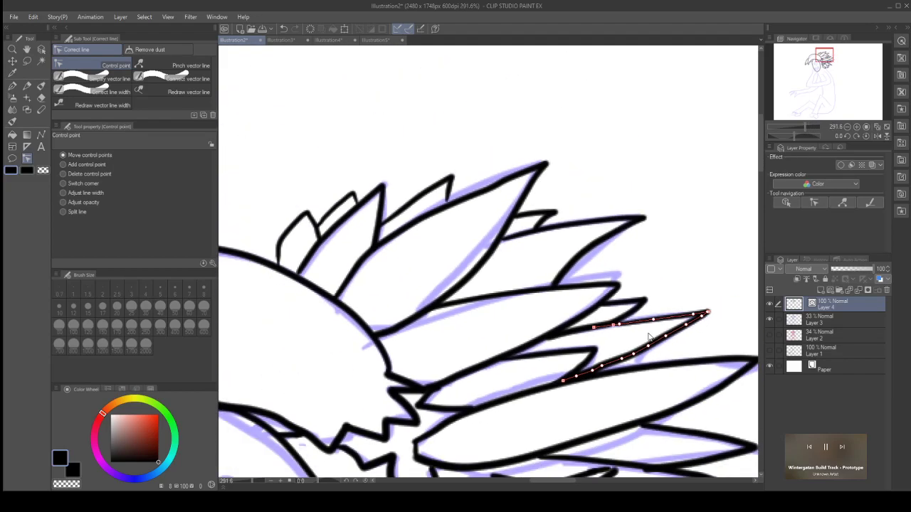
pyautogui.scroll(2, 650, 356)
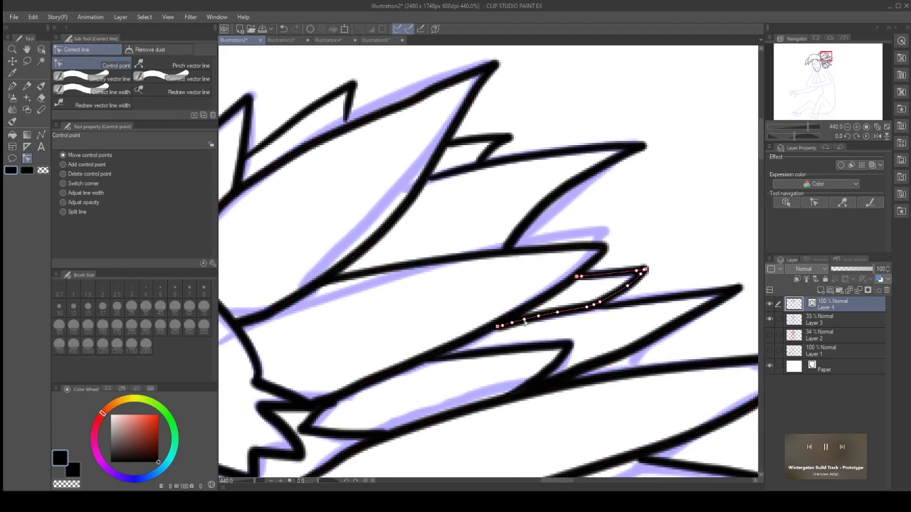
pyautogui.moveTo(610, 361)
pyautogui.mouseDown()
pyautogui.moveTo(611, 370)
pyautogui.moveTo(659, 346)
pyautogui.mouseUp()
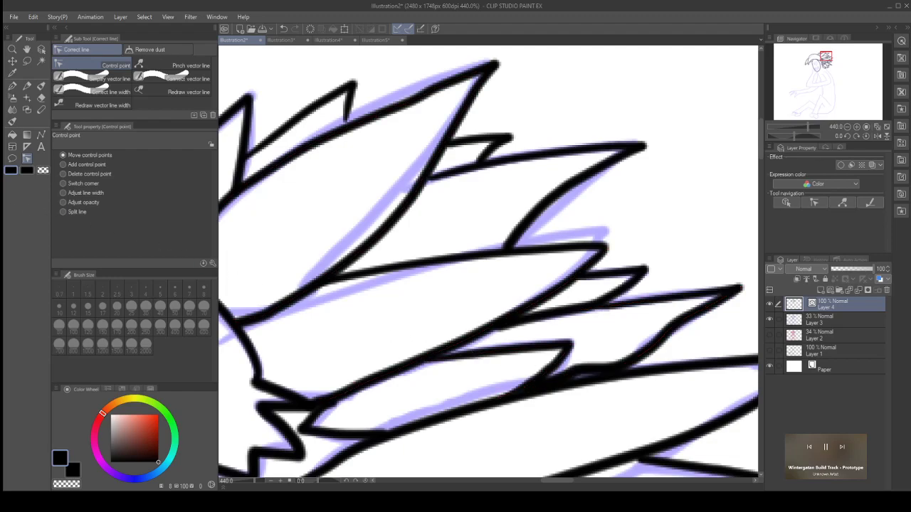
pyautogui.click(83, 174)
pyautogui.click(522, 392)
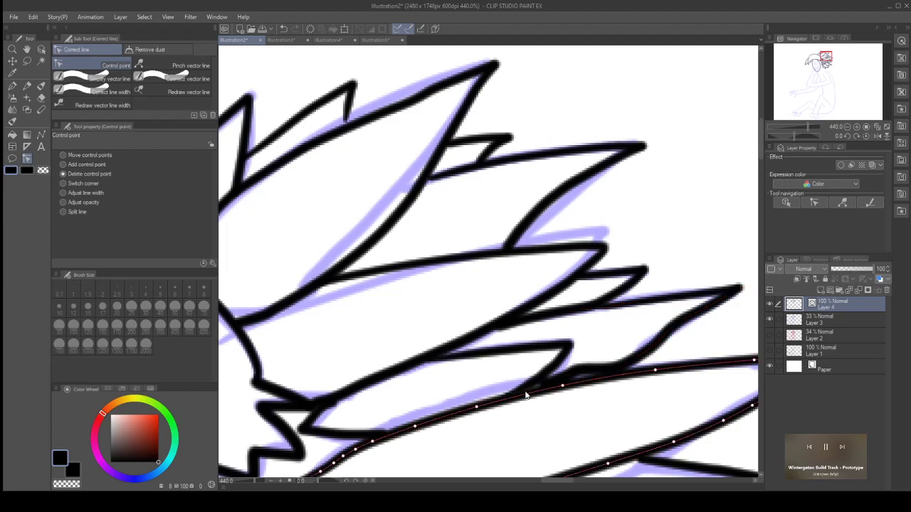
pyautogui.click(565, 377)
pyautogui.click(541, 384)
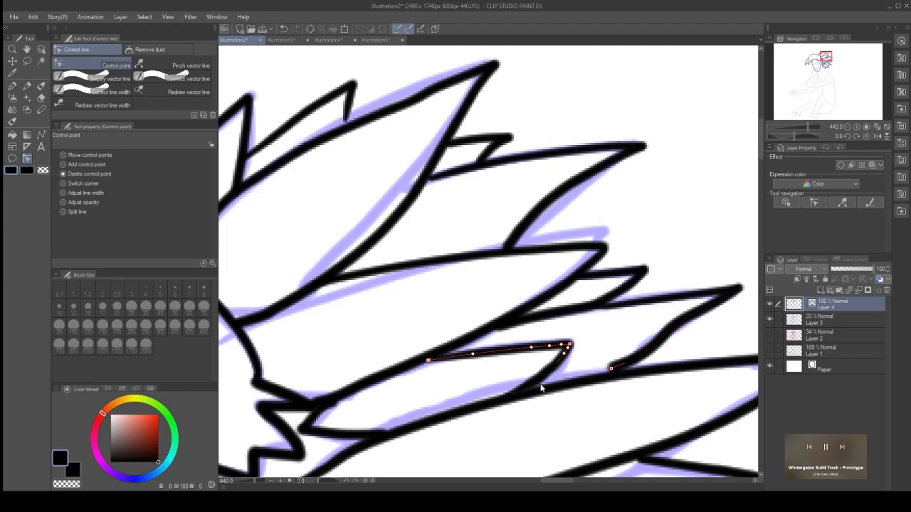
pyautogui.click(673, 326)
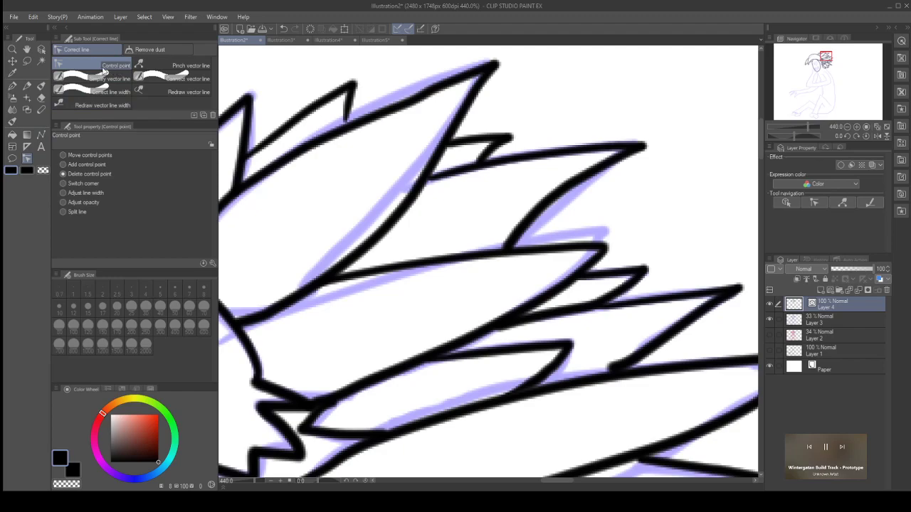
pyautogui.click(85, 155)
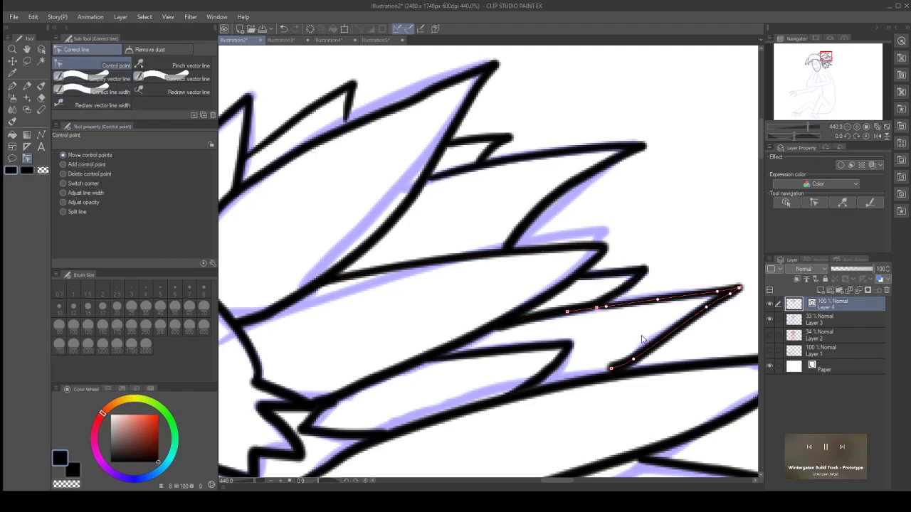
pyautogui.moveTo(610, 372); pyautogui.dragTo(607, 375)
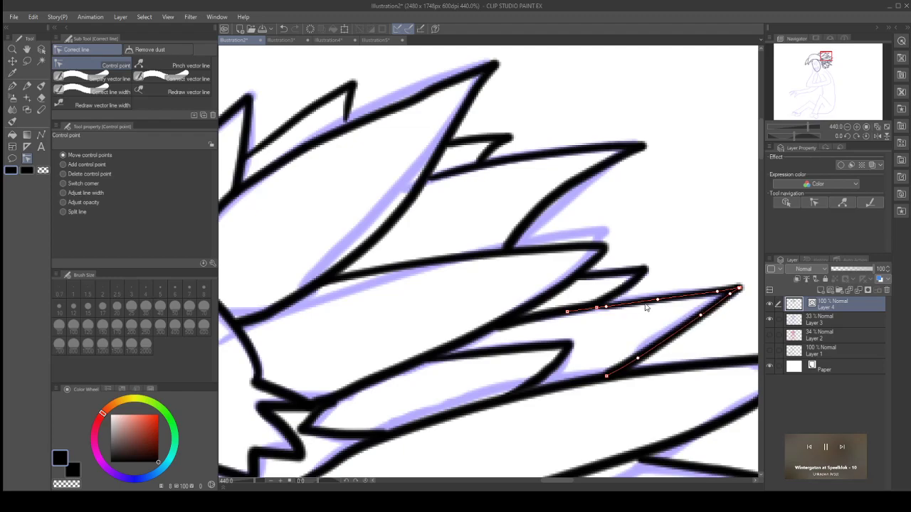
# Step: Delete a surplus control point on the curved tip edge of the short feather above the large feather
pyautogui.click(547, 344)
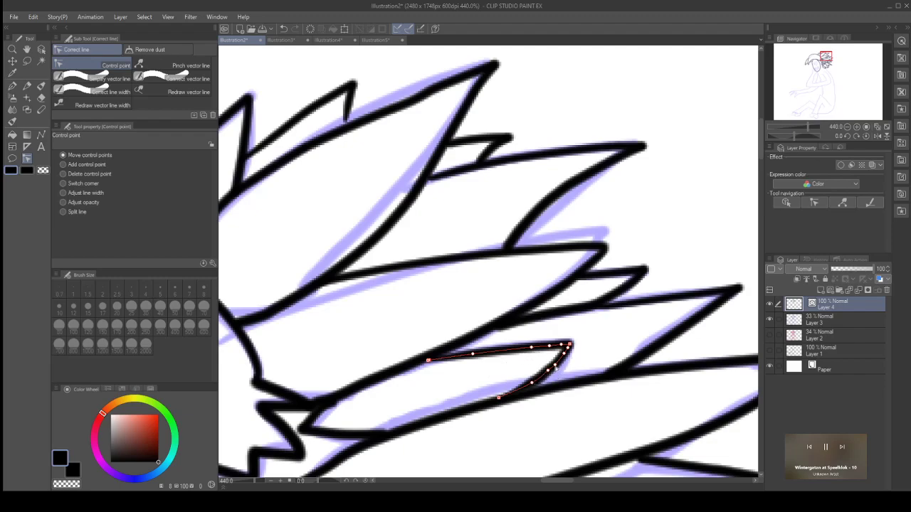
pyautogui.scroll(2, 548, 366)
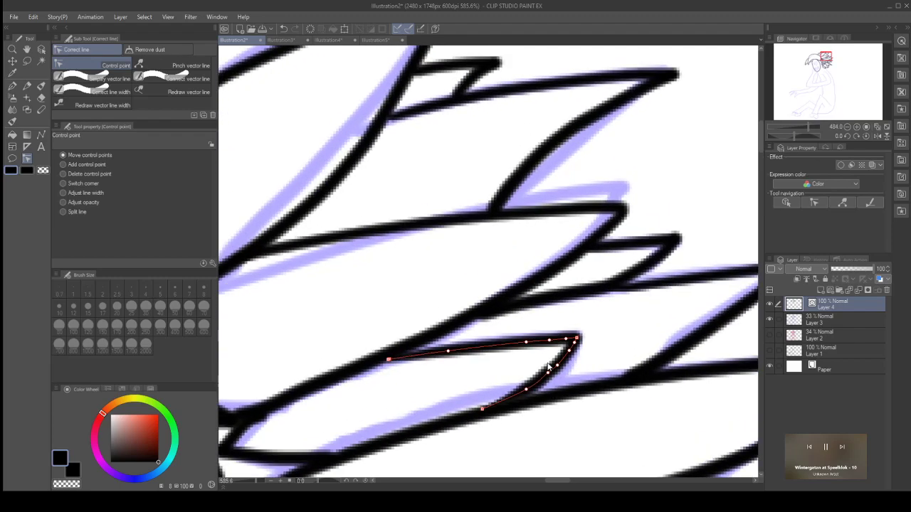
pyautogui.scroll(2, 548, 366)
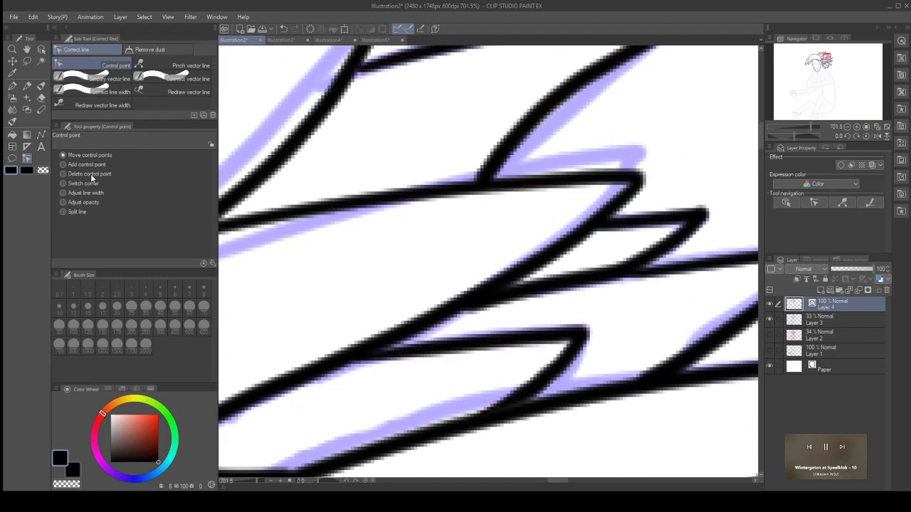
pyautogui.click(548, 376)
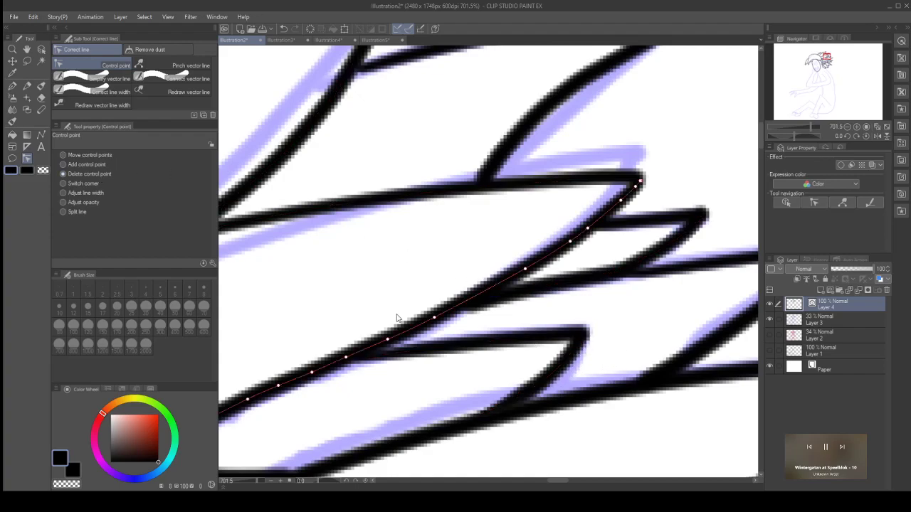
pyautogui.click(100, 157)
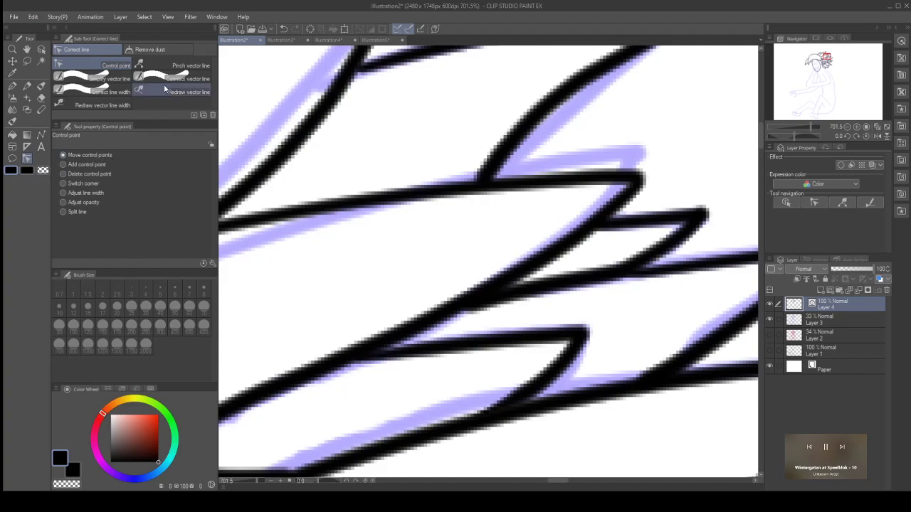
pyautogui.scroll(-5, 459, 159)
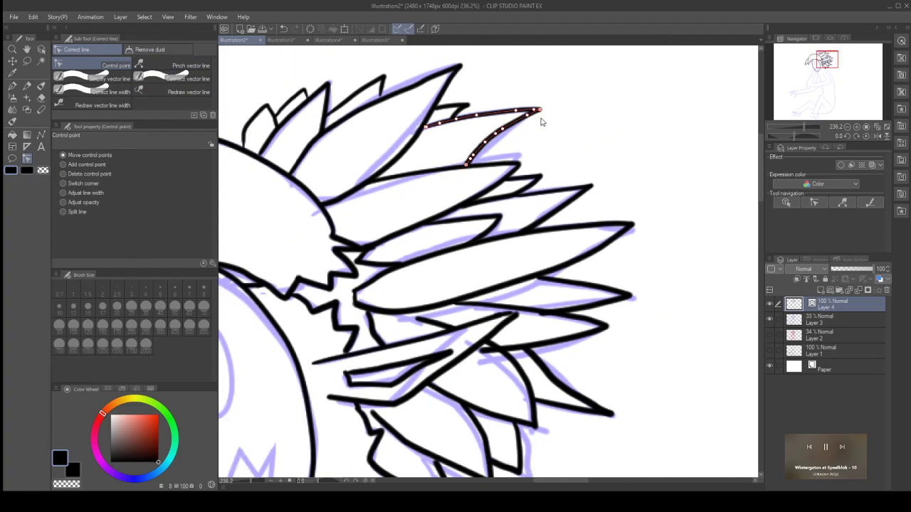
# Step: Try erasing the short end of the curved feather line between the long pointed ear's edge and the feather edge with the Vector eraser
pyautogui.scroll(-3, 539, 114)
pyautogui.scroll(4, 526, 116)
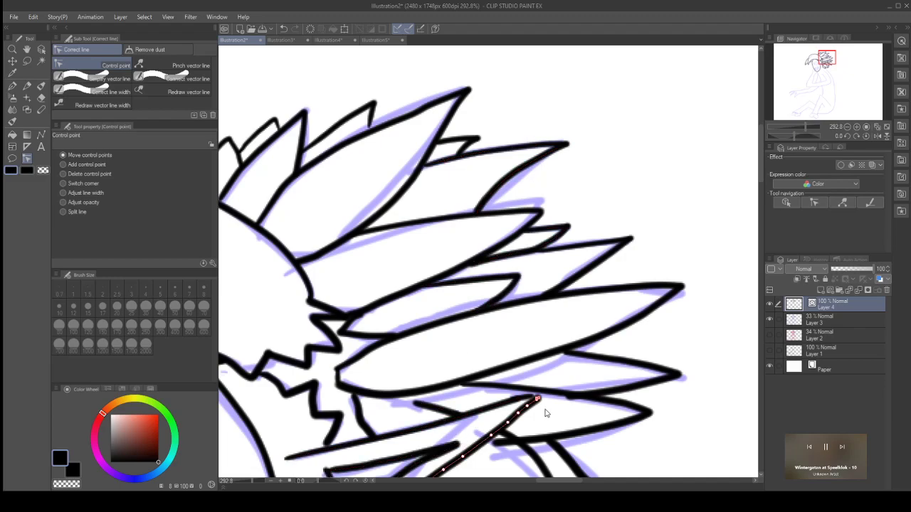
pyautogui.scroll(-3, 548, 417)
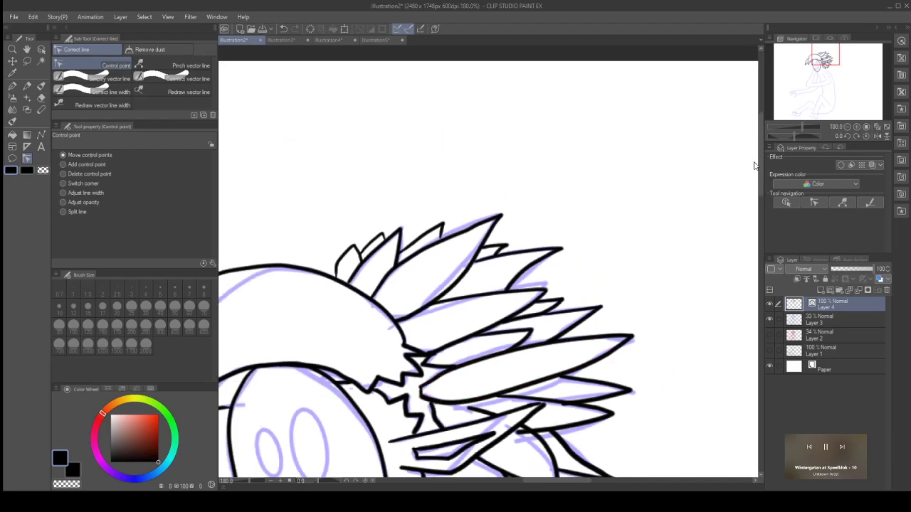
pyautogui.scroll(-5, 761, 162)
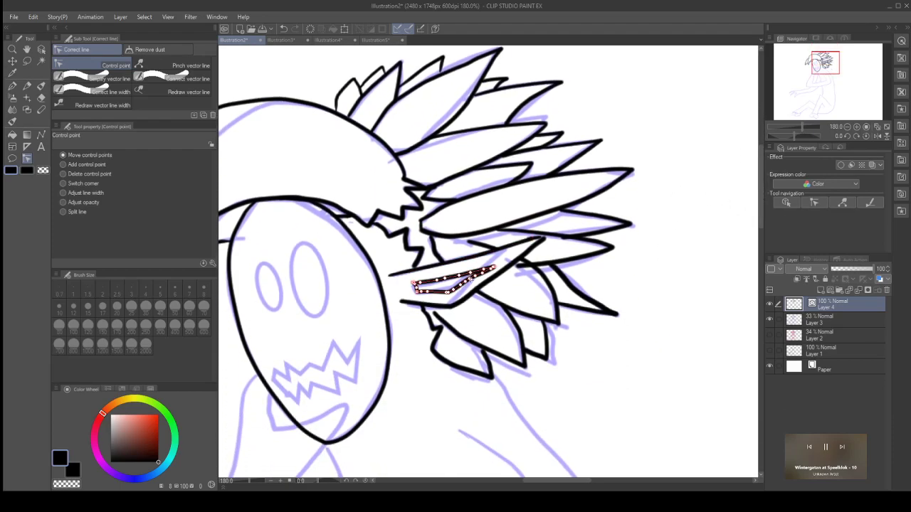
pyautogui.scroll(6, 515, 255)
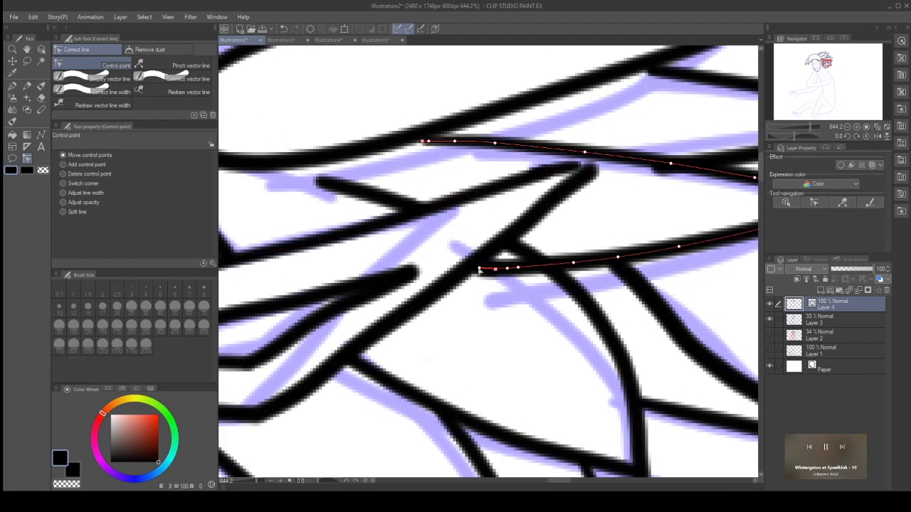
pyautogui.click(40, 97)
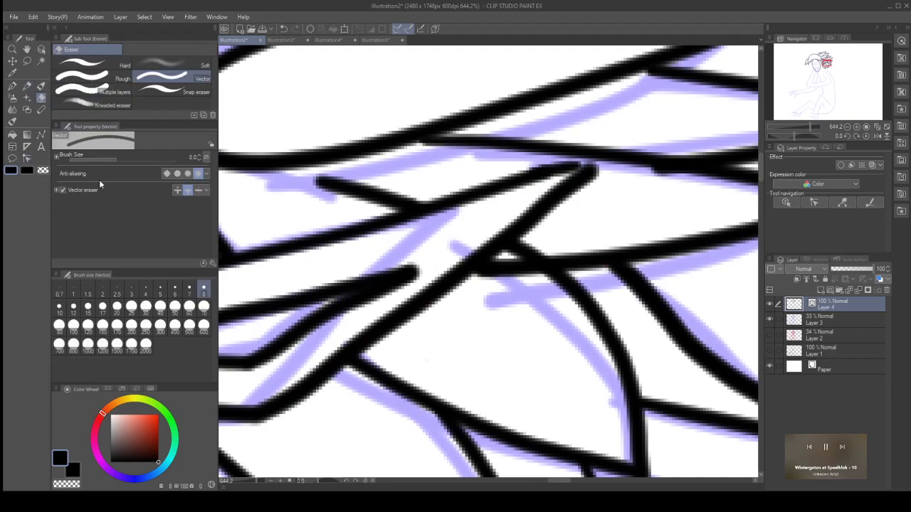
pyautogui.click(518, 246)
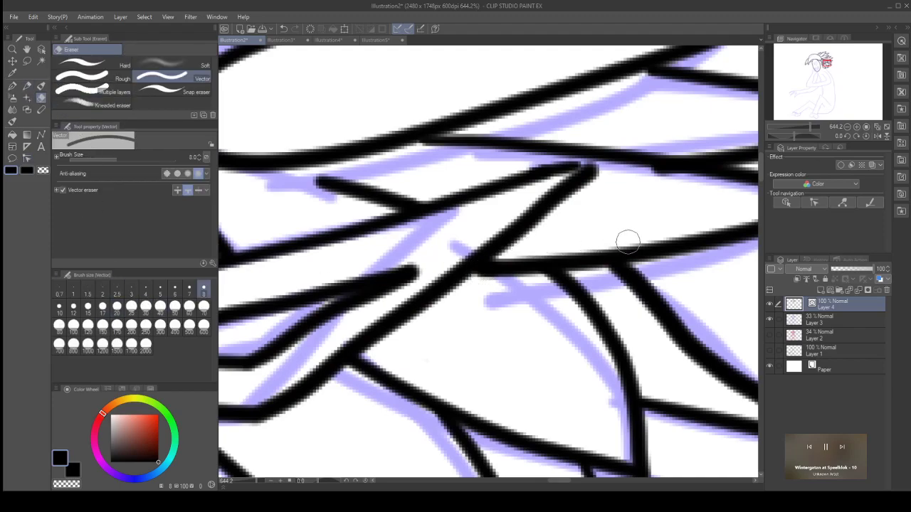
pyautogui.scroll(-2, 626, 242)
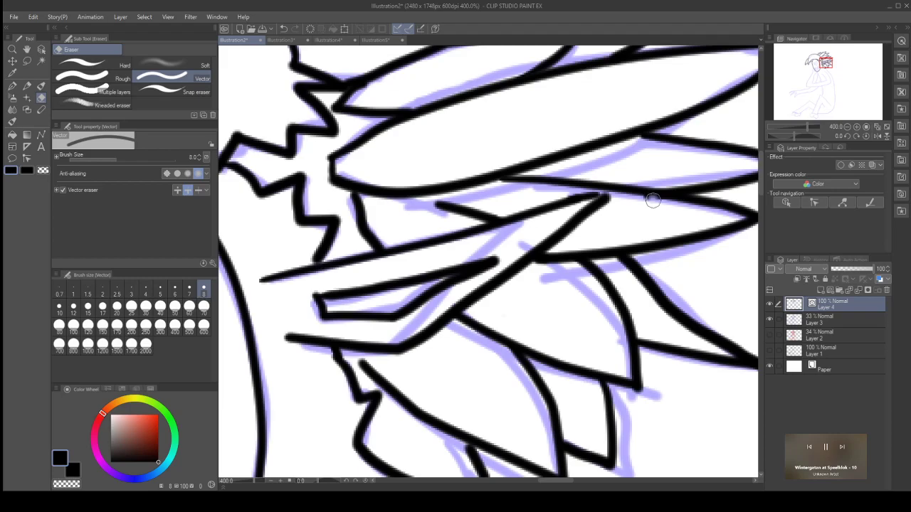
pyautogui.scroll(-2, 592, 243)
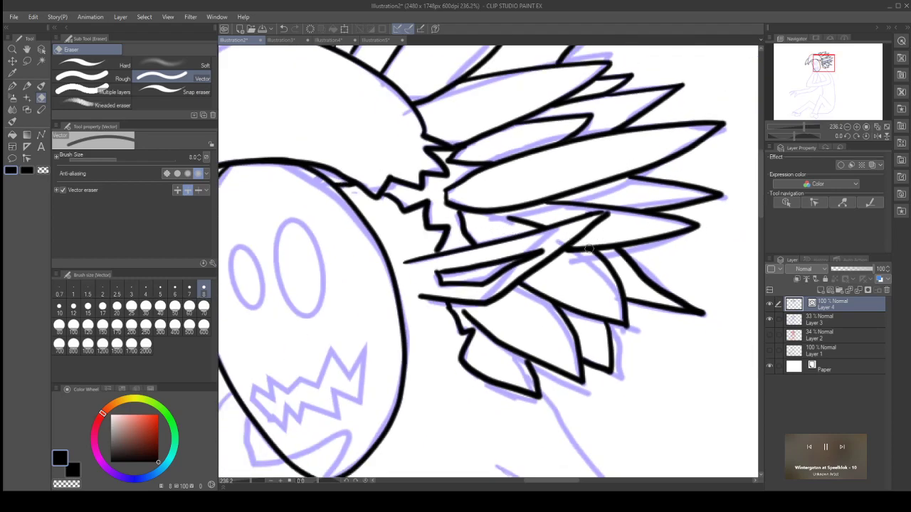
pyautogui.scroll(2, 570, 242)
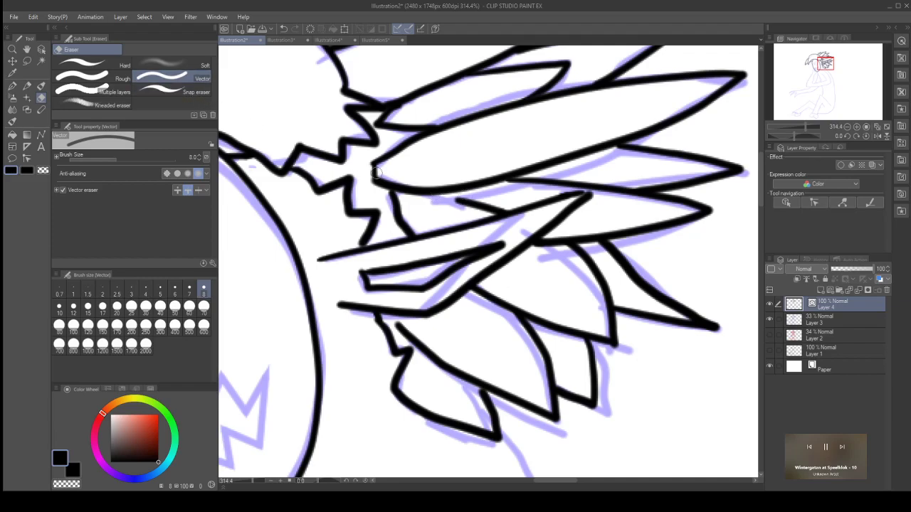
pyautogui.hotkey('ctrl', 'z')
pyautogui.hotkey('ctrl', 'z')
# Step: Erase the inner end of the feather's lower edge between the long pointed ear and the curved feather line using the Vector eraser
pyautogui.click(554, 244)
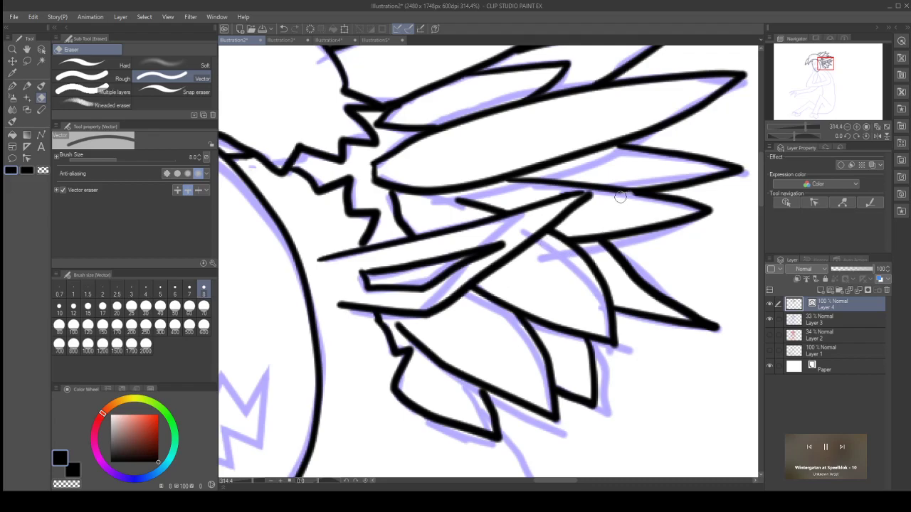
pyautogui.scroll(-1, 609, 244)
pyautogui.scroll(-2, 609, 243)
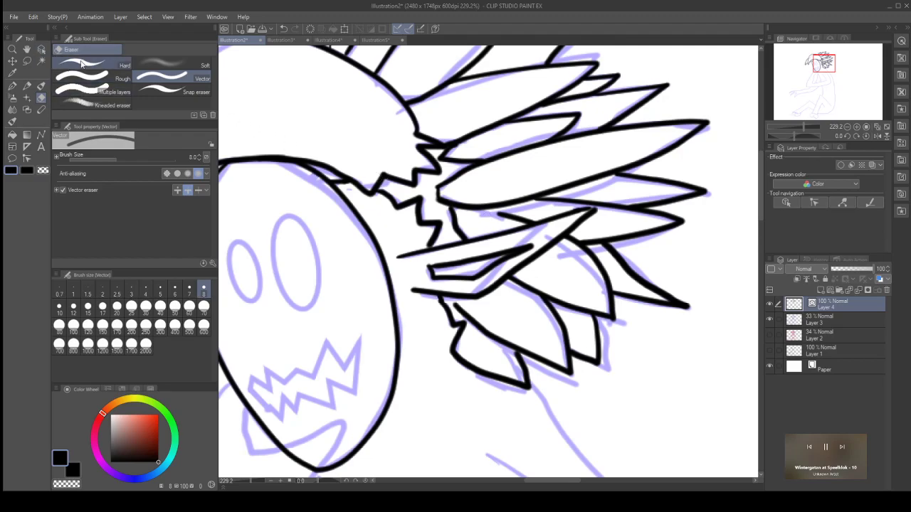
# Step: Try to ink the right side of the larger eye freehand over the sketch with the G-pen
pyautogui.scroll(-4, 237, 135)
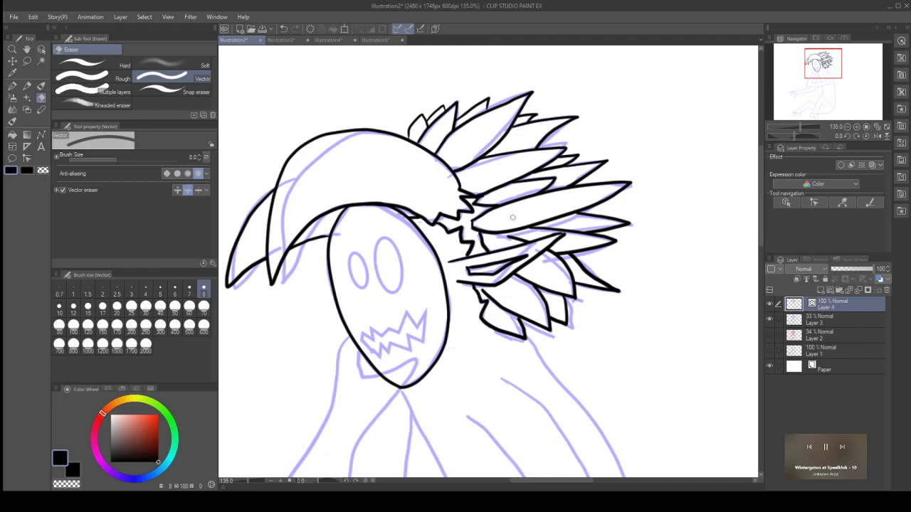
pyautogui.scroll(-1, 512, 218)
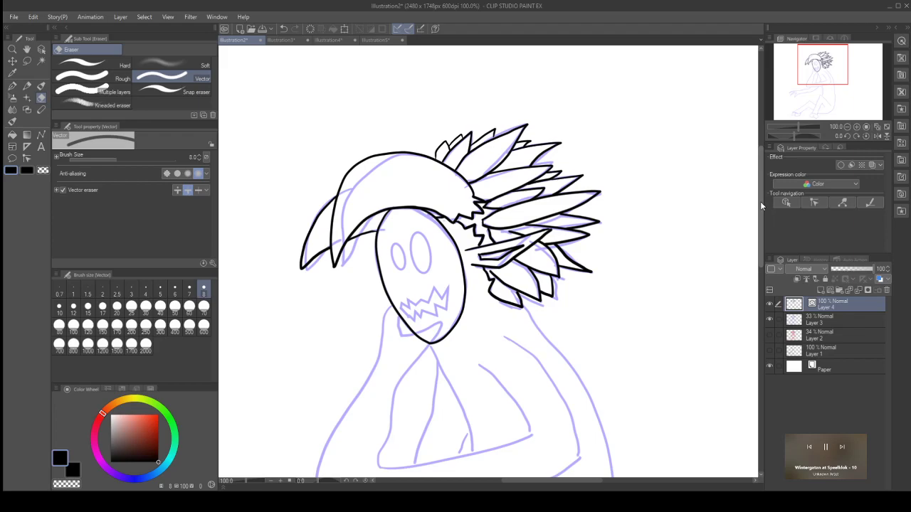
pyautogui.moveTo(760, 201); pyautogui.dragTo(758, 227)
pyautogui.scroll(1, 225, 72)
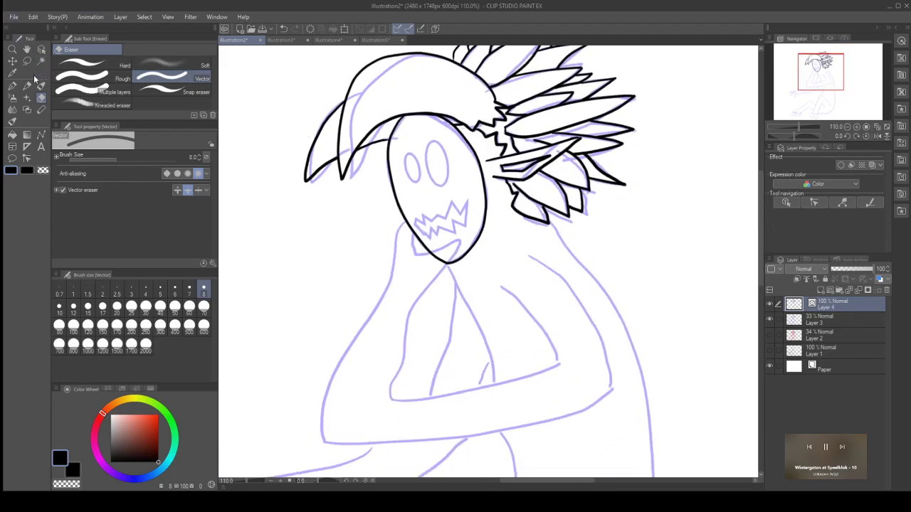
pyautogui.click(14, 85)
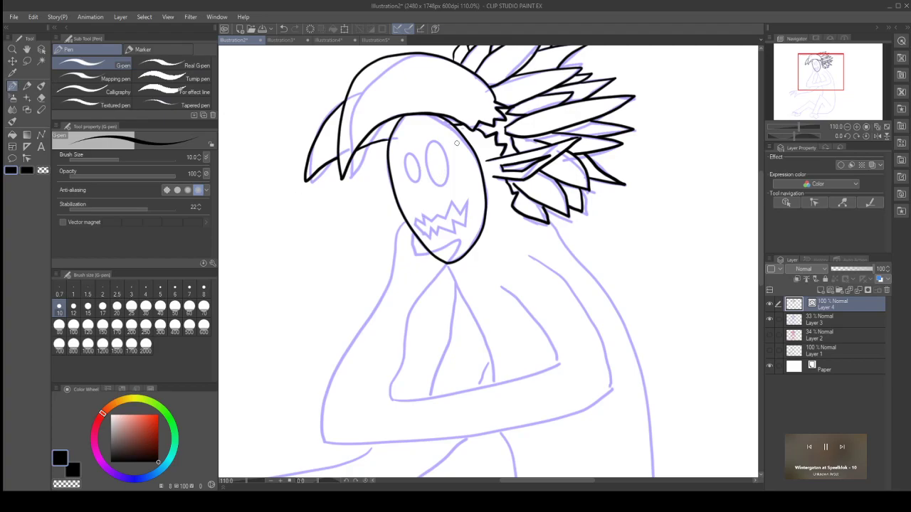
pyautogui.scroll(5, 440, 144)
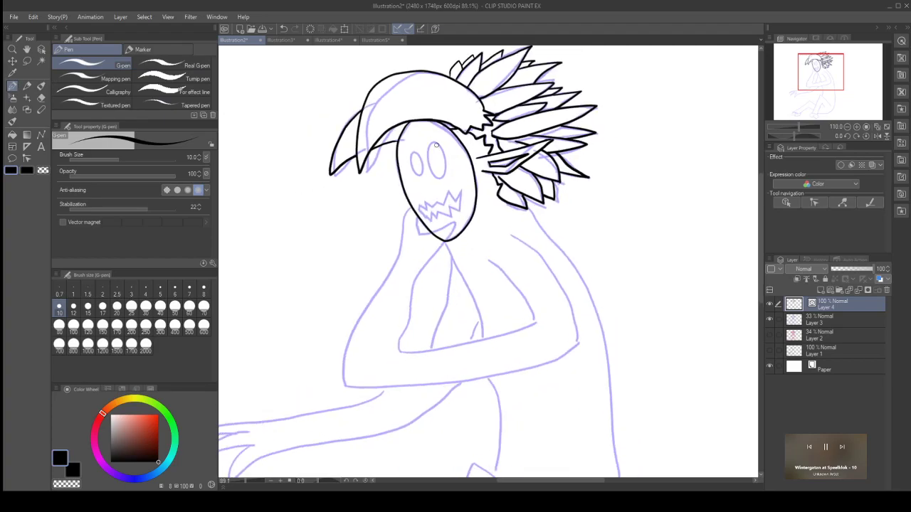
pyautogui.moveTo(438, 135)
pyautogui.mouseDown()
pyautogui.moveTo(453, 170)
pyautogui.moveTo(447, 211)
pyautogui.mouseUp()
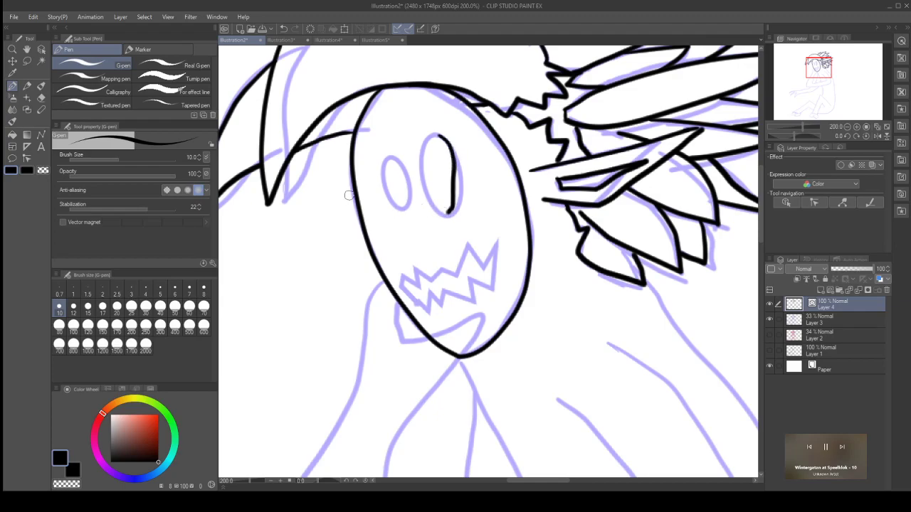
pyautogui.hotkey('ctrl', 'z')
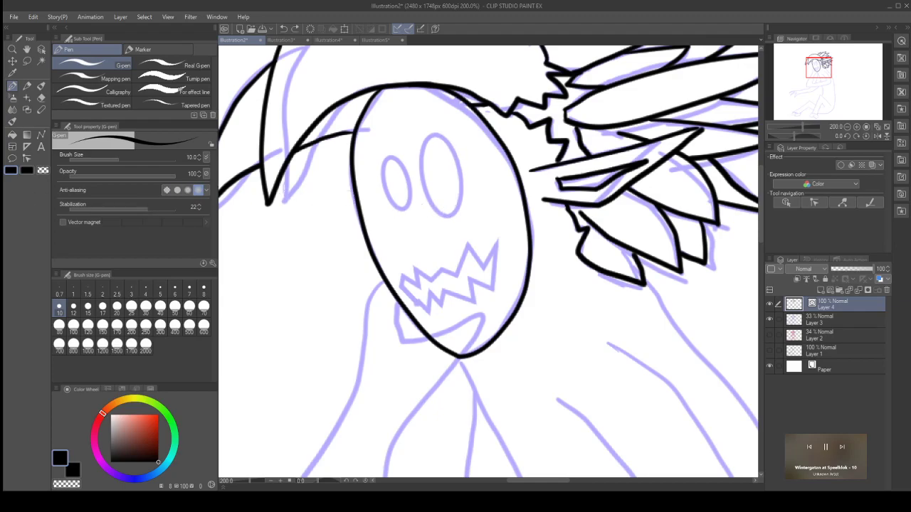
# Step: Draw a tilted ellipse beside the sketched larger eye with the Ellipse tool at brush size 6
pyautogui.click(40, 134)
pyautogui.click(106, 100)
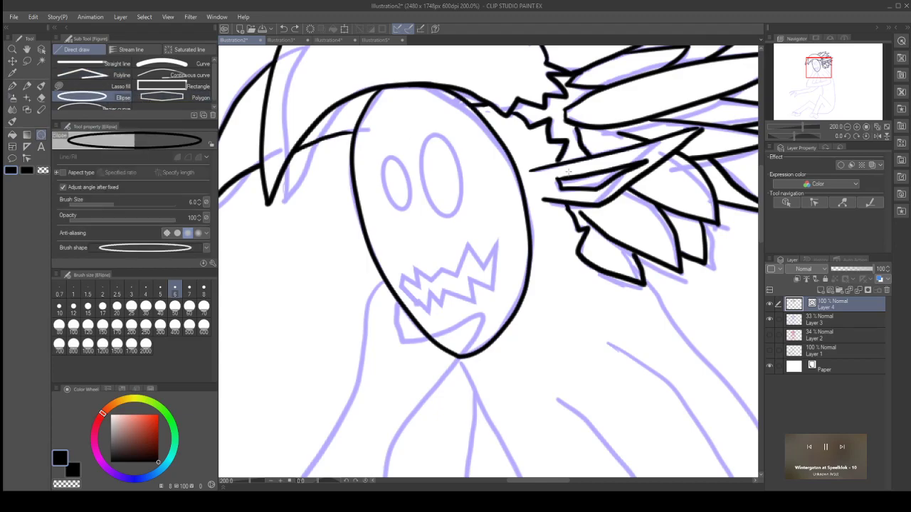
pyautogui.moveTo(431, 133); pyautogui.dragTo(484, 232)
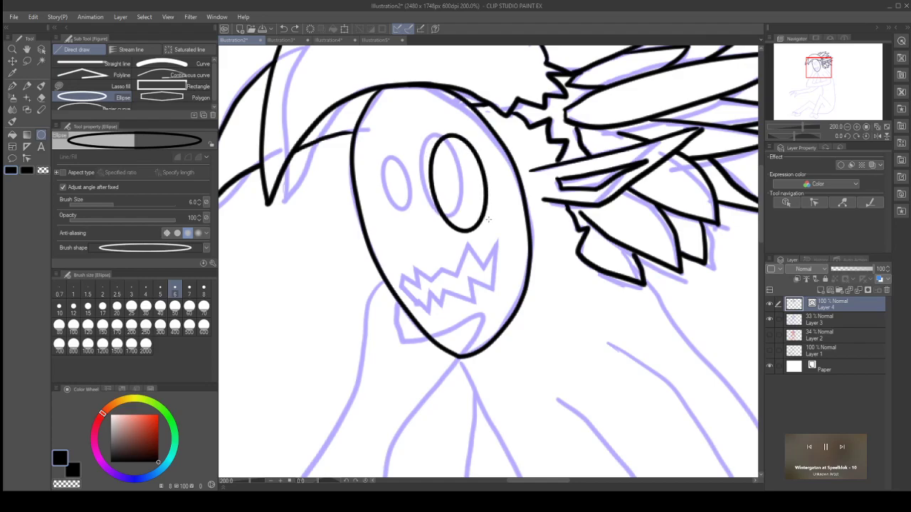
pyautogui.click(488, 219)
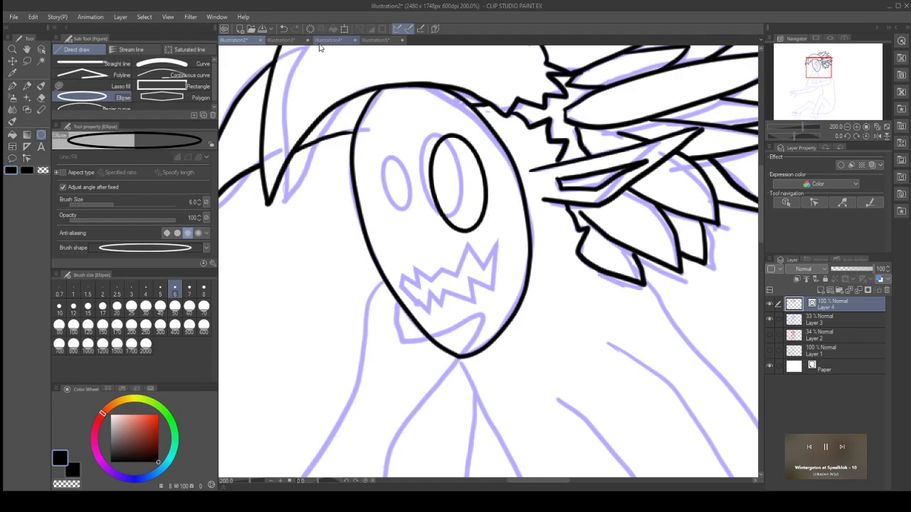
pyautogui.click(345, 28)
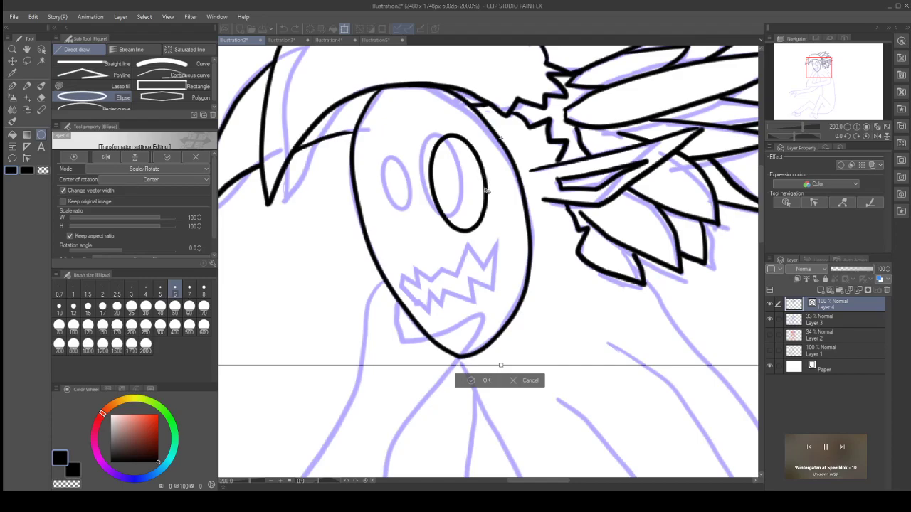
pyautogui.press('Return')
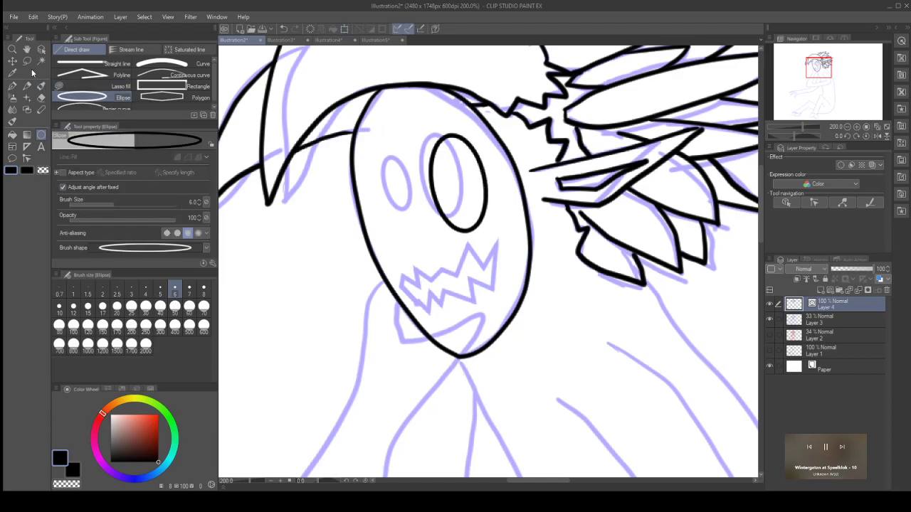
# Step: Move, rotate and resize the ellipse as a vector object so that it fits the sketched larger eye
pyautogui.click(41, 49)
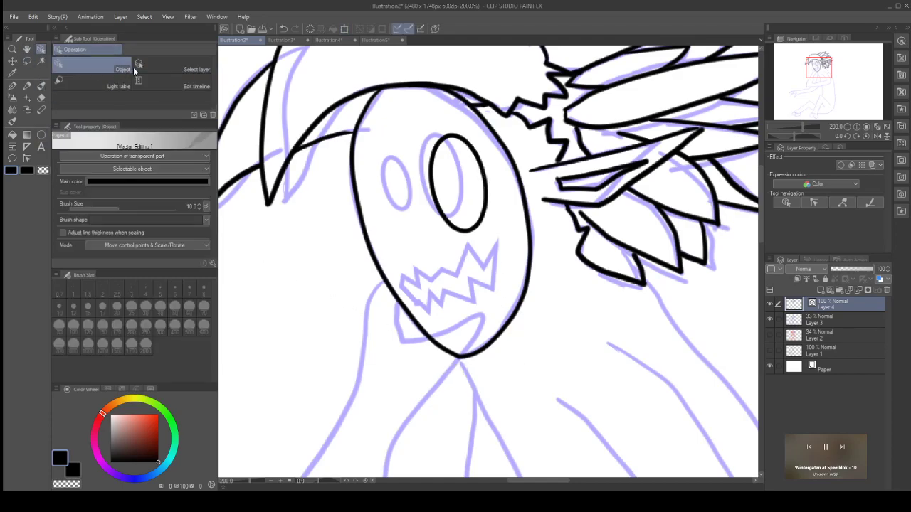
pyautogui.moveTo(484, 190); pyautogui.dragTo(477, 185)
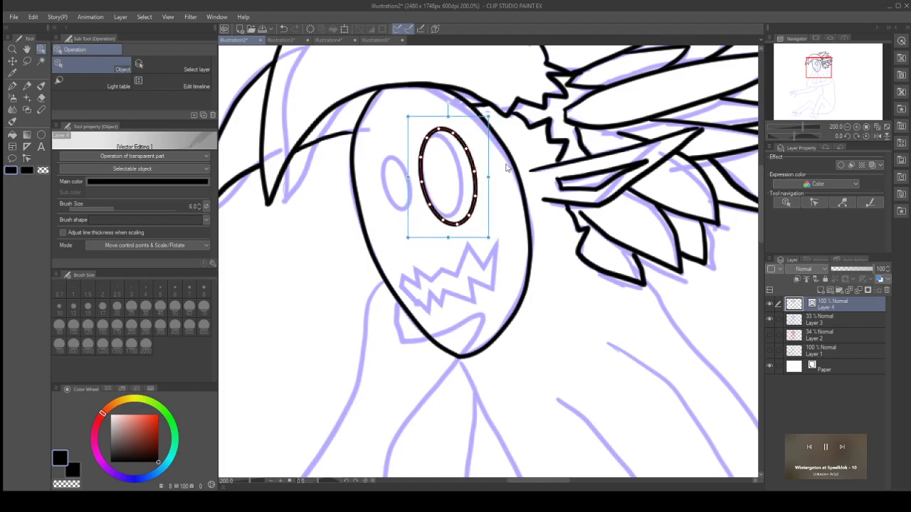
pyautogui.moveTo(490, 114)
pyautogui.mouseDown()
pyautogui.moveTo(476, 121)
pyautogui.moveTo(475, 112)
pyautogui.mouseUp()
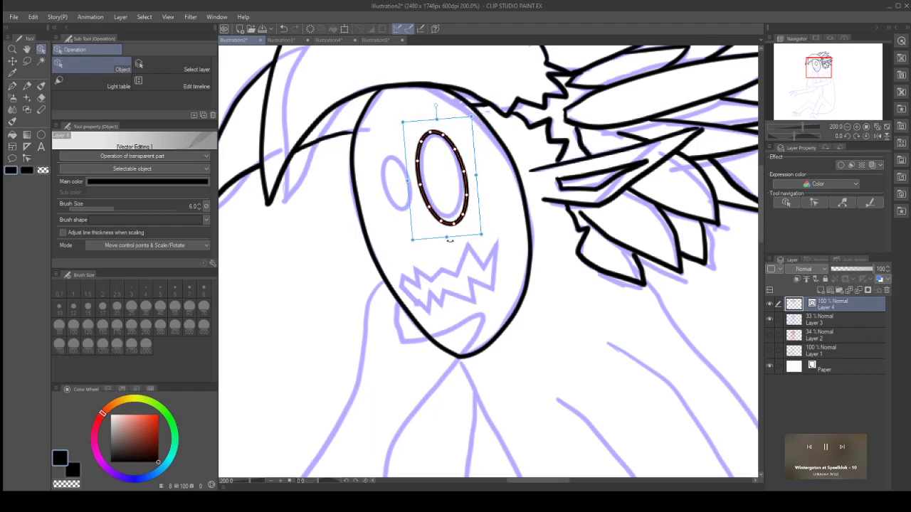
pyautogui.moveTo(445, 237); pyautogui.dragTo(446, 232)
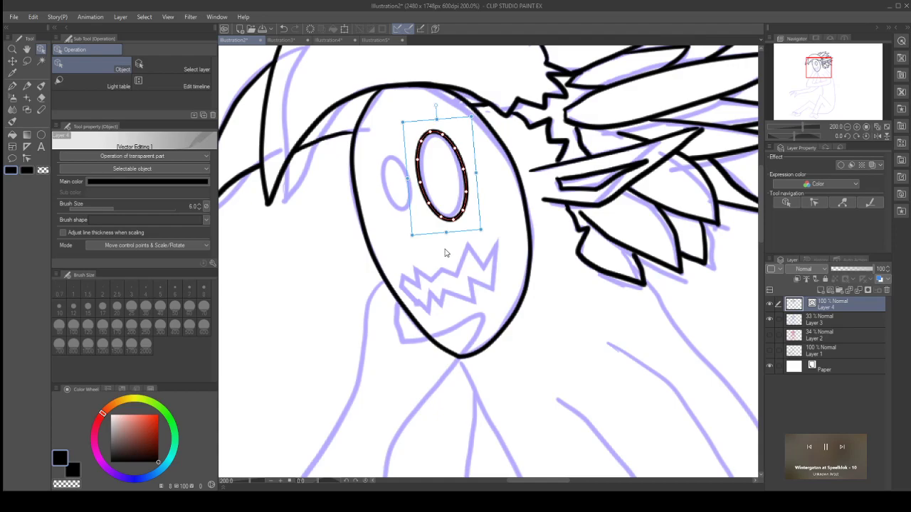
# Step: Place a copy of the eye ellipse over the sketched smaller eye and scale it down to match
pyautogui.moveTo(456, 121); pyautogui.dragTo(408, 130)
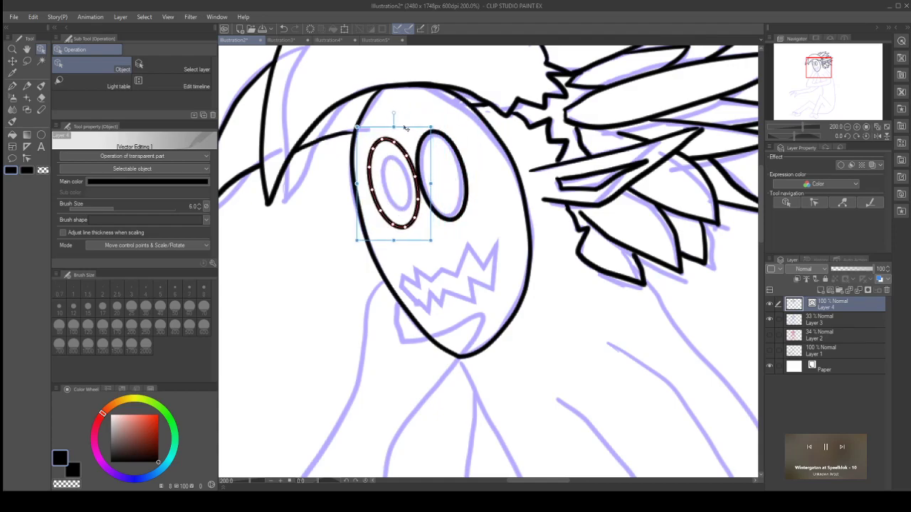
pyautogui.moveTo(353, 126)
pyautogui.mouseDown()
pyautogui.moveTo(379, 139)
pyautogui.moveTo(385, 165)
pyautogui.moveTo(401, 156)
pyautogui.mouseUp()
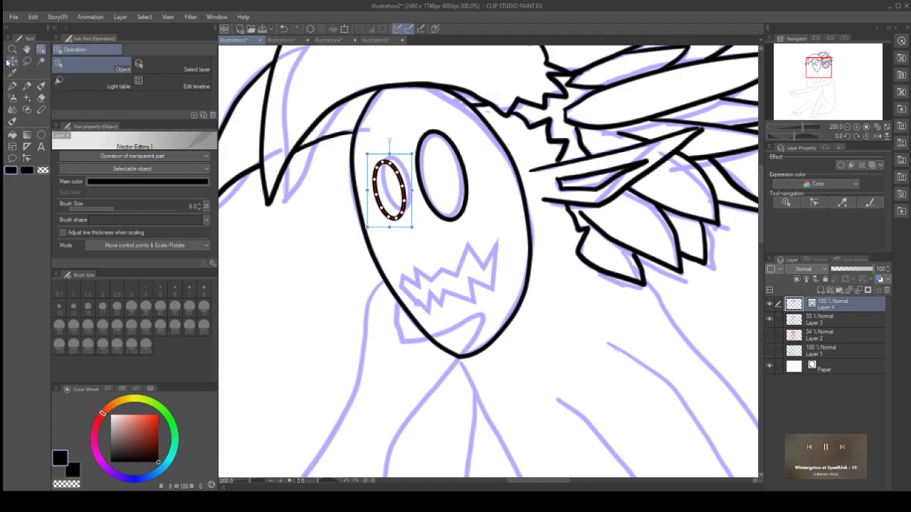
# Step: Try to ink the jagged lower edge of the mouth over the sketch with the G-pen
pyautogui.click(12, 86)
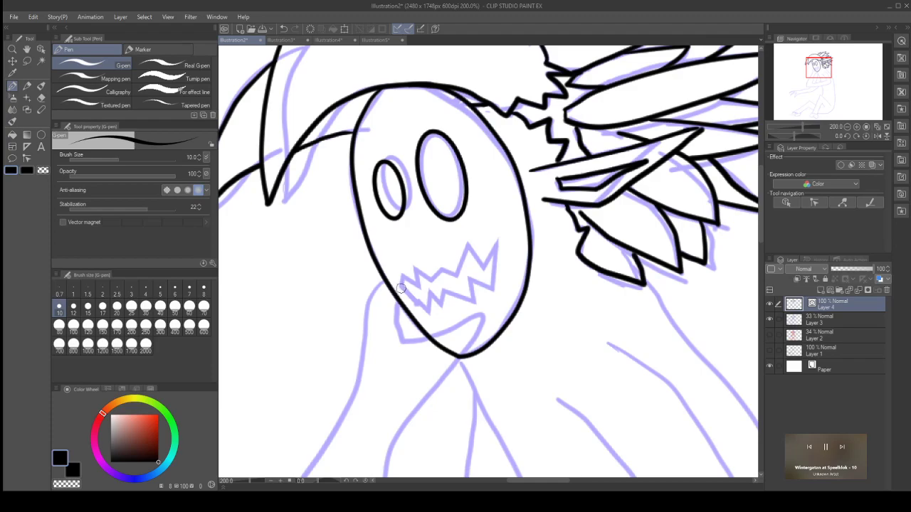
pyautogui.moveTo(401, 288)
pyautogui.mouseDown()
pyautogui.moveTo(429, 311)
pyautogui.moveTo(432, 292)
pyautogui.moveTo(442, 305)
pyautogui.moveTo(443, 293)
pyautogui.moveTo(474, 304)
pyautogui.moveTo(471, 281)
pyautogui.moveTo(493, 291)
pyautogui.moveTo(502, 245)
pyautogui.moveTo(482, 264)
pyautogui.mouseUp()
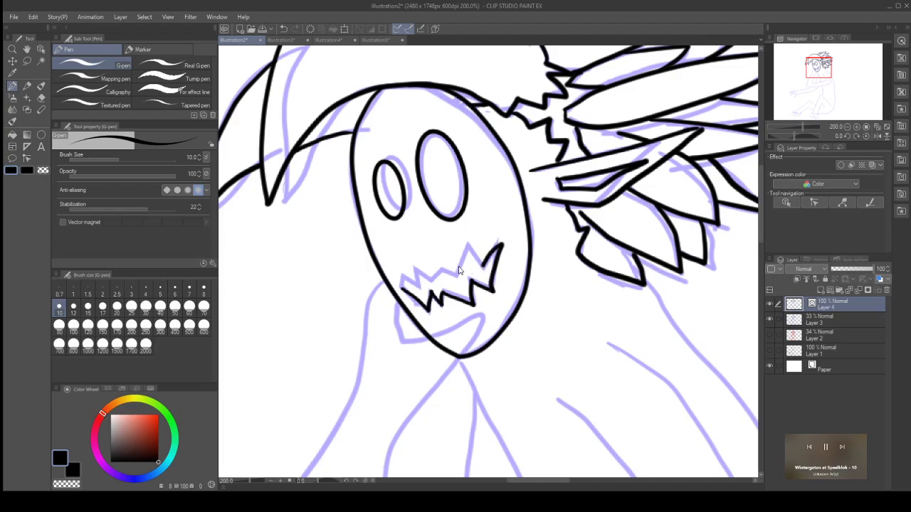
pyautogui.hotkey('ctrl', 'z')
pyautogui.moveTo(403, 288)
pyautogui.mouseDown()
pyautogui.moveTo(428, 314)
pyautogui.moveTo(430, 293)
pyautogui.moveTo(442, 306)
pyautogui.moveTo(445, 293)
pyautogui.moveTo(475, 303)
pyautogui.moveTo(471, 284)
pyautogui.moveTo(490, 293)
pyautogui.moveTo(494, 248)
pyautogui.mouseUp()
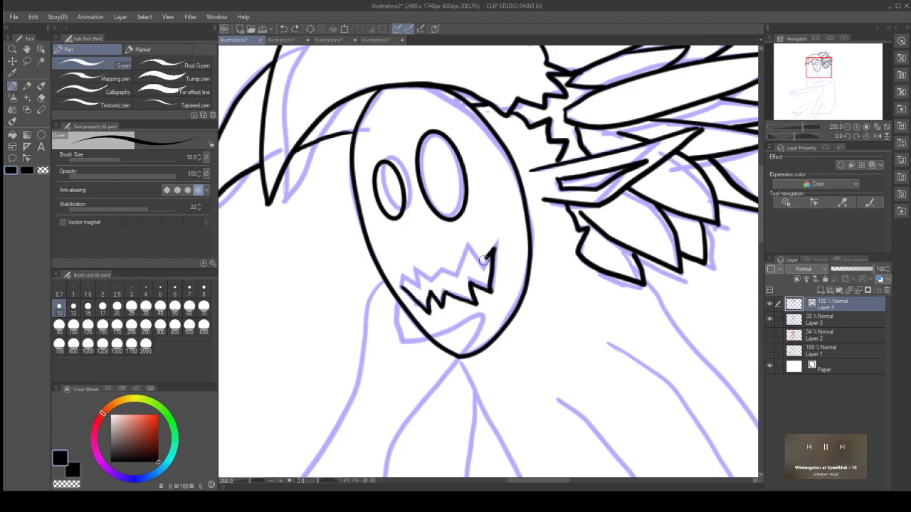
pyautogui.hotkey('ctrl', 'z')
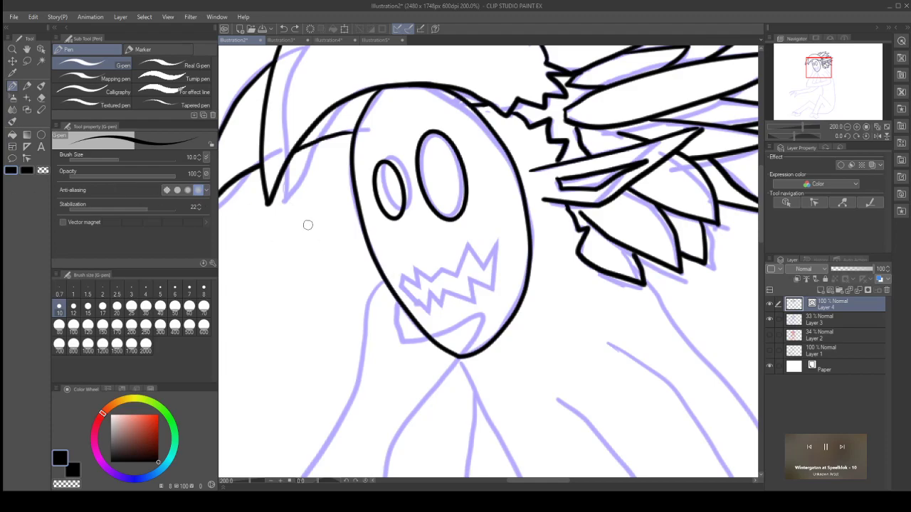
# Step: Ink the whole zigzag mouth outline over the sketch with the G-pen at brush size 10, redrawing strokes that miss
pyautogui.scroll(-1, 463, 280)
pyautogui.scroll(5, 371, 281)
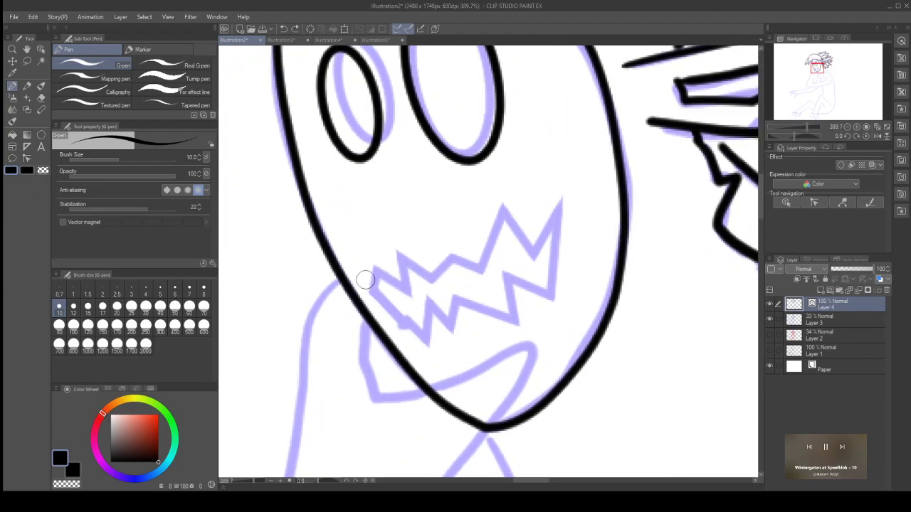
pyautogui.moveTo(372, 291)
pyautogui.mouseDown()
pyautogui.moveTo(422, 330)
pyautogui.moveTo(429, 305)
pyautogui.moveTo(449, 324)
pyautogui.moveTo(461, 307)
pyautogui.moveTo(518, 330)
pyautogui.moveTo(514, 291)
pyautogui.mouseUp()
pyautogui.hotkey('ctrl', 'z')
pyautogui.moveTo(374, 290)
pyautogui.mouseDown()
pyautogui.moveTo(425, 333)
pyautogui.moveTo(435, 301)
pyautogui.moveTo(450, 324)
pyautogui.moveTo(456, 300)
pyautogui.moveTo(518, 327)
pyautogui.moveTo(503, 277)
pyautogui.moveTo(550, 298)
pyautogui.moveTo(575, 205)
pyautogui.moveTo(534, 258)
pyautogui.moveTo(486, 205)
pyautogui.mouseUp()
pyautogui.moveTo(487, 244)
pyautogui.mouseDown()
pyautogui.moveTo(483, 270)
pyautogui.moveTo(437, 257)
pyautogui.moveTo(430, 274)
pyautogui.moveTo(390, 257)
pyautogui.moveTo(404, 287)
pyautogui.moveTo(369, 274)
pyautogui.moveTo(370, 284)
pyautogui.moveTo(425, 343)
pyautogui.moveTo(423, 303)
pyautogui.moveTo(453, 324)
pyautogui.moveTo(461, 306)
pyautogui.moveTo(516, 328)
pyautogui.moveTo(506, 283)
pyautogui.moveTo(556, 295)
pyautogui.moveTo(567, 210)
pyautogui.moveTo(527, 254)
pyautogui.moveTo(499, 210)
pyautogui.moveTo(471, 271)
pyautogui.moveTo(439, 257)
pyautogui.moveTo(429, 281)
pyautogui.moveTo(388, 250)
pyautogui.moveTo(404, 286)
pyautogui.moveTo(375, 274)
pyautogui.moveTo(377, 295)
pyautogui.mouseUp()
pyautogui.hotkey('ctrl', 'z')
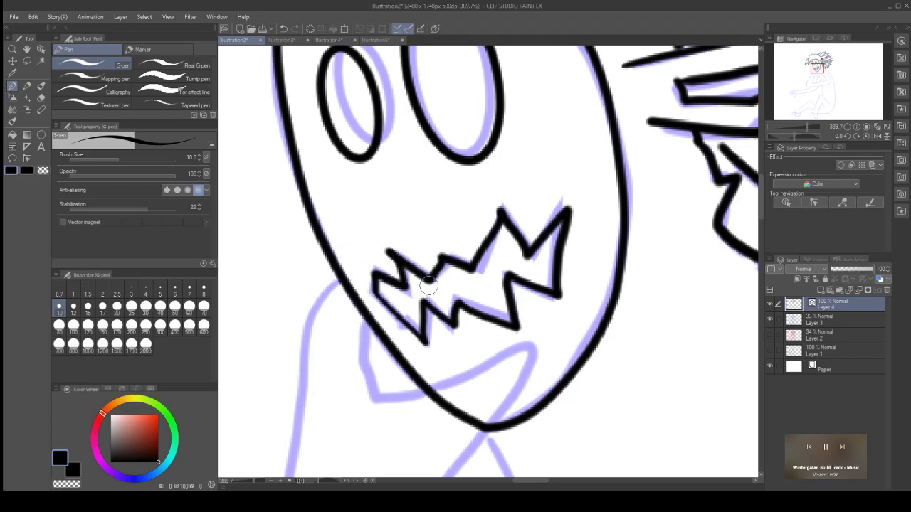
# Step: Undo the inked mouth and redraw its full zigzag outline over the sketch with the G-pen at brush size 10
pyautogui.hotkey('ctrl', 'z')
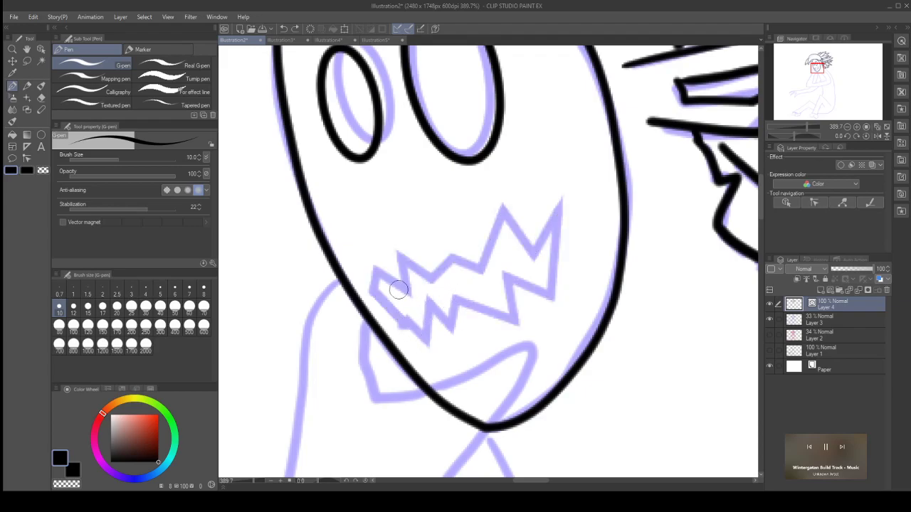
pyautogui.moveTo(371, 292)
pyautogui.mouseDown()
pyautogui.moveTo(419, 336)
pyautogui.moveTo(425, 310)
pyautogui.moveTo(453, 326)
pyautogui.mouseUp()
pyautogui.moveTo(492, 315)
pyautogui.mouseDown()
pyautogui.moveTo(531, 324)
pyautogui.moveTo(507, 279)
pyautogui.moveTo(547, 302)
pyautogui.moveTo(548, 256)
pyautogui.moveTo(568, 205)
pyautogui.moveTo(532, 251)
pyautogui.moveTo(496, 207)
pyautogui.moveTo(482, 268)
pyautogui.moveTo(437, 254)
pyautogui.moveTo(434, 279)
pyautogui.moveTo(404, 256)
pyautogui.moveTo(412, 290)
pyautogui.moveTo(373, 266)
pyautogui.moveTo(372, 285)
pyautogui.mouseUp()
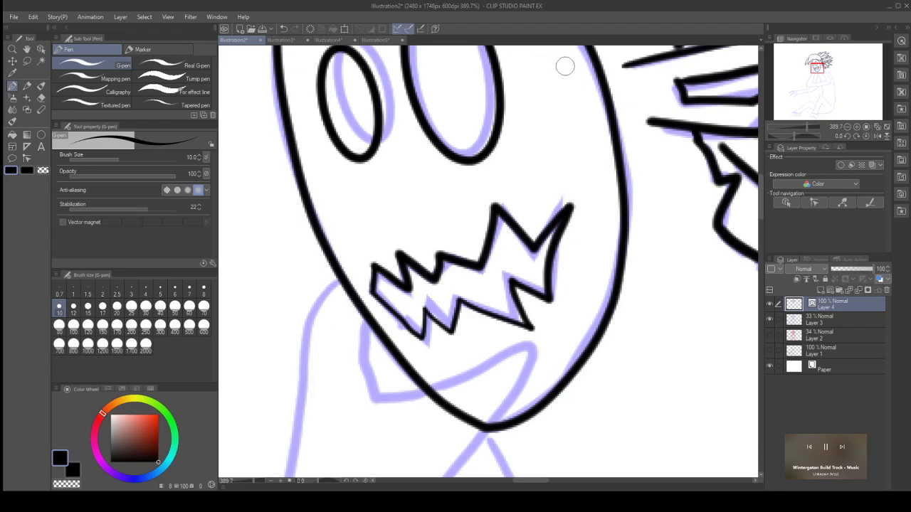
# Step: Ink the hand beneath the chin and both edges of the raised forearm over the sketch with the G-pen
pyautogui.scroll(-4, 491, 260)
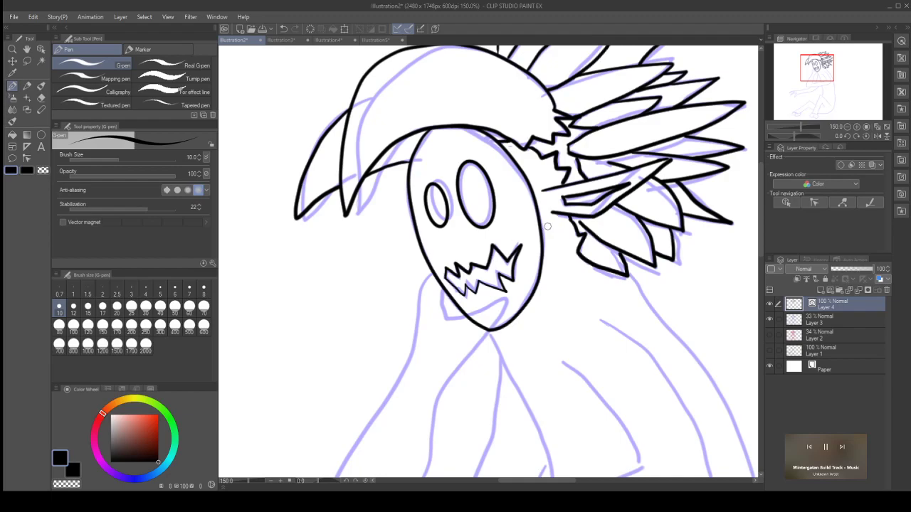
pyautogui.moveTo(763, 223); pyautogui.dragTo(764, 267)
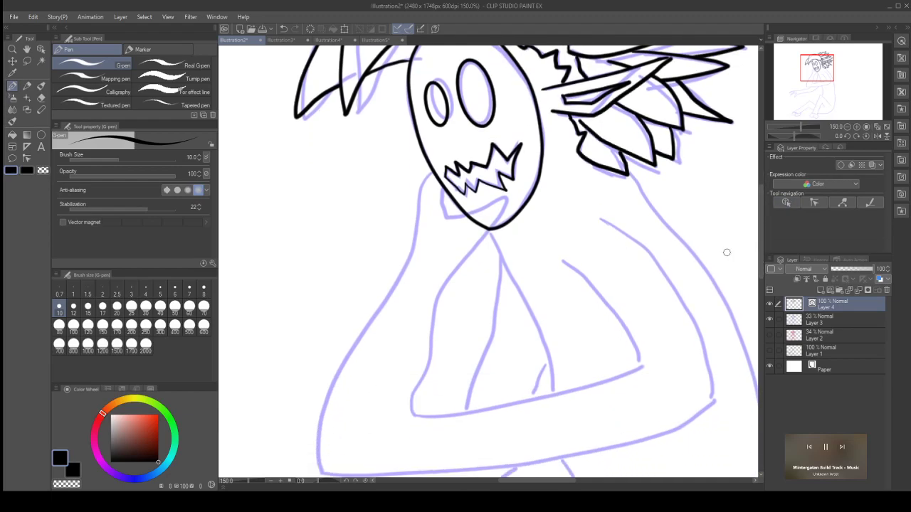
pyautogui.scroll(2, 459, 182)
pyautogui.scroll(2, 459, 183)
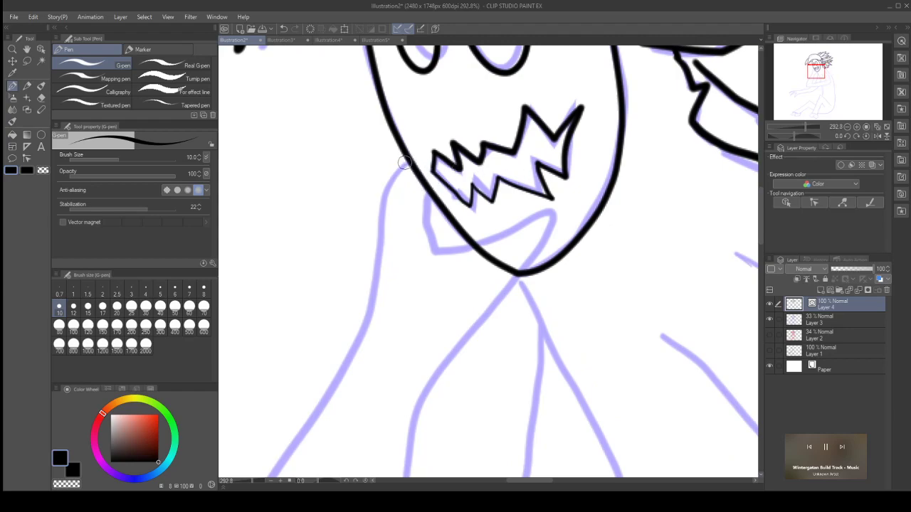
pyautogui.scroll(-6, 502, 277)
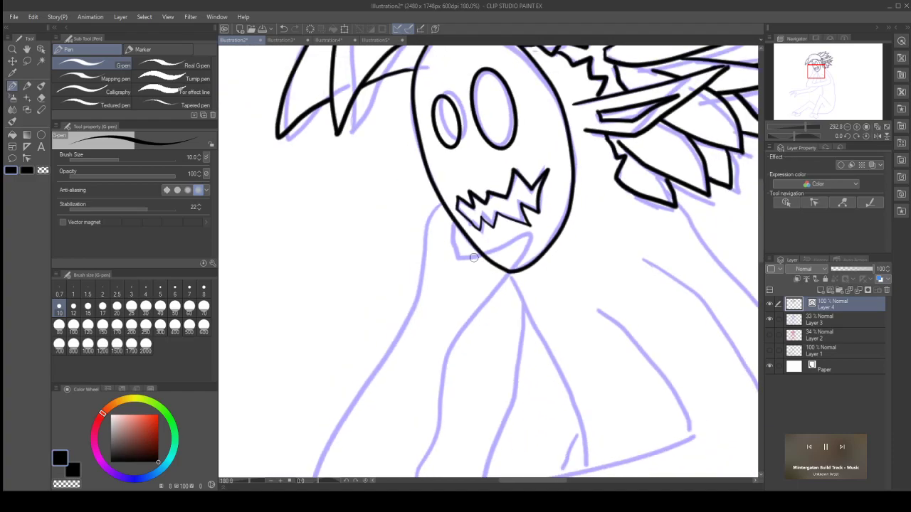
pyautogui.scroll(3, 450, 234)
pyautogui.moveTo(448, 226)
pyautogui.mouseDown()
pyautogui.moveTo(443, 236)
pyautogui.moveTo(457, 267)
pyautogui.moveTo(522, 237)
pyautogui.moveTo(527, 248)
pyautogui.moveTo(443, 349)
pyautogui.moveTo(418, 480)
pyautogui.mouseUp()
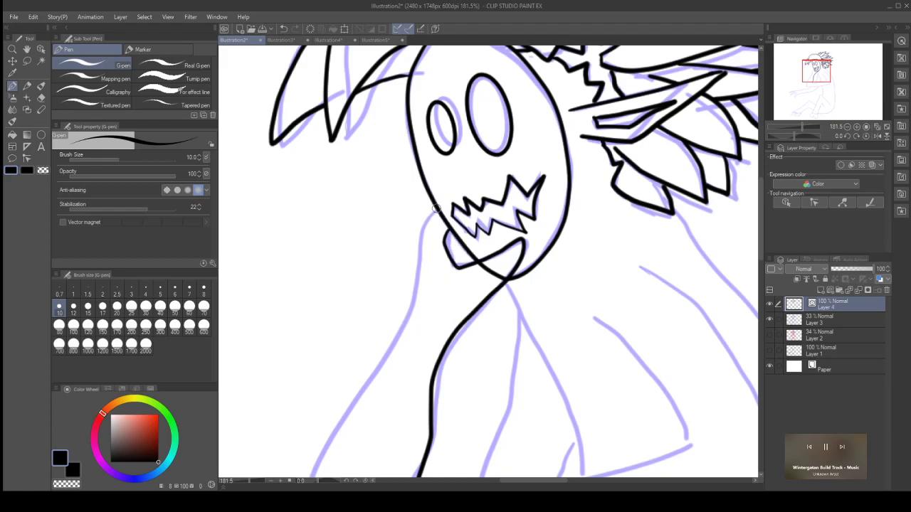
pyautogui.moveTo(437, 209)
pyautogui.mouseDown()
pyautogui.moveTo(418, 239)
pyautogui.moveTo(394, 340)
pyautogui.moveTo(324, 430)
pyautogui.moveTo(307, 471)
pyautogui.mouseUp()
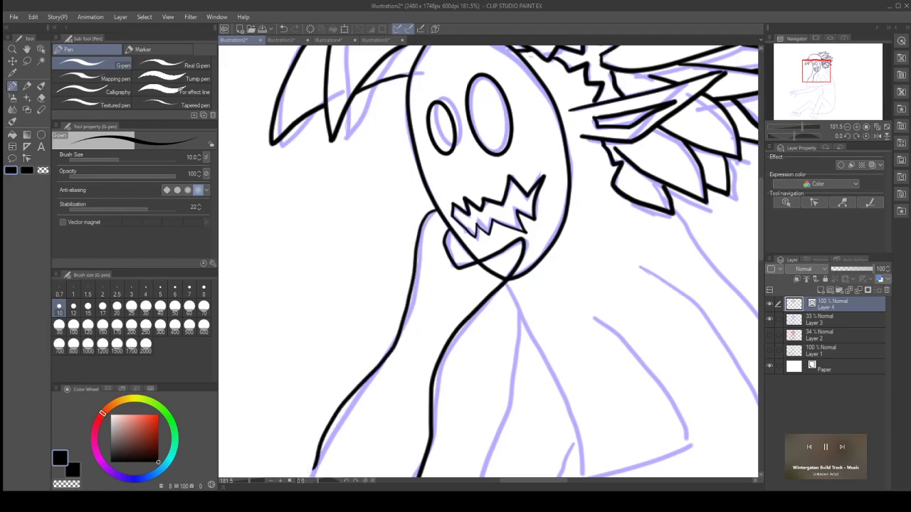
# Step: Ink the inner edge of the folded arms, and their outer edge from the shoulder around to the raised forearm's elbow
pyautogui.scroll(-2, 613, 354)
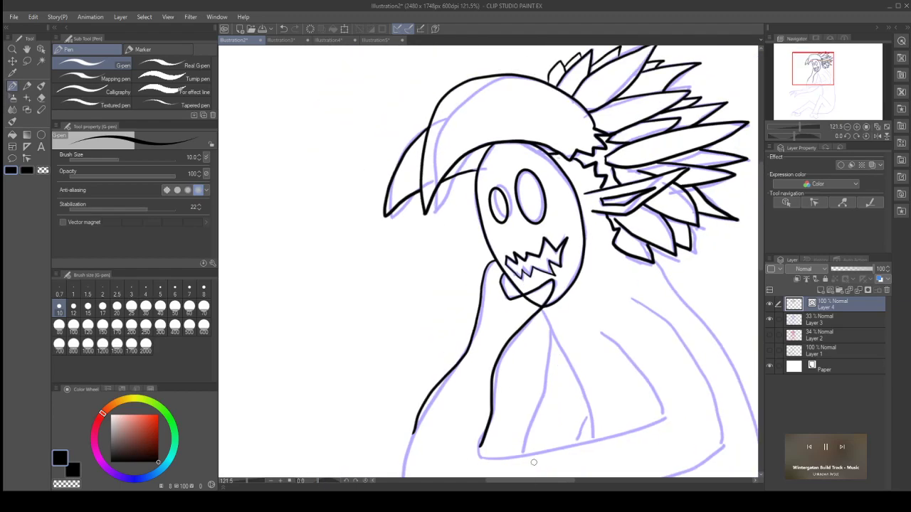
pyautogui.moveTo(760, 197); pyautogui.dragTo(759, 247)
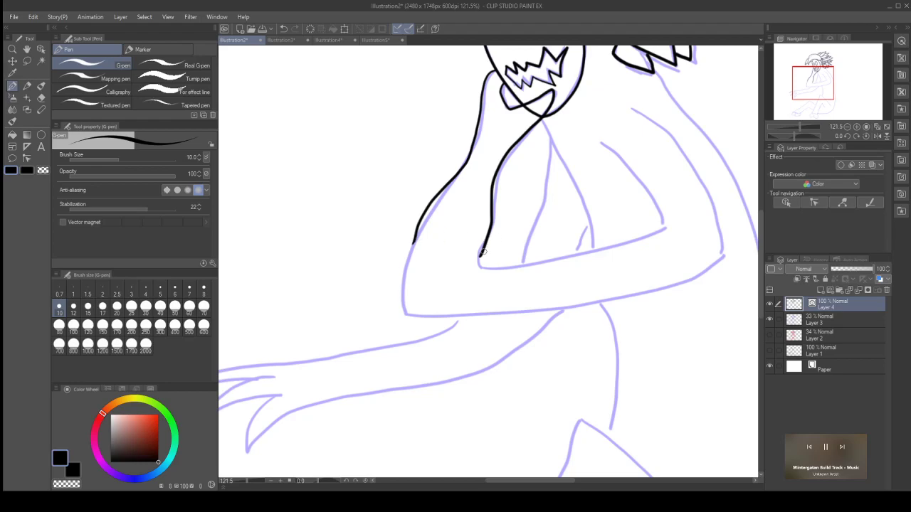
pyautogui.moveTo(482, 259)
pyautogui.mouseDown()
pyautogui.moveTo(645, 225)
pyautogui.moveTo(659, 210)
pyautogui.moveTo(612, 172)
pyautogui.moveTo(597, 147)
pyautogui.mouseUp()
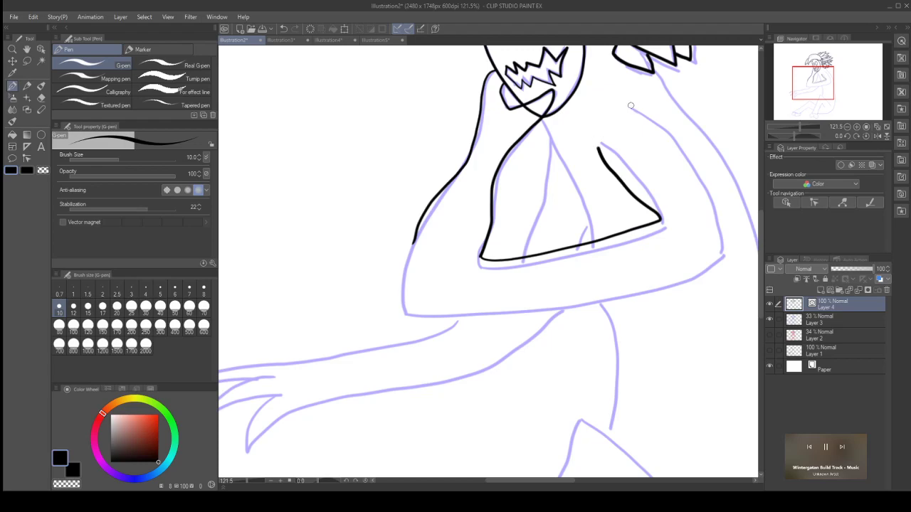
pyautogui.moveTo(604, 102)
pyautogui.mouseDown()
pyautogui.moveTo(644, 107)
pyautogui.moveTo(704, 168)
pyautogui.moveTo(721, 212)
pyautogui.moveTo(718, 261)
pyautogui.moveTo(540, 312)
pyautogui.moveTo(416, 318)
pyautogui.moveTo(392, 305)
pyautogui.moveTo(392, 272)
pyautogui.moveTo(413, 242)
pyautogui.mouseUp()
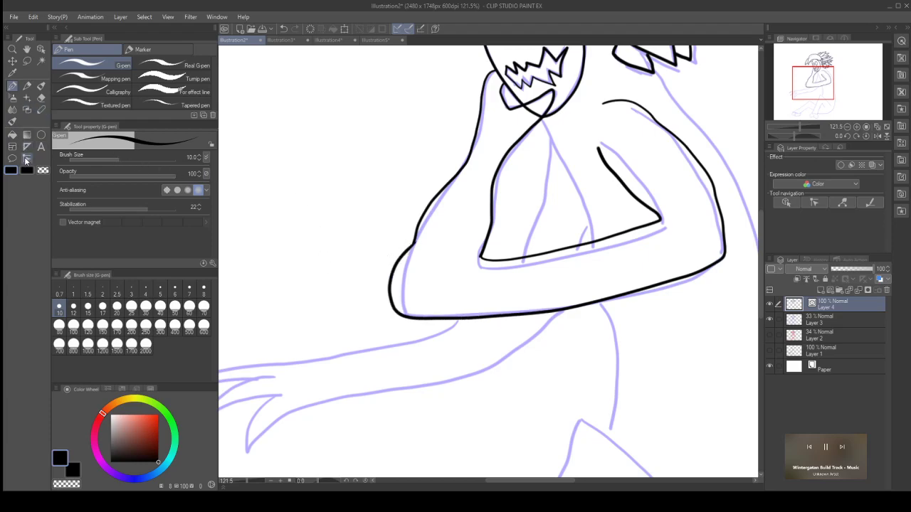
# Step: Join the two outer arm strokes above the raised forearm's elbow with the Connect vector line tool at size 20
pyautogui.click(26, 159)
pyautogui.click(174, 78)
pyautogui.moveTo(411, 253); pyautogui.dragTo(400, 237)
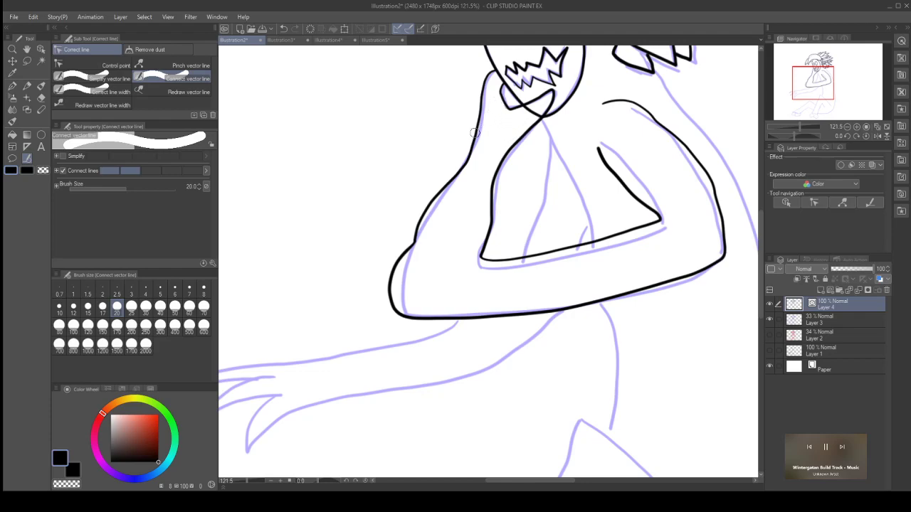
# Step: Simplify the inner and outer vector lines of both folded arms with the Simplify vector line tool at size 30
pyautogui.click(93, 78)
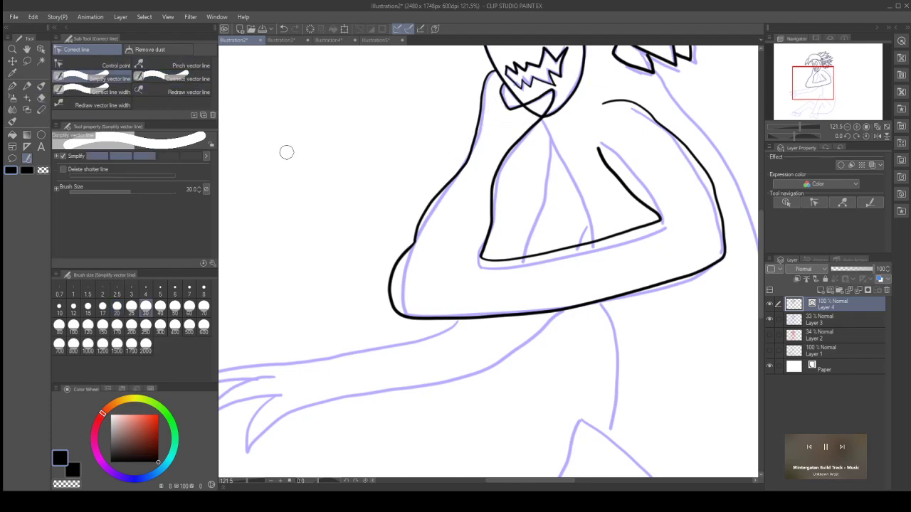
pyautogui.moveTo(418, 234); pyautogui.dragTo(402, 311)
pyautogui.moveTo(499, 237); pyautogui.dragTo(481, 261)
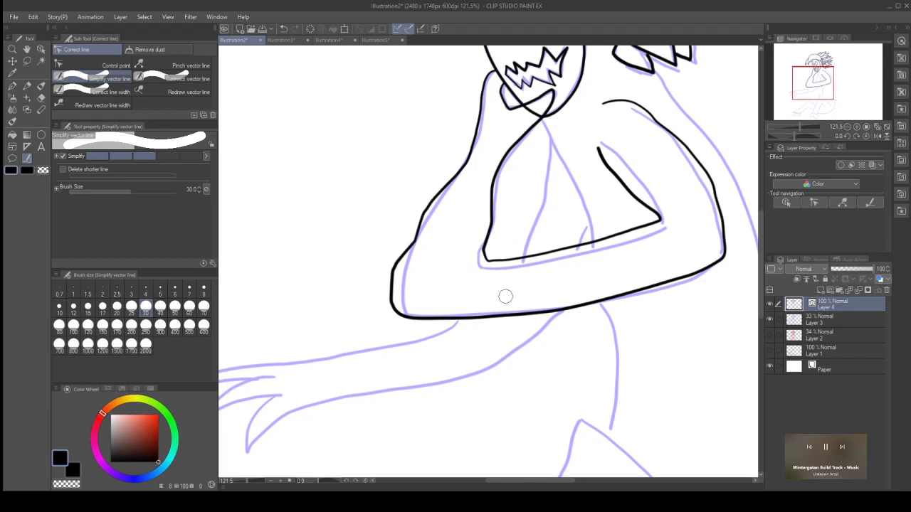
pyautogui.moveTo(492, 213); pyautogui.dragTo(506, 153)
pyautogui.moveTo(615, 171); pyautogui.dragTo(685, 215)
pyautogui.moveTo(661, 141); pyautogui.dragTo(723, 260)
pyautogui.moveTo(698, 172); pyautogui.dragTo(702, 179)
pyautogui.moveTo(712, 253); pyautogui.dragTo(629, 277)
pyautogui.moveTo(392, 274); pyautogui.dragTo(427, 317)
pyautogui.moveTo(573, 299); pyautogui.dragTo(528, 312)
pyautogui.moveTo(413, 228); pyautogui.dragTo(422, 212)
pyautogui.moveTo(461, 169); pyautogui.dragTo(471, 119)
# Step: Delete the surplus control points that make bumps along the raised forearm's outer edge and at its elbow
pyautogui.click(93, 65)
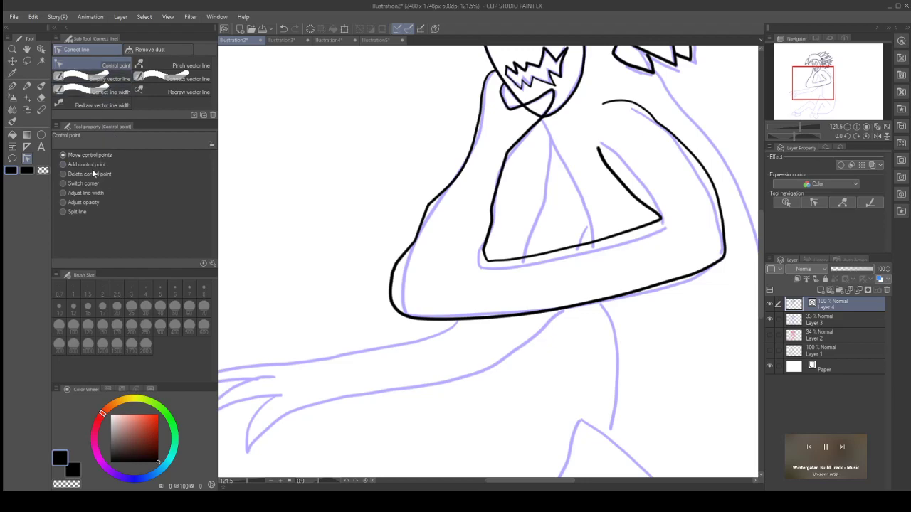
pyautogui.moveTo(418, 244)
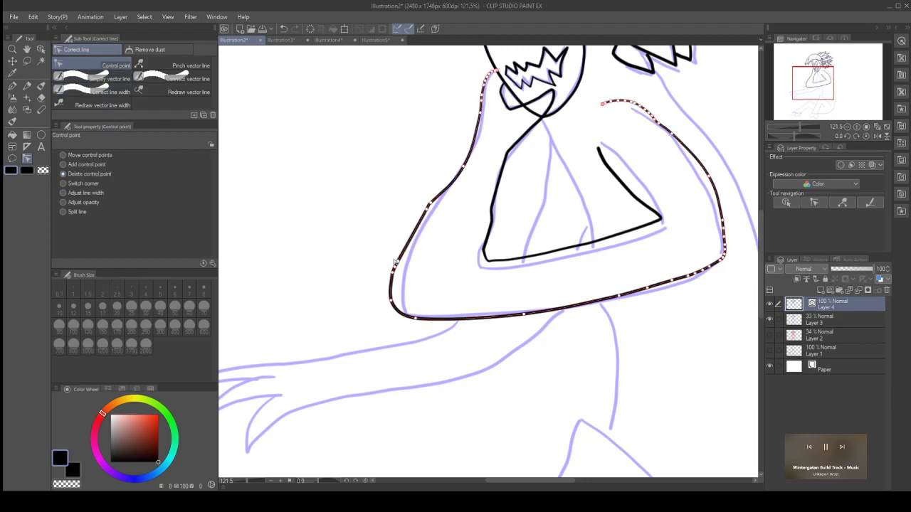
pyautogui.click(427, 207)
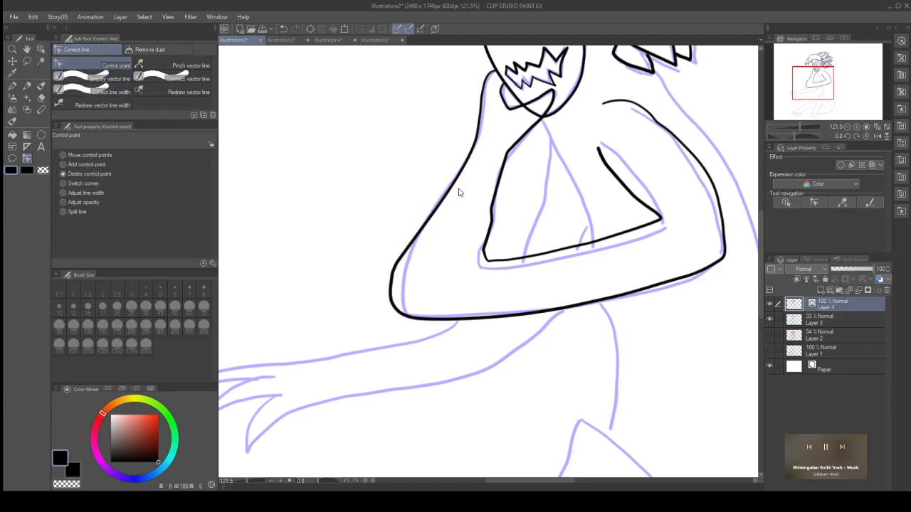
pyautogui.click(395, 262)
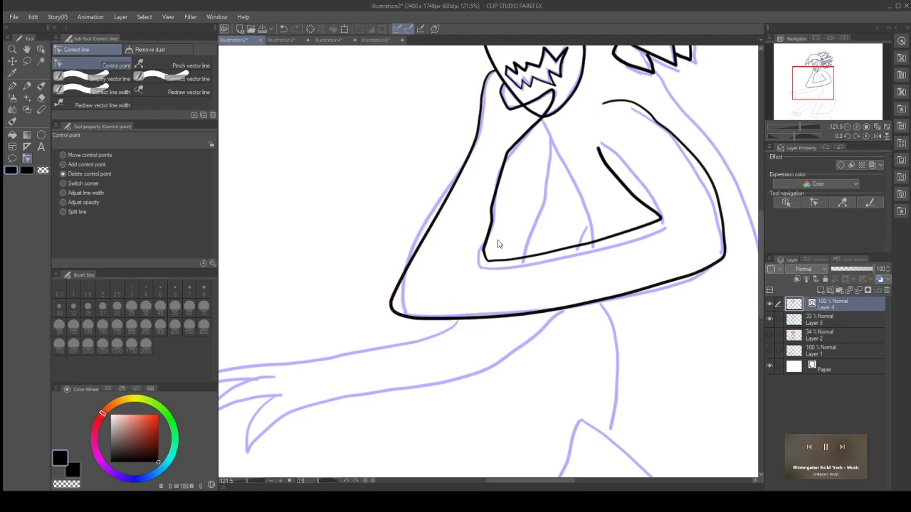
pyautogui.click(491, 212)
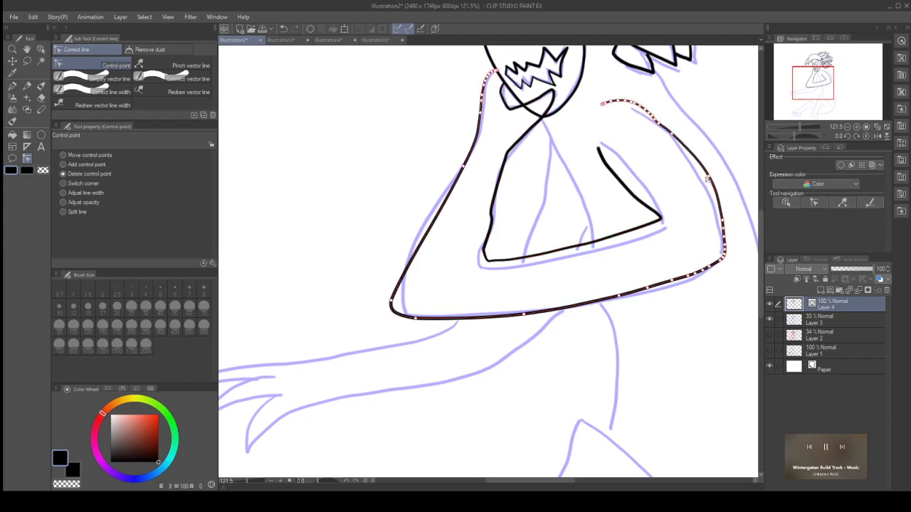
# Step: Delete surplus control points on the outer upper arm below the shoulder and add one to bow the line outward
pyautogui.click(664, 133)
pyautogui.click(723, 229)
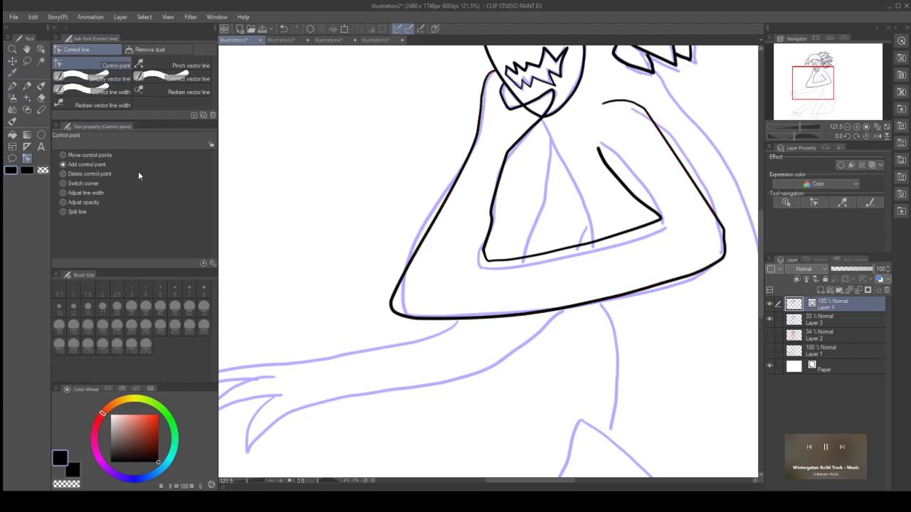
pyautogui.moveTo(675, 157); pyautogui.dragTo(686, 156)
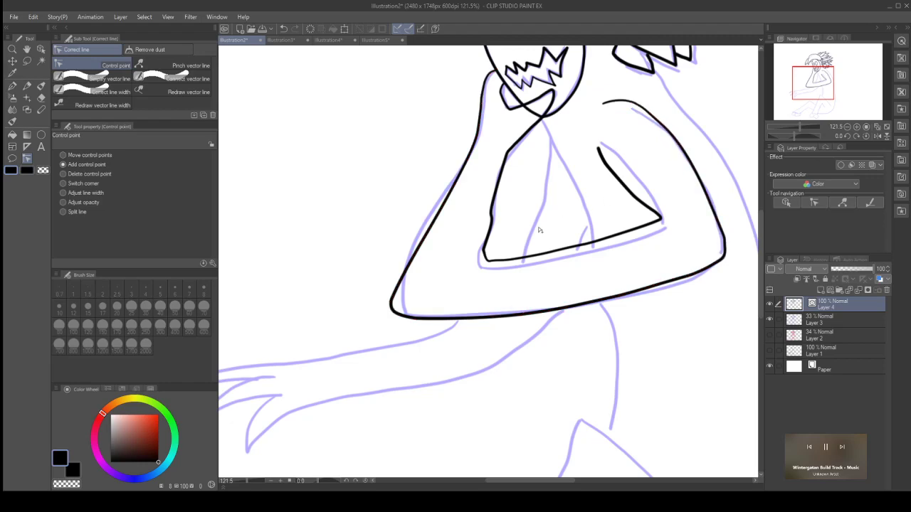
# Step: Pull the raised arm's inner and outer elbow corners outward and add a control point that curves the outer forearm toward the sketch
pyautogui.moveTo(480, 266); pyautogui.dragTo(472, 270)
pyautogui.moveTo(391, 303); pyautogui.dragTo(391, 313)
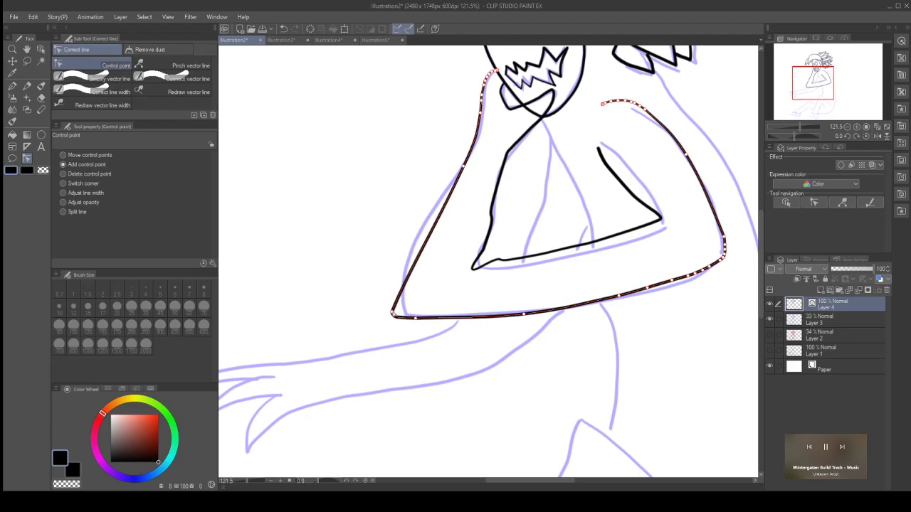
pyautogui.moveTo(442, 213); pyautogui.dragTo(424, 231)
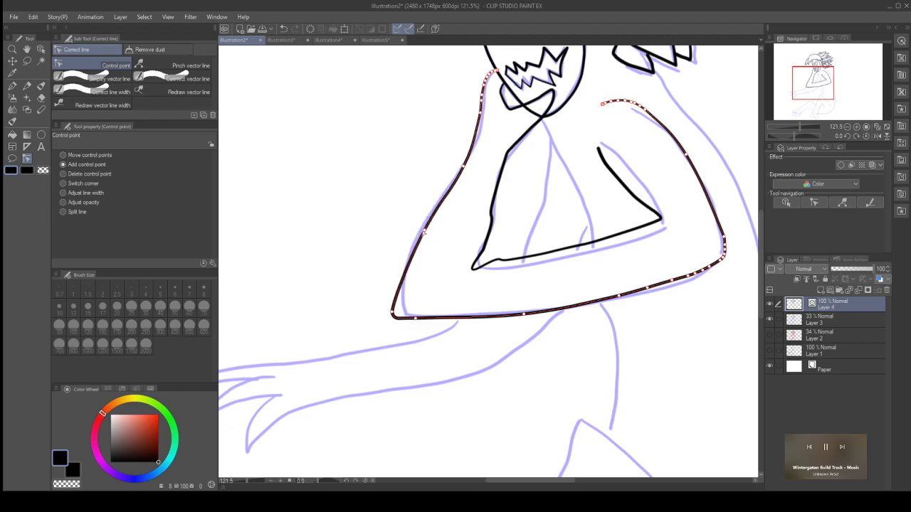
pyautogui.moveTo(393, 311); pyautogui.dragTo(393, 313)
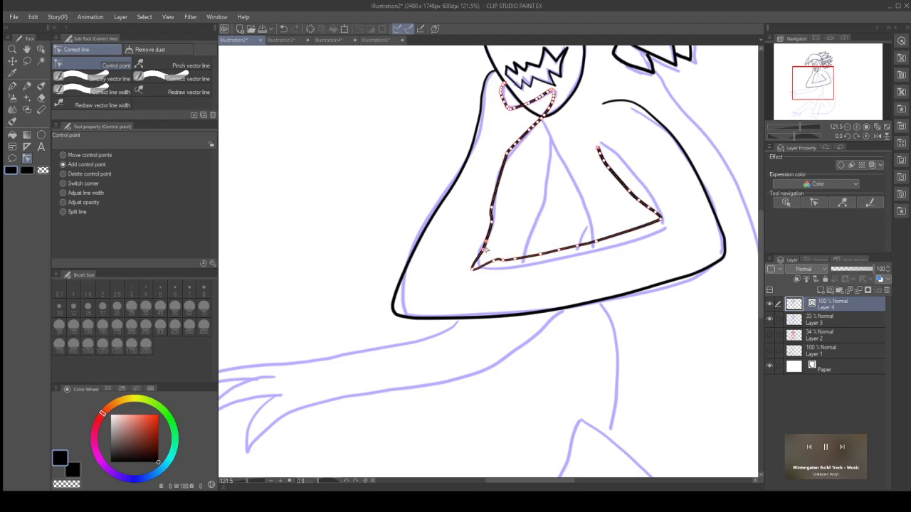
# Step: Simplify the inner line of the folded arms and move its control points to reshape both inner elbow corners
pyautogui.click(93, 79)
pyautogui.moveTo(492, 208)
pyautogui.mouseDown()
pyautogui.moveTo(476, 278)
pyautogui.moveTo(559, 247)
pyautogui.mouseUp()
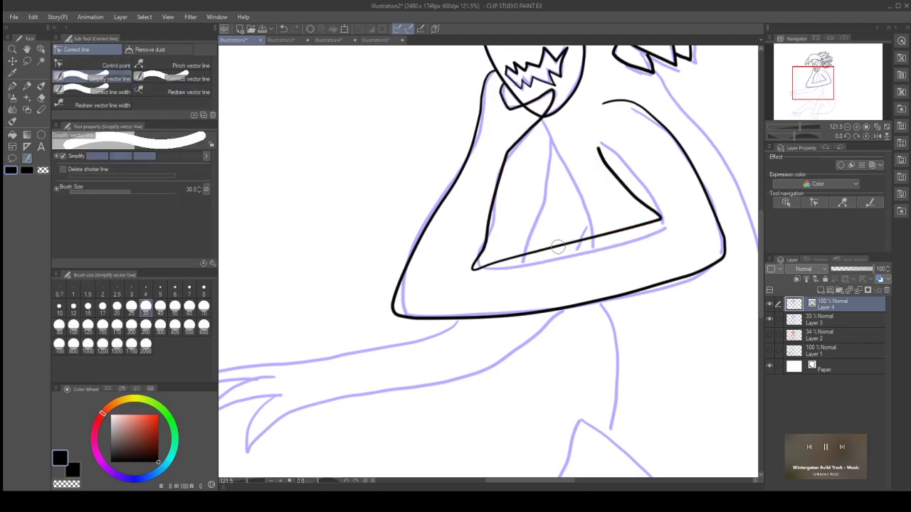
pyautogui.click(84, 63)
pyautogui.moveTo(472, 270); pyautogui.dragTo(455, 282)
pyautogui.click(475, 252)
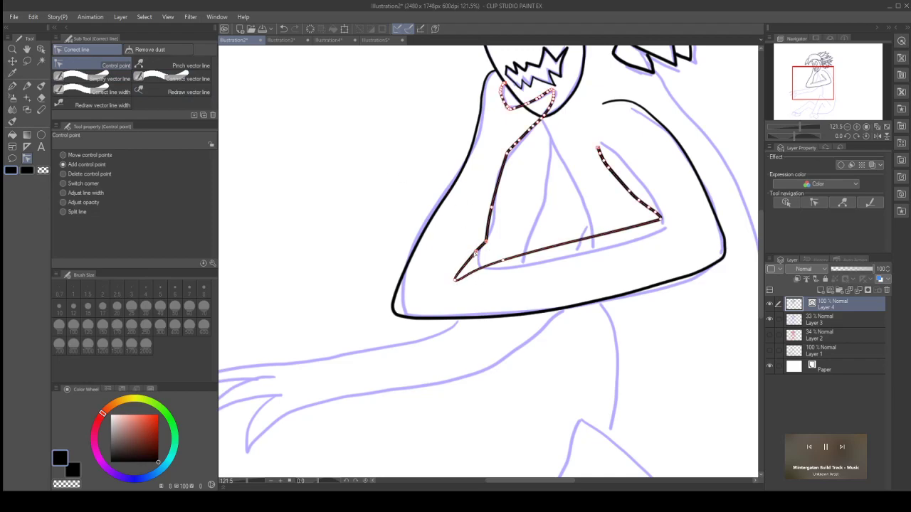
pyautogui.moveTo(486, 243); pyautogui.dragTo(484, 229)
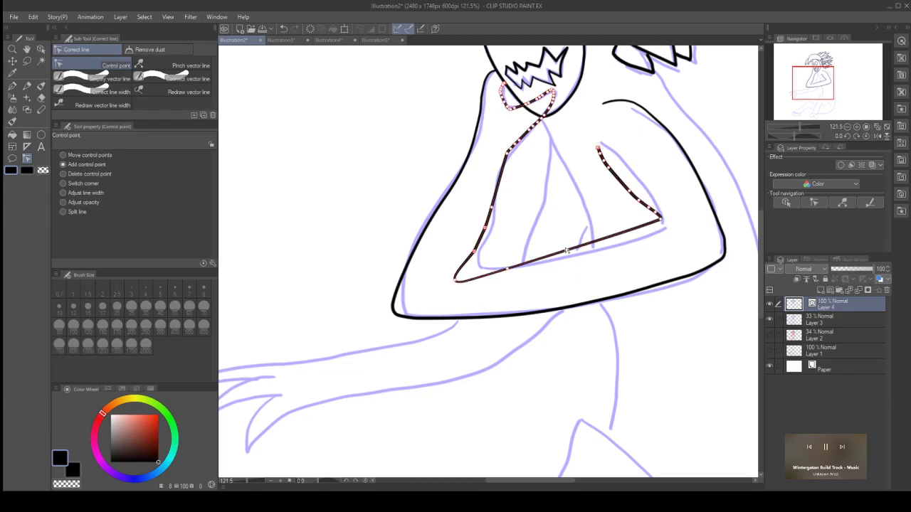
pyautogui.moveTo(662, 222); pyautogui.dragTo(667, 232)
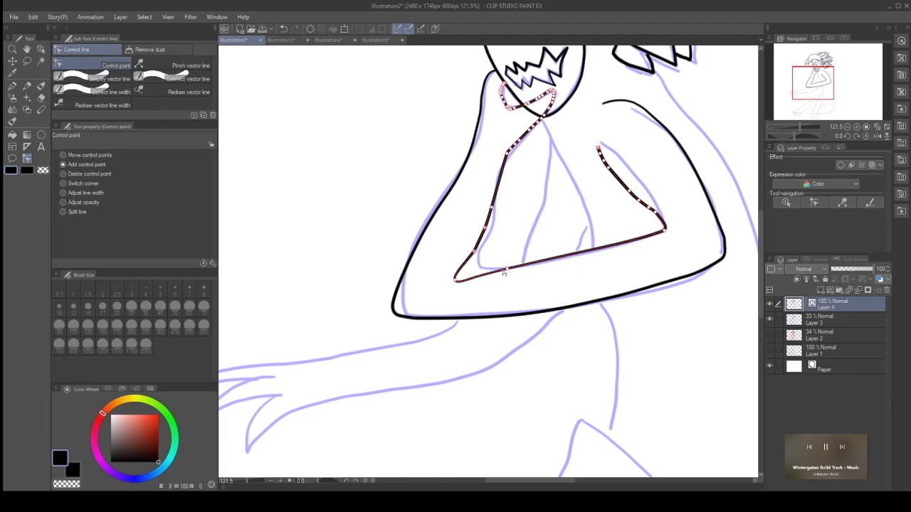
pyautogui.moveTo(475, 253); pyautogui.dragTo(465, 272)
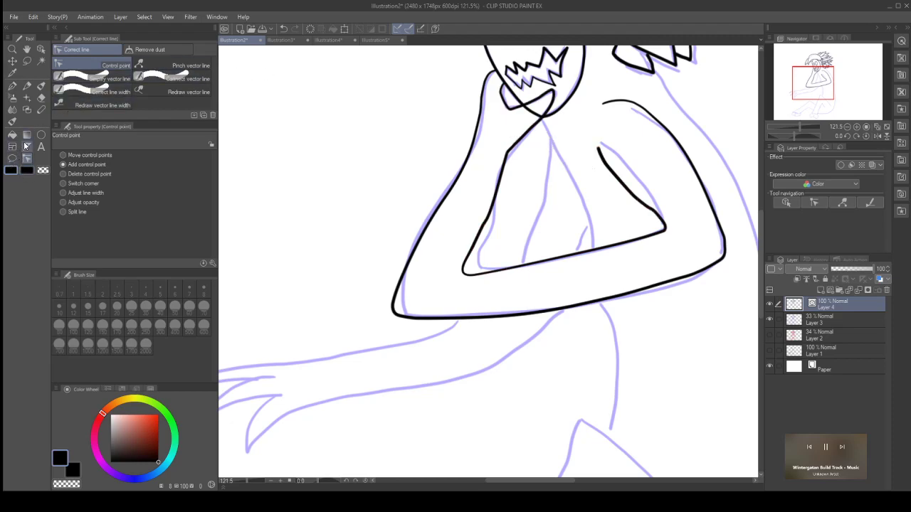
# Step: Erase the face outline overlapping the hand under the chin with the Vector eraser at size 8
pyautogui.click(40, 98)
pyautogui.moveTo(518, 122); pyautogui.dragTo(498, 146)
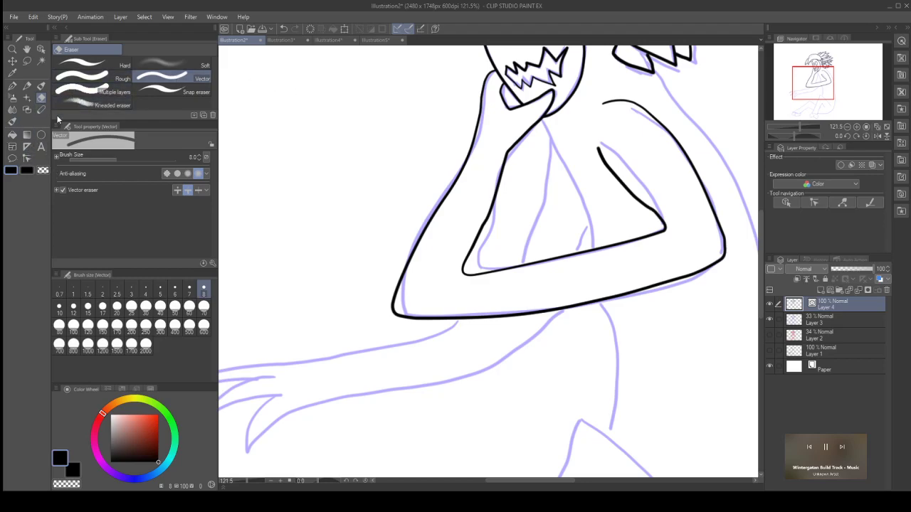
# Step: Smooth the inner upper arm line above the elbow with the Simplify vector line tool at size 30
pyautogui.click(26, 158)
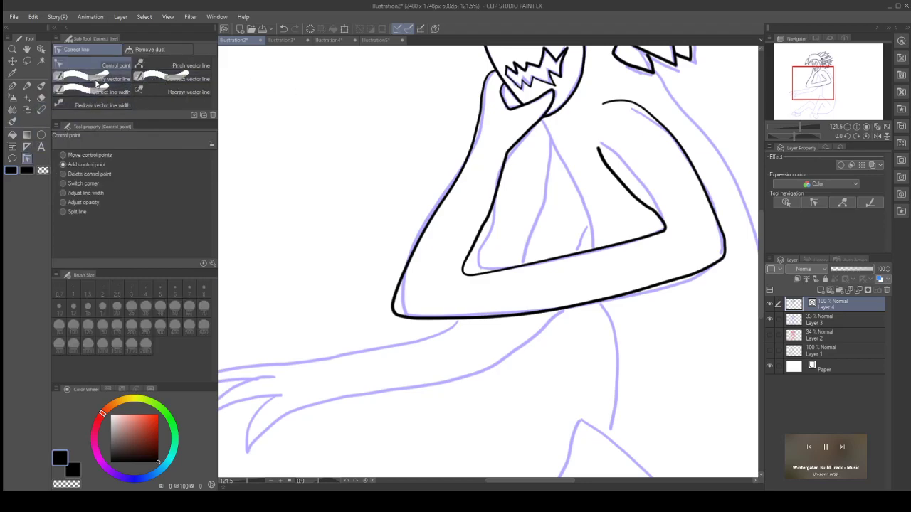
pyautogui.click(101, 80)
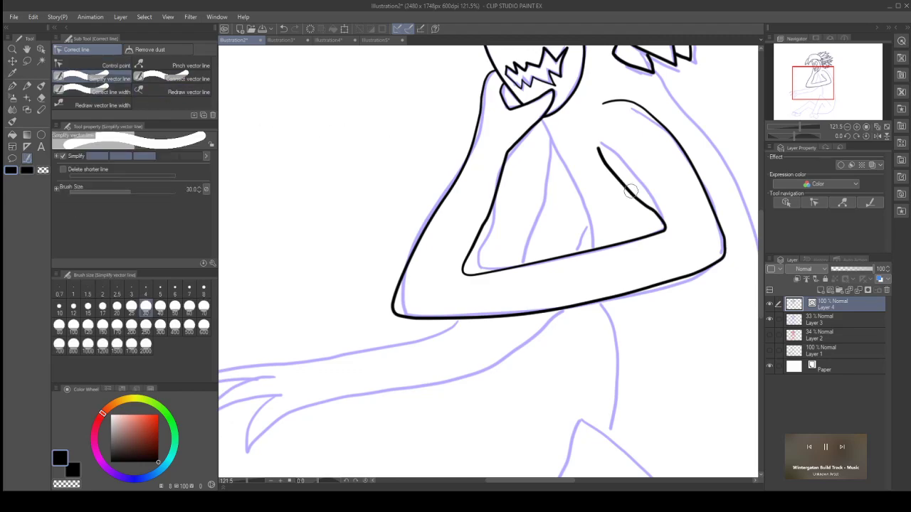
pyautogui.moveTo(630, 191); pyautogui.dragTo(624, 193)
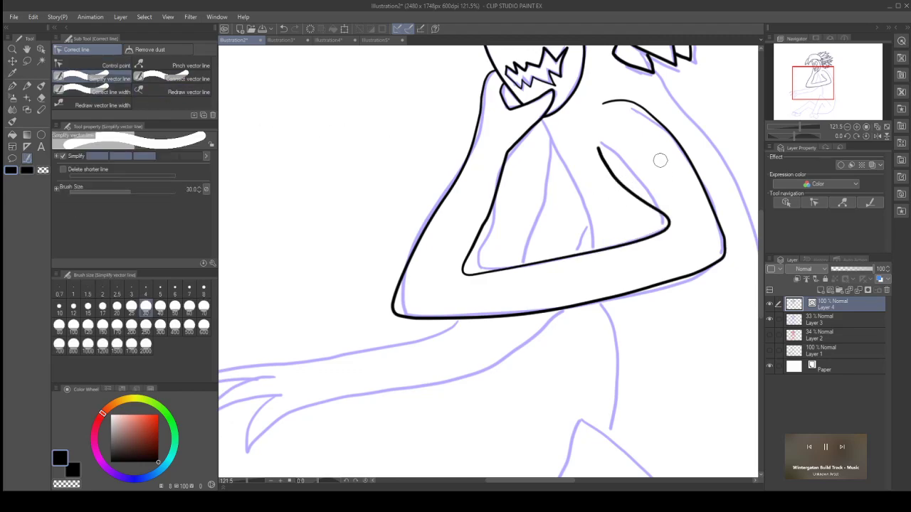
pyautogui.click(99, 65)
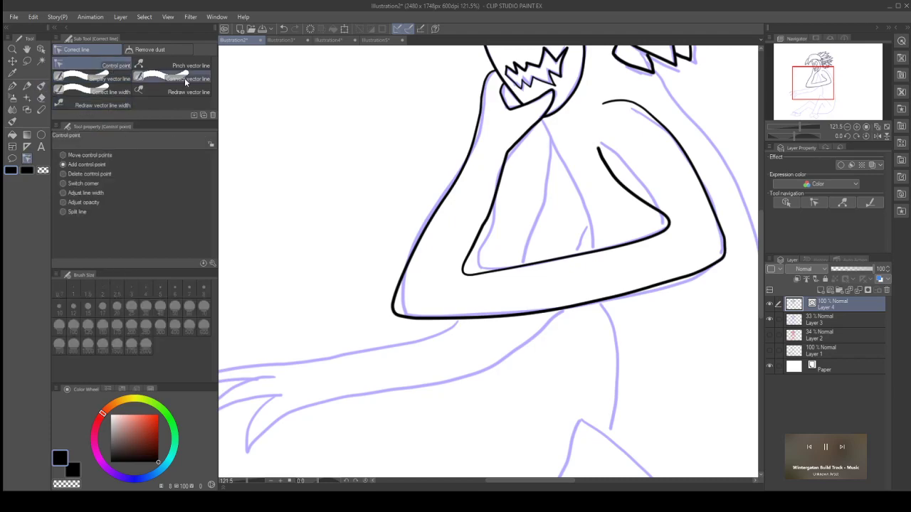
# Step: Move control points on the folded arms' inner line to straighten both arms and reshape the elbow corners, and adjust the outer forearm line
pyautogui.moveTo(491, 209)
pyautogui.mouseDown()
pyautogui.moveTo(471, 251)
pyautogui.moveTo(481, 224)
pyautogui.mouseUp()
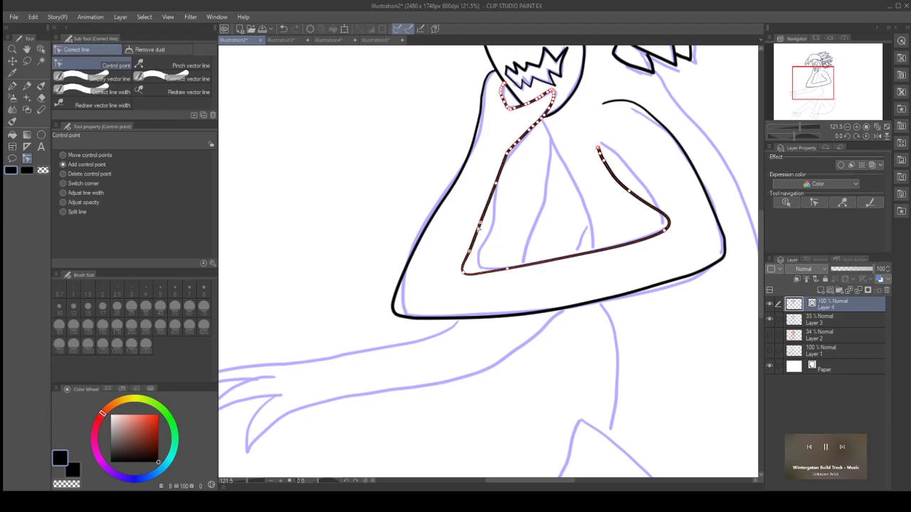
pyautogui.moveTo(465, 274); pyautogui.dragTo(467, 270)
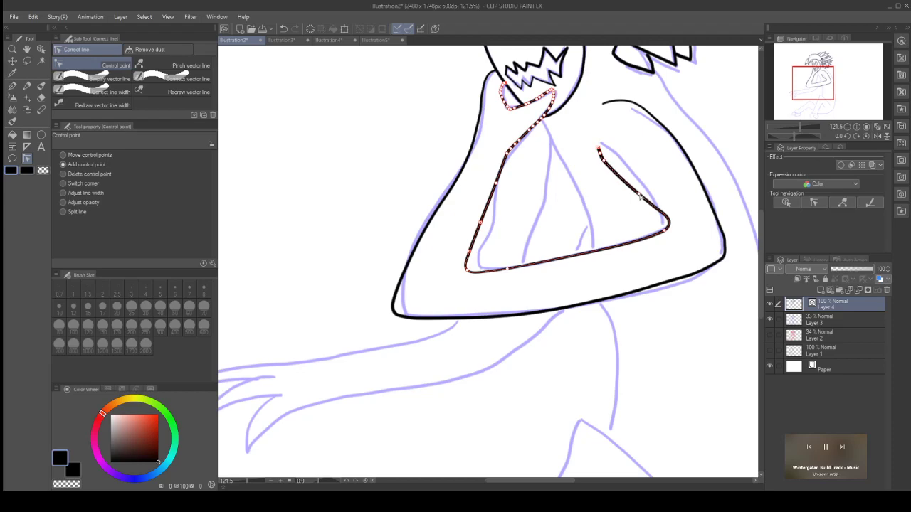
pyautogui.moveTo(665, 232); pyautogui.dragTo(656, 236)
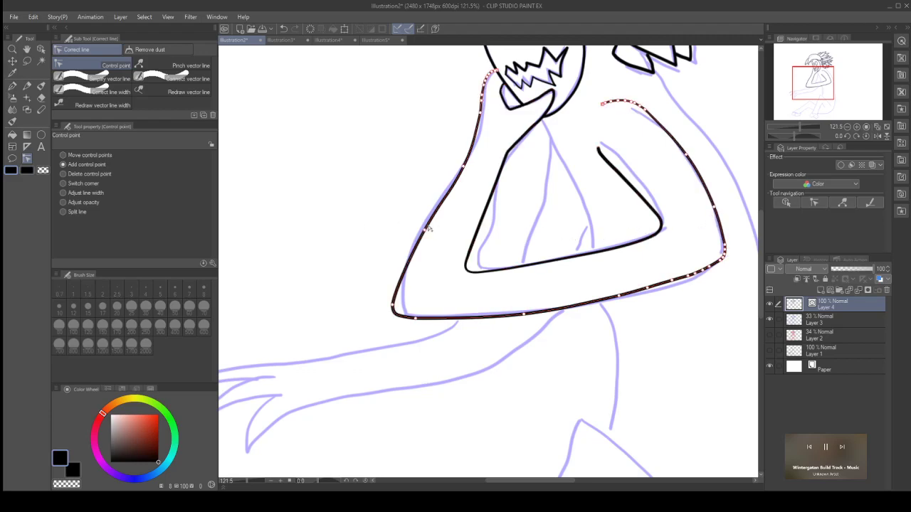
pyautogui.moveTo(424, 233); pyautogui.dragTo(427, 236)
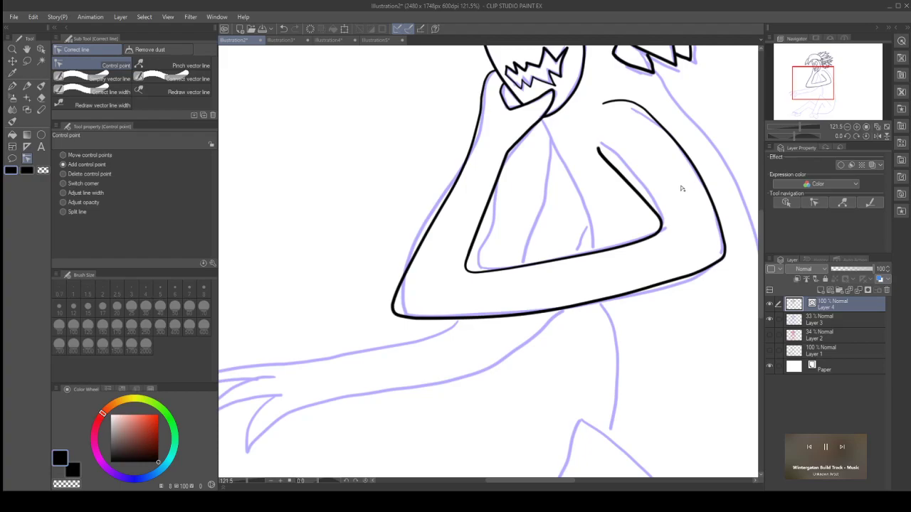
# Step: Ink the torso's front line from the chin to the raised knee and the back outline from the hair to the seat with the G-pen at size 10
pyautogui.scroll(-5, 682, 189)
pyautogui.scroll(1, 739, 176)
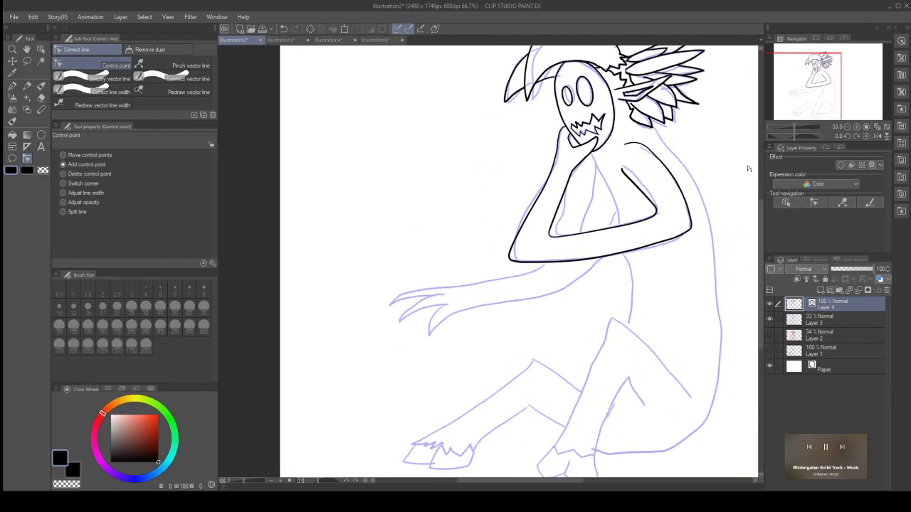
pyautogui.moveTo(559, 484); pyautogui.dragTo(591, 484)
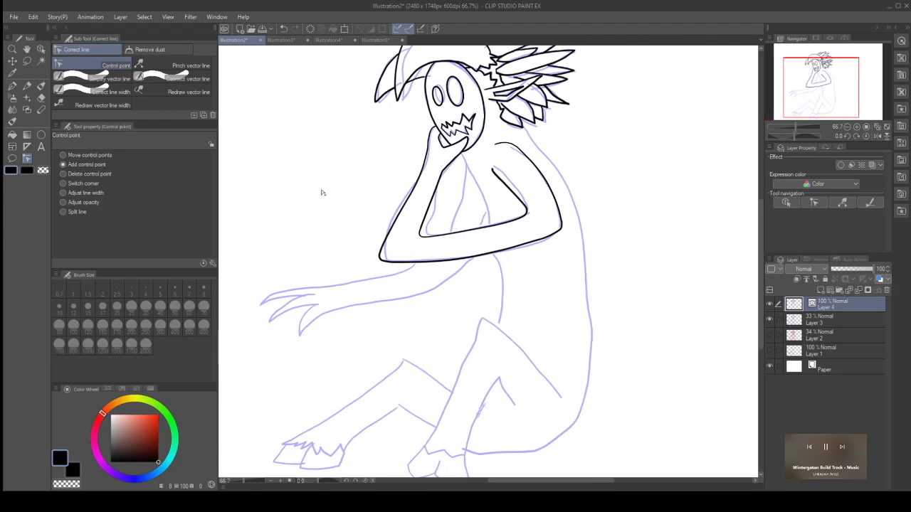
pyautogui.click(12, 86)
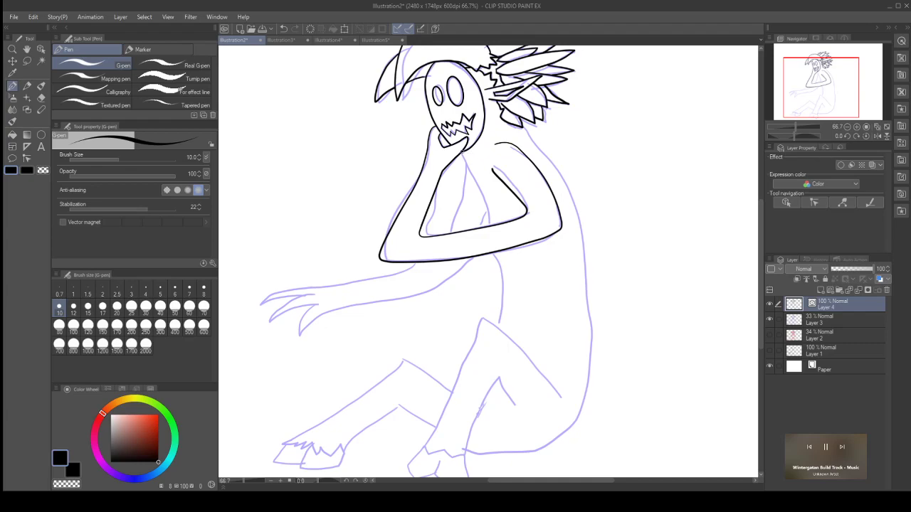
pyautogui.moveTo(491, 170)
pyautogui.mouseDown()
pyautogui.moveTo(514, 265)
pyautogui.moveTo(498, 321)
pyautogui.mouseUp()
pyautogui.hotkey('ctrl', 'z')
pyautogui.moveTo(471, 185)
pyautogui.mouseDown()
pyautogui.moveTo(494, 222)
pyautogui.moveTo(510, 287)
pyautogui.moveTo(501, 333)
pyautogui.mouseUp()
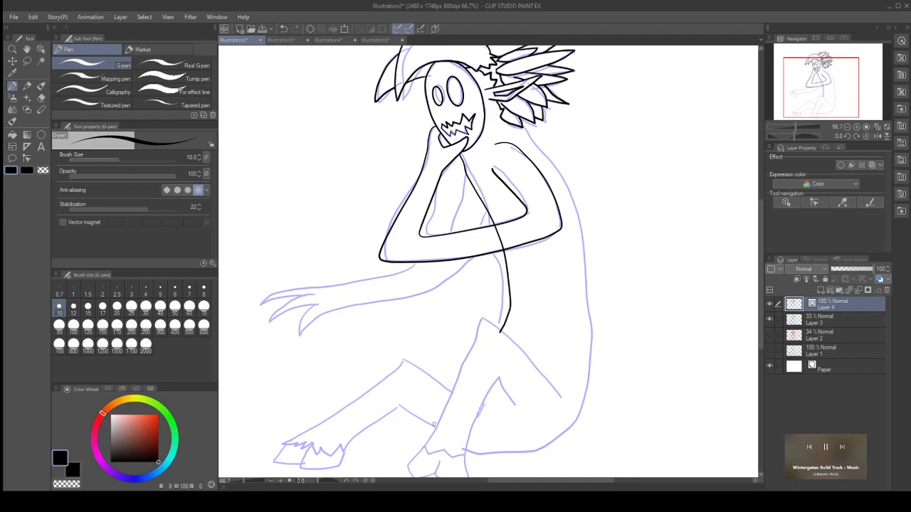
pyautogui.hotkey('ctrl', 'z')
pyautogui.moveTo(471, 184); pyautogui.dragTo(492, 325)
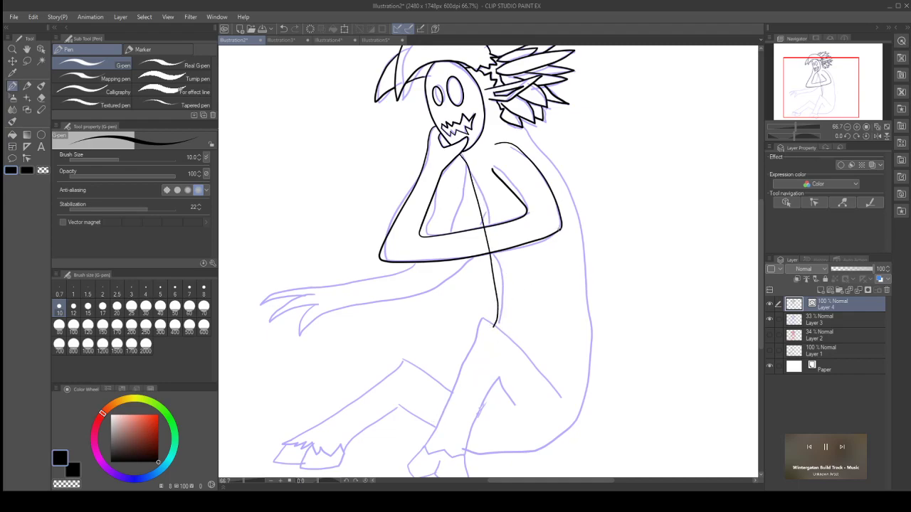
pyautogui.moveTo(533, 139)
pyautogui.mouseDown()
pyautogui.moveTo(567, 182)
pyautogui.moveTo(585, 251)
pyautogui.moveTo(577, 387)
pyautogui.moveTo(562, 425)
pyautogui.moveTo(529, 449)
pyautogui.moveTo(486, 454)
pyautogui.mouseUp()
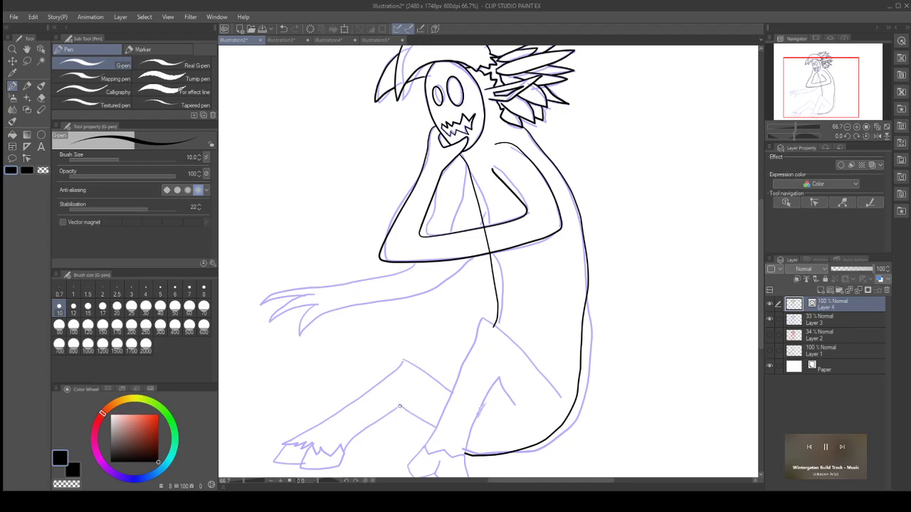
# Step: Ink the underside of the extended far leg from the seat through the back of the knee to the ankle
pyautogui.moveTo(399, 406); pyautogui.dragTo(474, 449)
pyautogui.hotkey('ctrl', 'z')
pyautogui.moveTo(395, 408)
pyautogui.mouseDown()
pyautogui.moveTo(479, 452)
pyautogui.moveTo(447, 449)
pyautogui.moveTo(390, 414)
pyautogui.moveTo(355, 436)
pyautogui.mouseUp()
pyautogui.hotkey('ctrl', 'z')
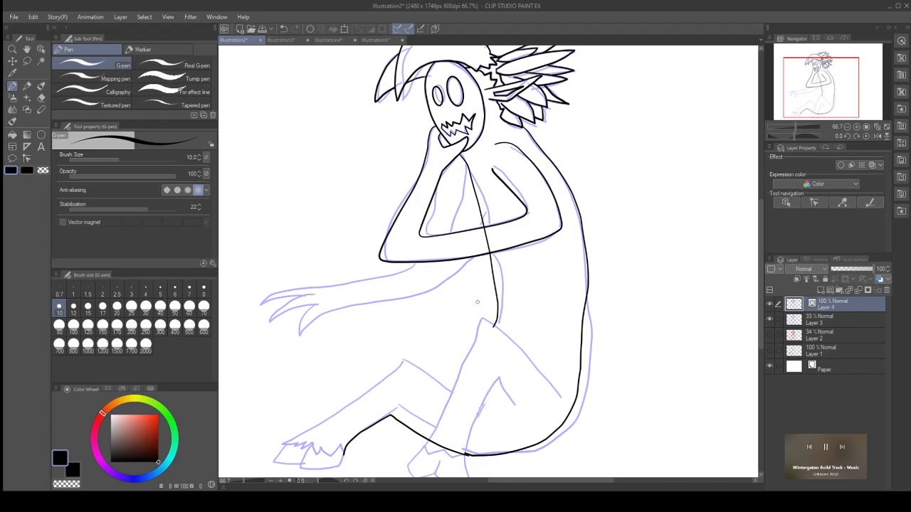
# Step: Ink the jagged fur edge above the far foot and the far leg's upper outline from the ankle over the knee to the near shin
pyautogui.moveTo(452, 392)
pyautogui.mouseDown()
pyautogui.moveTo(394, 365)
pyautogui.moveTo(281, 443)
pyautogui.mouseUp()
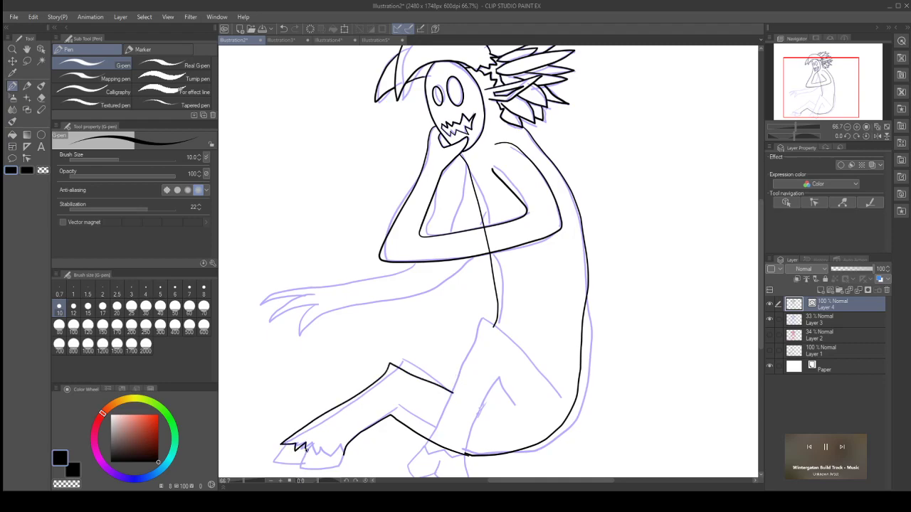
pyautogui.moveTo(337, 442); pyautogui.dragTo(346, 449)
pyautogui.hotkey('ctrl', 'z')
pyautogui.hotkey('ctrl', 'z')
pyautogui.hotkey('ctrl', 'z')
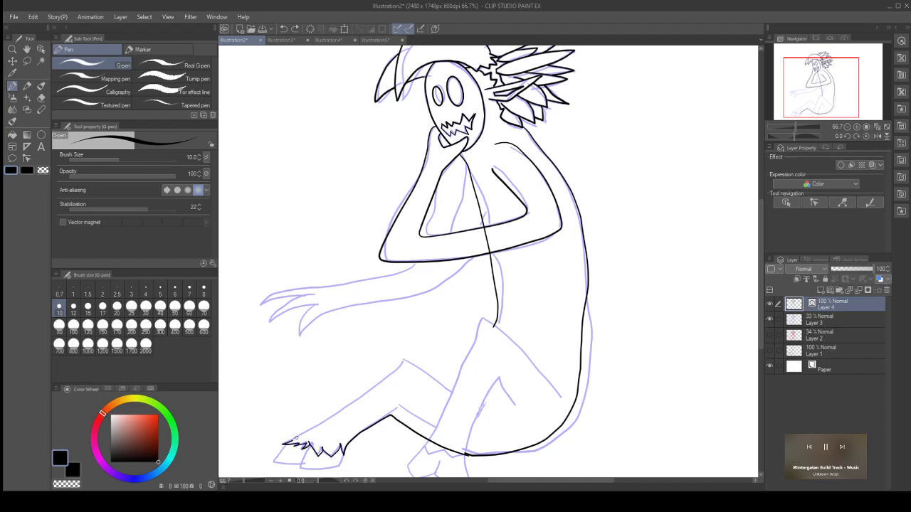
pyautogui.moveTo(321, 423)
pyautogui.mouseDown()
pyautogui.moveTo(402, 358)
pyautogui.moveTo(449, 385)
pyautogui.mouseUp()
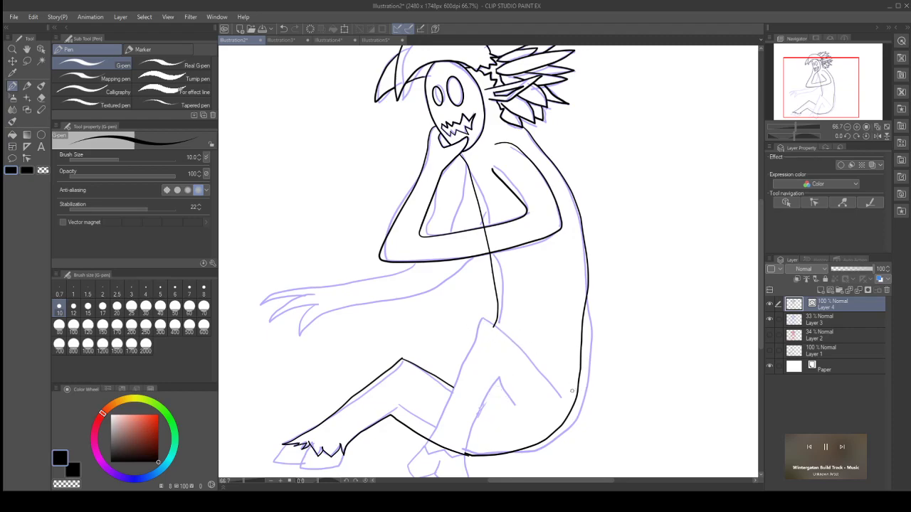
# Step: Ink the top of the near thigh from the raised knee down toward the hip
pyautogui.moveTo(559, 396)
pyautogui.mouseDown()
pyautogui.moveTo(469, 334)
pyautogui.moveTo(512, 340)
pyautogui.moveTo(564, 389)
pyautogui.mouseUp()
pyautogui.hotkey('ctrl', 'z')
pyautogui.moveTo(471, 340); pyautogui.dragTo(444, 427)
pyautogui.hotkey('ctrl', 'z')
pyautogui.scroll(-3, 509, 372)
pyautogui.scroll(6, 508, 372)
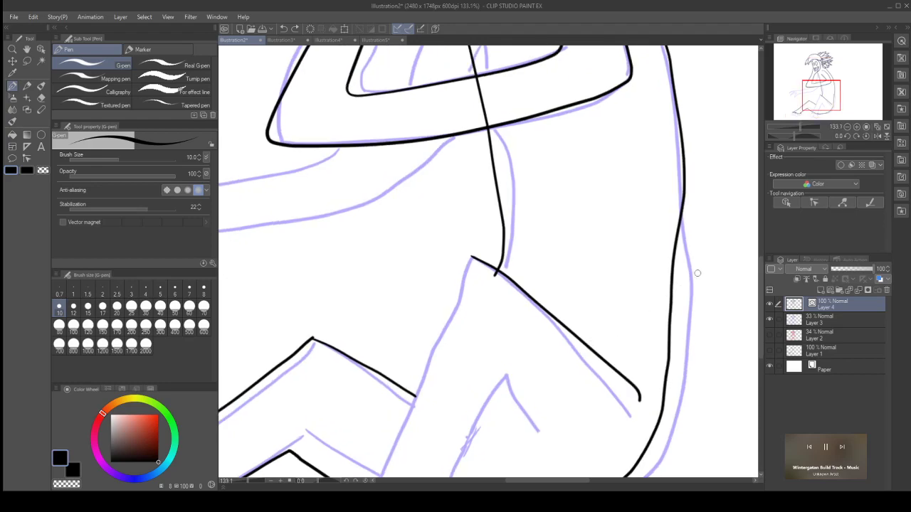
# Step: Ink the near leg's shin, calf and inner knee bend, the two-part foot, and the jagged fur edge around the ankle
pyautogui.scroll(-5, 760, 270)
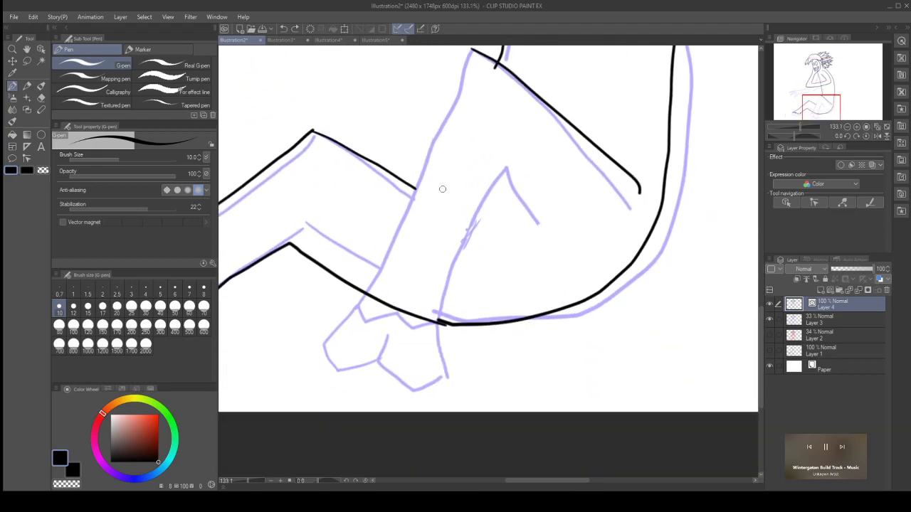
pyautogui.moveTo(471, 50)
pyautogui.mouseDown()
pyautogui.moveTo(379, 272)
pyautogui.moveTo(323, 344)
pyautogui.moveTo(341, 369)
pyautogui.moveTo(377, 360)
pyautogui.moveTo(389, 339)
pyautogui.moveTo(416, 389)
pyautogui.moveTo(447, 371)
pyautogui.moveTo(435, 320)
pyautogui.moveTo(415, 327)
pyautogui.moveTo(390, 315)
pyautogui.moveTo(364, 326)
pyautogui.moveTo(353, 315)
pyautogui.mouseUp()
pyautogui.hotkey('ctrl', 'z')
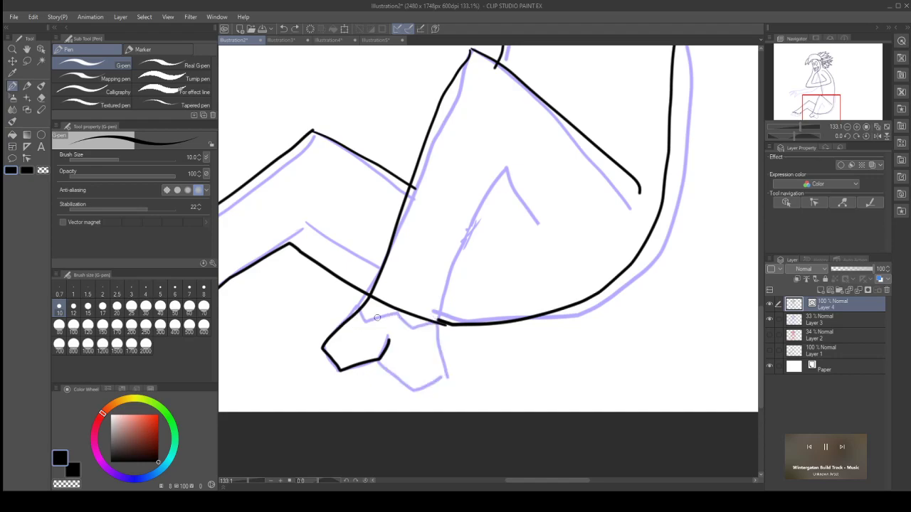
pyautogui.hotkey('ctrl', 'z')
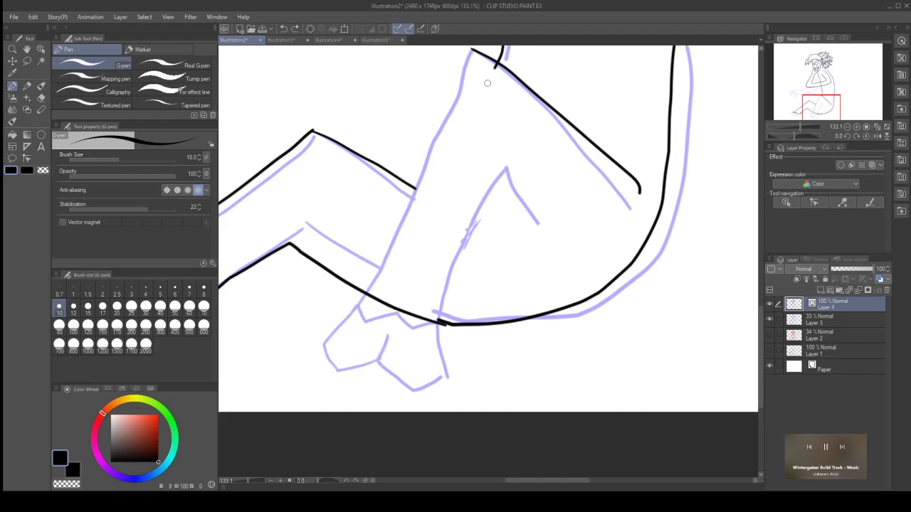
pyautogui.moveTo(472, 50)
pyautogui.mouseDown()
pyautogui.moveTo(390, 243)
pyautogui.moveTo(346, 304)
pyautogui.moveTo(363, 319)
pyautogui.moveTo(369, 307)
pyautogui.moveTo(397, 312)
pyautogui.moveTo(402, 328)
pyautogui.moveTo(417, 334)
pyautogui.moveTo(426, 323)
pyautogui.moveTo(447, 340)
pyautogui.moveTo(441, 299)
pyautogui.moveTo(508, 179)
pyautogui.moveTo(542, 228)
pyautogui.mouseUp()
pyautogui.moveTo(352, 305)
pyautogui.mouseDown()
pyautogui.moveTo(321, 343)
pyautogui.moveTo(341, 369)
pyautogui.moveTo(378, 362)
pyautogui.moveTo(385, 348)
pyautogui.moveTo(380, 359)
pyautogui.moveTo(395, 375)
pyautogui.moveTo(416, 388)
pyautogui.moveTo(435, 383)
pyautogui.moveTo(448, 373)
pyautogui.moveTo(442, 331)
pyautogui.mouseUp()
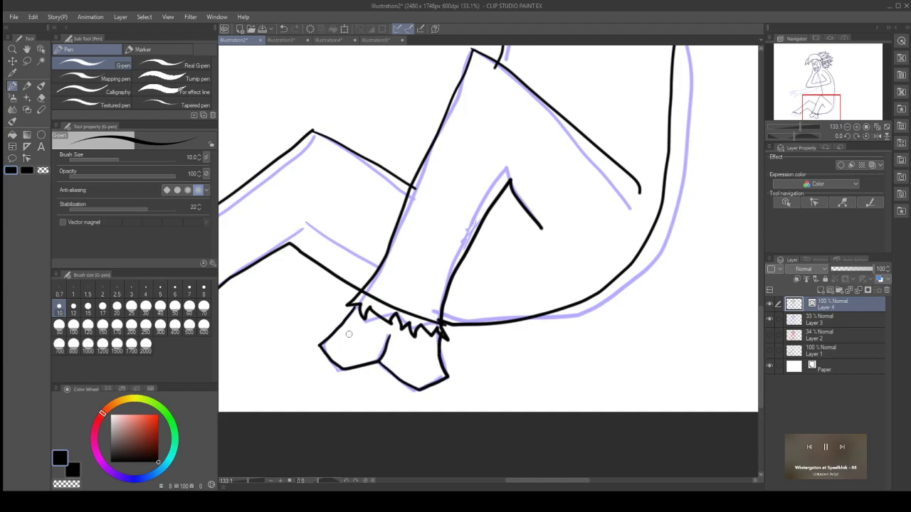
pyautogui.moveTo(328, 343)
pyautogui.mouseDown()
pyautogui.moveTo(420, 377)
pyautogui.moveTo(437, 365)
pyautogui.moveTo(413, 364)
pyautogui.mouseUp()
pyautogui.moveTo(360, 334); pyautogui.dragTo(350, 348)
pyautogui.hotkey('ctrl', 'z')
pyautogui.hotkey('ctrl', 'z')
pyautogui.hotkey('ctrl', 'z')
pyautogui.hotkey('ctrl', 'z')
pyautogui.hotkey('ctrl', 'z')
pyautogui.hotkey('ctrl', 'z')
pyautogui.hotkey('ctrl', 'z')
# Step: Ink the two hoof shapes of the far foot below the jagged fur edge
pyautogui.scroll(-4, 541, 281)
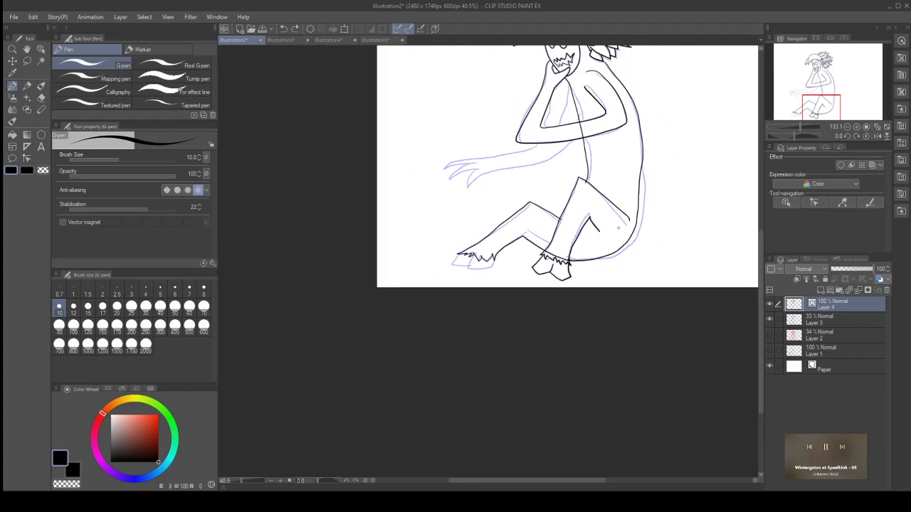
pyautogui.scroll(3, 437, 265)
pyautogui.moveTo(431, 248)
pyautogui.mouseDown()
pyautogui.moveTo(401, 270)
pyautogui.moveTo(461, 285)
pyautogui.moveTo(500, 282)
pyautogui.mouseUp()
pyautogui.hotkey('ctrl', 'z')
pyautogui.hotkey('ctrl', 'z')
pyautogui.hotkey('ctrl', 'z')
pyautogui.moveTo(459, 258); pyautogui.dragTo(453, 286)
pyautogui.hotkey('ctrl', 'z')
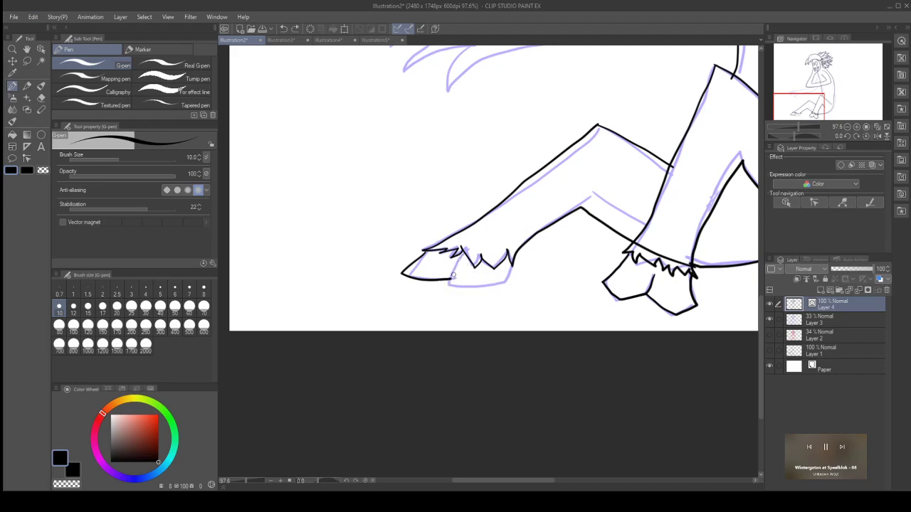
pyautogui.moveTo(461, 251)
pyautogui.mouseDown()
pyautogui.moveTo(450, 275)
pyautogui.moveTo(467, 286)
pyautogui.moveTo(504, 285)
pyautogui.mouseUp()
pyautogui.hotkey('ctrl', 'z')
pyautogui.hotkey('ctrl', 'z')
pyautogui.moveTo(464, 253)
pyautogui.mouseDown()
pyautogui.moveTo(439, 284)
pyautogui.moveTo(501, 284)
pyautogui.mouseUp()
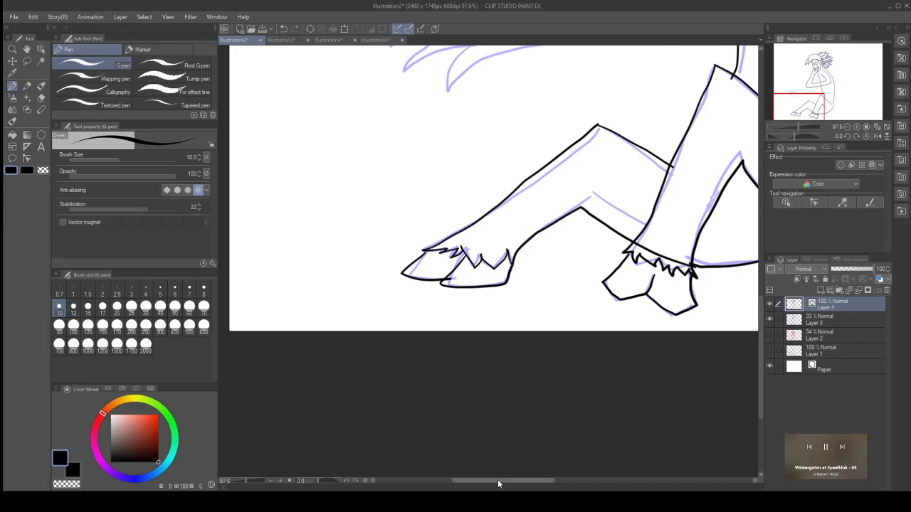
# Step: Pull the lower back outline outward onto the sketch with the Pinch vector line tool
pyautogui.moveTo(497, 480); pyautogui.dragTo(536, 480)
pyautogui.scroll(-3, 736, 247)
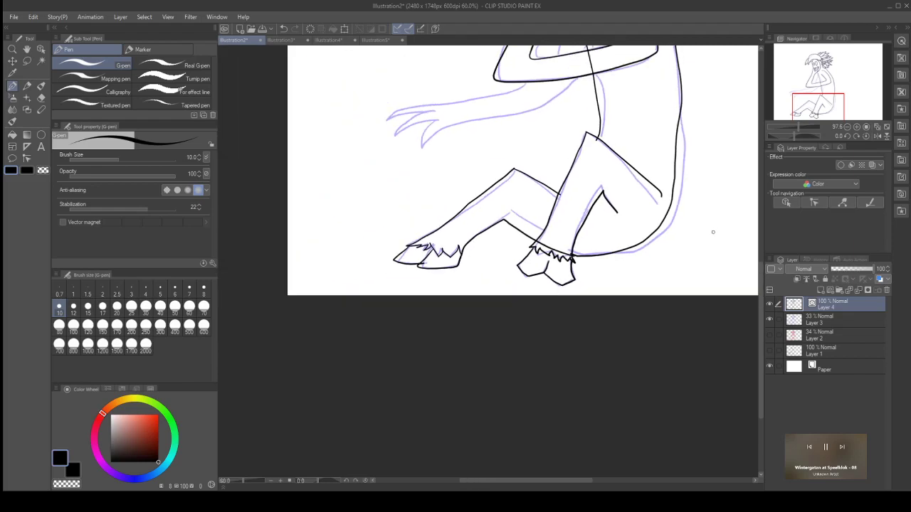
pyautogui.moveTo(763, 281); pyautogui.dragTo(763, 258)
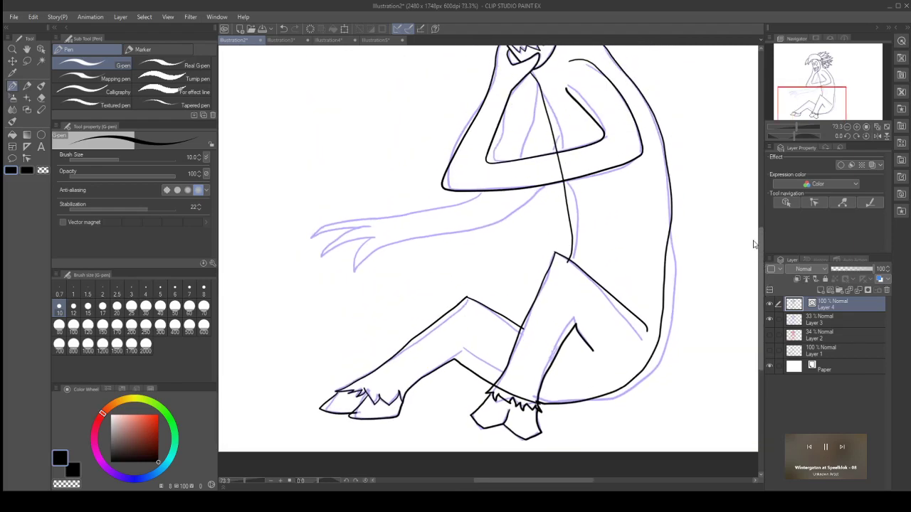
pyautogui.click(27, 160)
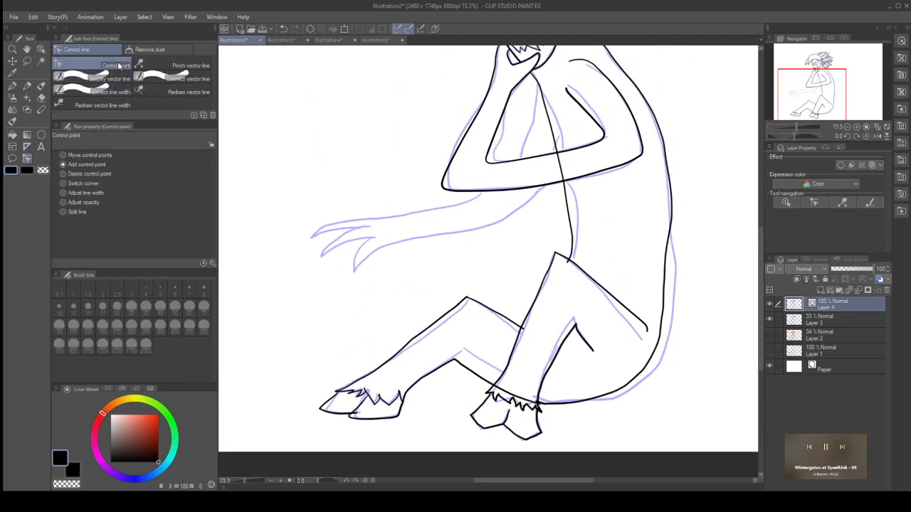
pyautogui.click(173, 65)
pyautogui.moveTo(672, 269); pyautogui.dragTo(674, 311)
pyautogui.hotkey('ctrl', 'z')
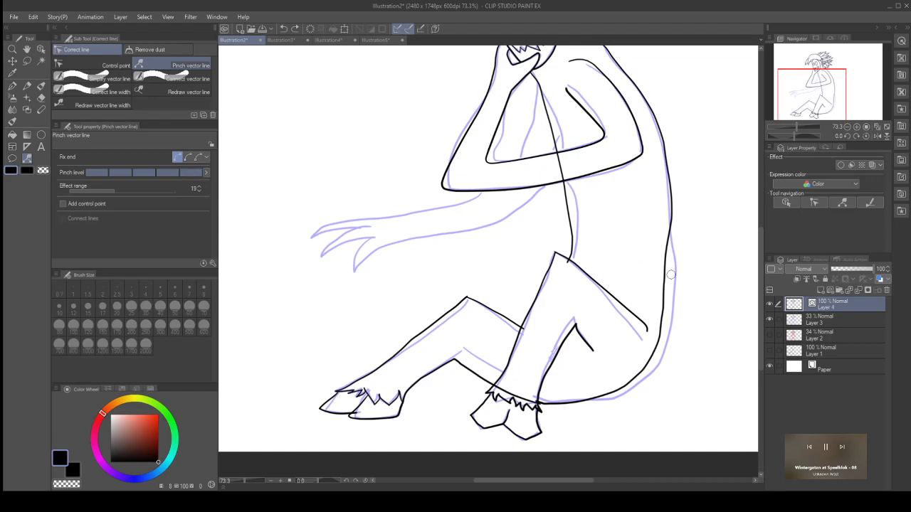
pyautogui.moveTo(664, 286); pyautogui.dragTo(672, 301)
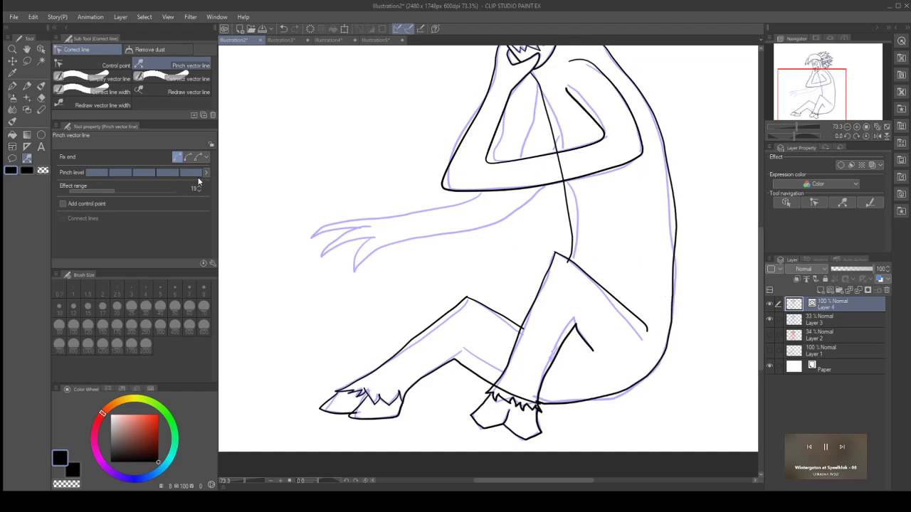
# Step: Lower the pinch level by one step and pinch the back outline and the belly line below the arms to follow the sketch
pyautogui.click(159, 174)
pyautogui.moveTo(678, 221)
pyautogui.mouseDown()
pyautogui.moveTo(664, 185)
pyautogui.moveTo(666, 192)
pyautogui.mouseUp()
pyautogui.moveTo(670, 279); pyautogui.dragTo(683, 270)
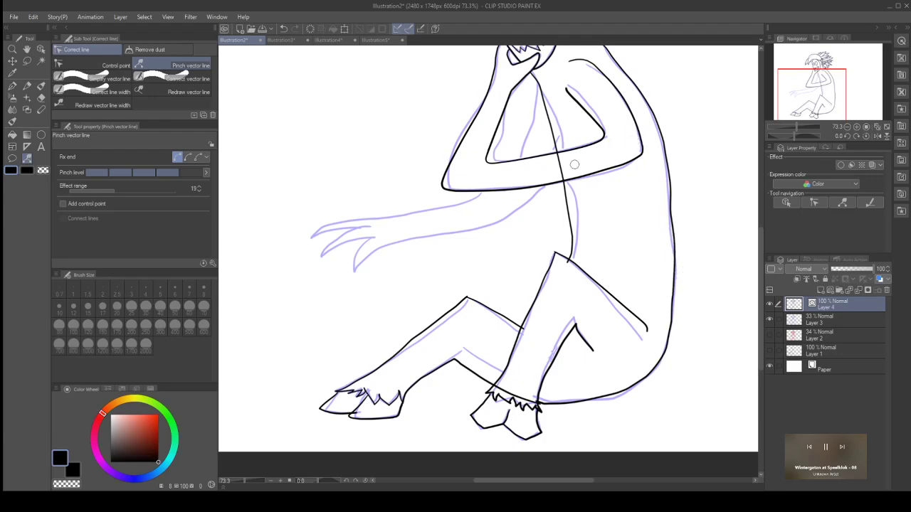
pyautogui.moveTo(570, 219); pyautogui.dragTo(576, 236)
pyautogui.moveTo(658, 213); pyautogui.dragTo(745, 210)
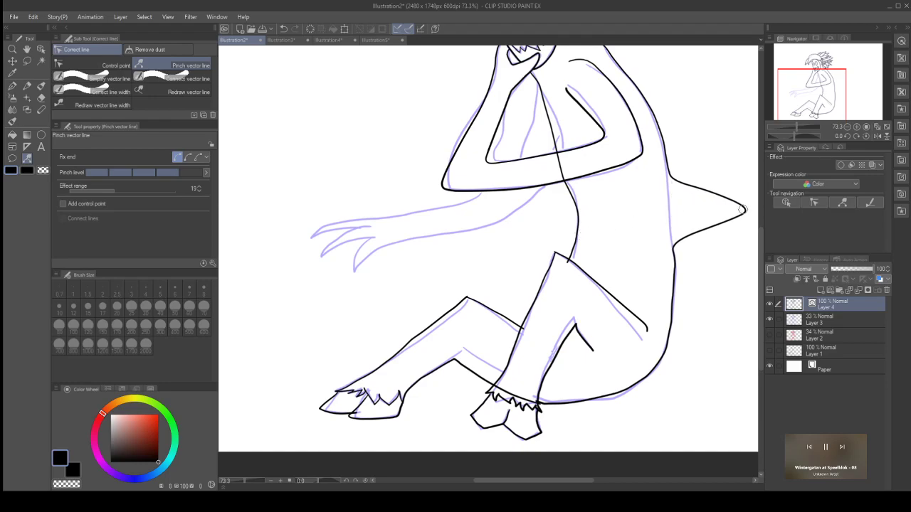
pyautogui.moveTo(642, 103); pyautogui.dragTo(704, 74)
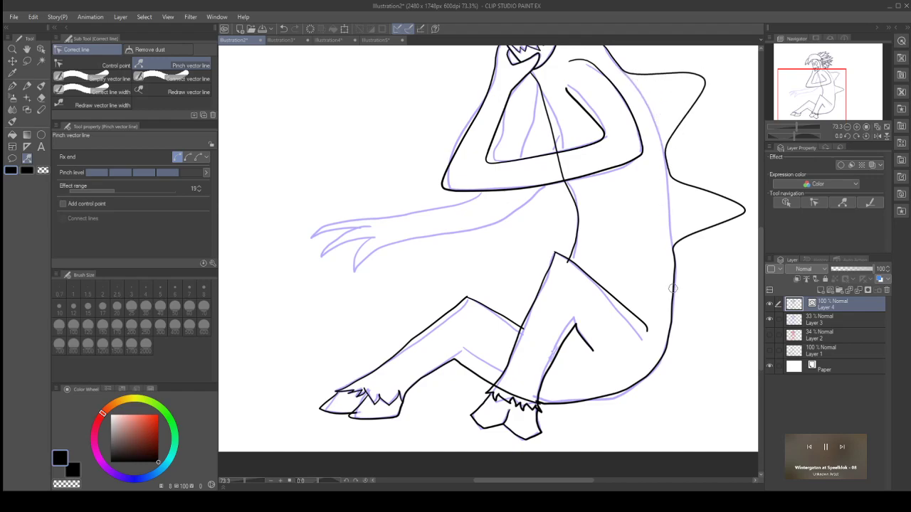
pyautogui.moveTo(675, 303); pyautogui.dragTo(726, 313)
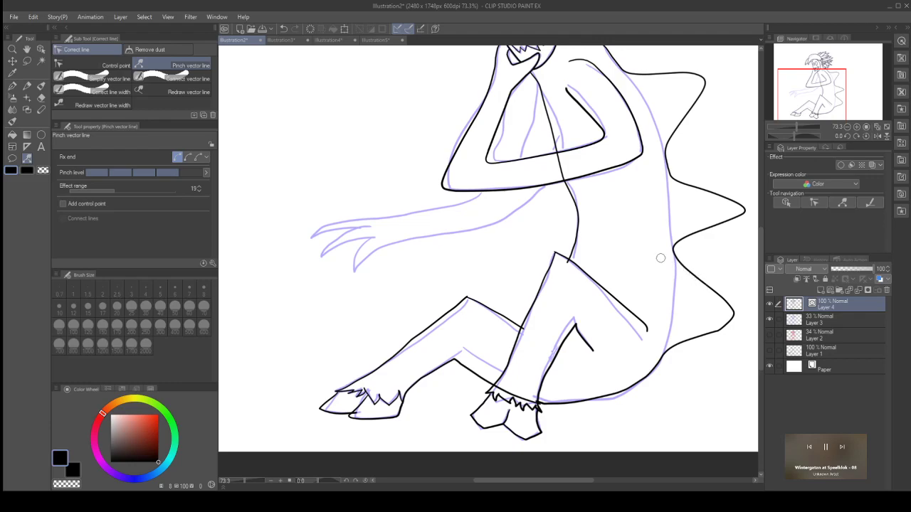
pyautogui.hotkey('ctrl', 'z')
pyautogui.hotkey('ctrl', 'z')
pyautogui.hotkey('ctrl', 'z')
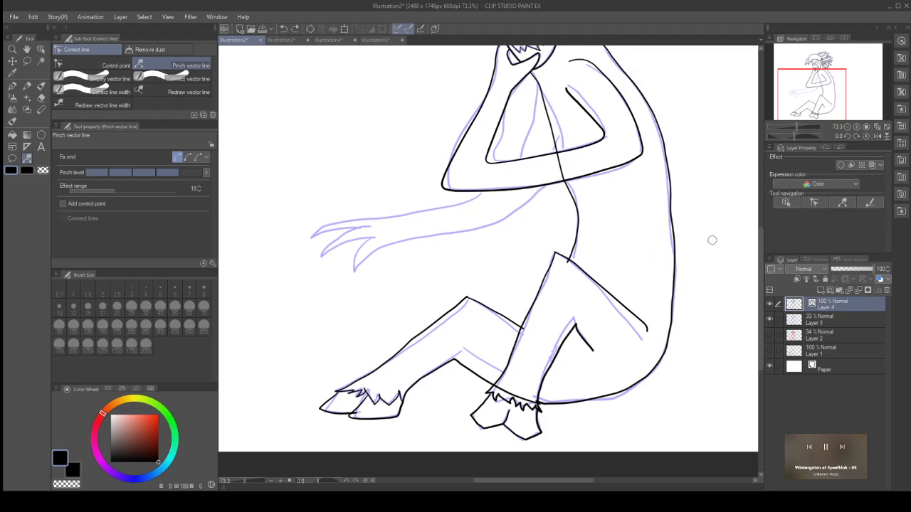
# Step: Raise the pinch level to maximum and pull the back outline outward into a fuller curve, adjusting it down to the seat
pyautogui.moveTo(671, 214); pyautogui.dragTo(676, 214)
pyautogui.click(191, 173)
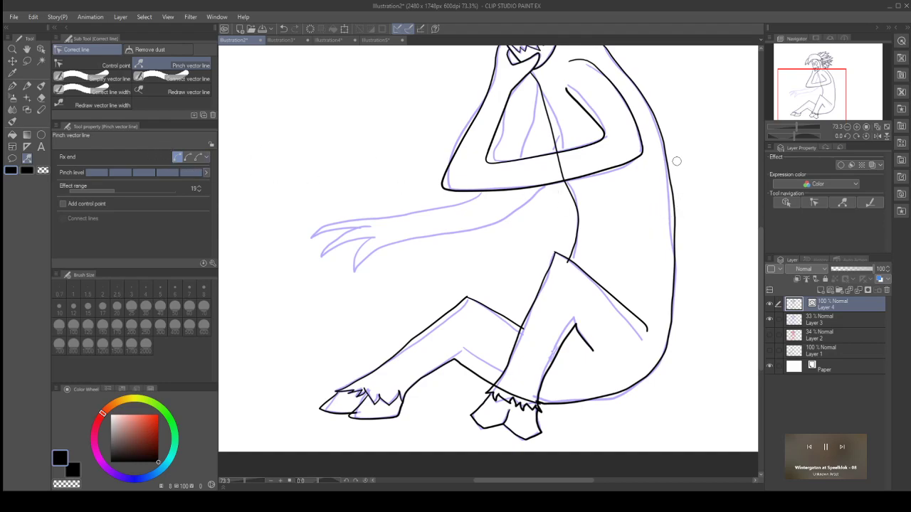
pyautogui.moveTo(664, 143); pyautogui.dragTo(684, 258)
pyautogui.moveTo(677, 309); pyautogui.dragTo(682, 319)
pyautogui.moveTo(623, 390); pyautogui.dragTo(621, 394)
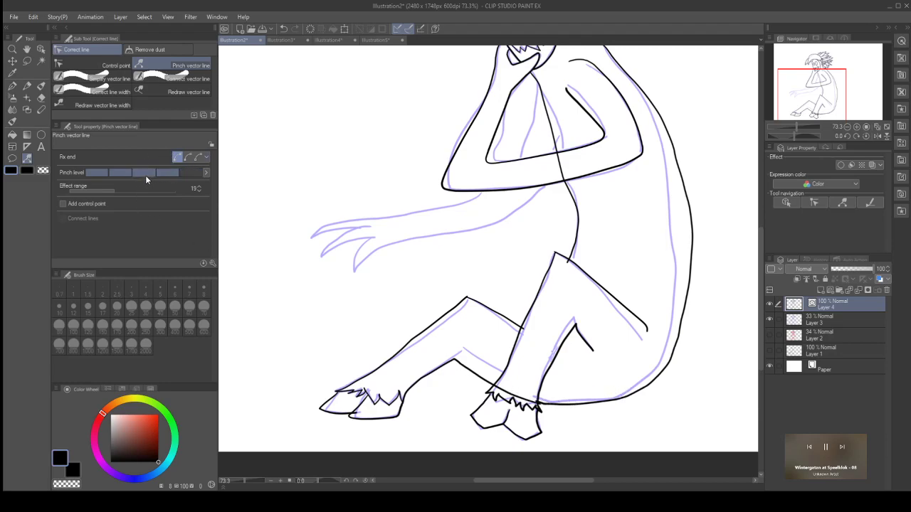
pyautogui.moveTo(514, 392); pyautogui.dragTo(516, 394)
pyautogui.hotkey('ctrl', 'z')
# Step: Erase the line segment overlapping the near ankle above the jagged fur edge with the vector eraser
pyautogui.click(41, 98)
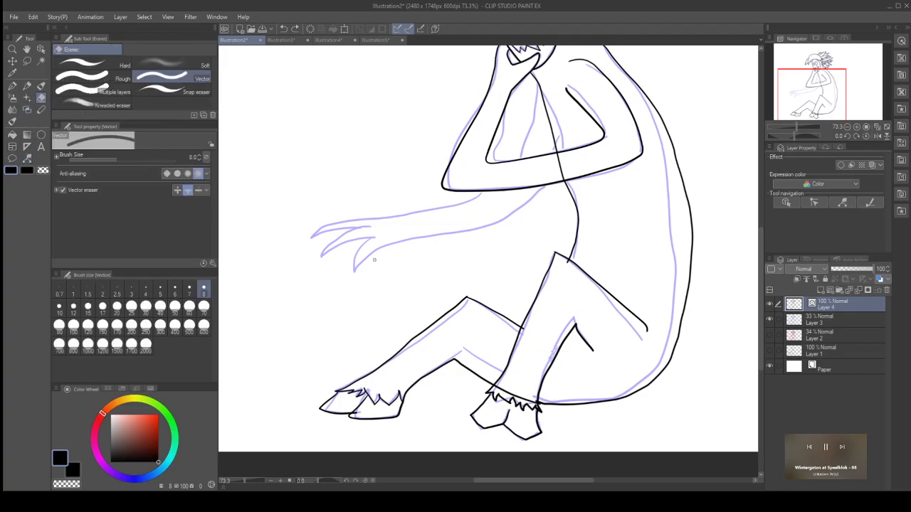
pyautogui.click(503, 389)
pyautogui.scroll(10, 579, 366)
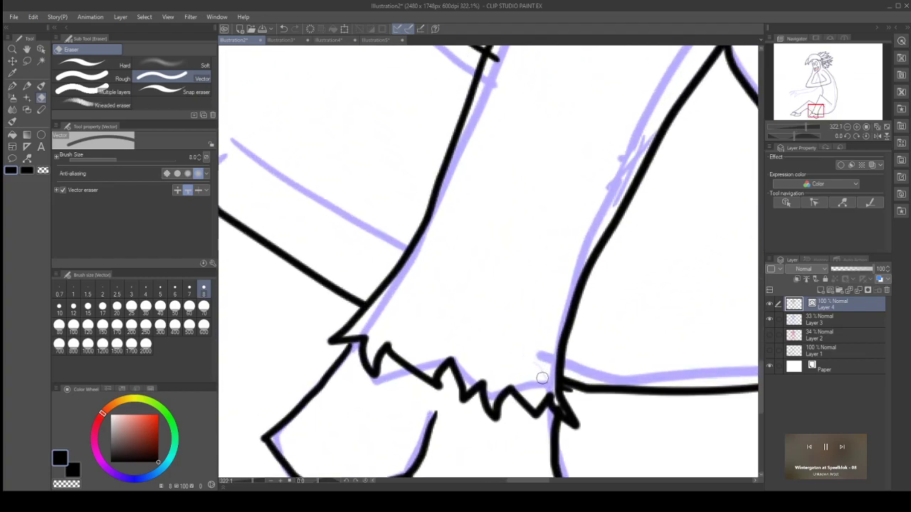
pyautogui.scroll(-12, 542, 378)
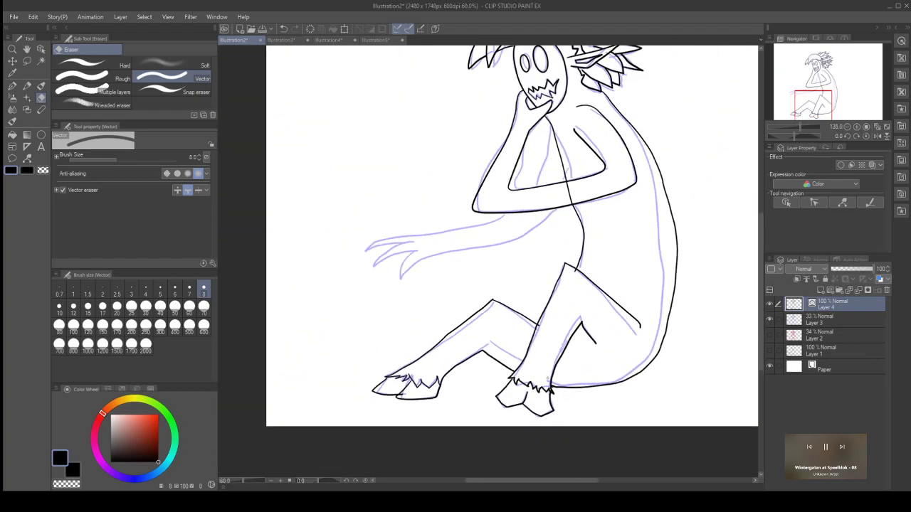
pyautogui.scroll(-2, 547, 381)
pyautogui.scroll(6, 474, 367)
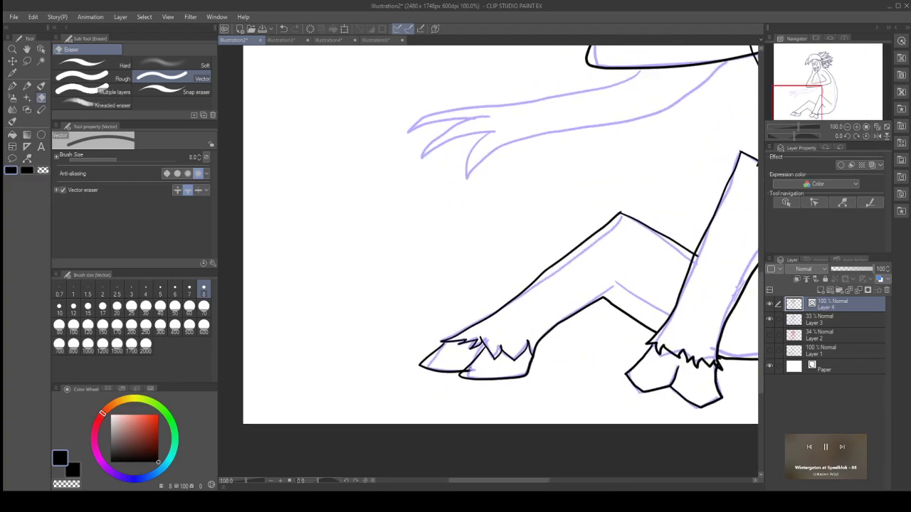
pyautogui.scroll(-5, 463, 380)
pyautogui.scroll(5, 611, 280)
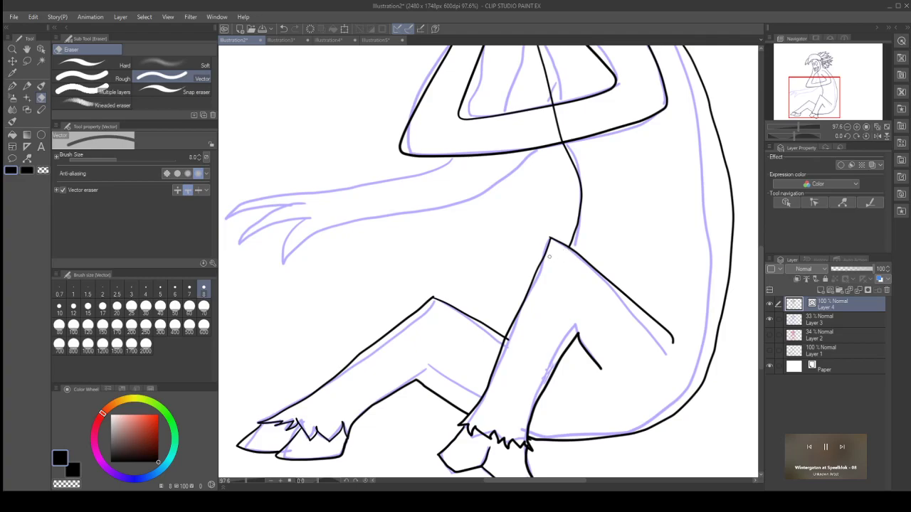
# Step: Smooth the back outline from the shoulder down to the seat with the Simplify vector line tool
pyautogui.click(26, 158)
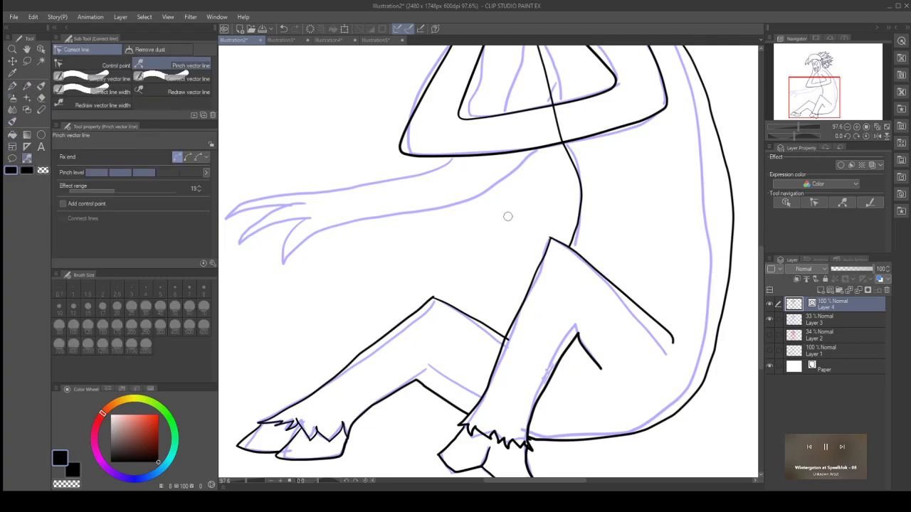
pyautogui.click(162, 79)
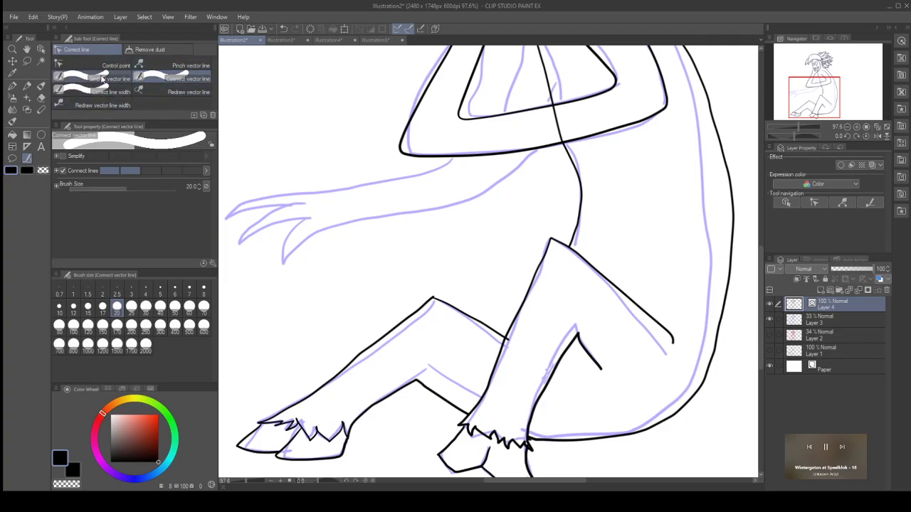
pyautogui.click(93, 78)
pyautogui.scroll(-3, 659, 260)
pyautogui.moveTo(682, 164); pyautogui.dragTo(680, 160)
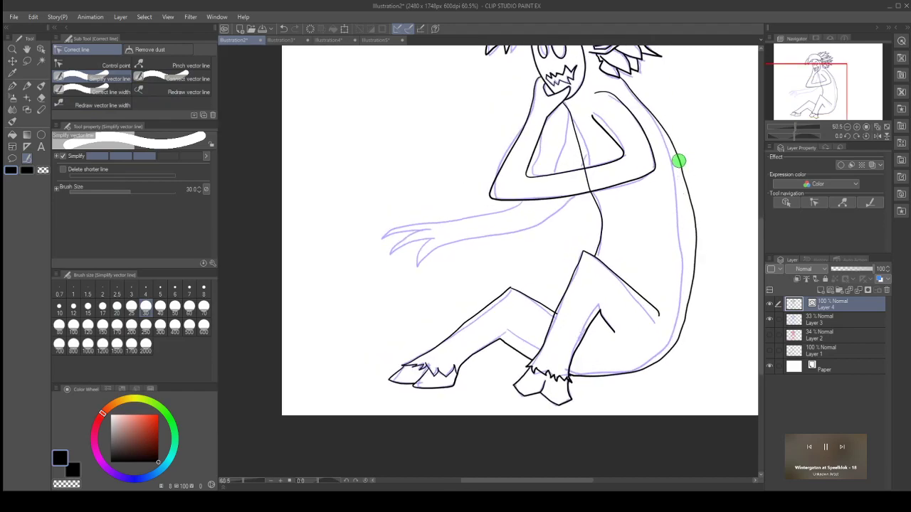
pyautogui.moveTo(656, 123); pyautogui.dragTo(673, 141)
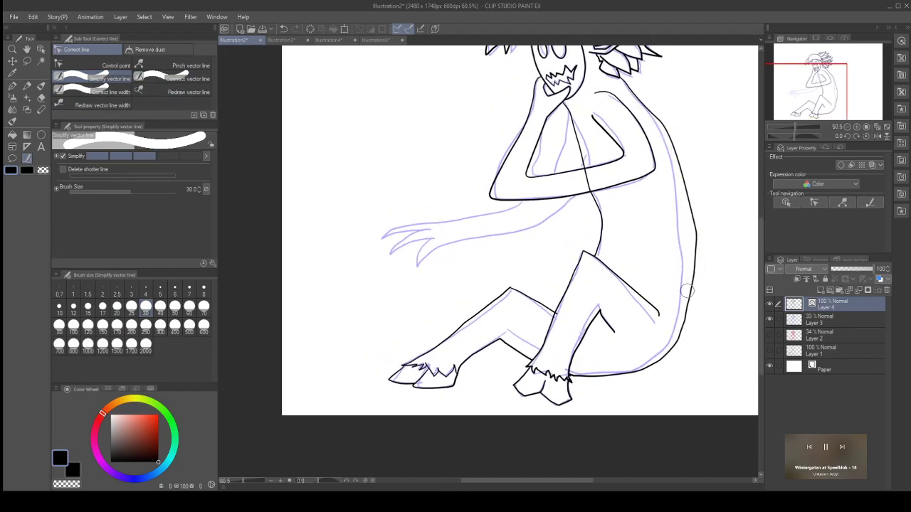
pyautogui.moveTo(678, 341)
pyautogui.mouseDown()
pyautogui.moveTo(681, 315)
pyautogui.moveTo(667, 356)
pyautogui.moveTo(639, 373)
pyautogui.moveTo(610, 373)
pyautogui.mouseUp()
# Step: Simplify the near leg's shin, calf and thigh lines with the same line-simplifying brush
pyautogui.moveTo(607, 264)
pyautogui.mouseDown()
pyautogui.moveTo(573, 277)
pyautogui.moveTo(535, 340)
pyautogui.mouseUp()
pyautogui.moveTo(558, 300); pyautogui.dragTo(544, 356)
pyautogui.moveTo(586, 326); pyautogui.dragTo(581, 345)
pyautogui.moveTo(609, 303); pyautogui.dragTo(606, 326)
# Step: Raise the inner knee corner of the near leg and add a control point curving the short underside thigh line inward
pyautogui.click(93, 64)
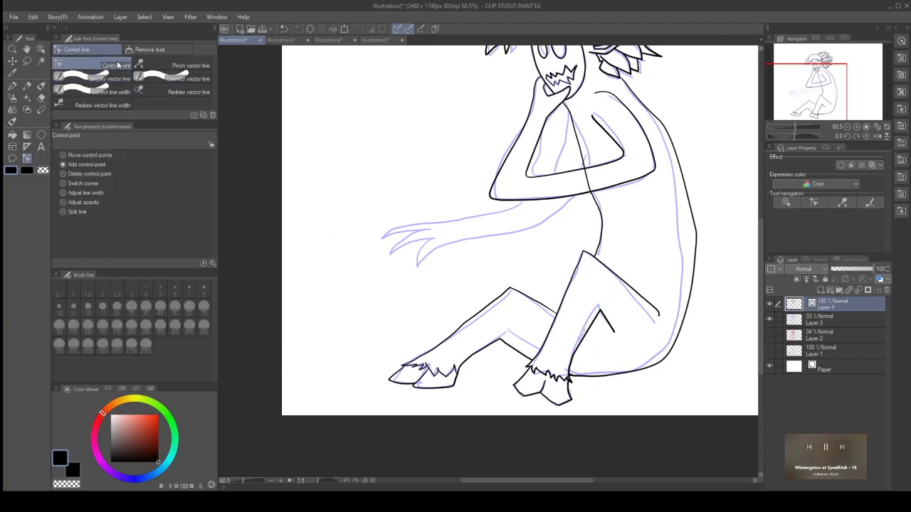
pyautogui.scroll(3, 580, 291)
pyautogui.scroll(3, 580, 291)
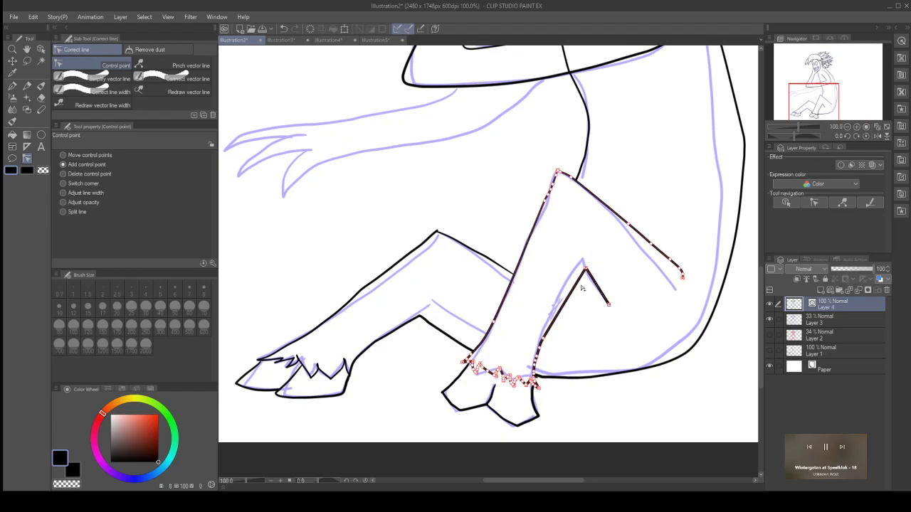
pyautogui.moveTo(580, 246); pyautogui.dragTo(582, 243)
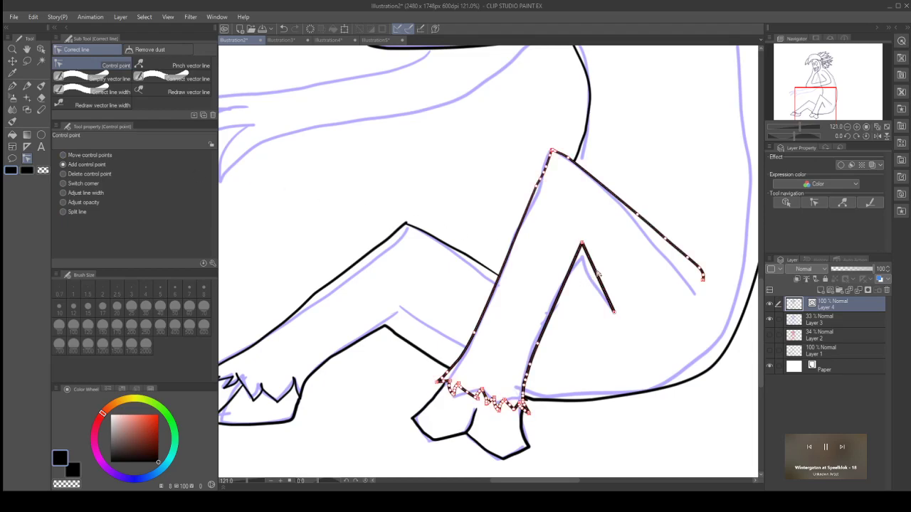
pyautogui.moveTo(598, 276); pyautogui.dragTo(597, 281)
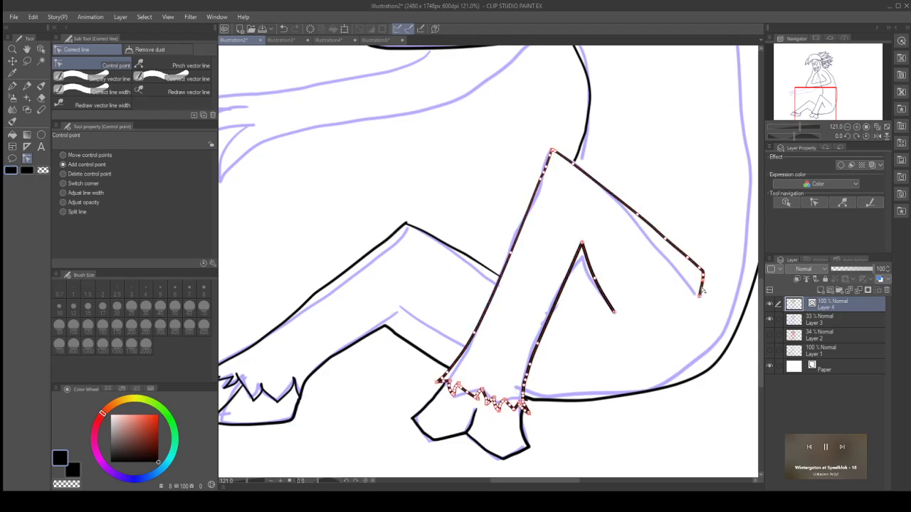
# Step: Curve the near leg's upper thigh line along the sketch, deleting the extra end points and rounding the top of the knee
pyautogui.moveTo(641, 217); pyautogui.dragTo(607, 193)
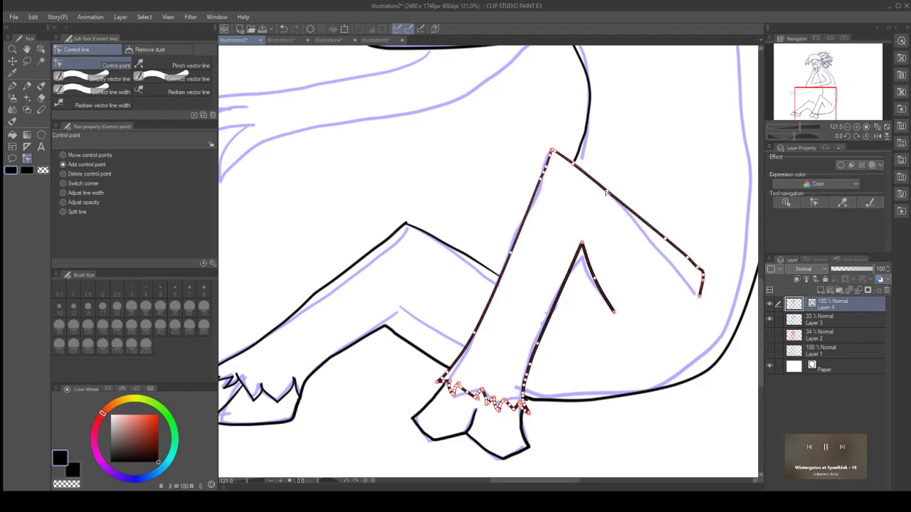
pyautogui.moveTo(664, 241); pyautogui.dragTo(663, 247)
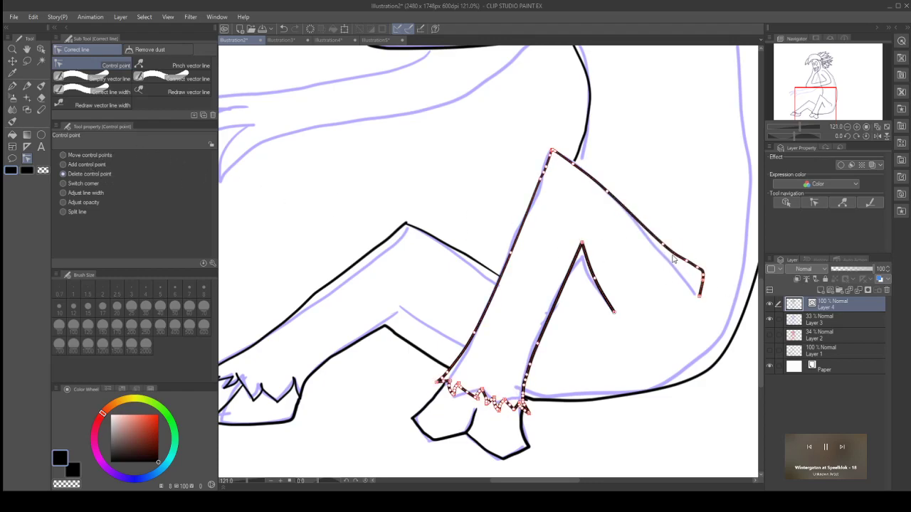
pyautogui.click(687, 262)
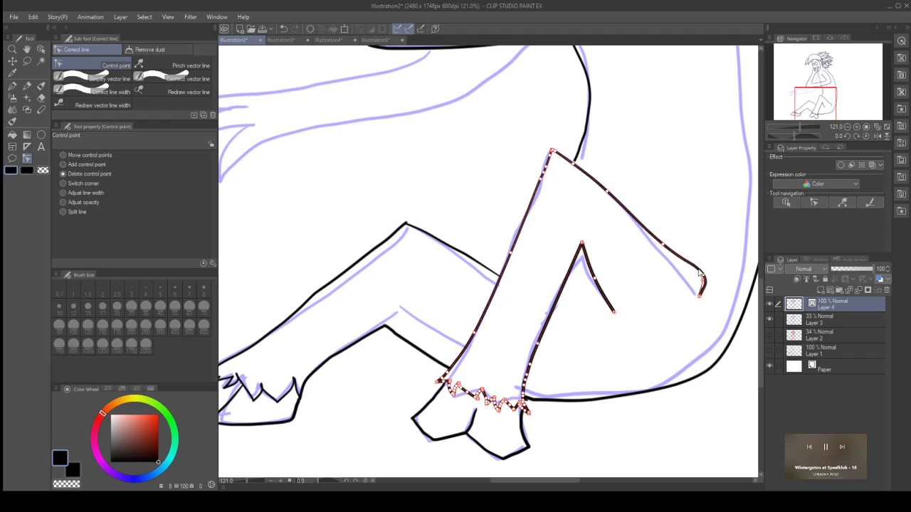
pyautogui.click(701, 272)
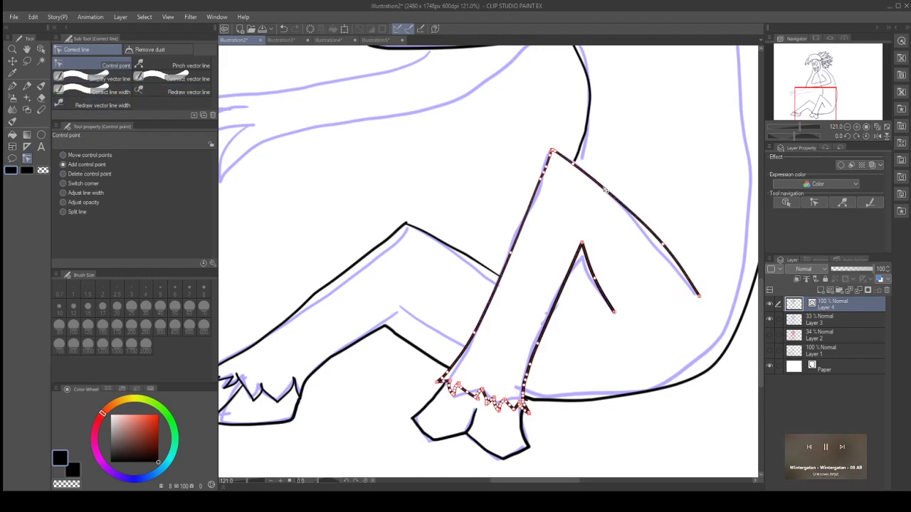
pyautogui.click(576, 164)
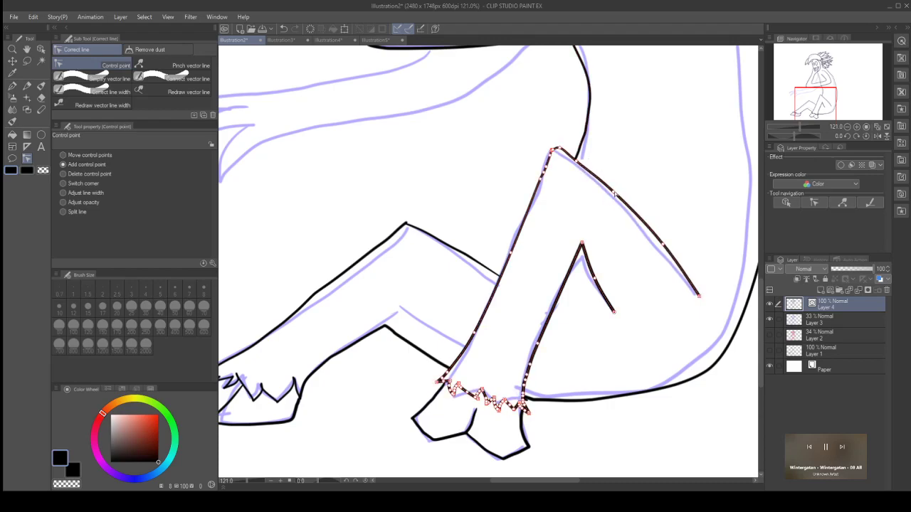
# Step: Pull the far leg's underside knee bend up to the sketch and delete the leftover control points below it
pyautogui.scroll(1, 411, 275)
pyautogui.moveTo(379, 319); pyautogui.dragTo(413, 292)
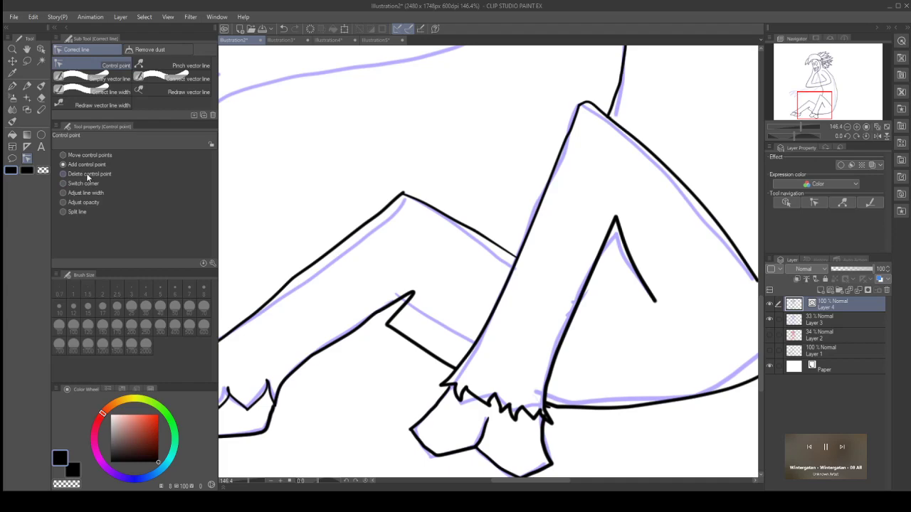
pyautogui.click(388, 325)
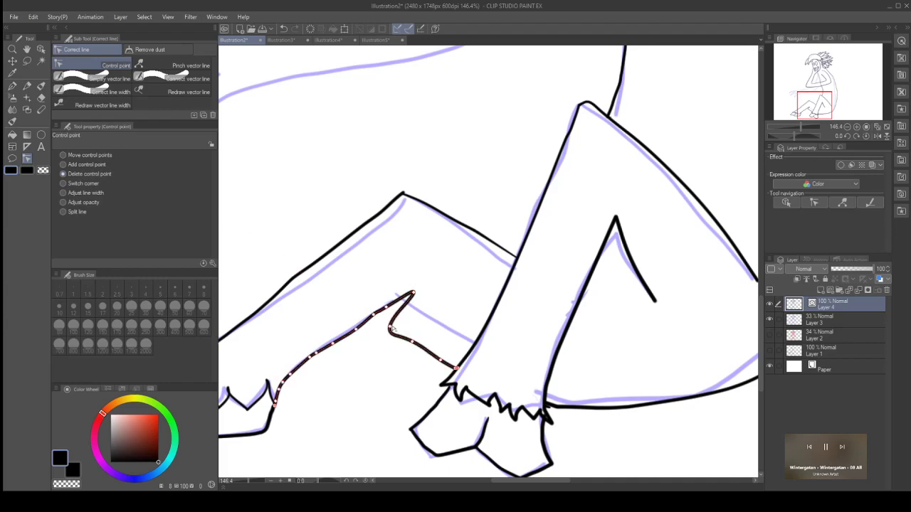
pyautogui.click(430, 348)
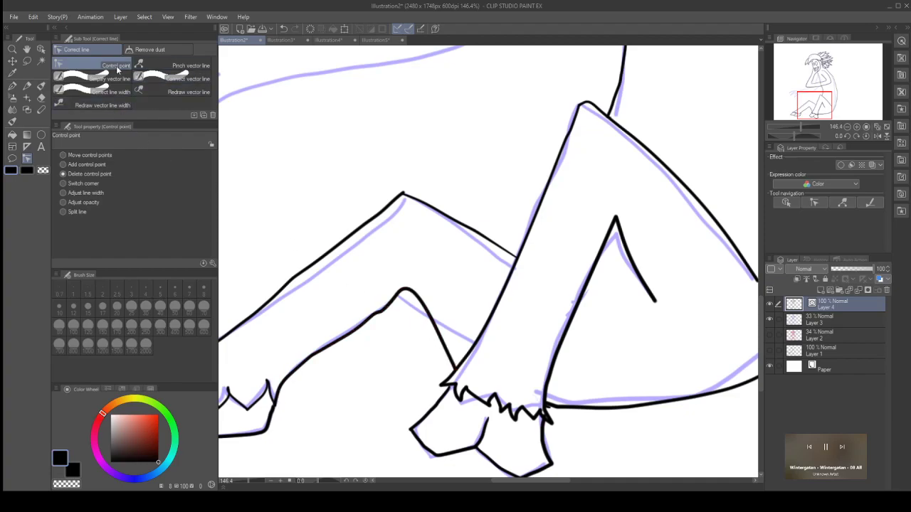
# Step: Move the end points of the far leg's underside line up along the near shin with Move control points
pyautogui.click(88, 157)
pyautogui.scroll(5, 450, 369)
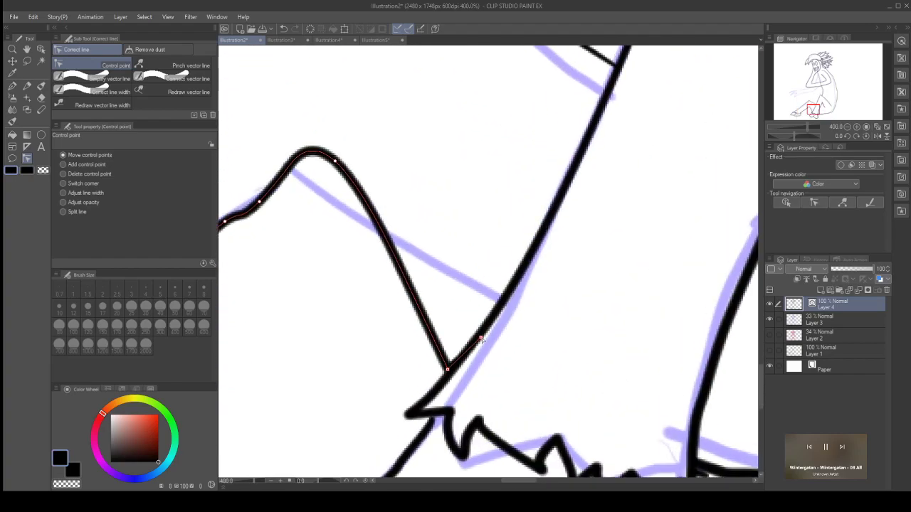
pyautogui.moveTo(448, 368); pyautogui.dragTo(477, 331)
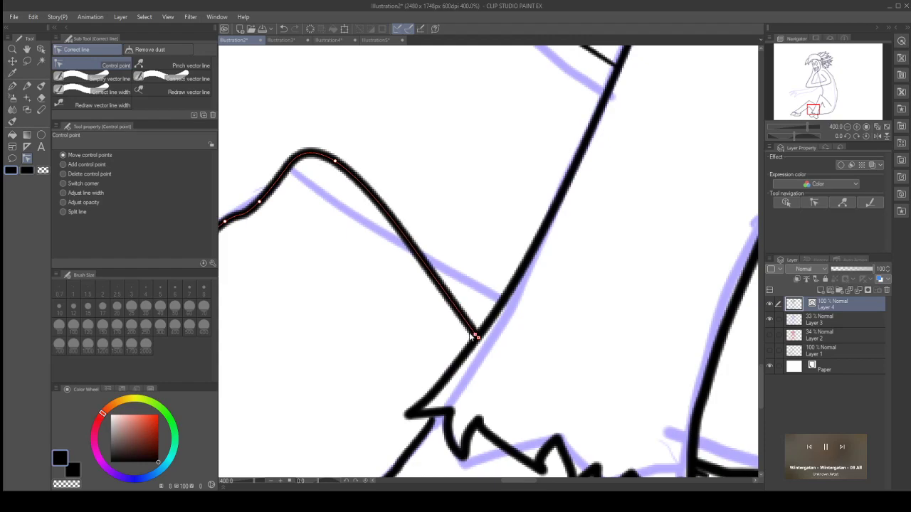
pyautogui.scroll(-4, 311, 237)
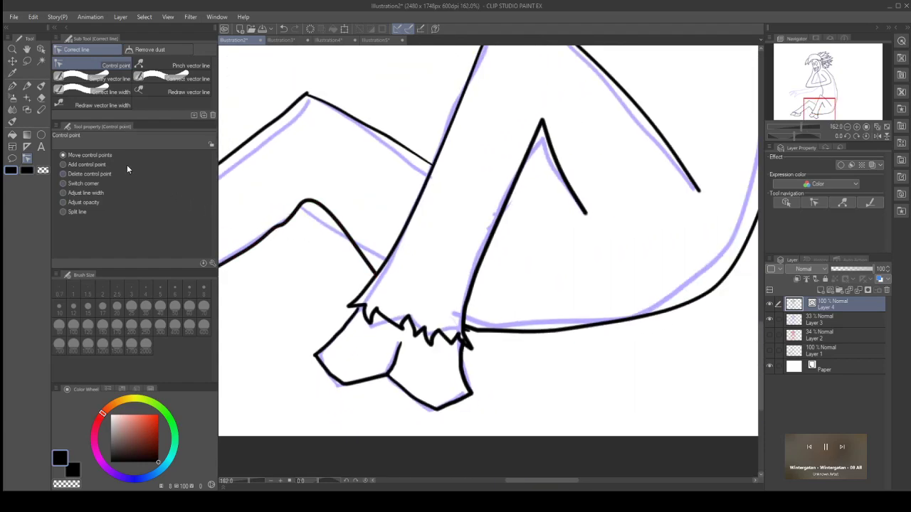
# Step: Simplify the far leg's underside line and add control points to reshape it into a tighter knee bend with straighter sides
pyautogui.click(92, 79)
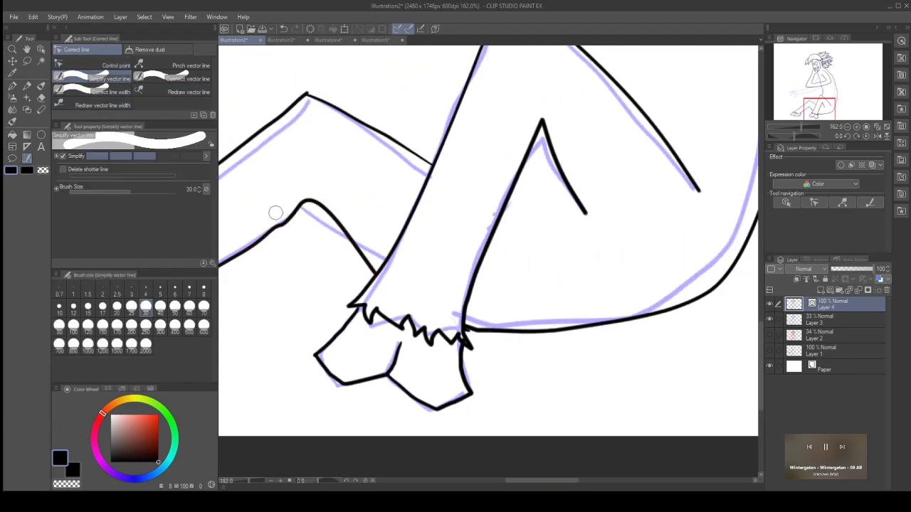
pyautogui.moveTo(248, 258); pyautogui.dragTo(224, 249)
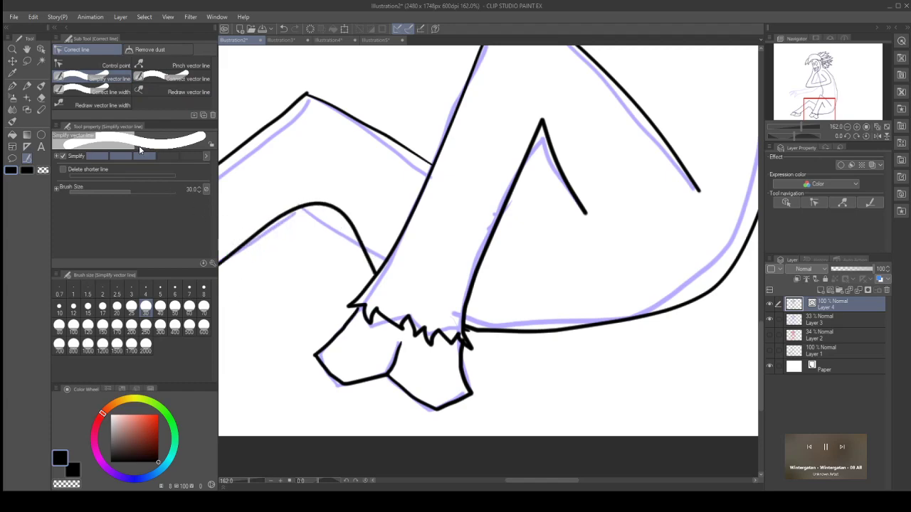
pyautogui.click(114, 65)
pyautogui.click(84, 165)
pyautogui.moveTo(321, 205)
pyautogui.mouseDown()
pyautogui.moveTo(293, 214)
pyautogui.moveTo(319, 210)
pyautogui.mouseUp()
pyautogui.click(319, 211)
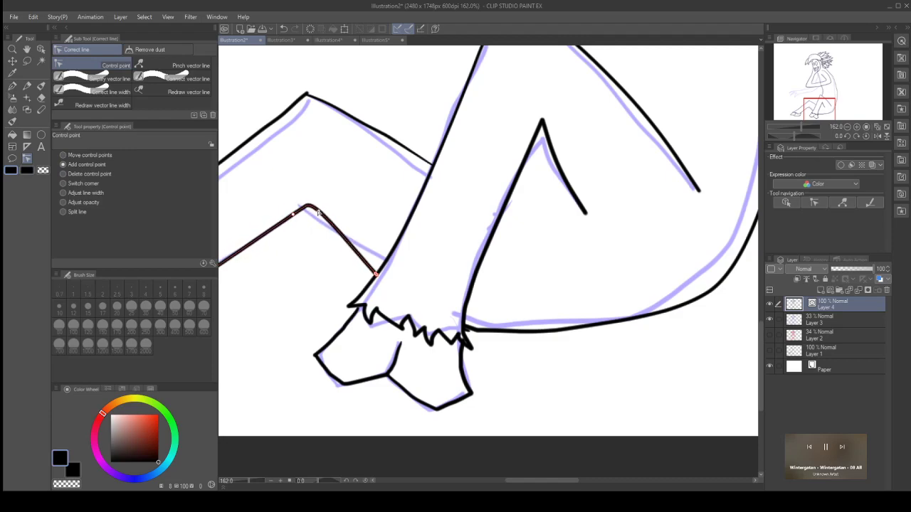
pyautogui.click(350, 245)
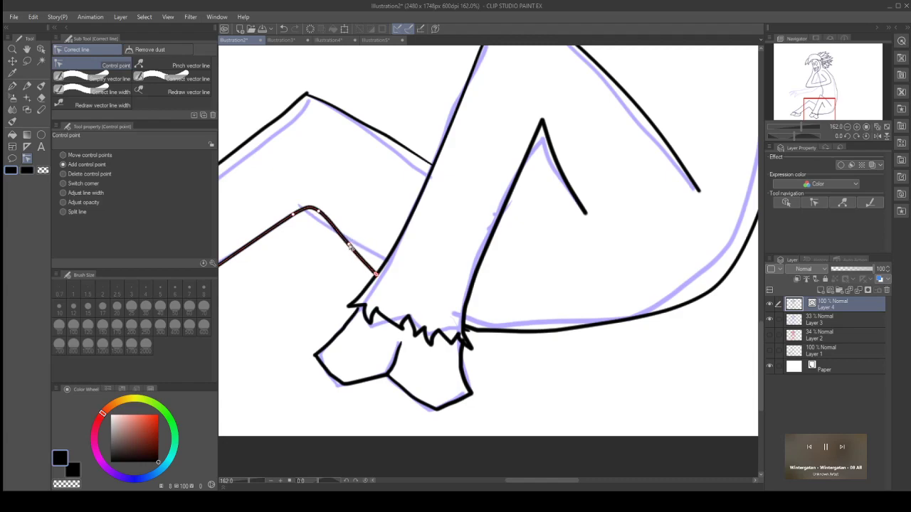
pyautogui.click(289, 219)
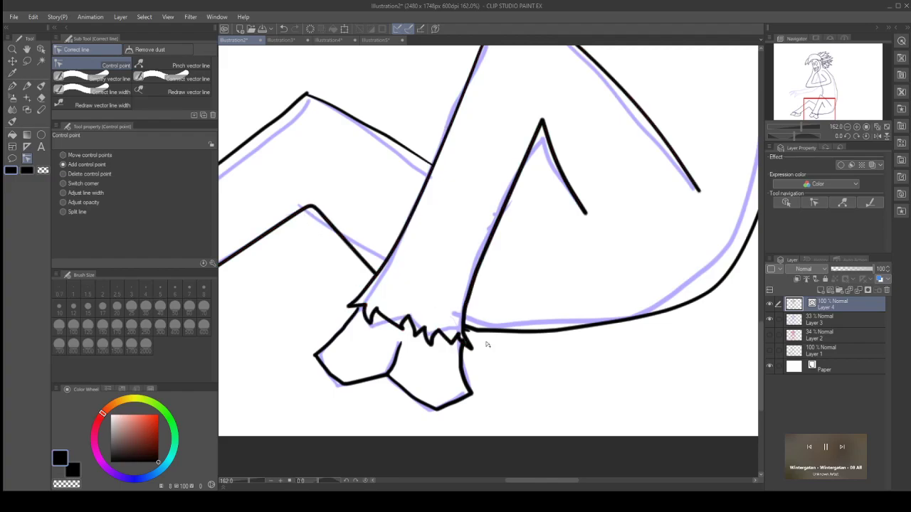
# Step: Straighten the far leg's upper shin line with the Simplify vector line tool
pyautogui.scroll(-6, 503, 417)
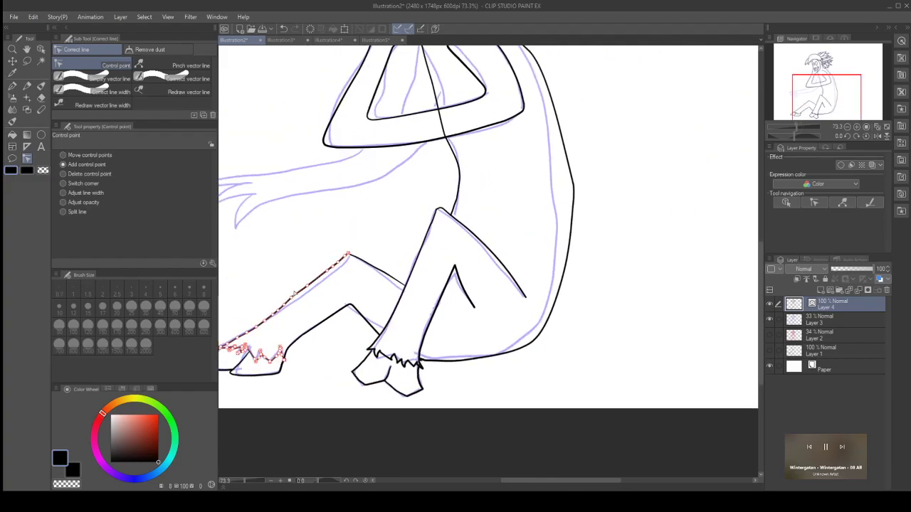
pyautogui.scroll(7, 288, 297)
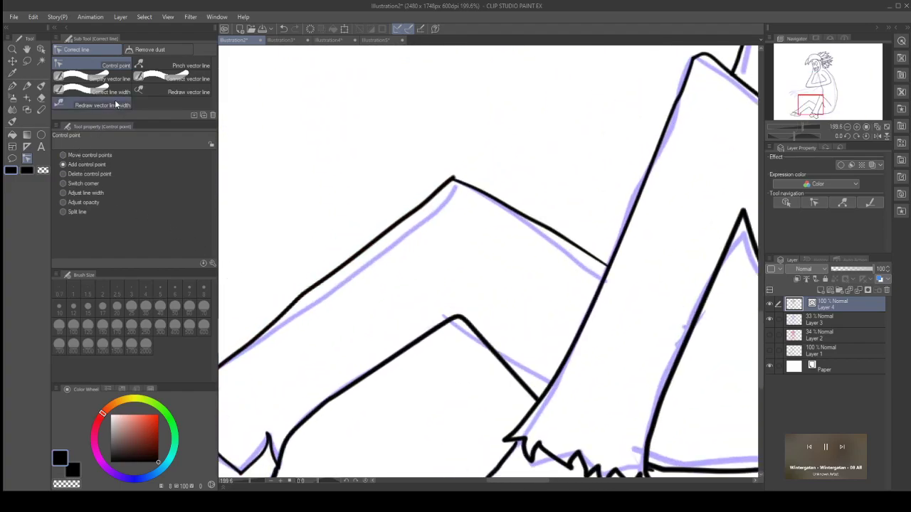
pyautogui.click(109, 74)
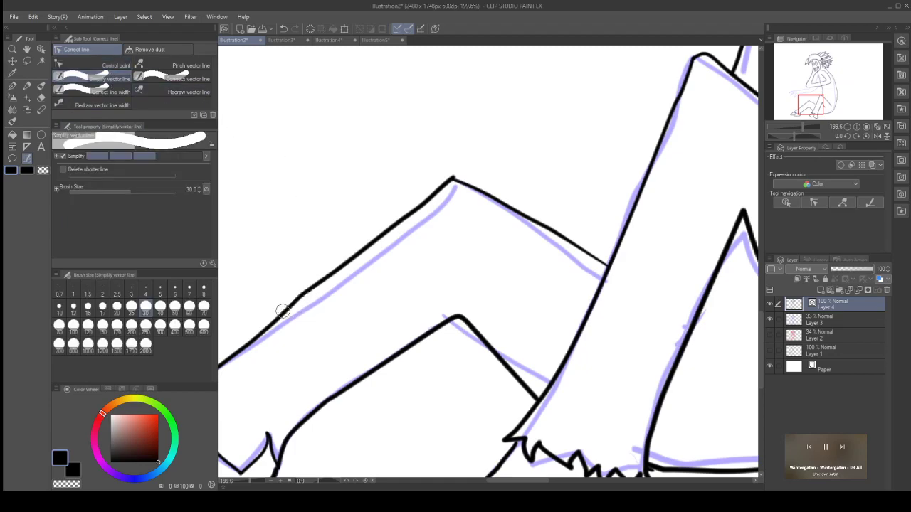
pyautogui.moveTo(285, 311); pyautogui.dragTo(405, 242)
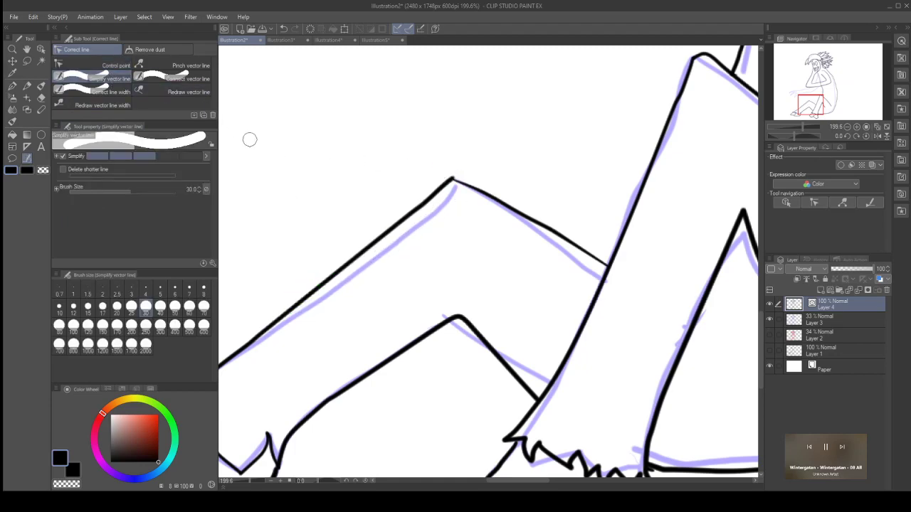
# Step: Try to thicken the far leg's knee corner with the Correct line width tool
pyautogui.click(120, 64)
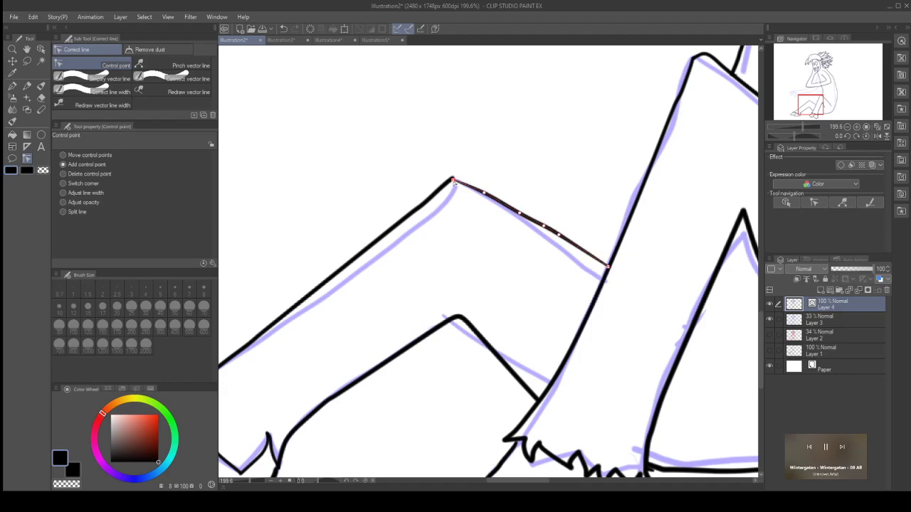
pyautogui.scroll(1, 258, 147)
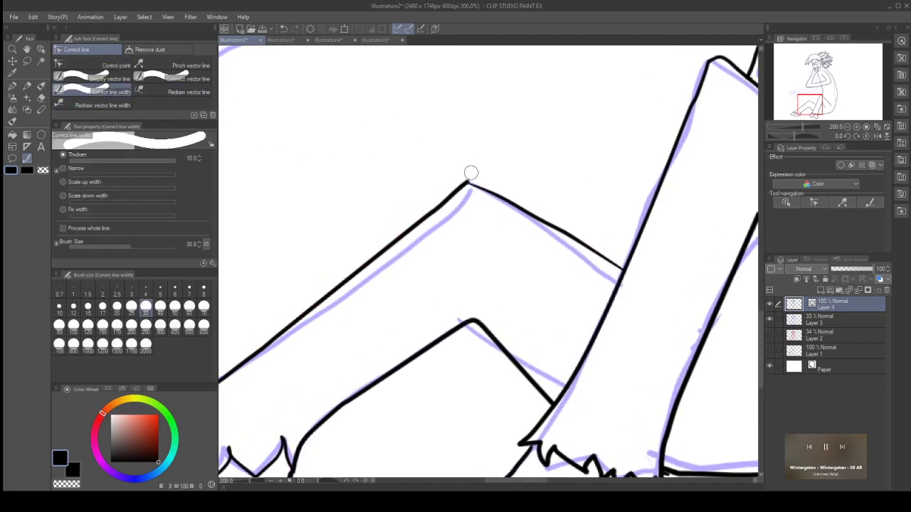
pyautogui.moveTo(471, 173)
pyautogui.mouseDown()
pyautogui.moveTo(463, 204)
pyautogui.moveTo(435, 215)
pyautogui.mouseUp()
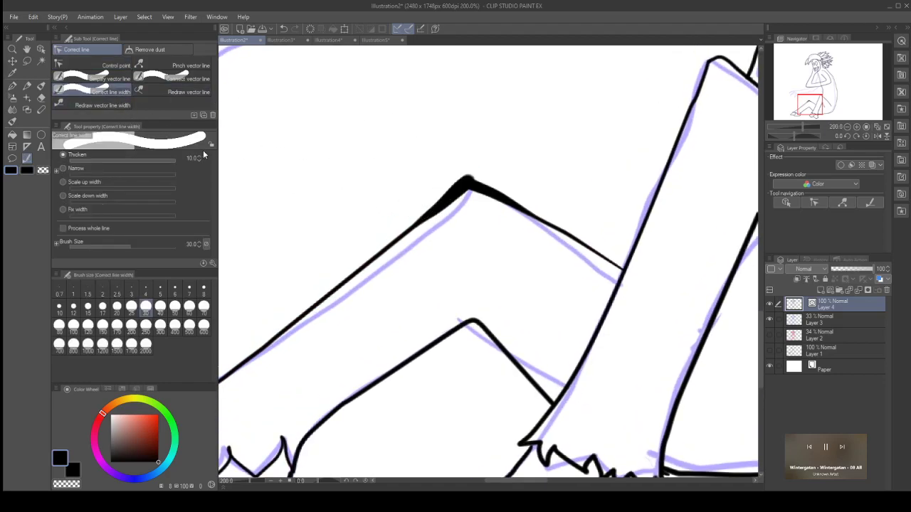
pyautogui.hotkey('ctrl', 'z')
# Step: Join the two lines at the far leg's knee with Connect vector line and delete surplus control points on the thigh line
pyautogui.click(189, 78)
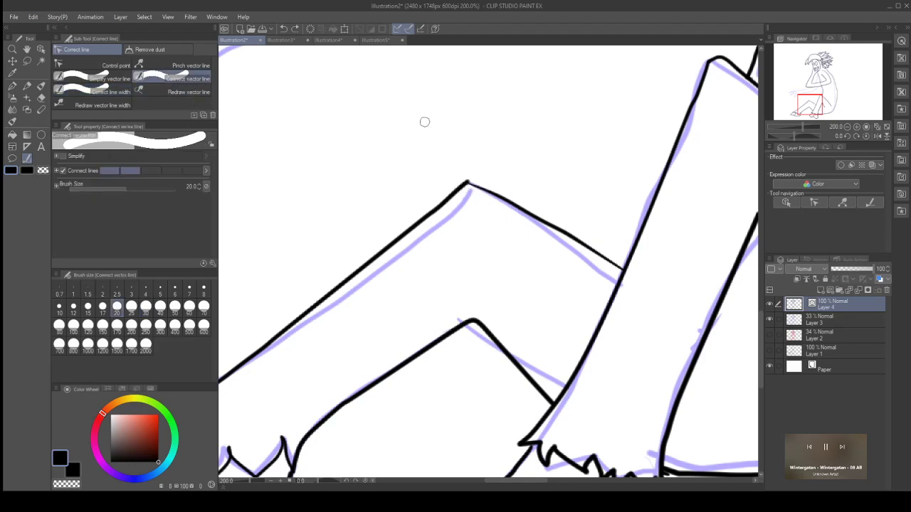
pyautogui.moveTo(475, 172); pyautogui.dragTo(449, 207)
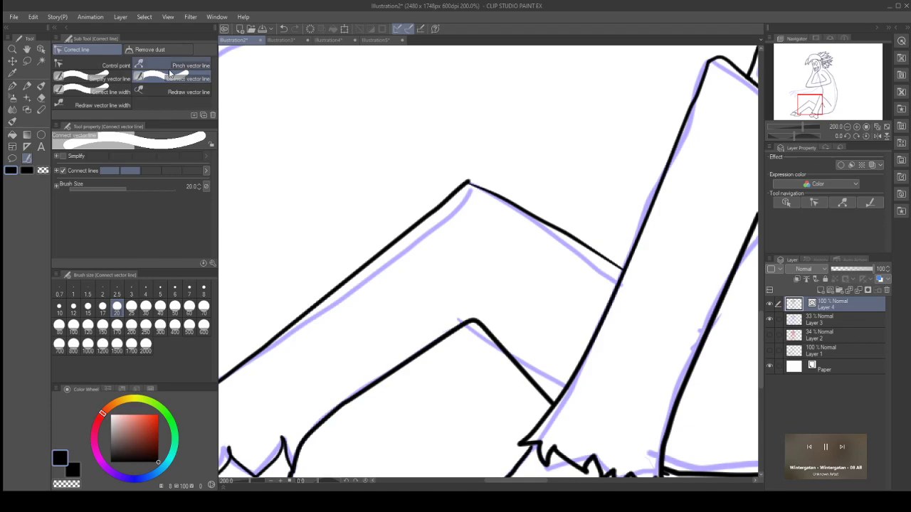
pyautogui.click(118, 66)
pyautogui.click(80, 173)
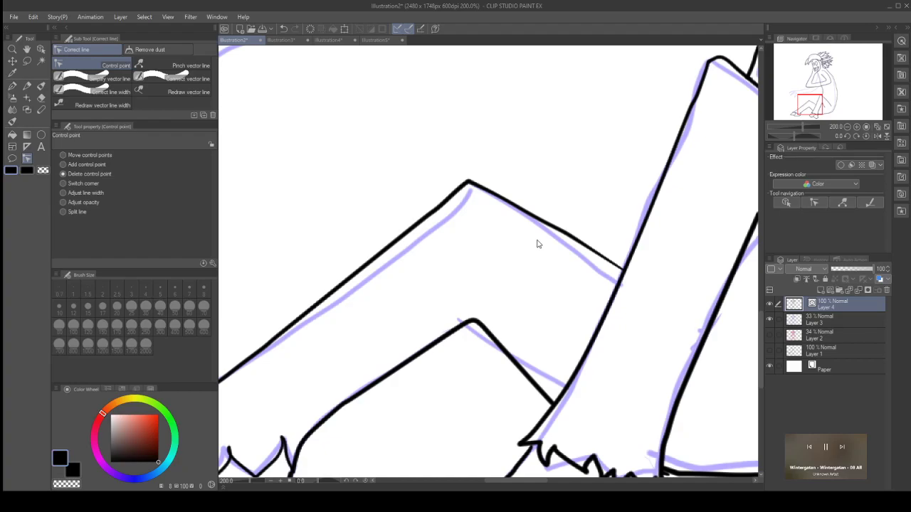
pyautogui.scroll(-5, 541, 249)
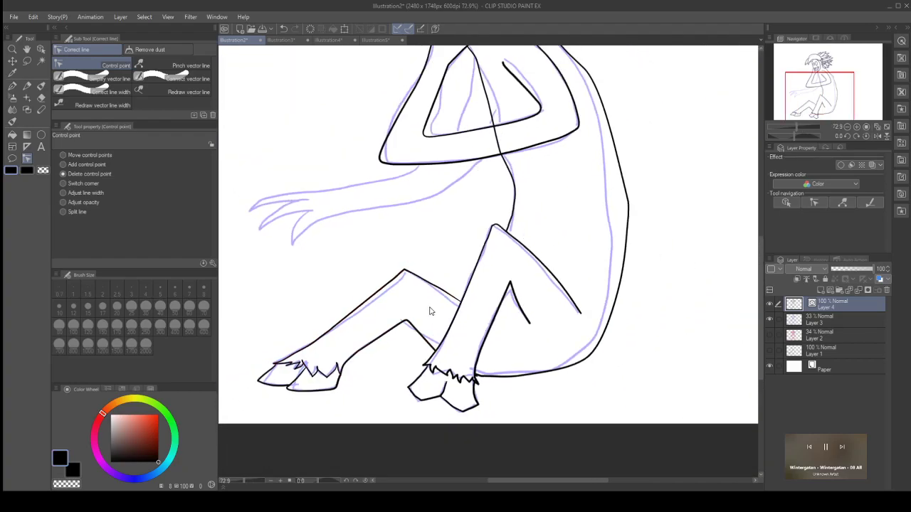
pyautogui.scroll(-3, 551, 228)
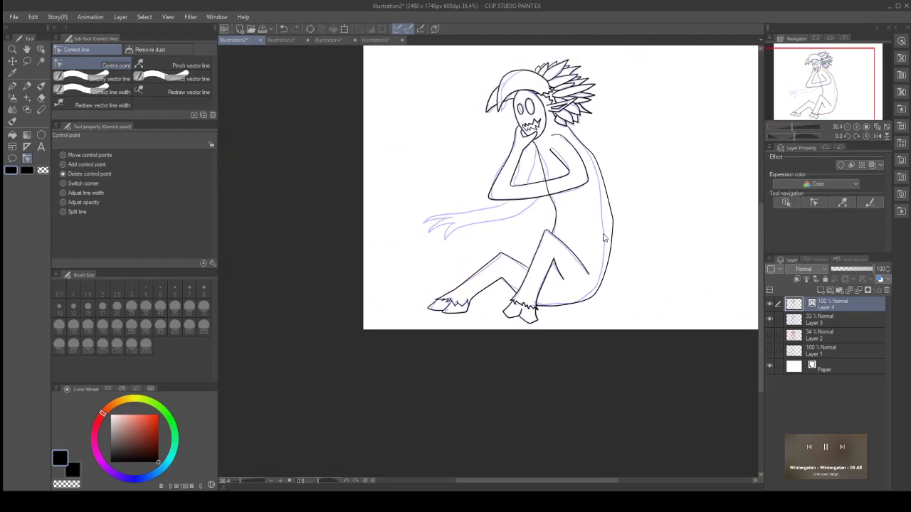
# Step: Curve the torso's front line with Pinch vector line and erase its part crossing the near forearm with the Vector eraser
pyautogui.scroll(2, 556, 169)
pyautogui.scroll(3, 534, 160)
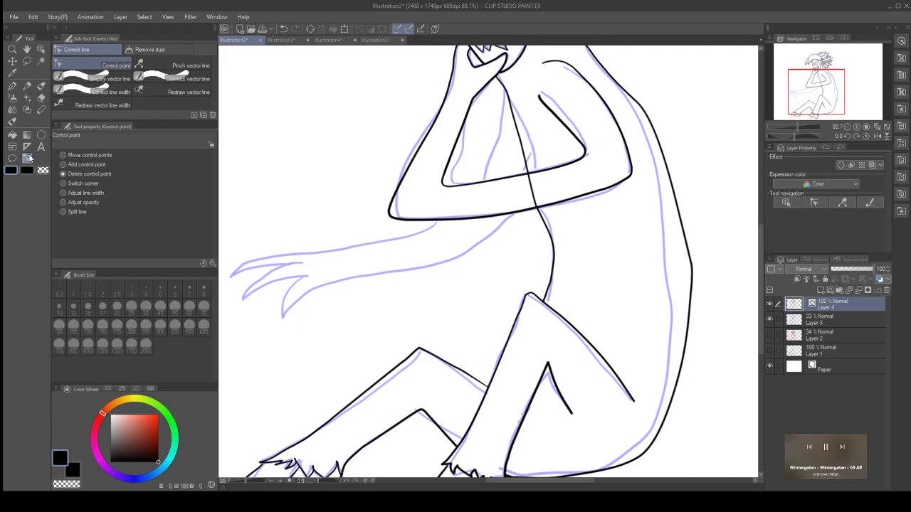
pyautogui.click(174, 65)
pyautogui.moveTo(534, 194)
pyautogui.mouseDown()
pyautogui.moveTo(544, 214)
pyautogui.moveTo(509, 100)
pyautogui.moveTo(528, 149)
pyautogui.mouseUp()
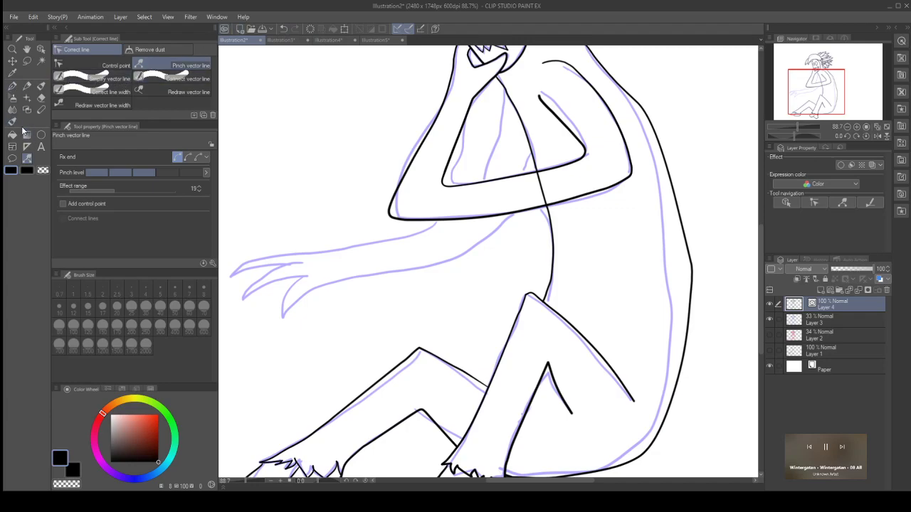
pyautogui.click(42, 99)
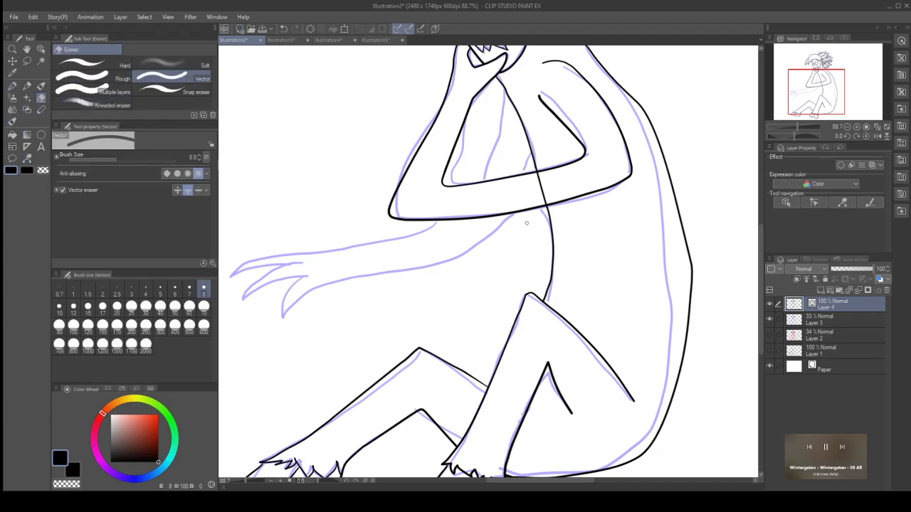
pyautogui.click(541, 188)
# Step: Draw the outstretched far arm over the sketch with the black G-pen, from below the chin out to the pointed fingers
pyautogui.click(12, 86)
pyautogui.scroll(-3, 599, 131)
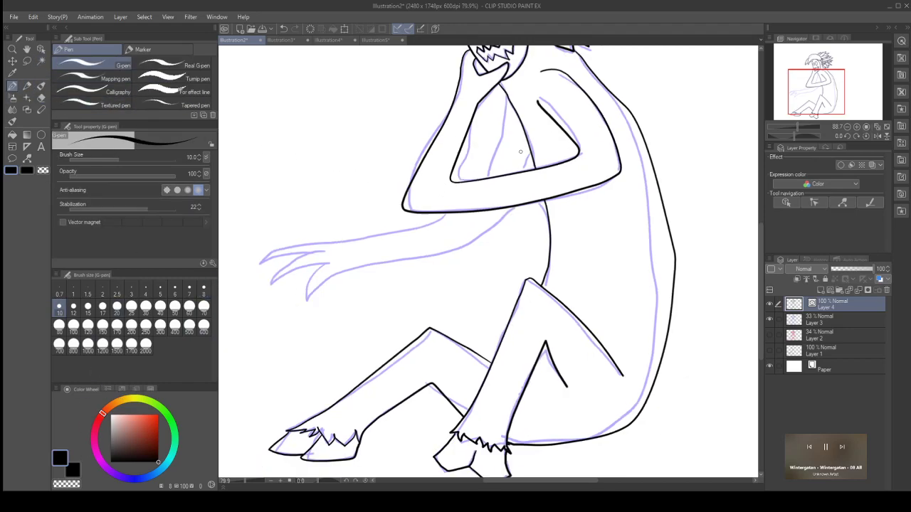
pyautogui.scroll(2, 506, 132)
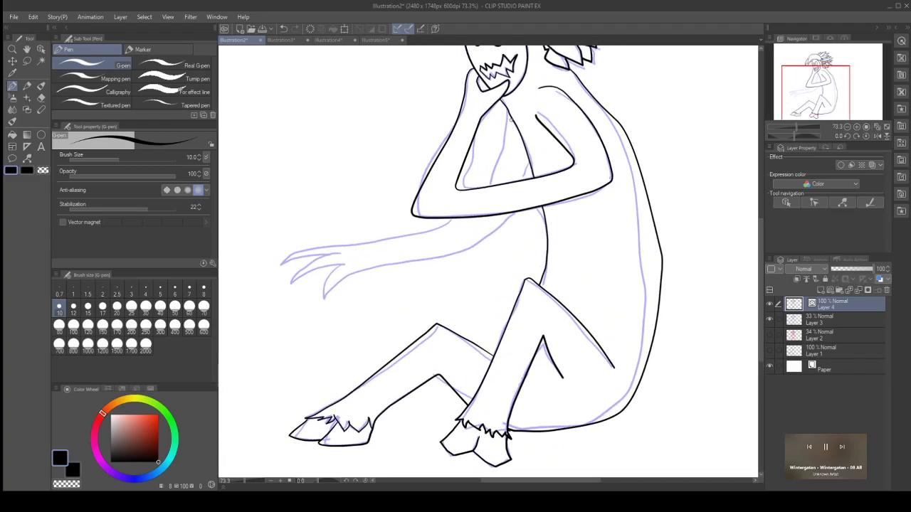
pyautogui.scroll(3, 503, 114)
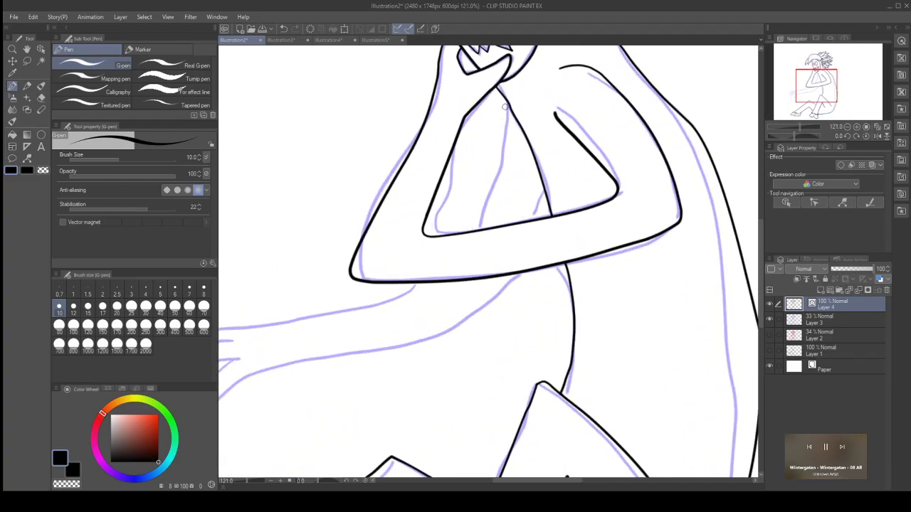
pyautogui.scroll(-2, 500, 112)
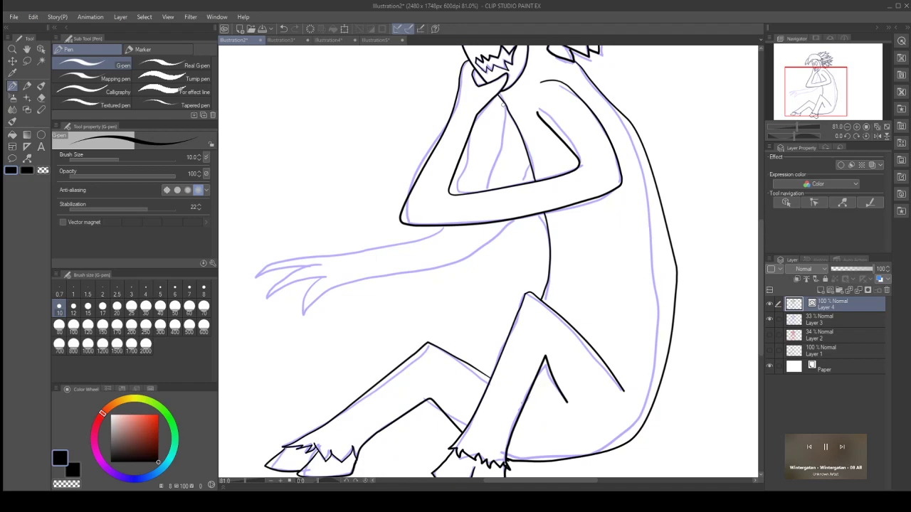
pyautogui.moveTo(505, 103)
pyautogui.mouseDown()
pyautogui.moveTo(481, 179)
pyautogui.moveTo(426, 227)
pyautogui.moveTo(393, 244)
pyautogui.moveTo(275, 262)
pyautogui.moveTo(255, 276)
pyautogui.moveTo(325, 263)
pyautogui.moveTo(279, 278)
pyautogui.moveTo(267, 299)
pyautogui.moveTo(322, 282)
pyautogui.moveTo(298, 296)
pyautogui.moveTo(443, 267)
pyautogui.moveTo(504, 226)
pyautogui.mouseUp()
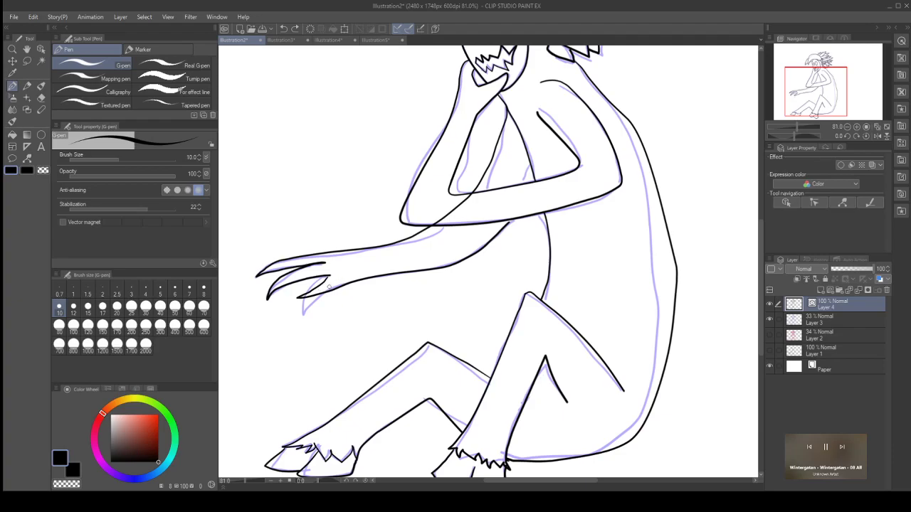
# Step: Redraw the lowest finger and the outstretched arm's underside as one line running back past the near forearm's edge
pyautogui.hotkey('ctrl', 'z')
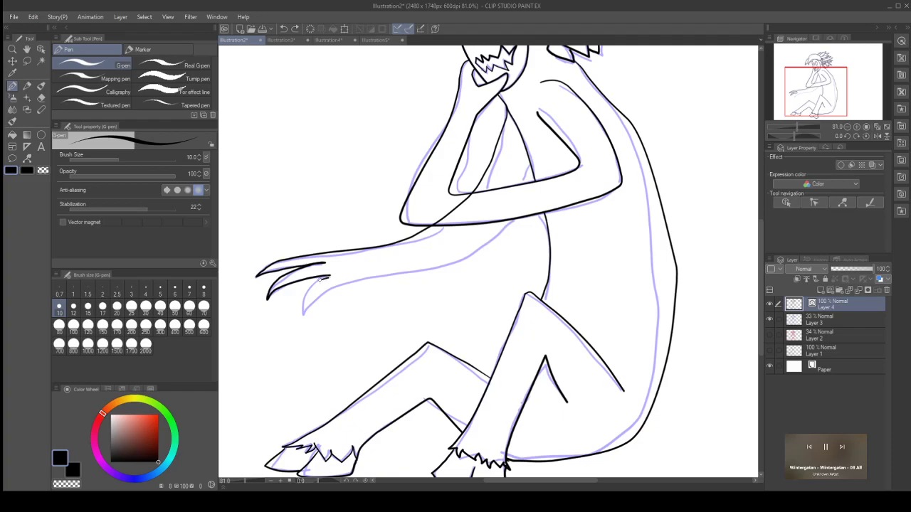
pyautogui.moveTo(317, 280)
pyautogui.mouseDown()
pyautogui.moveTo(304, 315)
pyautogui.moveTo(335, 288)
pyautogui.mouseUp()
pyautogui.hotkey('ctrl', 'z')
pyautogui.moveTo(328, 274)
pyautogui.mouseDown()
pyautogui.moveTo(306, 288)
pyautogui.moveTo(347, 282)
pyautogui.mouseUp()
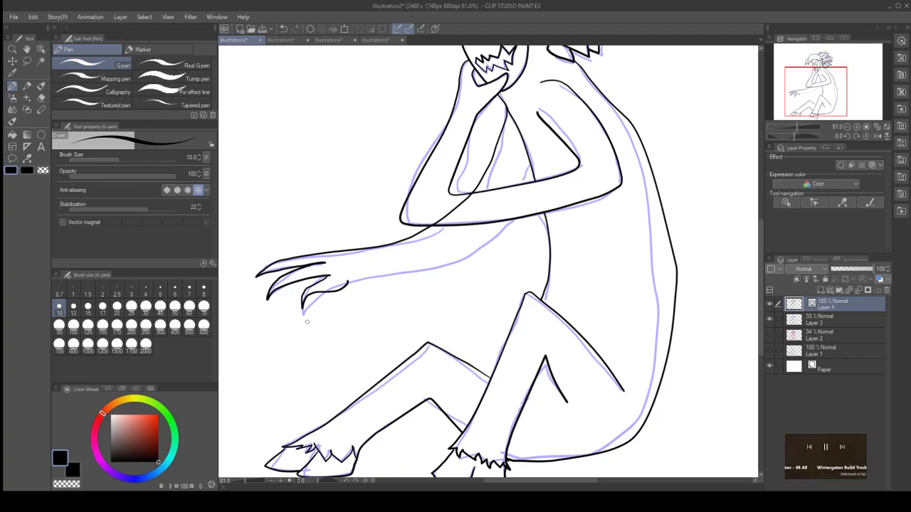
pyautogui.hotkey('ctrl', 'z')
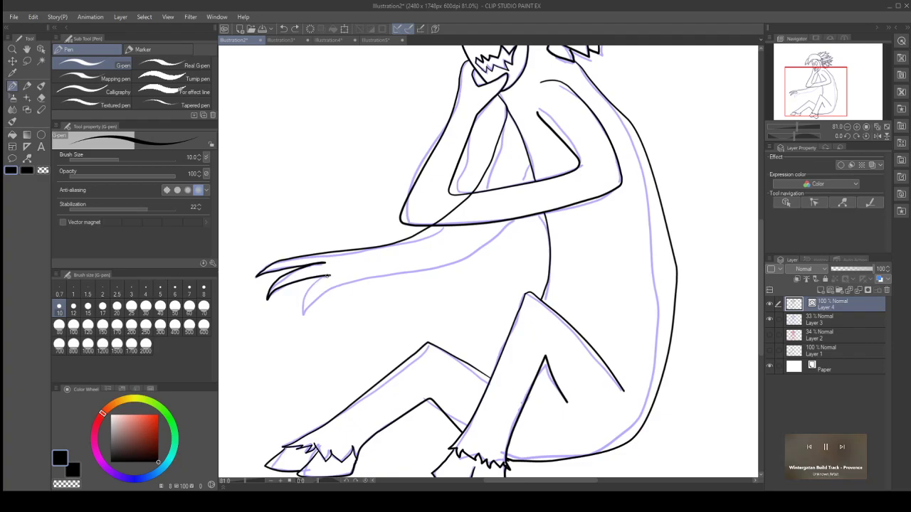
pyautogui.moveTo(328, 276)
pyautogui.mouseDown()
pyautogui.moveTo(318, 285)
pyautogui.moveTo(447, 264)
pyautogui.moveTo(508, 228)
pyautogui.moveTo(536, 190)
pyautogui.mouseUp()
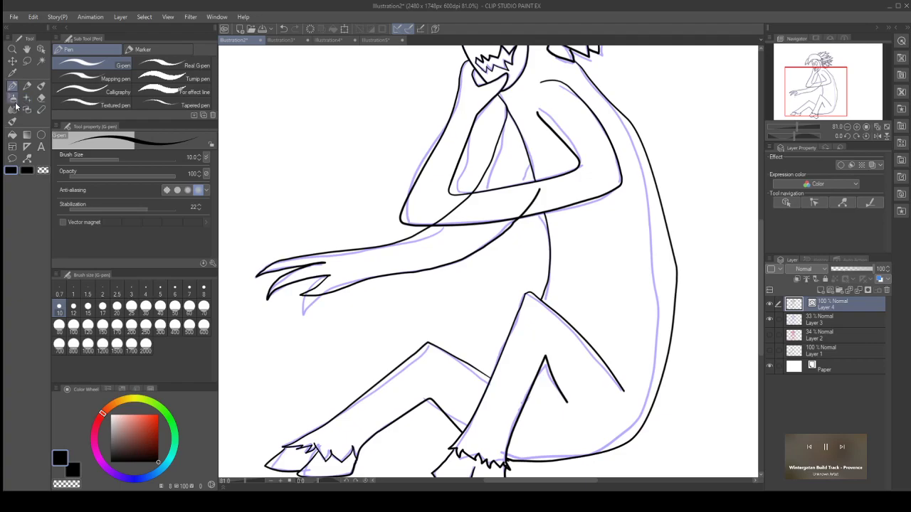
# Step: Adjust the control points near the body end of the outstretched arm's underside line with the Object tool
pyautogui.click(27, 158)
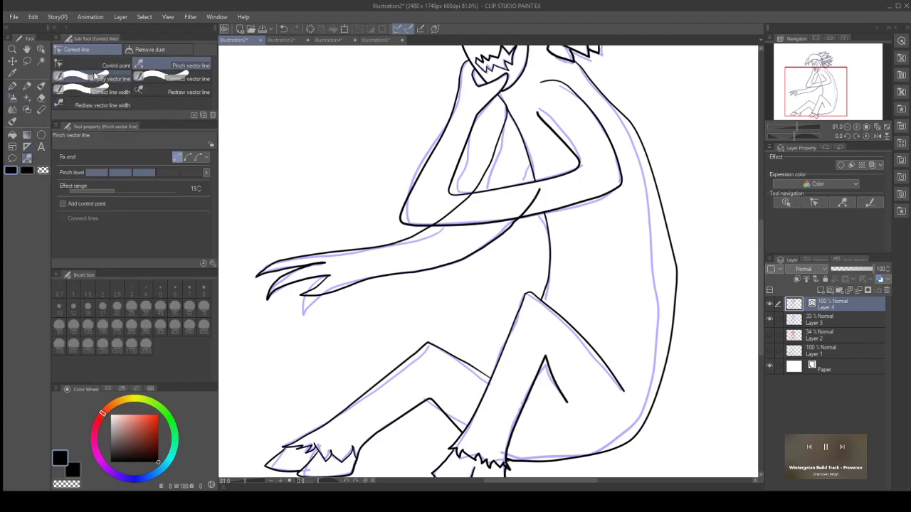
pyautogui.click(41, 50)
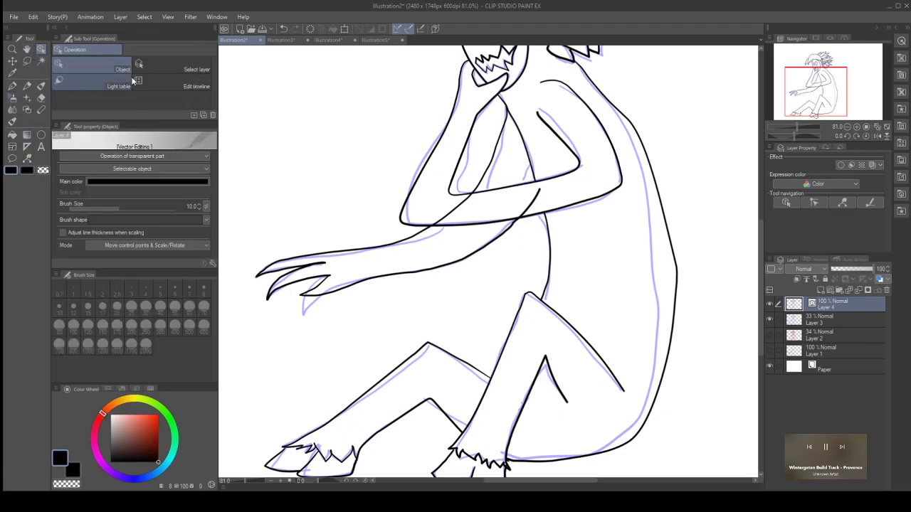
pyautogui.click(506, 234)
pyautogui.moveTo(506, 235); pyautogui.dragTo(508, 236)
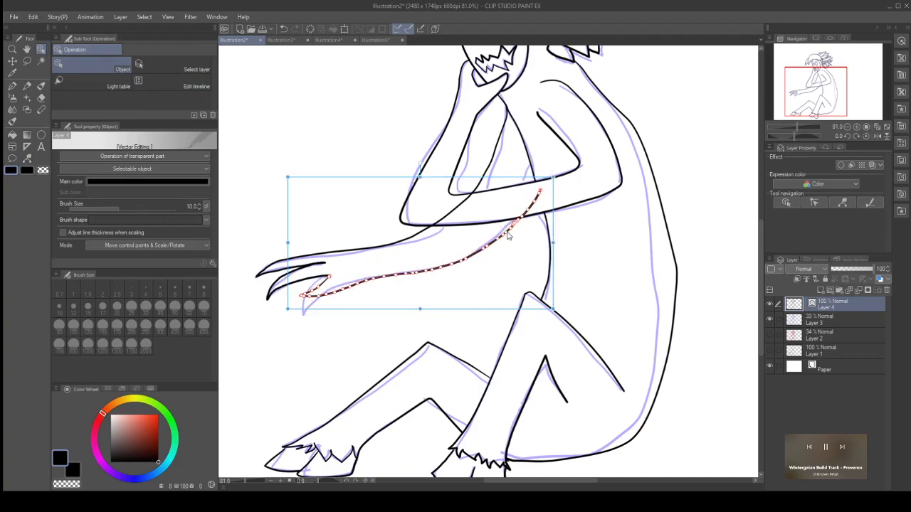
pyautogui.moveTo(539, 187); pyautogui.dragTo(541, 190)
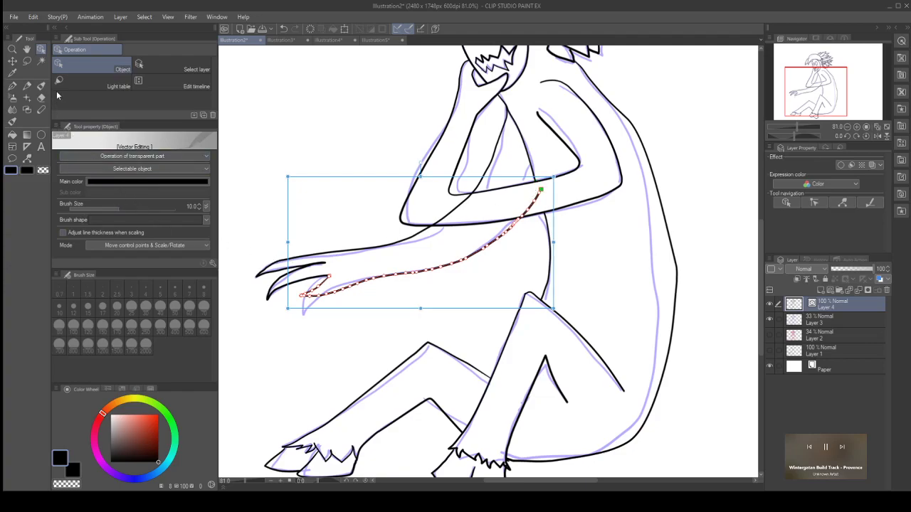
pyautogui.hotkey('ctrl', 'd')
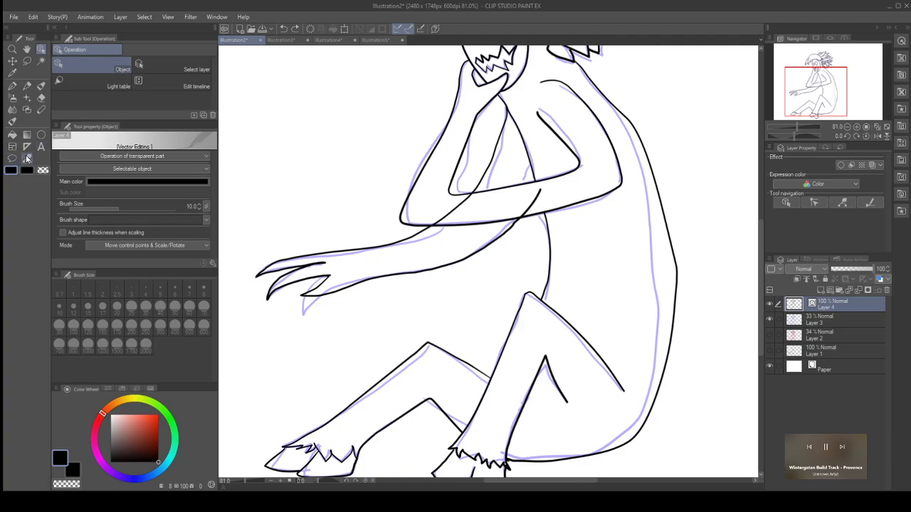
# Step: Erase the outstretched arm's line segments that overlap the near forearm with the Vector eraser
pyautogui.click(41, 97)
pyautogui.moveTo(437, 205)
pyautogui.mouseDown()
pyautogui.moveTo(505, 211)
pyautogui.moveTo(552, 199)
pyautogui.moveTo(514, 213)
pyautogui.mouseUp()
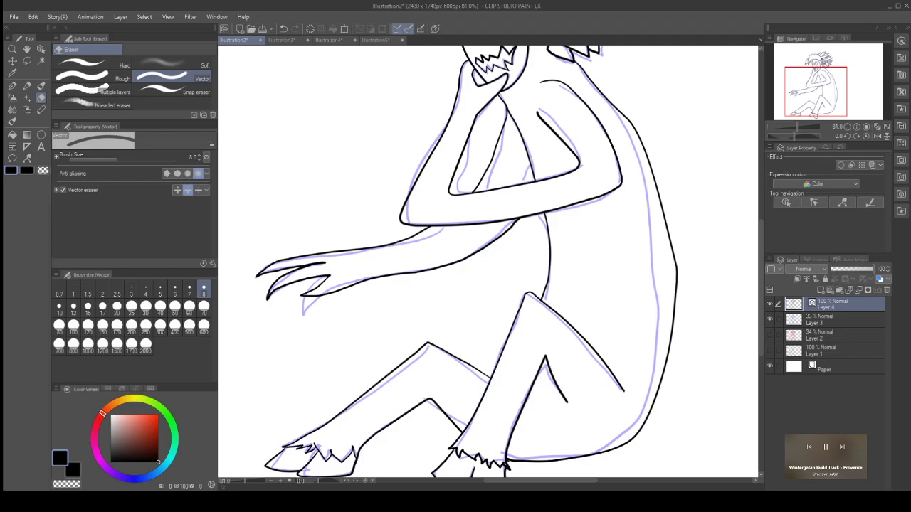
pyautogui.scroll(-3, 567, 74)
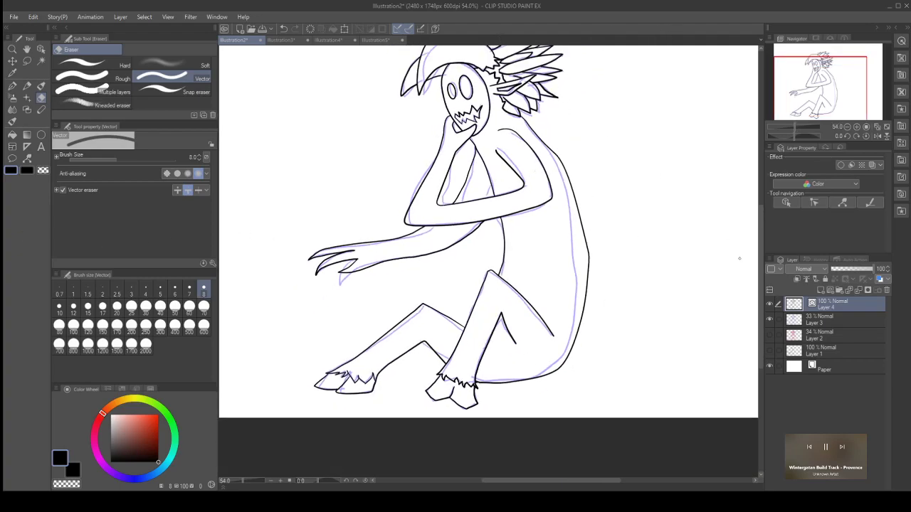
# Step: Hide the sketch on Layer 3 and check the complete line art on its own
pyautogui.click(769, 319)
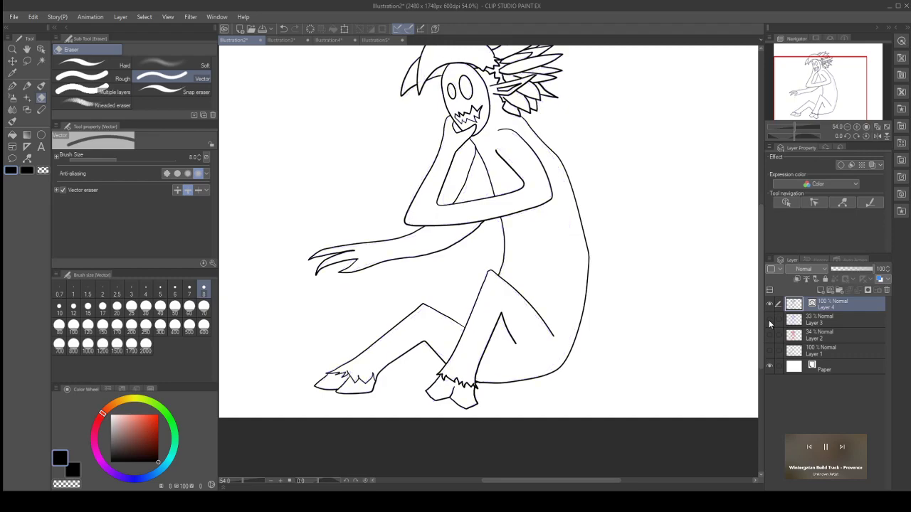
pyautogui.scroll(-3, 615, 93)
pyautogui.scroll(2, 545, 112)
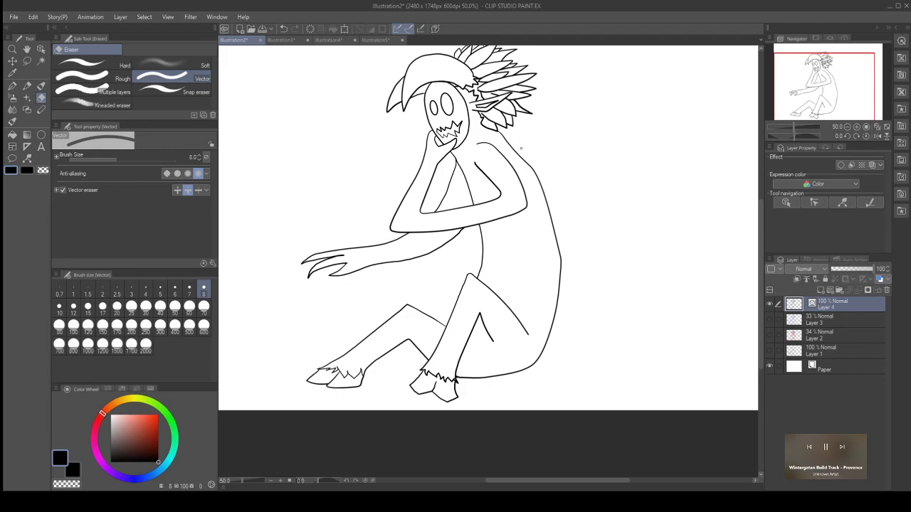
pyautogui.scroll(1, 520, 148)
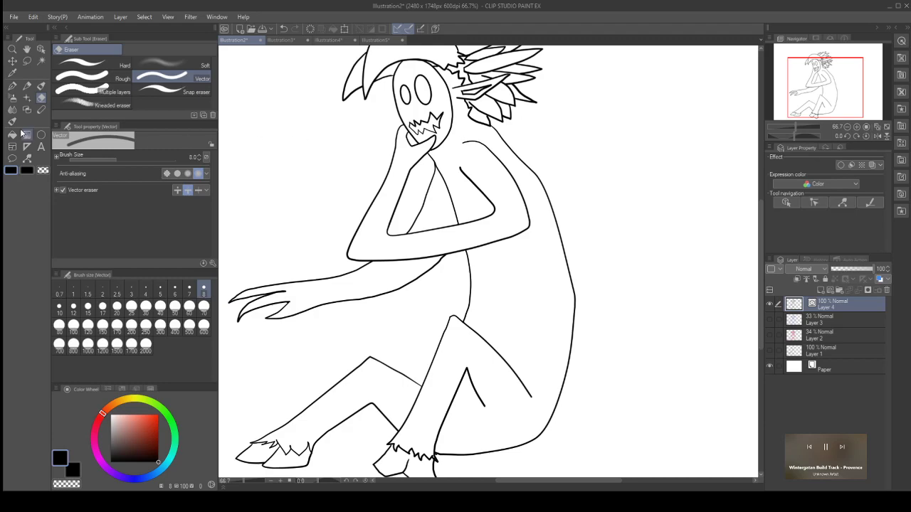
pyautogui.scroll(-2, 537, 124)
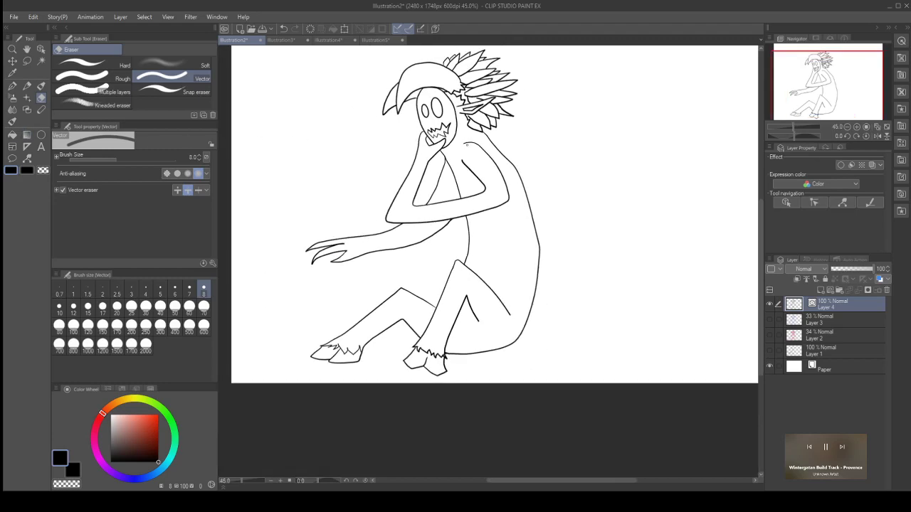
pyautogui.moveTo(759, 231); pyautogui.dragTo(761, 206)
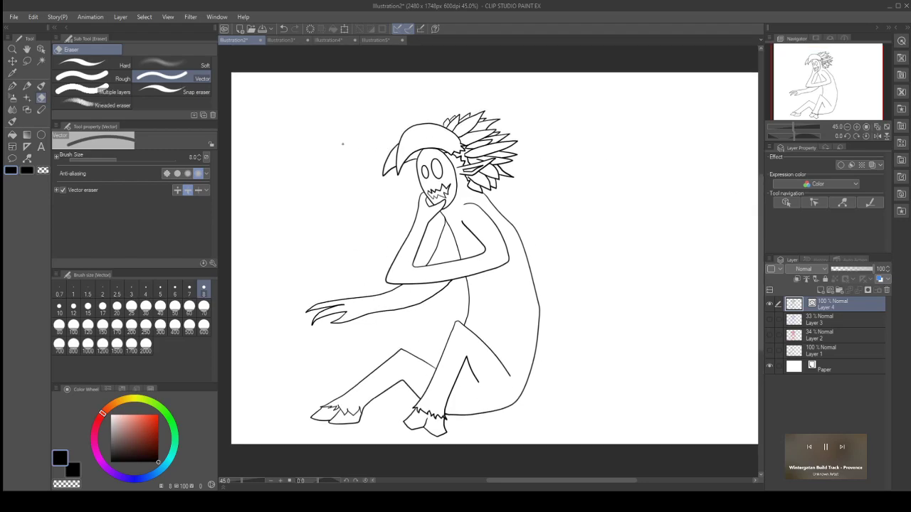
# Step: Pick a dark red G-pen colour, undo the test strokes on the headpiece and add a new raster layer above the line art
pyautogui.click(12, 85)
pyautogui.click(150, 426)
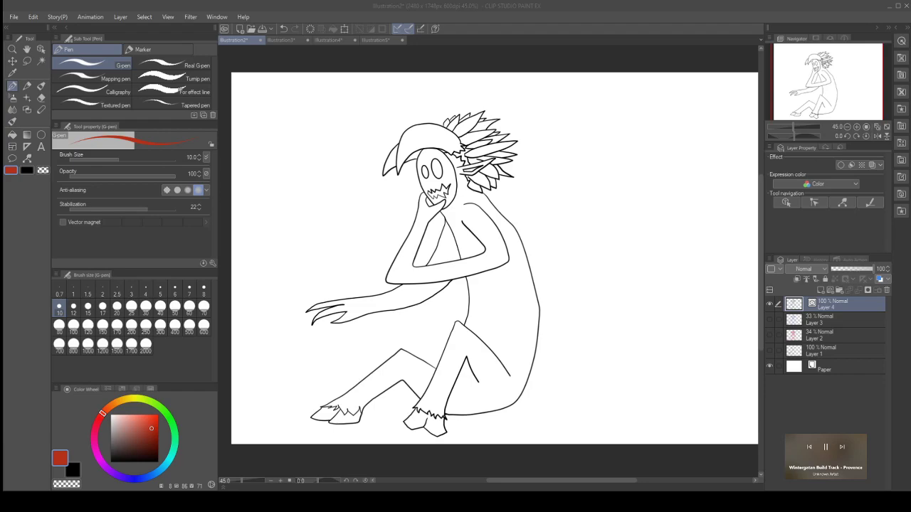
pyautogui.click(397, 151)
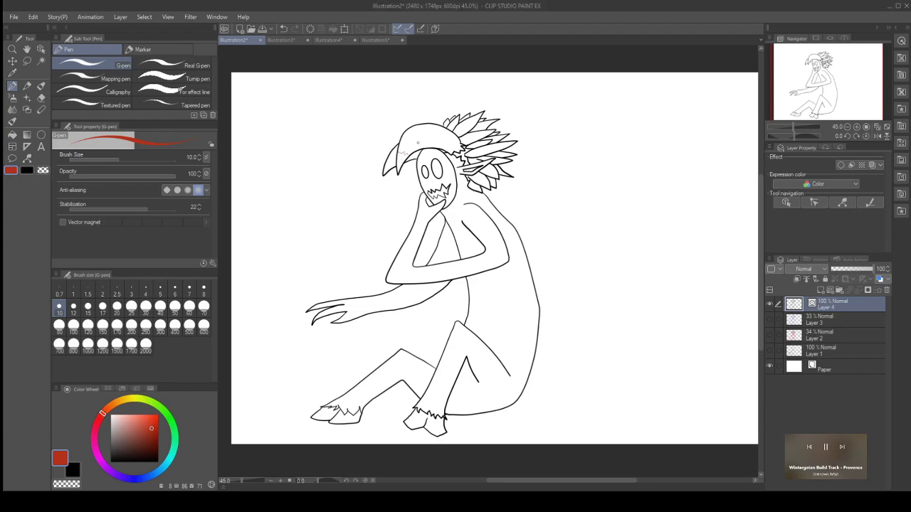
pyautogui.moveTo(416, 131); pyautogui.dragTo(425, 137)
pyautogui.hotkey('ctrl', 'z')
pyautogui.hotkey('ctrl', 'z')
pyautogui.click(822, 291)
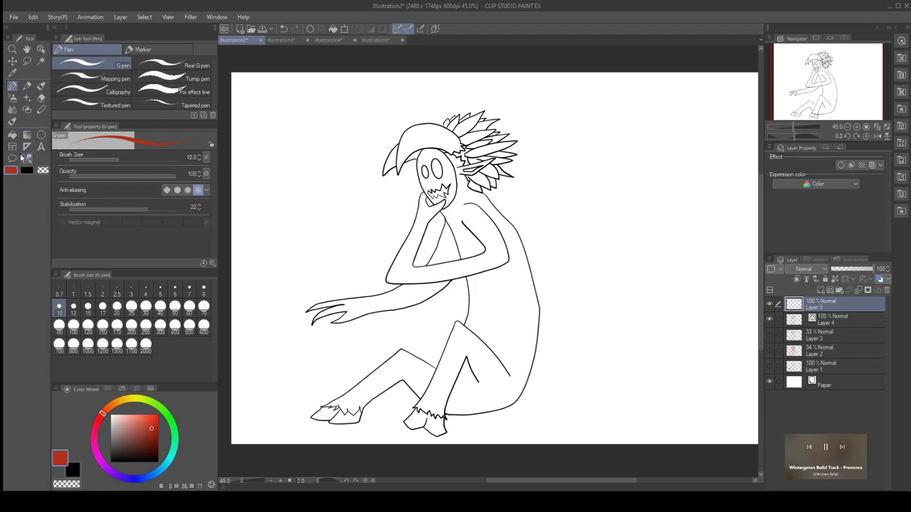
# Step: Try filling the headpiece's cap and beak tips dark red with the Refer other layers fill, undoing the fills
pyautogui.click(40, 98)
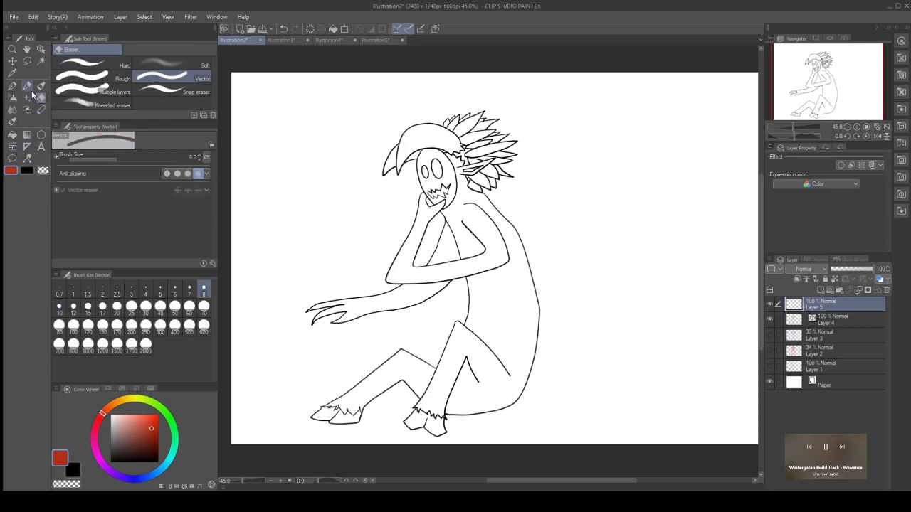
pyautogui.click(13, 134)
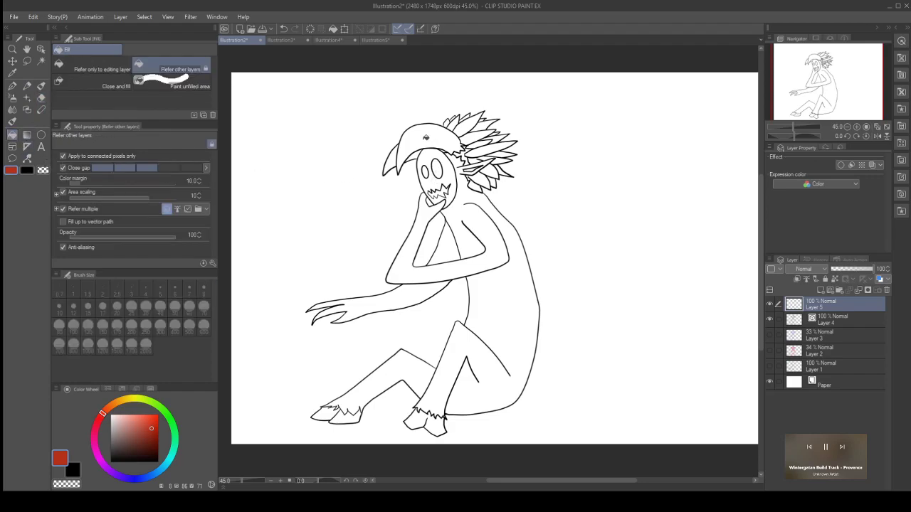
pyautogui.click(426, 138)
pyautogui.click(396, 162)
pyautogui.click(415, 155)
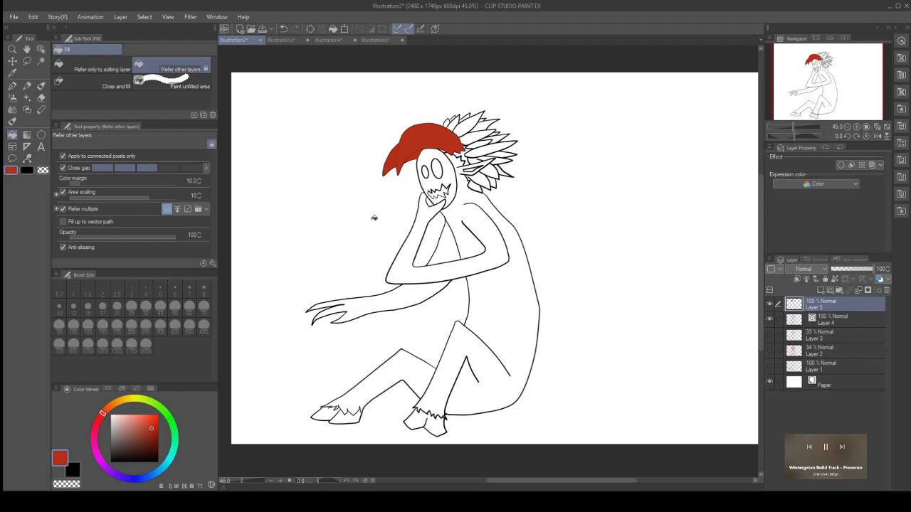
pyautogui.hotkey('ctrl', 'z')
pyautogui.hotkey('ctrl', 'z')
pyautogui.hotkey('ctrl', 'z')
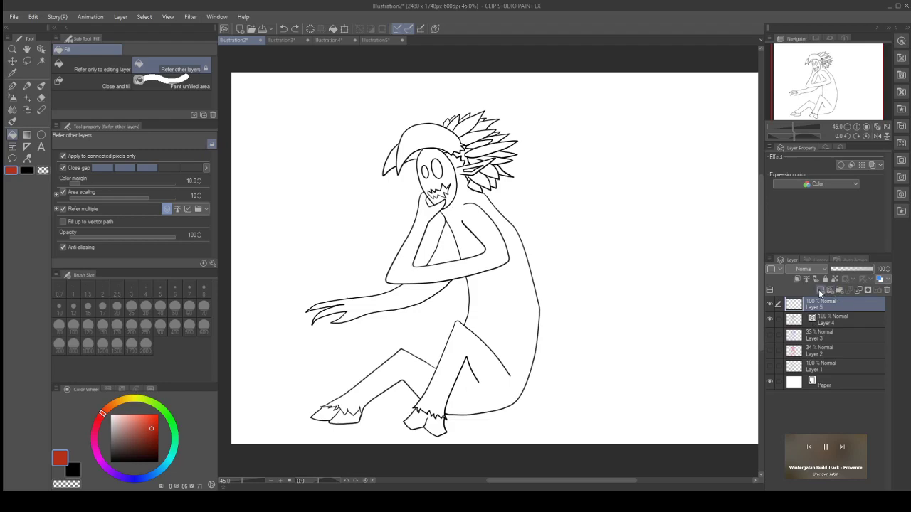
# Step: Move Layer 5 beneath the line art on Layer 4 and fill the face with a neutral grey
pyautogui.moveTo(832, 301); pyautogui.dragTo(827, 329)
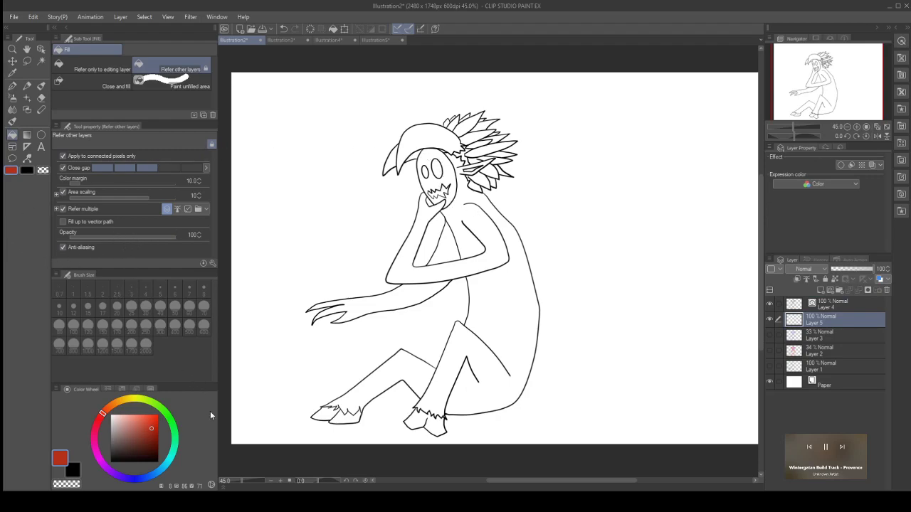
pyautogui.click(120, 428)
pyautogui.click(434, 178)
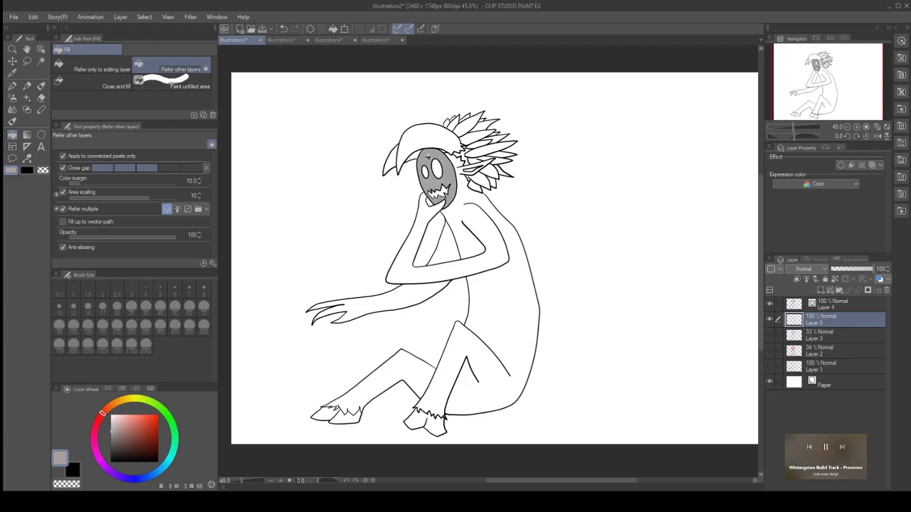
# Step: Try bright green and light red fills on the character's two eyes
pyautogui.moveTo(135, 401); pyautogui.dragTo(161, 407)
pyautogui.click(158, 416)
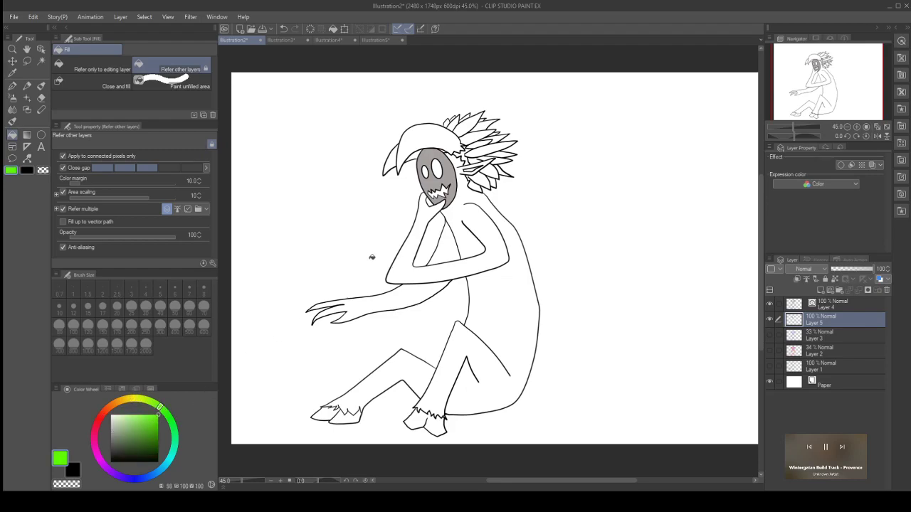
pyautogui.click(437, 170)
pyautogui.click(426, 171)
pyautogui.moveTo(163, 407)
pyautogui.mouseDown()
pyautogui.moveTo(156, 403)
pyautogui.moveTo(164, 418)
pyautogui.moveTo(140, 415)
pyautogui.mouseUp()
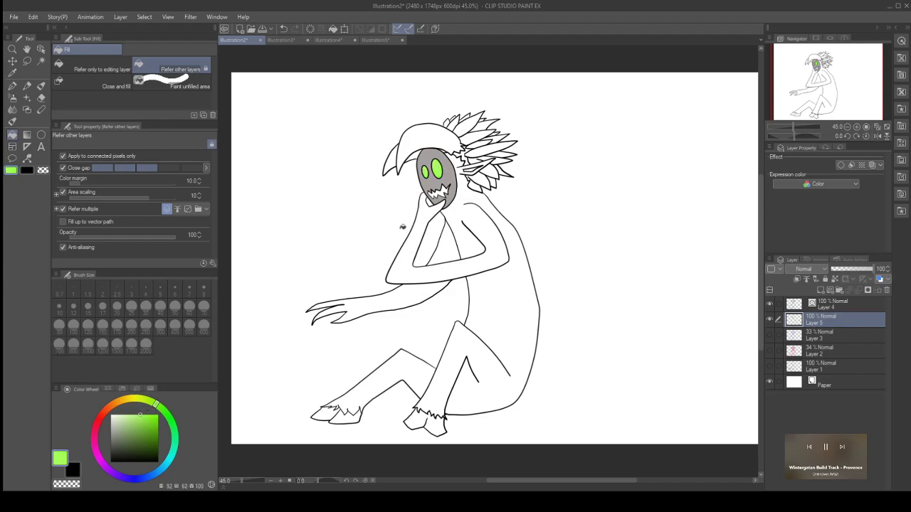
pyautogui.moveTo(154, 404)
pyautogui.mouseDown()
pyautogui.moveTo(114, 404)
pyautogui.moveTo(98, 419)
pyautogui.mouseUp()
pyautogui.click(437, 169)
pyautogui.click(426, 171)
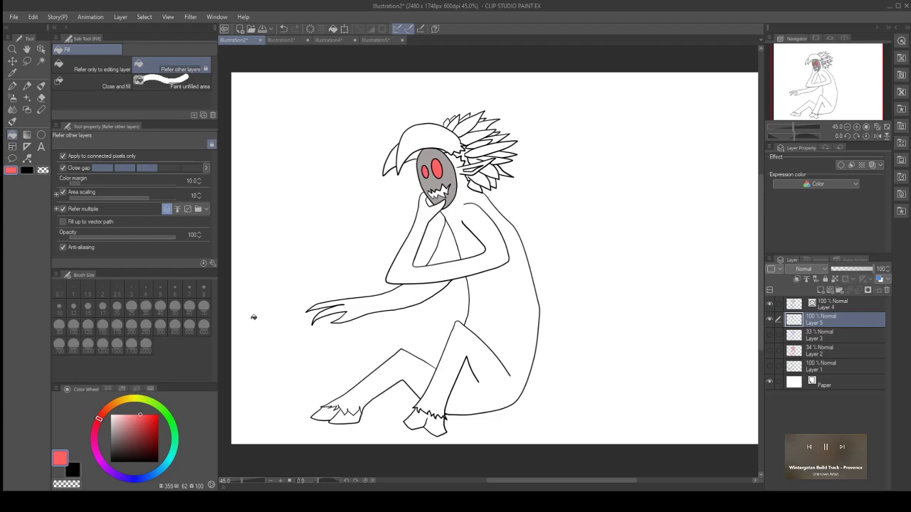
# Step: Try dark red and brownish yellow on the larger eye and pale yellow on both eyes
pyautogui.moveTo(156, 424); pyautogui.dragTo(160, 437)
pyautogui.click(436, 170)
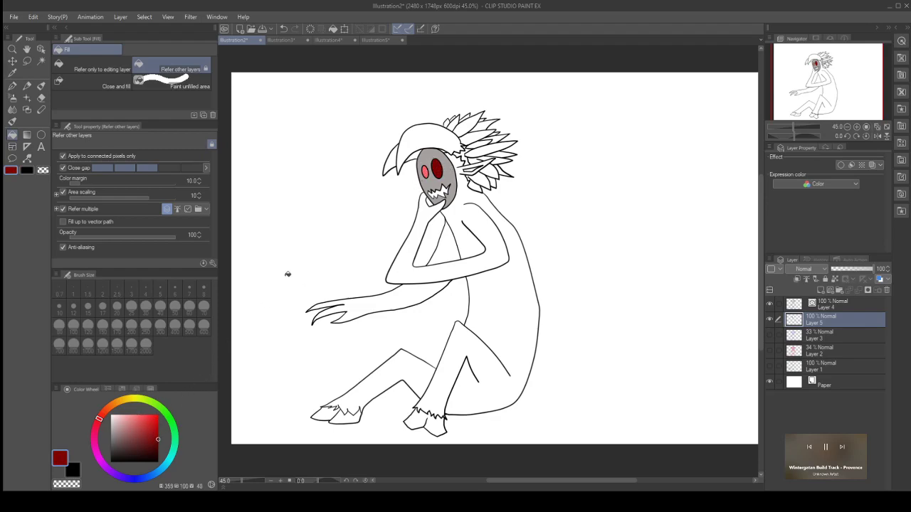
pyautogui.moveTo(160, 409); pyautogui.dragTo(127, 400)
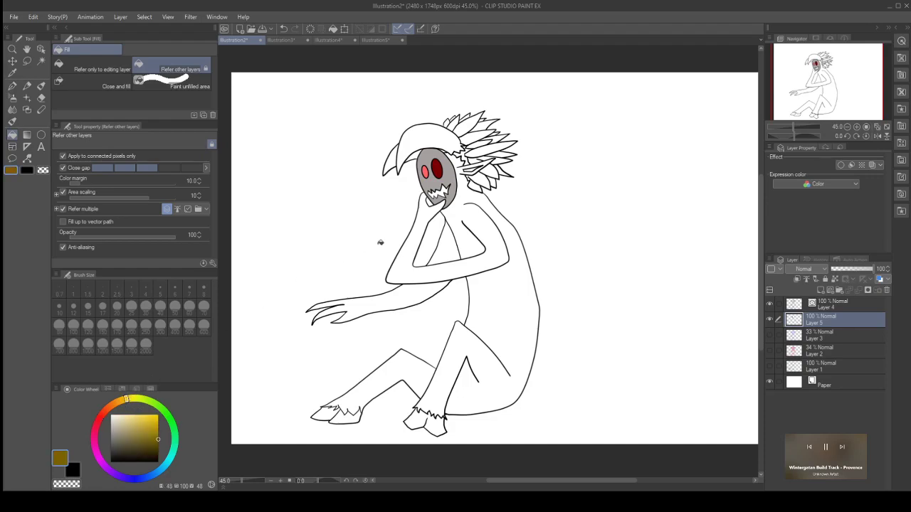
pyautogui.click(436, 169)
pyautogui.moveTo(151, 413); pyautogui.dragTo(138, 415)
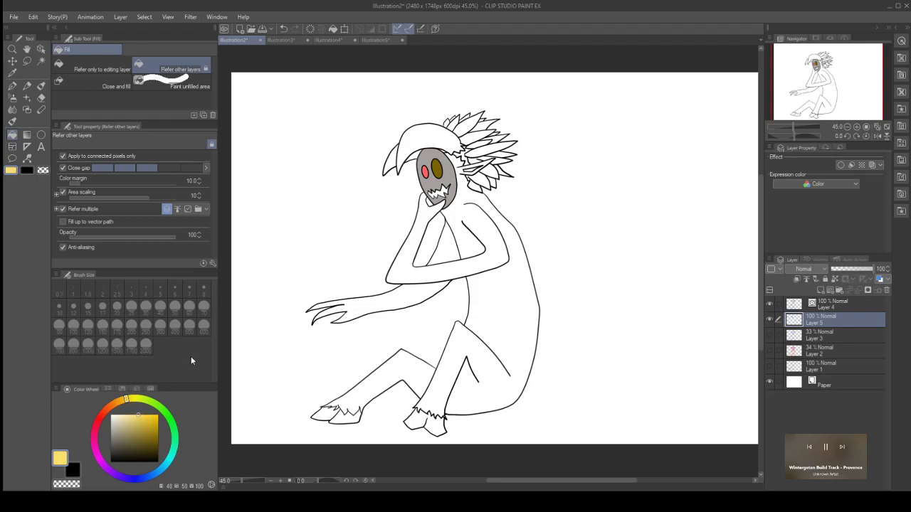
pyautogui.click(439, 170)
pyautogui.click(425, 171)
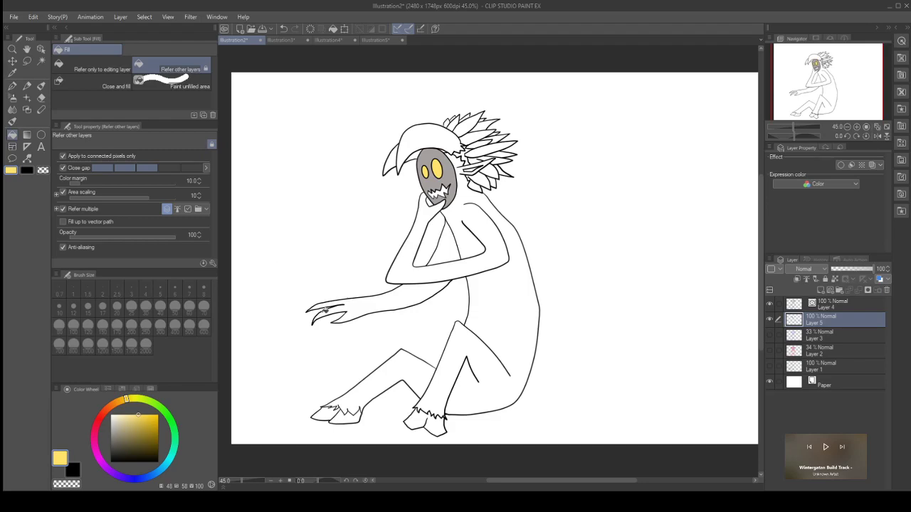
# Step: Fill both eyes with a golden yellow
pyautogui.moveTo(143, 421); pyautogui.dragTo(158, 427)
pyautogui.click(438, 168)
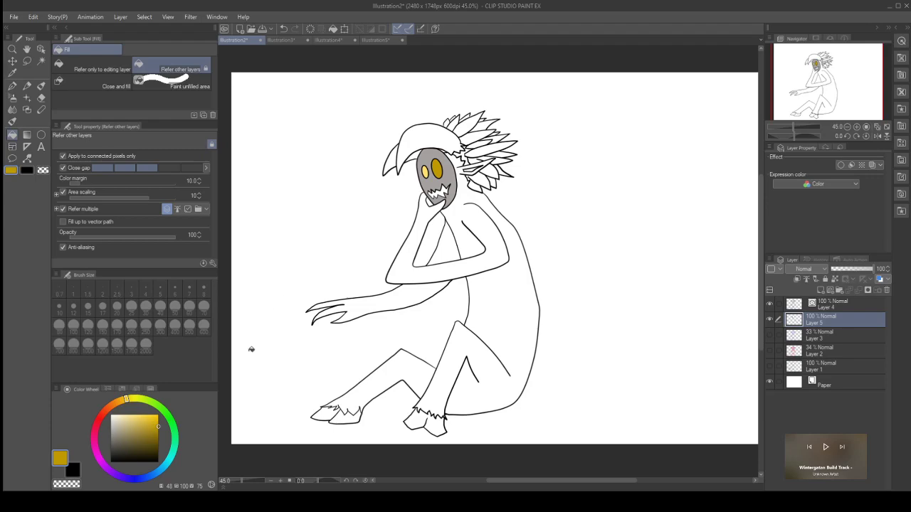
pyautogui.moveTo(157, 416)
pyautogui.mouseDown()
pyautogui.moveTo(150, 413)
pyautogui.moveTo(155, 422)
pyautogui.mouseUp()
pyautogui.click(439, 167)
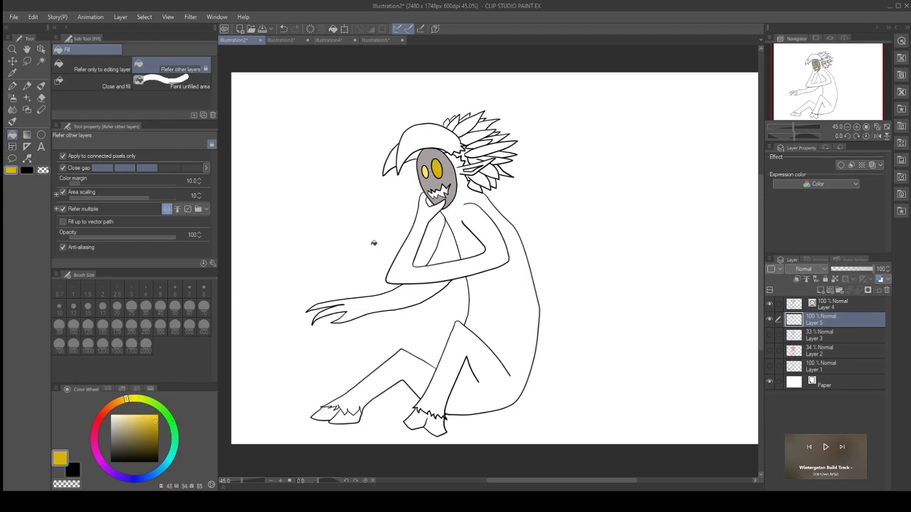
pyautogui.click(426, 172)
# Step: Fill the jagged mouth with a deep dark red
pyautogui.click(101, 417)
pyautogui.click(160, 428)
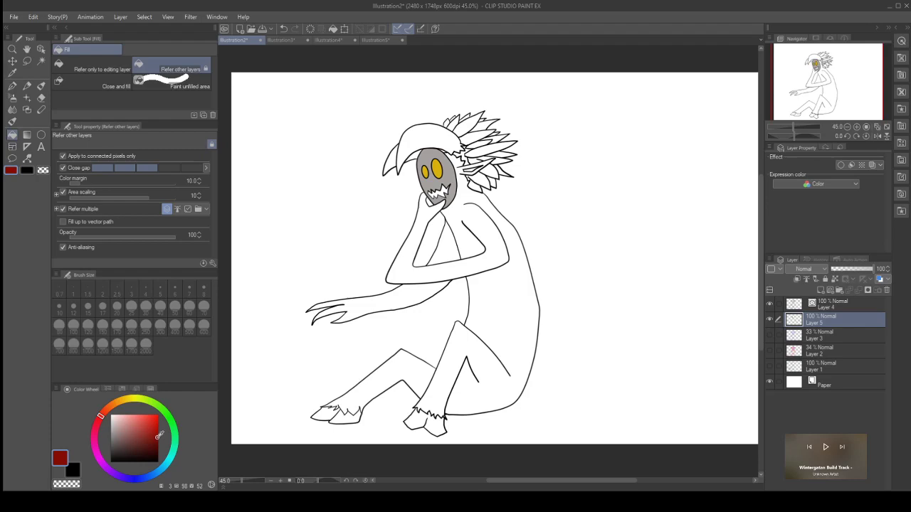
pyautogui.click(441, 191)
pyautogui.moveTo(152, 439); pyautogui.dragTo(160, 438)
pyautogui.click(99, 422)
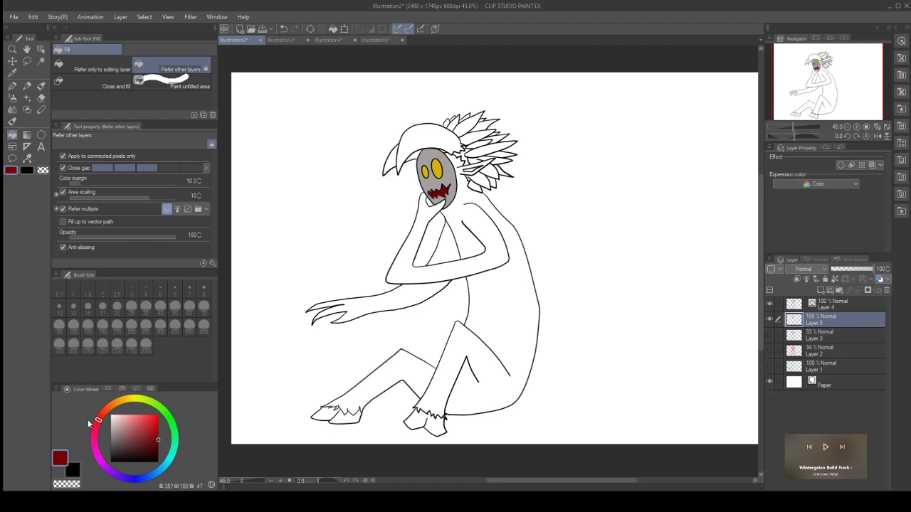
# Step: Fill the body, the outstretched arm, the chest area between the arms and the far leg with navy blue
pyautogui.click(135, 479)
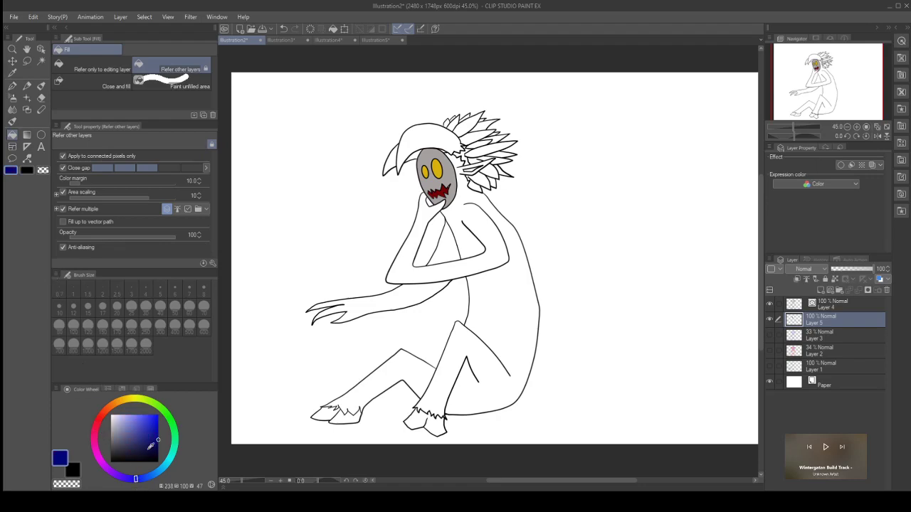
pyautogui.moveTo(156, 443); pyautogui.dragTo(153, 446)
pyautogui.moveTo(150, 440); pyautogui.dragTo(151, 449)
pyautogui.click(483, 219)
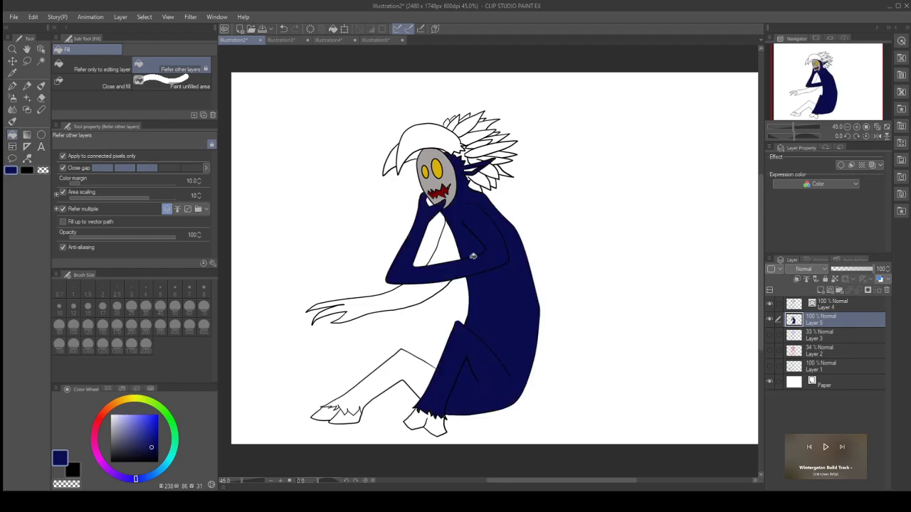
pyautogui.click(404, 288)
pyautogui.click(451, 248)
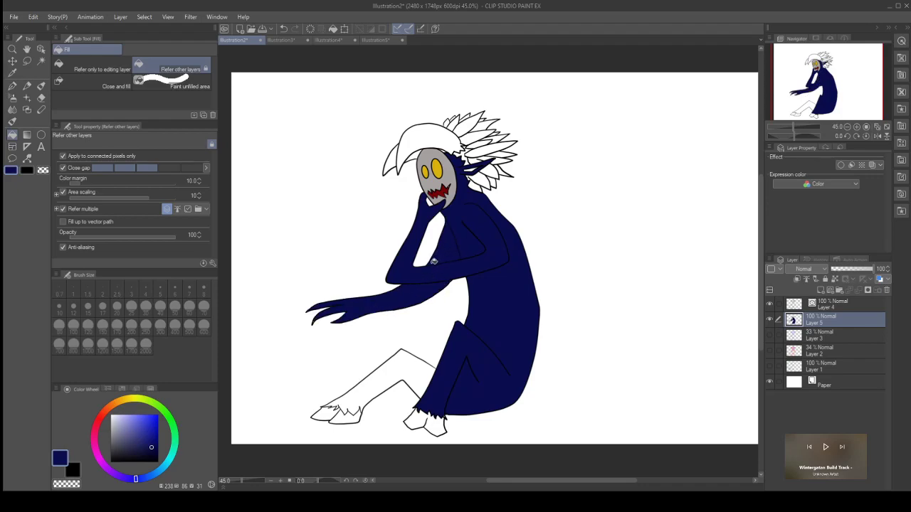
pyautogui.click(412, 361)
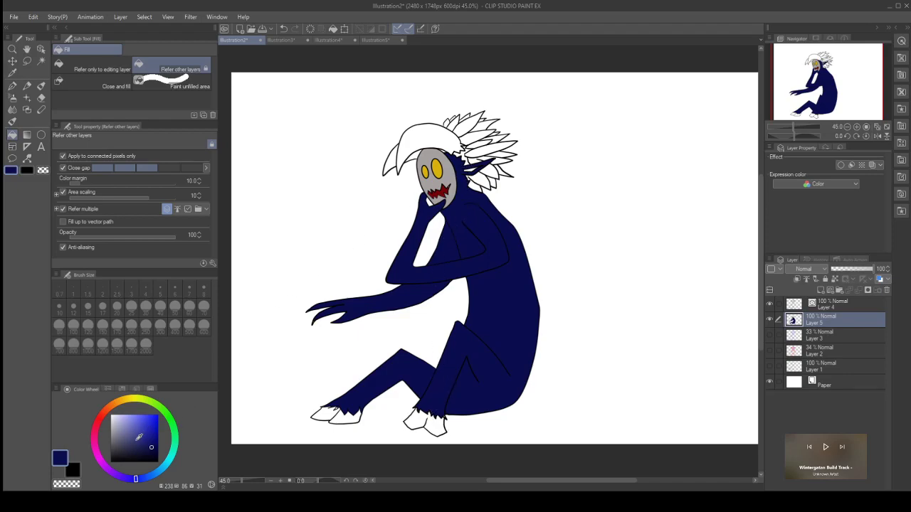
# Step: Refill the body, chest area and outstretched arm with a darker, almost black navy
pyautogui.click(150, 451)
pyautogui.click(473, 389)
pyautogui.click(450, 245)
pyautogui.click(385, 299)
# Step: Refill the face with a dark bluish grey
pyautogui.click(121, 442)
pyautogui.click(116, 446)
pyautogui.click(450, 177)
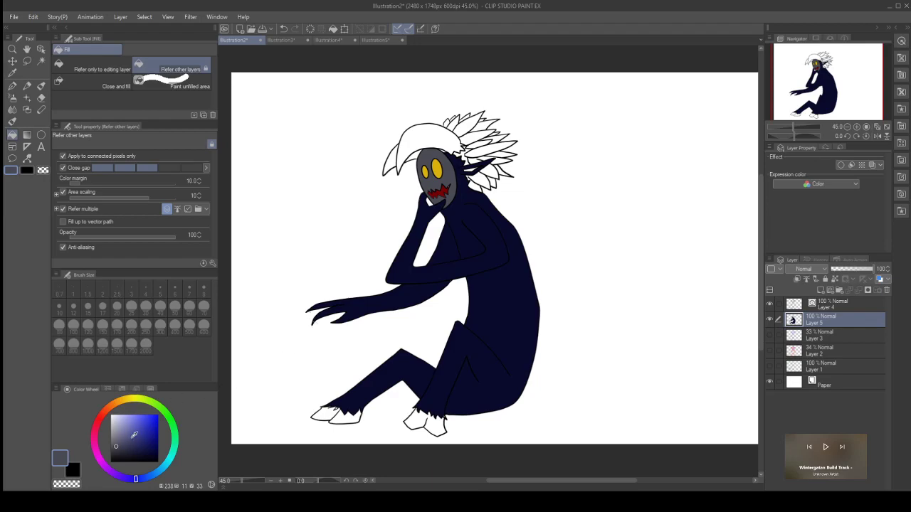
# Step: Fill the hooves on both feet with a near-black grey
pyautogui.click(116, 447)
pyautogui.click(326, 414)
pyautogui.click(344, 418)
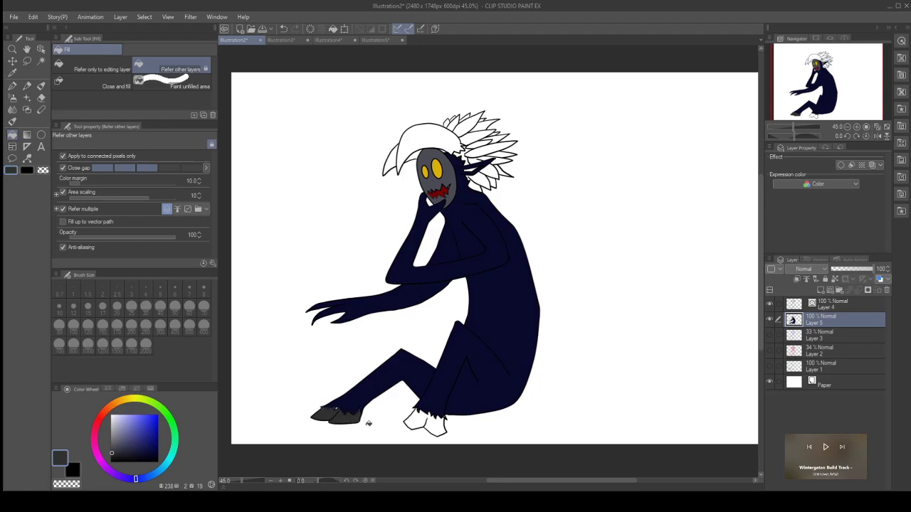
pyautogui.click(420, 419)
pyautogui.moveTo(114, 454); pyautogui.dragTo(115, 458)
pyautogui.click(346, 413)
pyautogui.click(329, 417)
pyautogui.click(406, 423)
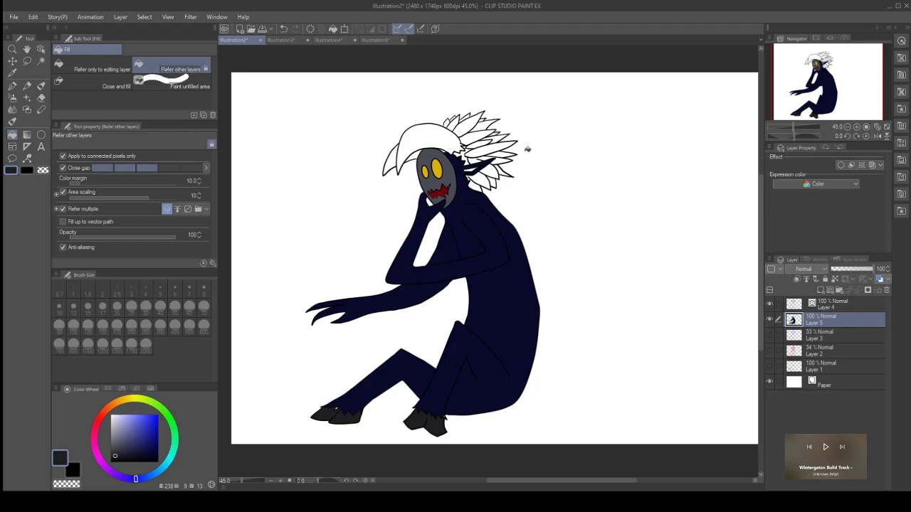
# Step: Fill two large upper feathers of the headpiece with a muted dark red
pyautogui.scroll(2, 425, 124)
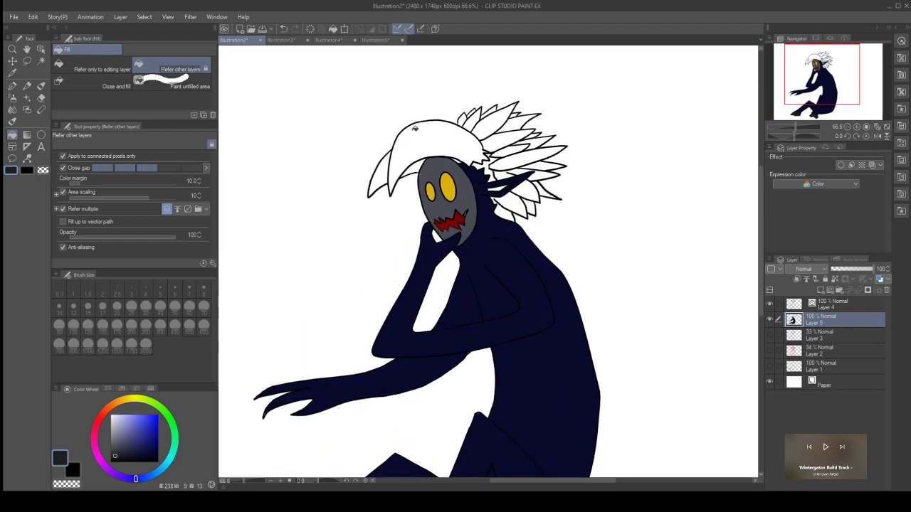
pyautogui.click(99, 421)
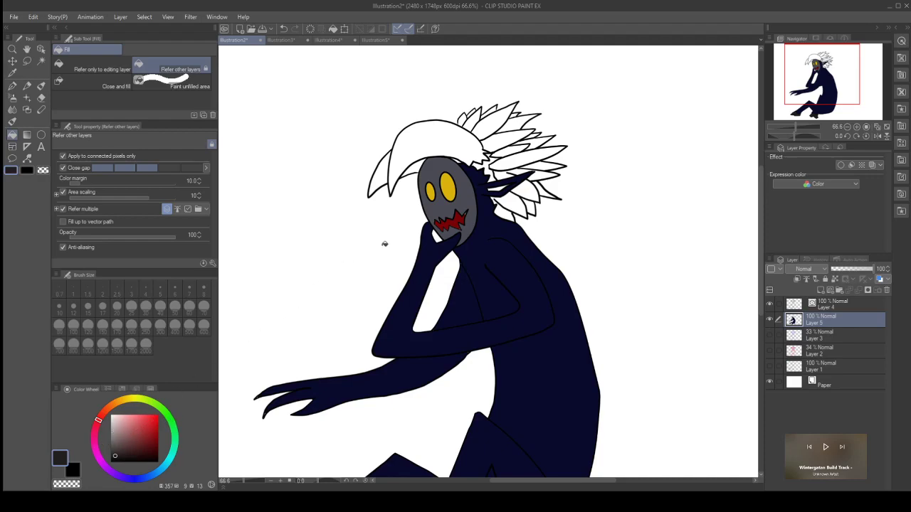
pyautogui.click(152, 436)
pyautogui.click(149, 441)
pyautogui.click(138, 441)
pyautogui.click(487, 132)
pyautogui.click(503, 140)
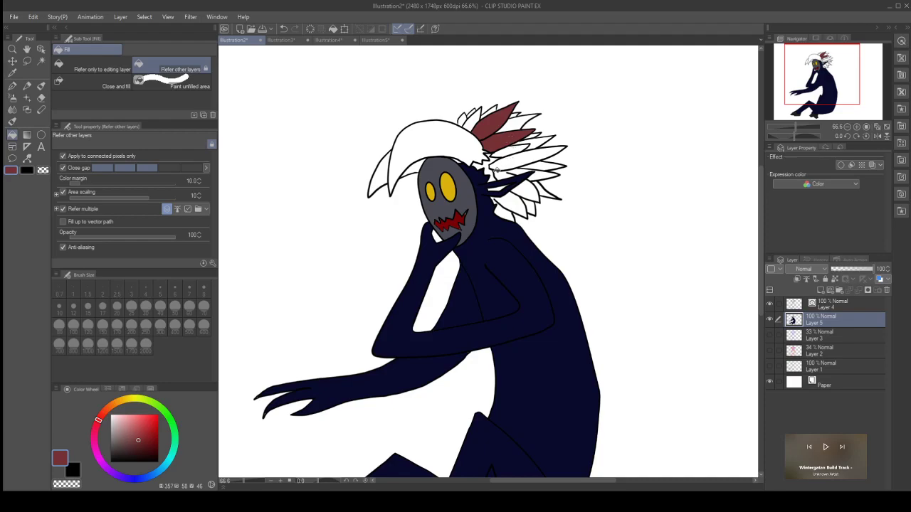
# Step: Fill the long middle feather green and the small feathers between and below the red ones dark teal
pyautogui.click(162, 410)
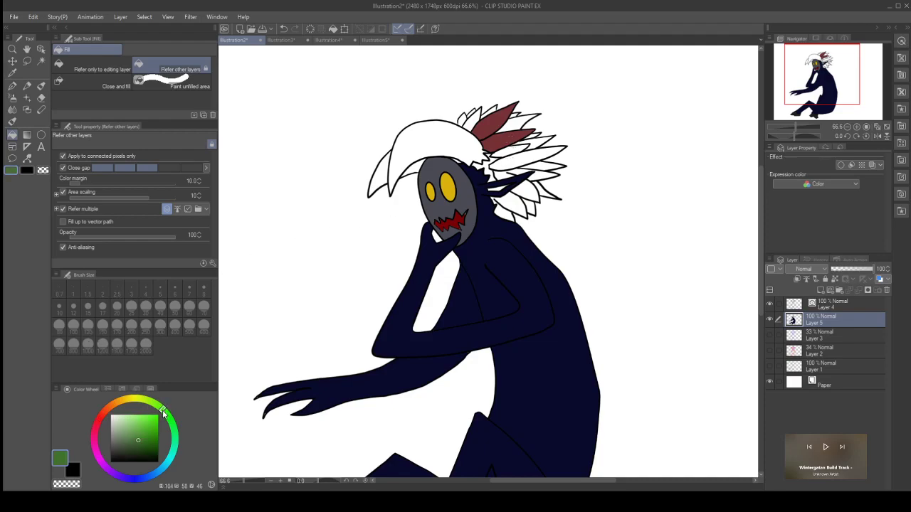
pyautogui.click(518, 160)
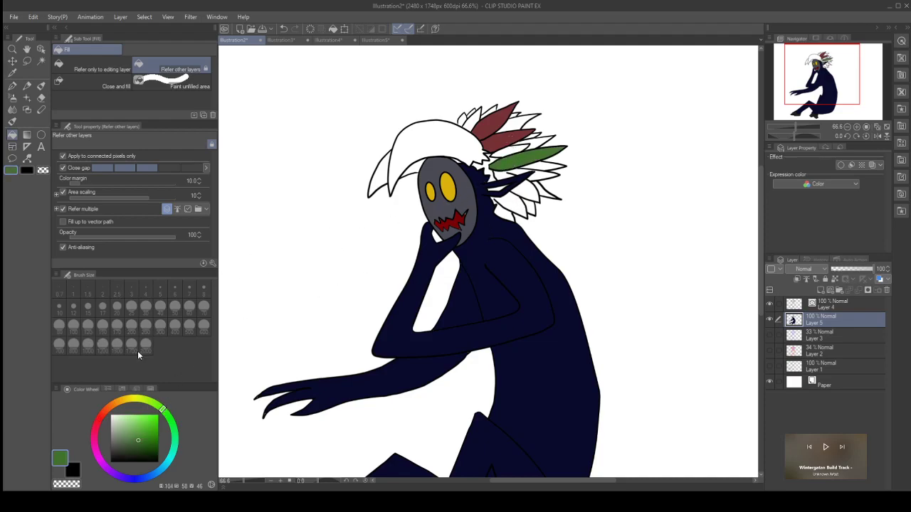
pyautogui.click(149, 442)
pyautogui.click(169, 461)
pyautogui.click(518, 153)
pyautogui.click(543, 141)
pyautogui.click(518, 122)
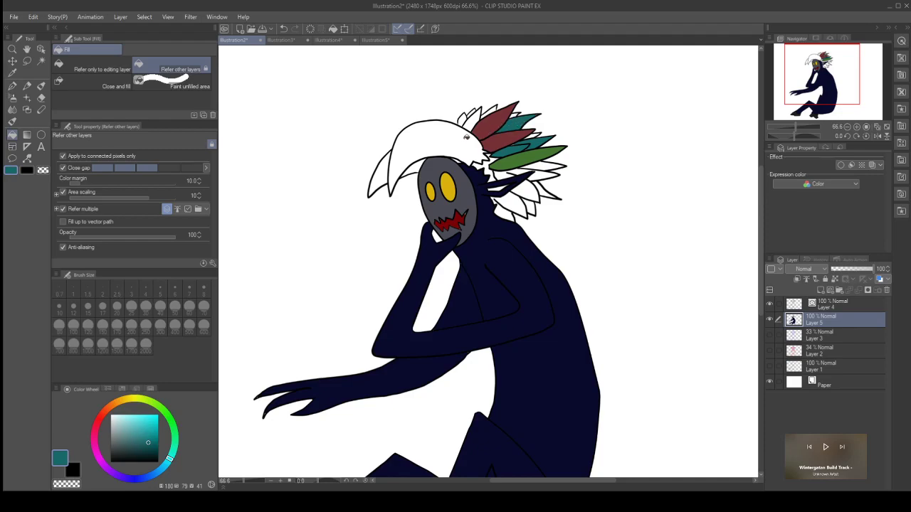
# Step: Fill two feathers beneath the green one and a large feather at the headpiece's lower end with orange
pyautogui.click(117, 404)
pyautogui.click(156, 429)
pyautogui.click(544, 164)
pyautogui.click(545, 176)
pyautogui.click(512, 202)
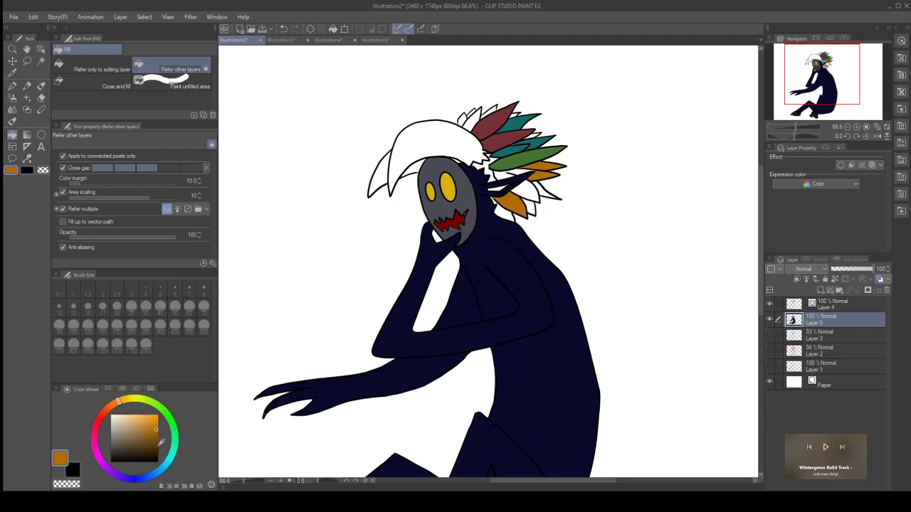
# Step: Fill the feathers around the ear with a lighter turquoise, including the lower of the two small orange ones
pyautogui.moveTo(170, 454); pyautogui.dragTo(172, 462)
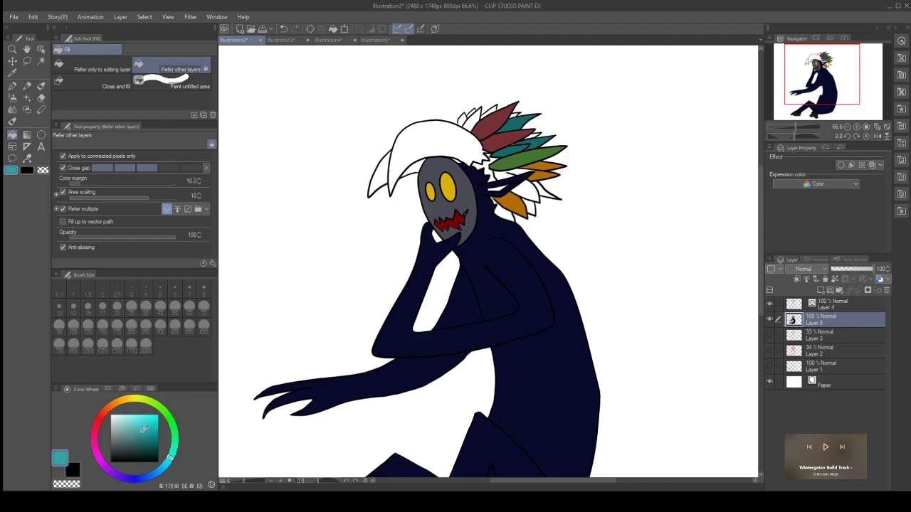
pyautogui.click(507, 173)
pyautogui.click(540, 174)
pyautogui.click(533, 191)
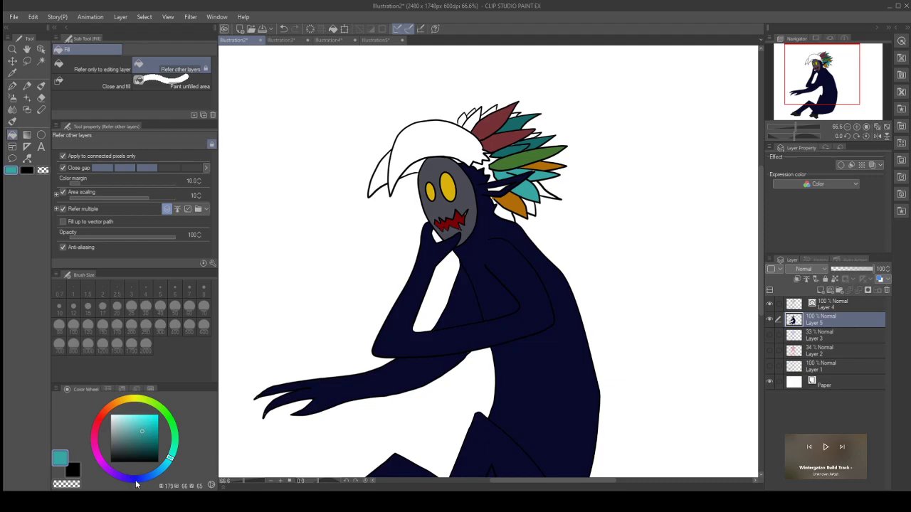
# Step: Fill feathers at the headpiece's upper front and the lowest feather by the neck with magenta
pyautogui.click(97, 457)
pyautogui.moveTo(144, 427); pyautogui.dragTo(153, 422)
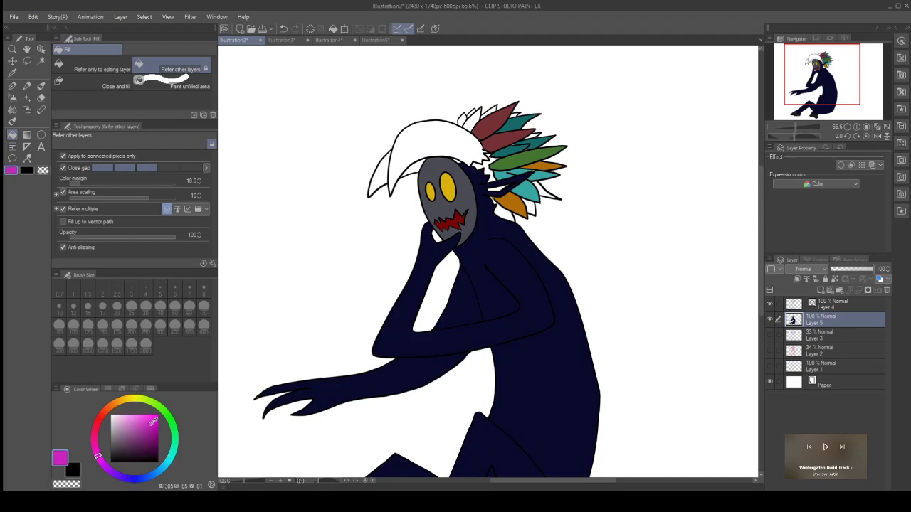
pyautogui.click(473, 122)
pyautogui.click(504, 213)
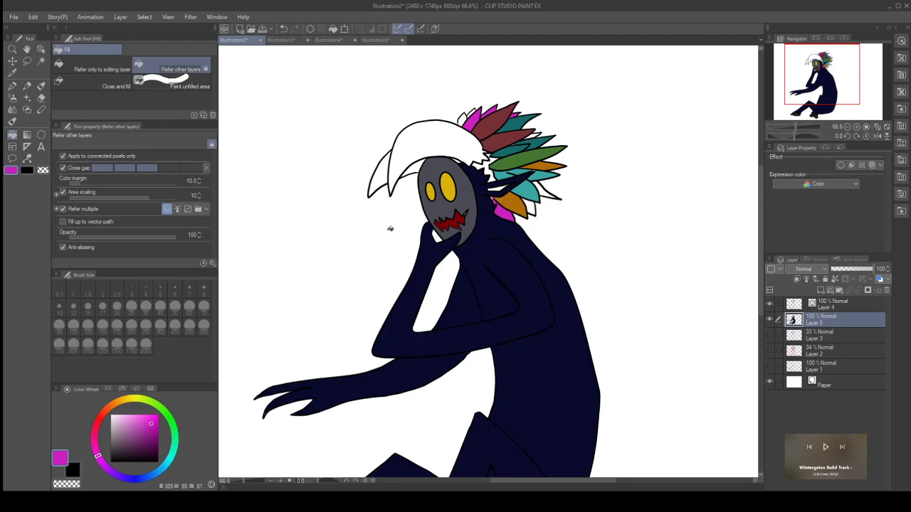
# Step: Fill the small feathers at the headpiece's upper front and the unfilled ones beside the lower turquoise and orange feathers with bright red
pyautogui.moveTo(92, 432)
pyautogui.mouseDown()
pyautogui.moveTo(106, 421)
pyautogui.moveTo(158, 426)
pyautogui.mouseUp()
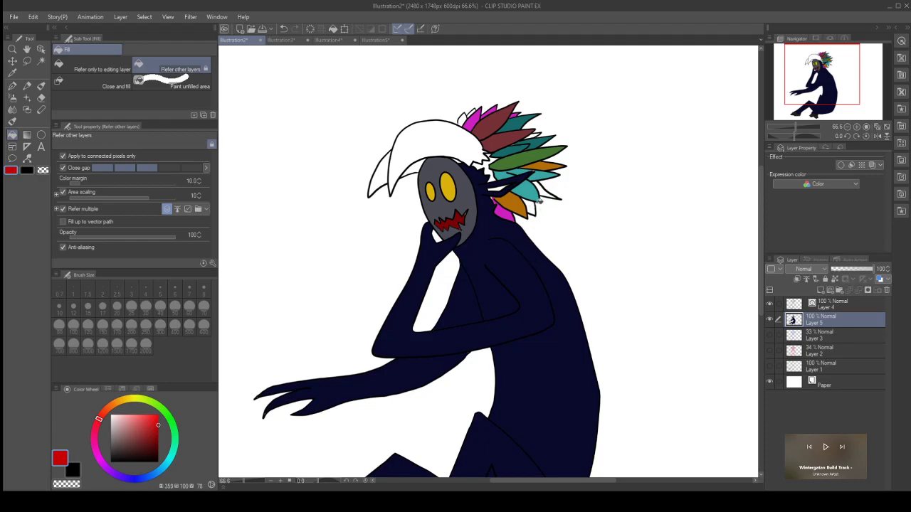
pyautogui.click(546, 191)
pyautogui.click(463, 118)
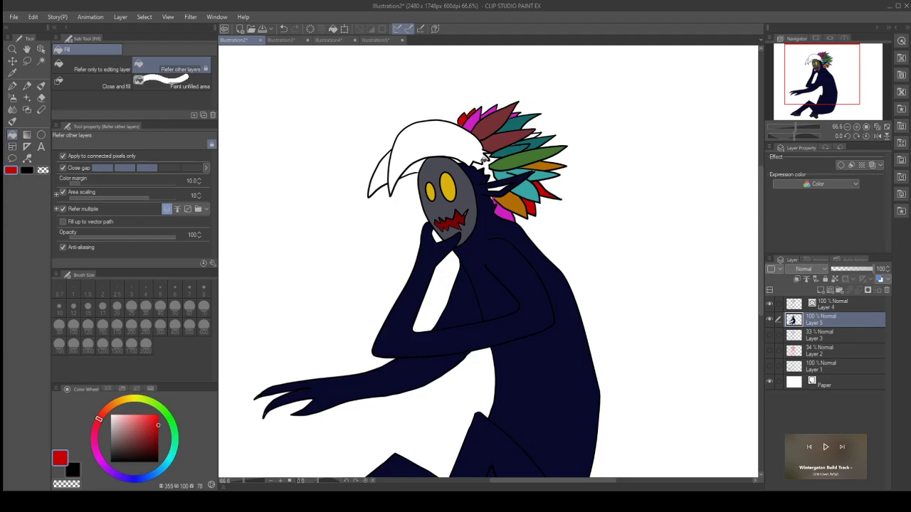
# Step: Try bright green, the body's dark navy and a lighter navy as fills for the jagged area between the beaked headpiece and the feathers
pyautogui.click(171, 421)
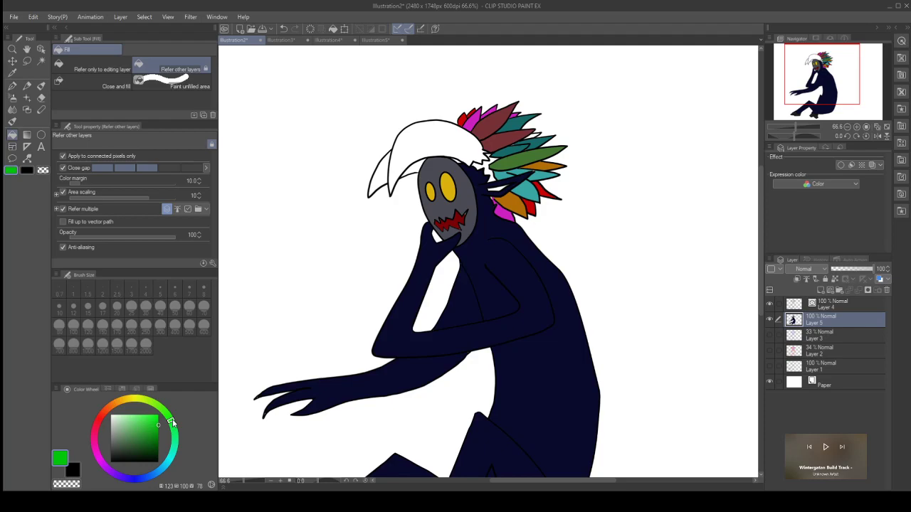
pyautogui.click(490, 166)
pyautogui.scroll(4, 489, 163)
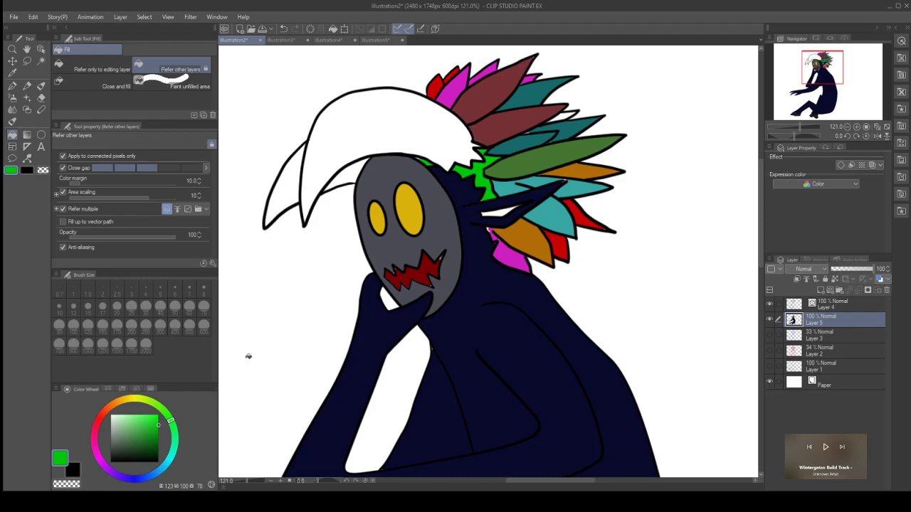
pyautogui.keyDown('alt'); pyautogui.click(482, 269); pyautogui.keyUp('alt')
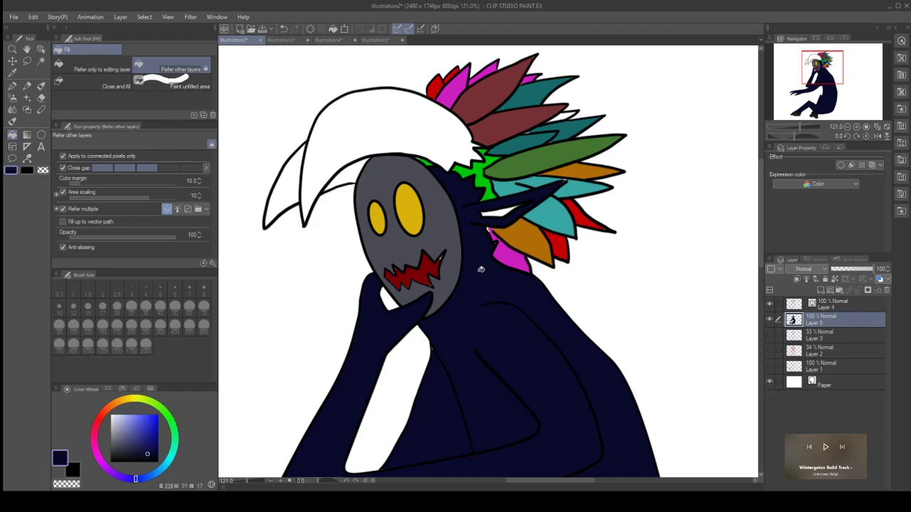
pyautogui.click(489, 183)
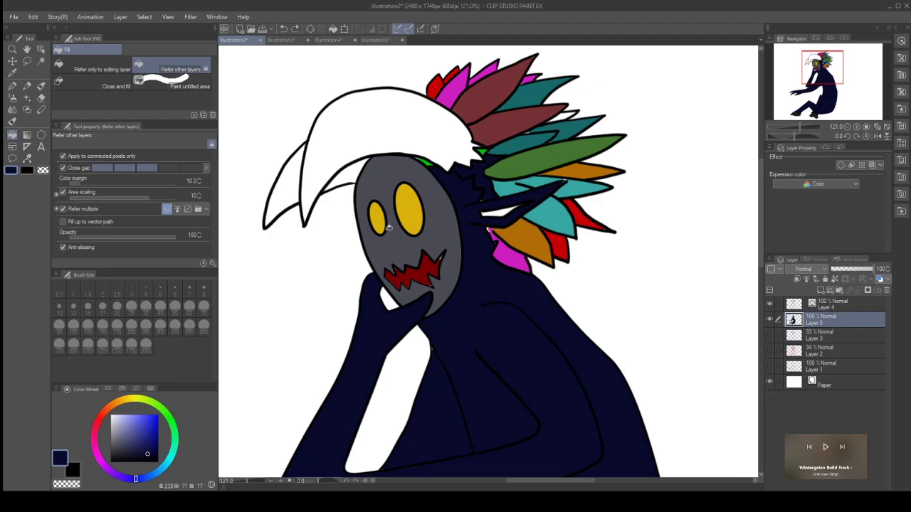
pyautogui.click(149, 443)
pyautogui.click(486, 179)
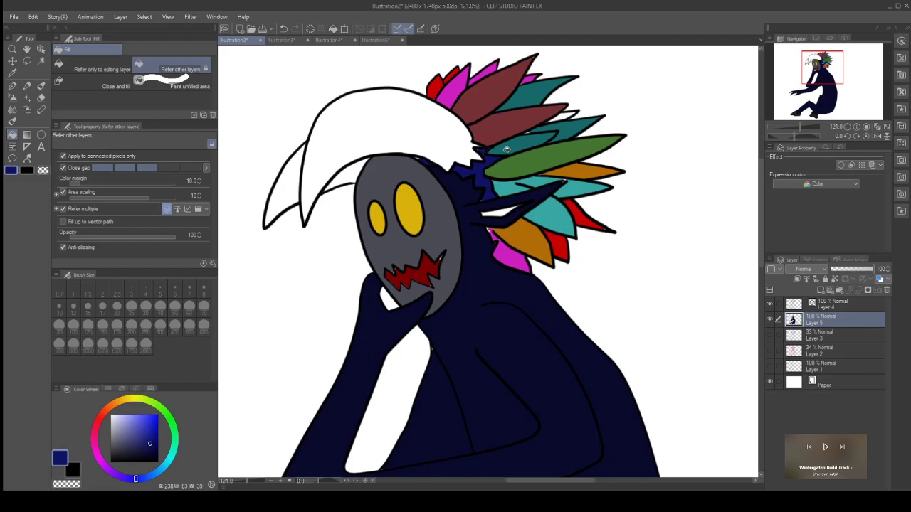
# Step: Fill the jagged area between the beaked headpiece and the feathers, and the sliver above the face, with black
pyautogui.scroll(5, 484, 155)
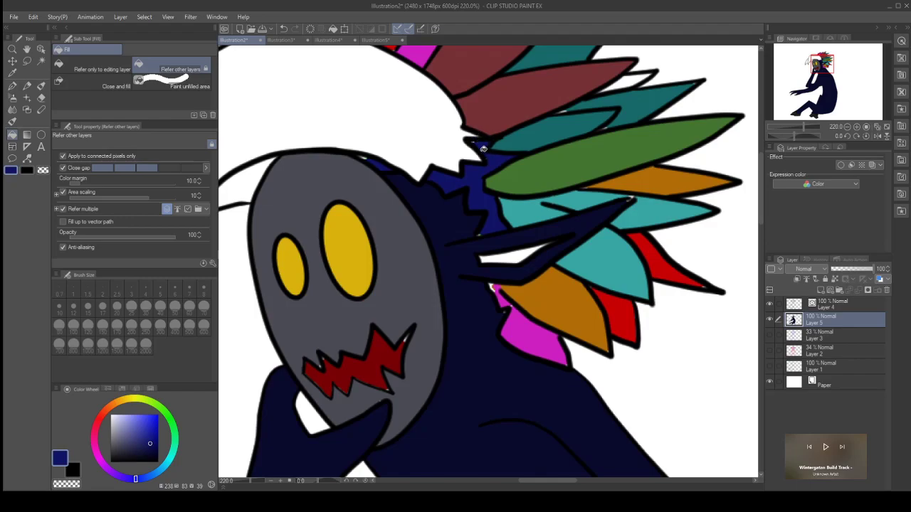
pyautogui.scroll(3, 478, 150)
pyautogui.scroll(-4, 466, 224)
pyautogui.click(158, 463)
pyautogui.click(475, 208)
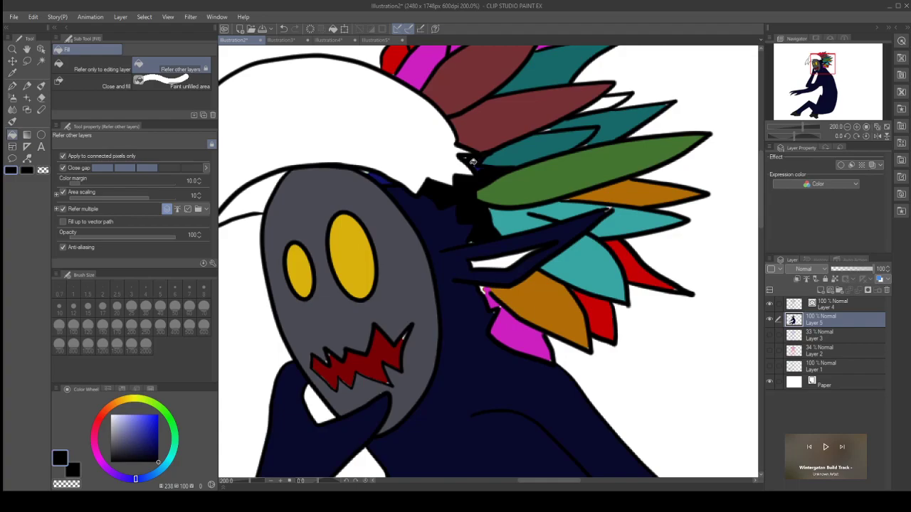
pyautogui.click(373, 173)
# Step: Fill the unpainted gap by the lowest feather with its magenta, and the tiny speck at the neck outline with the body's dark navy
pyautogui.keyDown('alt'); pyautogui.click(517, 329); pyautogui.keyUp('alt')
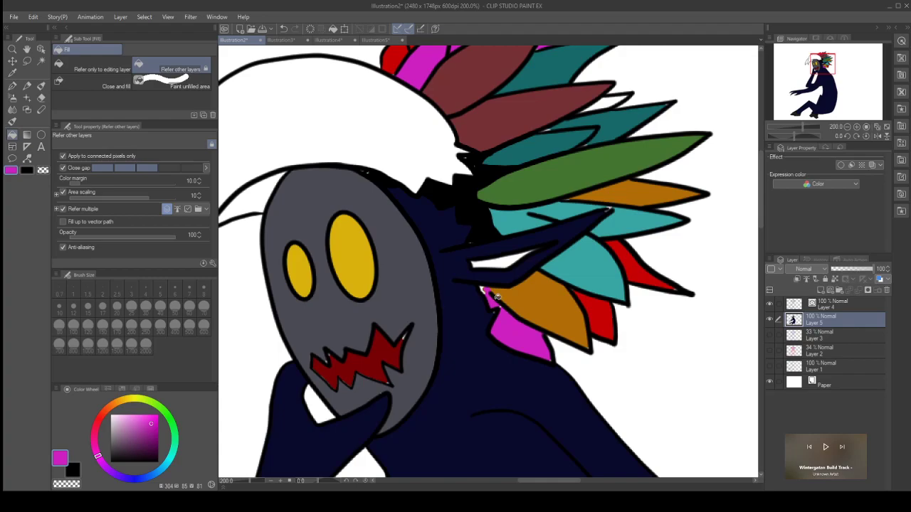
pyautogui.scroll(6, 484, 289)
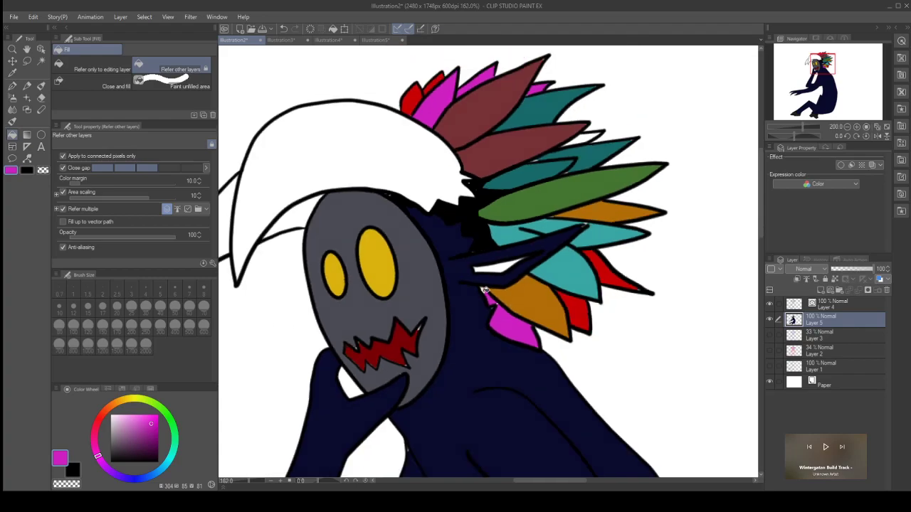
pyautogui.scroll(1, 479, 283)
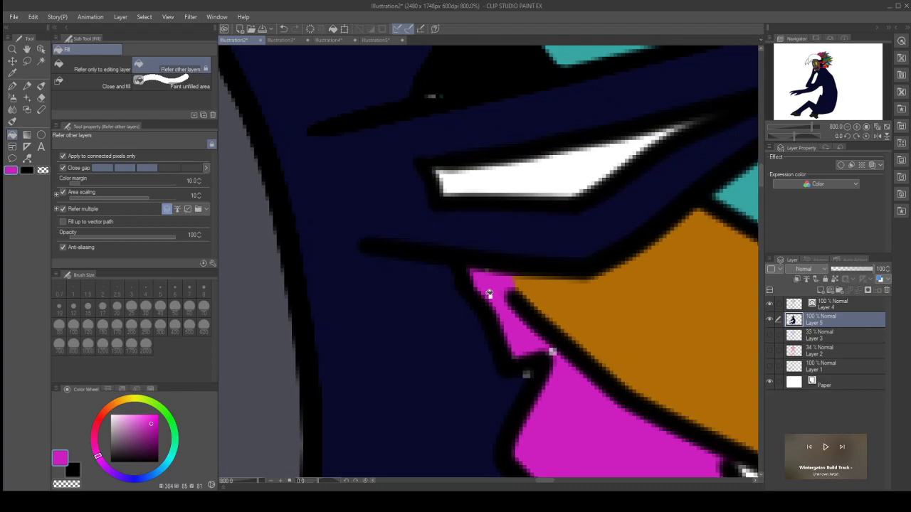
pyautogui.scroll(-2, 496, 291)
pyautogui.scroll(3, 533, 319)
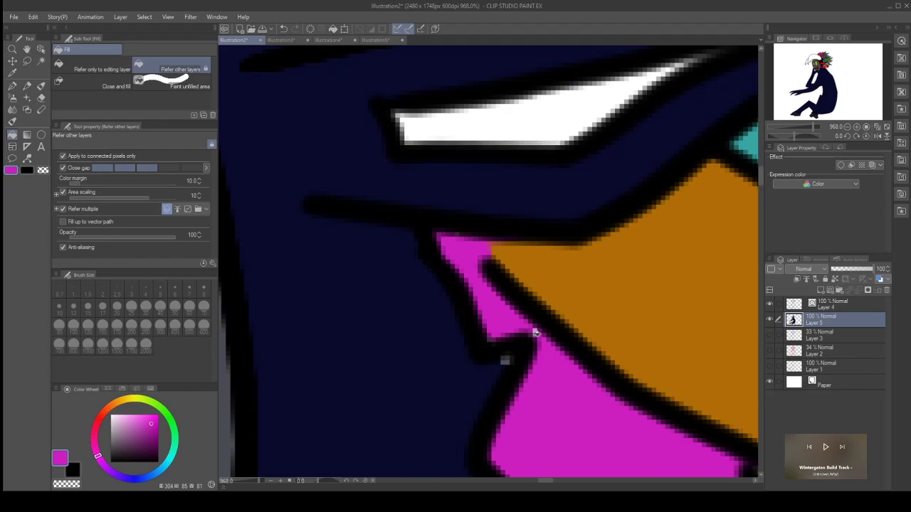
pyautogui.keyDown('alt'); pyautogui.click(502, 360); pyautogui.keyUp('alt')
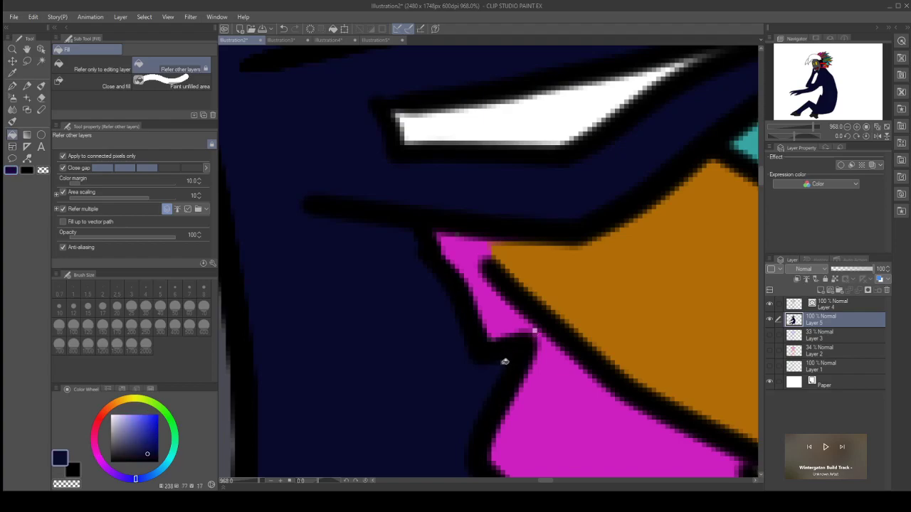
pyautogui.scroll(-10, 488, 364)
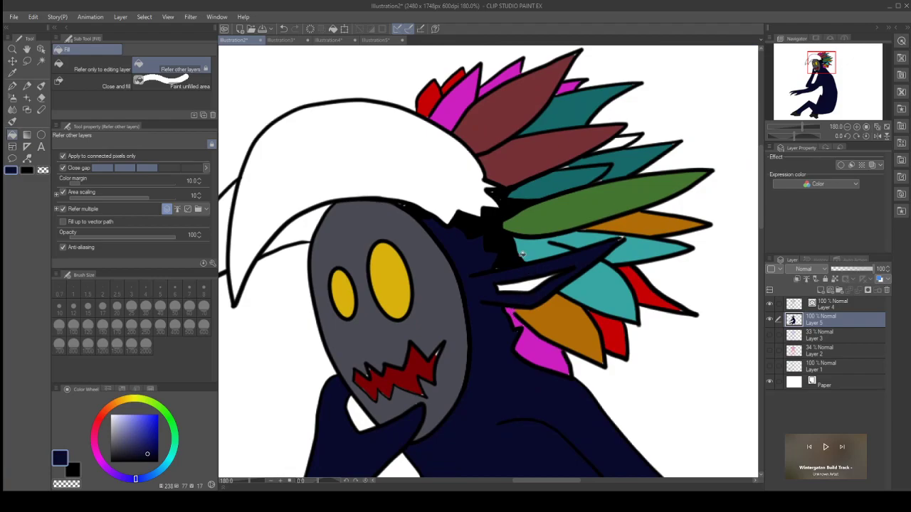
# Step: Fill the inner part of the pointed ear with the black sampled from the jagged area above it
pyautogui.keyDown('alt'); pyautogui.click(503, 252); pyautogui.keyUp('alt')
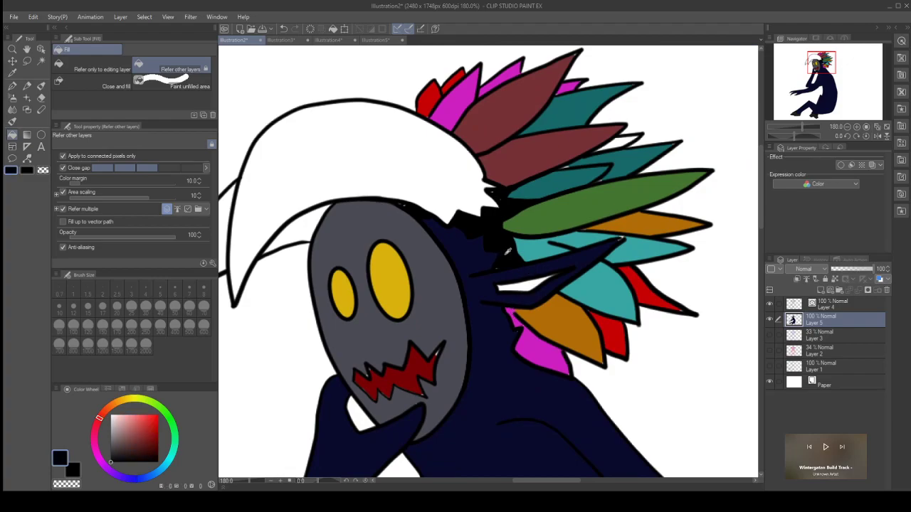
pyautogui.click(526, 286)
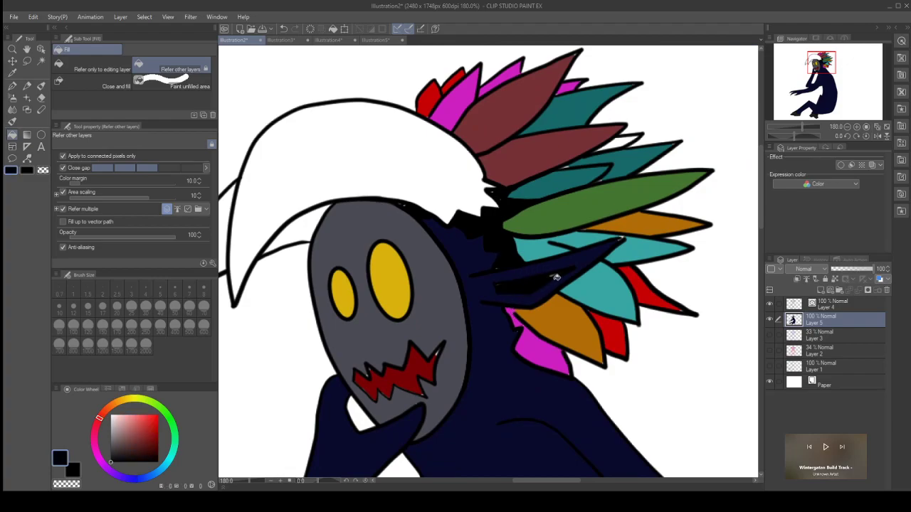
pyautogui.scroll(6, 555, 271)
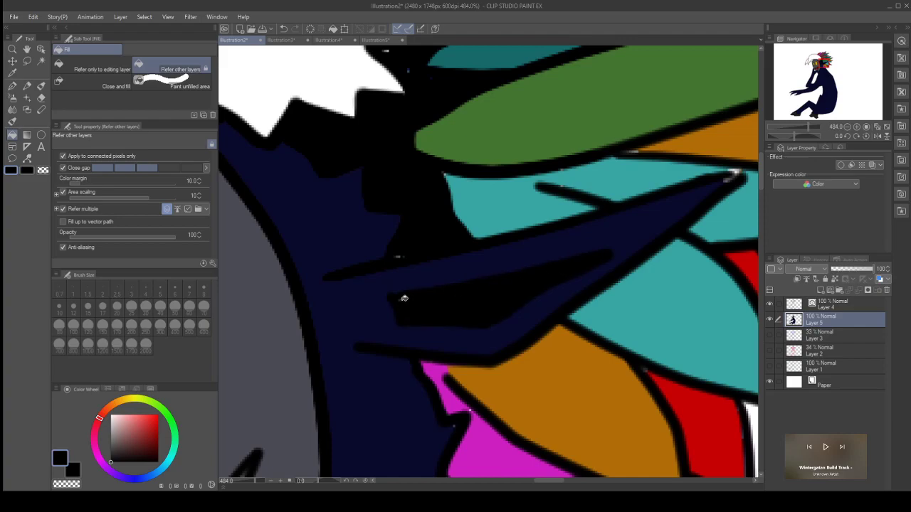
pyautogui.scroll(-6, 491, 285)
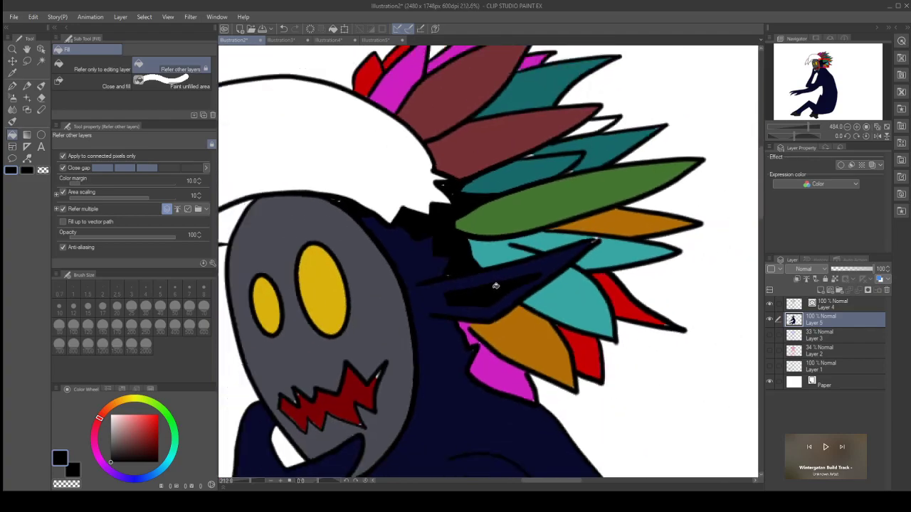
# Step: Fill the leftover specks beneath the headpiece's lower edge and behind its jagged rear edge with black
pyautogui.scroll(4, 366, 195)
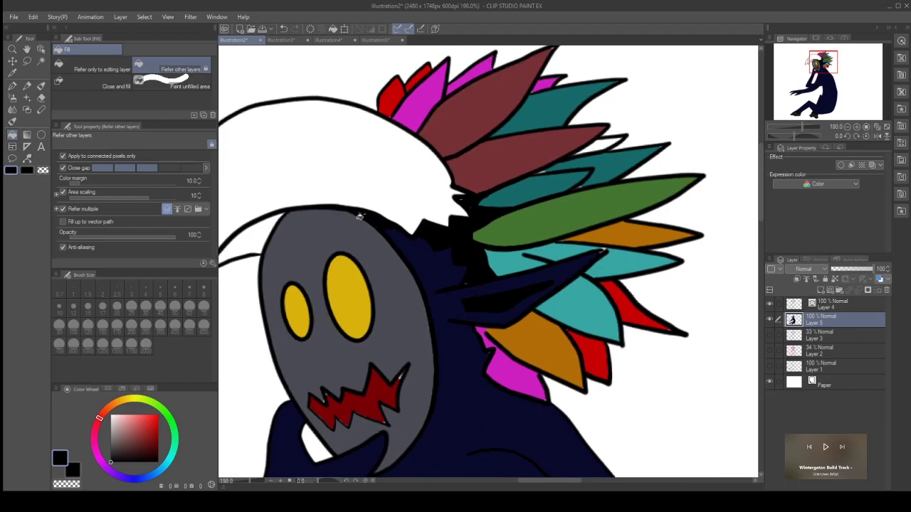
pyautogui.scroll(2, 366, 195)
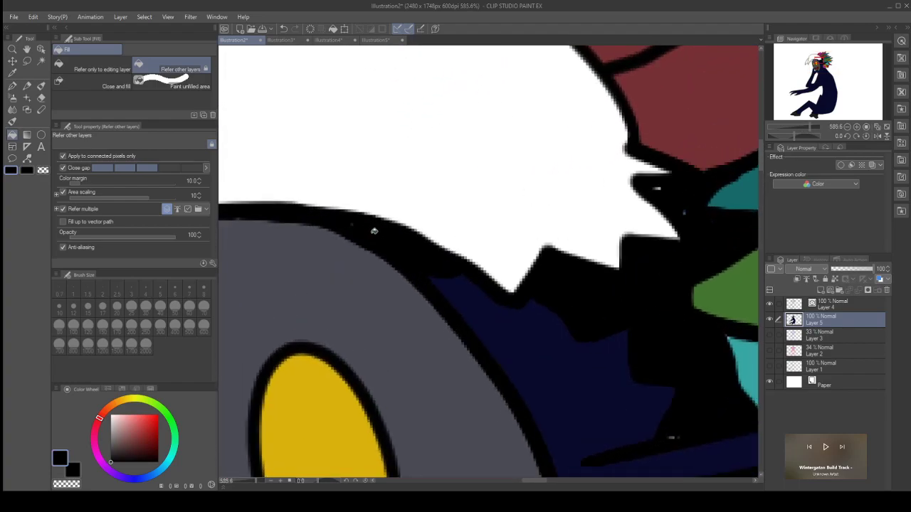
pyautogui.scroll(1, 509, 275)
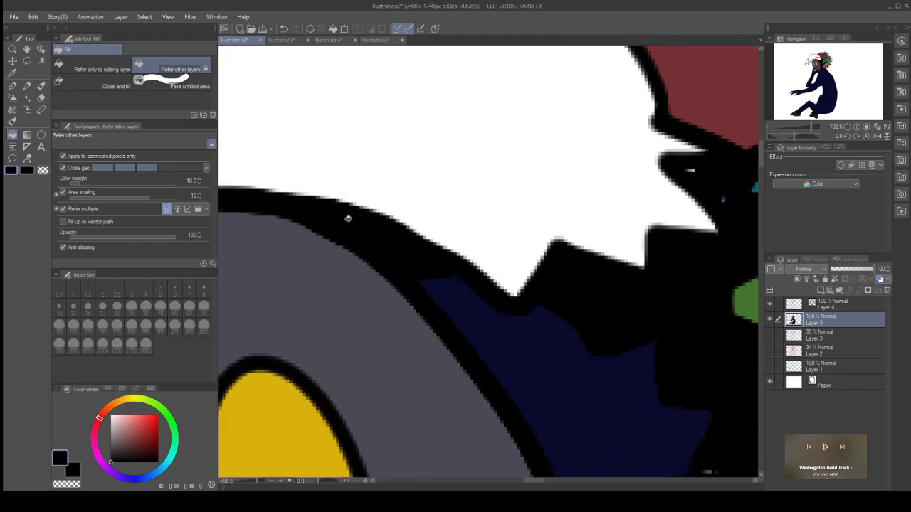
pyautogui.scroll(-3, 720, 200)
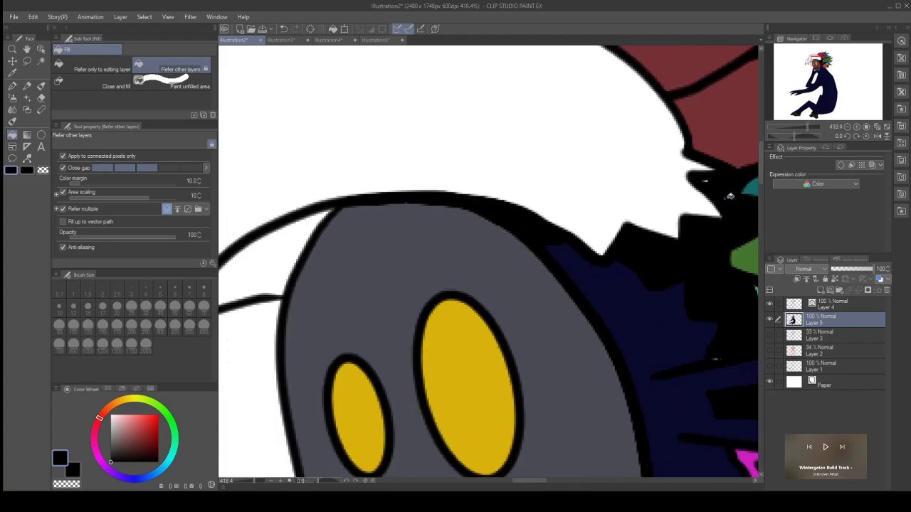
pyautogui.scroll(3, 726, 197)
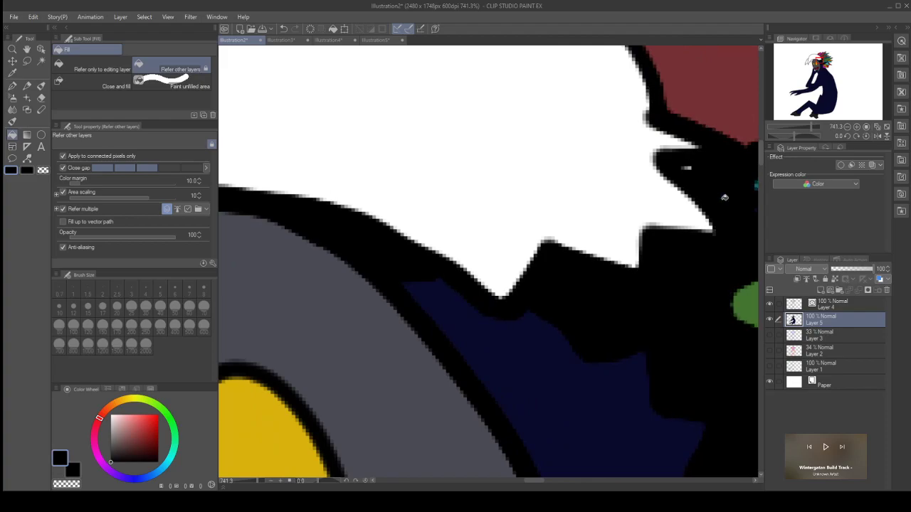
pyautogui.click(691, 168)
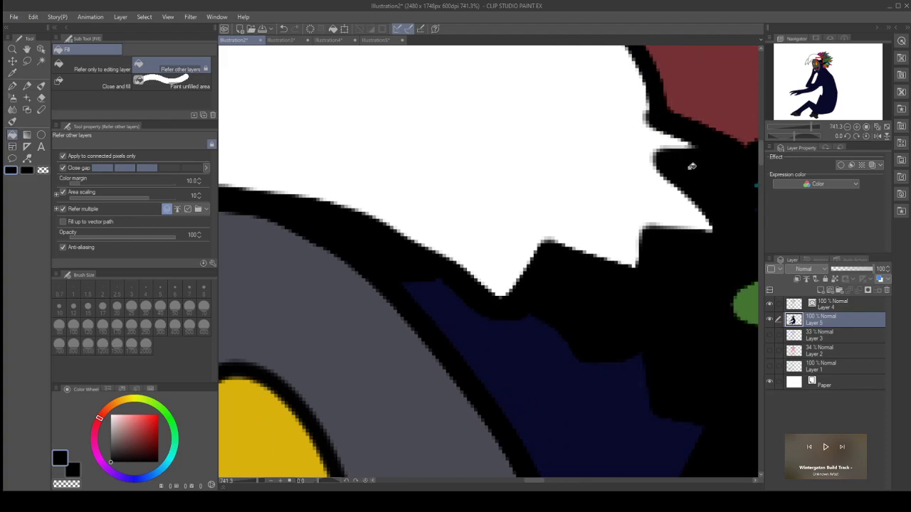
pyautogui.scroll(-2, 617, 250)
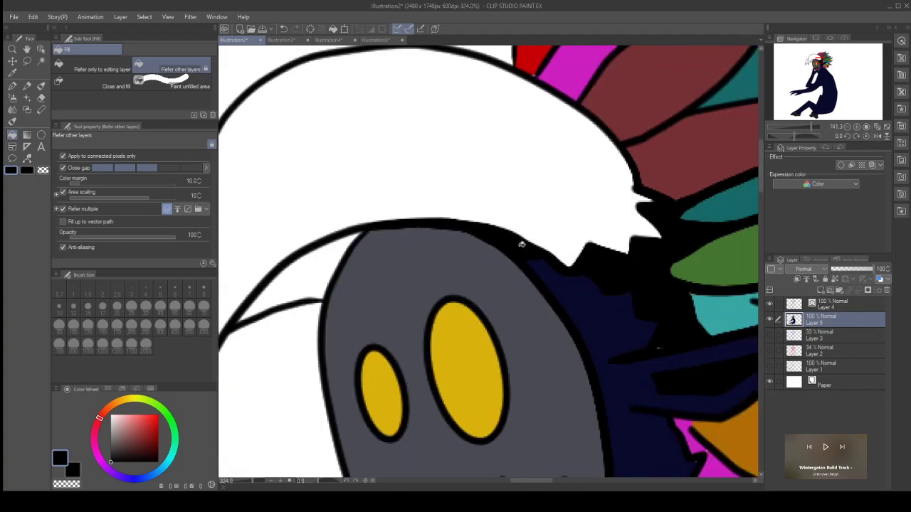
pyautogui.scroll(-4, 522, 244)
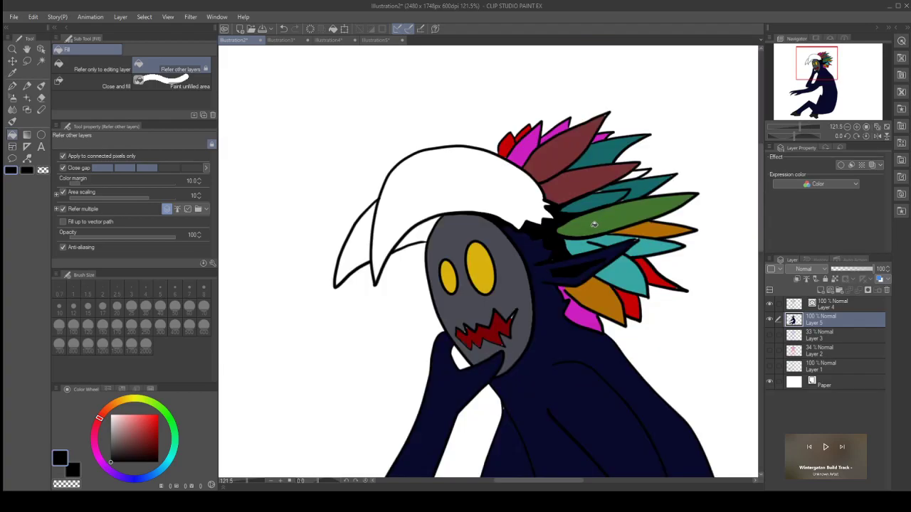
# Step: Fill the small white feathers between the lower dark red feather and the dark teal one with yellow, HSV 60, 85, 78
pyautogui.scroll(4, 643, 208)
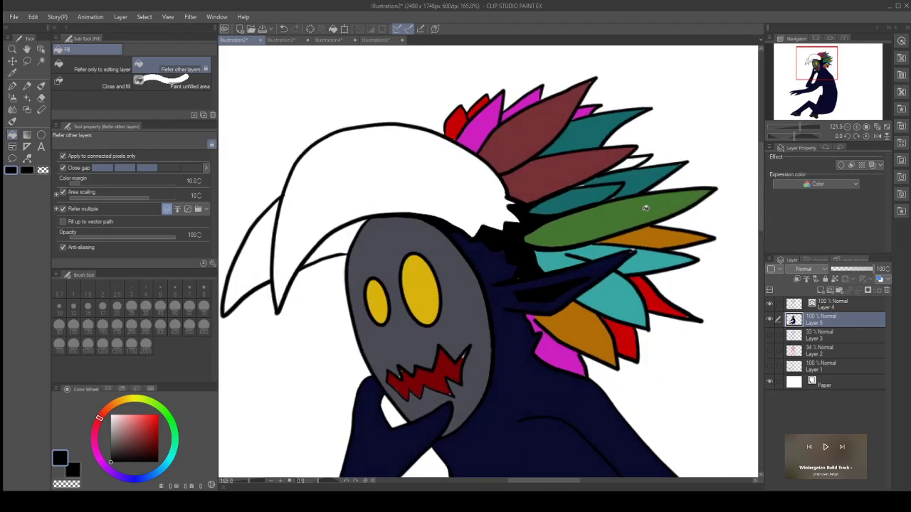
pyautogui.scroll(-3, 635, 195)
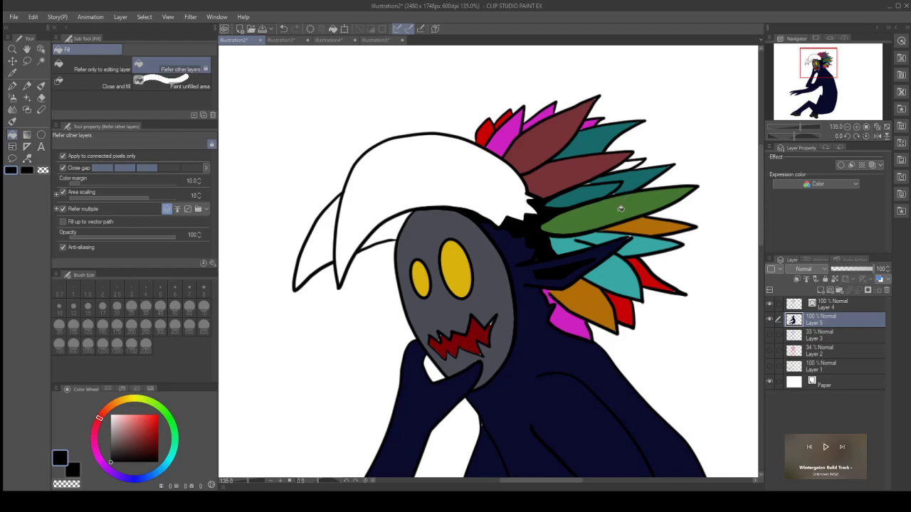
pyautogui.click(135, 400)
pyautogui.click(151, 427)
pyautogui.click(151, 425)
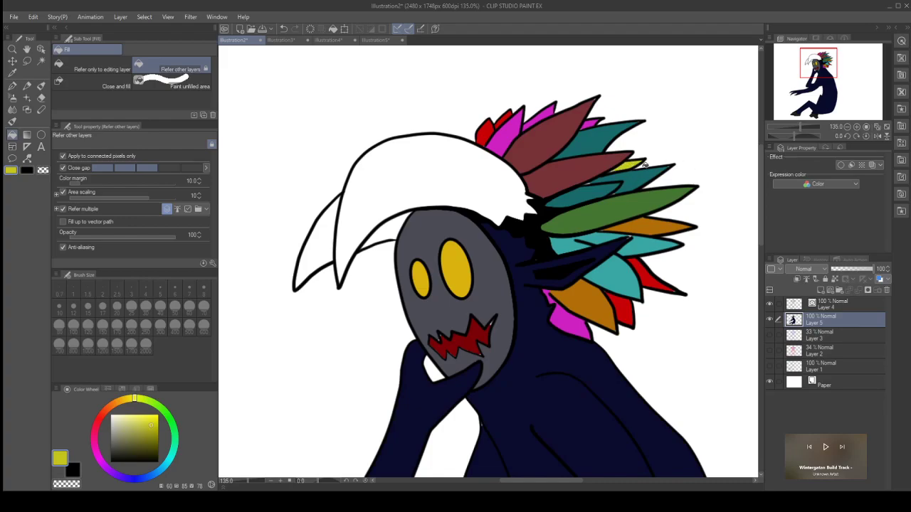
# Step: Fill all three parts of the beaked headpiece with a muted olive, HSV 60, 51, 48
pyautogui.scroll(1, 666, 170)
pyautogui.scroll(-2, 556, 193)
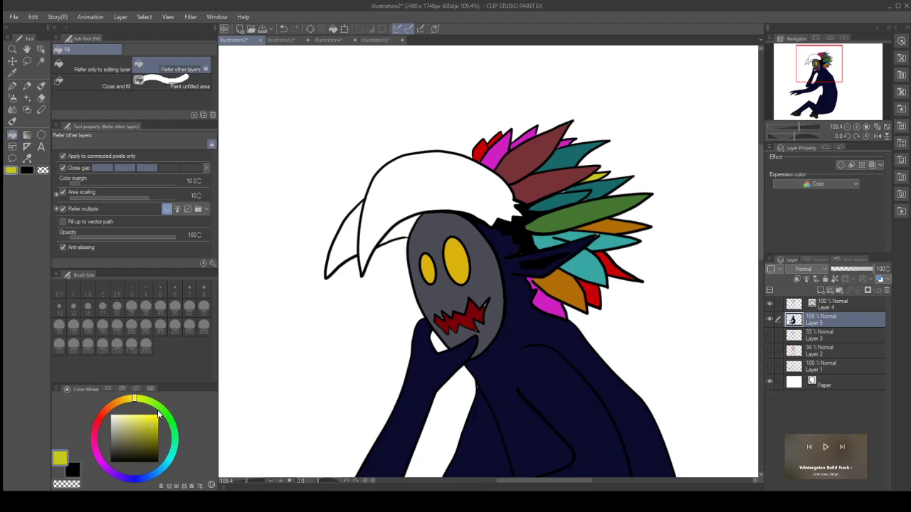
pyautogui.moveTo(145, 432); pyautogui.dragTo(137, 437)
pyautogui.click(467, 197)
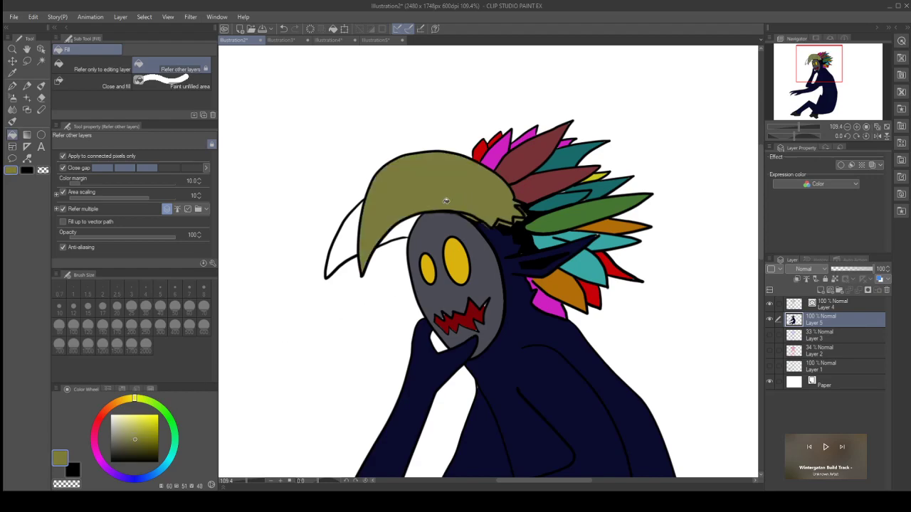
pyautogui.click(343, 234)
pyautogui.click(405, 230)
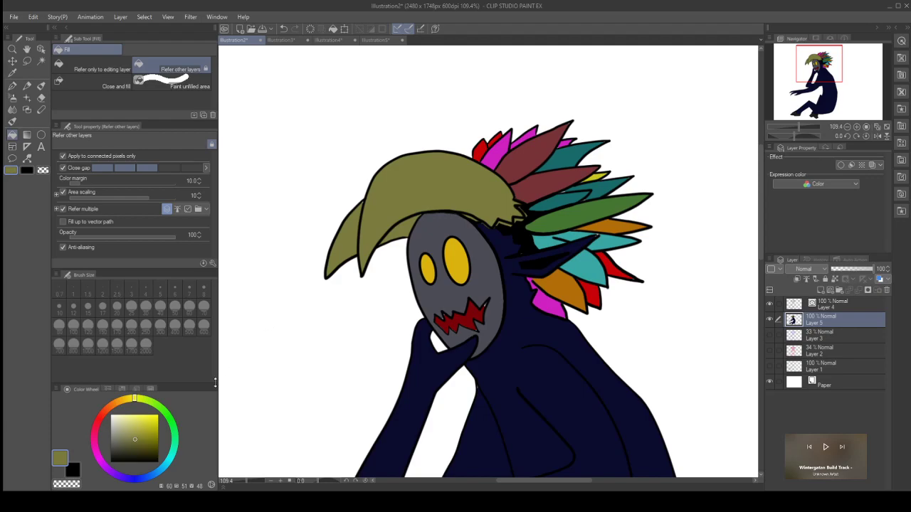
# Step: Fill all three parts of the beaked headpiece with a muted brown, HSV 40, 51, 48
pyautogui.moveTo(128, 401); pyautogui.dragTo(122, 400)
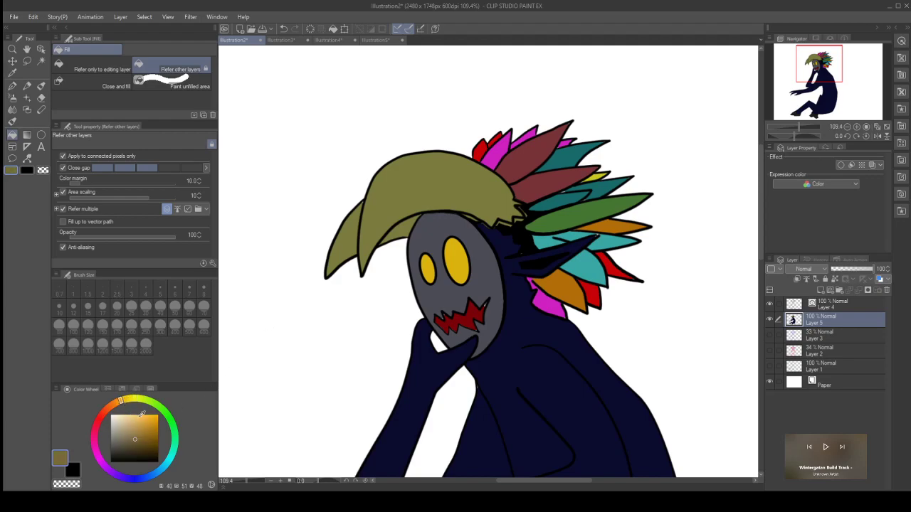
pyautogui.click(425, 200)
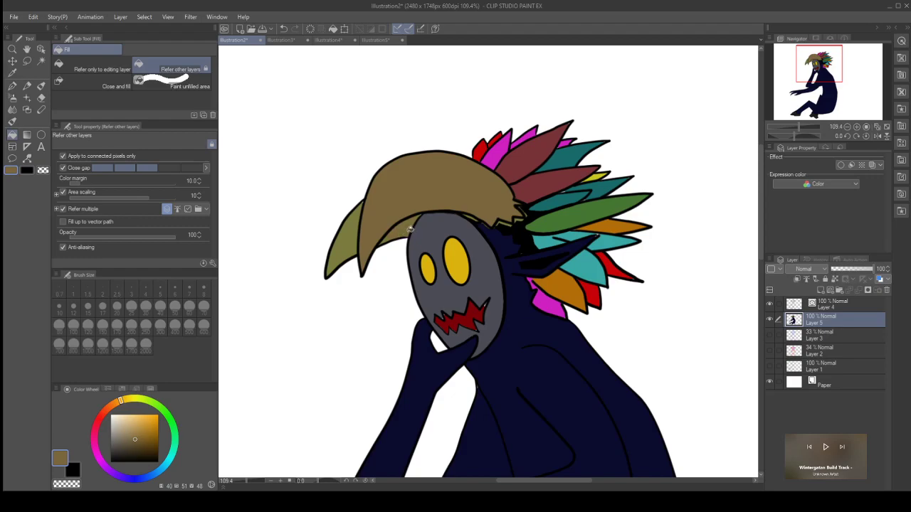
pyautogui.click(349, 245)
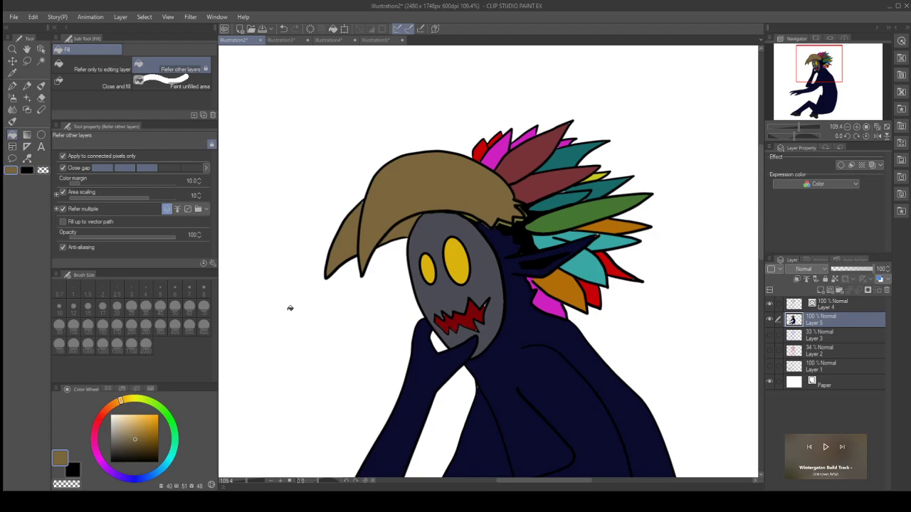
pyautogui.click(369, 266)
# Step: Undo the headpiece fills, the yellow feather fill and the black fills in the ear and the jagged area behind the headpiece
pyautogui.hotkey('ctrl', 'z')
pyautogui.hotkey('ctrl', 'z')
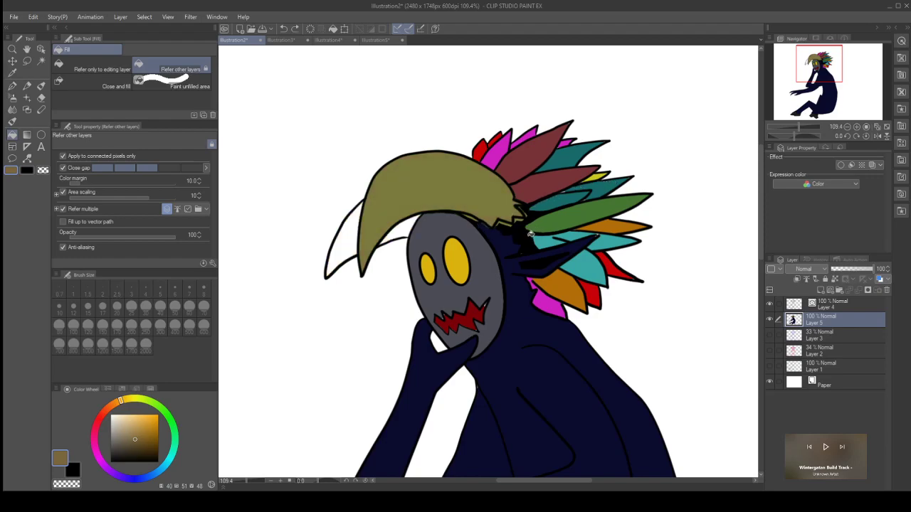
pyautogui.hotkey('ctrl', 'z')
pyautogui.hotkey('ctrl', 'z')
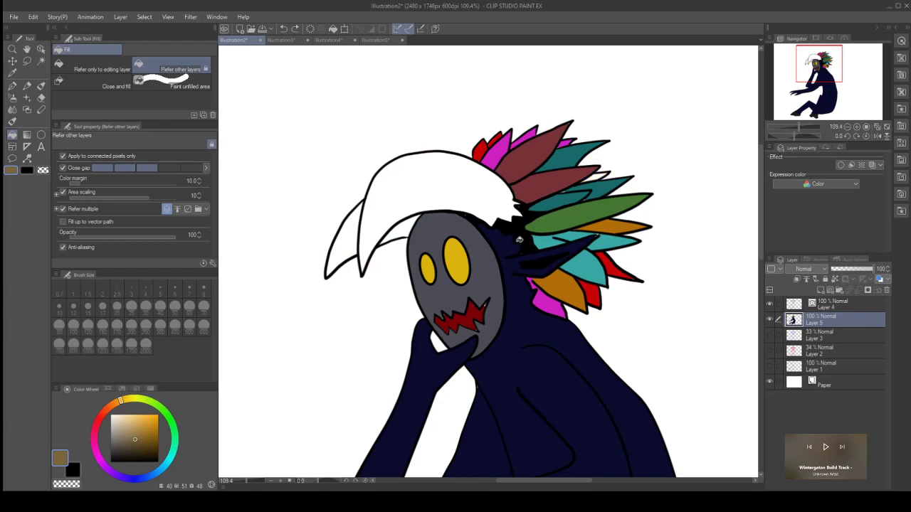
pyautogui.hotkey('ctrl', 'z')
pyautogui.click(501, 249)
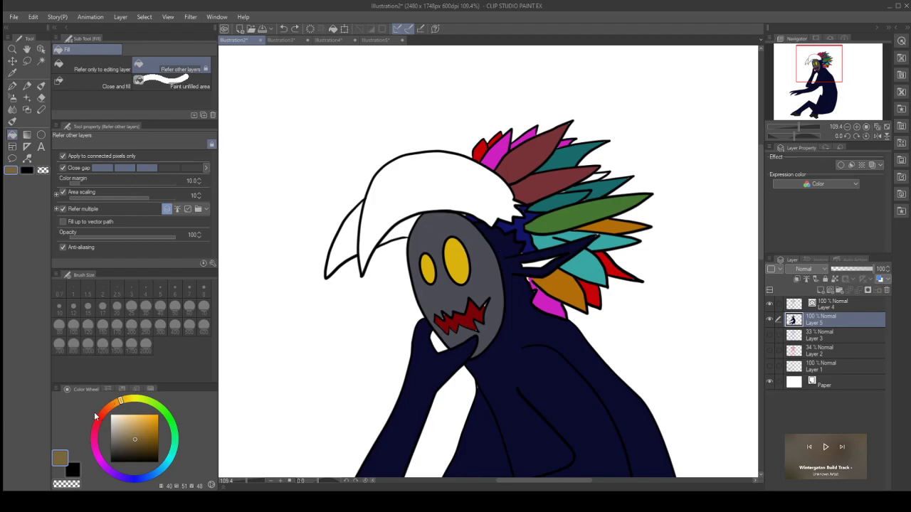
# Step: Fill the jagged area behind the headpiece and the gap beneath its lower edge with near-black, using a colour margin of 9.8
pyautogui.moveTo(120, 447); pyautogui.dragTo(114, 482)
pyautogui.click(82, 182)
pyautogui.click(509, 226)
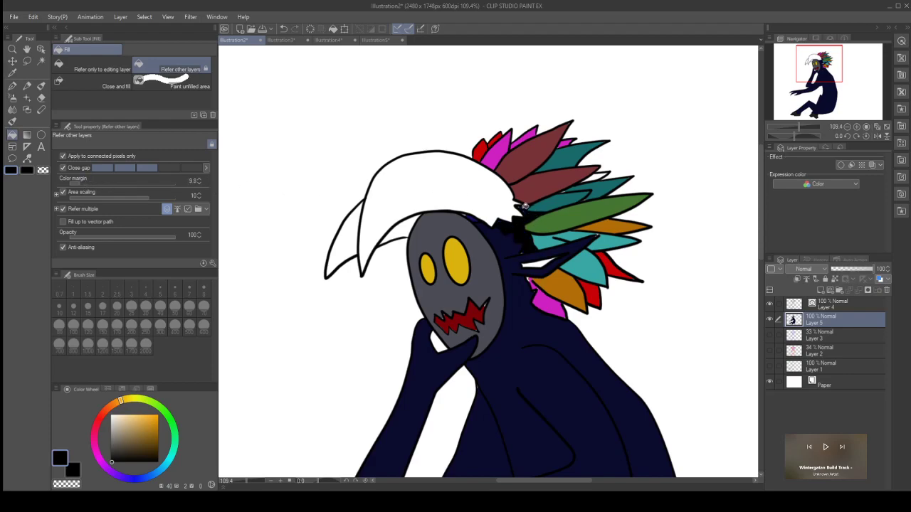
pyautogui.scroll(-1, 474, 218)
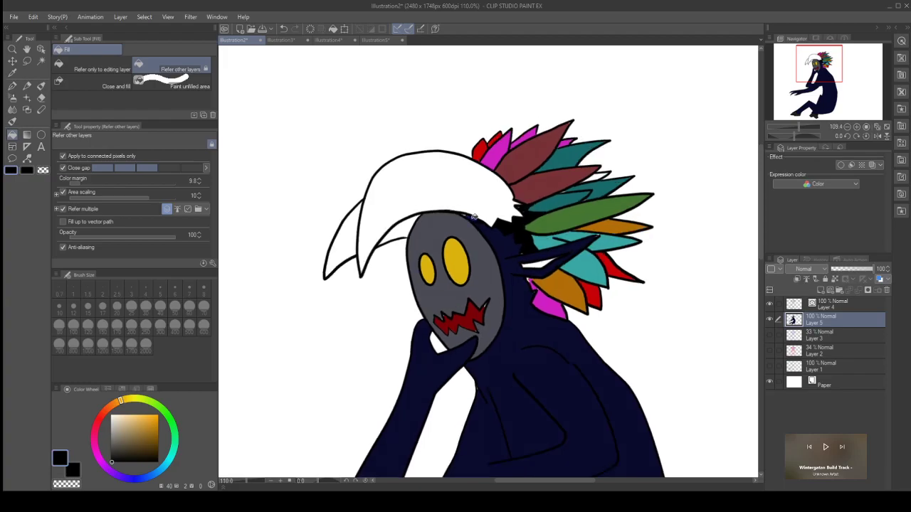
pyautogui.scroll(10, 474, 217)
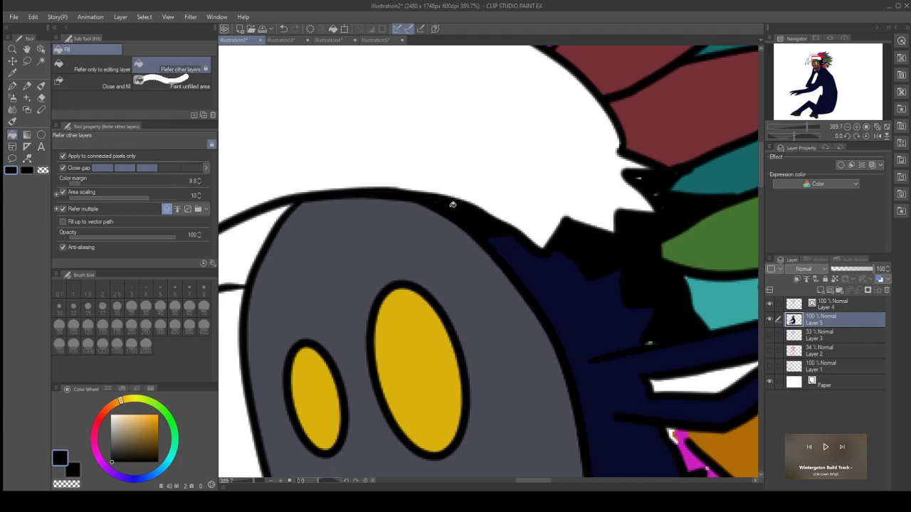
pyautogui.scroll(-5, 452, 204)
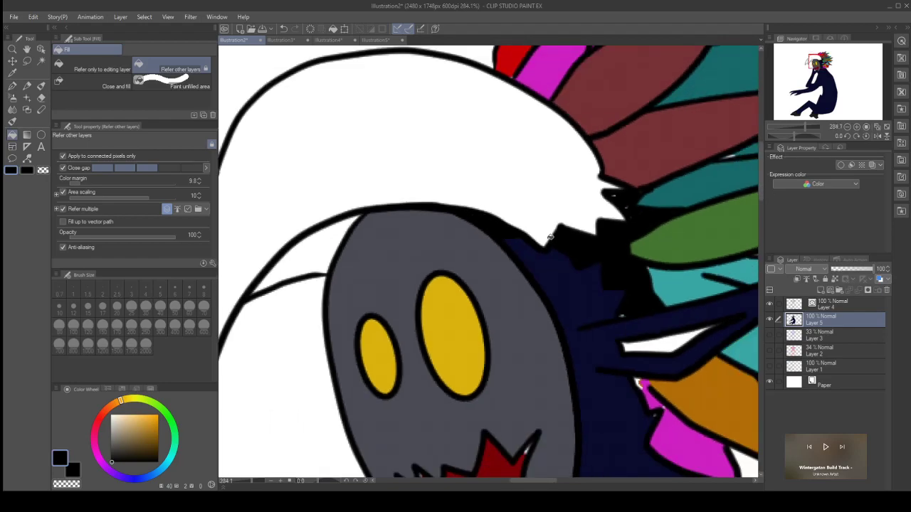
pyautogui.scroll(-3, 548, 230)
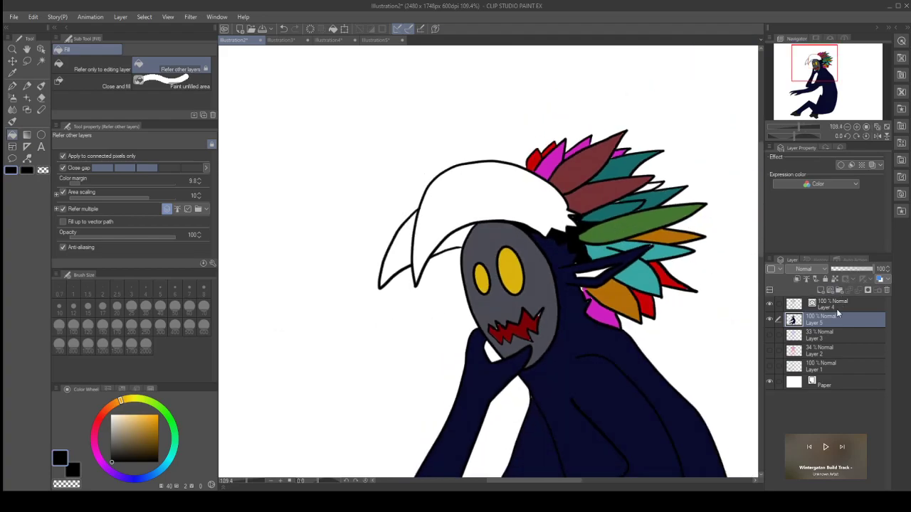
# Step: Add a new layer directly beneath Layer 5 and fill all three headpiece parts on it with brown, HSV 40, 70, 53
pyautogui.click(841, 332)
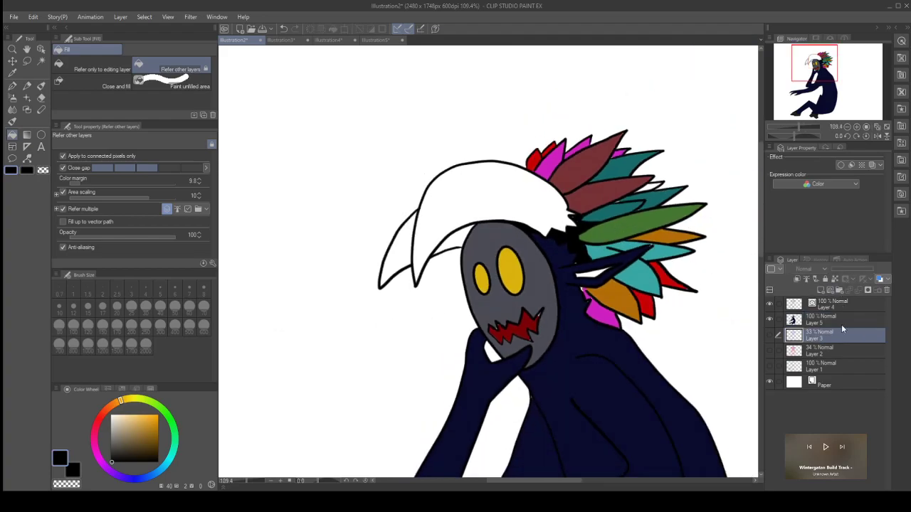
pyautogui.click(822, 291)
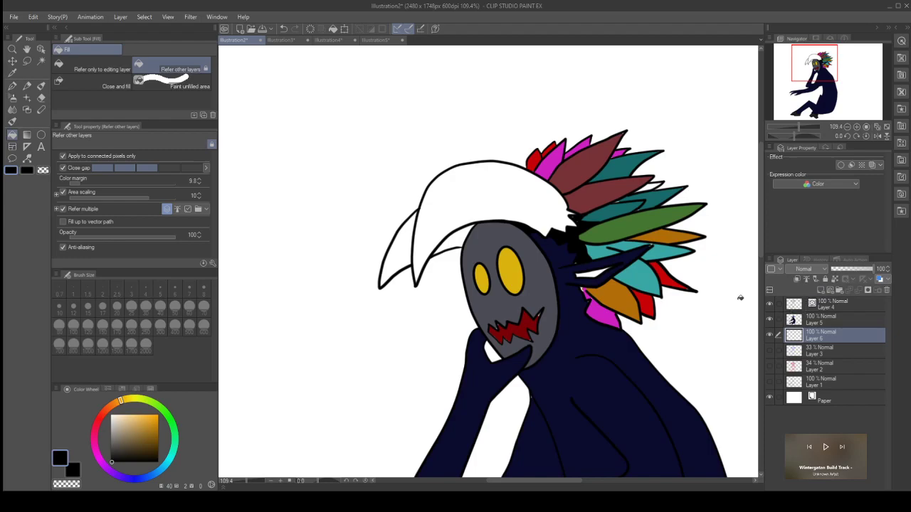
pyautogui.click(145, 434)
pyautogui.click(495, 201)
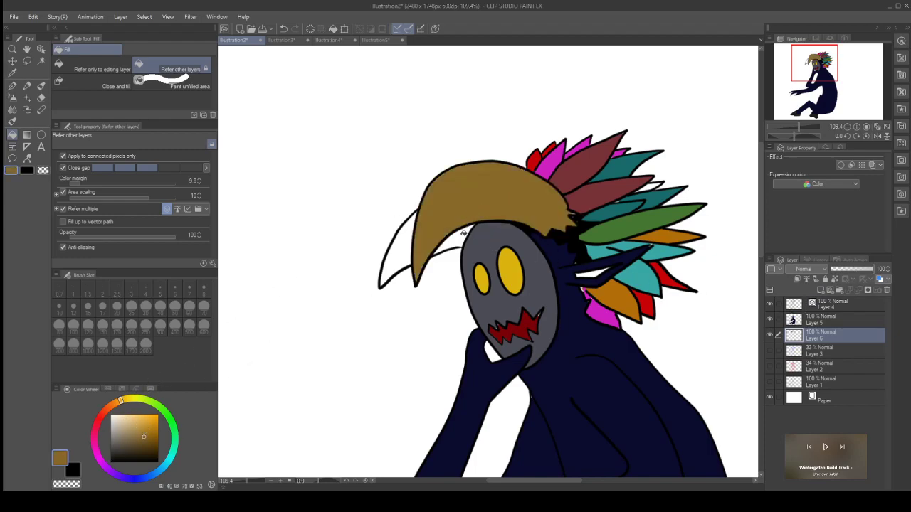
pyautogui.click(406, 251)
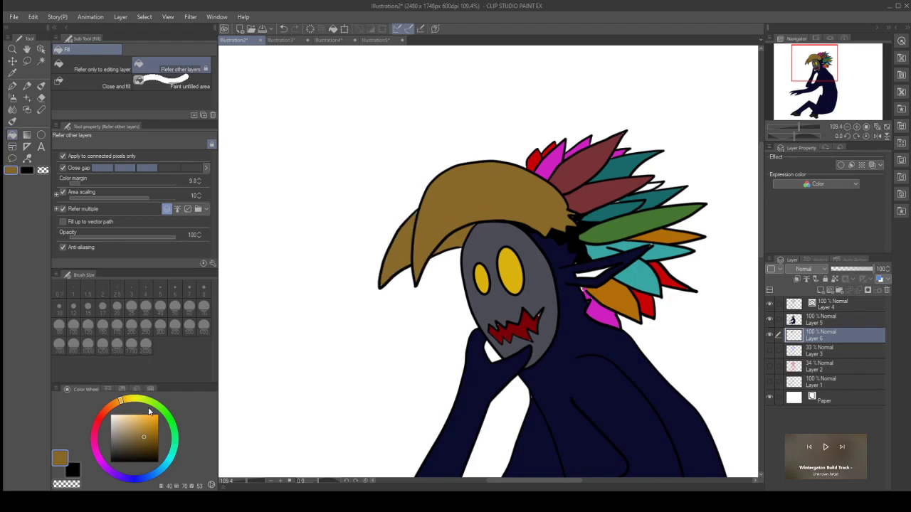
# Step: Refill the headpiece parts with a lighter golden brown, HSV 40, 69, 65
pyautogui.click(148, 420)
pyautogui.moveTo(148, 420); pyautogui.dragTo(143, 432)
pyautogui.click(485, 200)
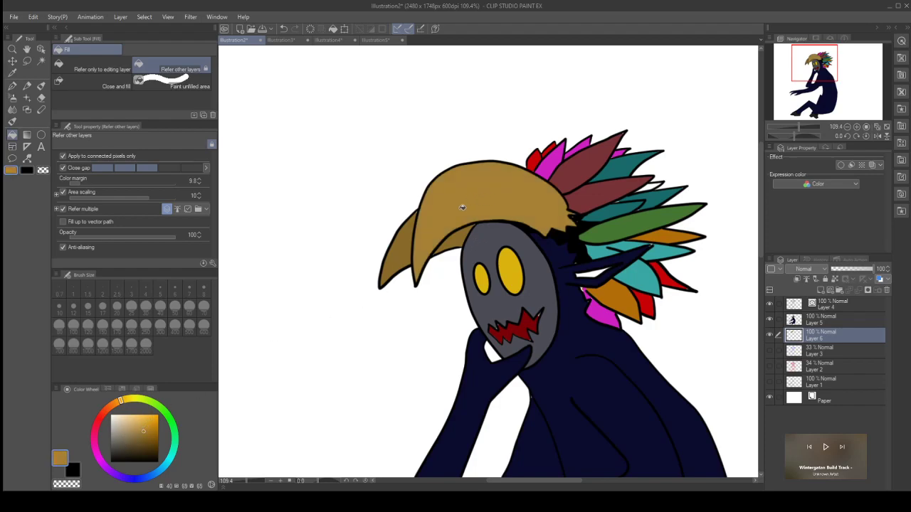
pyautogui.click(395, 256)
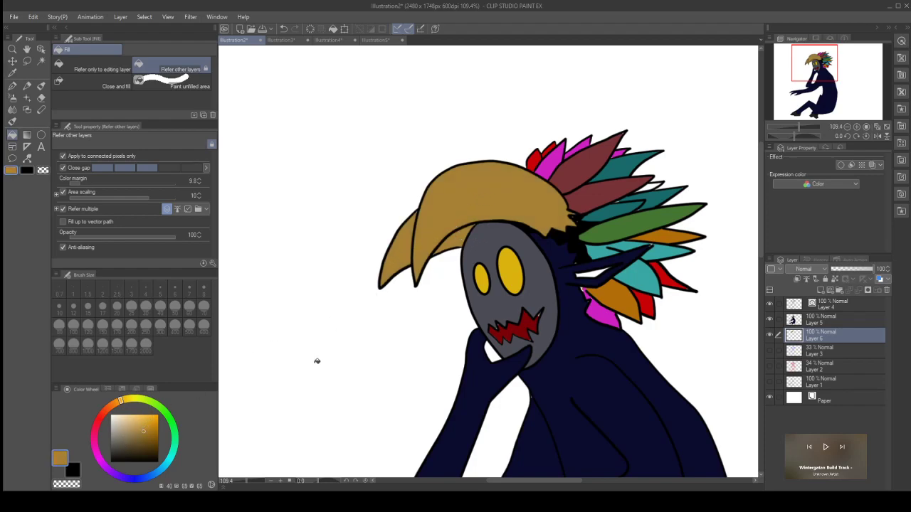
# Step: Refill the headpiece parts with a pale yellow-green, HSV 69, 50, 69
pyautogui.click(141, 420)
pyautogui.moveTo(138, 395)
pyautogui.mouseDown()
pyautogui.moveTo(162, 405)
pyautogui.moveTo(141, 399)
pyautogui.mouseUp()
pyautogui.click(137, 425)
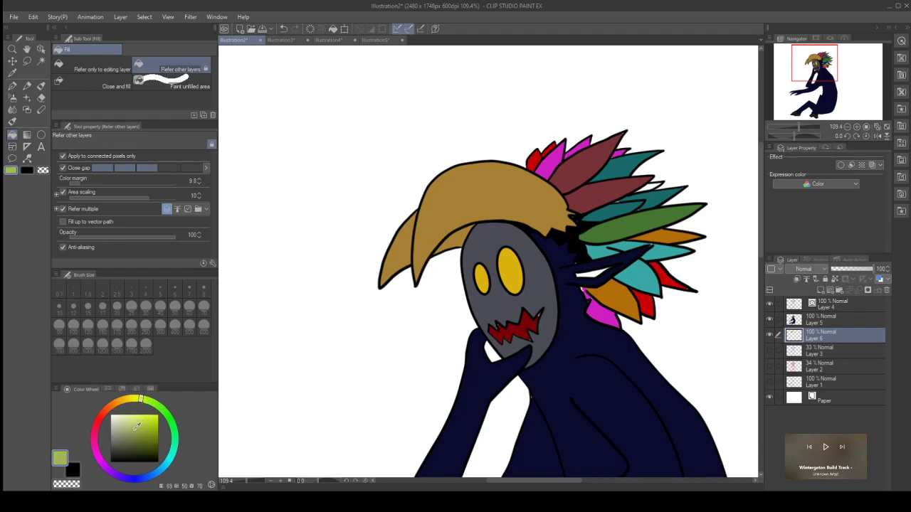
pyautogui.click(475, 214)
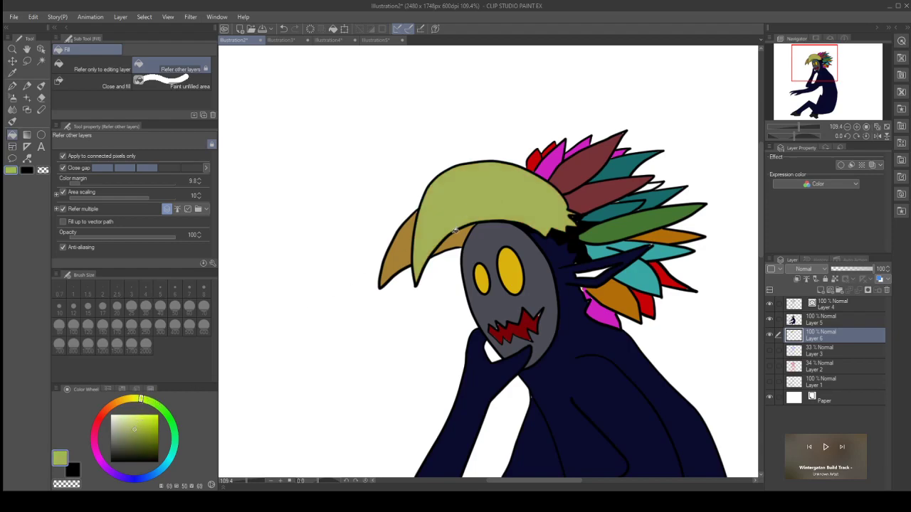
pyautogui.click(402, 252)
# Step: Refill the headpiece parts with a darker olive green, HSV 69, 65, 55
pyautogui.moveTo(145, 425); pyautogui.dragTo(141, 436)
pyautogui.click(447, 226)
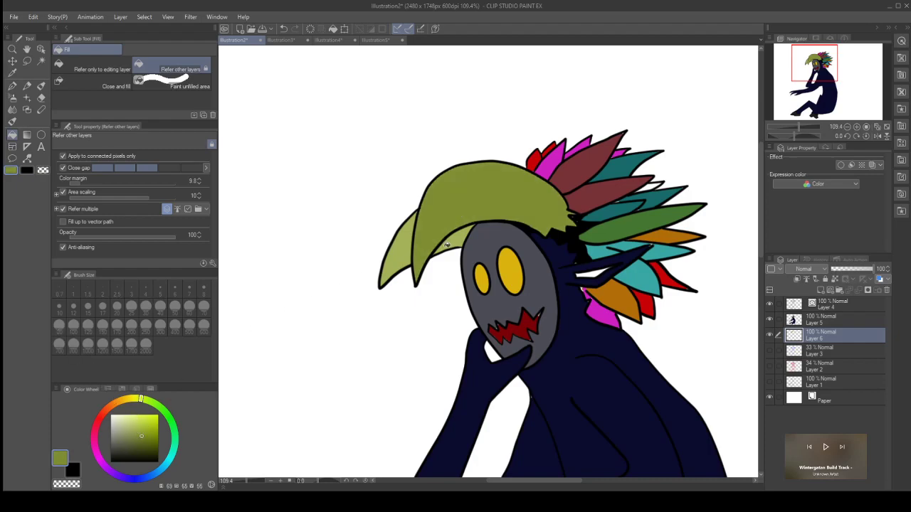
pyautogui.click(393, 253)
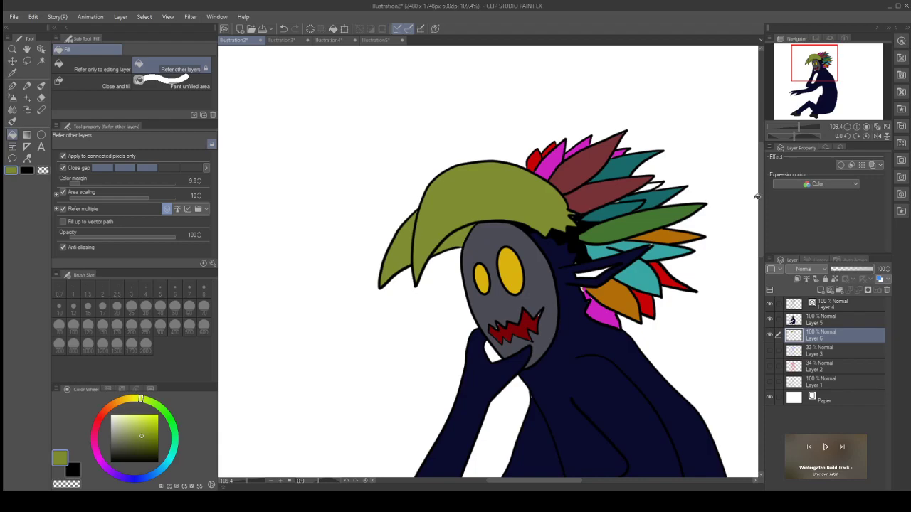
# Step: Fill the inner part of the pointed ear with black sampled from the jagged area behind the headpiece
pyautogui.moveTo(760, 191); pyautogui.dragTo(756, 217)
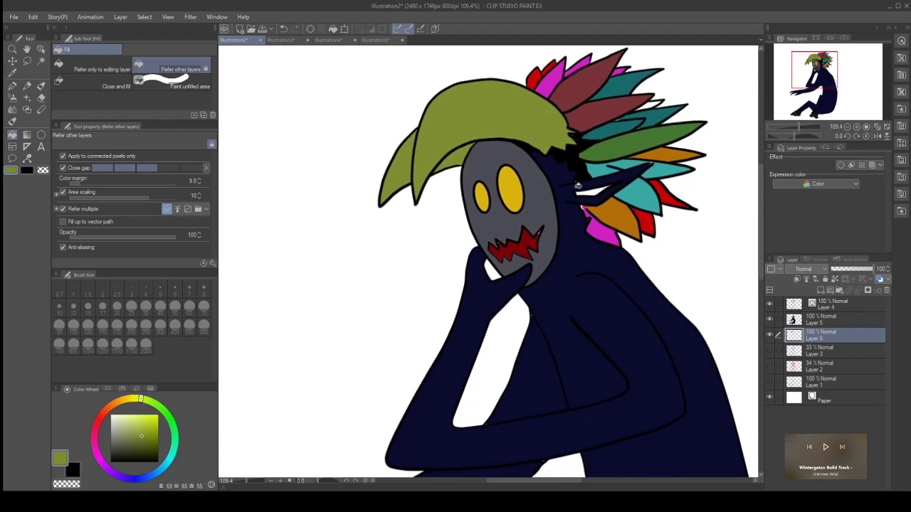
pyautogui.keyDown('alt'); pyautogui.click(578, 162); pyautogui.keyUp('alt')
pyautogui.click(596, 191)
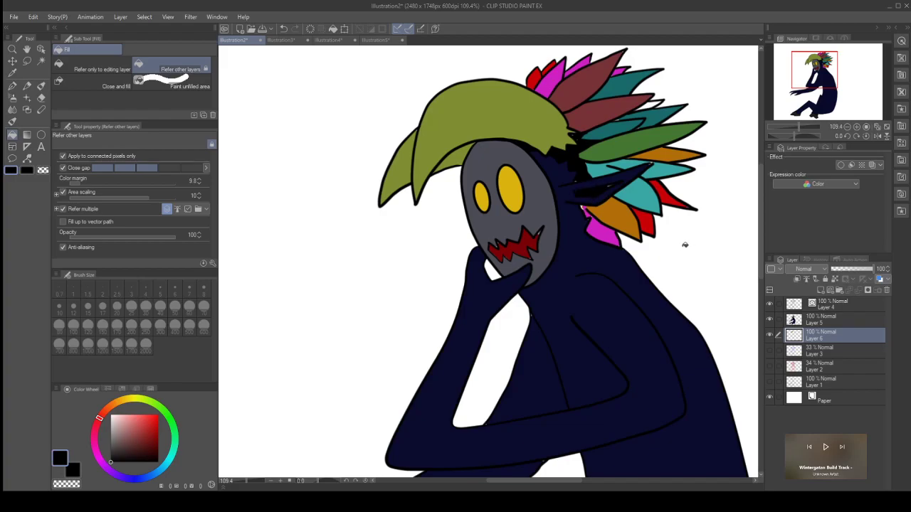
# Step: Try a solid black fill on the background around the character and undo it
pyautogui.scroll(-1, 666, 253)
pyautogui.scroll(-2, 538, 219)
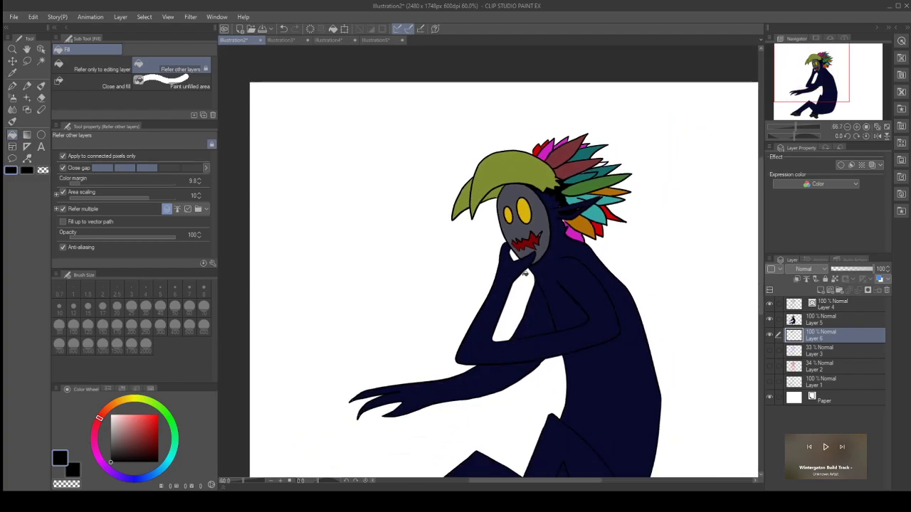
pyautogui.scroll(3, 530, 270)
pyautogui.scroll(2, 536, 257)
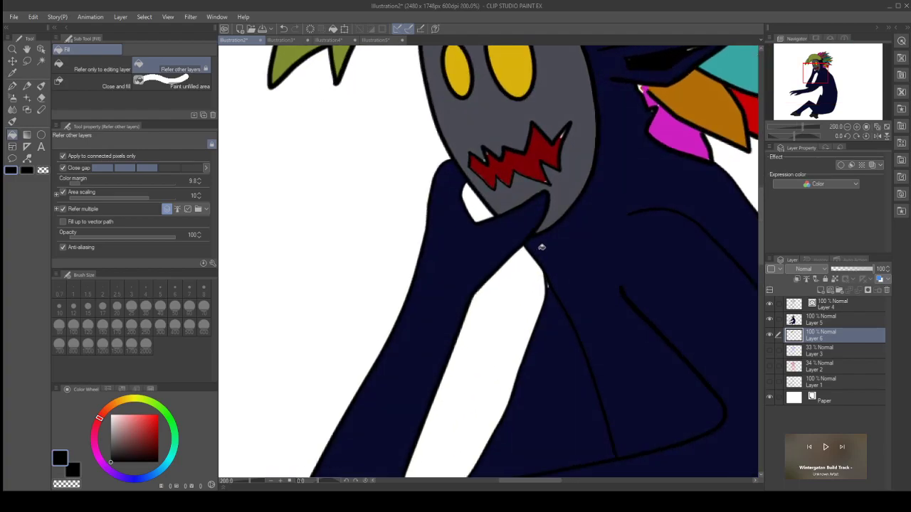
pyautogui.scroll(3, 576, 199)
pyautogui.scroll(-10, 607, 196)
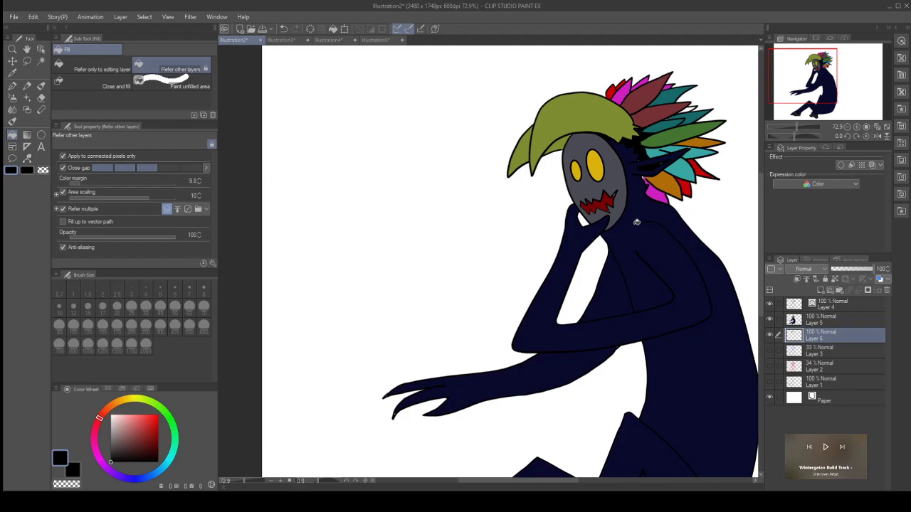
pyautogui.scroll(3, 759, 234)
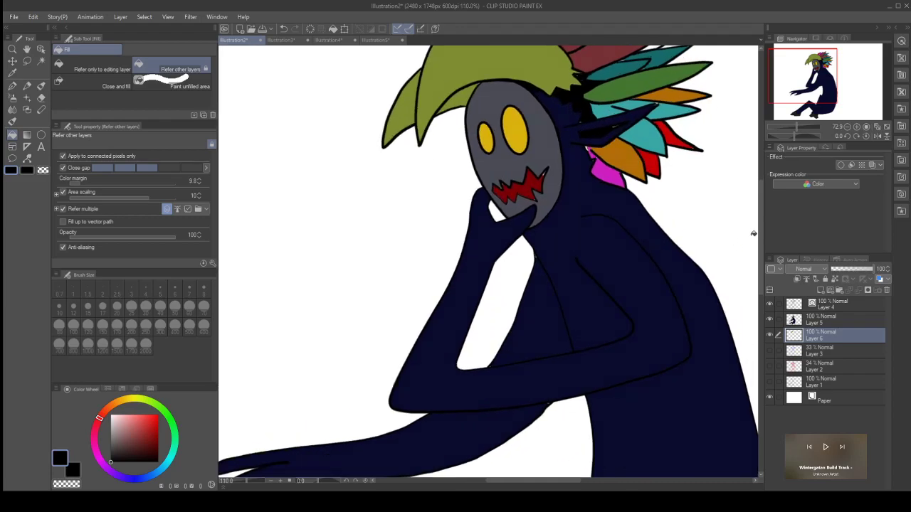
pyautogui.click(758, 235)
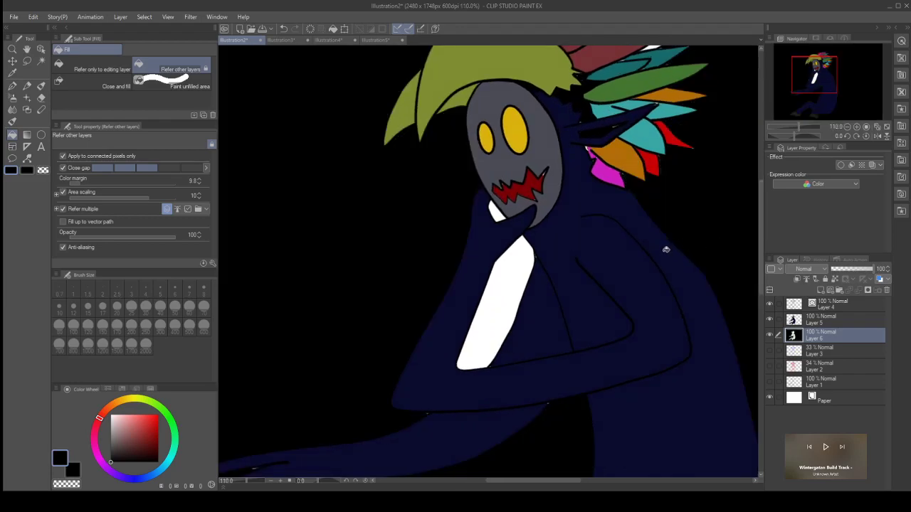
pyautogui.hotkey('ctrl', 'z')
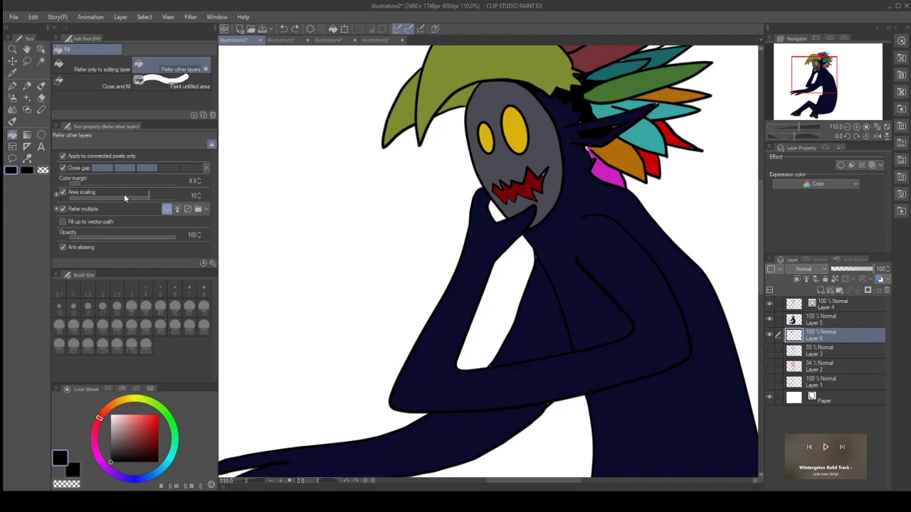
# Step: Try black background fills with area scaling at -17 and at a smaller negative value, undoing each one
pyautogui.moveTo(122, 199); pyautogui.dragTo(80, 199)
pyautogui.click(316, 206)
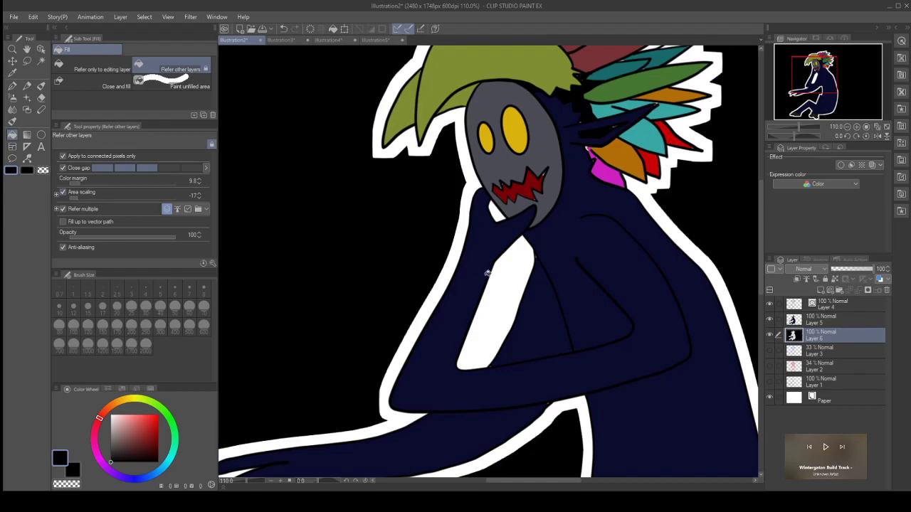
pyautogui.click(93, 199)
pyautogui.hotkey('ctrl', 'z')
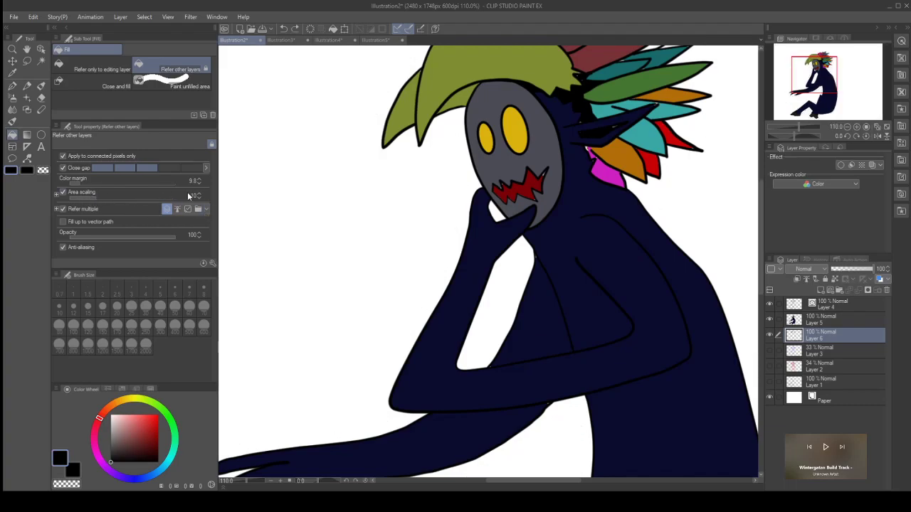
pyautogui.click(280, 206)
pyautogui.hotkey('ctrl', 'z')
# Step: Fill the background, the gap inside the bent arm and the gap by the chin with black, using area scaling of -3
pyautogui.click(296, 192)
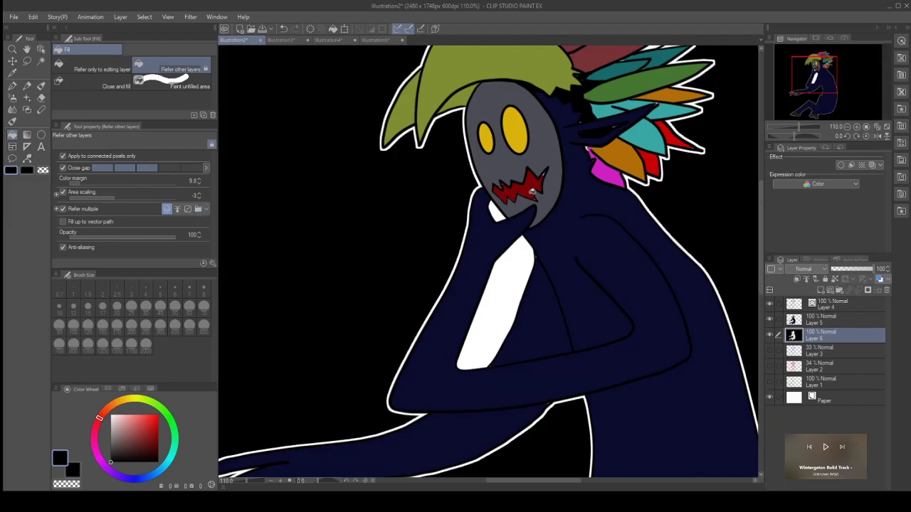
pyautogui.click(502, 289)
pyautogui.click(498, 212)
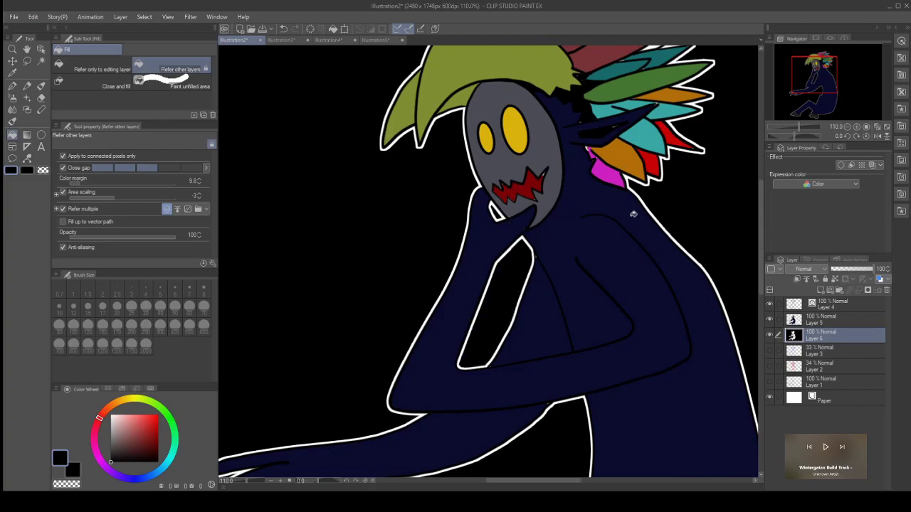
pyautogui.scroll(-5, 633, 214)
pyautogui.scroll(-1, 648, 214)
pyautogui.scroll(2, 674, 210)
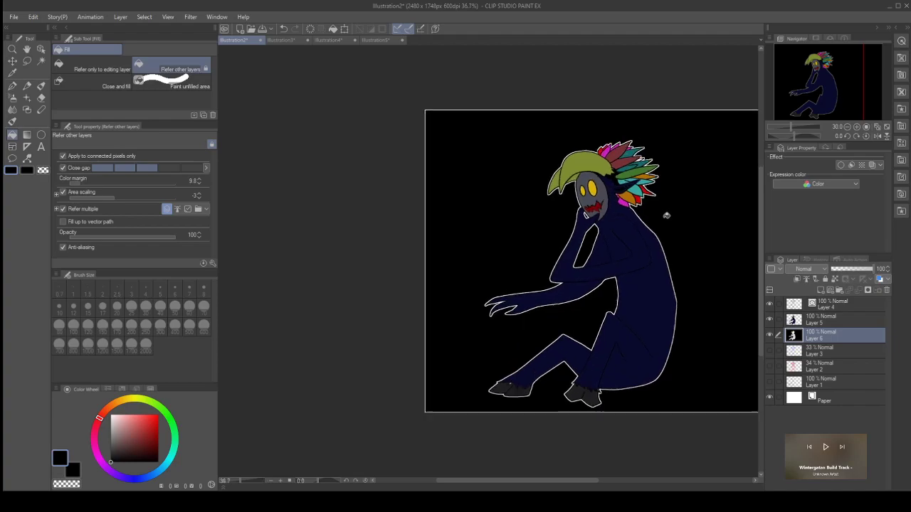
pyautogui.scroll(2, 685, 216)
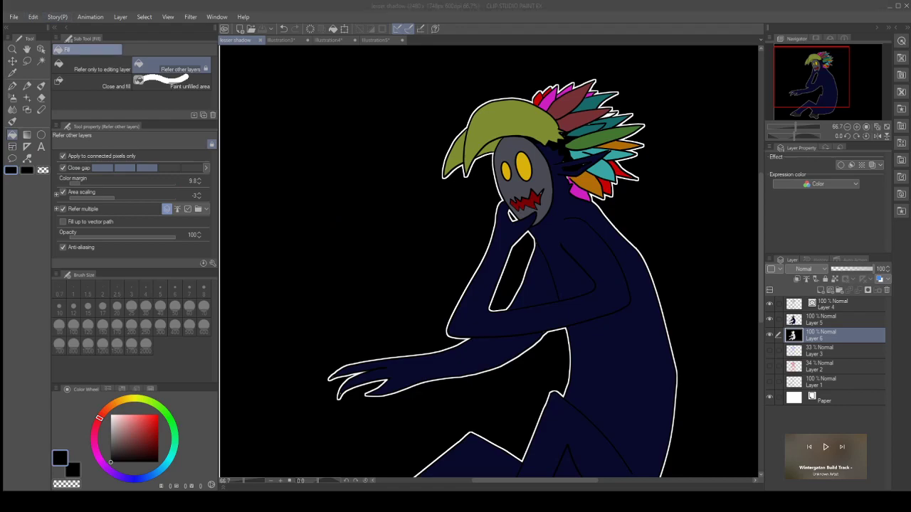
# Step: Save the three remaining open sketches as "abstract thing", "the eyesore" and "elementalalalalalas"
pyautogui.click(282, 40)
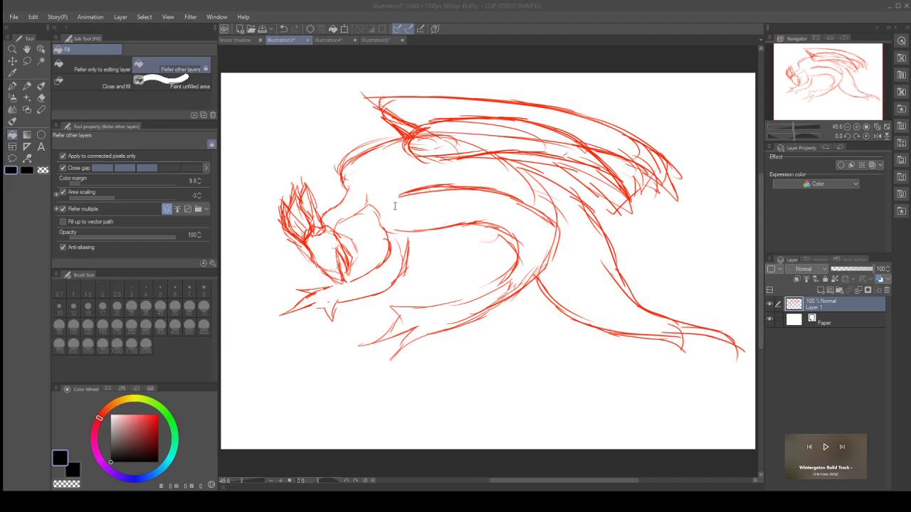
pyautogui.click(326, 41)
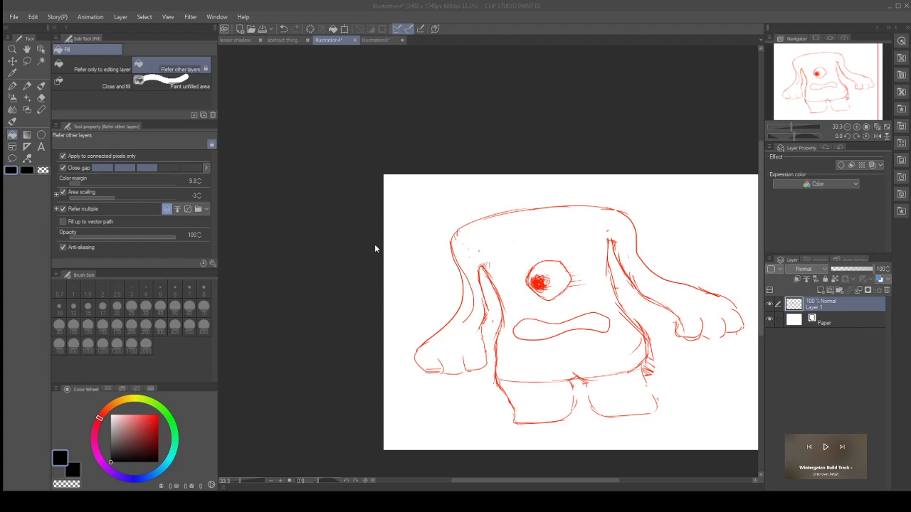
pyautogui.click(375, 40)
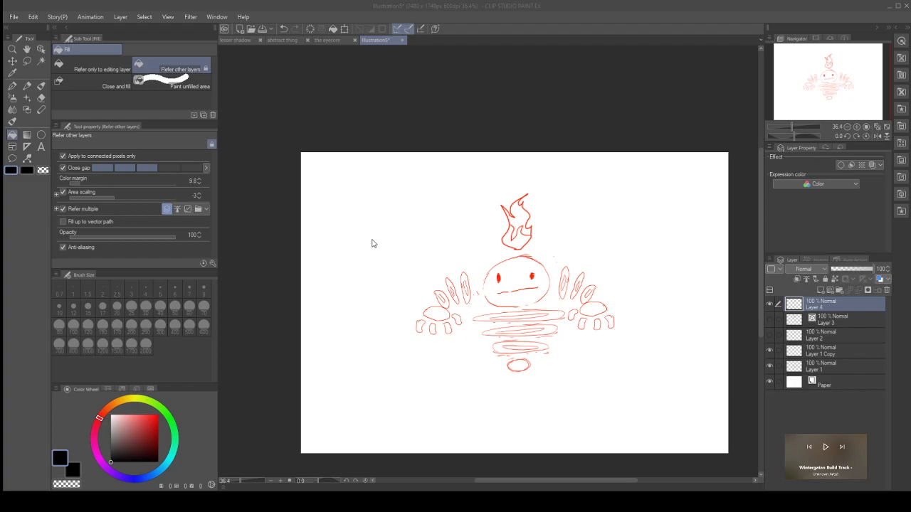
pyautogui.press('Return')
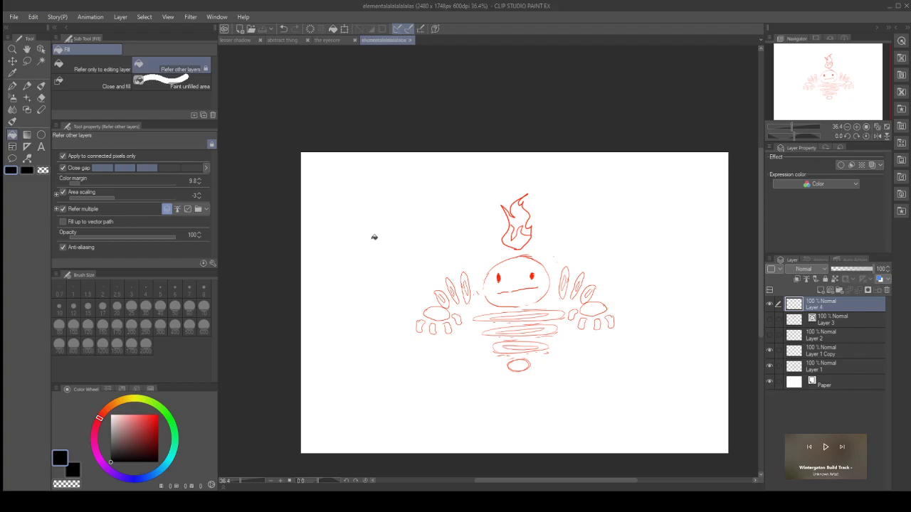